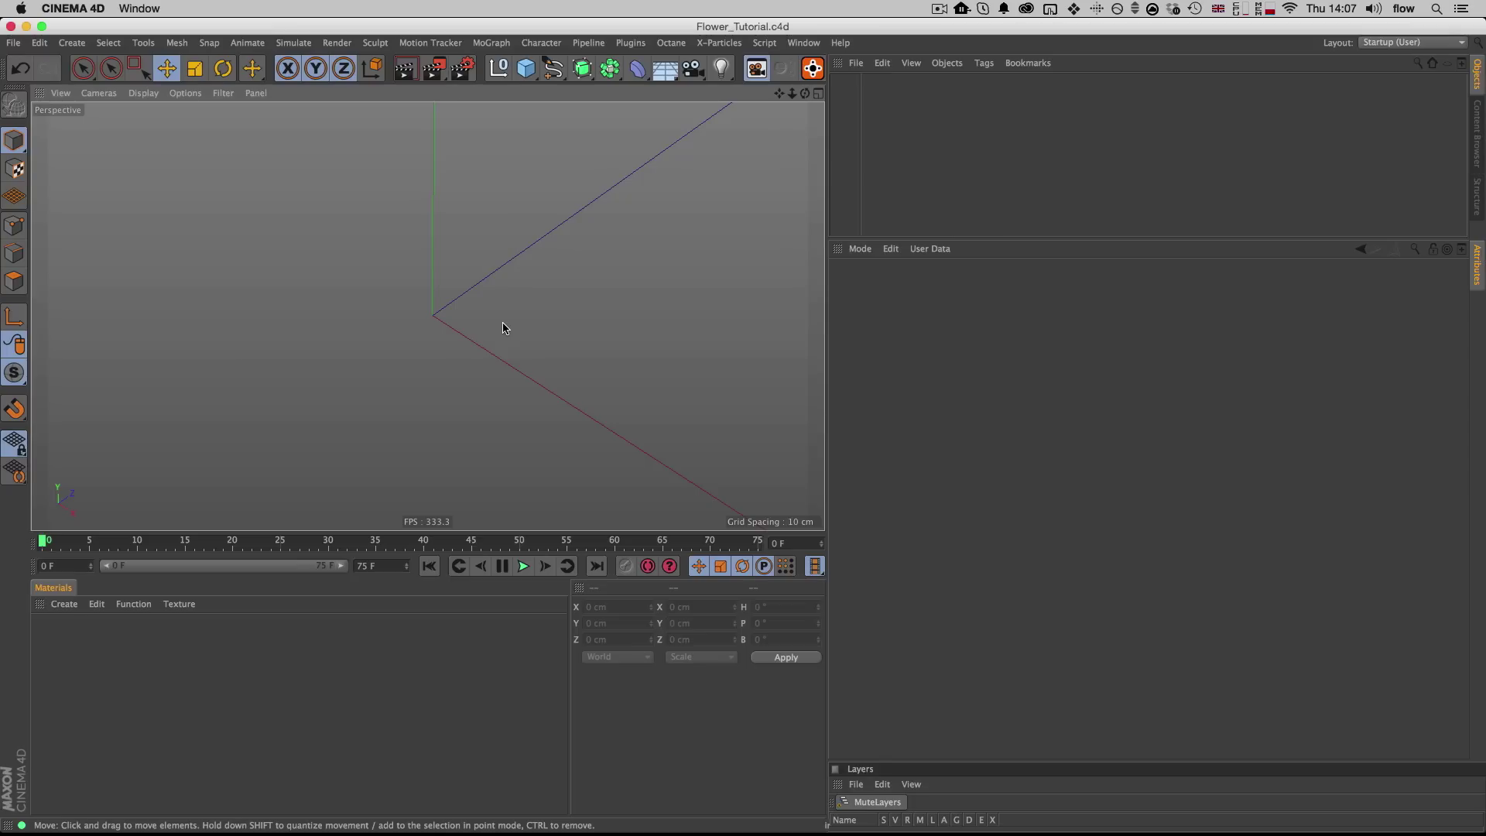
Step: Create a plane 5 cm wide and 10 cm high with 1 width segment and 2 height segments
click(526, 68)
click(686, 117)
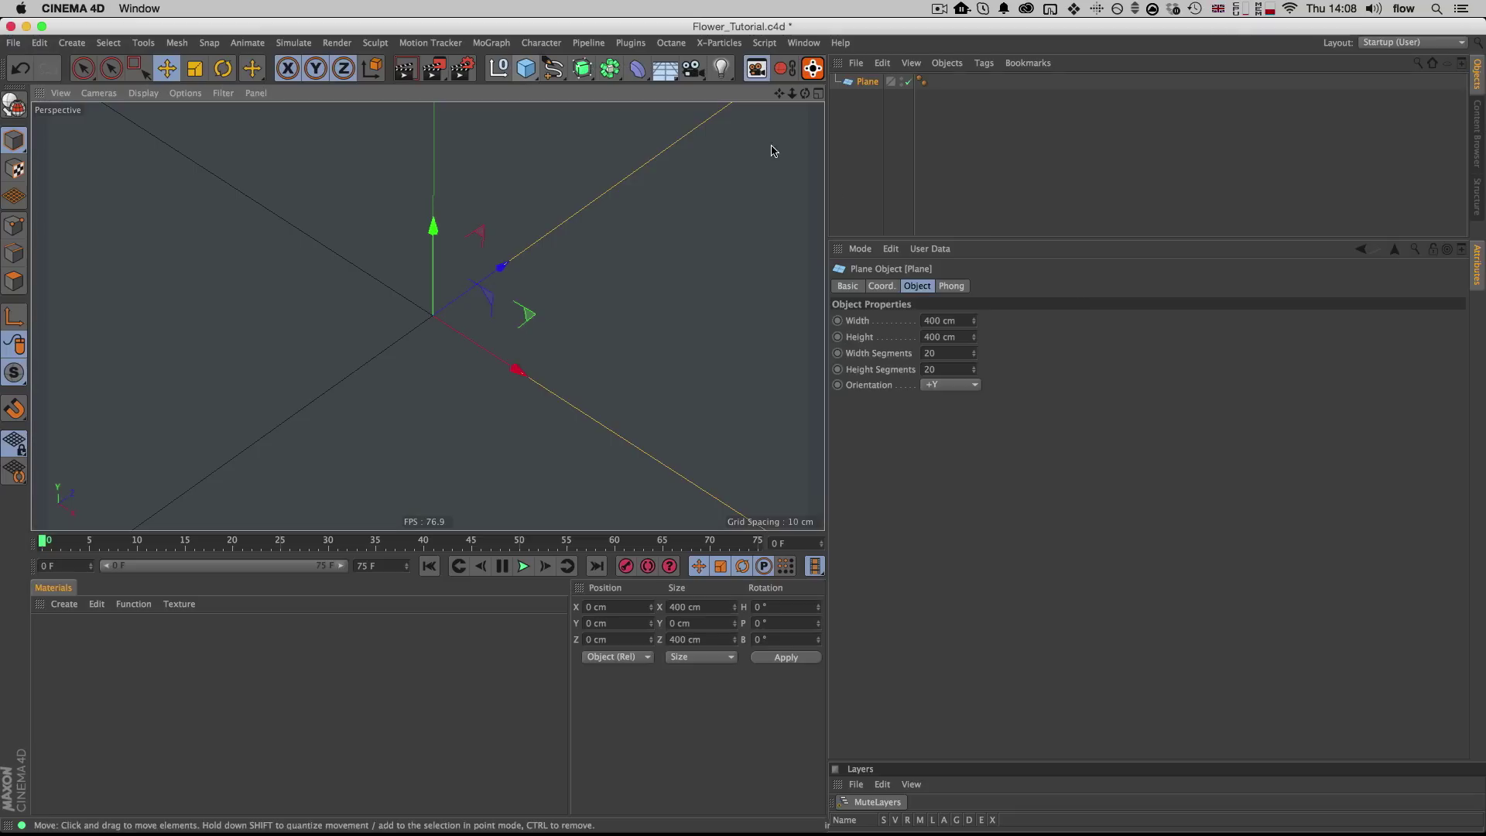
click(946, 320)
text(5)
key(Tab)
text(10)
key(Tab)
text(1)
key(Tab)
text(2)
key(Return)
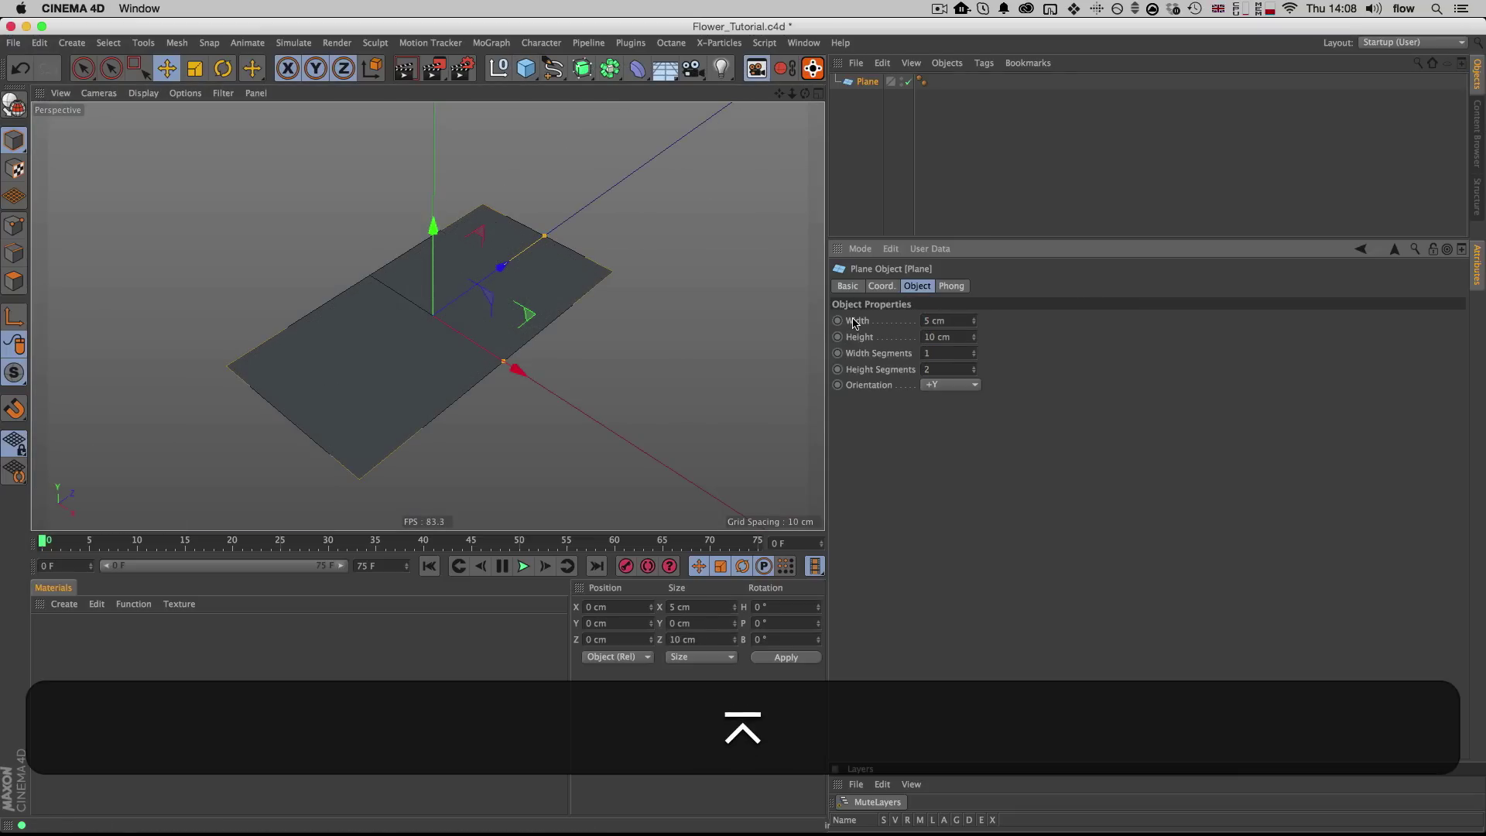
Step: Make the plane a child of a new Subdivision Surface and set its editor and renderer subdivisions to 3
alt+click(582, 71)
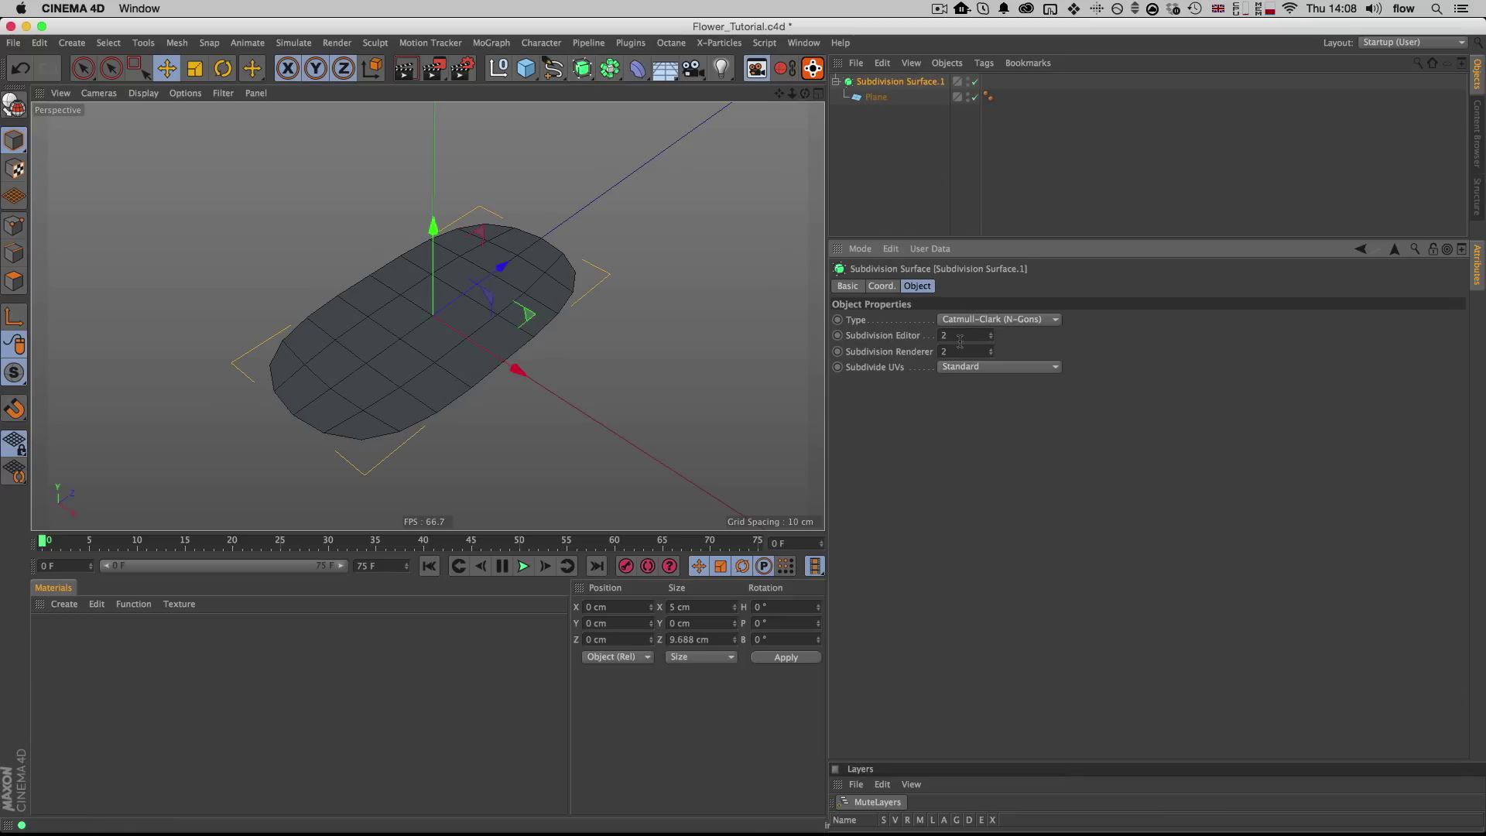
text(3)
key(Tab)
text(3)
Step: Group the Subdivision Surface into a null, expand the hierarchy and select the Subdivision Surface
key(alt+g)
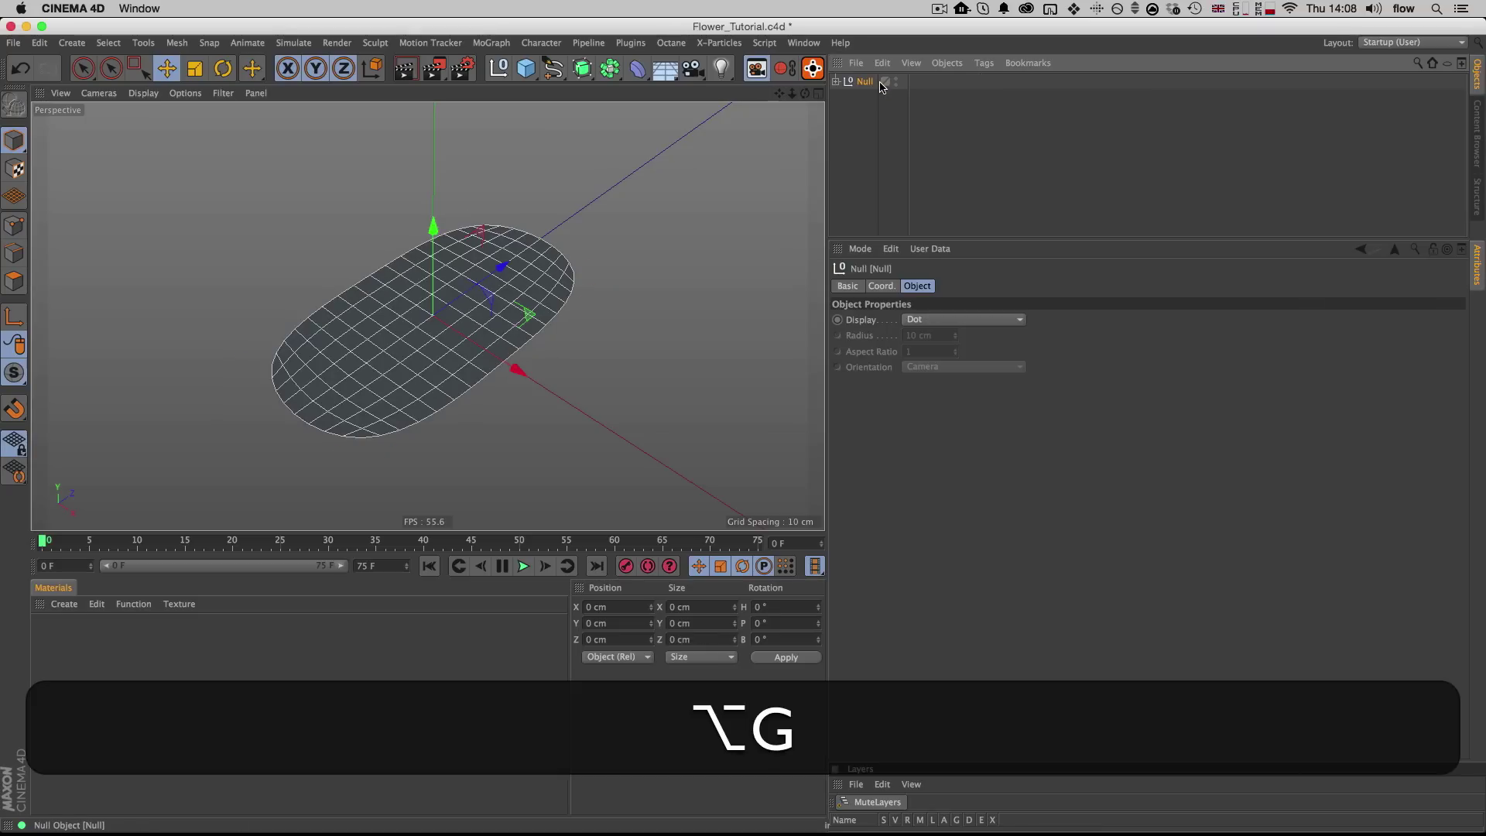
click(837, 80)
click(847, 99)
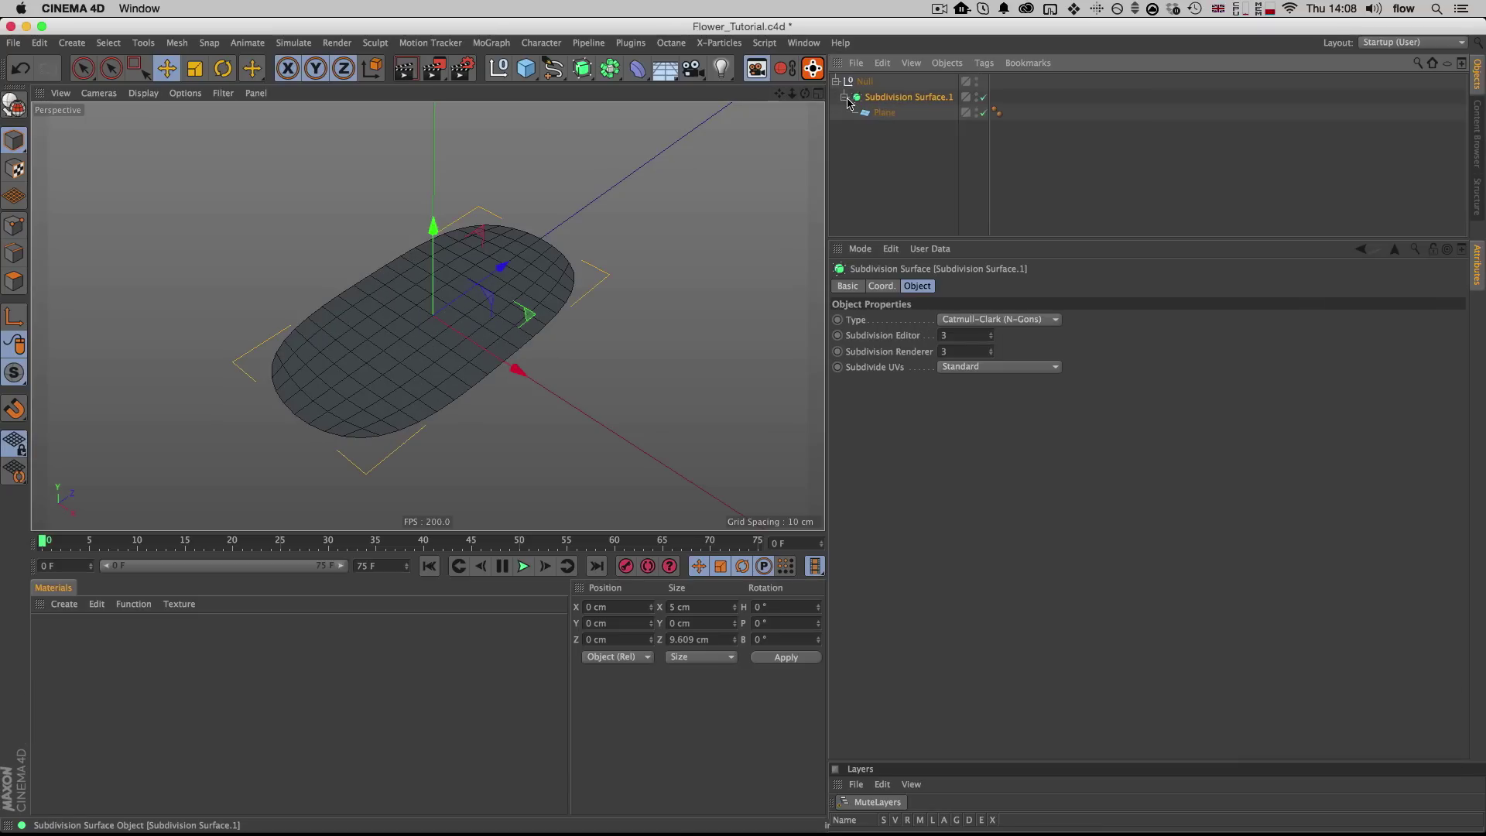
Step: Add an FFD deformer as a child of the plane and fit its grid to the parent
click(636, 70)
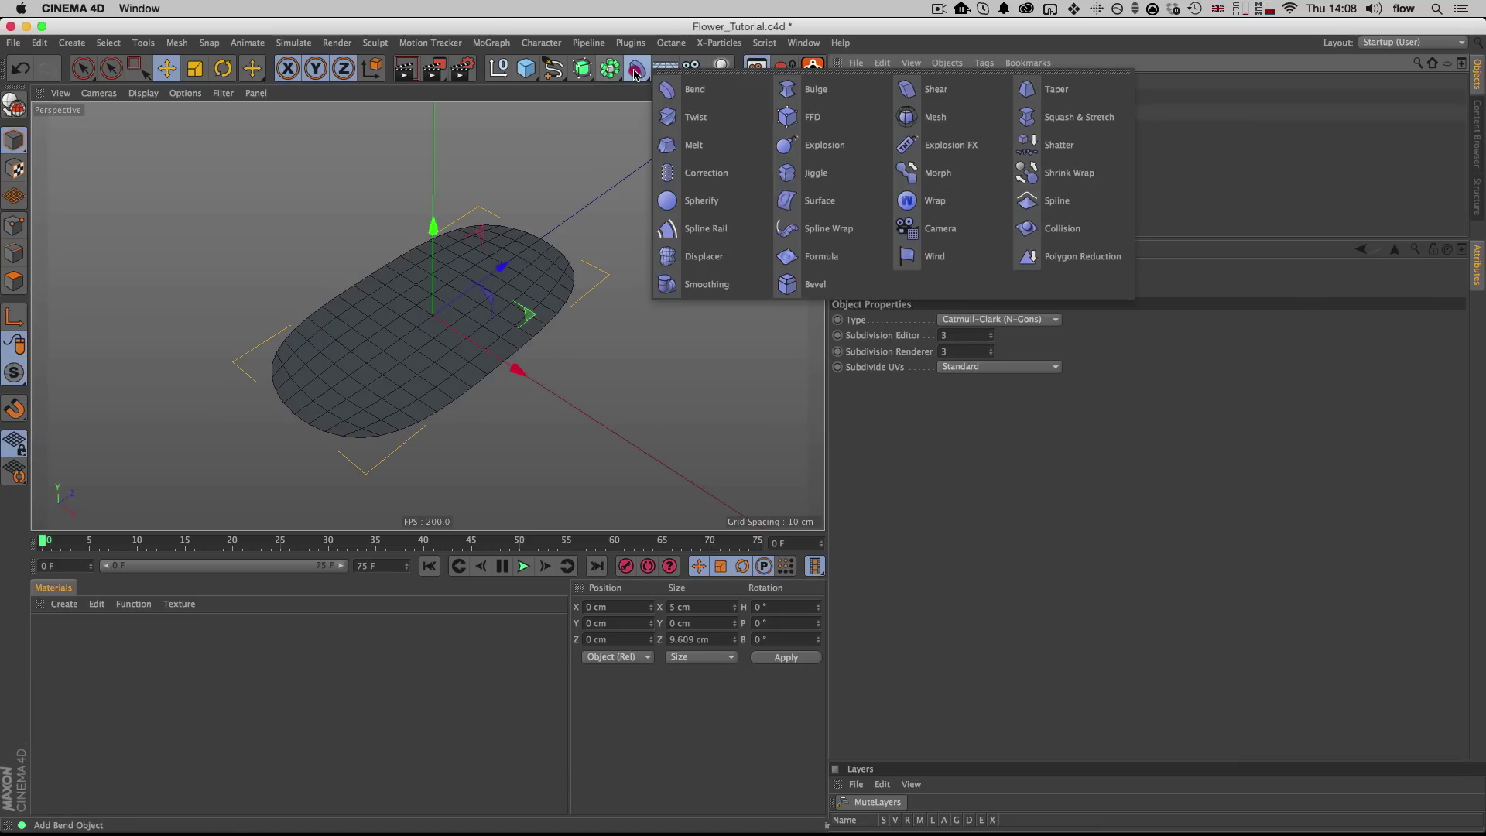
drag(774, 95, 833, 122)
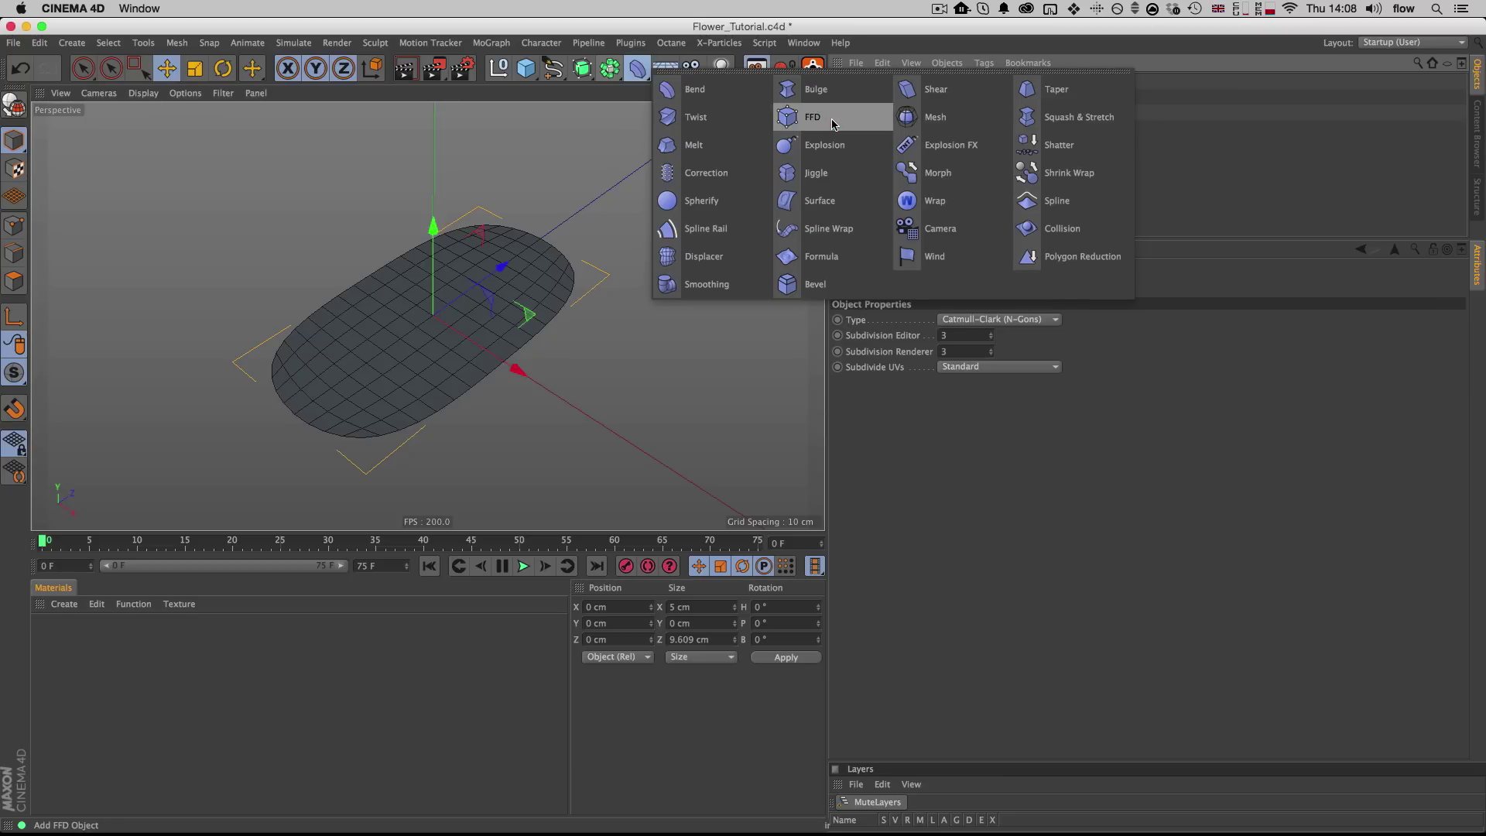
drag(832, 122, 885, 127)
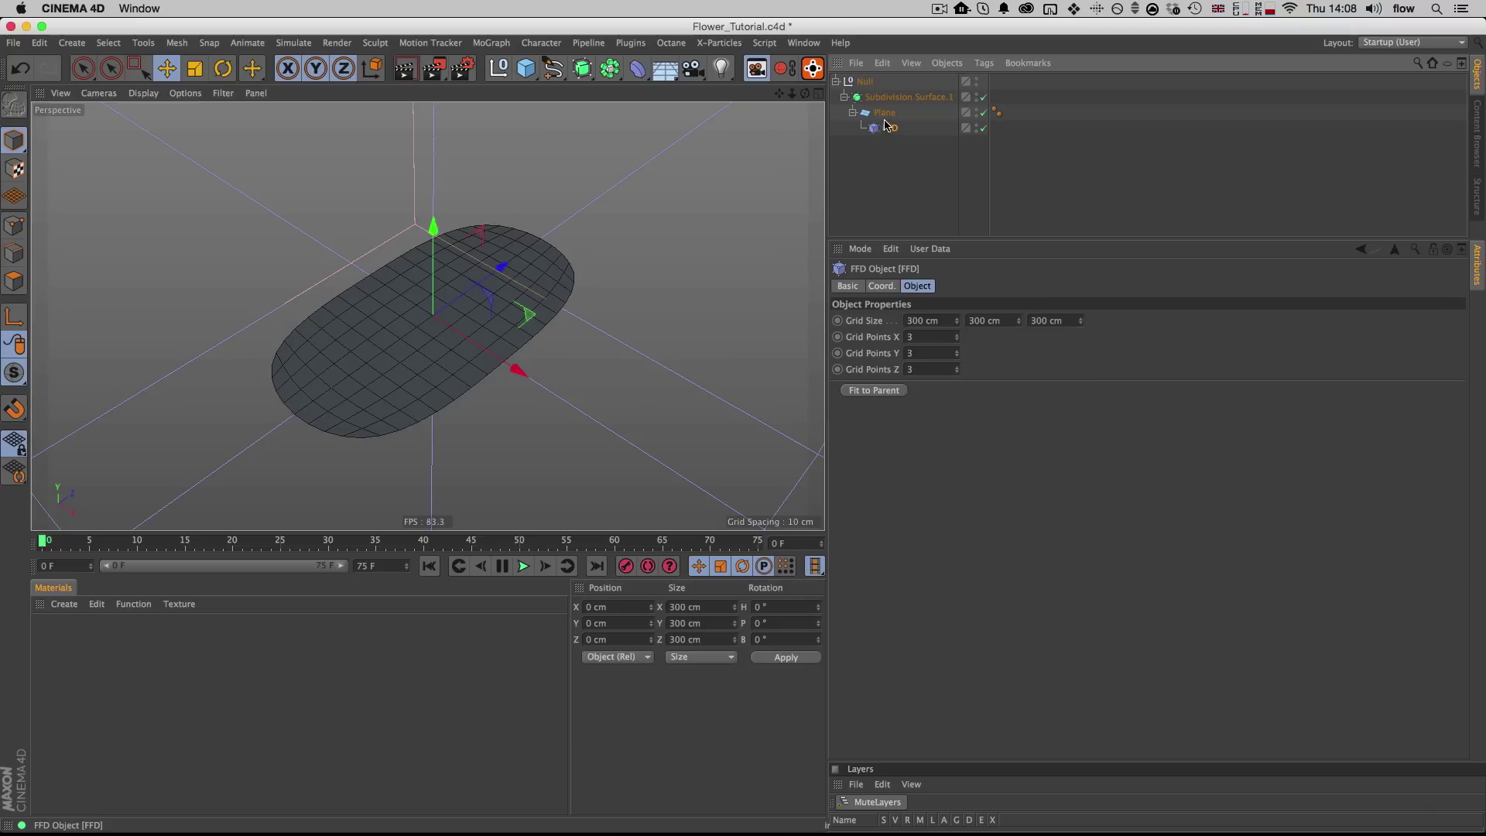
click(890, 391)
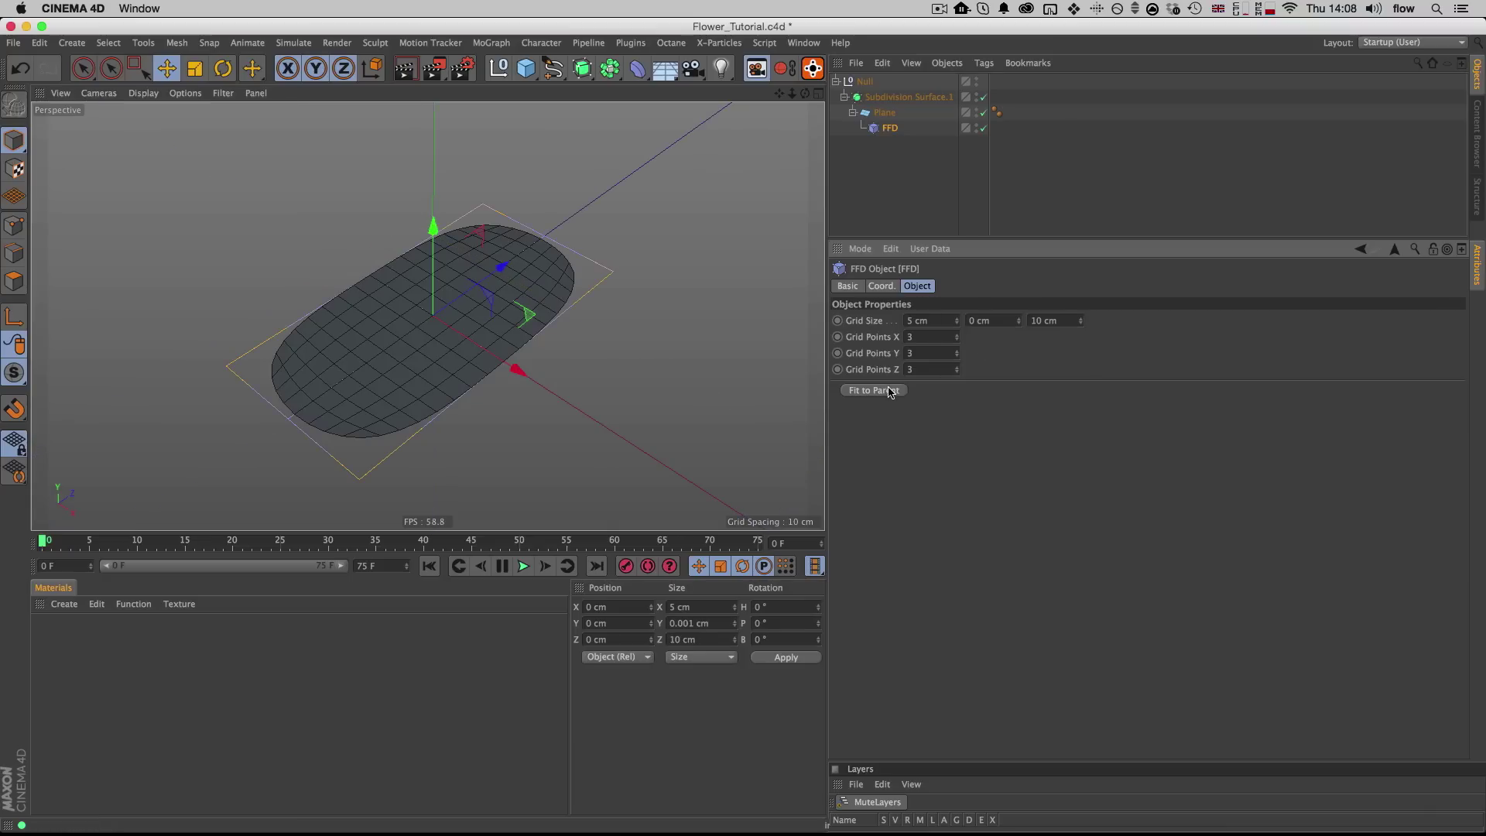
Step: Set the FFD's Y grid size to 1 cm and Grid Points X to 5, placing it directly under the null above the Subdivision Surface
click(1019, 318)
drag(887, 130, 882, 91)
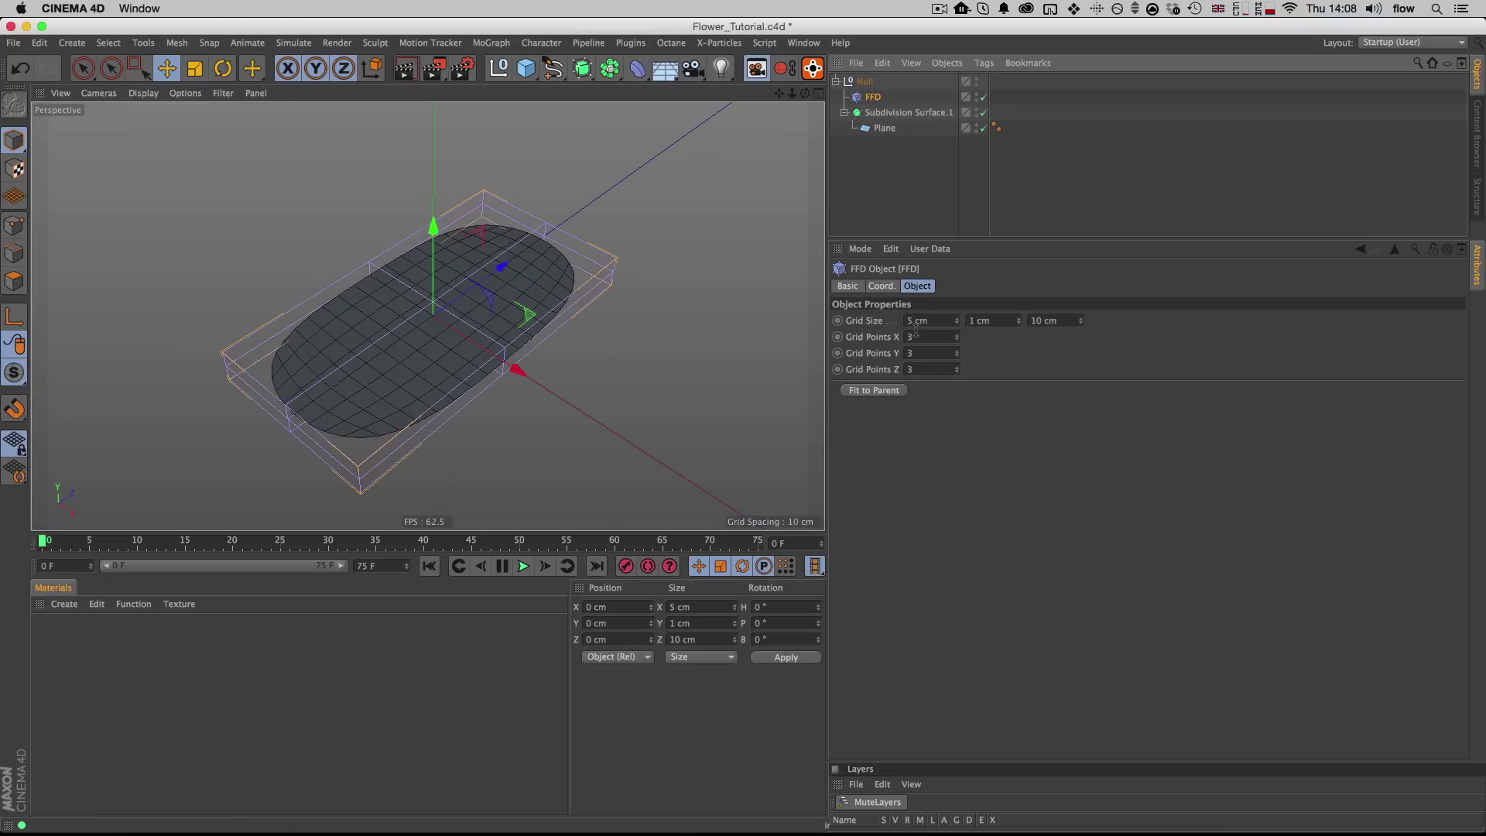
double_click(955, 334)
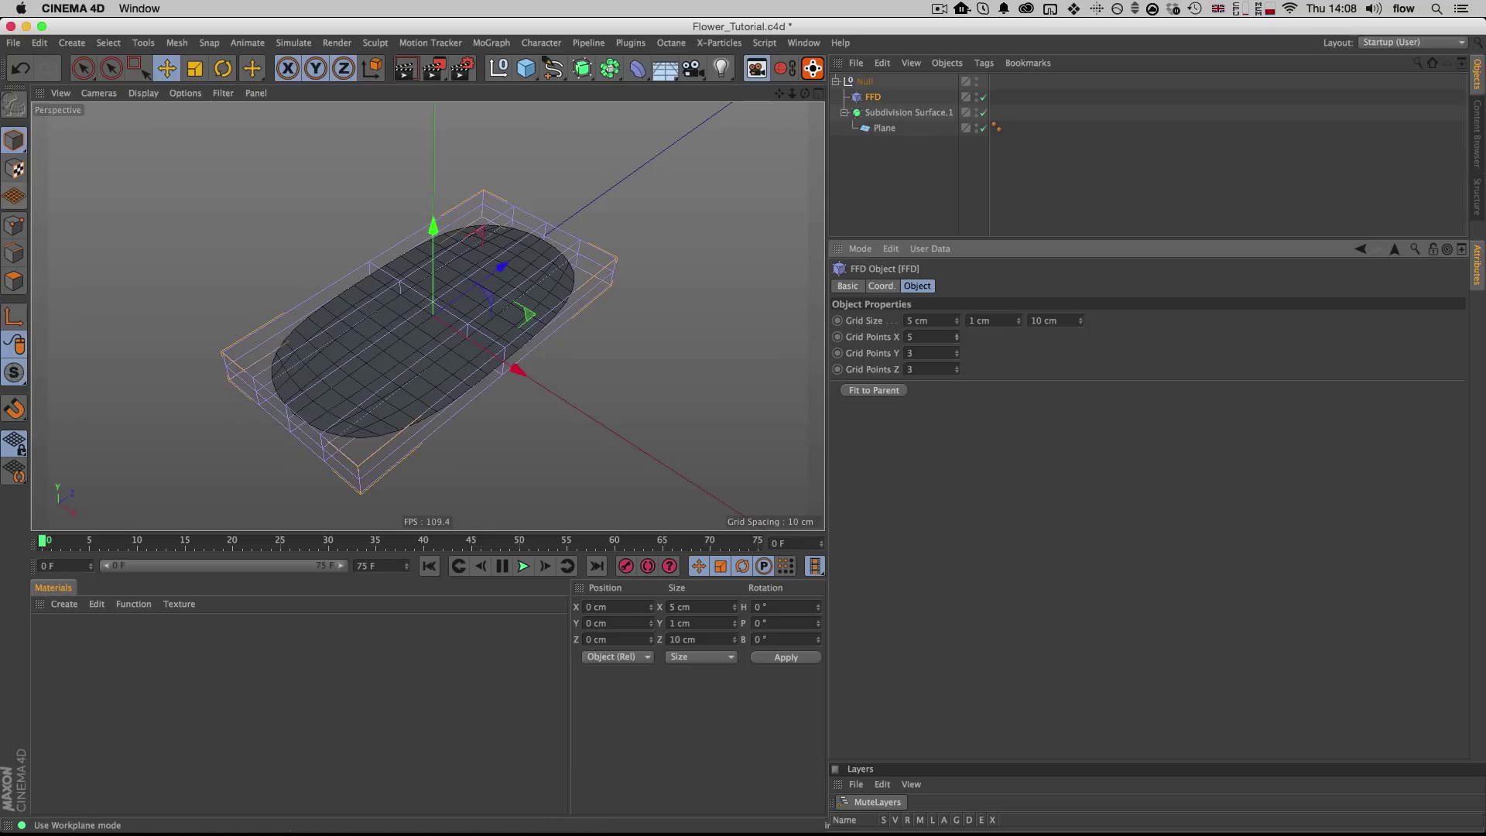
Step: Switch the FFD to point editing and enlarge the Live Selection radius to 27
click(15, 226)
click(83, 68)
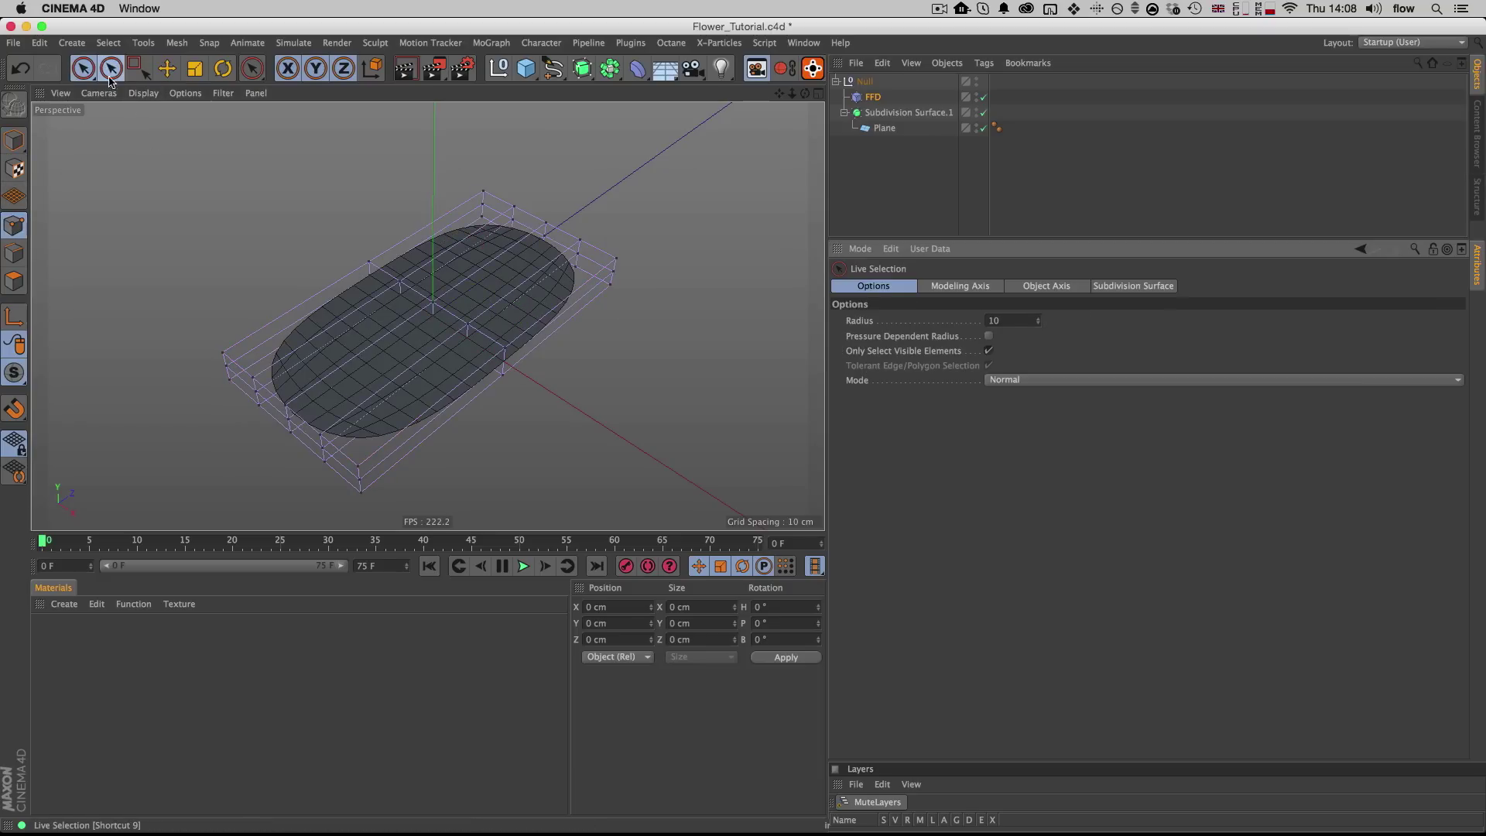
key(3)
drag(476, 316, 486, 302)
key(2)
middle_drag(496, 287, 499, 282)
key(3)
drag(499, 282, 509, 304)
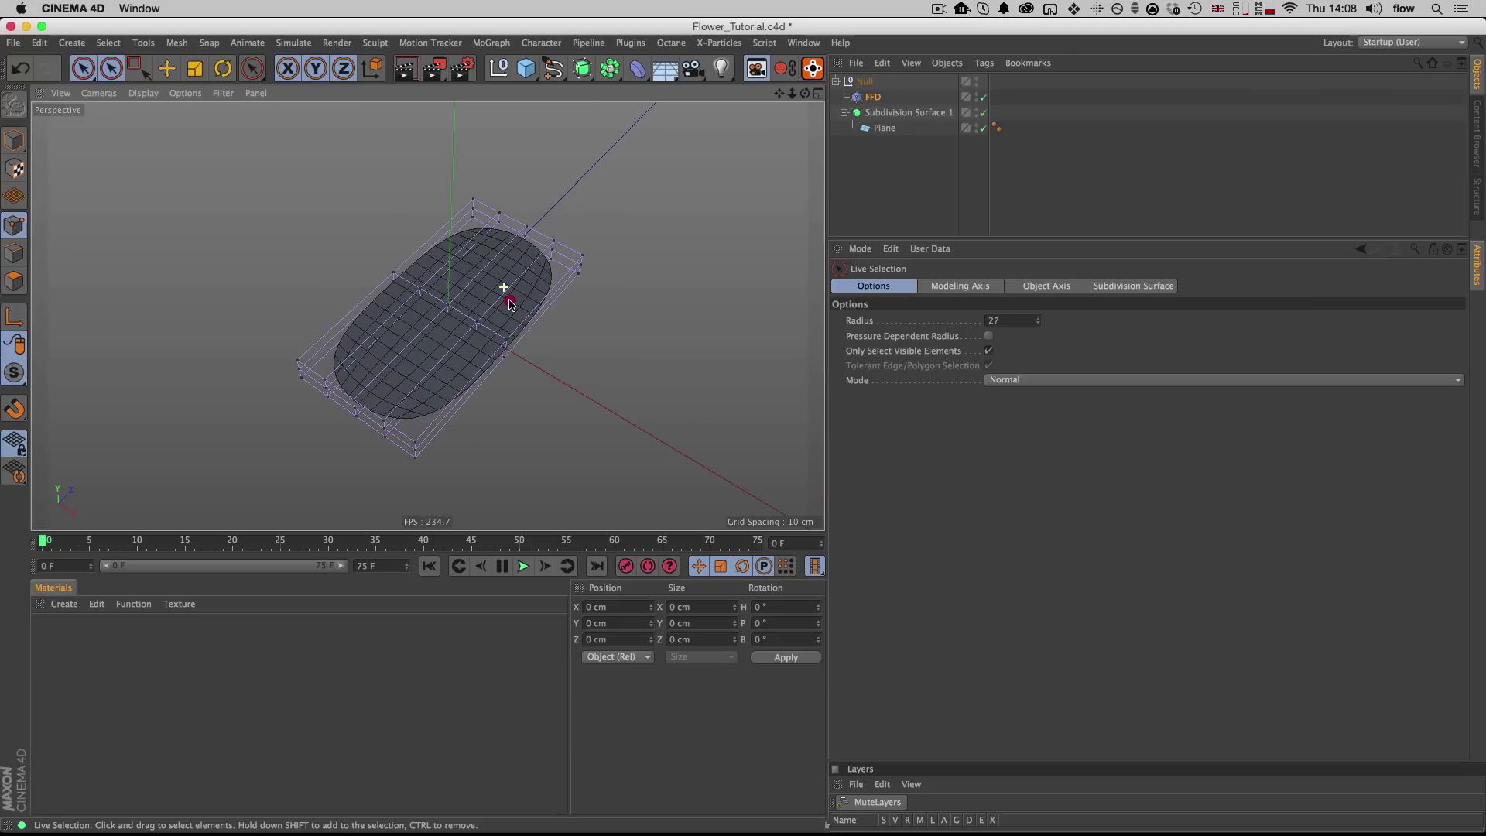
Step: Select the FFD's middle points at the +Z end and pull them inward to notch the petal's edge
click(514, 246)
key(3)
drag(514, 247, 439, 246)
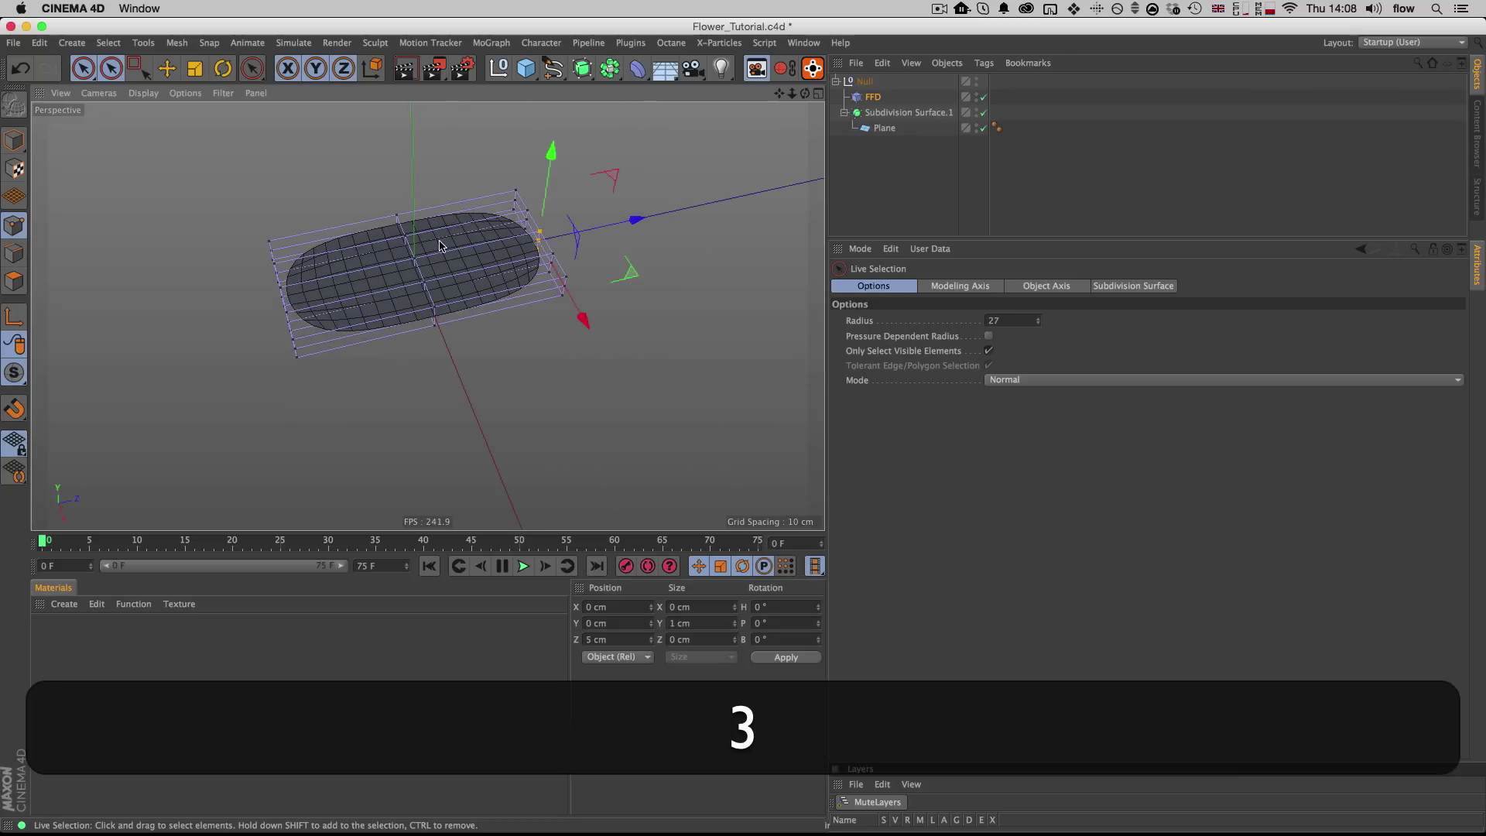
mouse_move(613, 223)
mouse_down()
mouse_move(542, 245)
mouse_move(547, 264)
mouse_move(588, 233)
mouse_move(514, 308)
mouse_move(594, 315)
mouse_move(503, 292)
mouse_move(498, 276)
mouse_up()
key(3)
key(3)
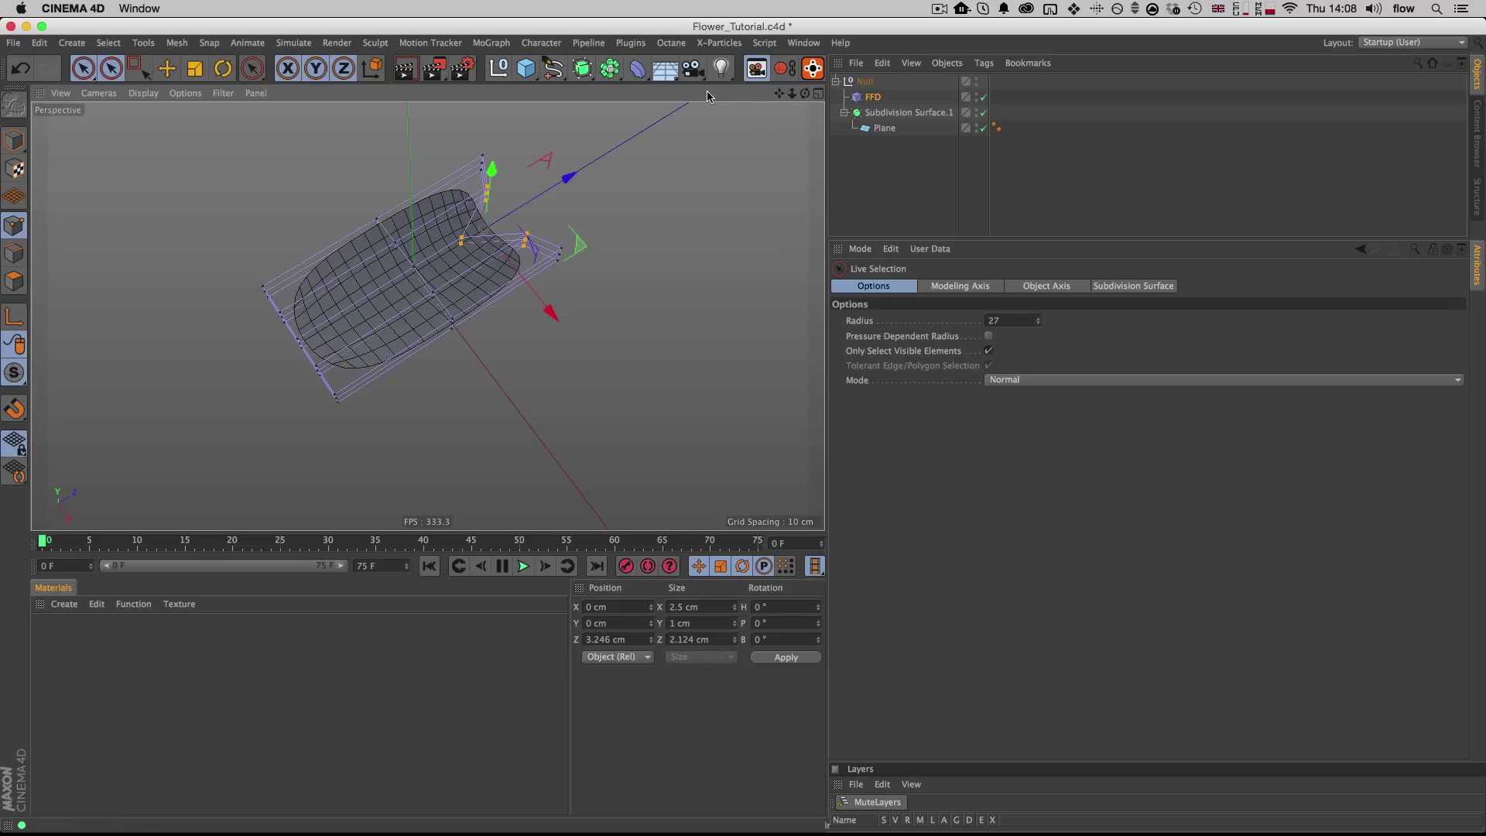
click(884, 129)
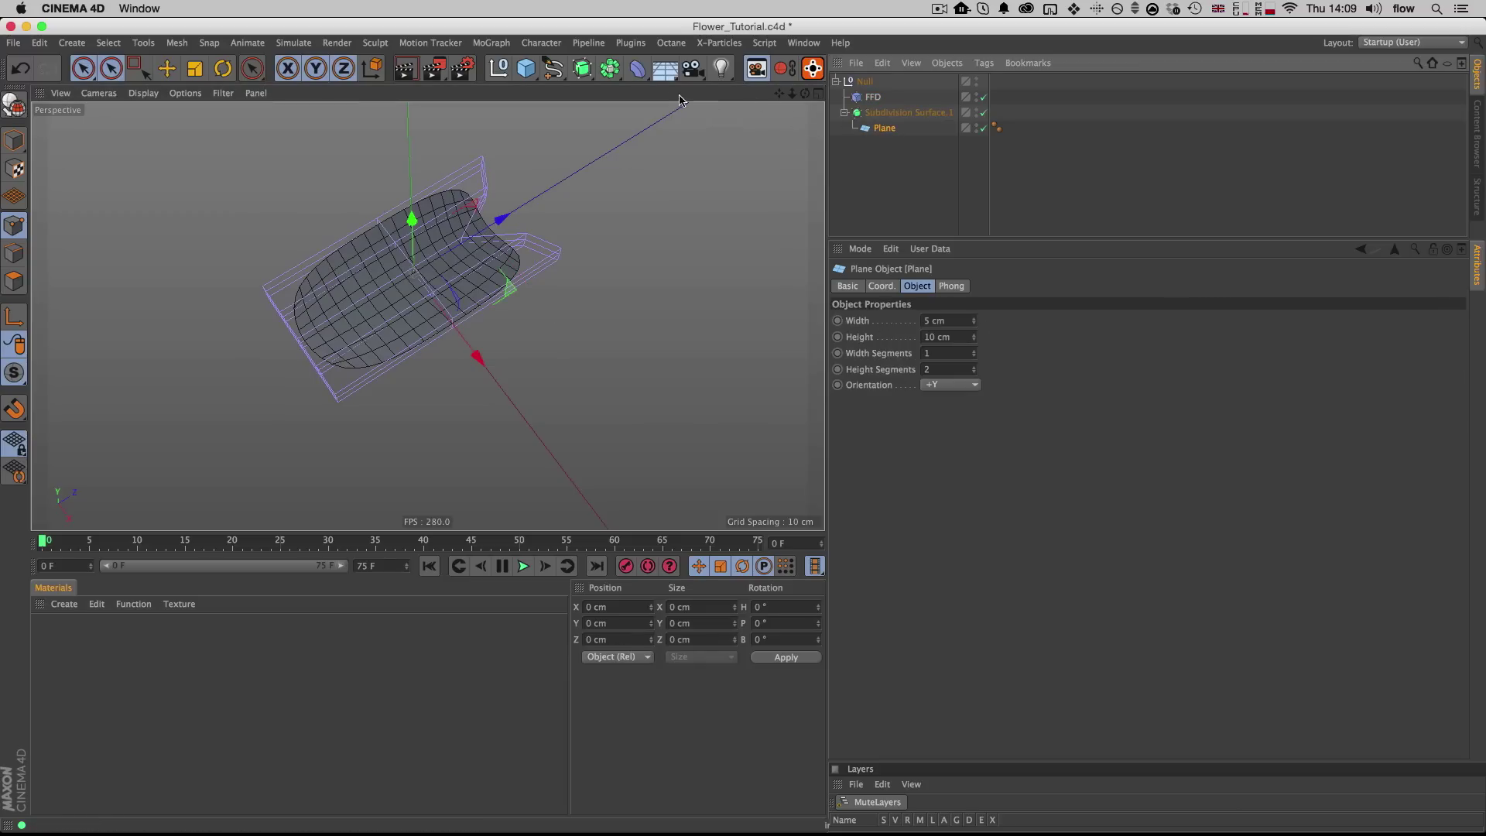
click(636, 70)
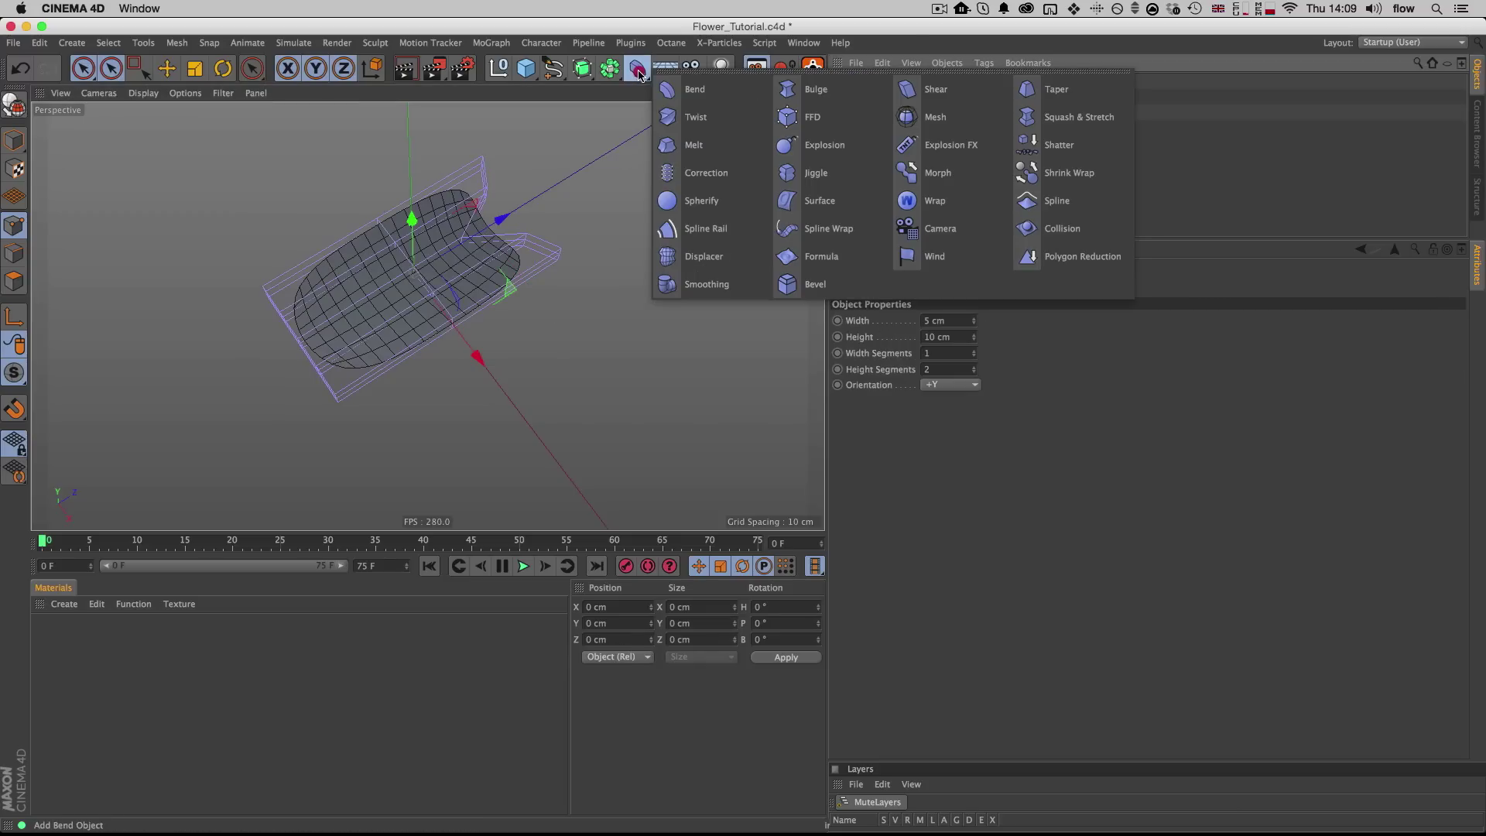
click(726, 101)
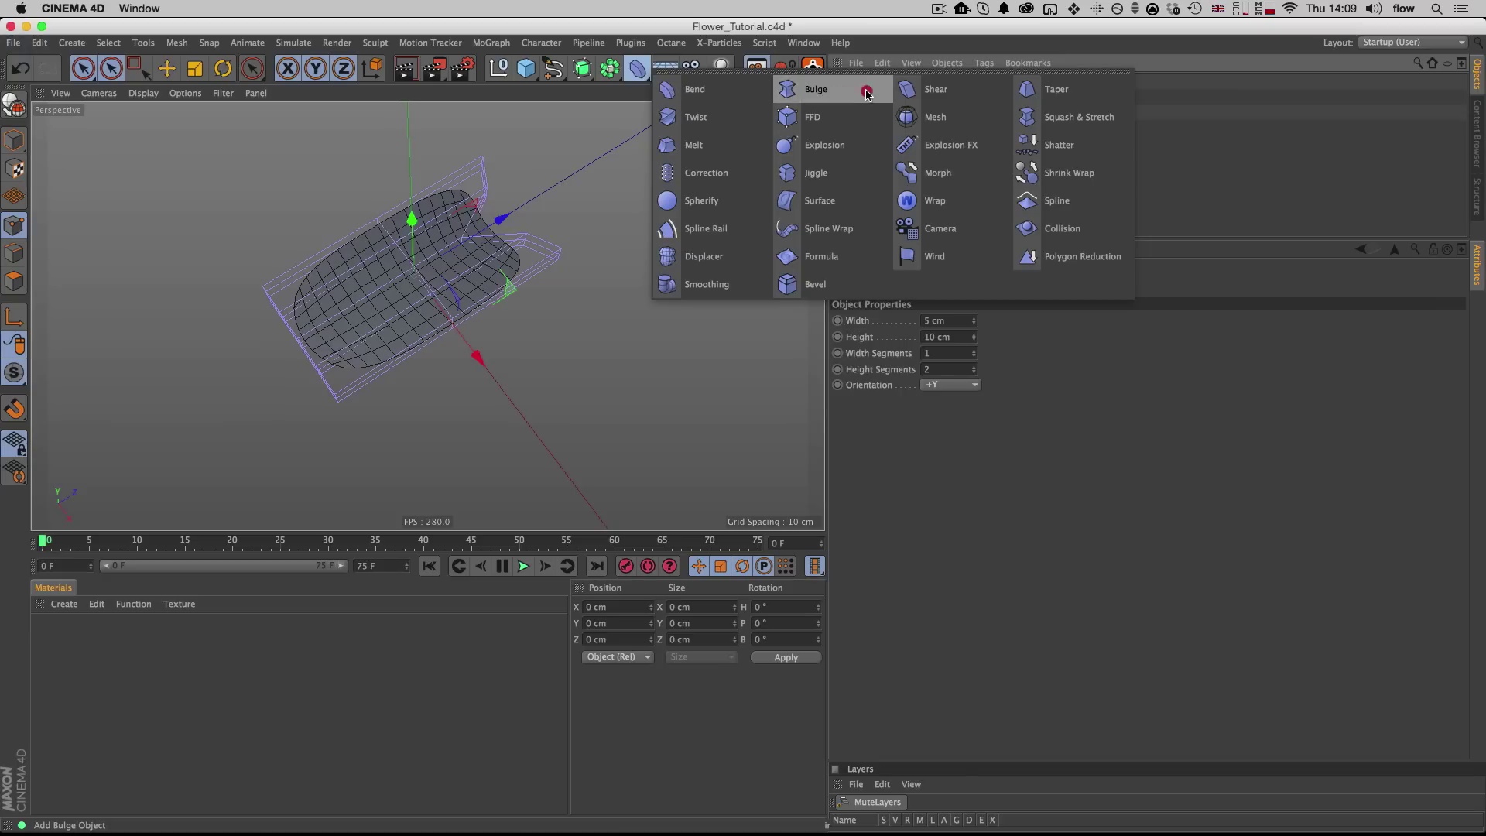
key(alt)
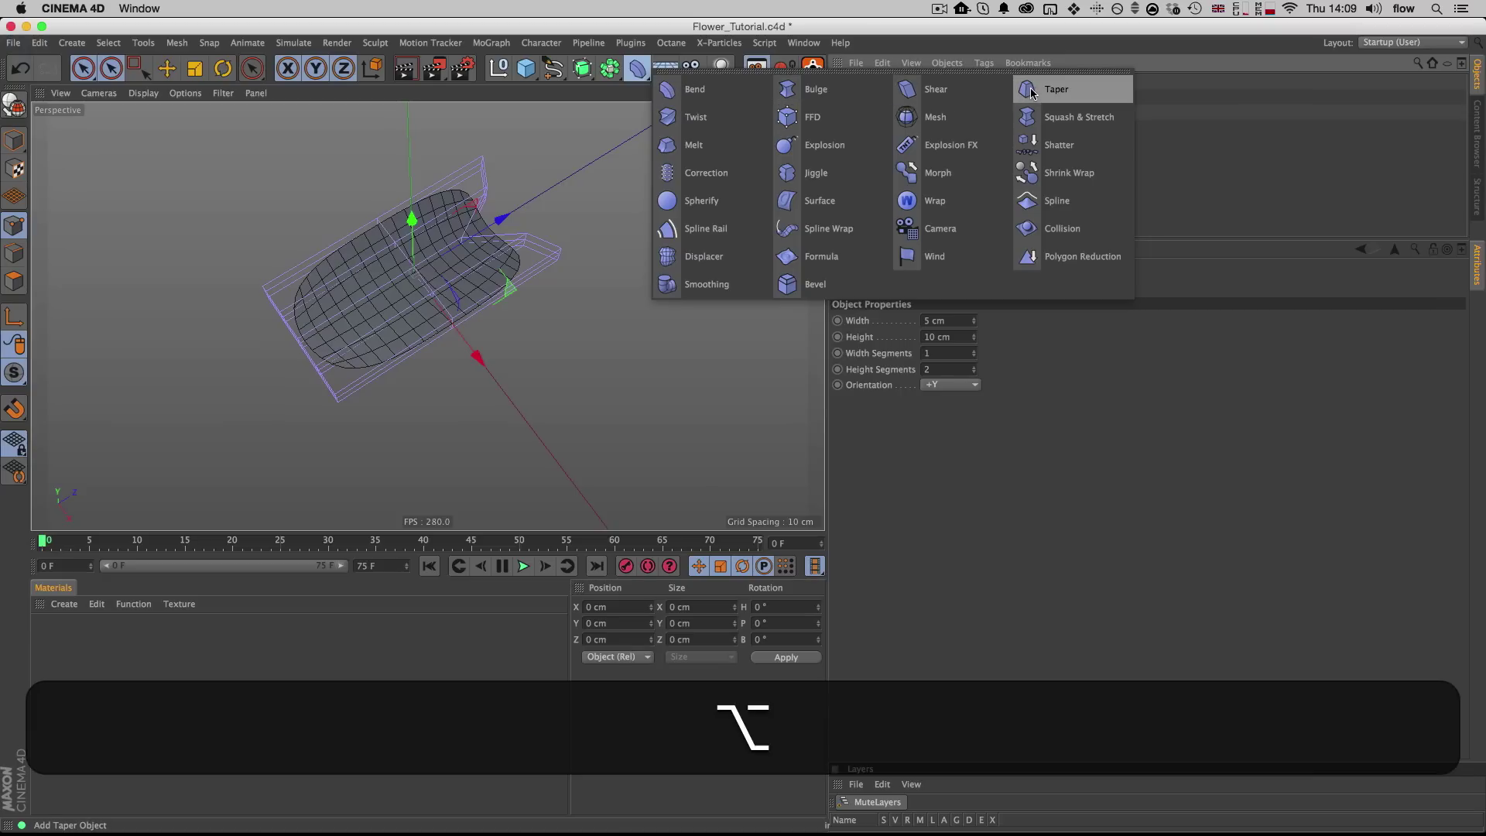
alt+click(1037, 88)
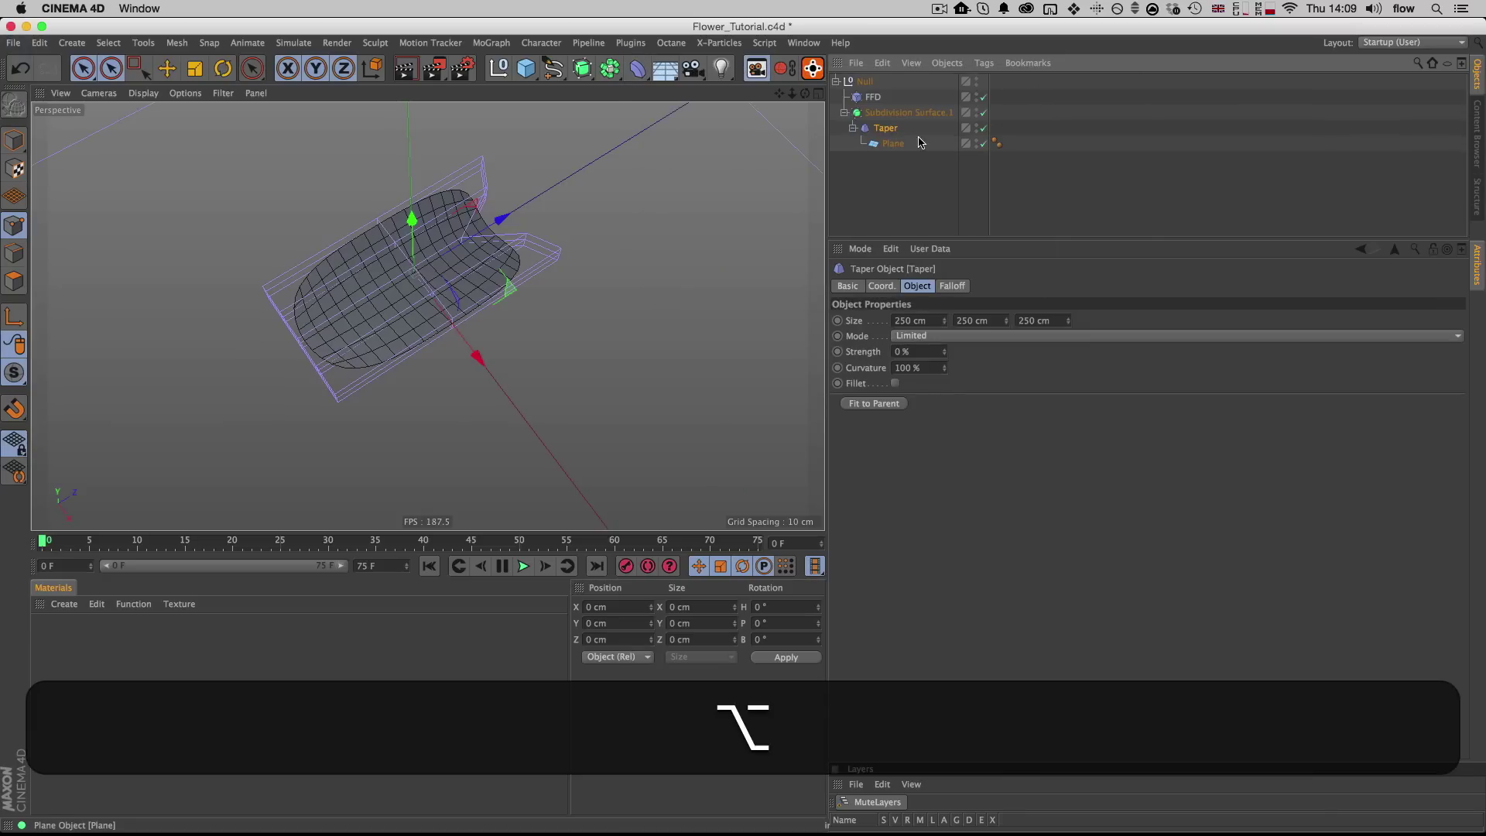
key(super+y)
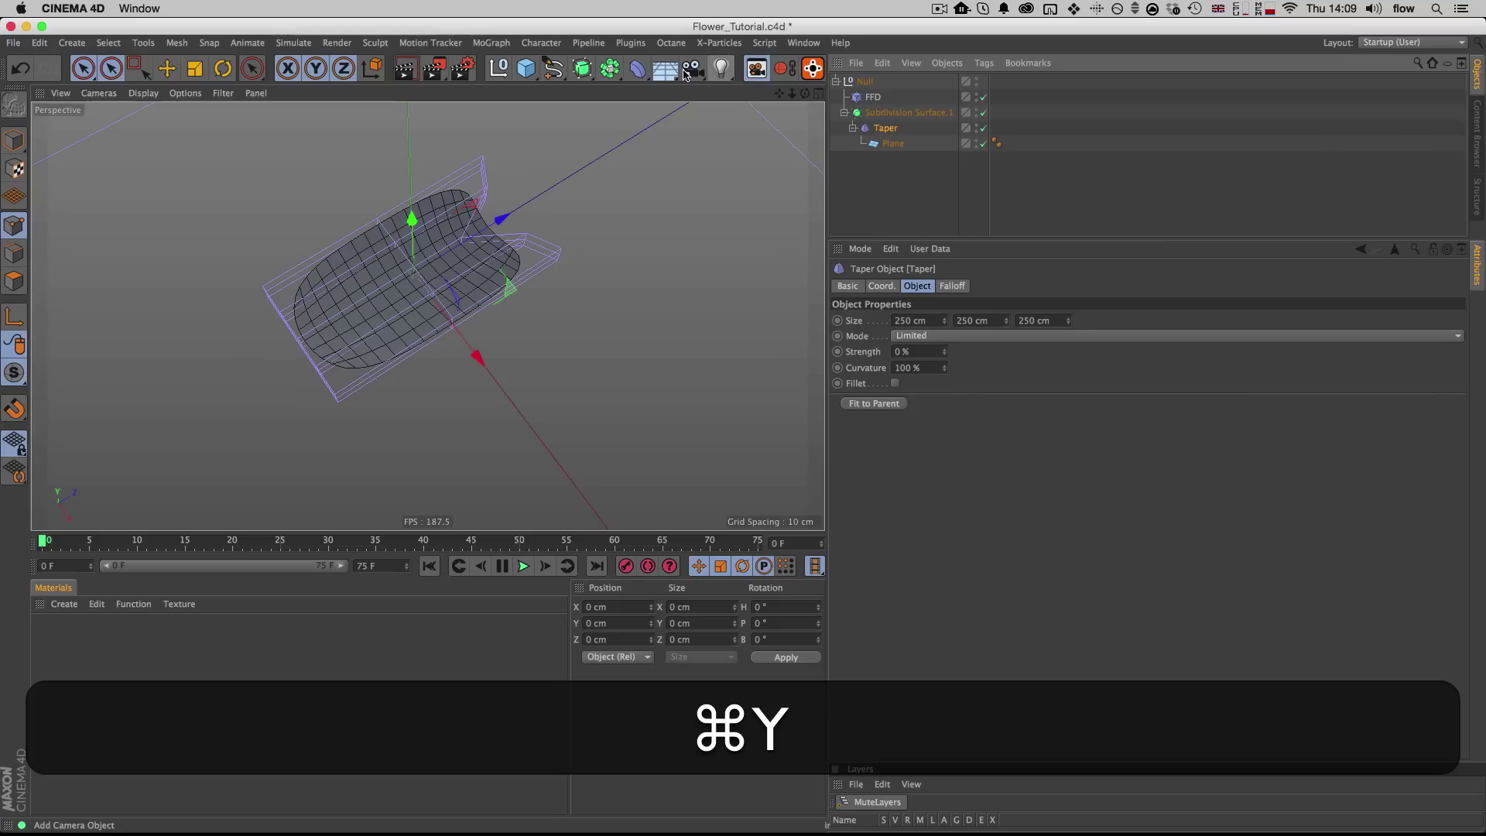
key(super+z)
Step: Add a Taper deformer as a child of the plane and set its Y size to 1 cm
click(637, 69)
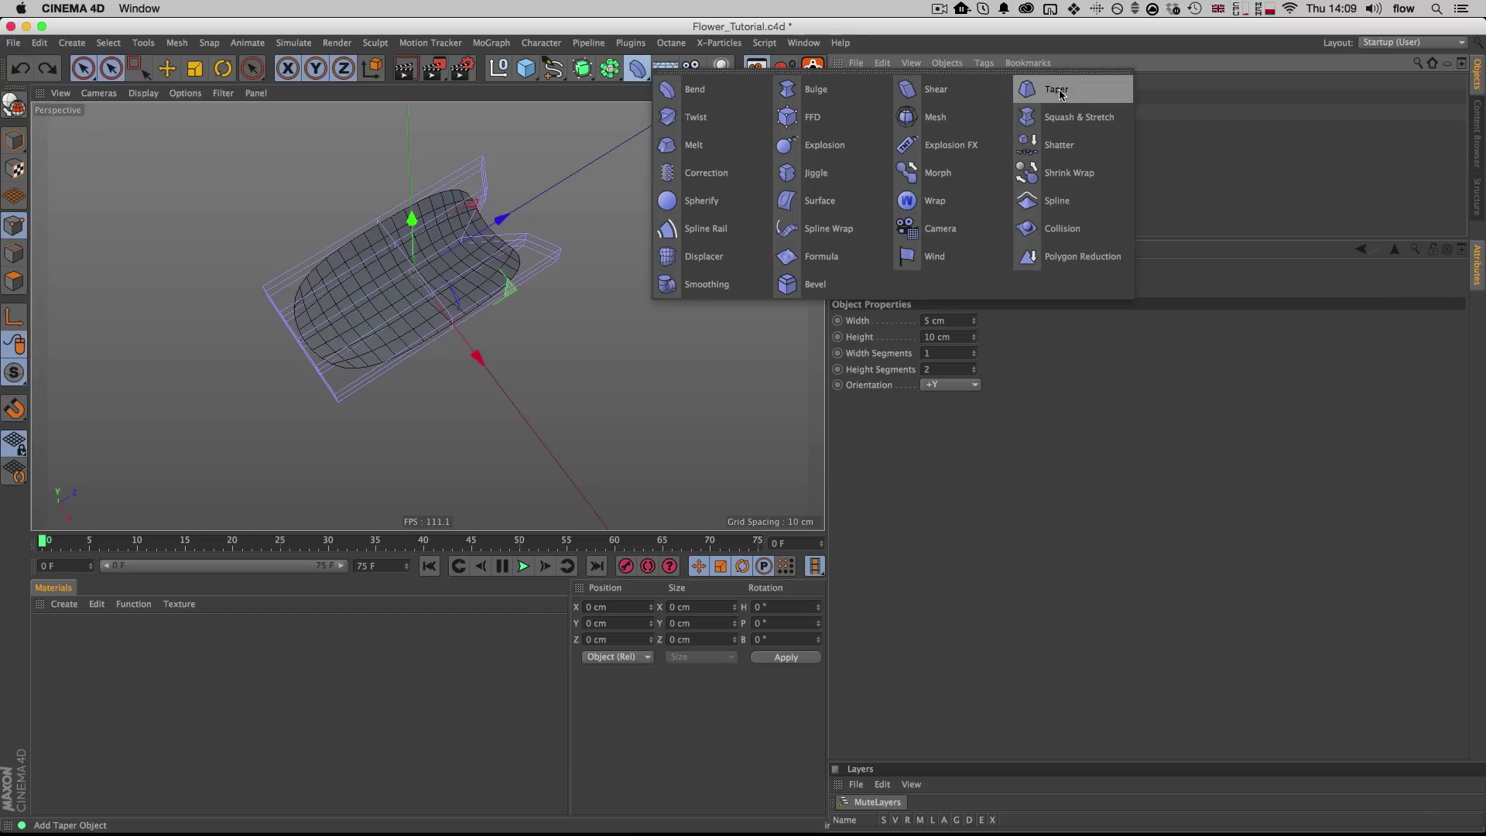
shift+click(1057, 90)
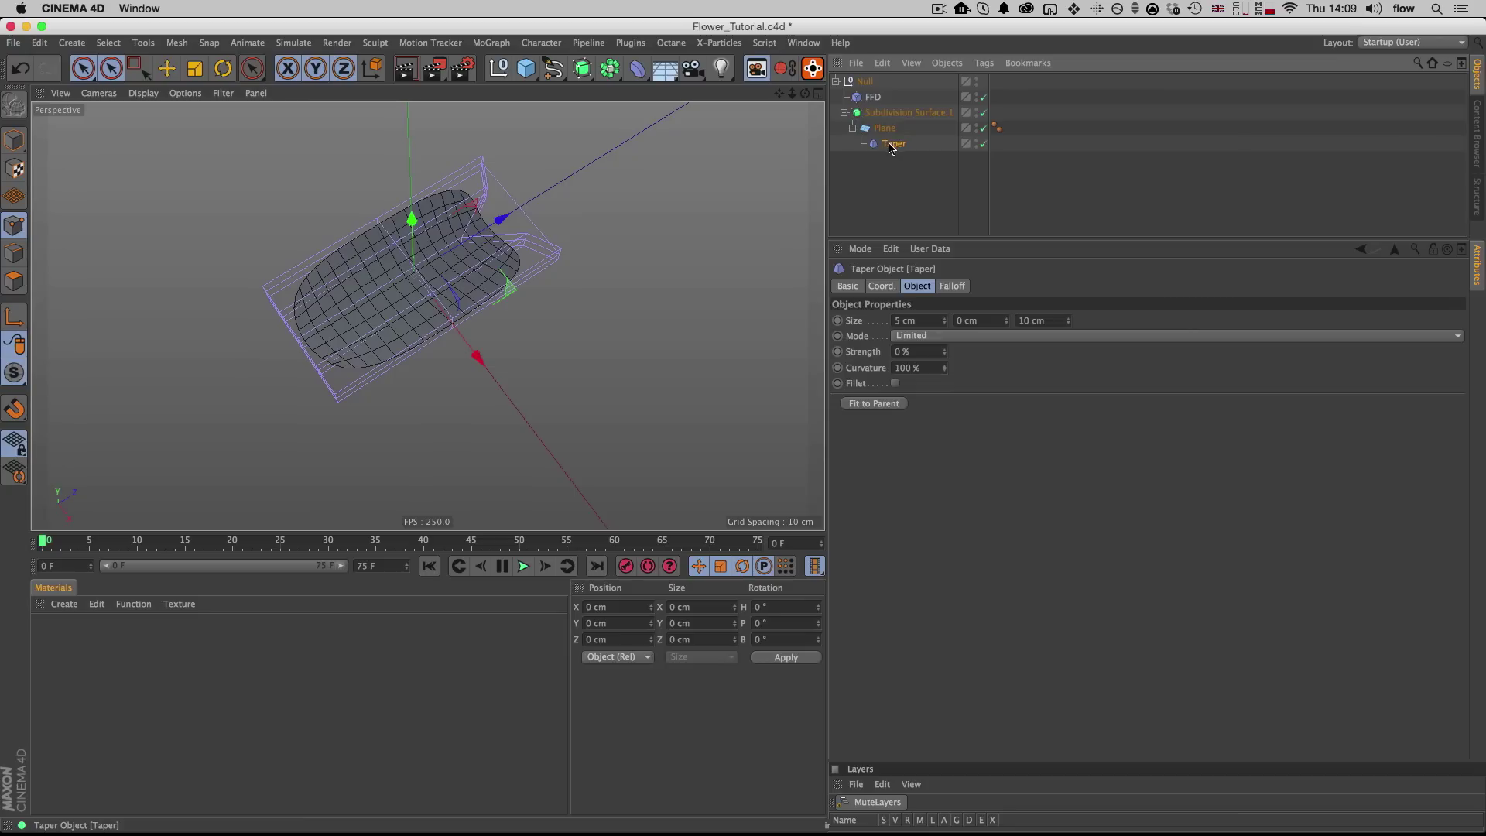
click(1007, 318)
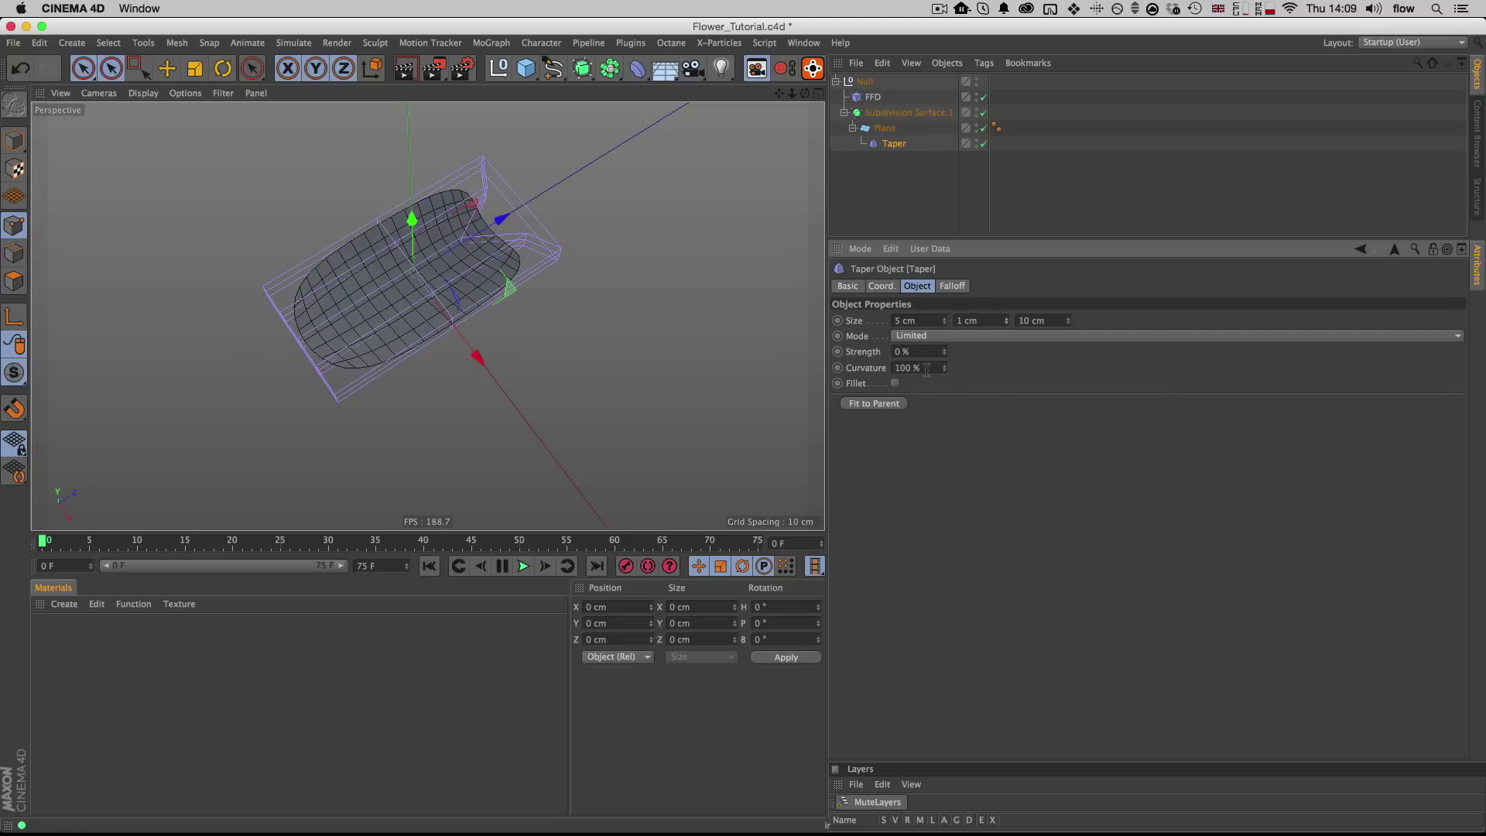
Step: Rotate the Taper deformer to run along the plane's length and refit it to the parent
key(r)
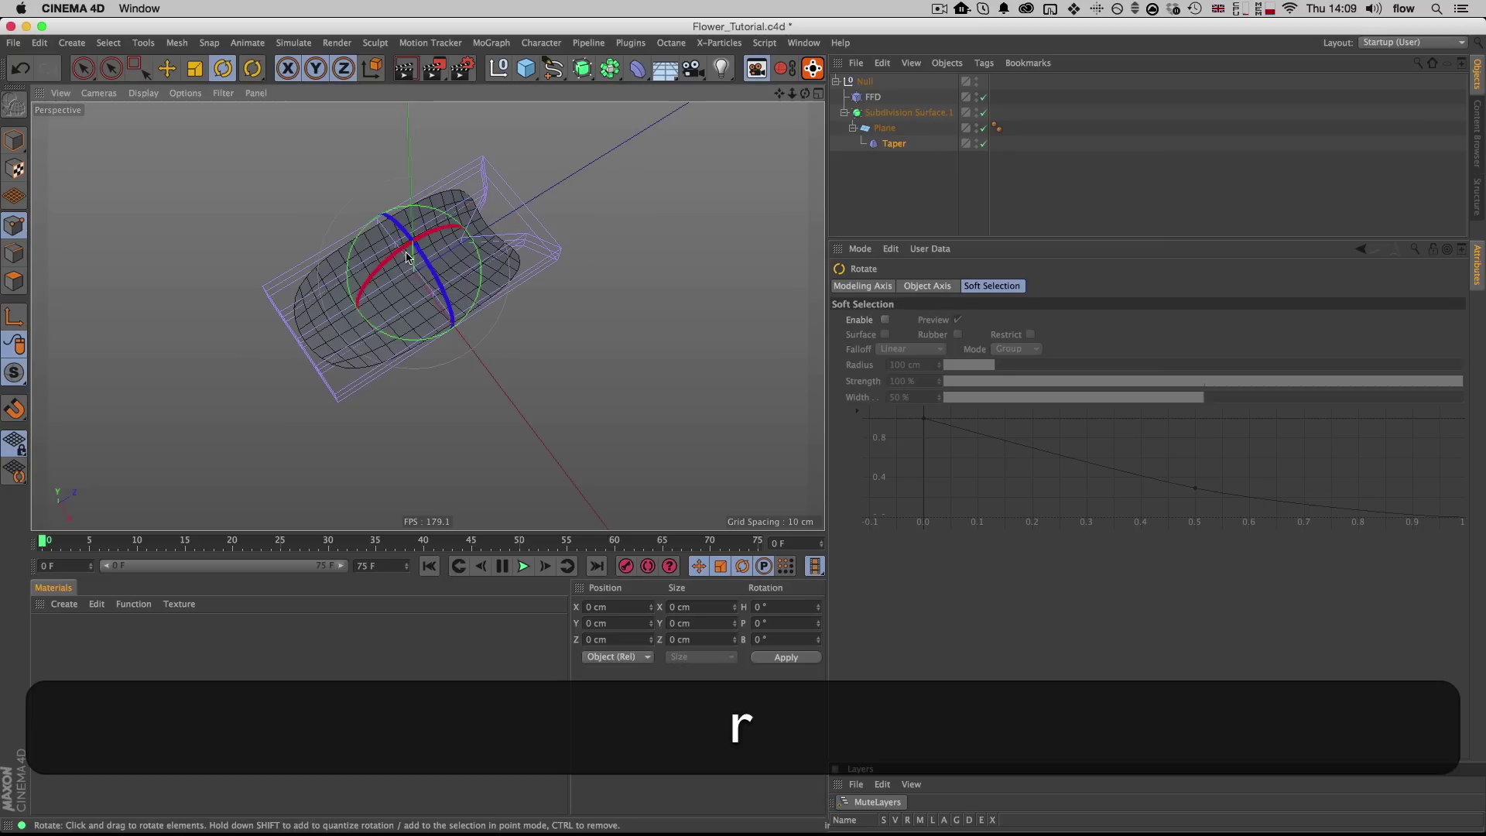
drag(410, 257, 313, 348)
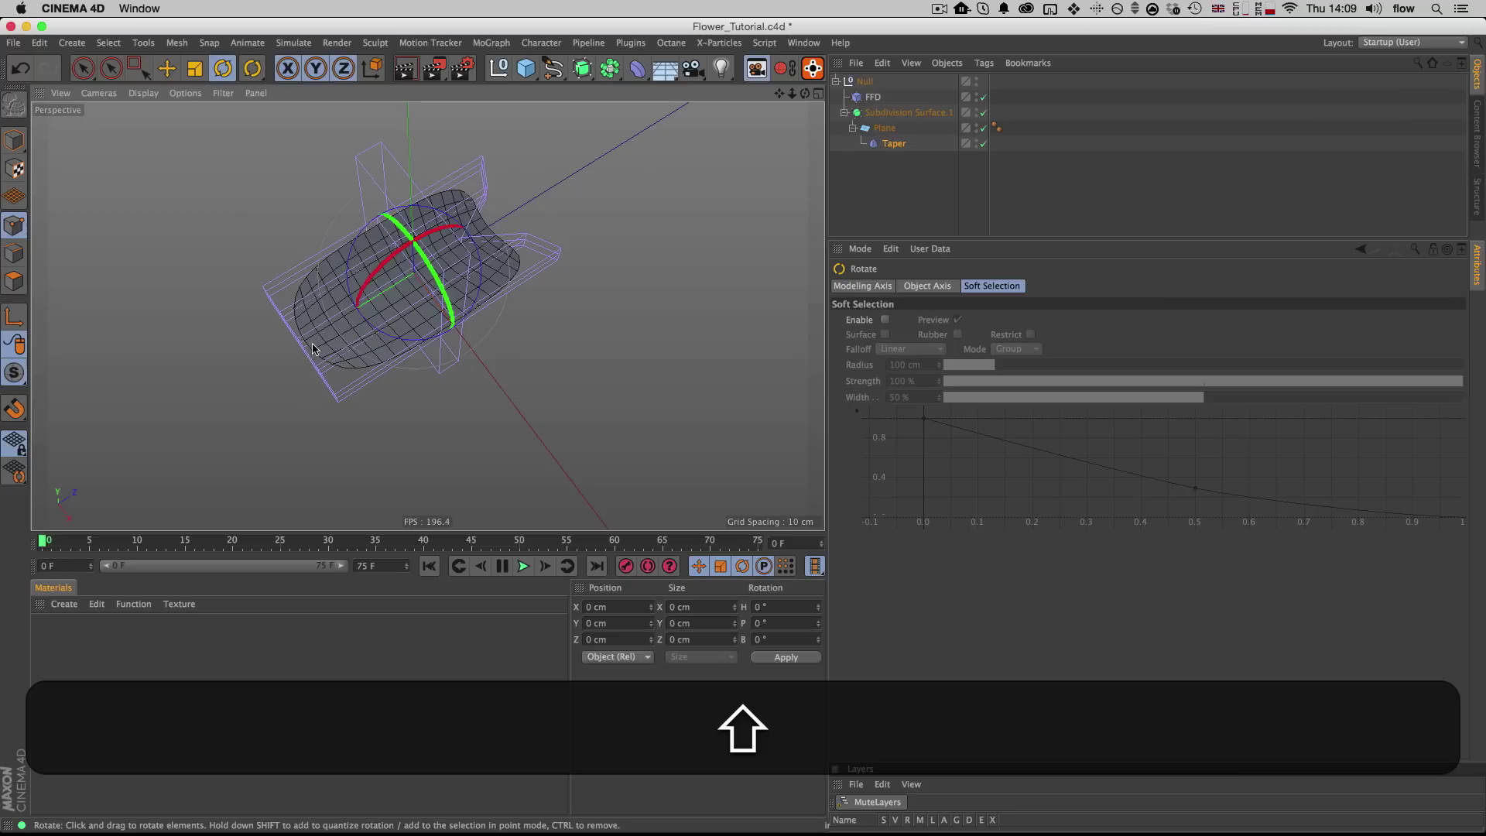
click(894, 144)
click(890, 404)
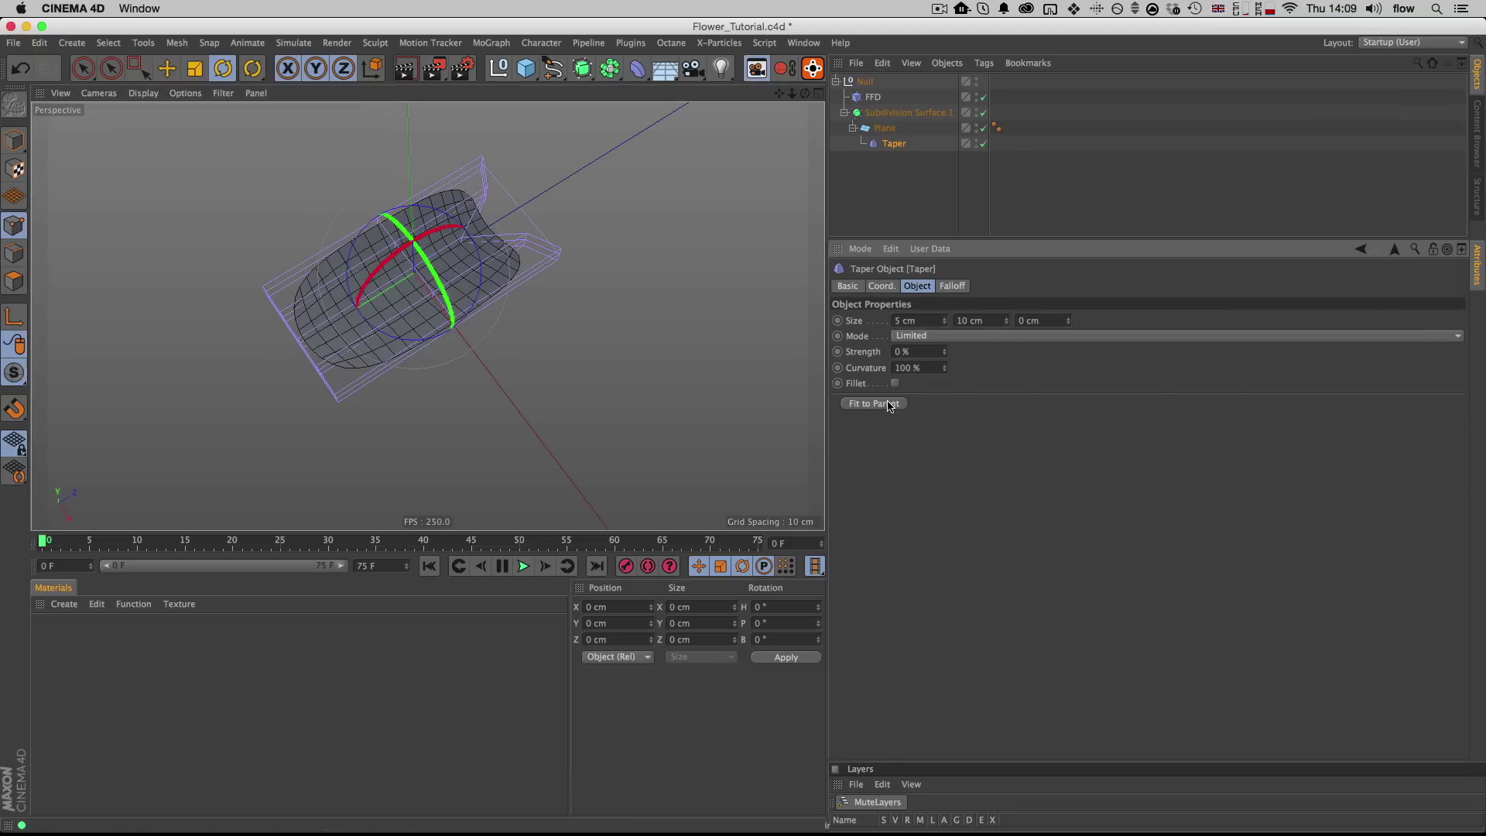
Step: Set the Taper's Z size to 1 cm and strength to 75%, and move it under the null between the FFD and Subdivision Surface
drag(945, 352, 958, 291)
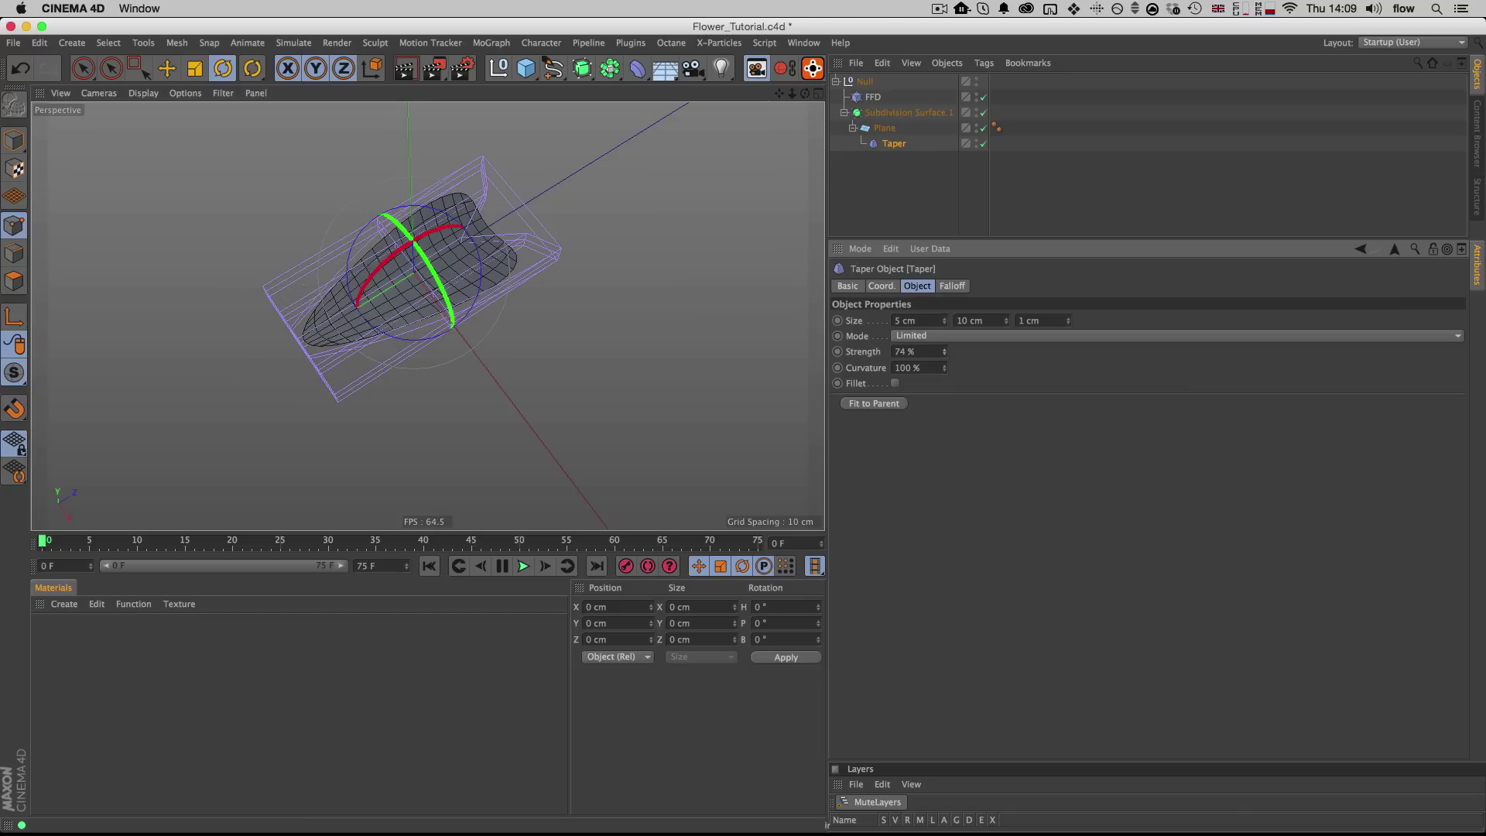
drag(894, 143, 867, 105)
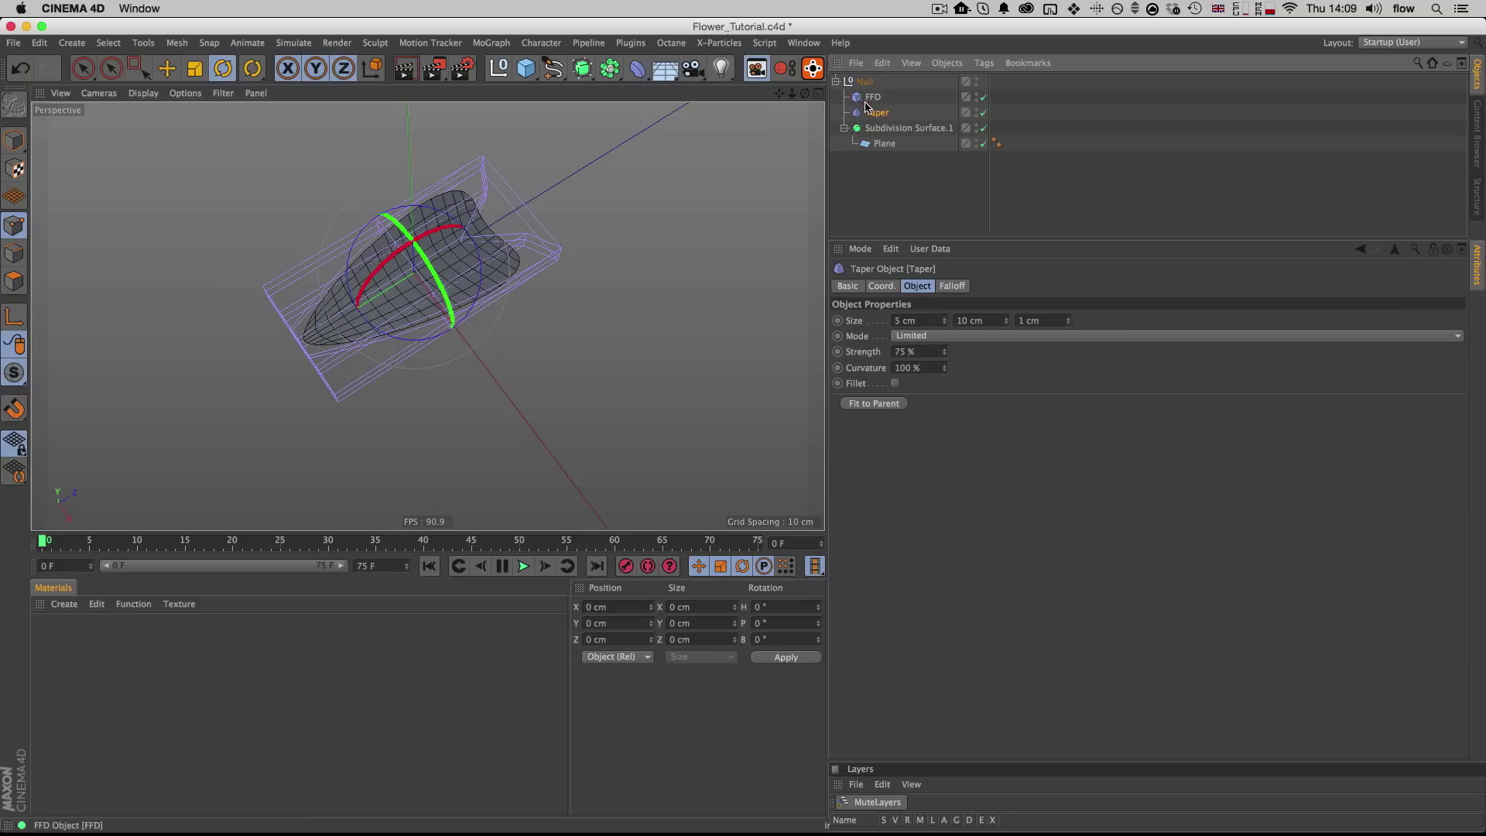
click(892, 185)
Step: Select the FFD's centre and notch points along the petal's midline and lower them to about Y -0.64 cm
alt+drag(394, 271, 511, 263)
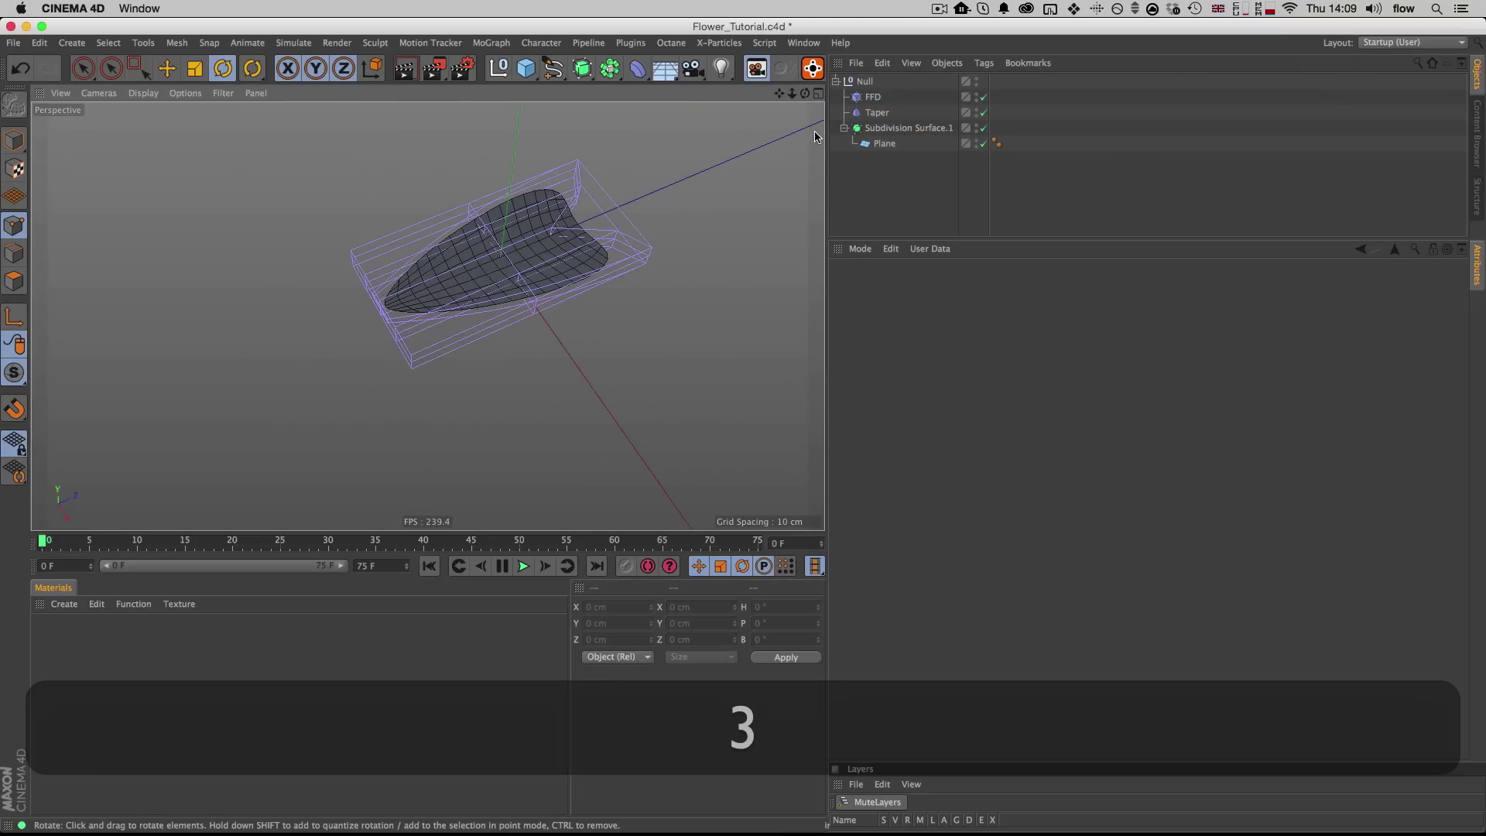
click(873, 98)
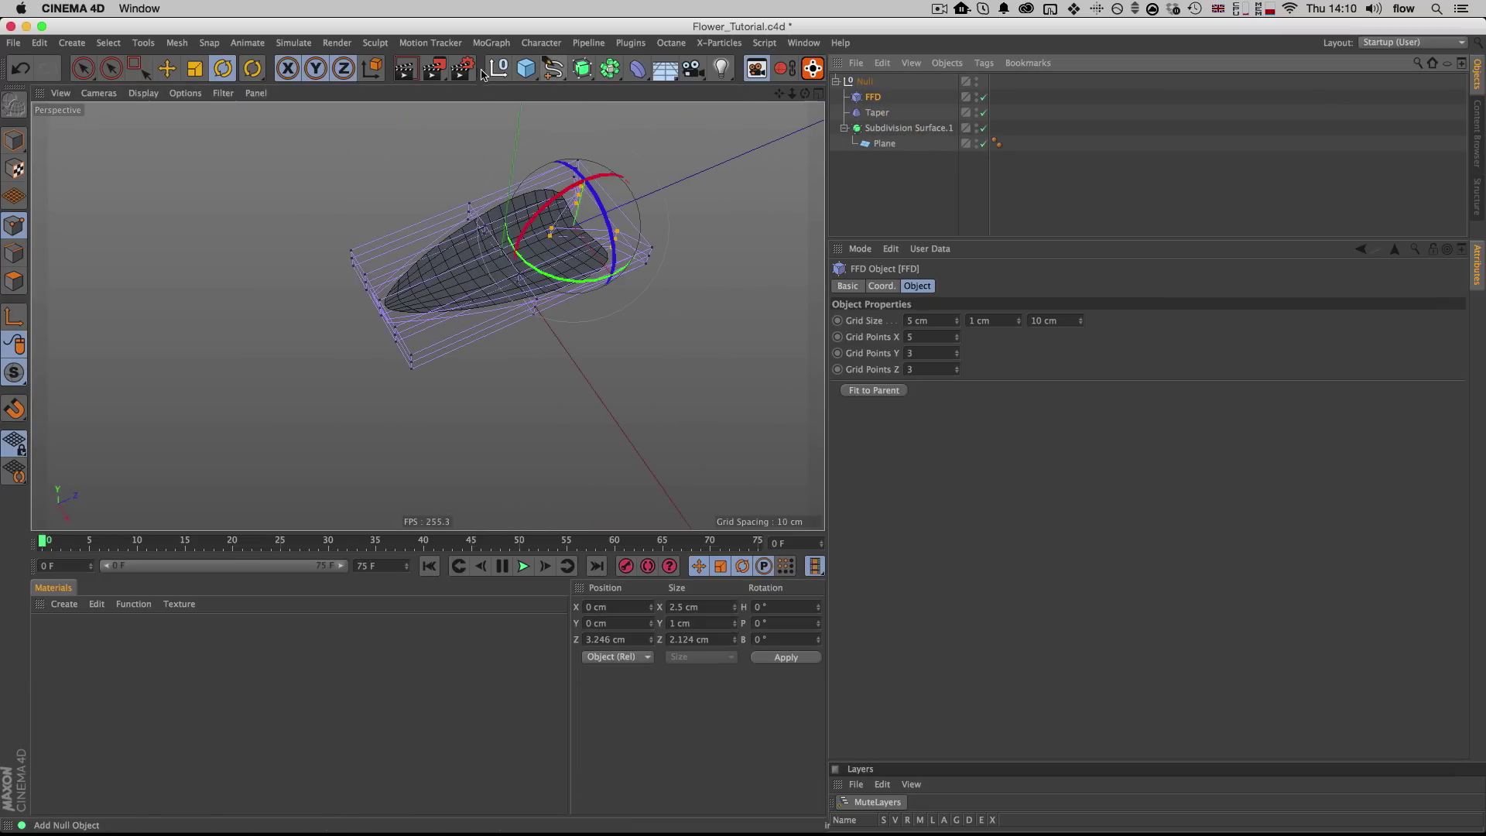
click(82, 68)
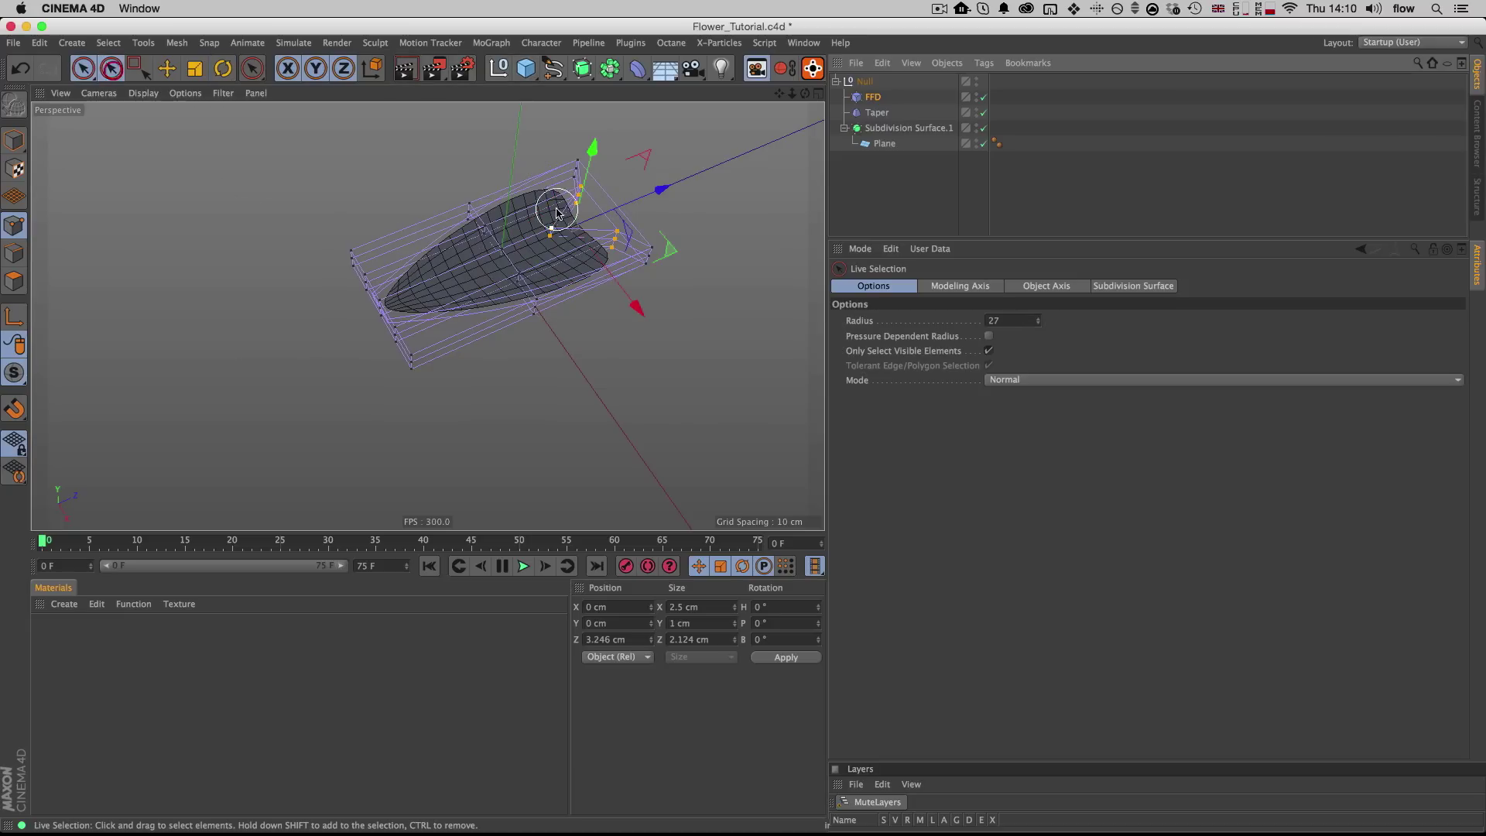
click(504, 254)
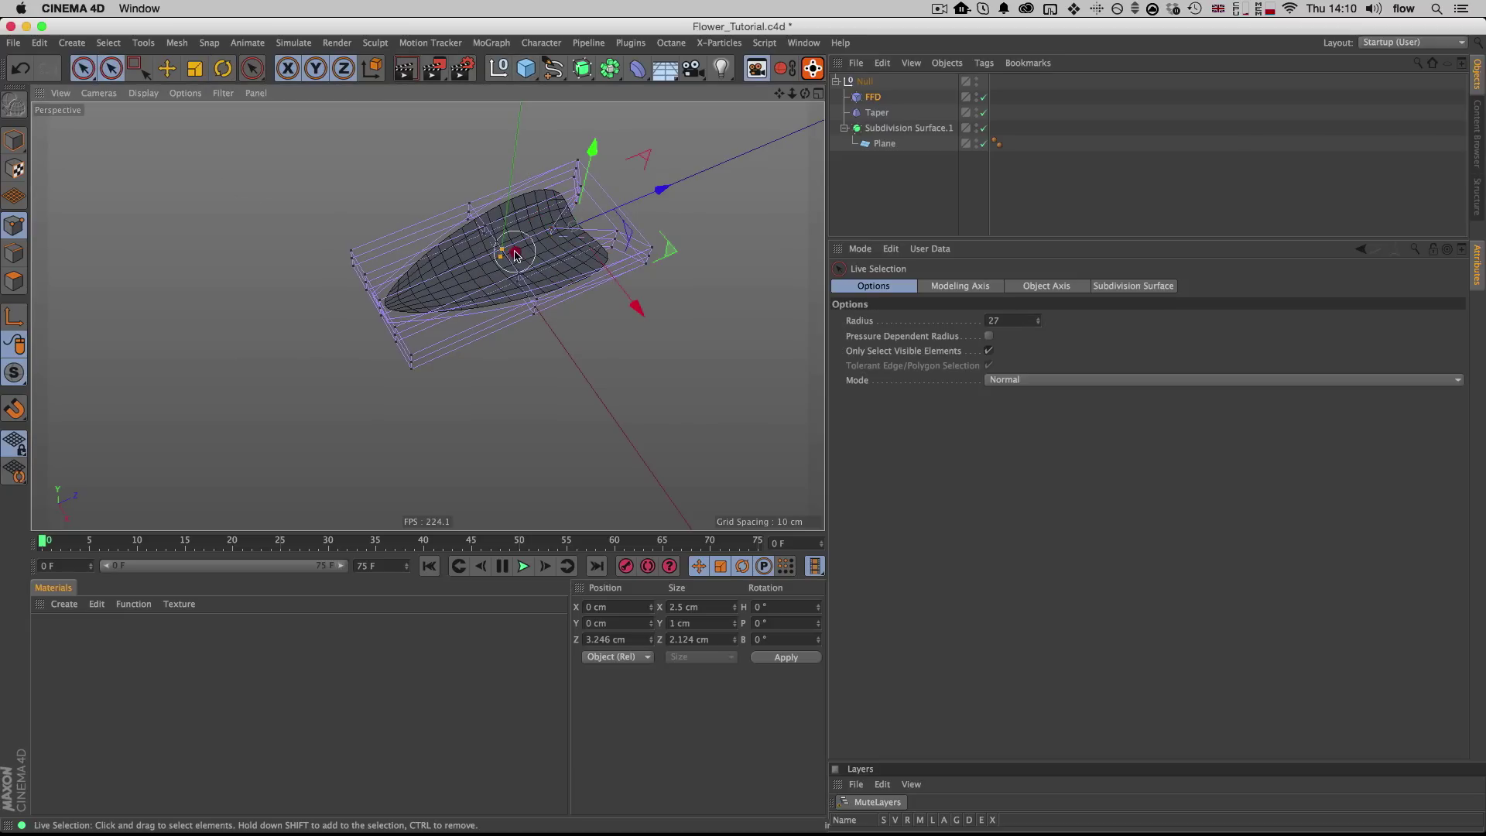
shift+click(553, 232)
drag(531, 179, 572, 231)
key(3)
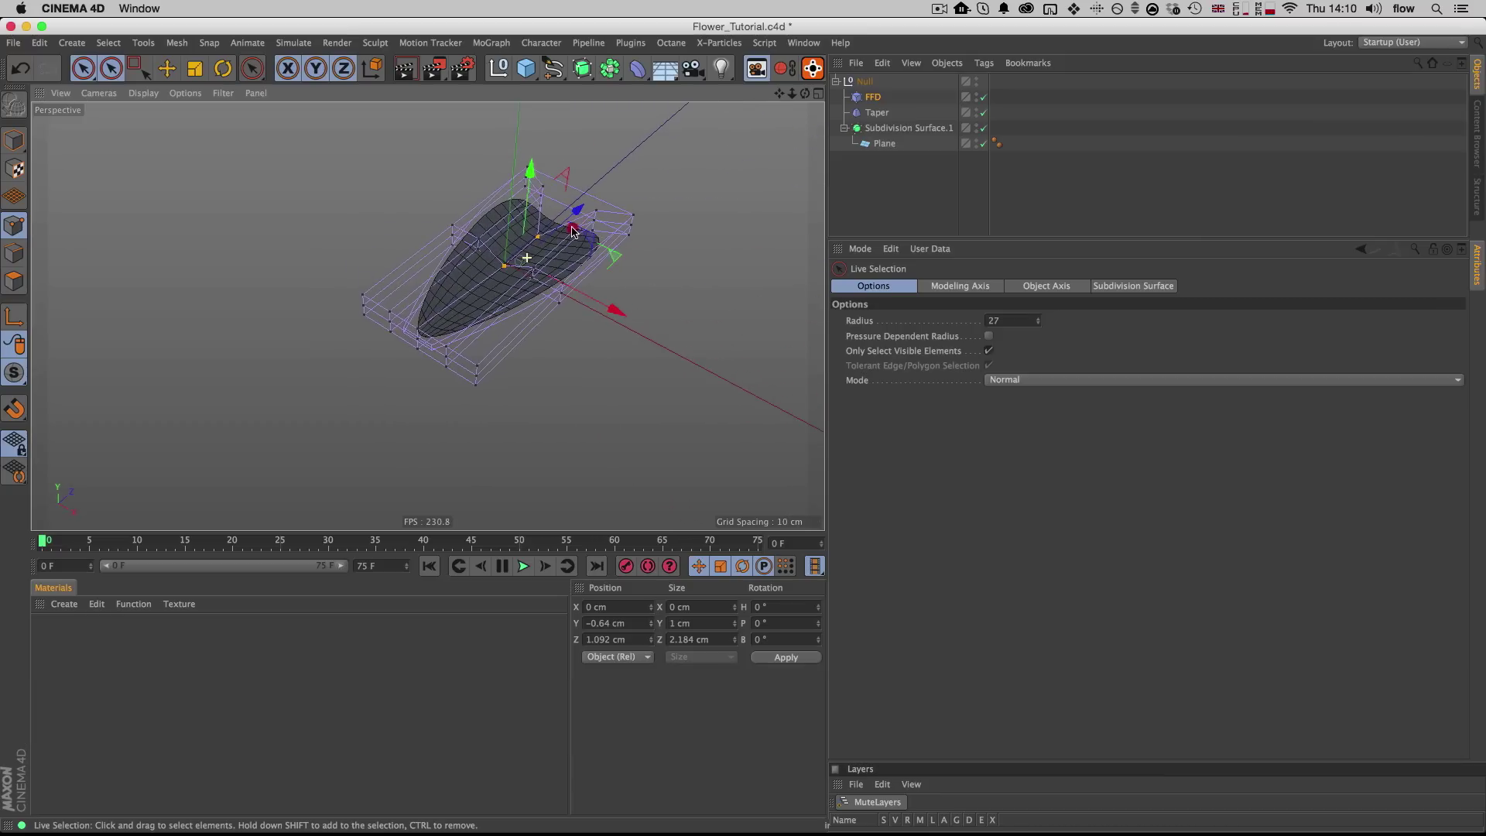
Step: Deselect the FFD points and hide the FFD and Taper deformer cages so only the petal mesh is displayed
mouse_move(591, 313)
mouse_down()
mouse_move(566, 292)
mouse_move(486, 387)
mouse_up()
key(3)
drag(485, 294, 551, 285)
mouse_move(438, 191)
shift+mouse_down()
mouse_move(407, 225)
mouse_move(391, 357)
shift+mouse_up()
key(3)
mouse_move(487, 192)
mouse_down()
mouse_move(499, 259)
mouse_move(418, 186)
mouse_move(345, 188)
mouse_move(379, 235)
mouse_move(479, 198)
mouse_move(467, 190)
mouse_up()
click(640, 265)
mouse_move(523, 268)
mouse_down()
mouse_move(474, 271)
mouse_move(601, 277)
mouse_move(514, 272)
mouse_up()
alt+click(979, 99)
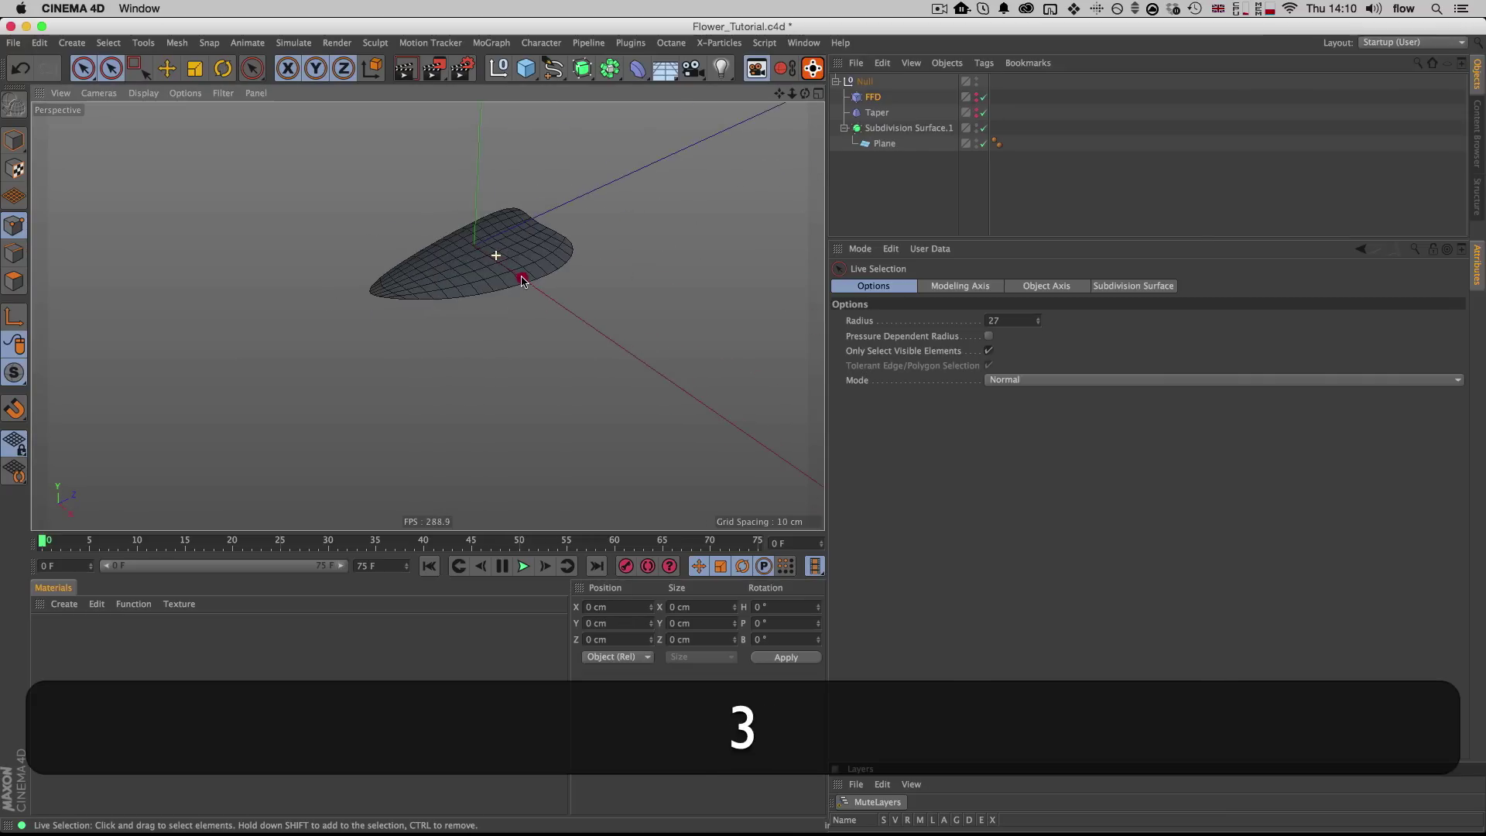
Step: Add a Bend deformer as a child of the Plane, fitted to it, and set its strength to 55°
click(883, 145)
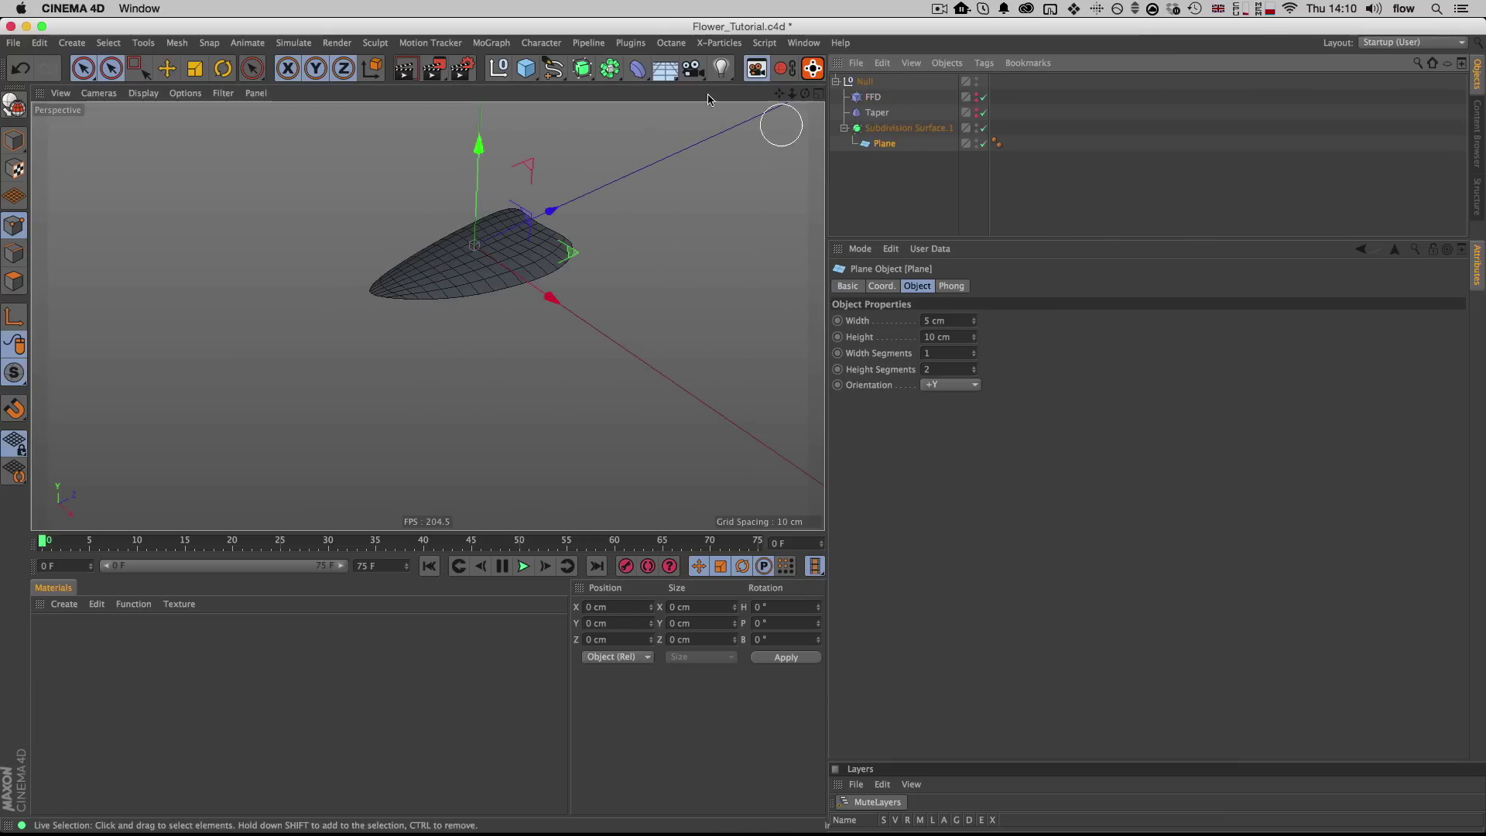
shift+click(639, 70)
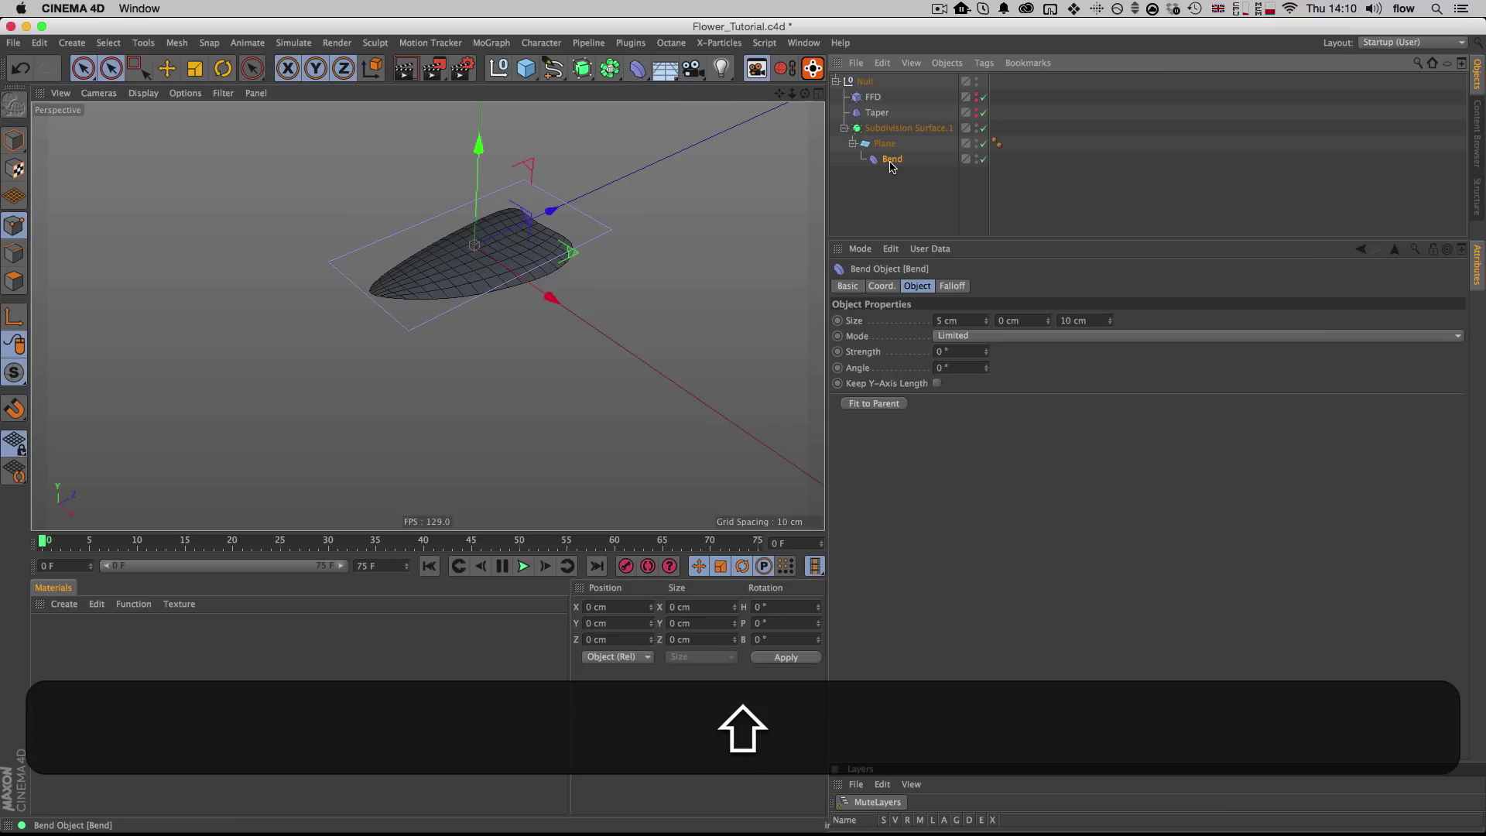
drag(886, 124, 886, 160)
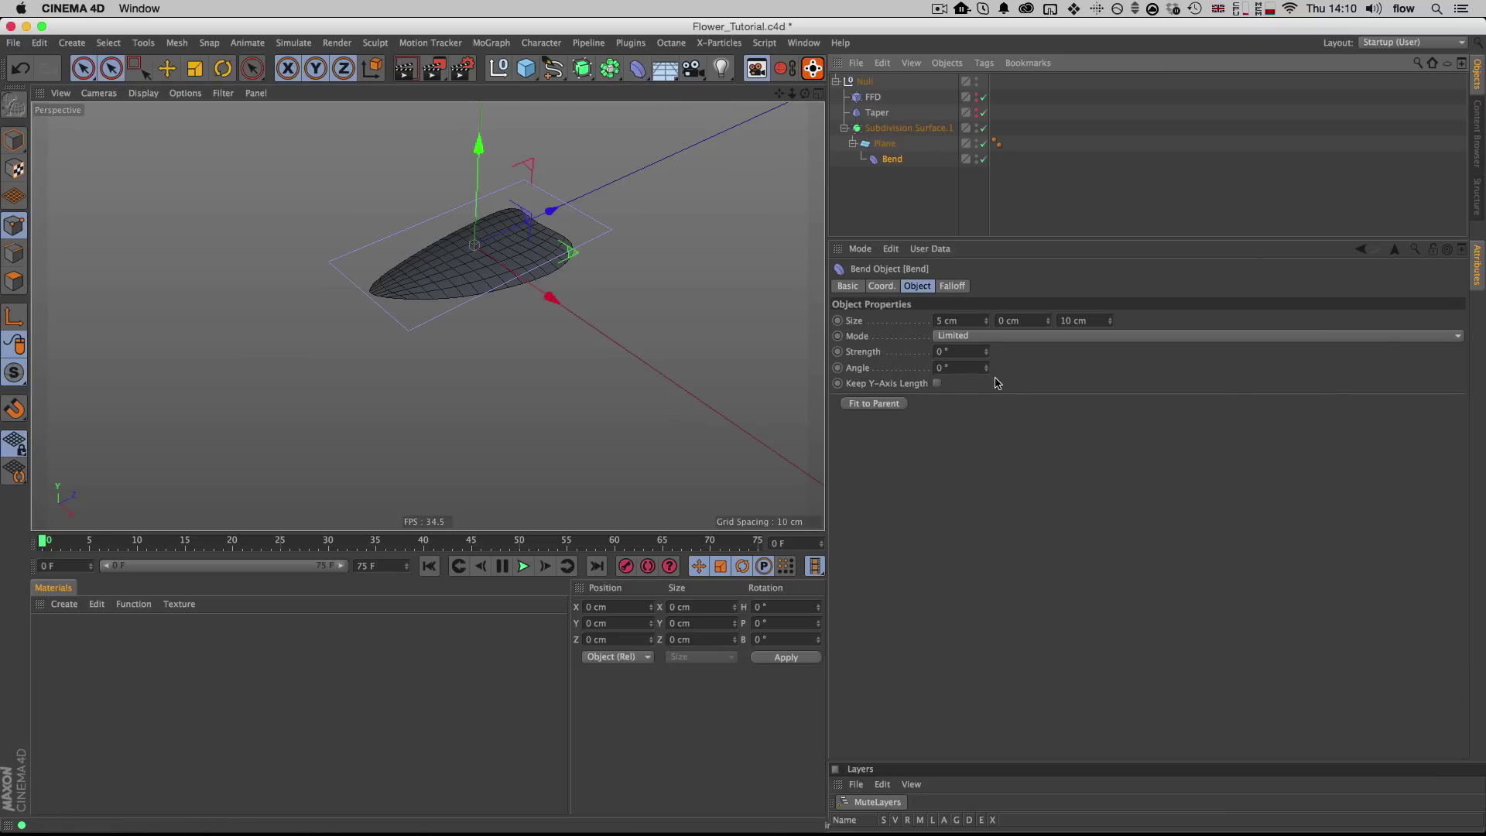
drag(988, 355, 996, 395)
Step: Rotate the Bend deformer to curve along the petal's length and set its size to 6 × 5 × 11 cm
key(r)
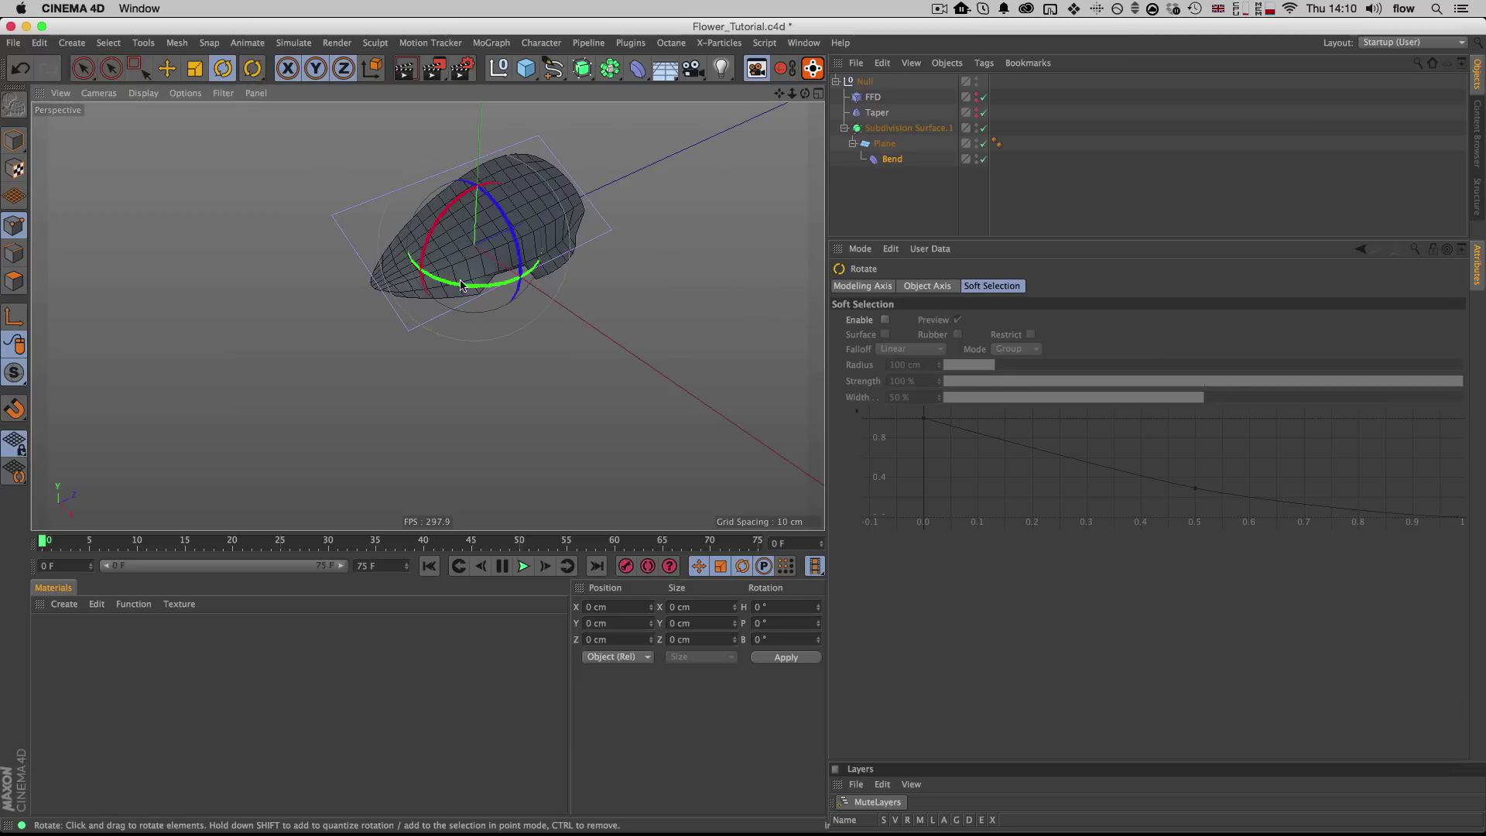
drag(456, 284, 509, 183)
click(890, 159)
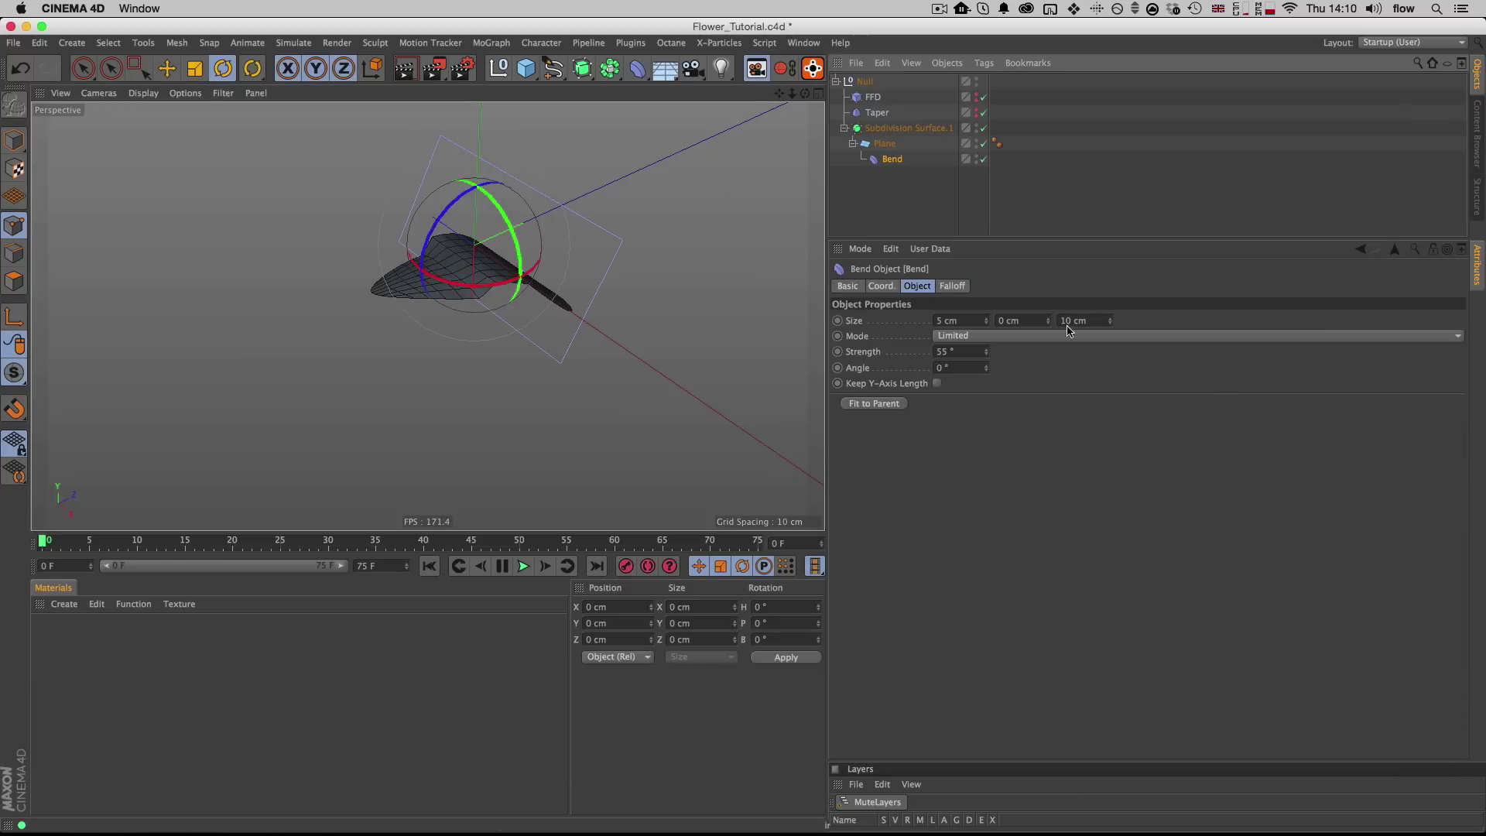
drag(1051, 323, 989, 321)
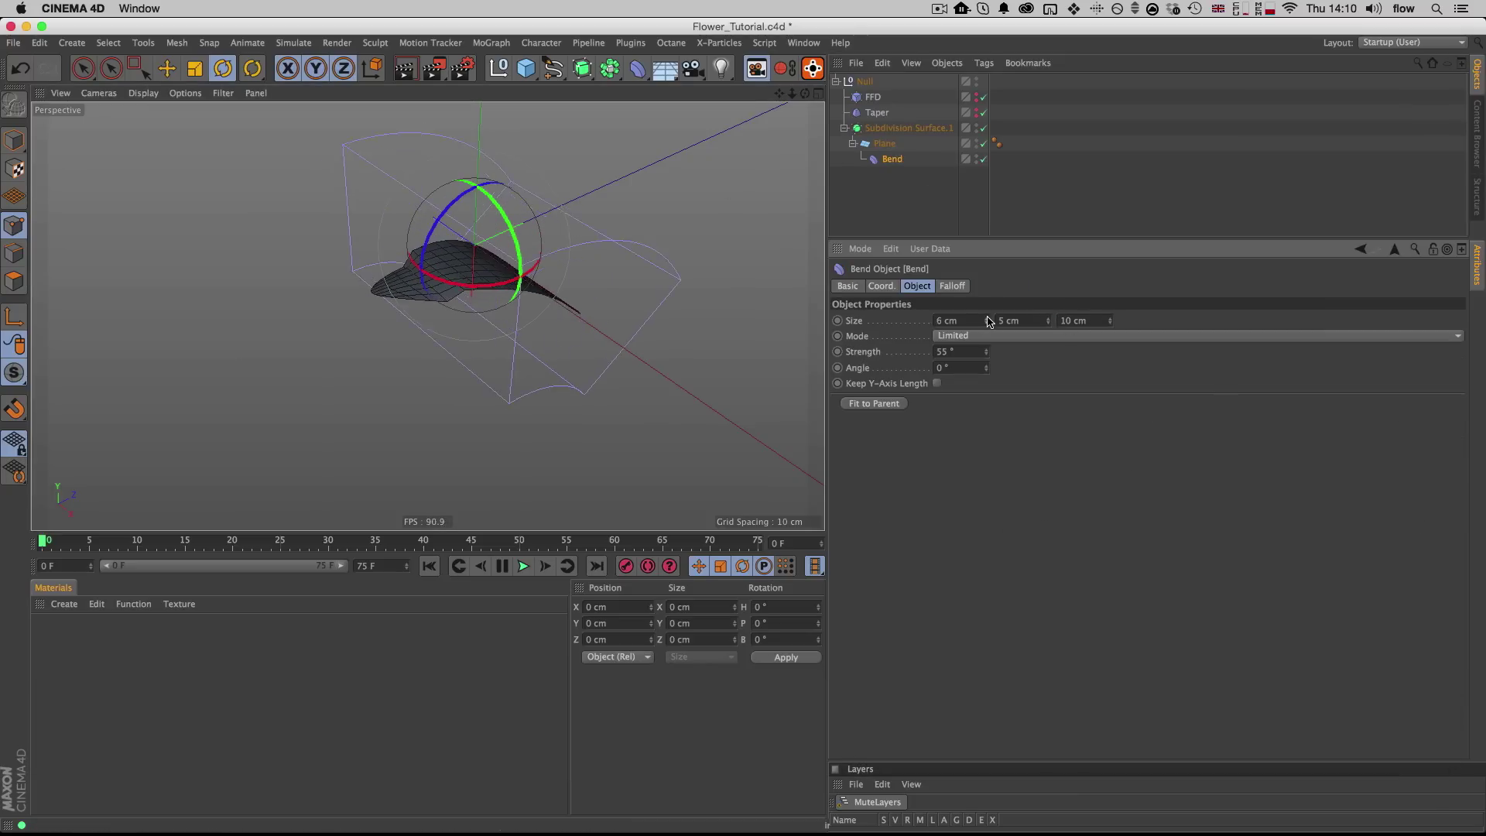
click(1108, 319)
Step: Move the Bend under the null between the Taper and Subdivision Surface, and set its strength to -30°
drag(894, 163, 882, 124)
key(3)
drag(541, 254, 402, 247)
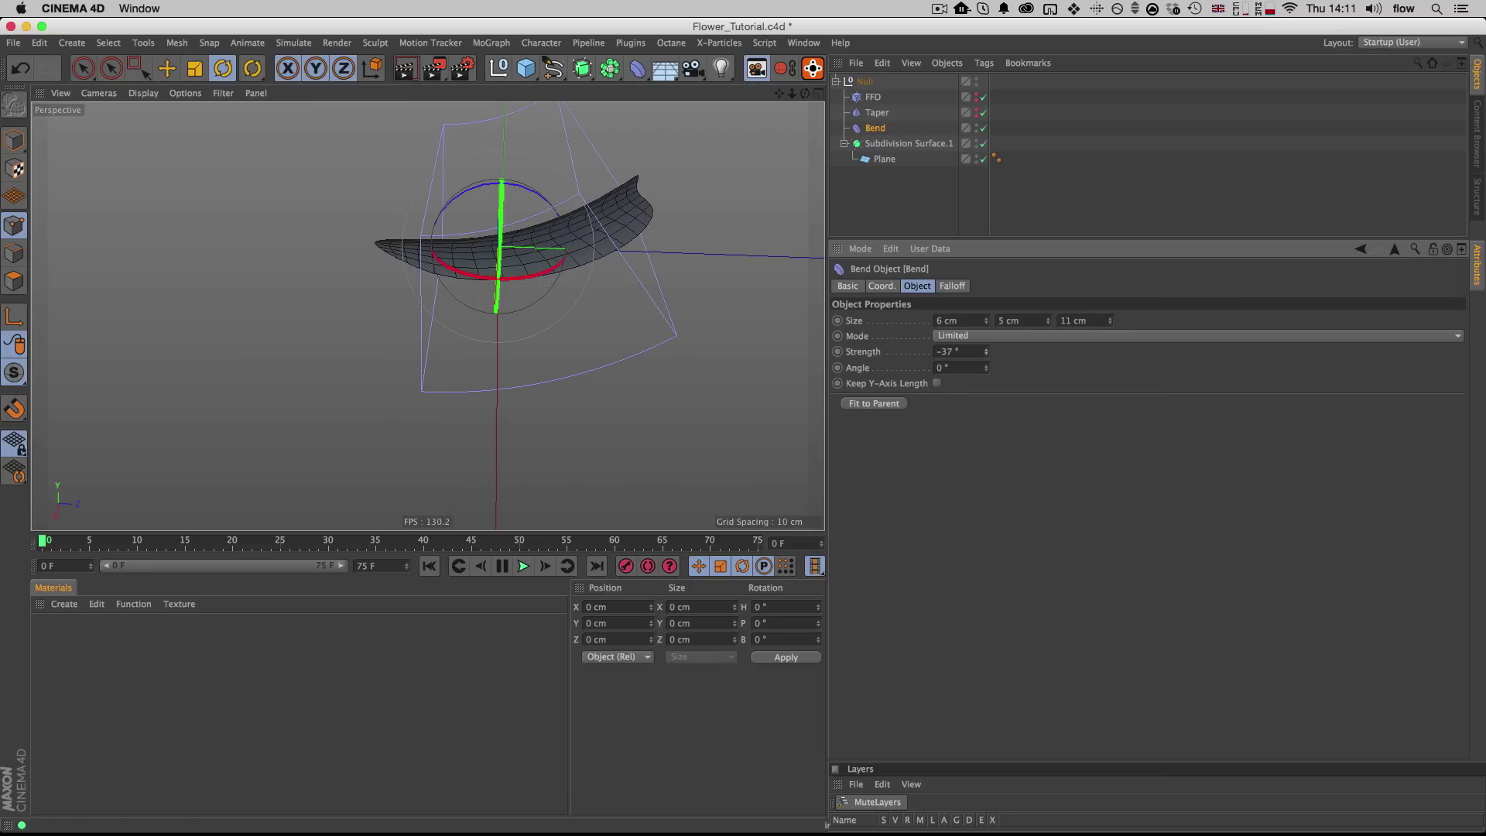
drag(986, 351, 985, 385)
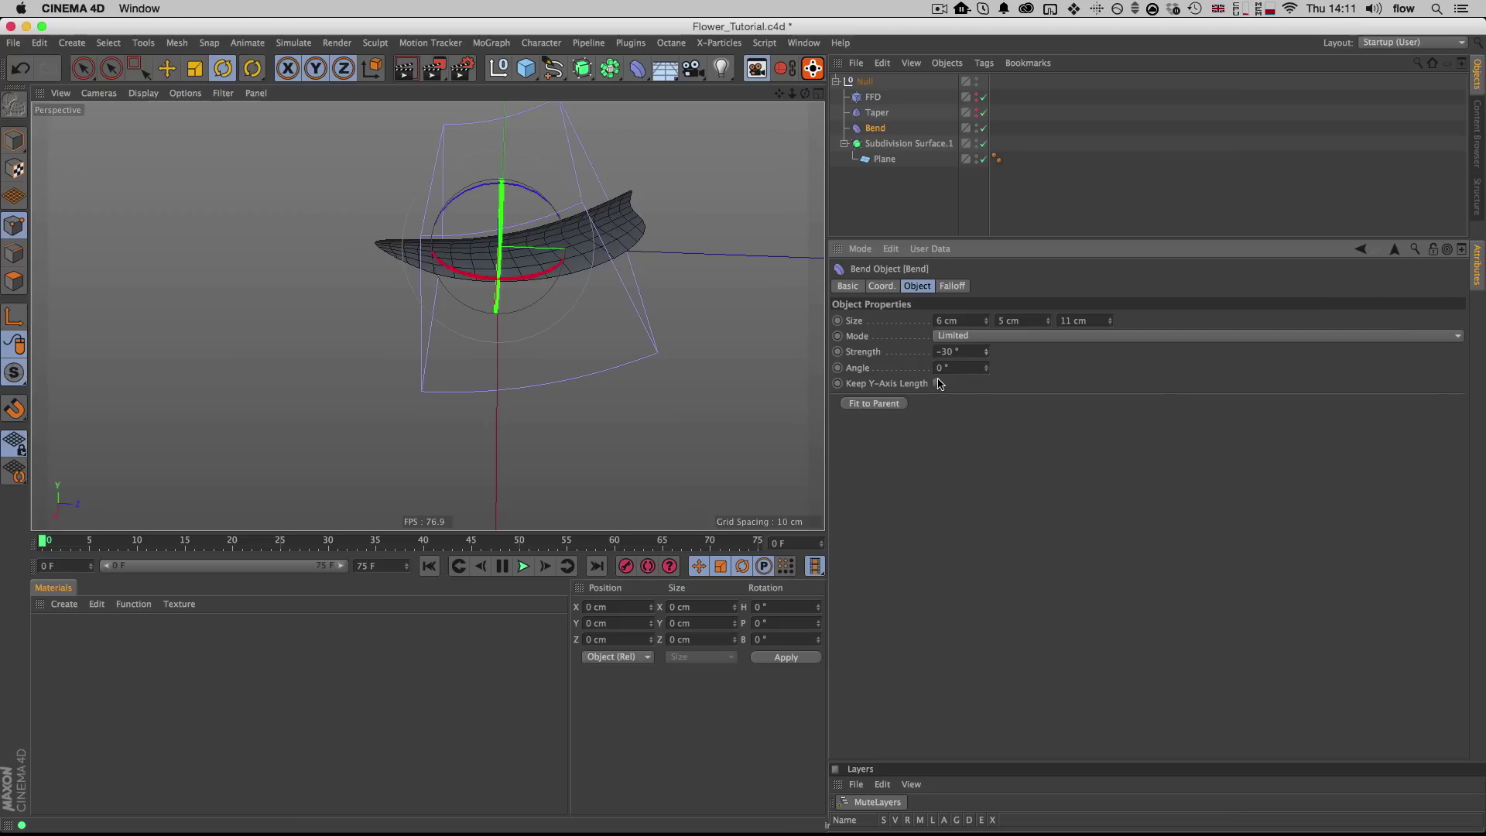
Step: Deselect the Bend deformer and hide its cage in the viewport
mouse_move(874, 128)
mouse_down()
mouse_move(872, 95)
mouse_move(877, 137)
mouse_up()
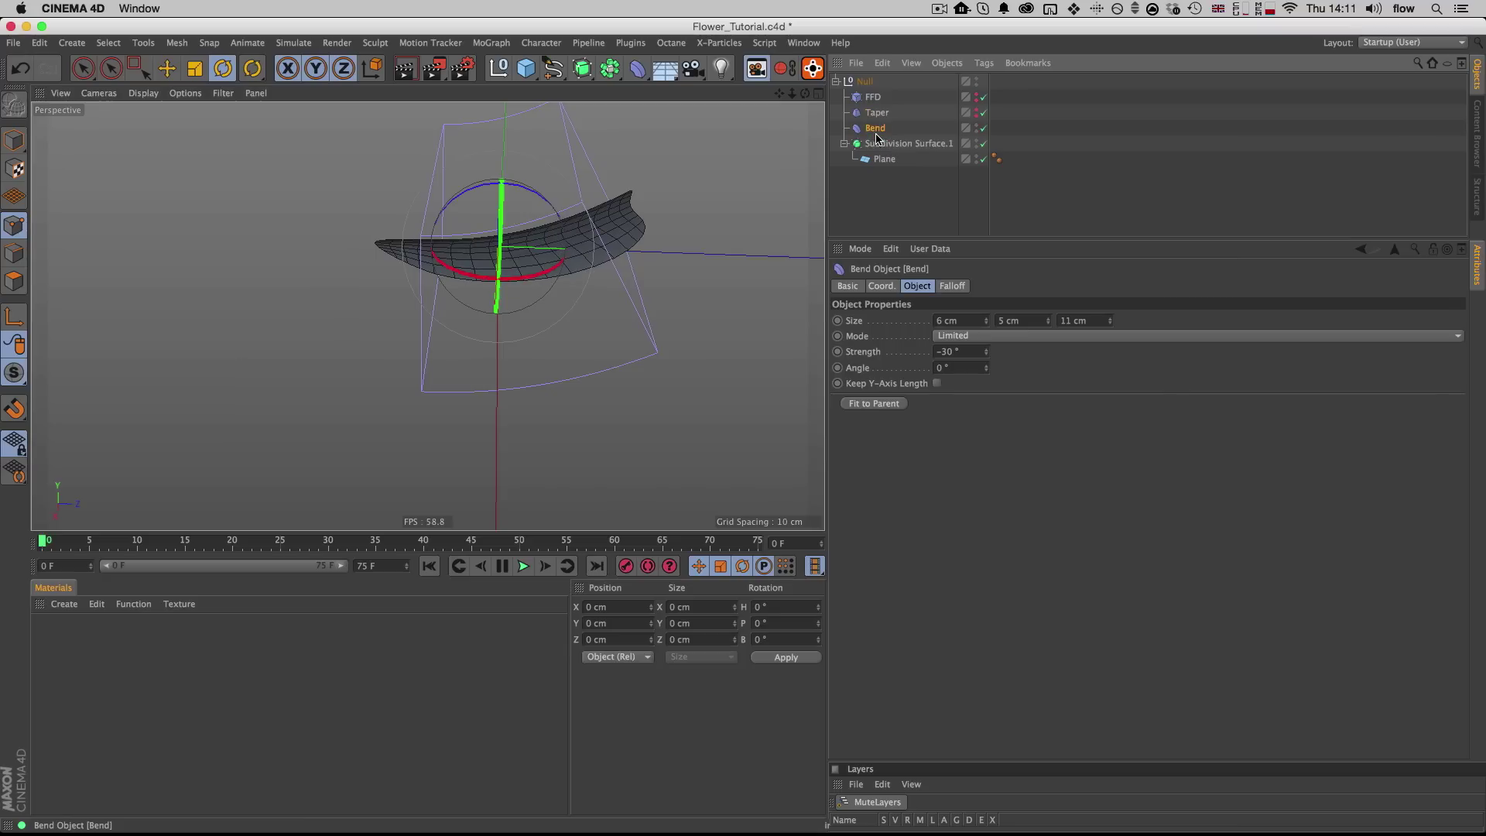
click(892, 170)
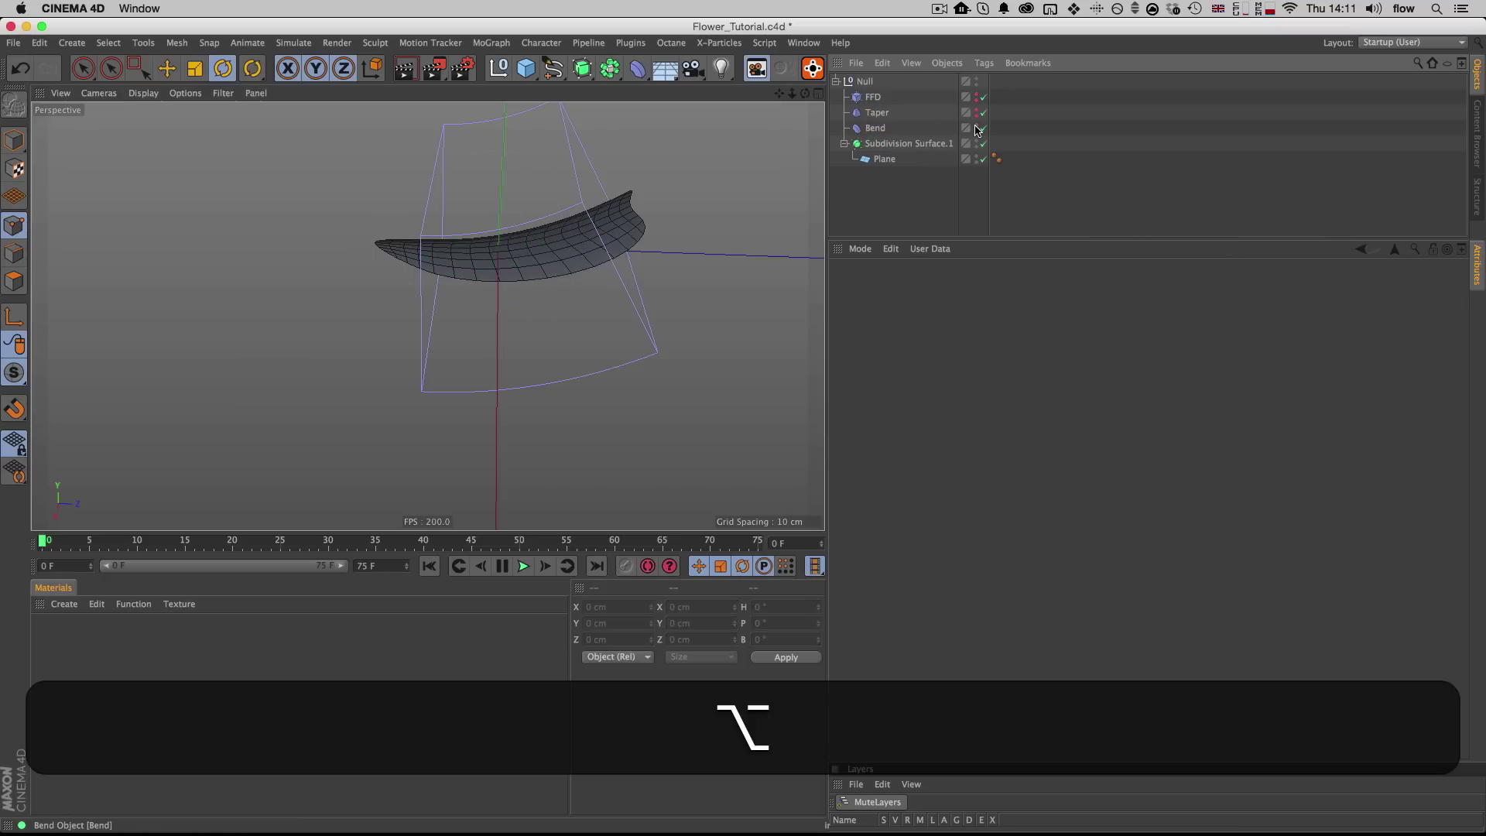
mouse_move(571, 242)
alt+mouse_down()
mouse_move(696, 272)
mouse_move(618, 213)
mouse_move(640, 269)
mouse_move(560, 198)
mouse_move(631, 248)
mouse_move(425, 318)
mouse_move(630, 246)
mouse_move(570, 248)
alt+mouse_up()
Step: Move only the petal null's axis to the petal's narrow tip, at Z -4.776 cm
click(602, 267)
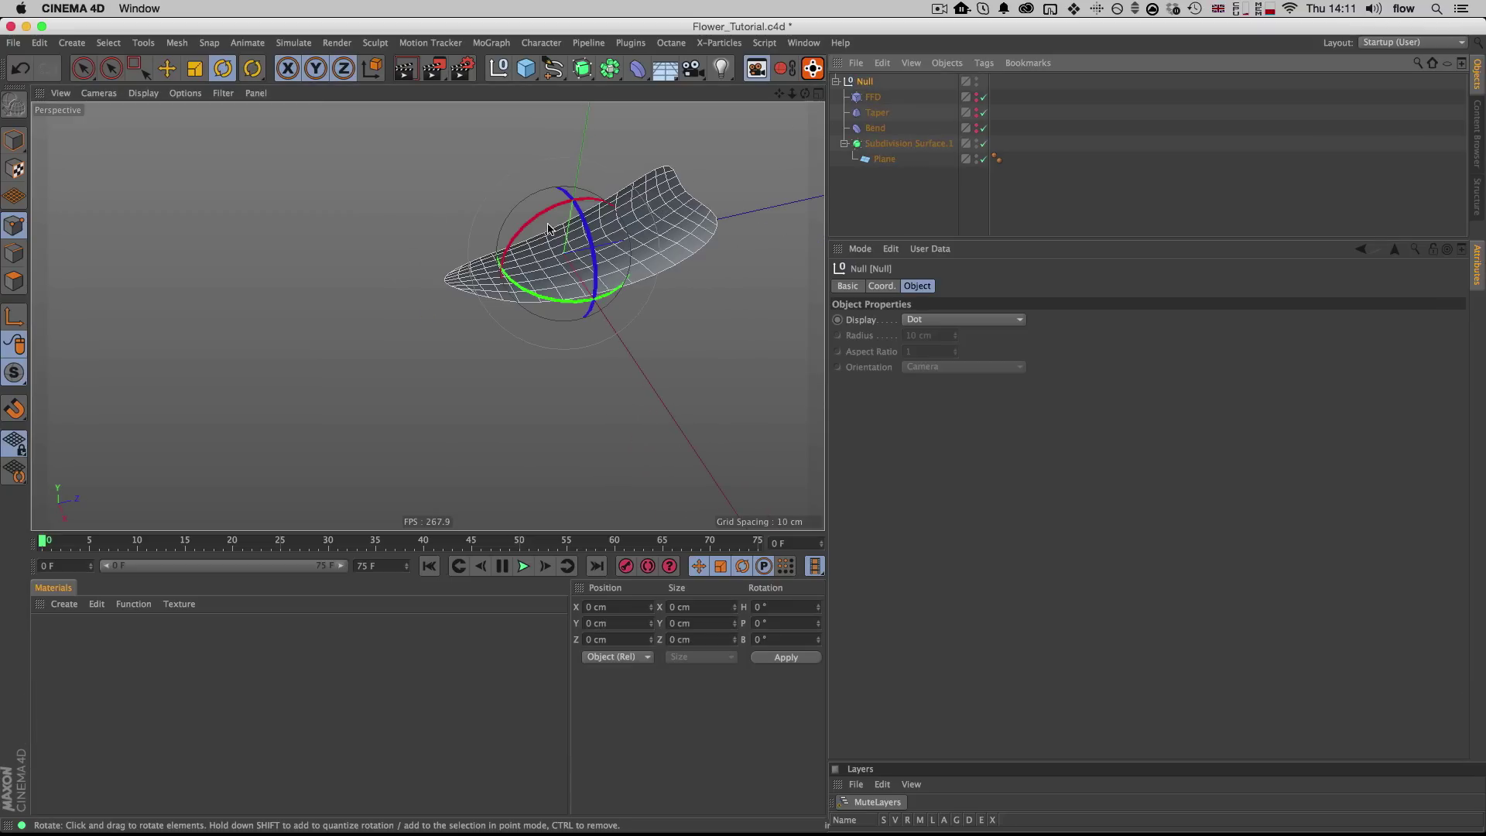
key(e)
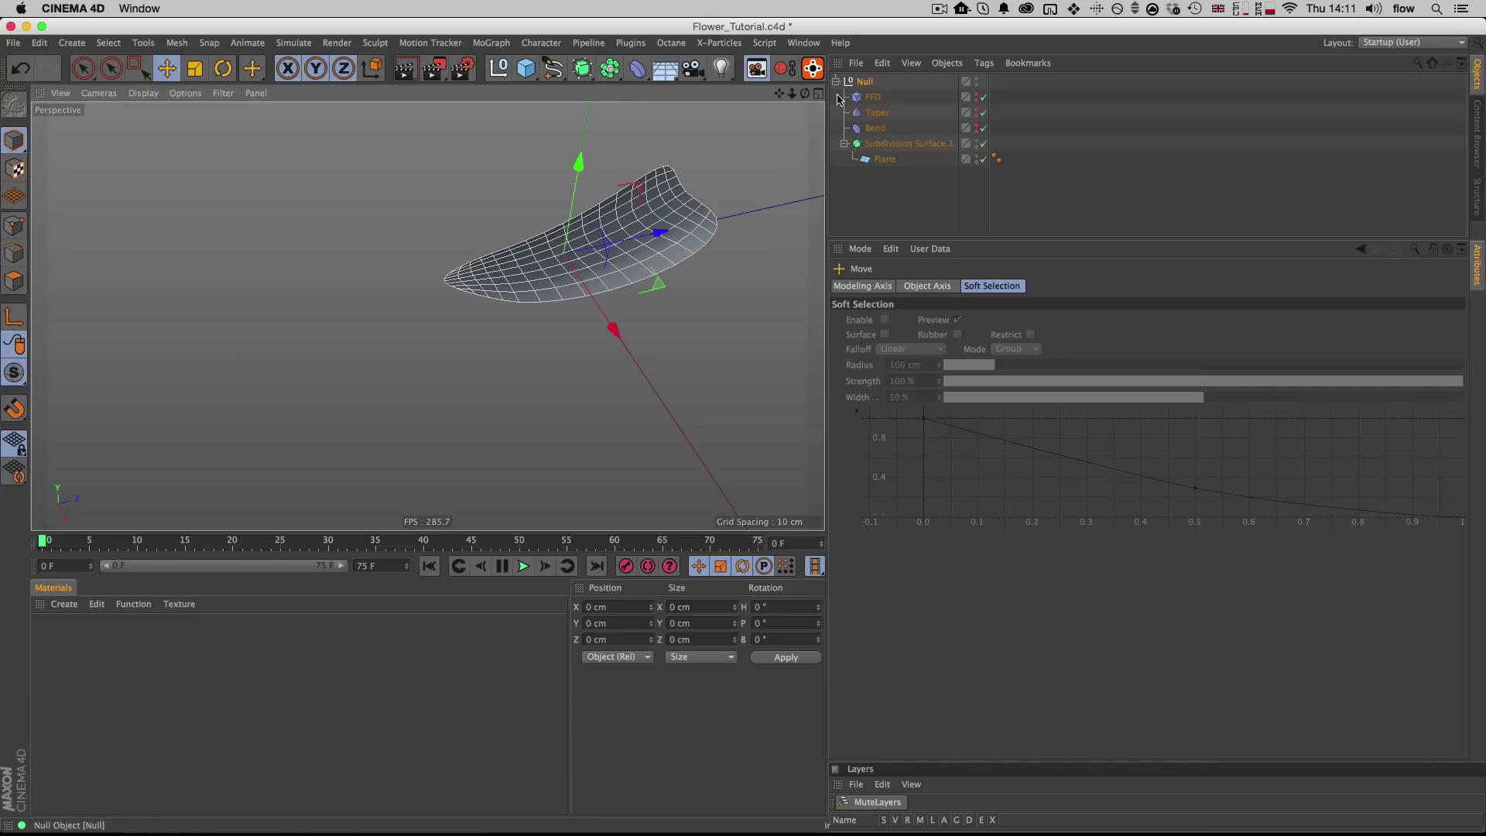
key(7)
drag(639, 241, 446, 279)
key(3)
key(3)
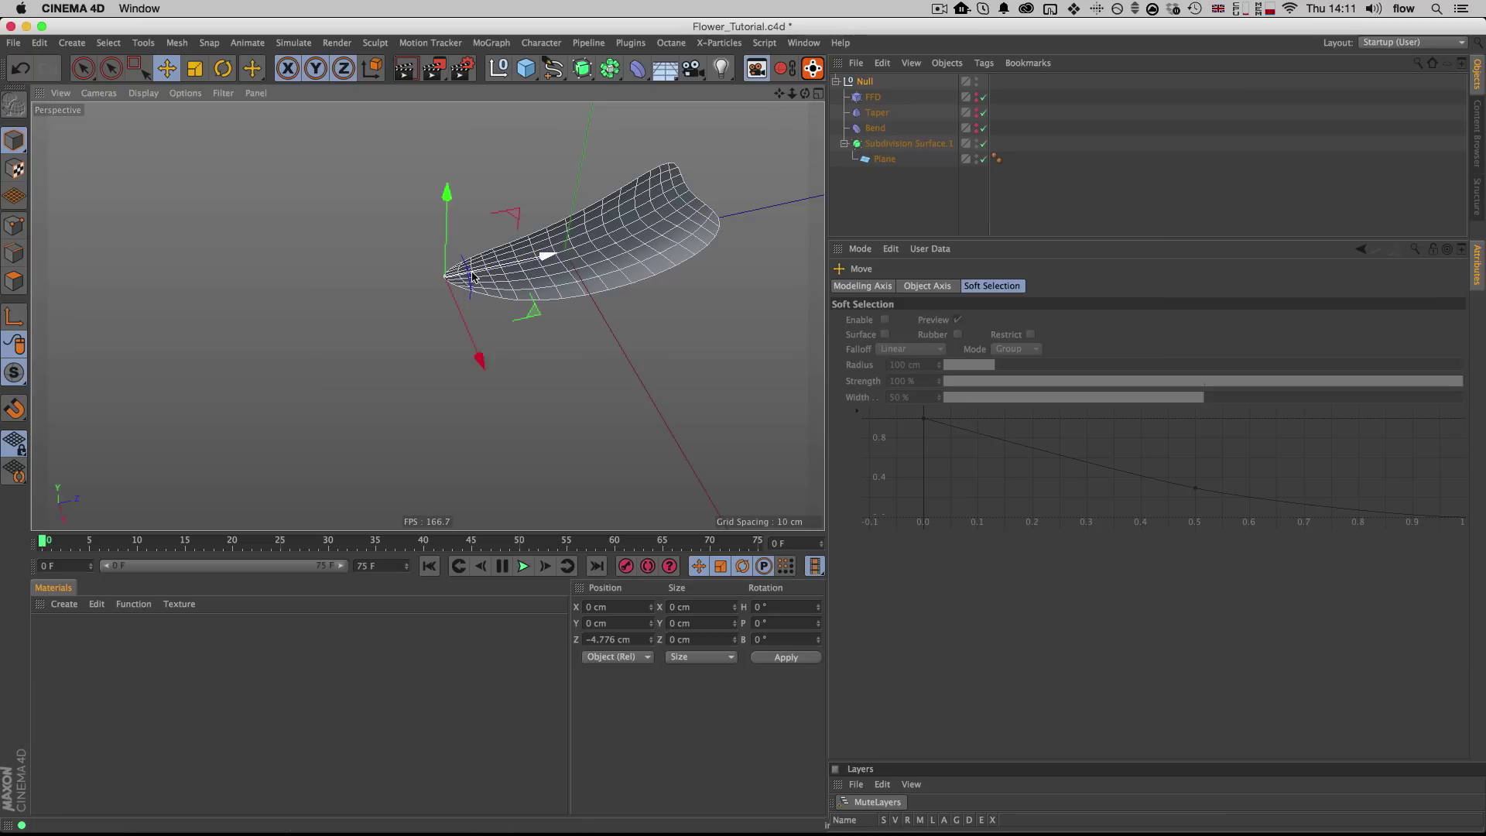
Step: Add a MoGraph Cloner as the parent of the petal null
key(alt)
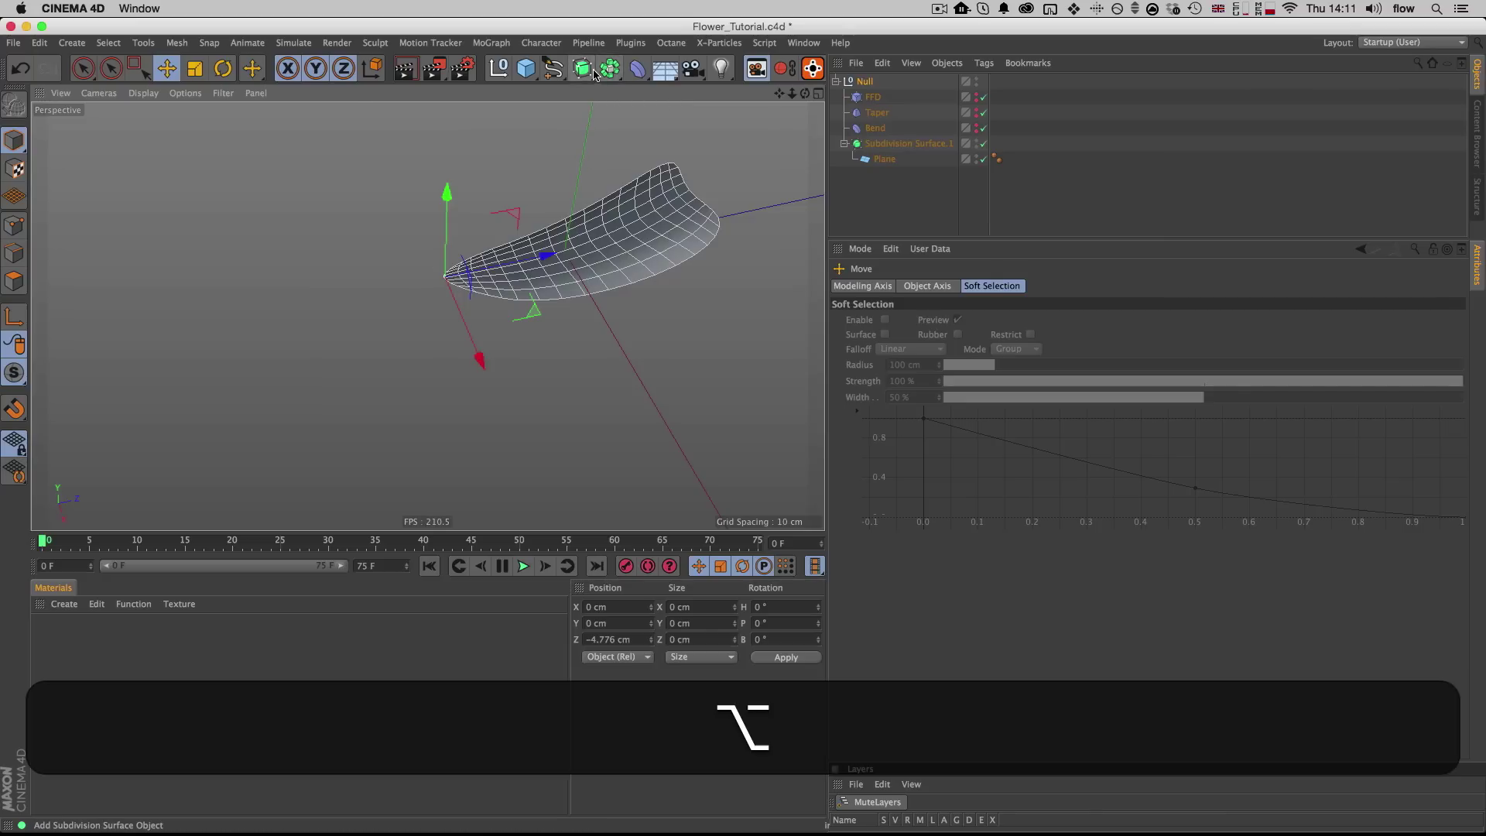
drag(492, 44, 520, 167)
key(alt+2)
drag(594, 243, 506, 278)
key(1)
key(3)
drag(507, 278, 554, 272)
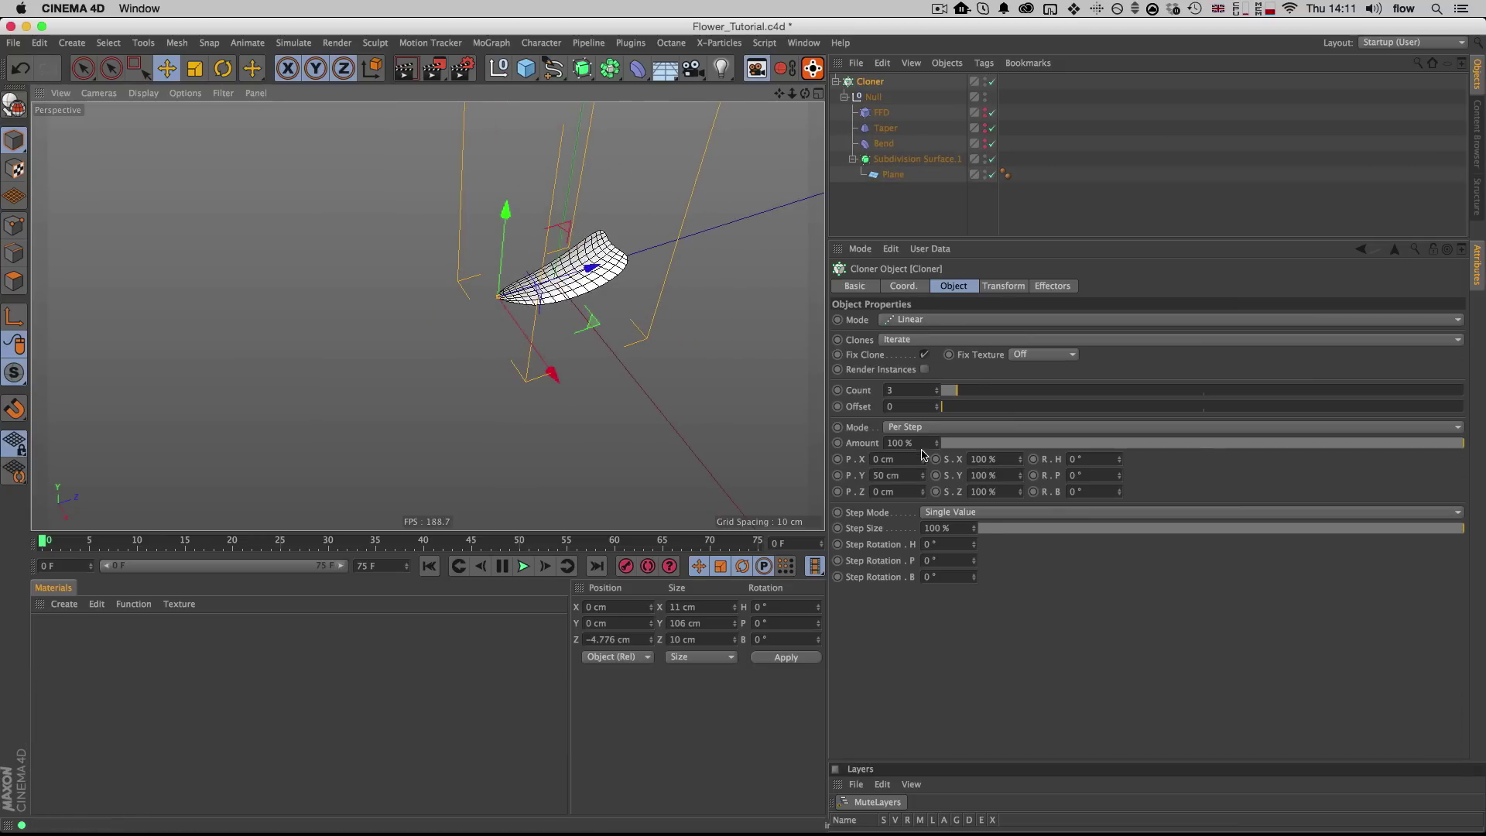
Step: Set the Cloner to Radial mode in the XZ plane with a count of 5 and a radius of 0.4 cm
click(927, 320)
click(921, 367)
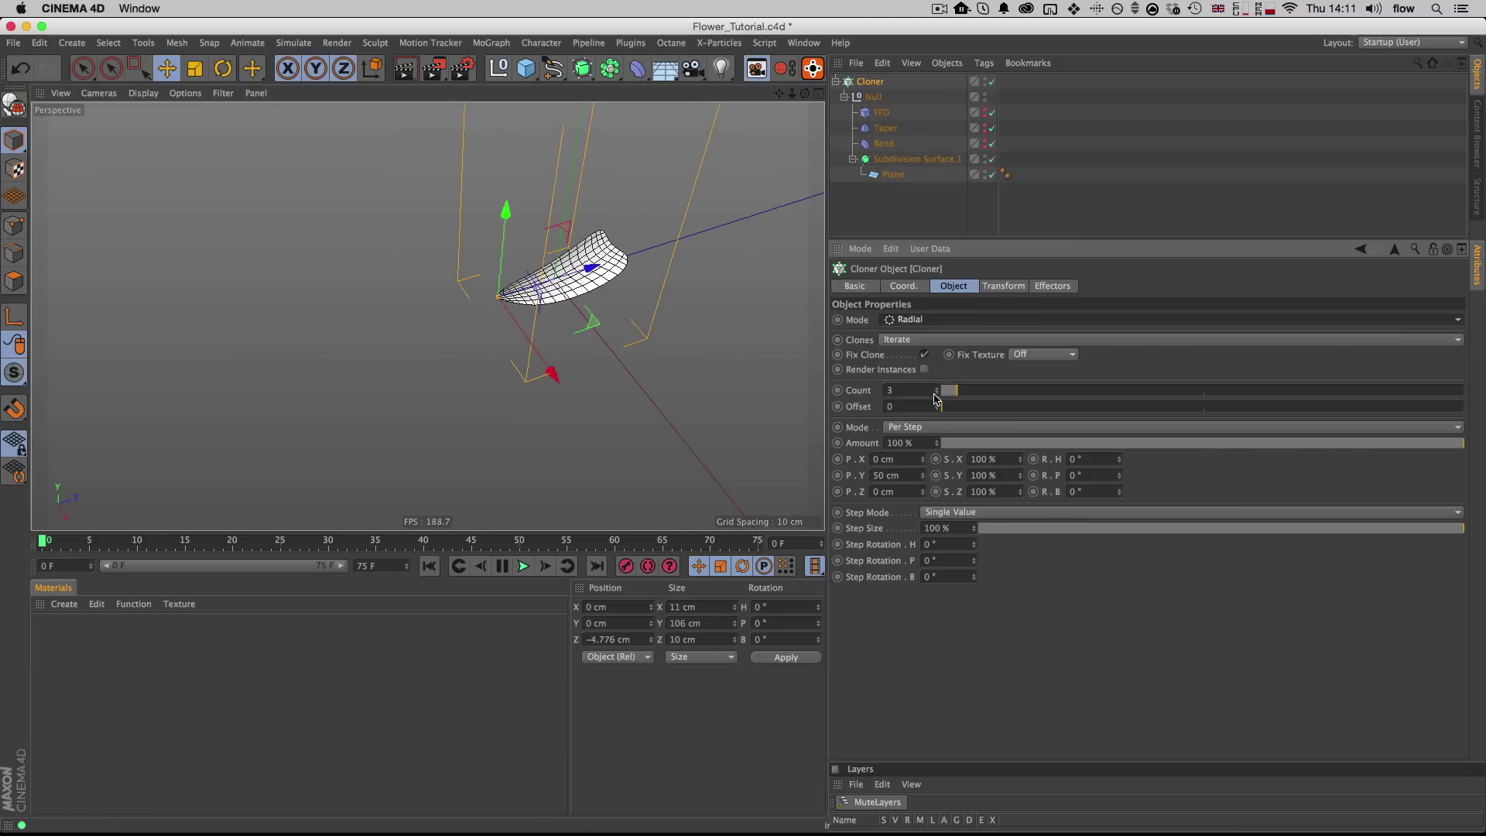
drag(952, 408, 882, 405)
click(901, 423)
click(884, 458)
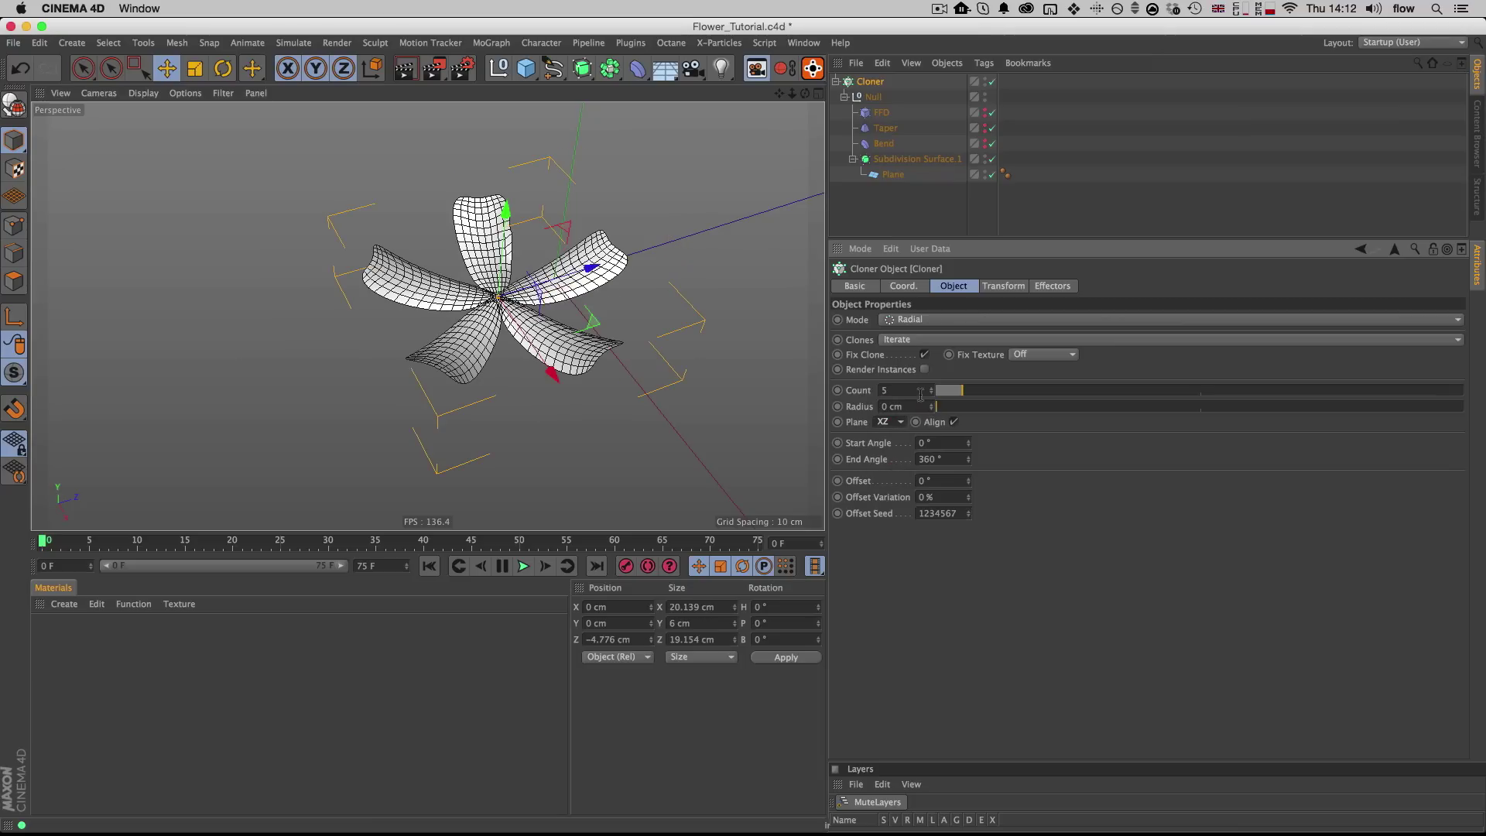
alt+drag(932, 407, 932, 405)
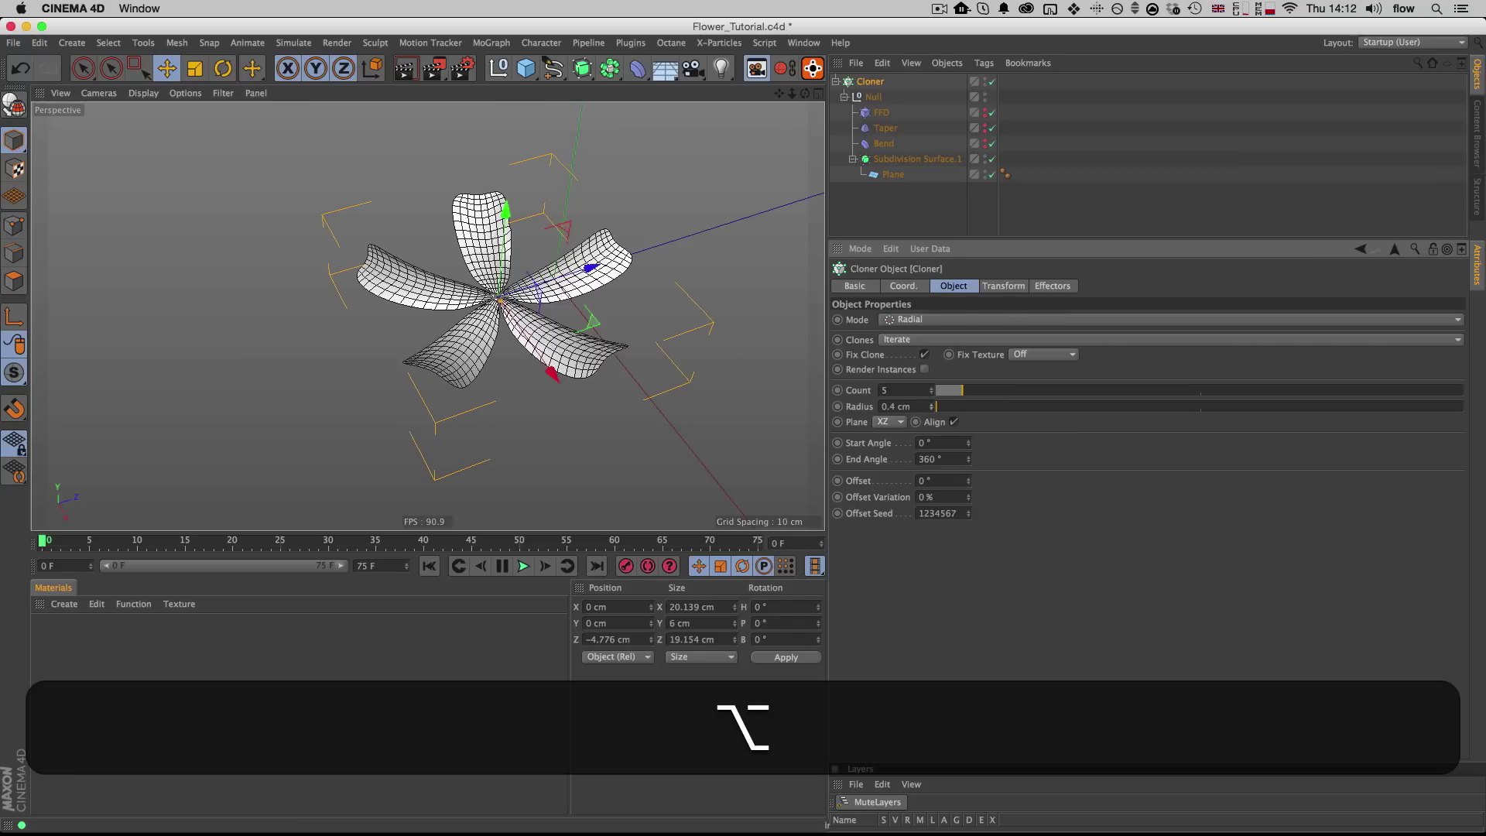
Step: Add a Plain effector to the selected petal Cloner
key(3)
drag(562, 360, 523, 338)
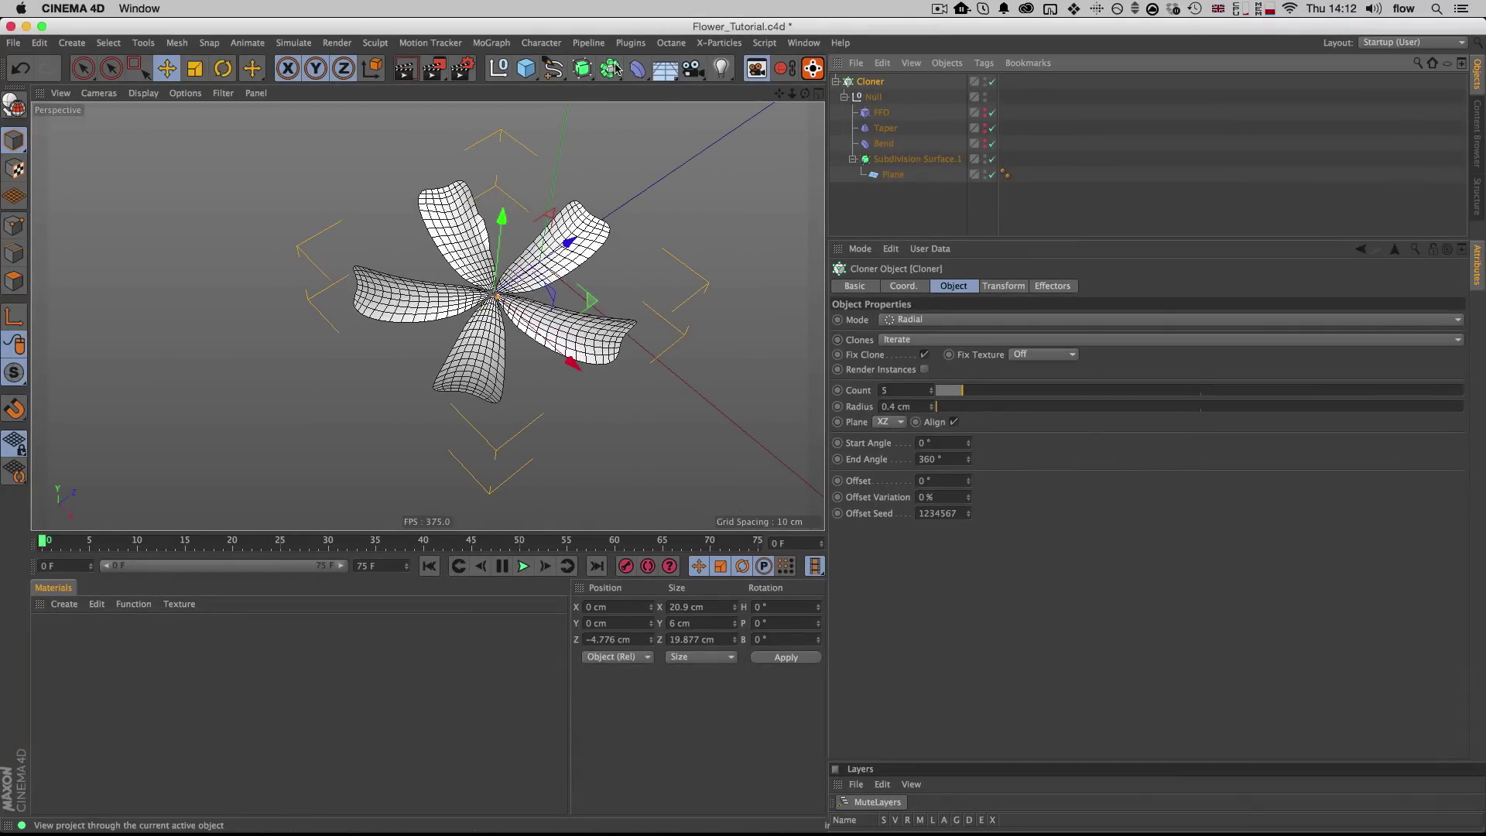
click(501, 45)
mouse_move(507, 68)
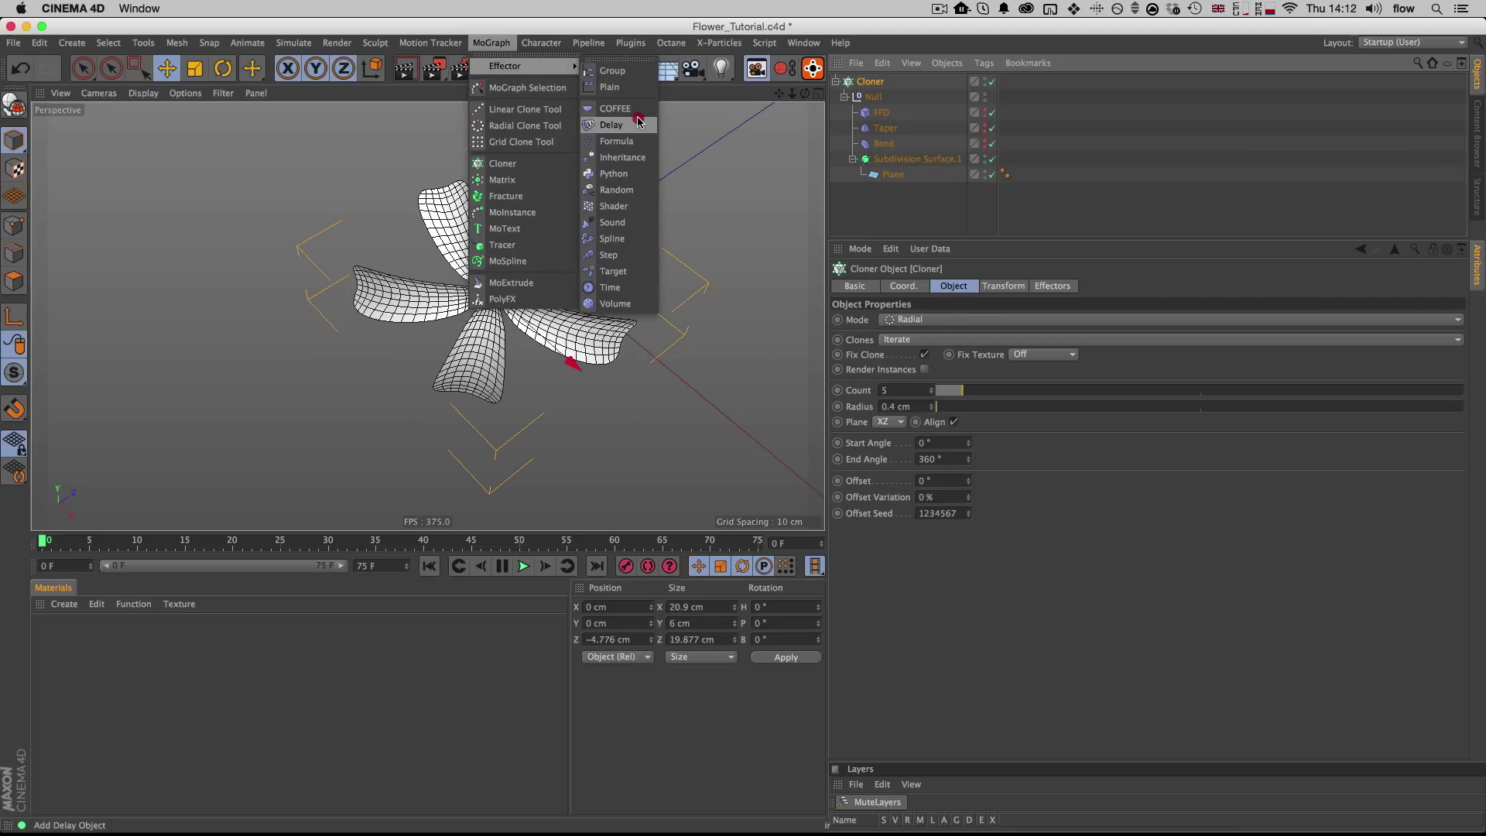
click(623, 91)
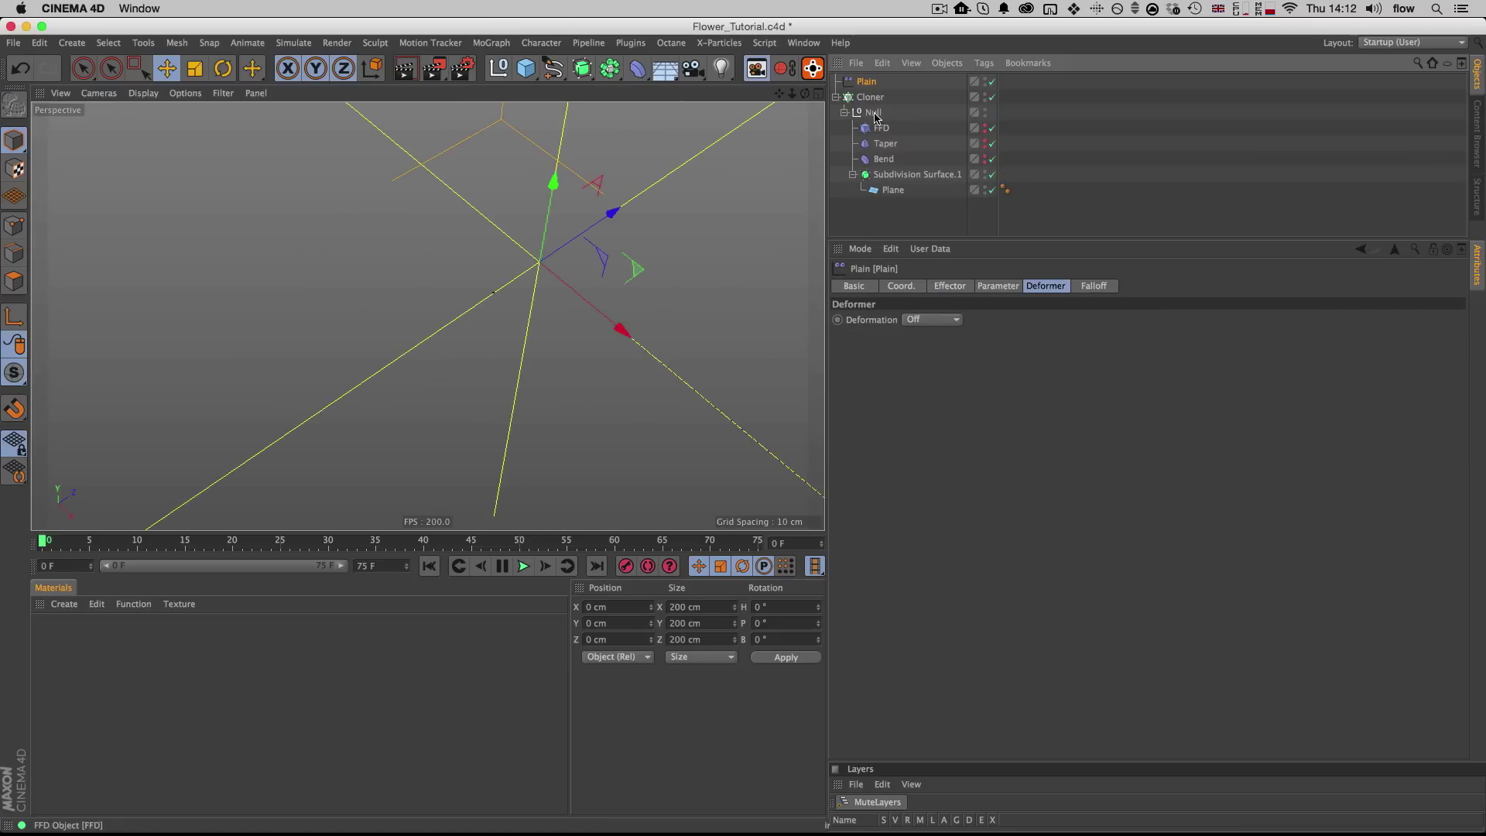
Step: Turn off the Plain effector's position, enable its rotation and set R.P to 61° to raise the petals
click(991, 287)
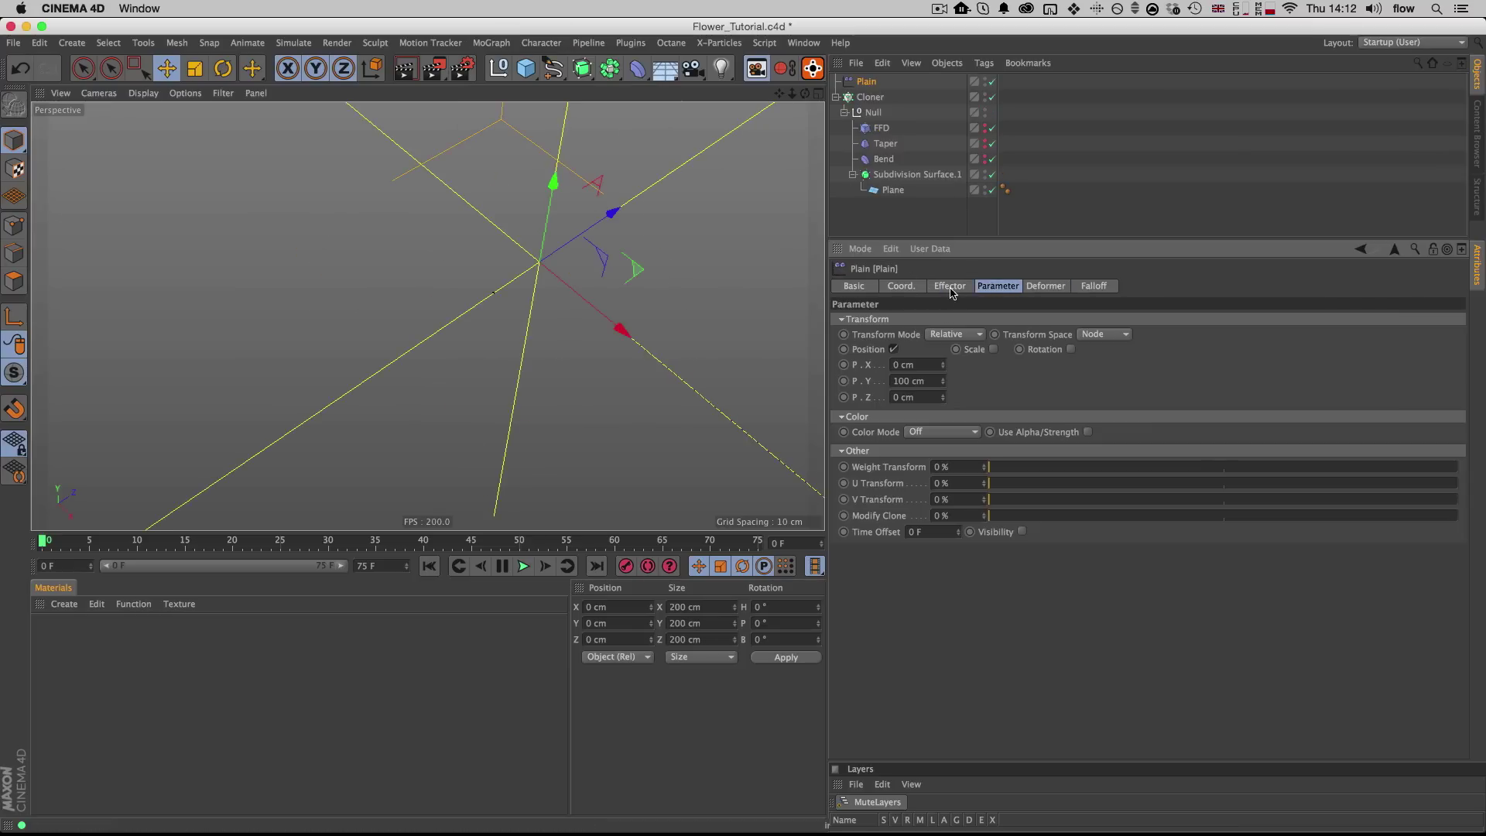
click(895, 350)
click(1035, 349)
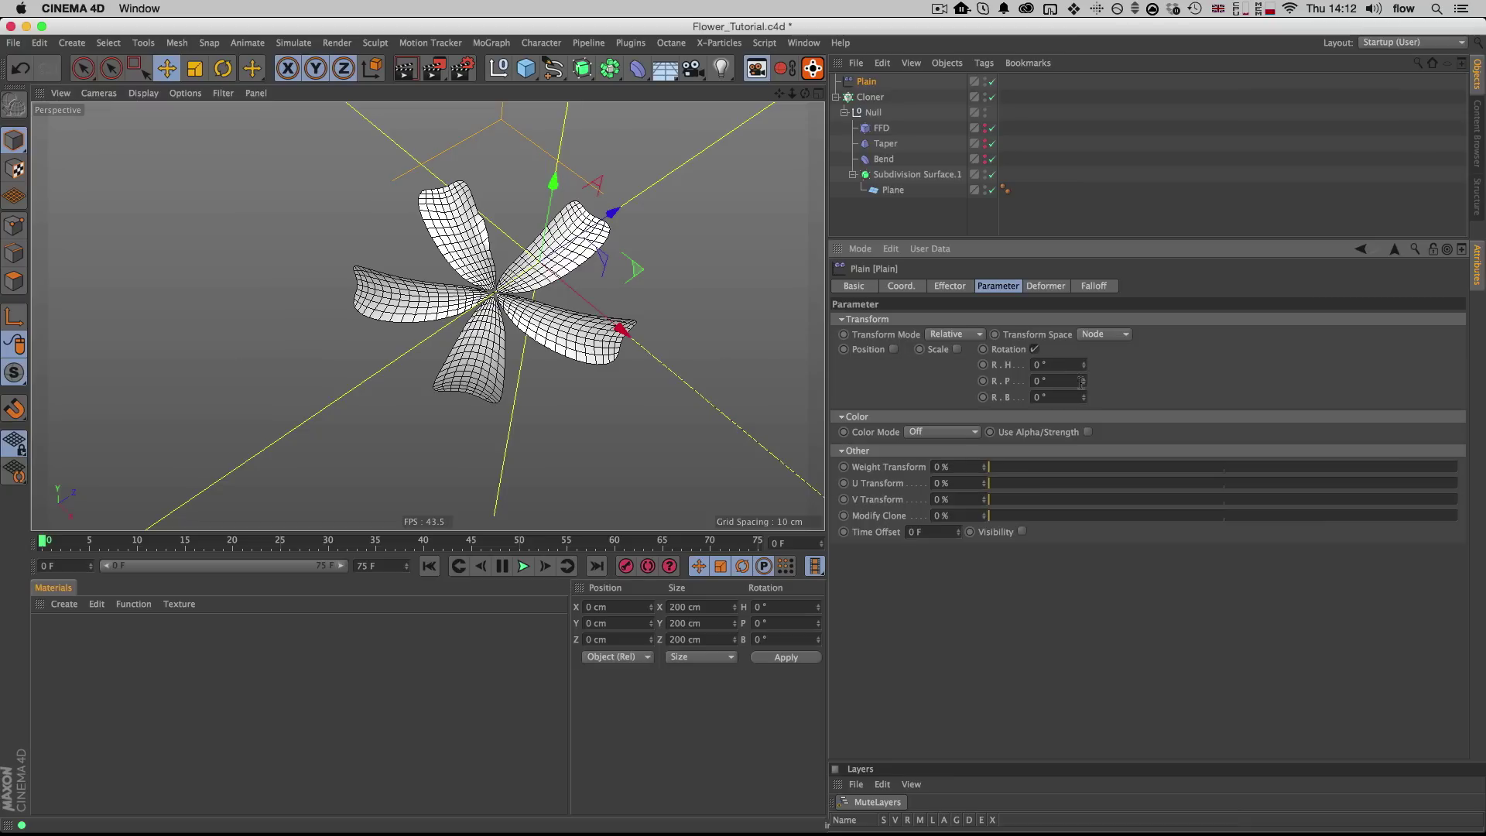
drag(1085, 387, 1085, 366)
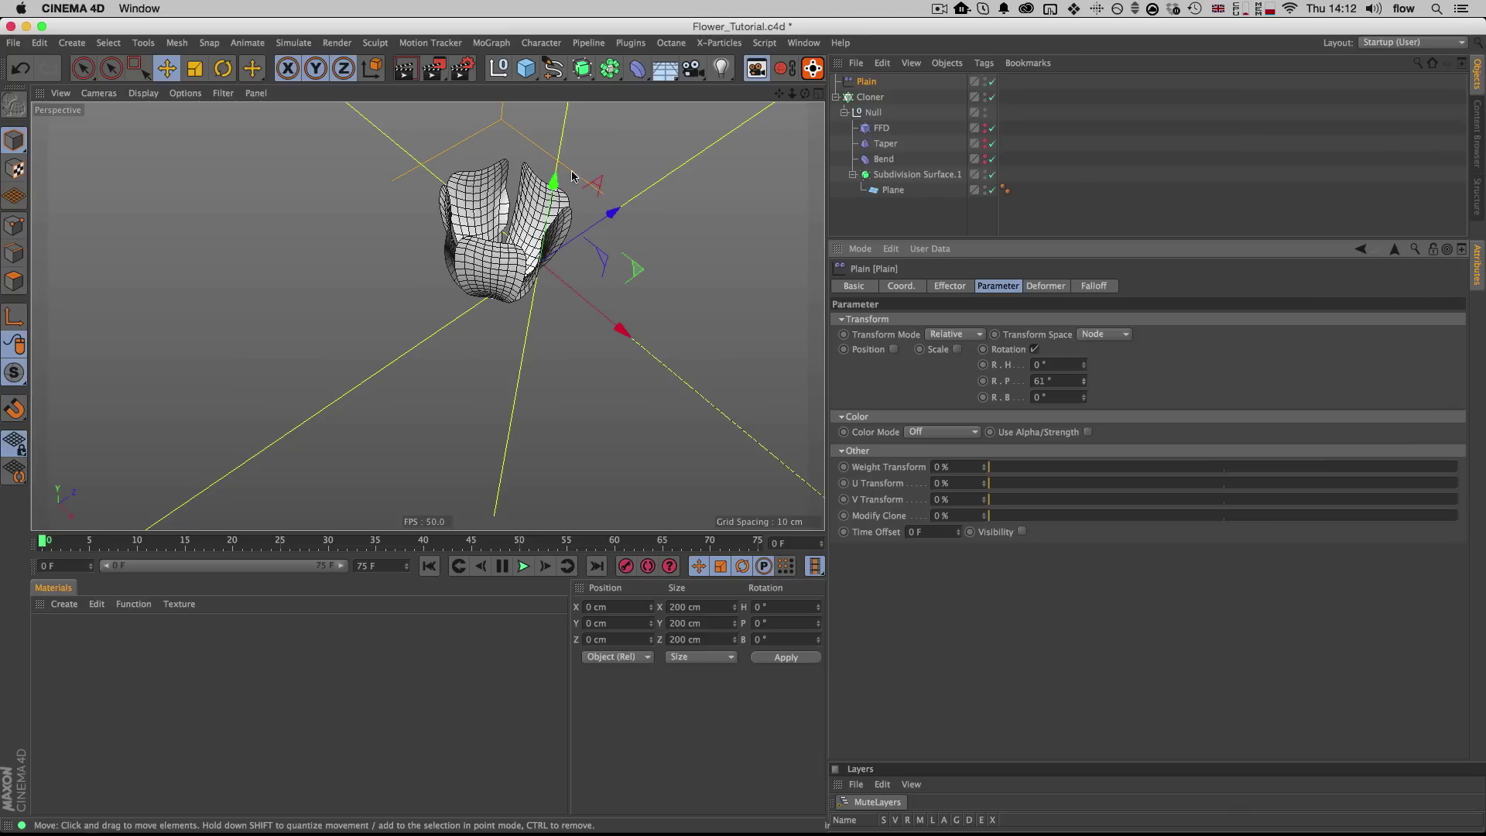
Step: Set the Taper deformer's X size to 5.1 cm to fix the petals' distorted edges
alt+drag(503, 221, 503, 215)
alt+right_drag(503, 215, 456, 215)
alt+drag(455, 215, 510, 187)
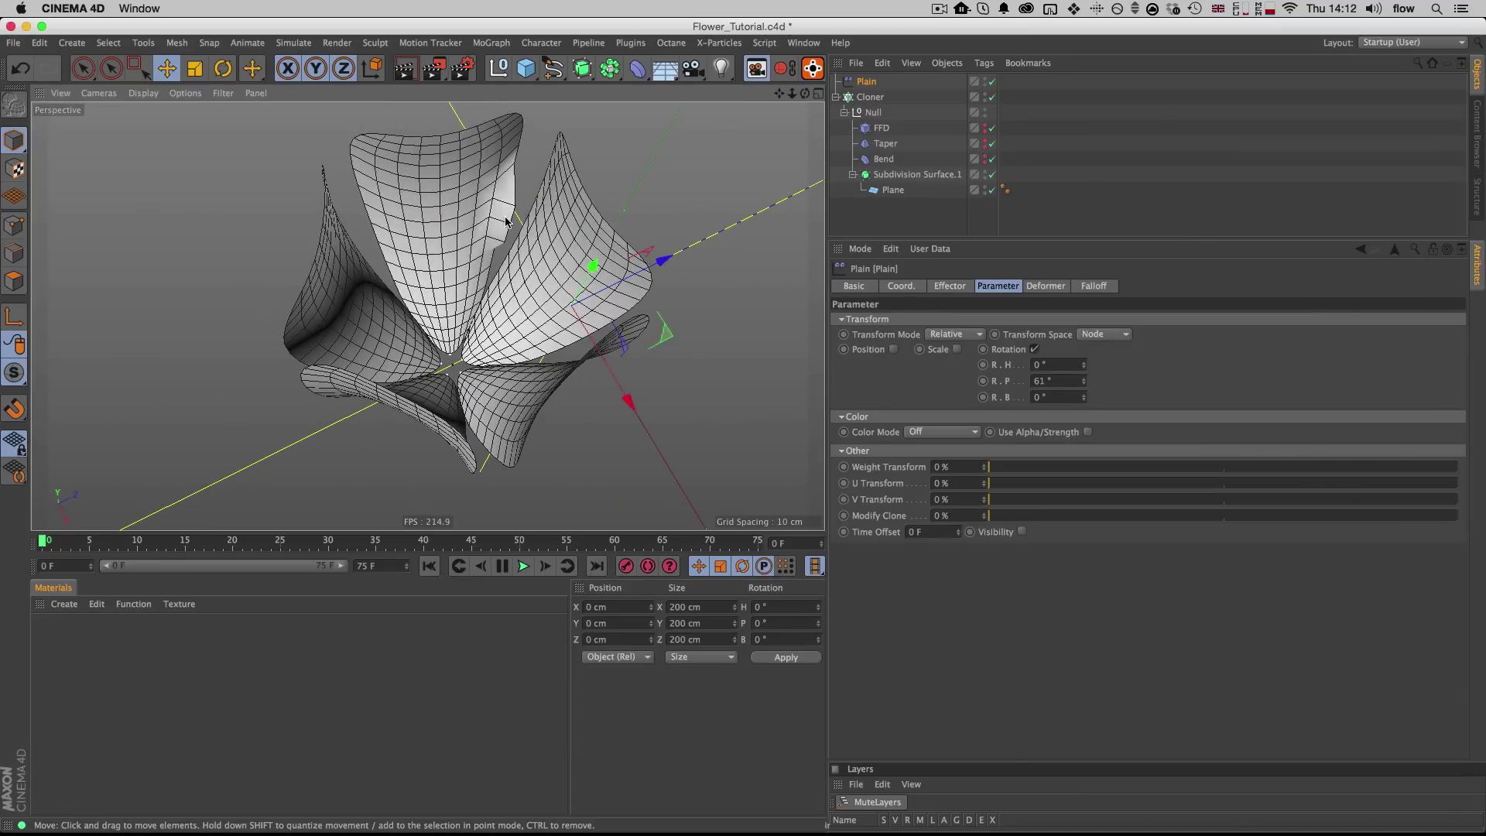
click(884, 143)
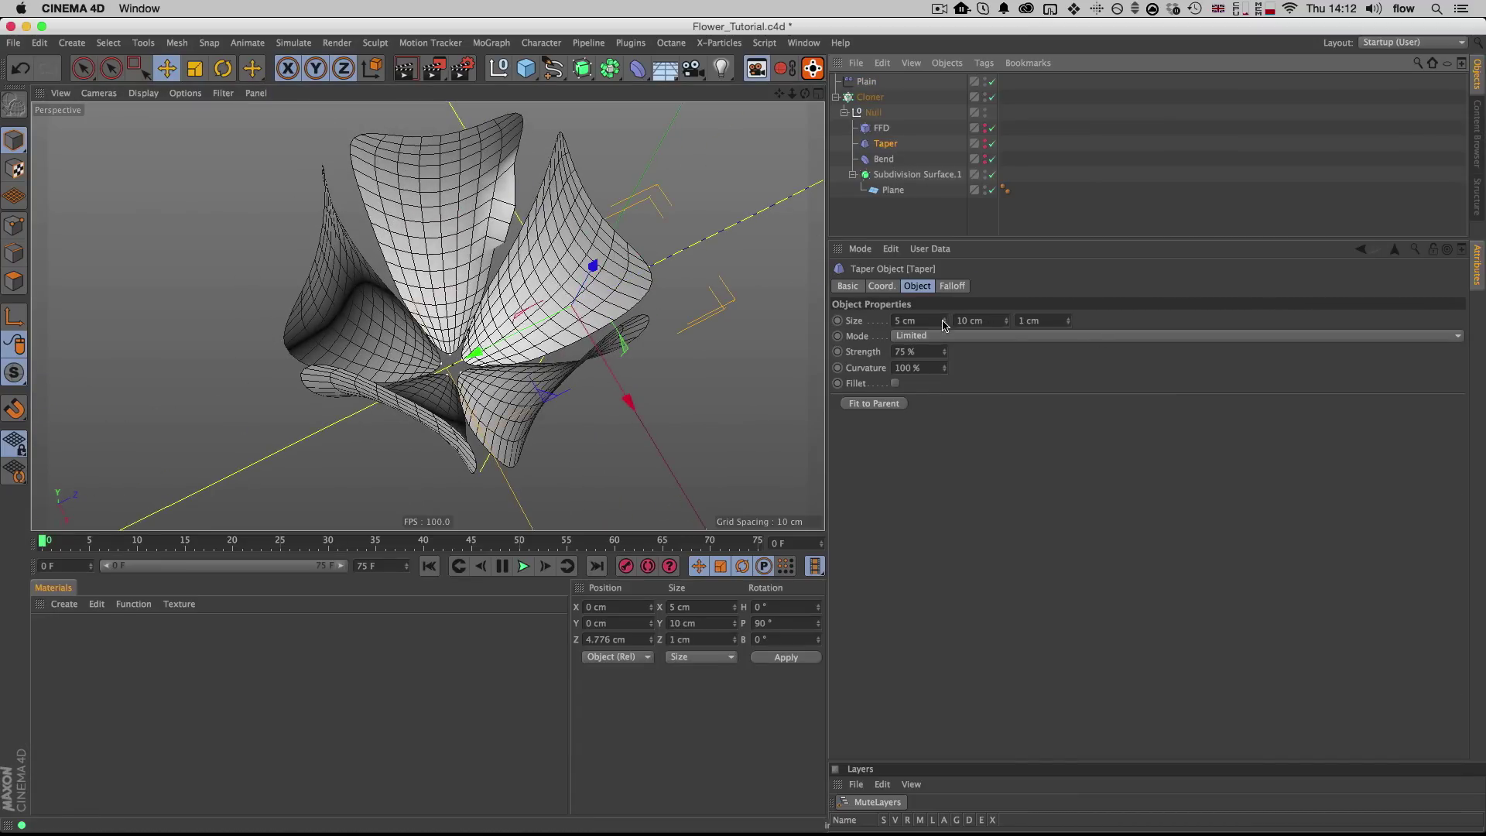
alt+click(943, 319)
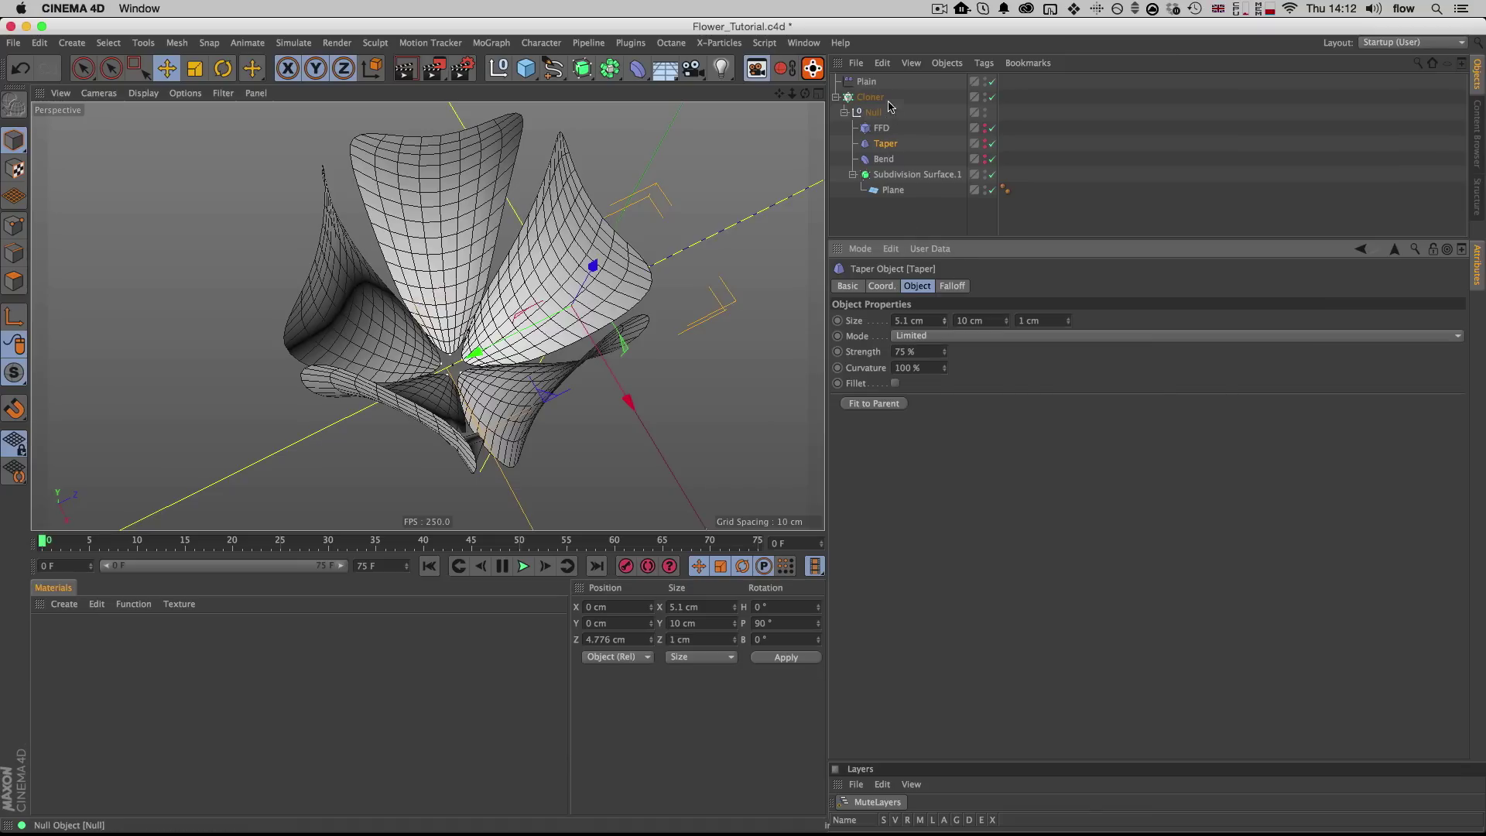
Step: Check the flower from the side and set the Taper deformer's size to 5.2 × 10.1 × 1.1 cm
click(865, 81)
key(3)
drag(465, 302, 522, 319)
key(2)
key(3)
click(885, 145)
key(3)
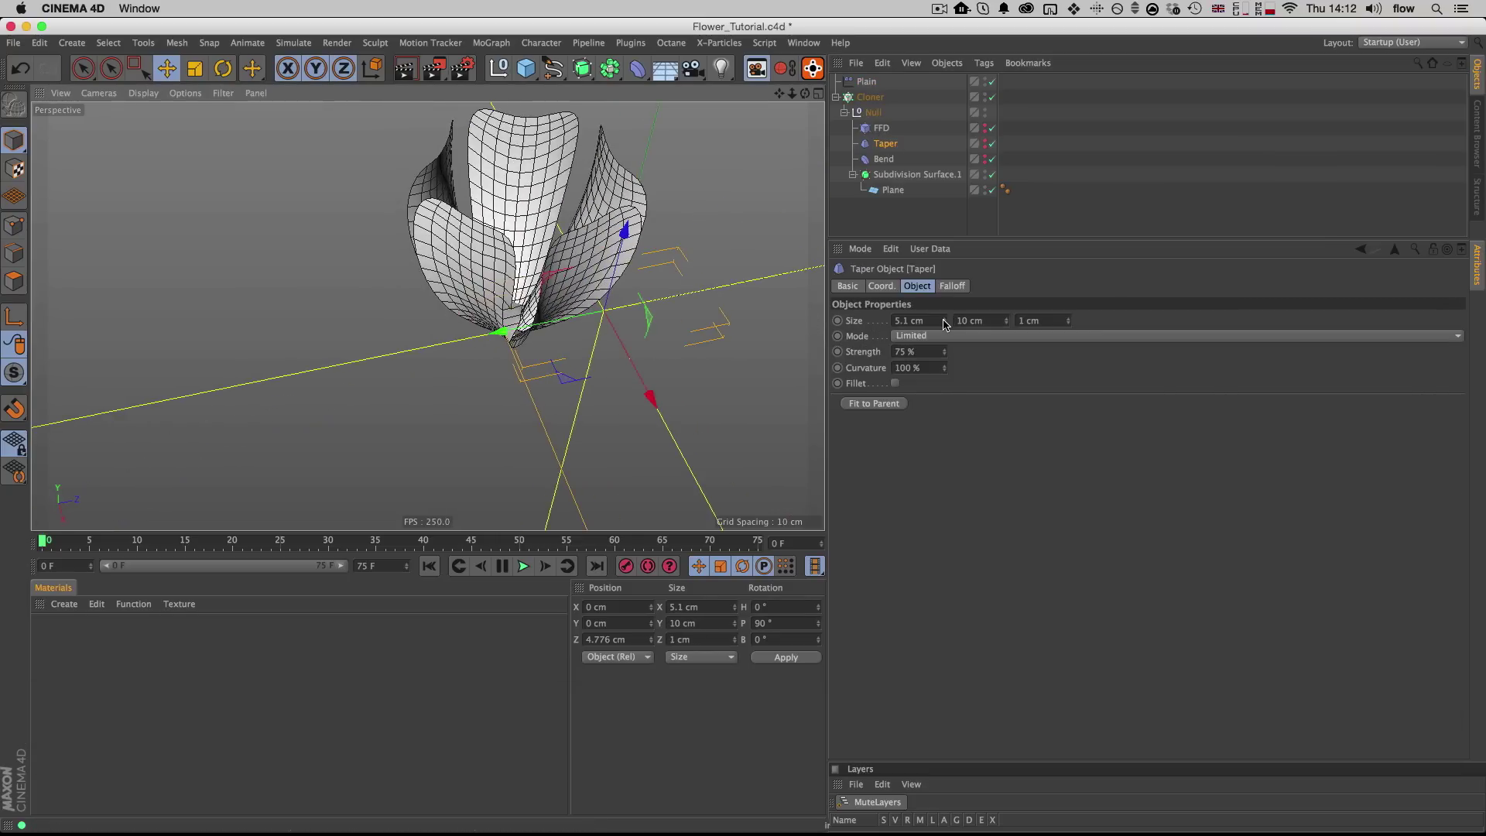
alt+click(943, 319)
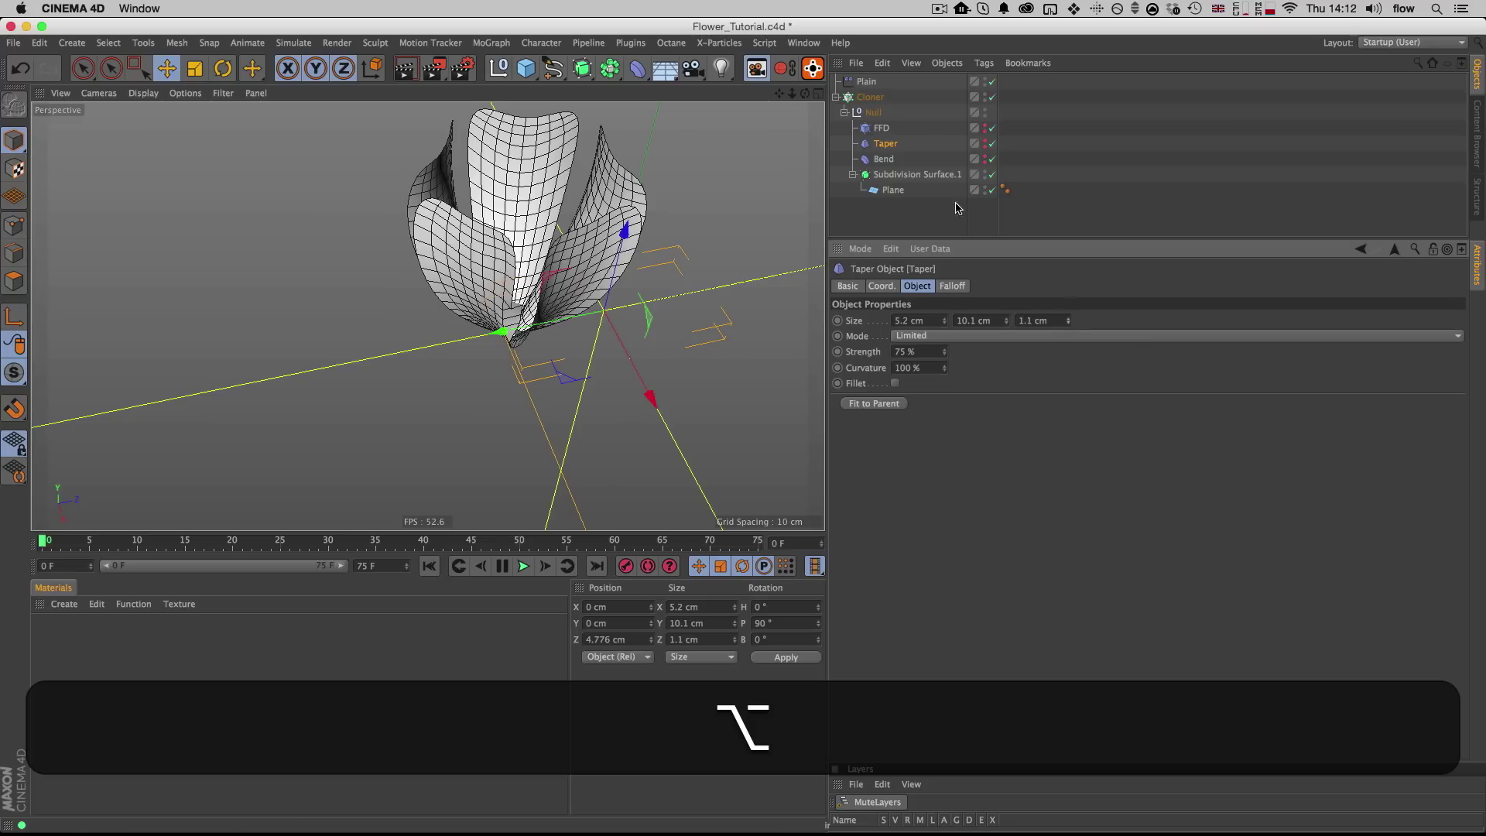
Step: Slightly enlarge the Bend deformer's X size and set the FFD's X grid size to 5.1 cm
click(872, 159)
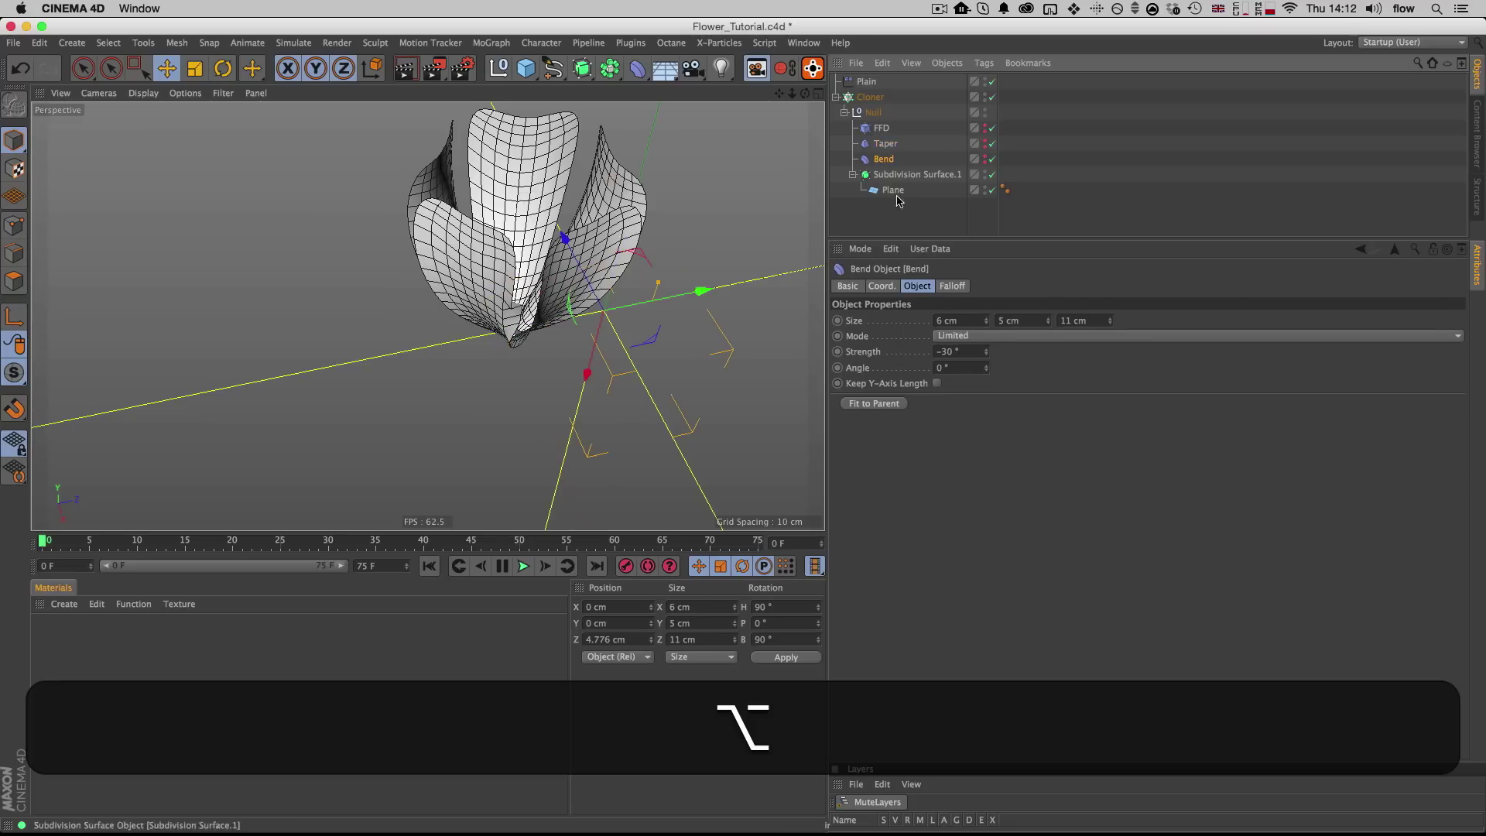
alt+click(984, 319)
click(881, 128)
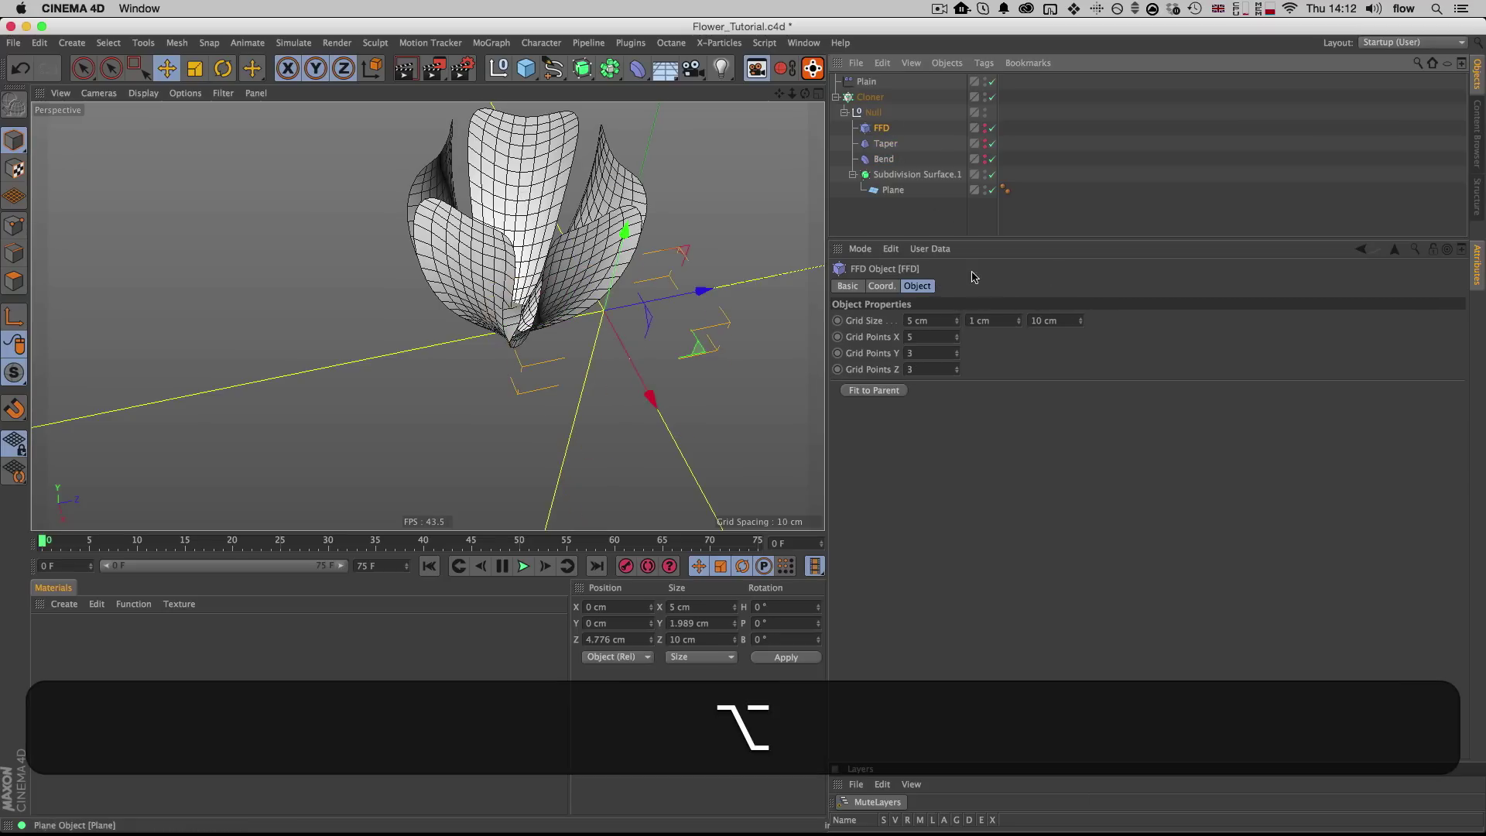
alt+click(957, 317)
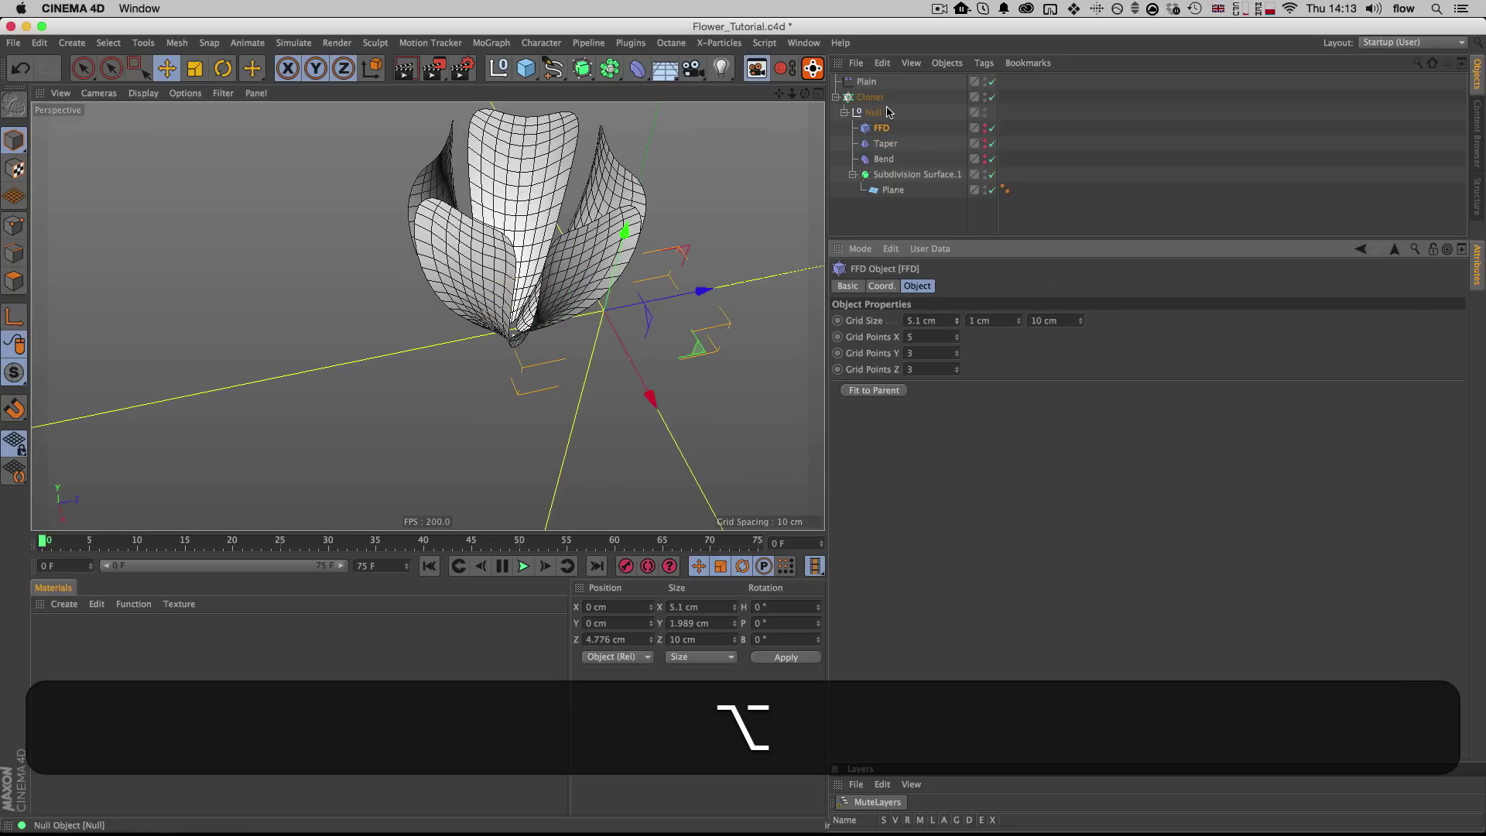
Step: Set the Plain effector's falloff shape to Linear
click(868, 82)
key(3)
drag(524, 285, 673, 225)
key(2)
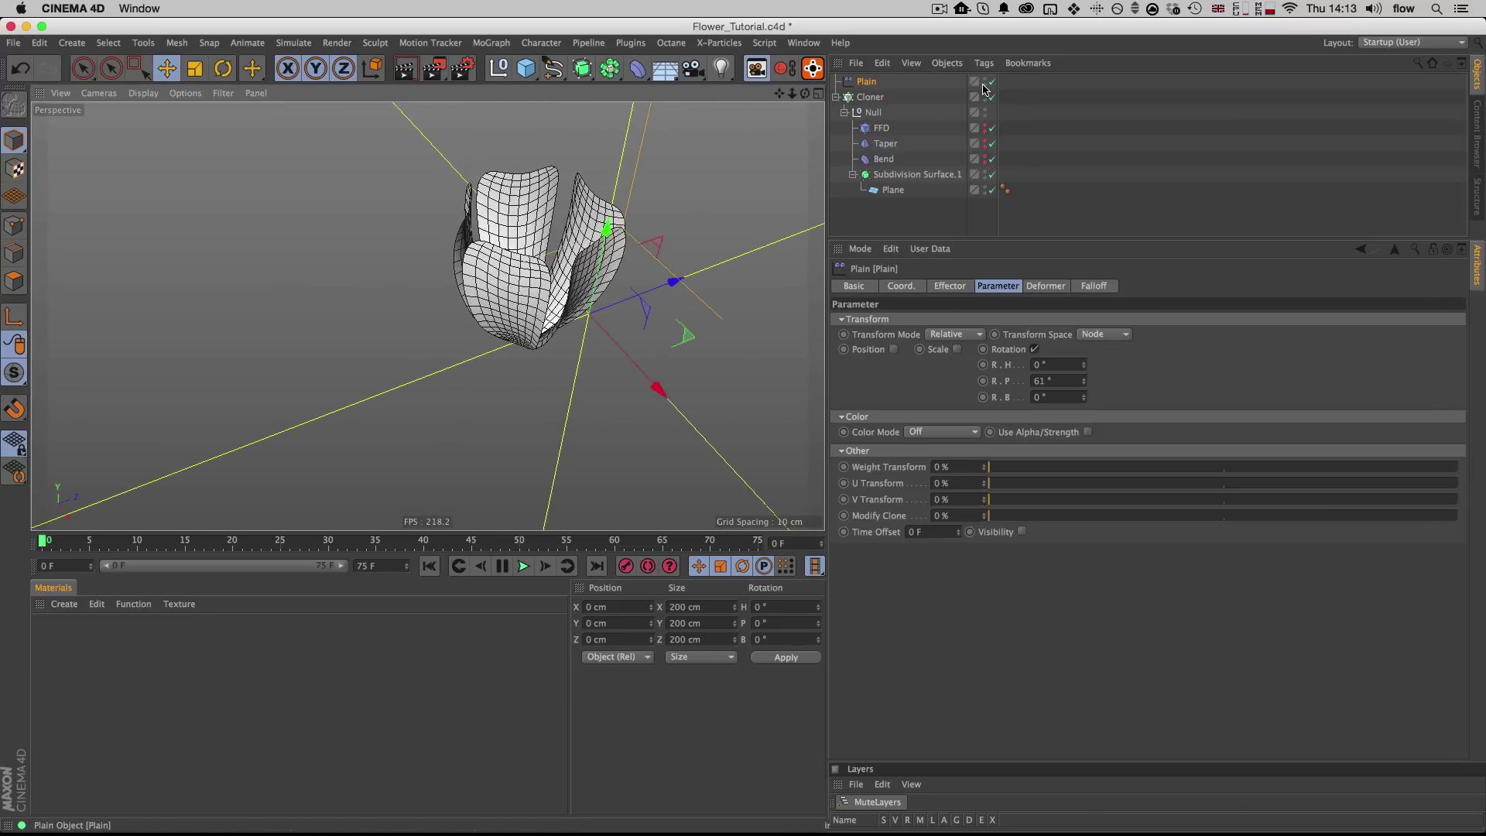
click(1091, 285)
click(914, 320)
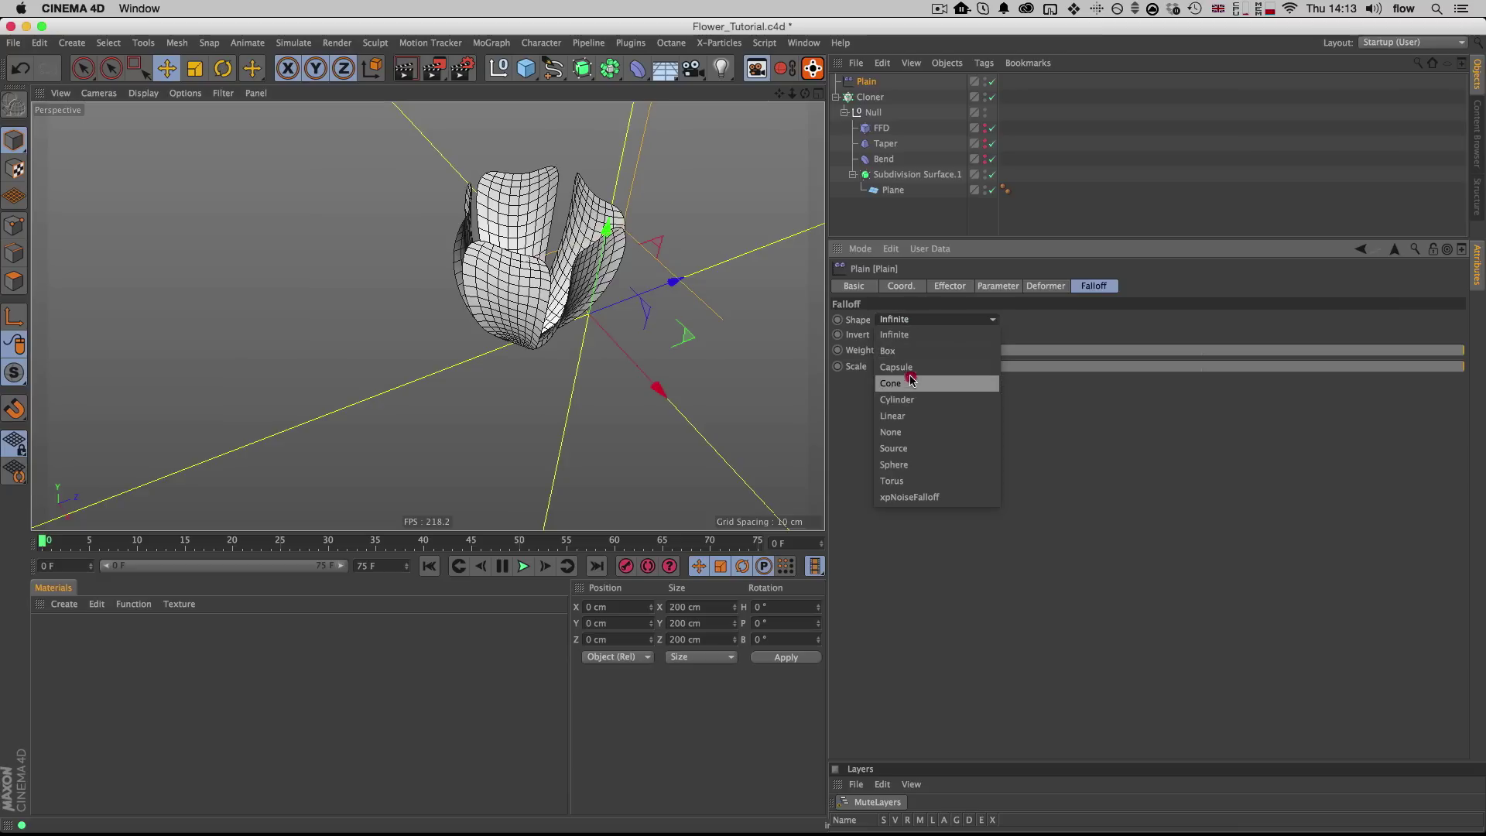
click(910, 417)
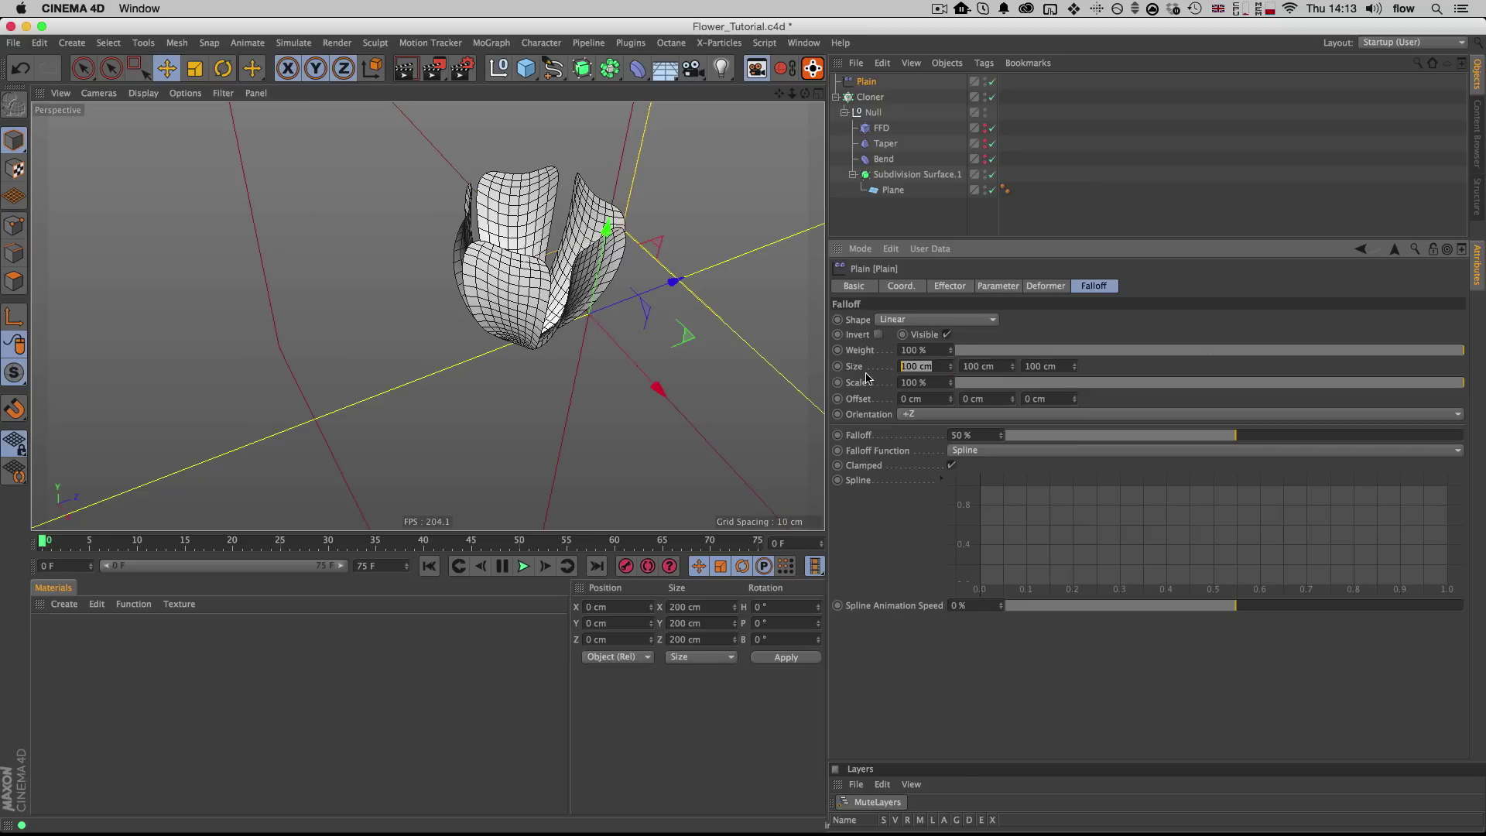
Step: Set the Plain effector's linear falloff size to 5 cm on all axes and its falloff to 100%
text(5)
key(Return)
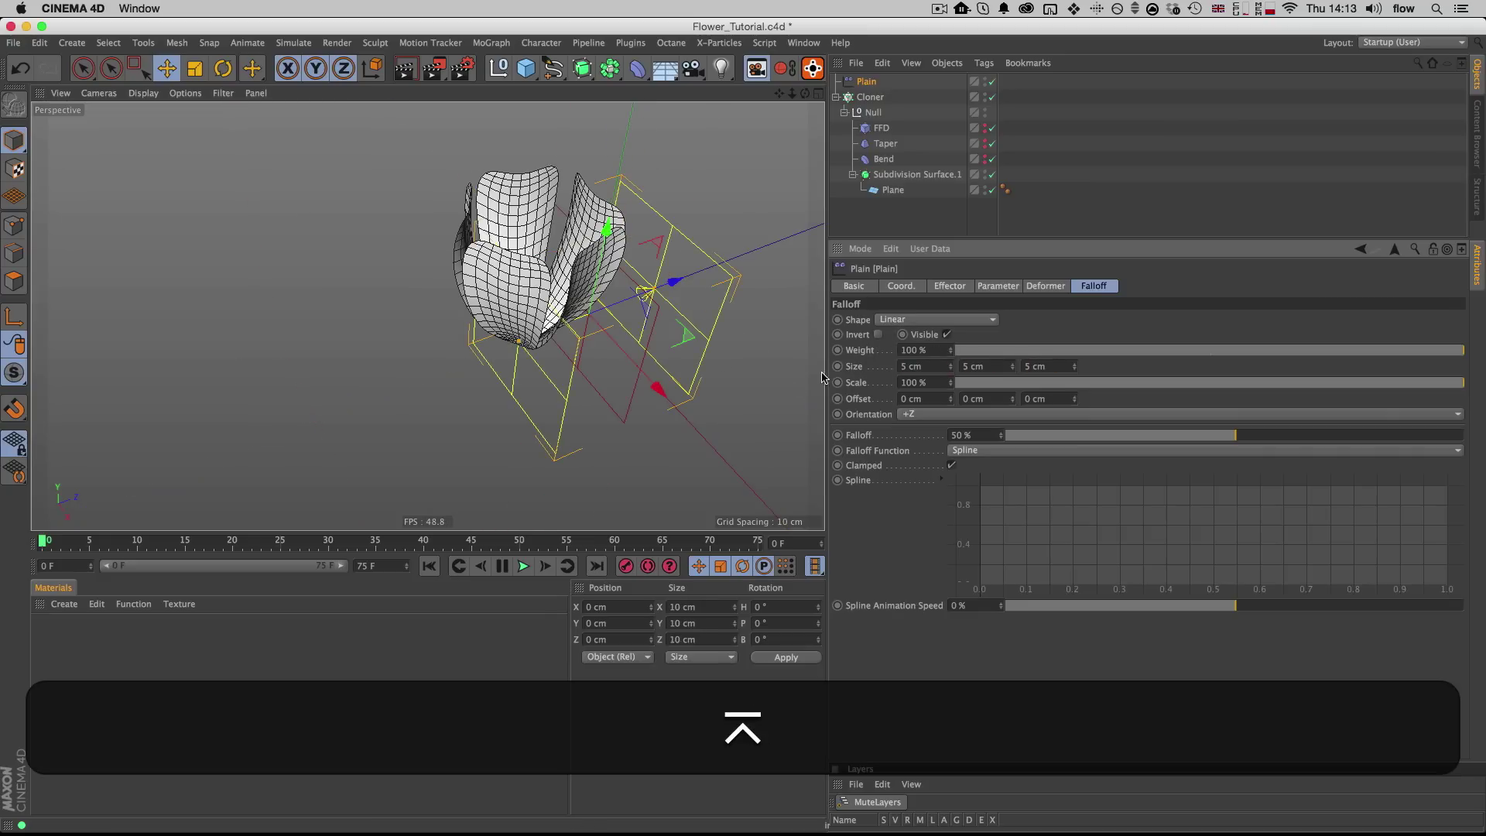
key(3)
mouse_move(523, 302)
mouse_down()
mouse_move(502, 340)
mouse_move(512, 317)
mouse_move(499, 313)
mouse_move(526, 325)
mouse_up()
key(2)
key(3)
drag(1247, 436, 1462, 435)
Step: Move the Plain effector along Z to about 1.197 cm so the petals close, and record a keyframe at frame 0
mouse_move(647, 302)
mouse_down()
mouse_move(658, 294)
mouse_move(391, 348)
mouse_move(673, 286)
mouse_move(512, 314)
mouse_move(633, 298)
mouse_up()
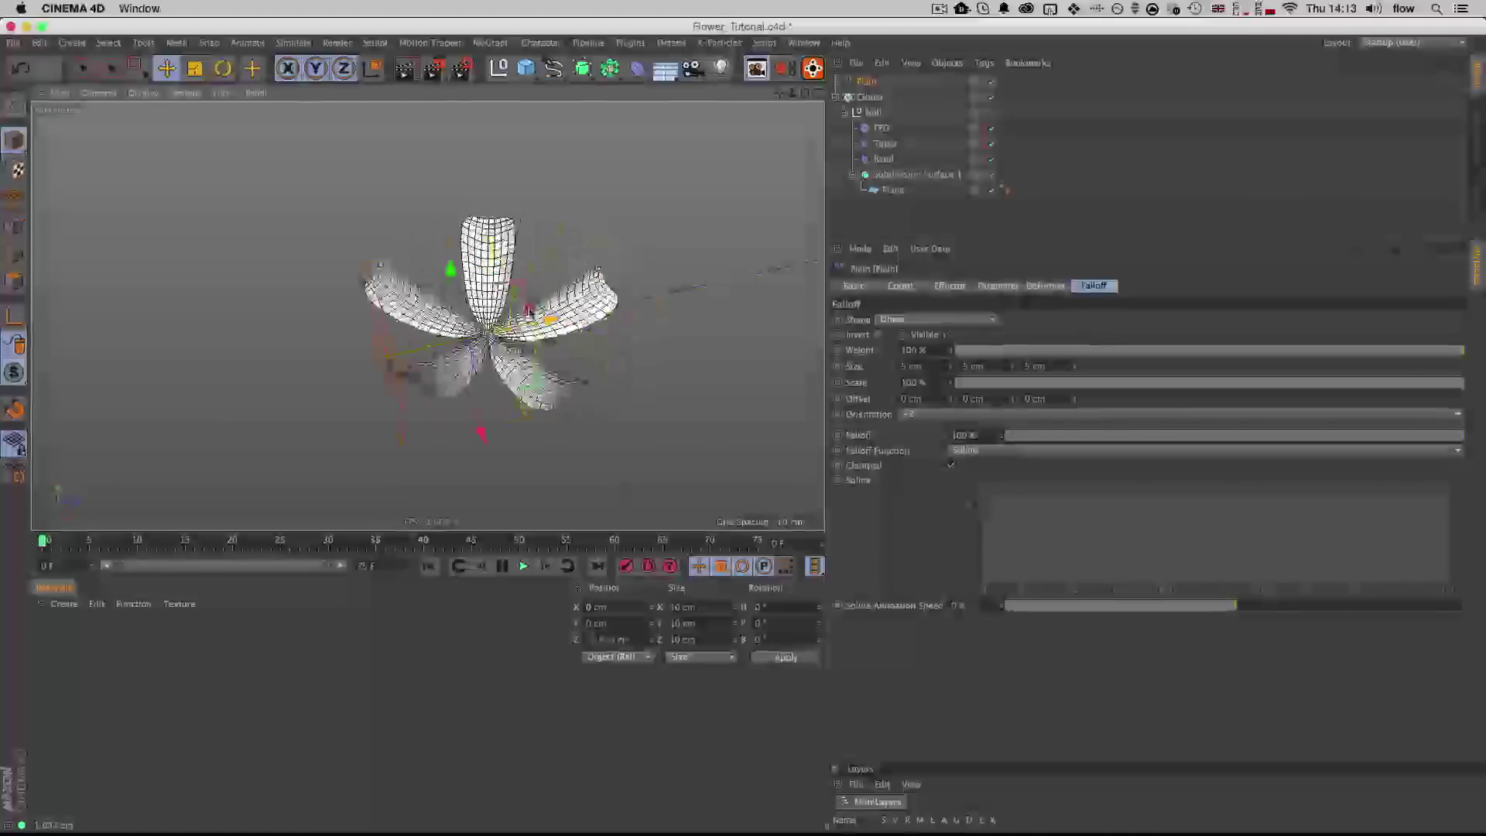
drag(495, 325, 648, 287)
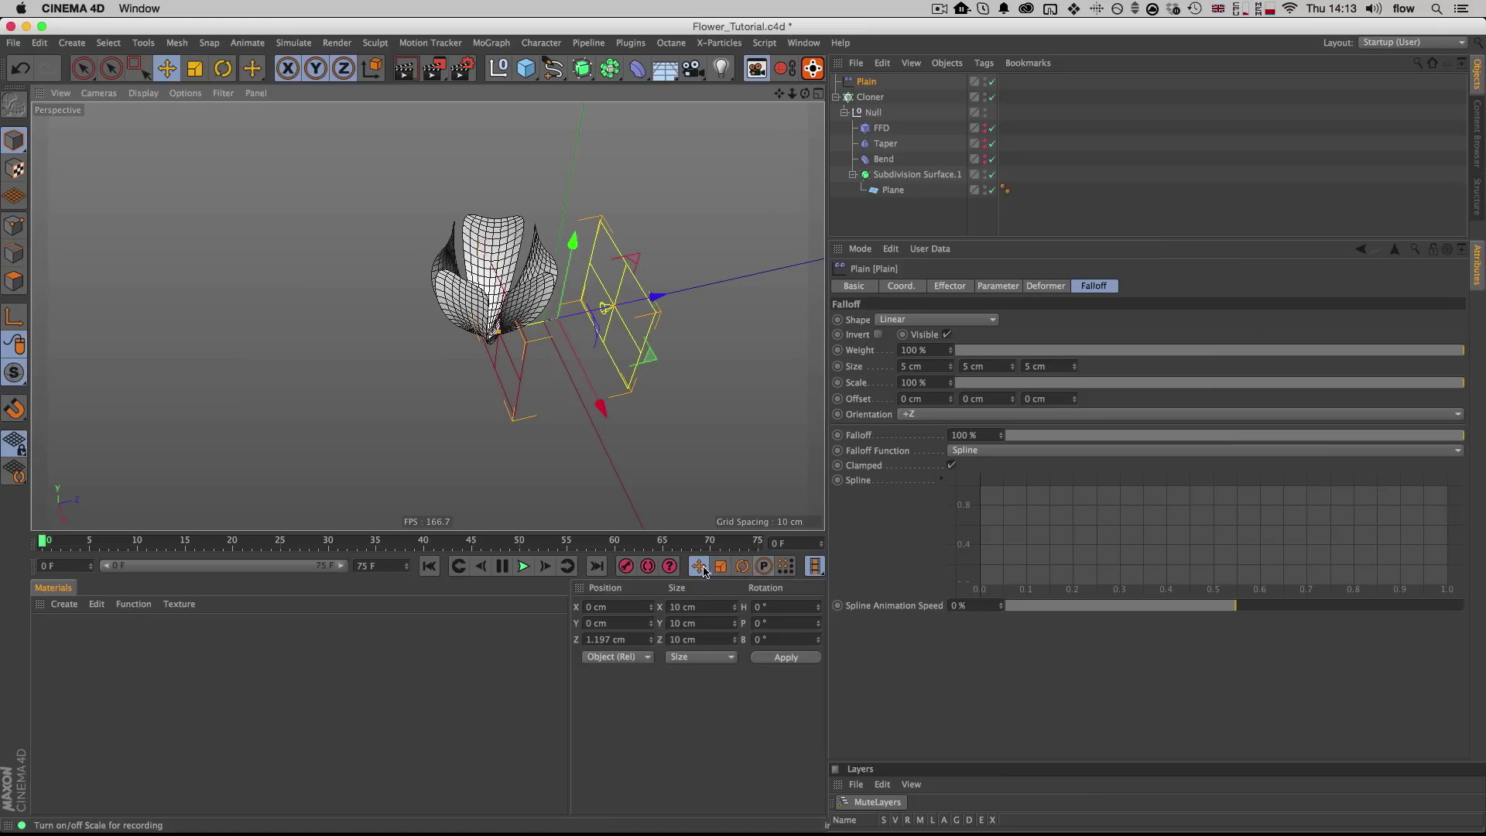
click(625, 568)
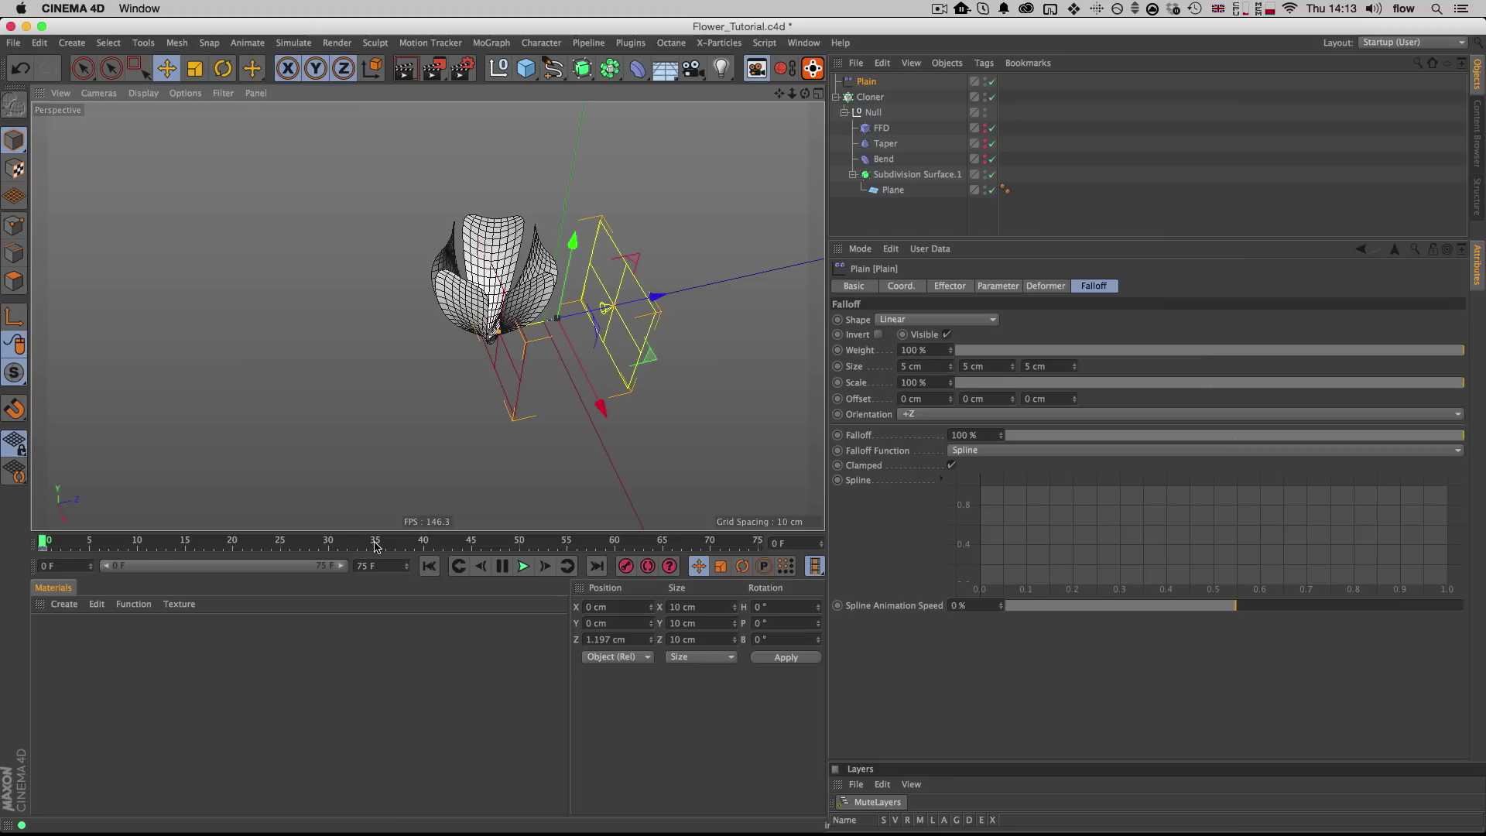
Step: Keyframe the Plain effector at about -10.824 cm in Z at frame 35, play the animation, and shift that key to frame 30
drag(374, 546, 338, 544)
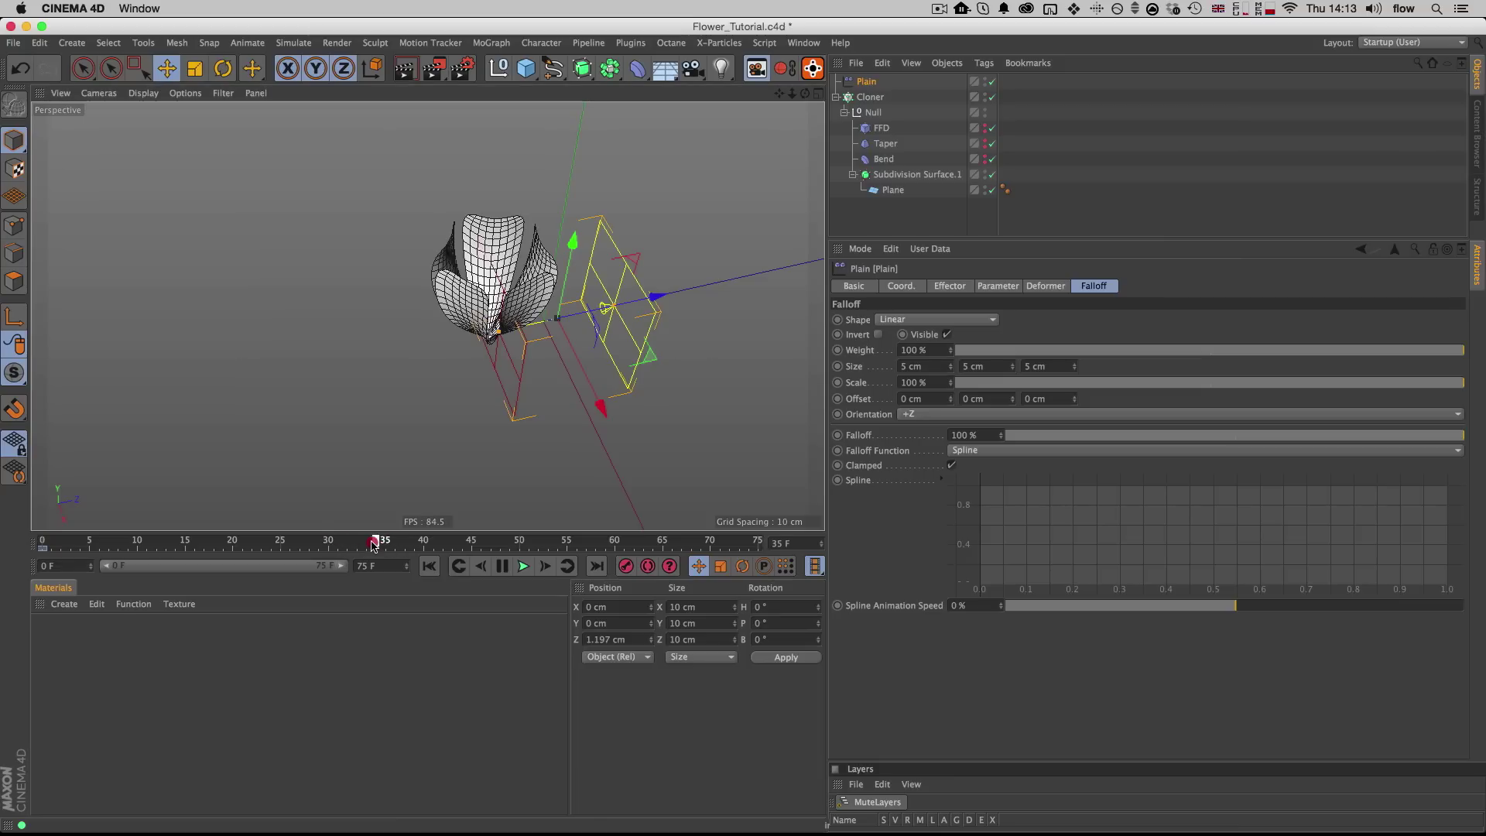
drag(654, 299, 611, 531)
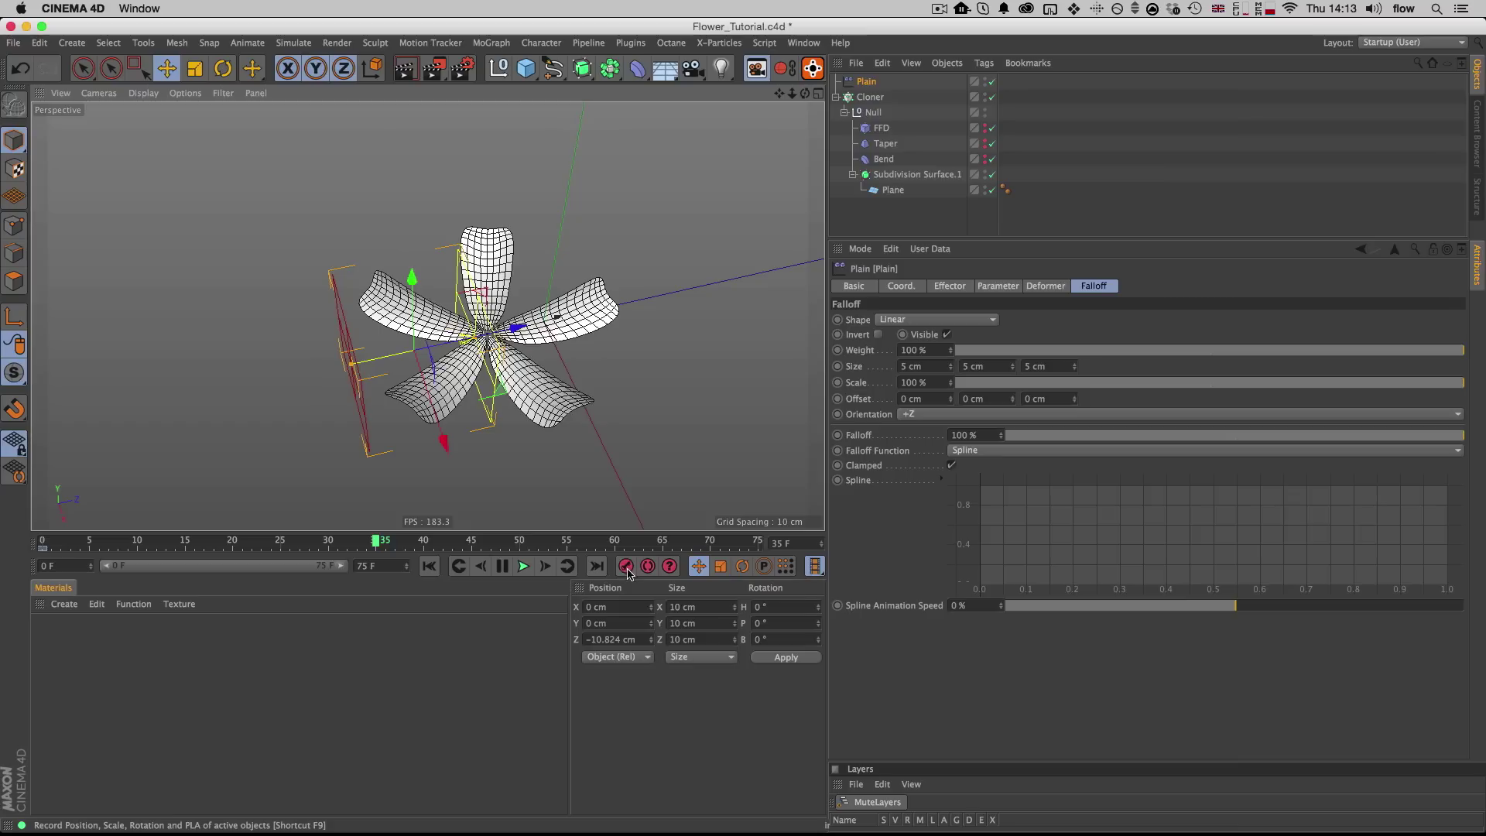
key(shift+f)
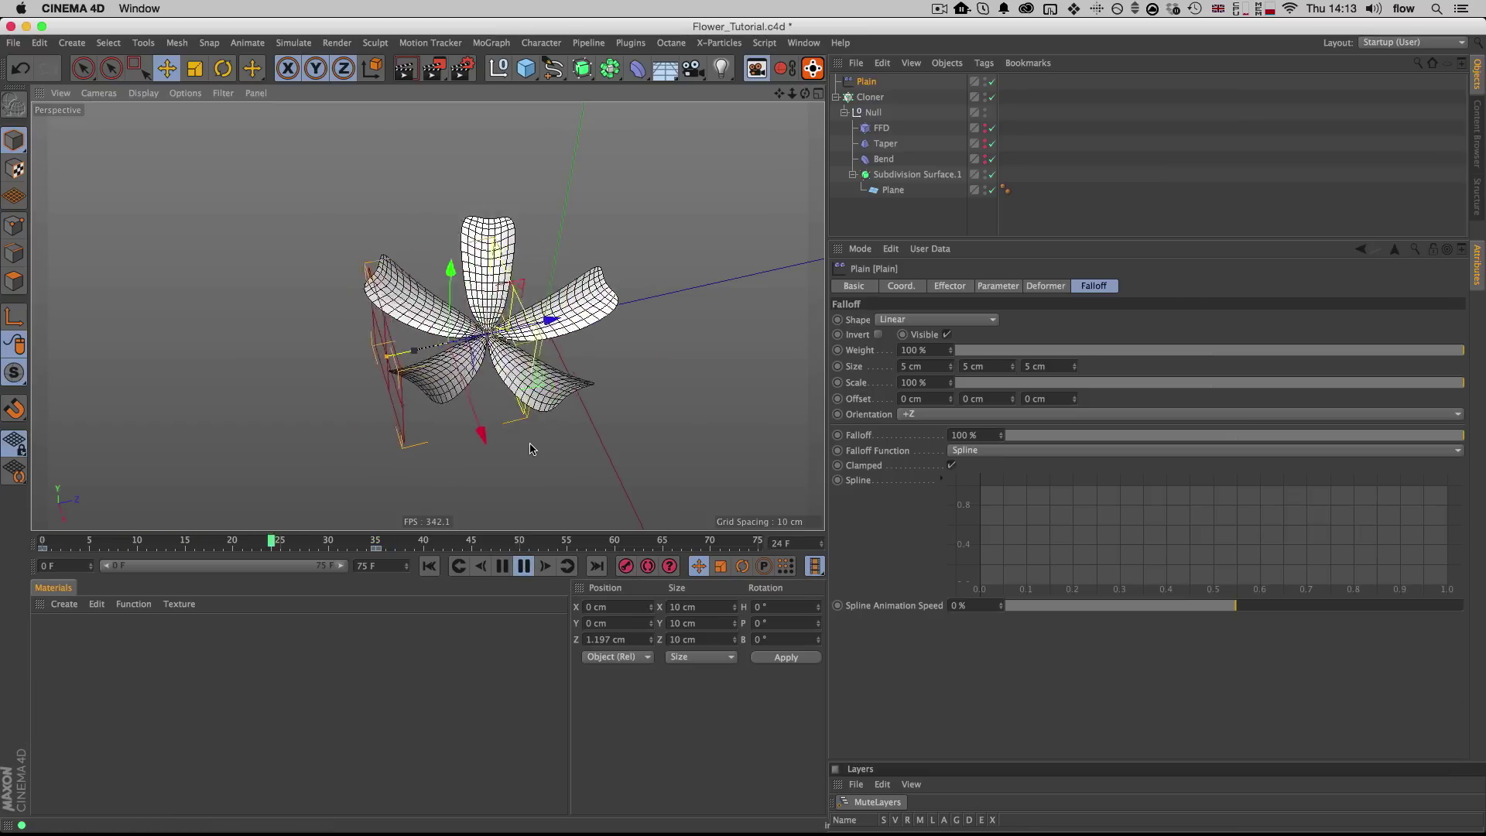
click(345, 548)
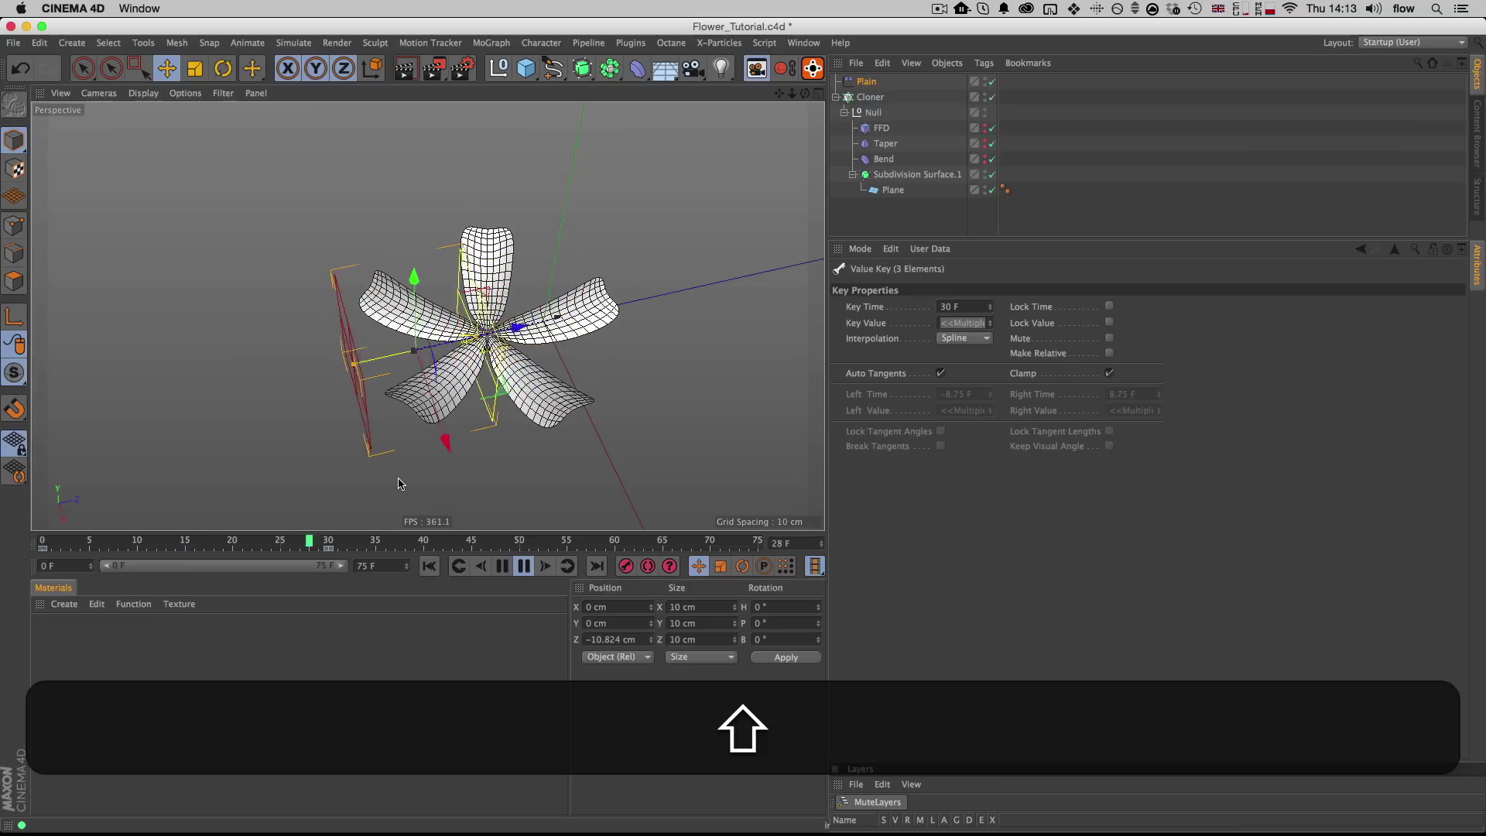
Step: Add a Delay effector to the Cloner
click(872, 100)
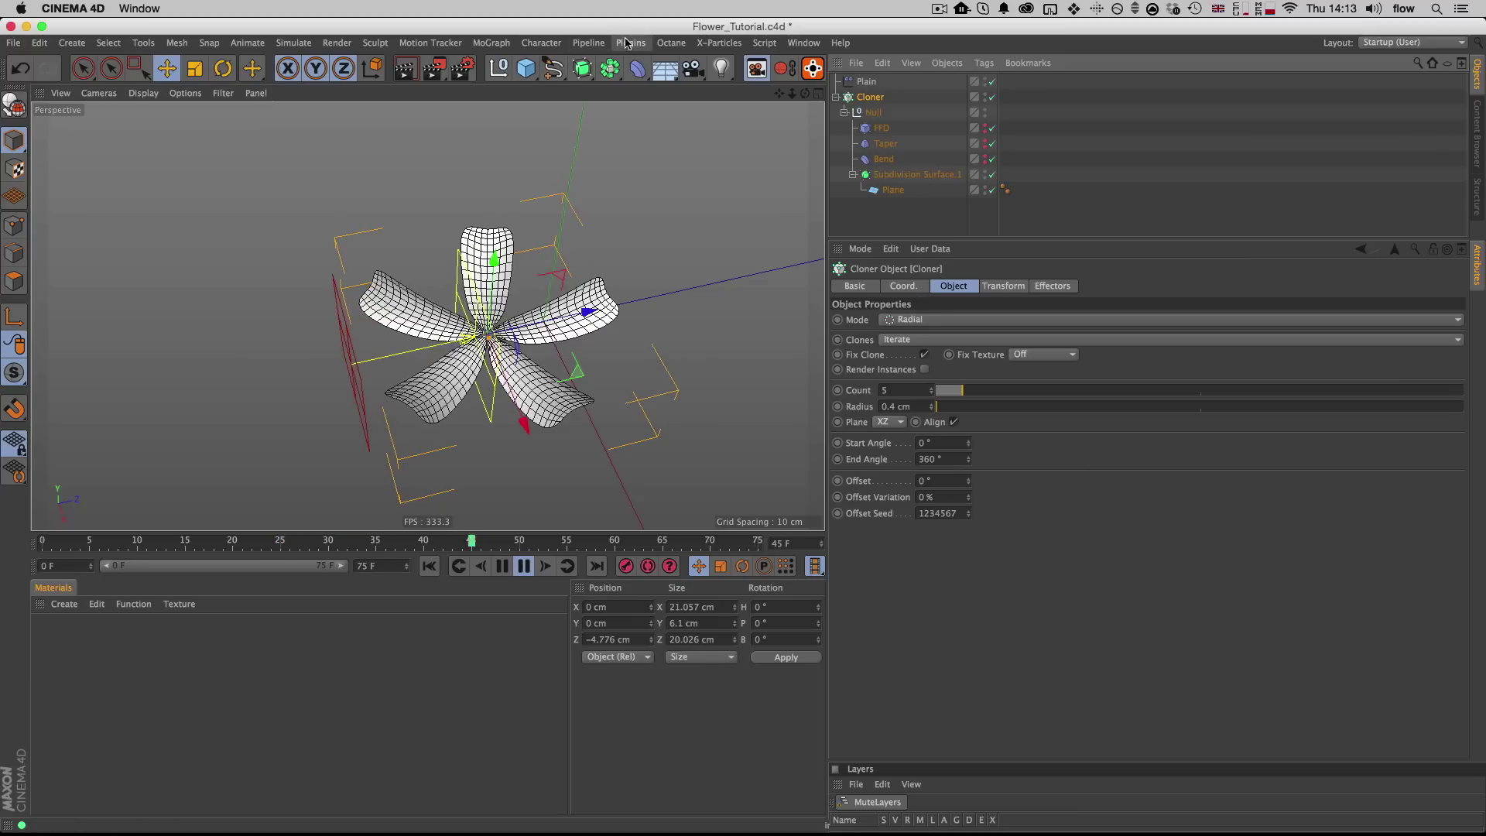
click(491, 42)
click(549, 69)
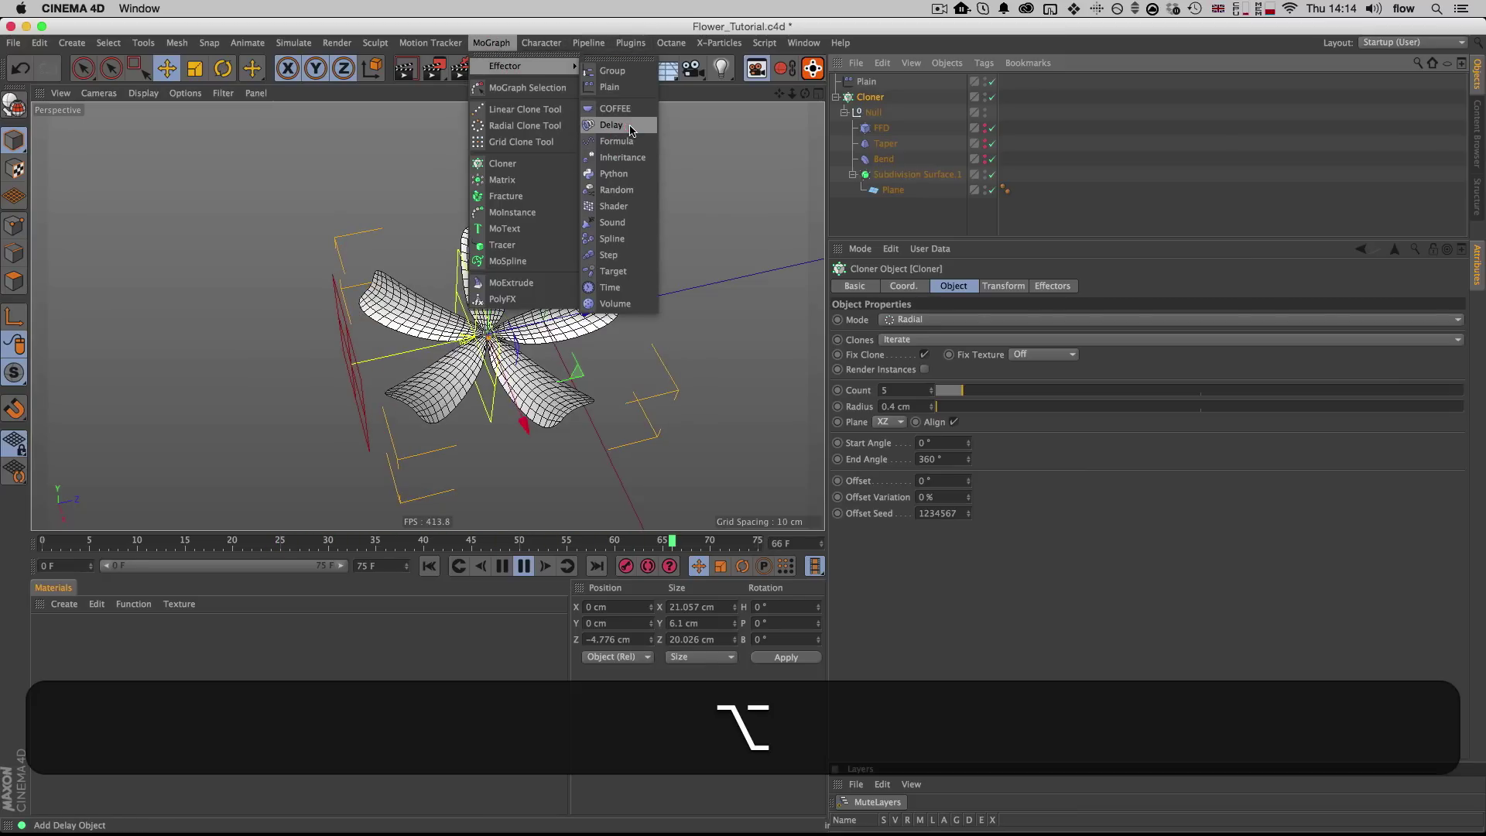
alt+click(629, 126)
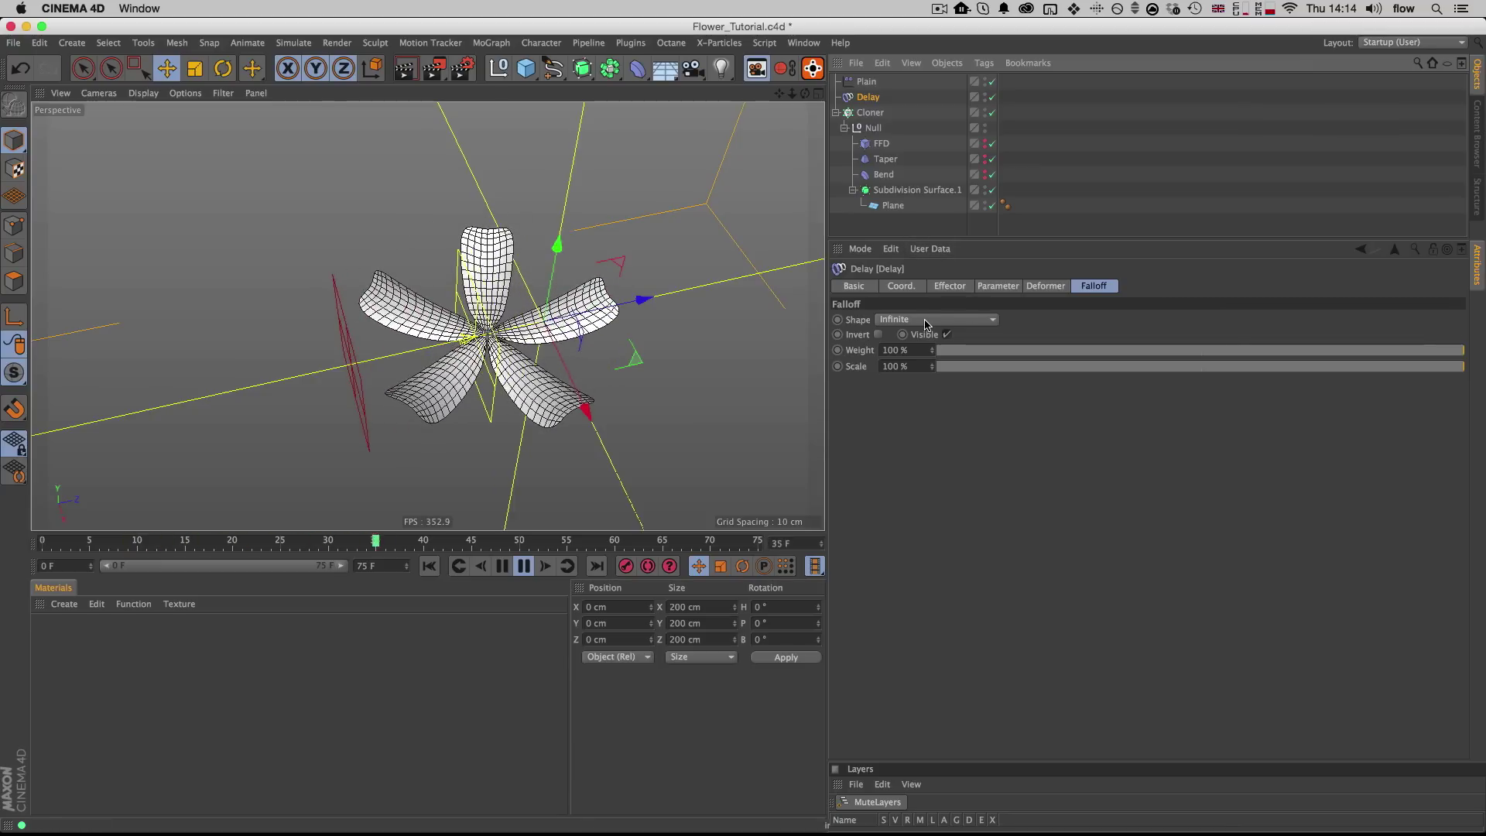
Step: Set the Delay effector's mode to Spring and raise its strength to about 75%
click(950, 285)
click(933, 356)
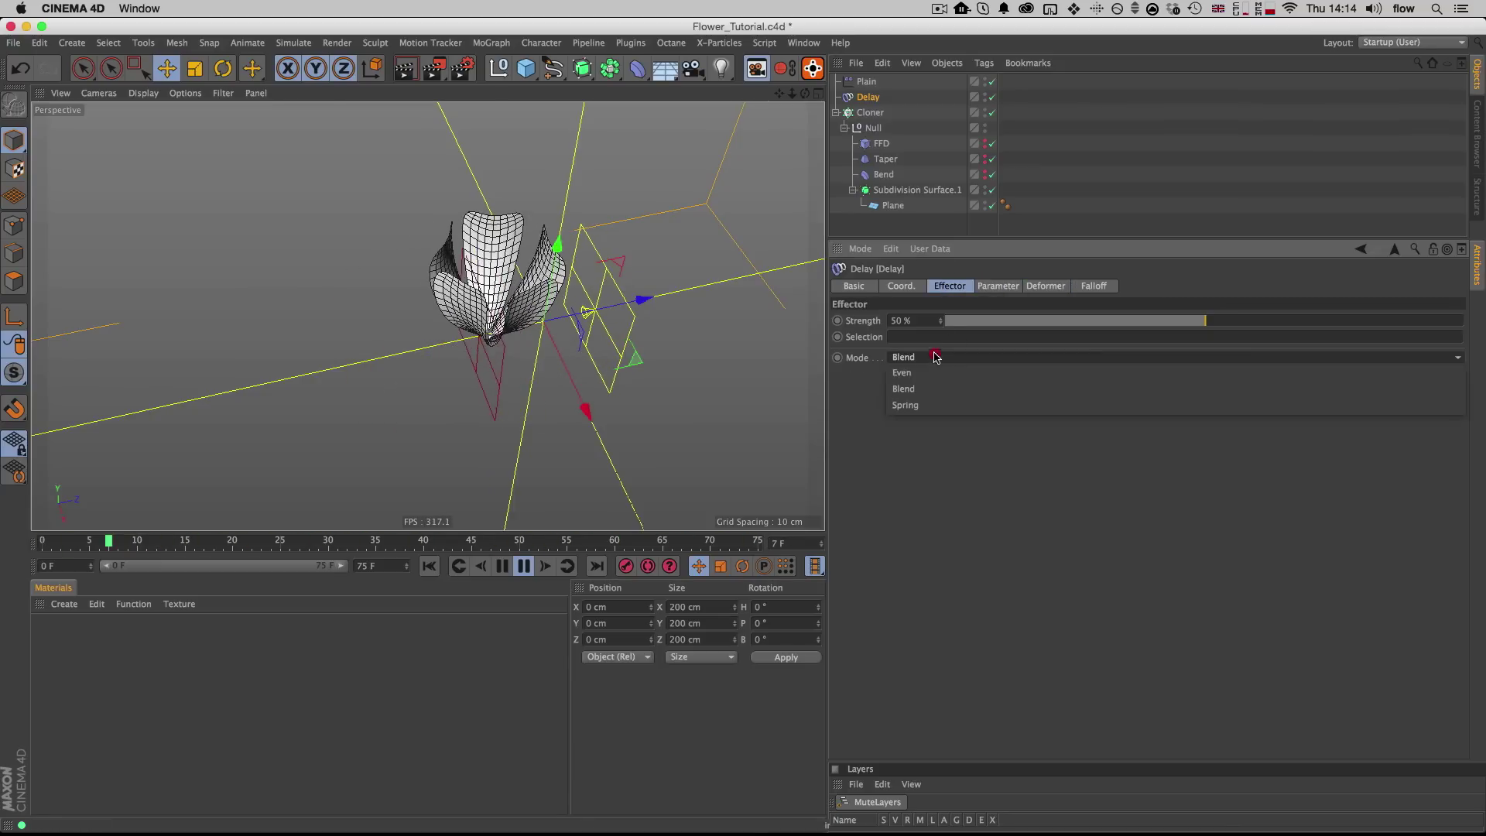
click(932, 409)
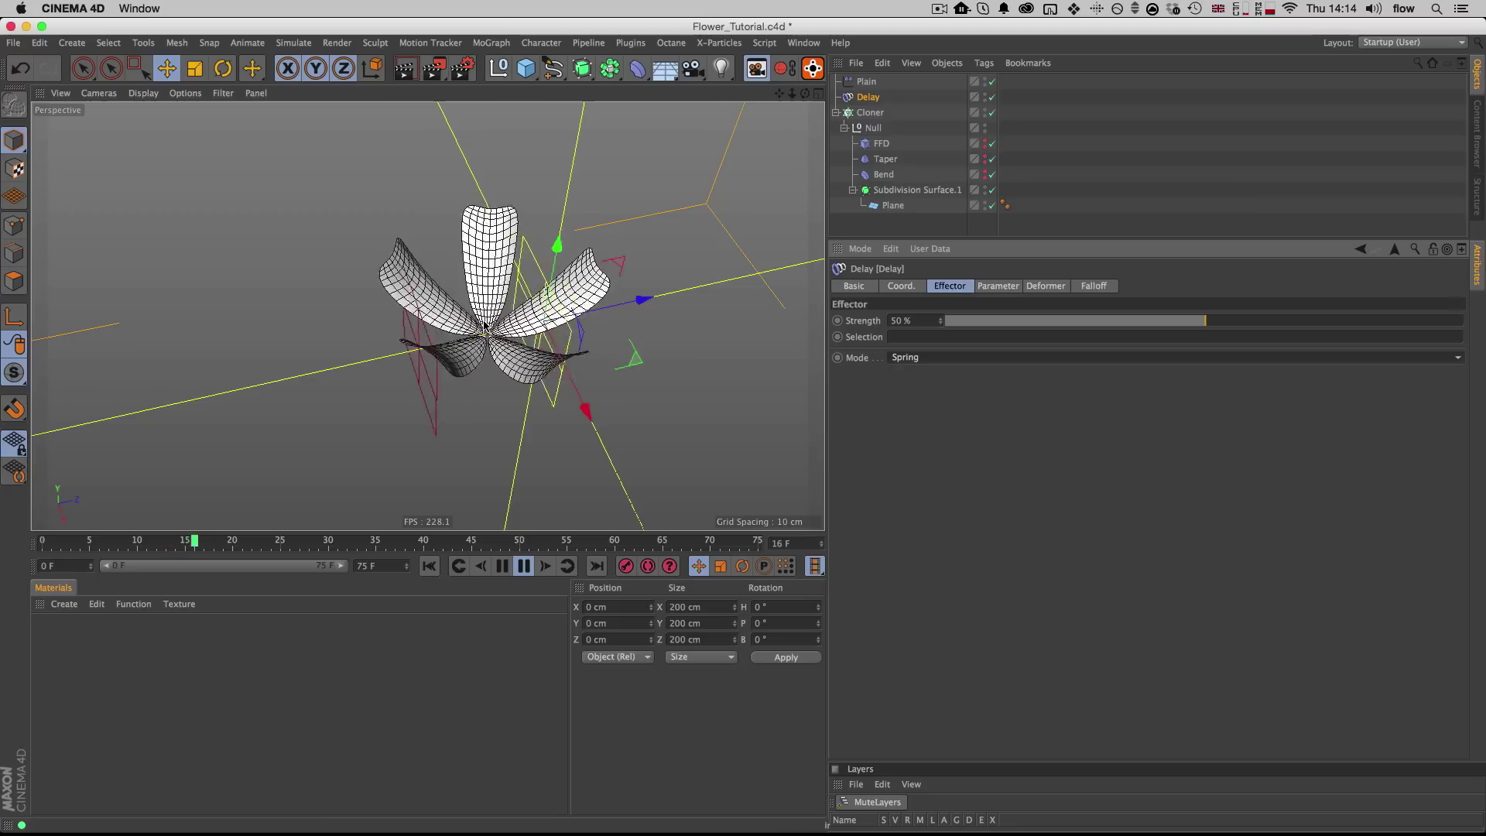
drag(1257, 323, 1356, 322)
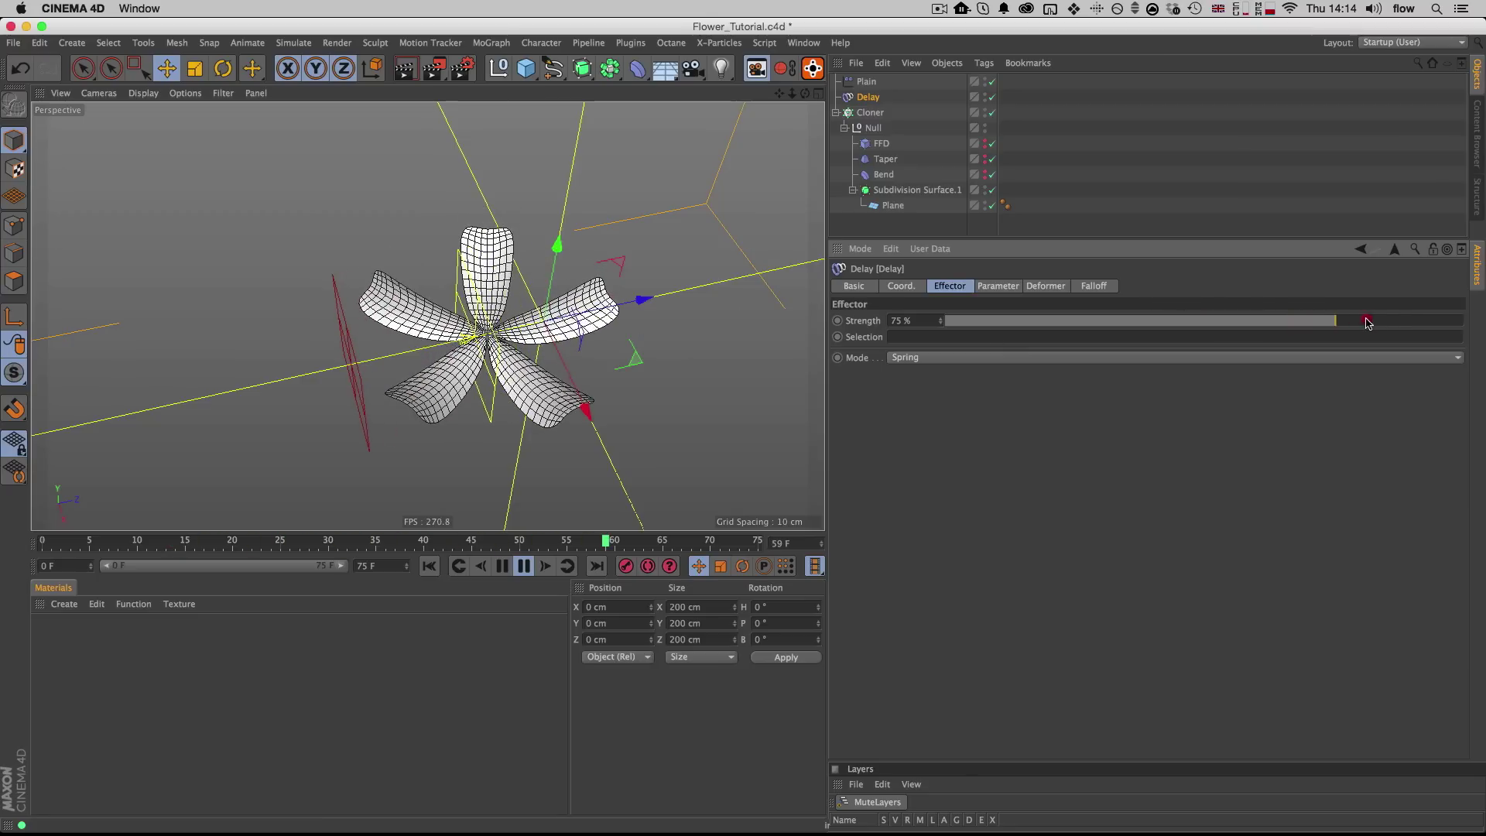
key(shift+f)
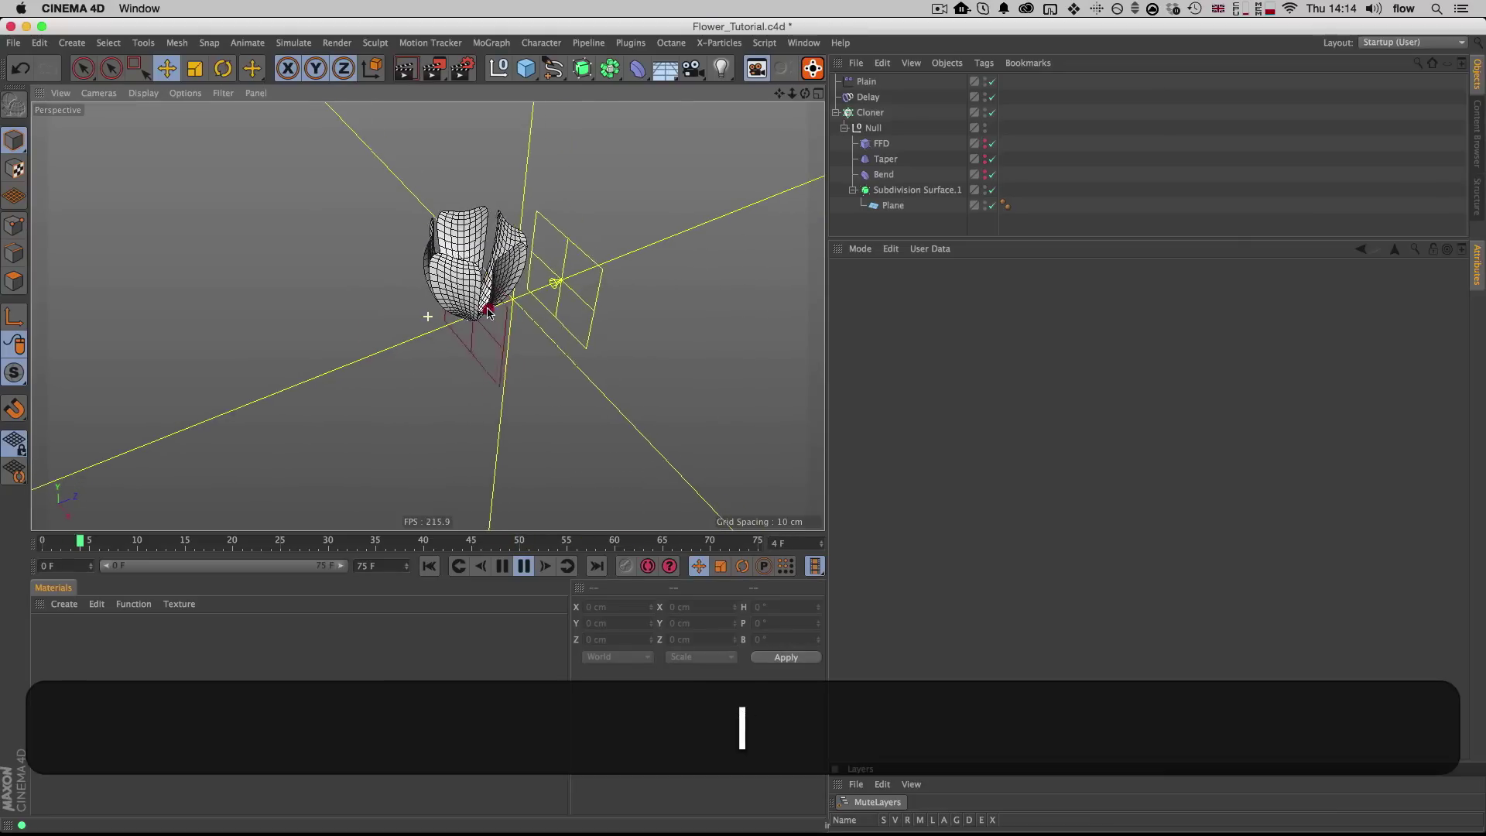
Step: Hide the Delay and Plain effectors in the viewport and check the flower animation without their guides
alt+click(983, 96)
alt+click(987, 80)
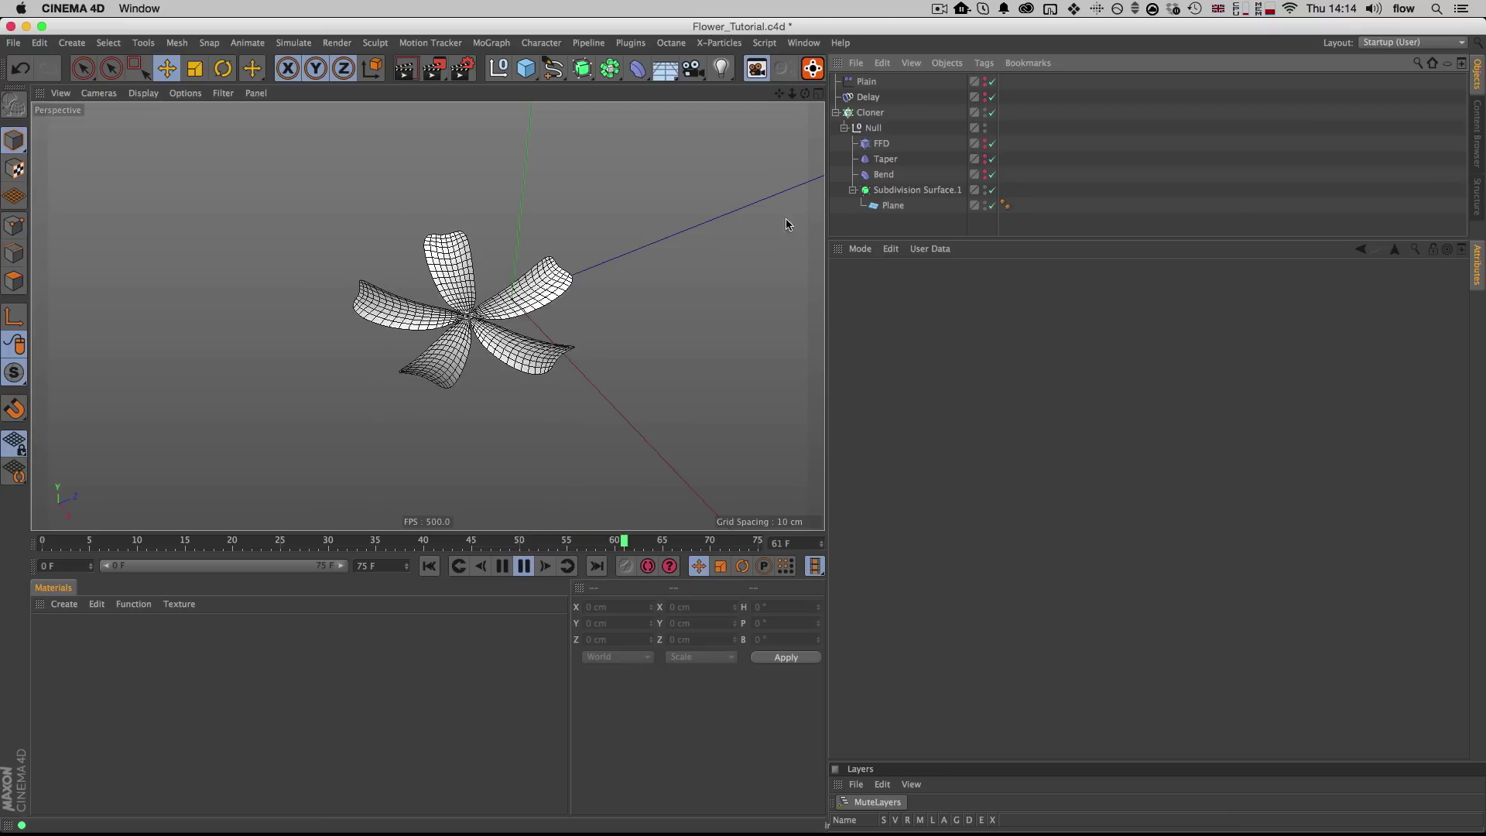
key(3)
mouse_move(472, 318)
mouse_down()
mouse_move(478, 237)
mouse_move(497, 325)
mouse_move(483, 339)
mouse_move(486, 307)
mouse_up()
key(1)
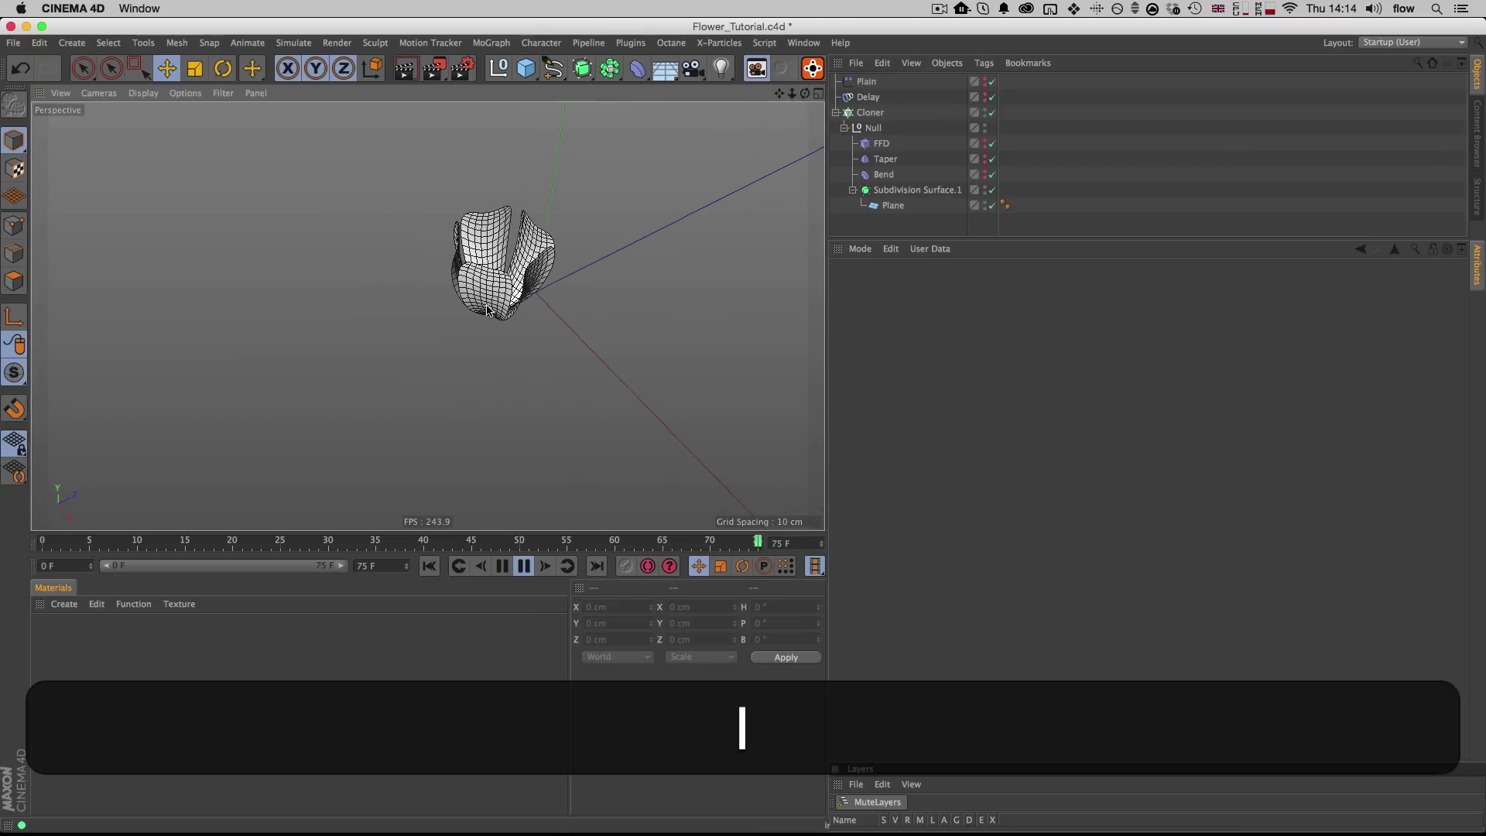
Step: Collapse the Cloner hierarchy and group Plain, Delay and Cloner under a single null
click(835, 112)
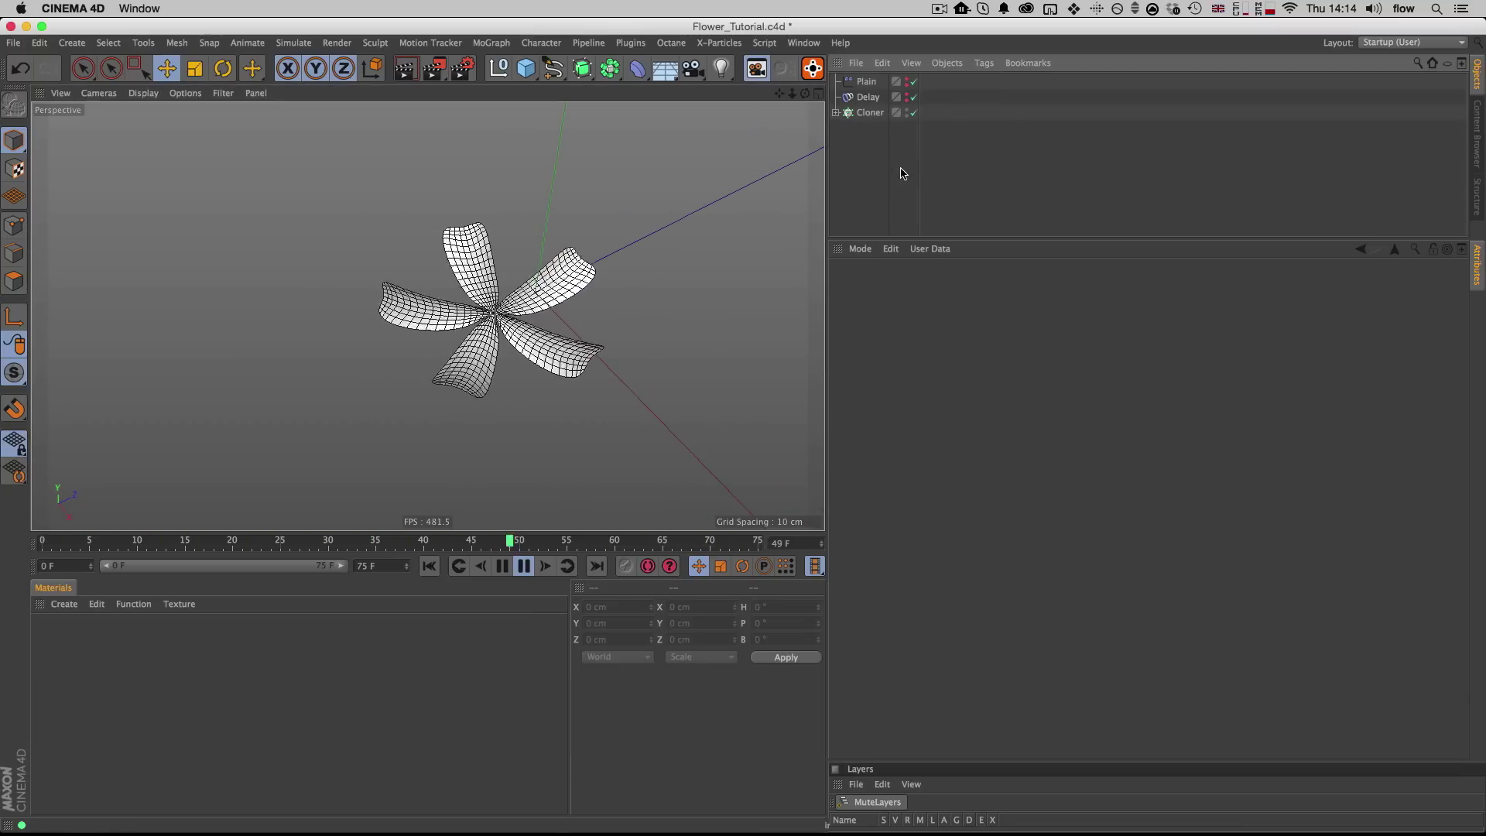
drag(920, 128, 836, 71)
key(alt+g)
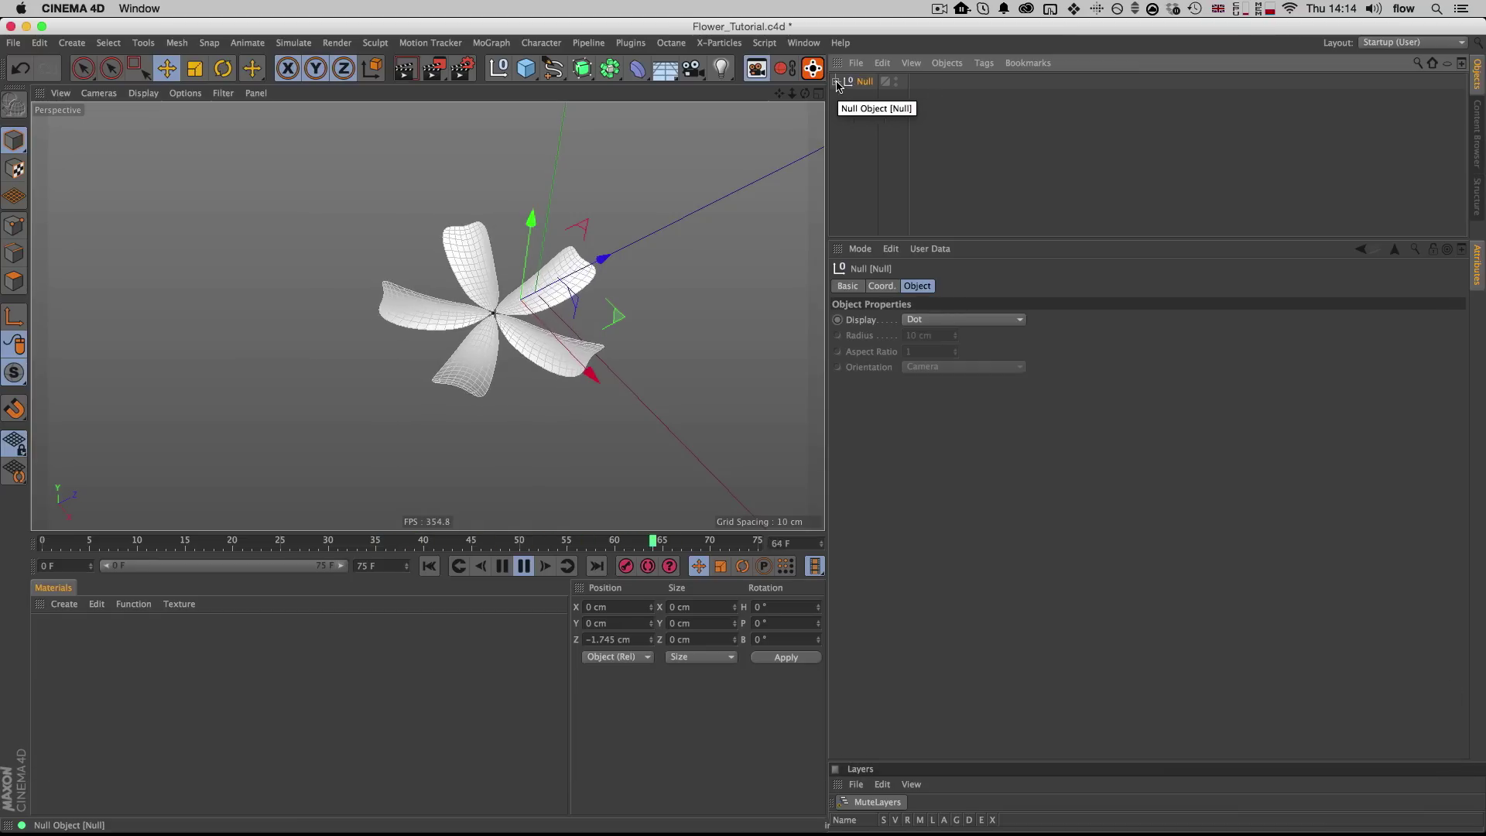
Step: Place the group null inside a new Connect object and toggle its Weld option
click(610, 71)
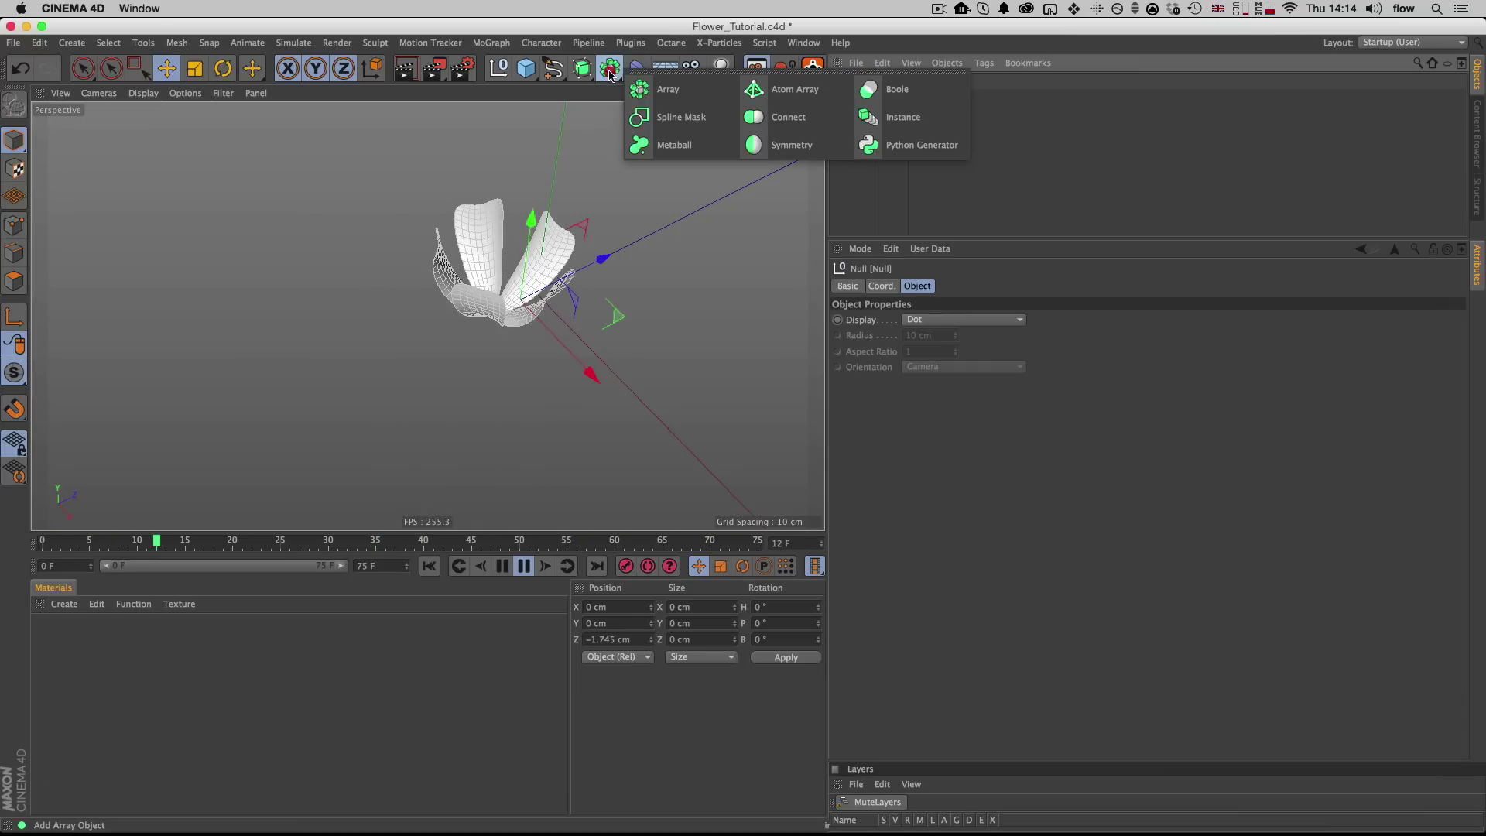
alt+click(784, 116)
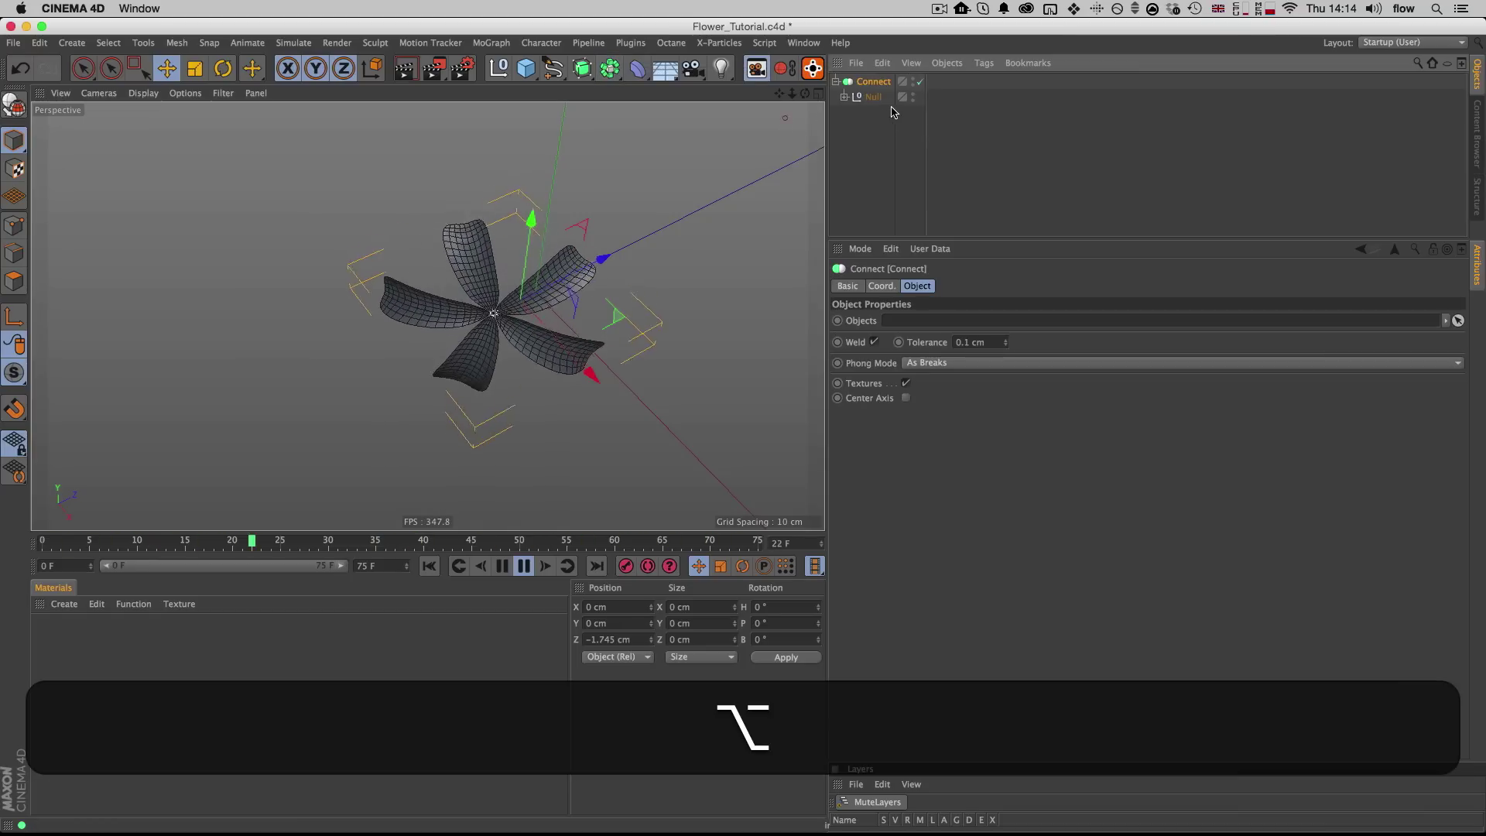
click(881, 128)
click(874, 81)
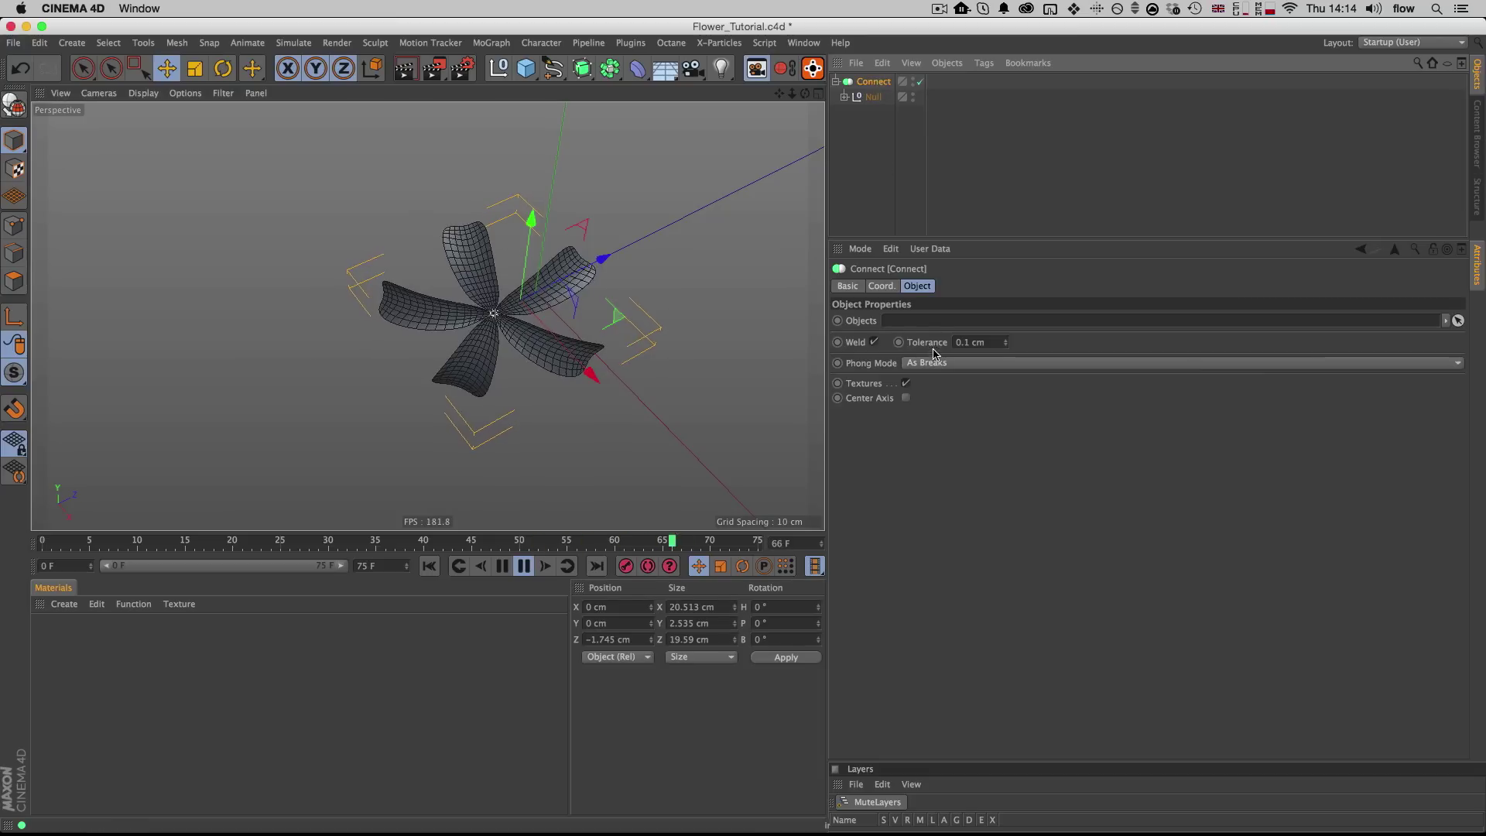
click(874, 342)
click(876, 149)
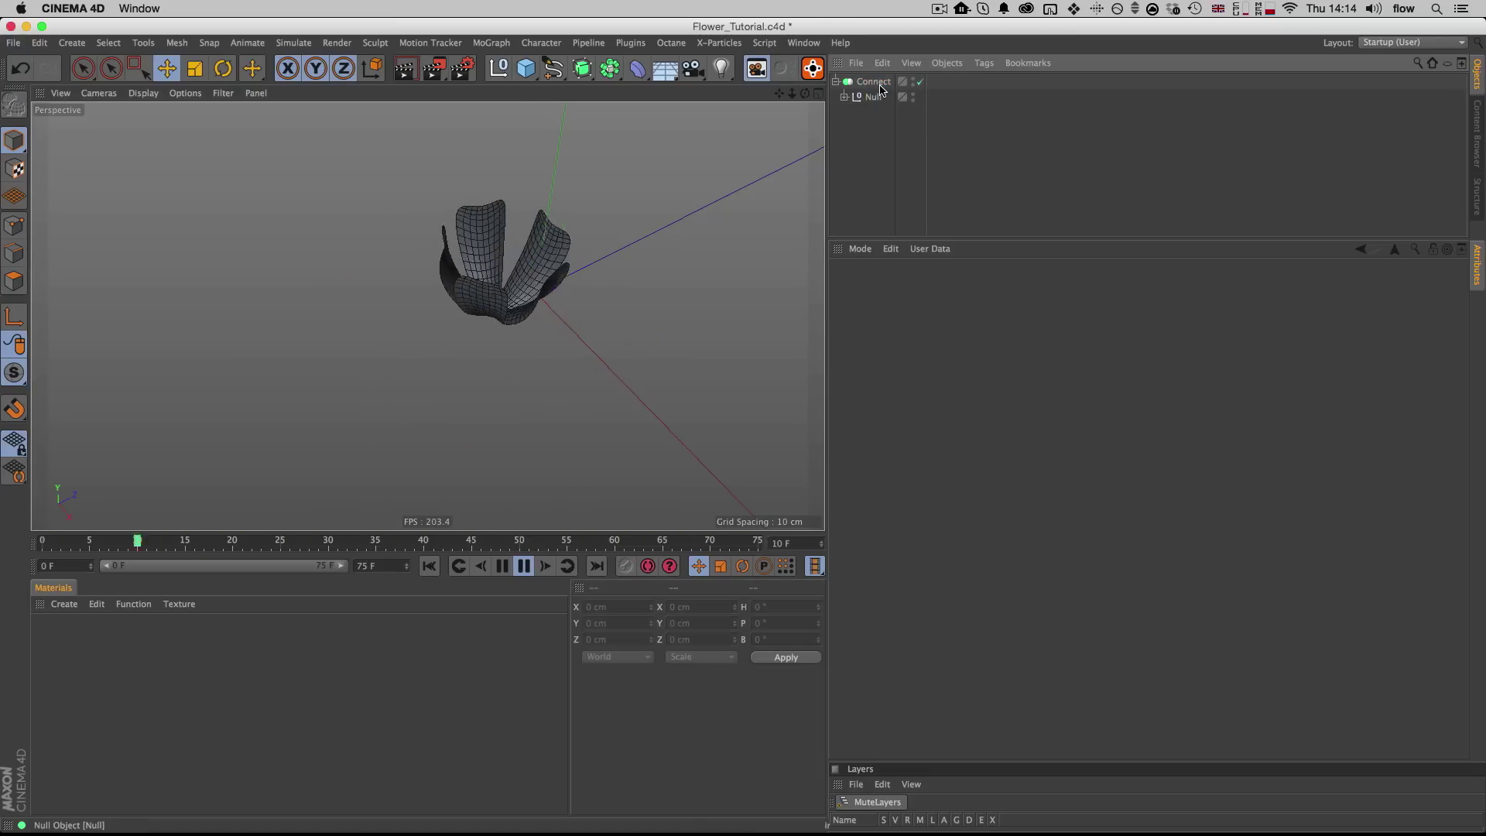
Step: Duplicate the Connect object with the petals open, convert the copy to an editable mesh, and stop playback
key(3)
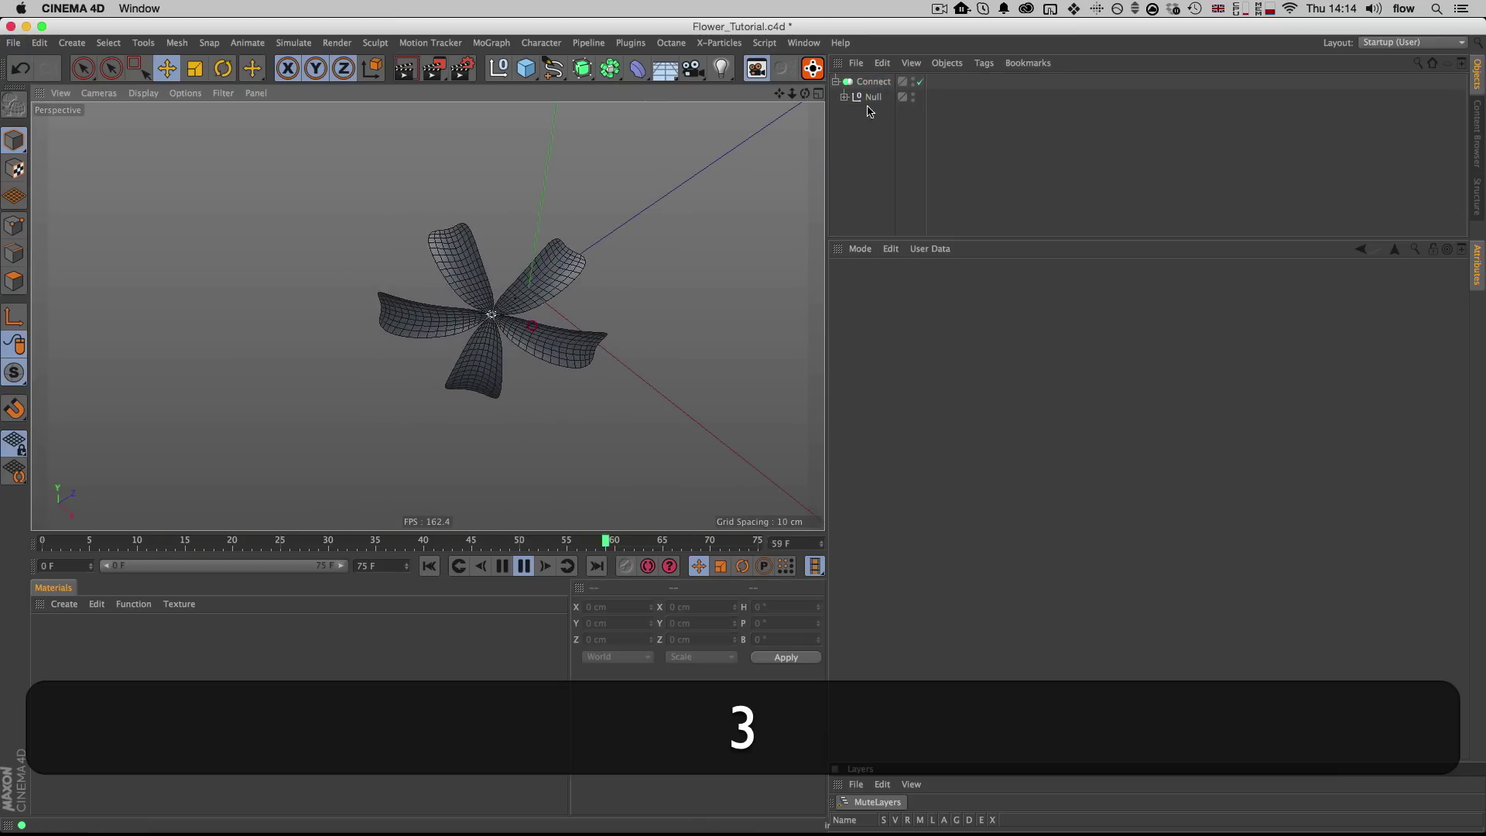
super+drag(873, 82, 876, 122)
key(c)
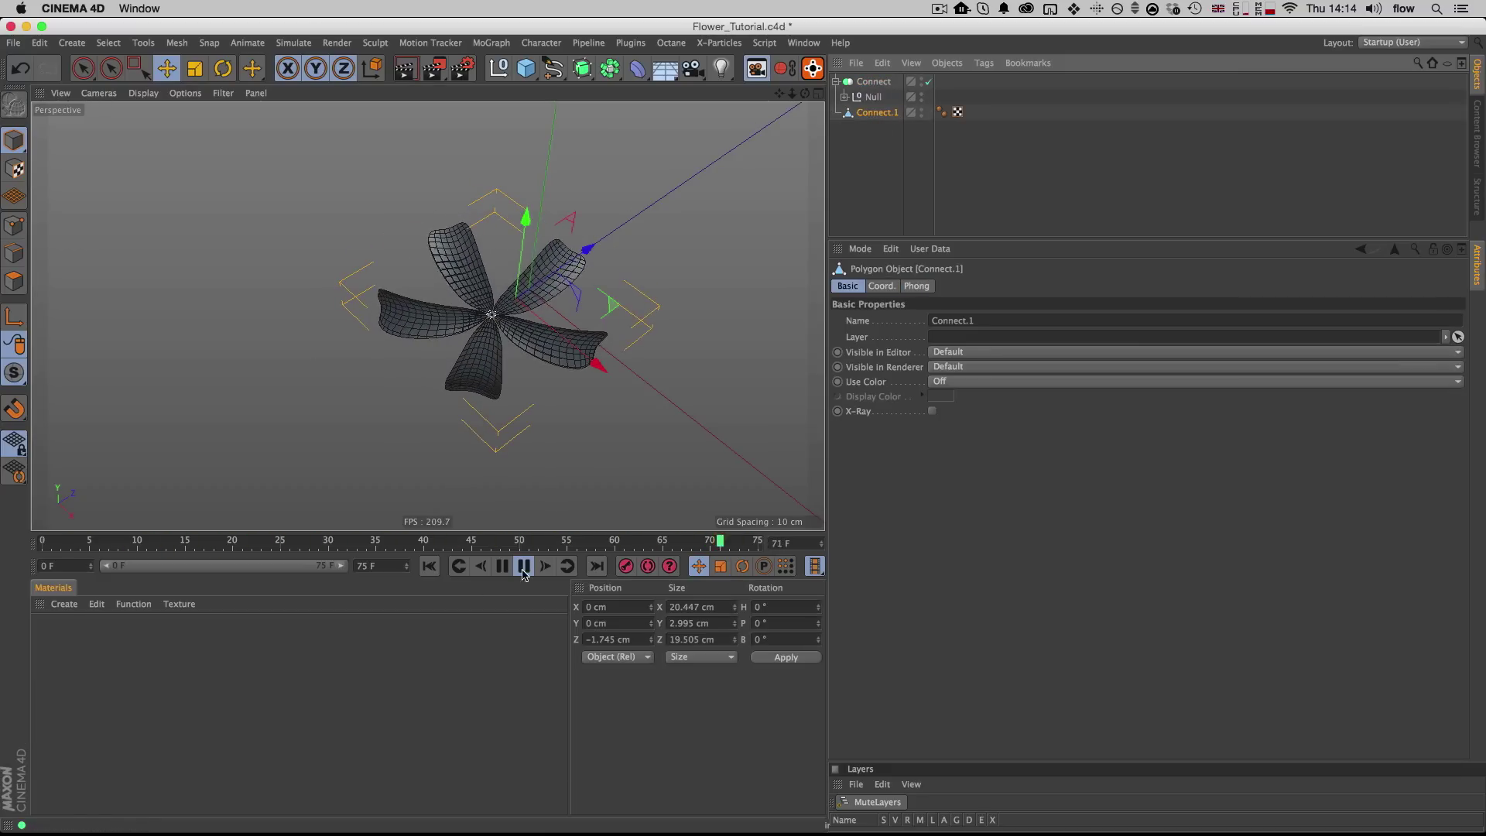
click(524, 566)
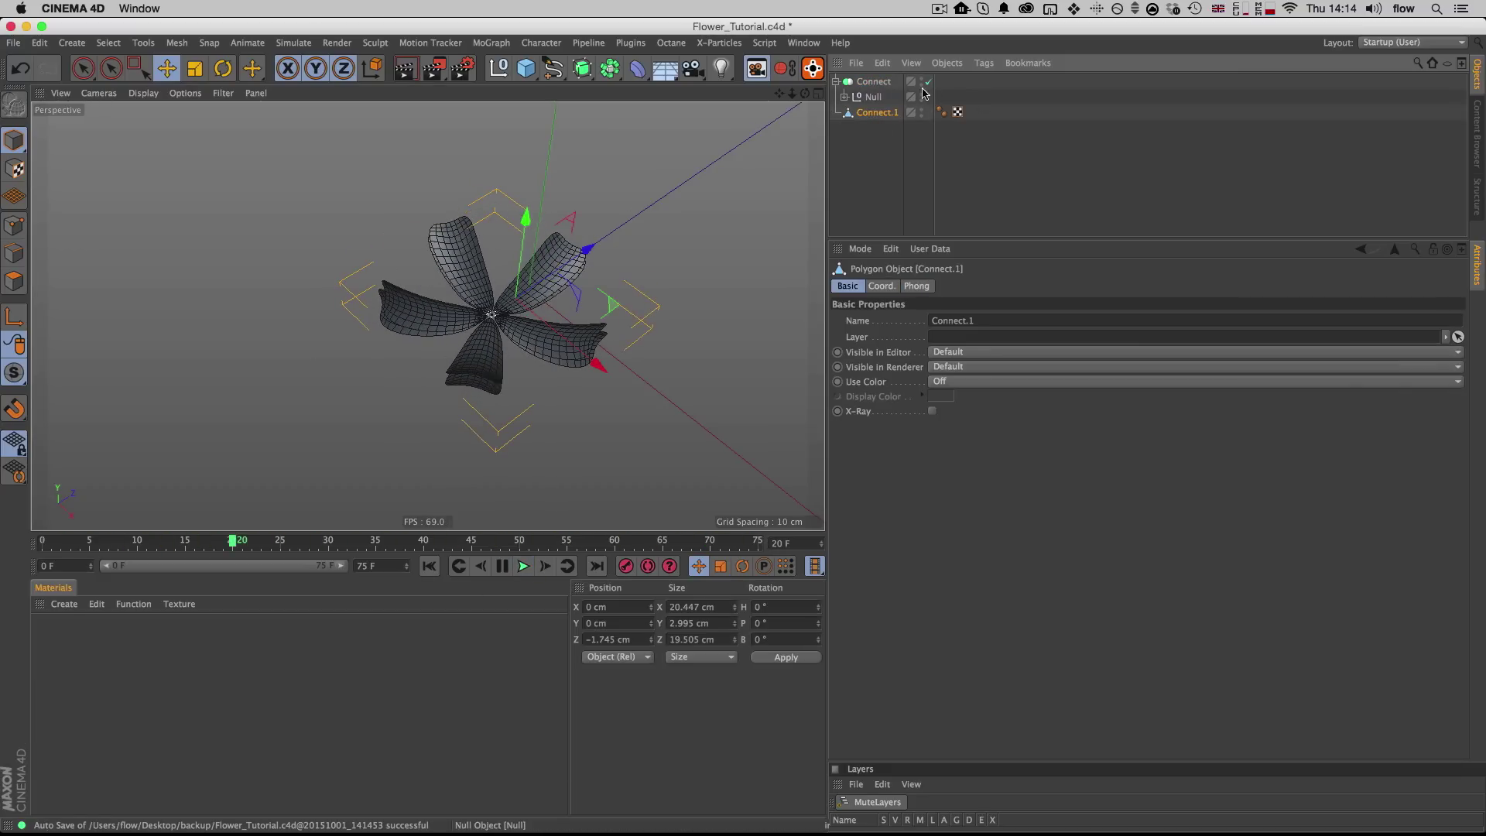
Step: Hide the original Connect object in the viewport and scrub the timeline to check the editable copy
key(alt)
alt+click(920, 82)
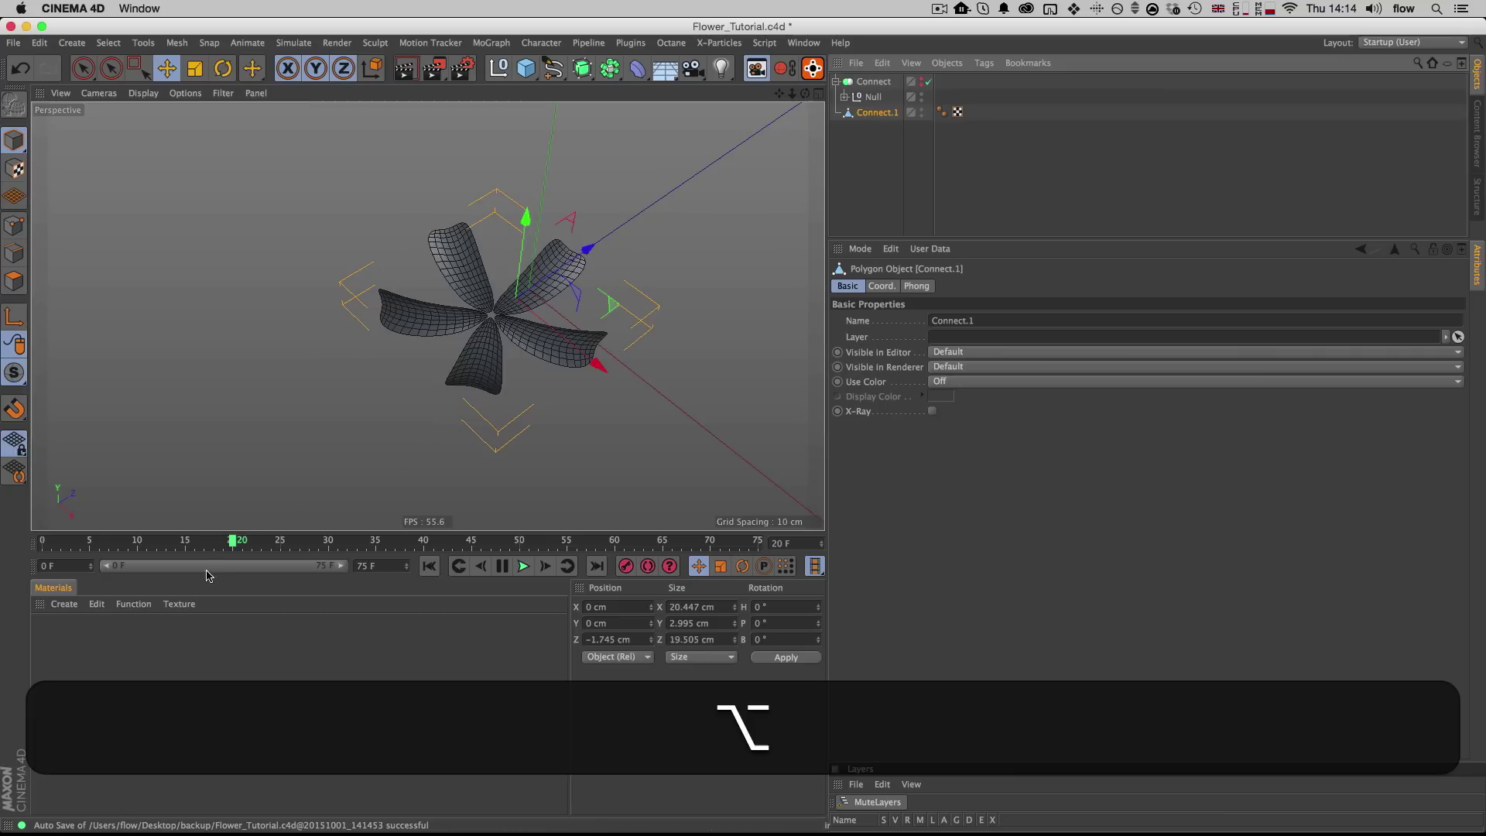
drag(232, 540, 364, 536)
key(F8)
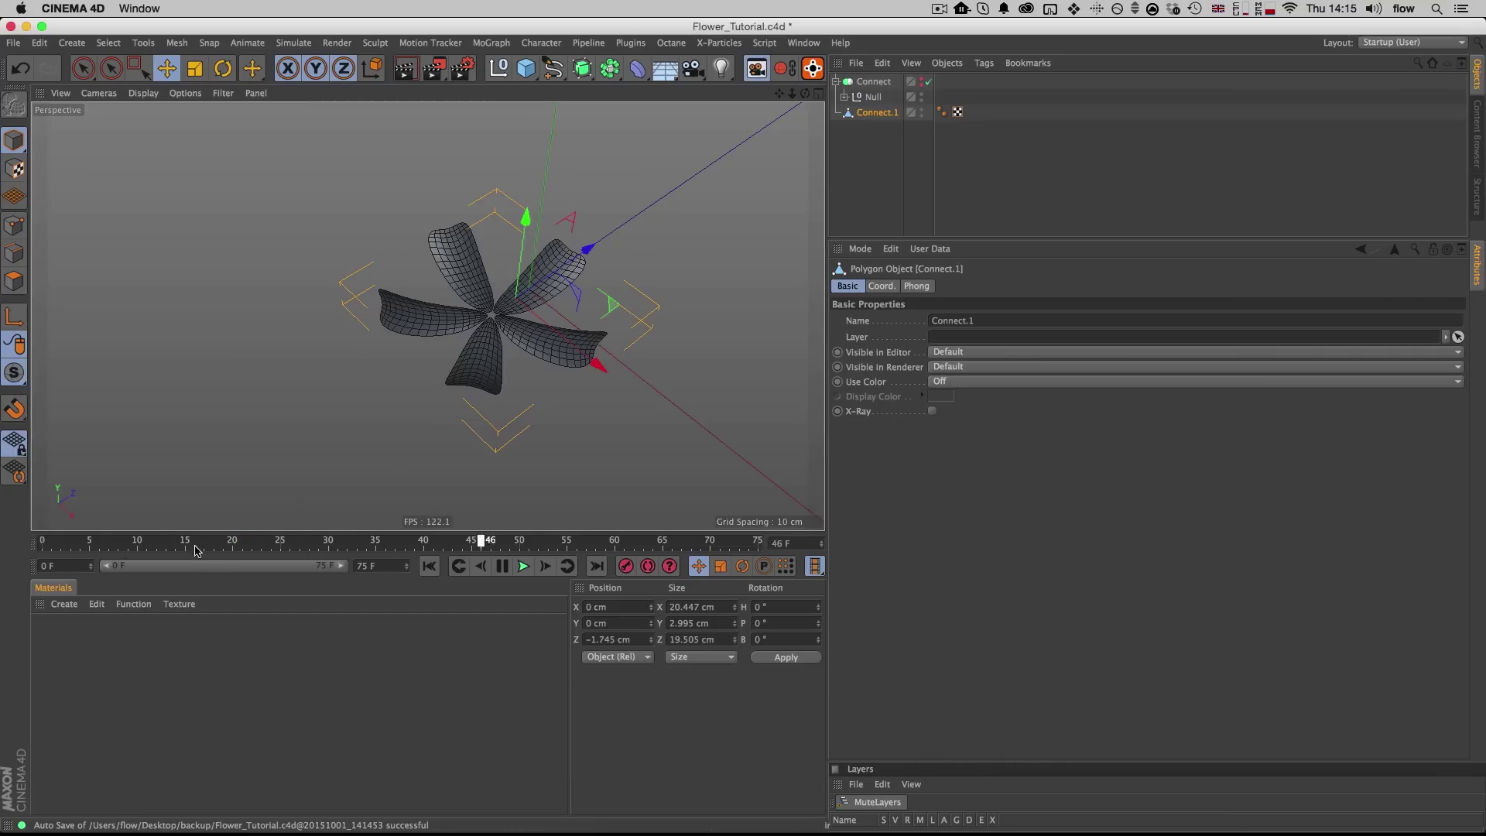
drag(368, 549, 234, 545)
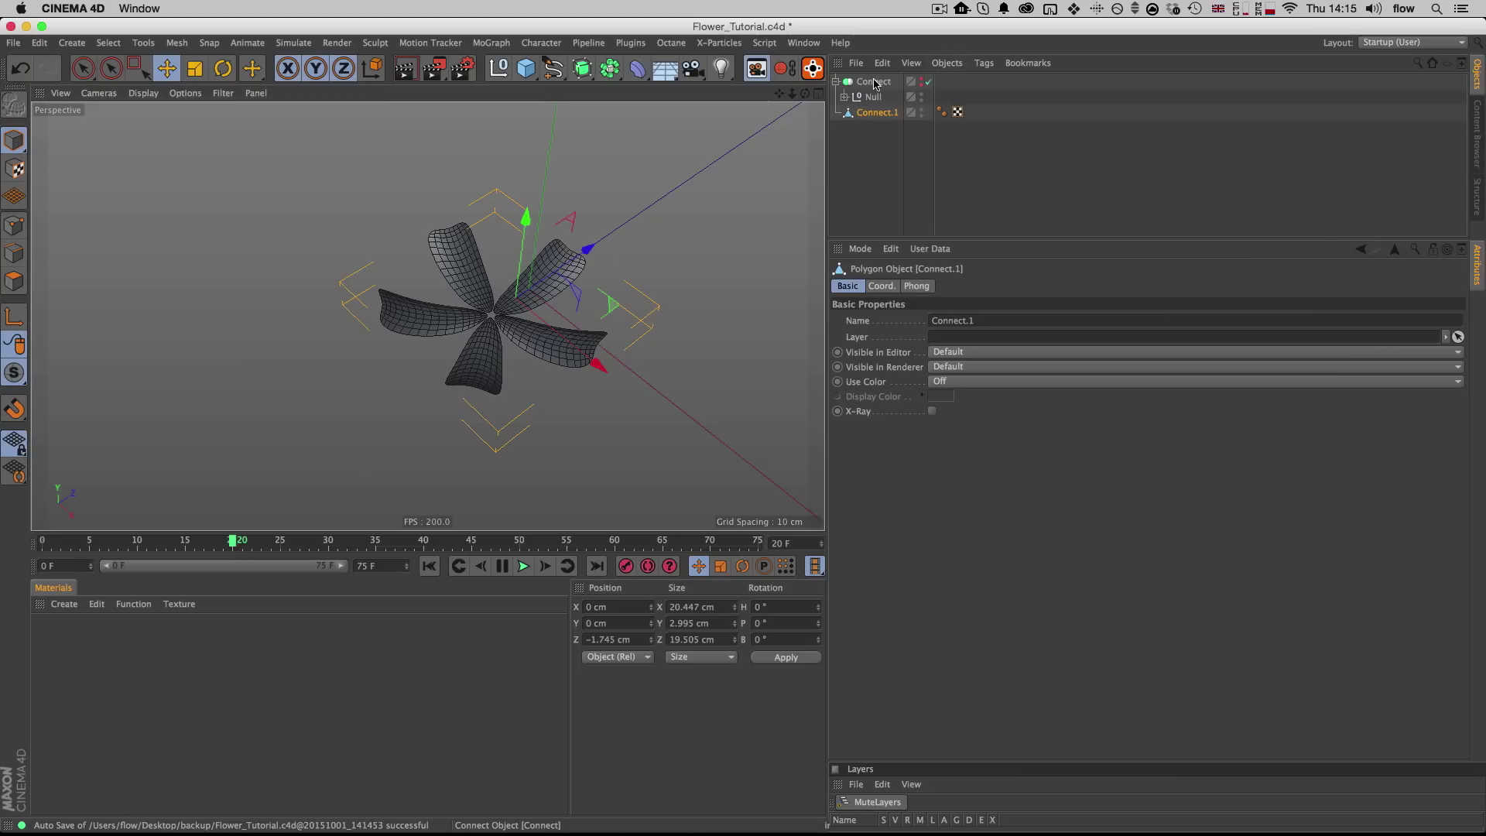
Step: Add a Pose Morph tag to the editable Connect.1 mesh
right_click(873, 119)
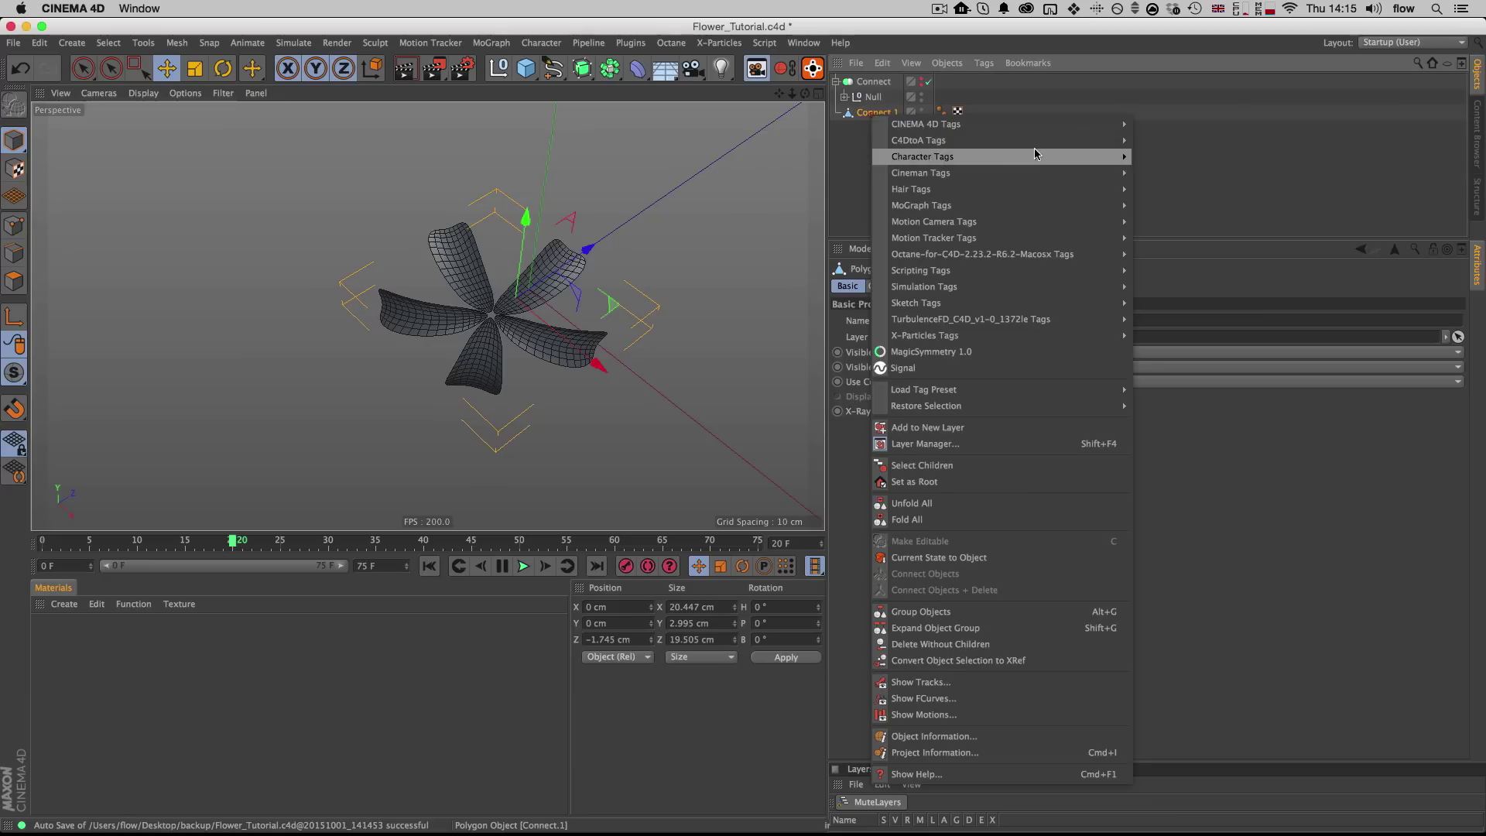
mouse_move(1018, 162)
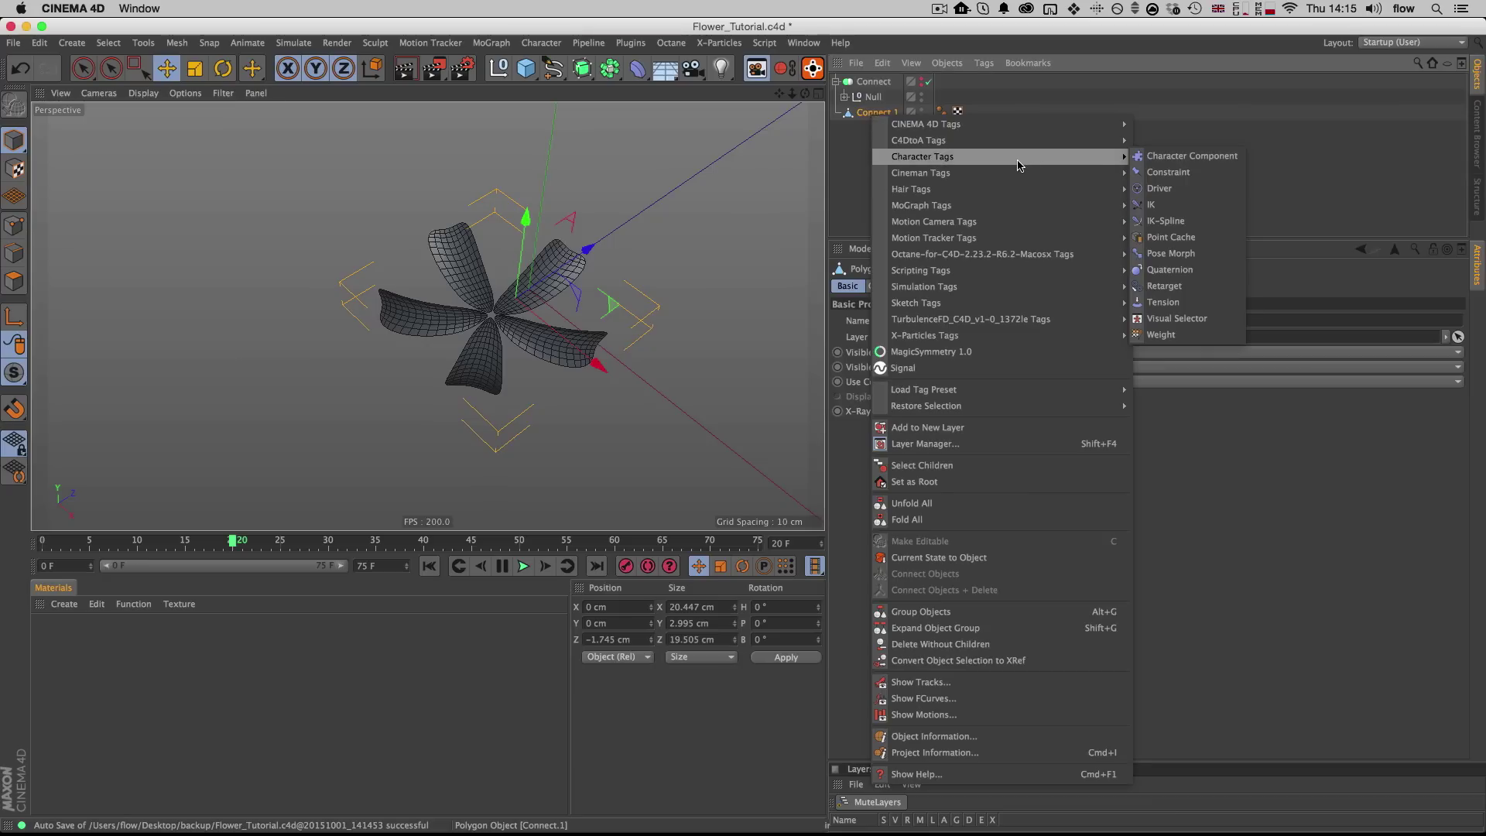
click(1189, 260)
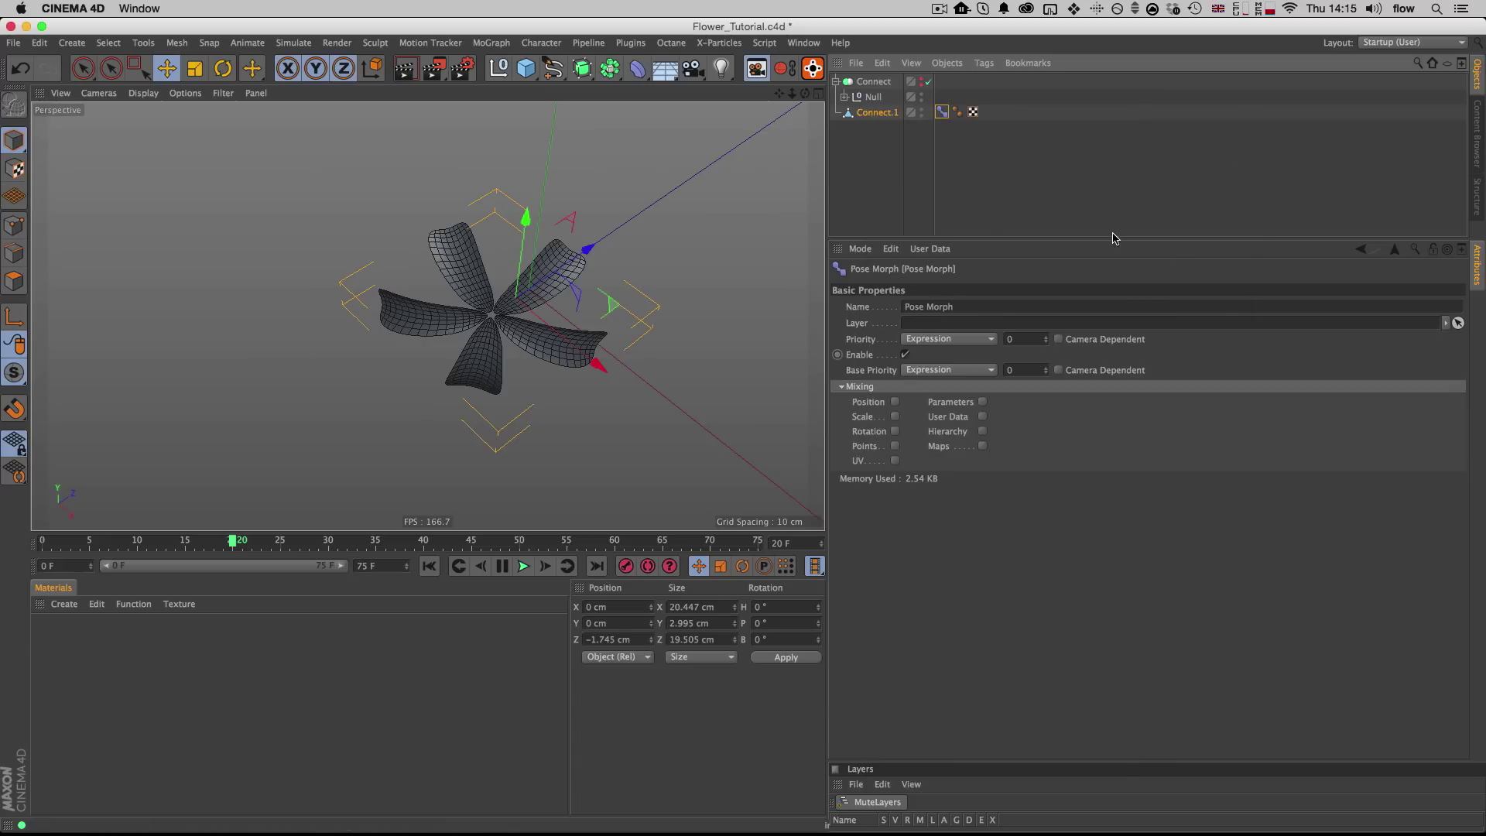
Step: Rename the editable Connect.1 mesh as "Flower Petals"
double_click(878, 113)
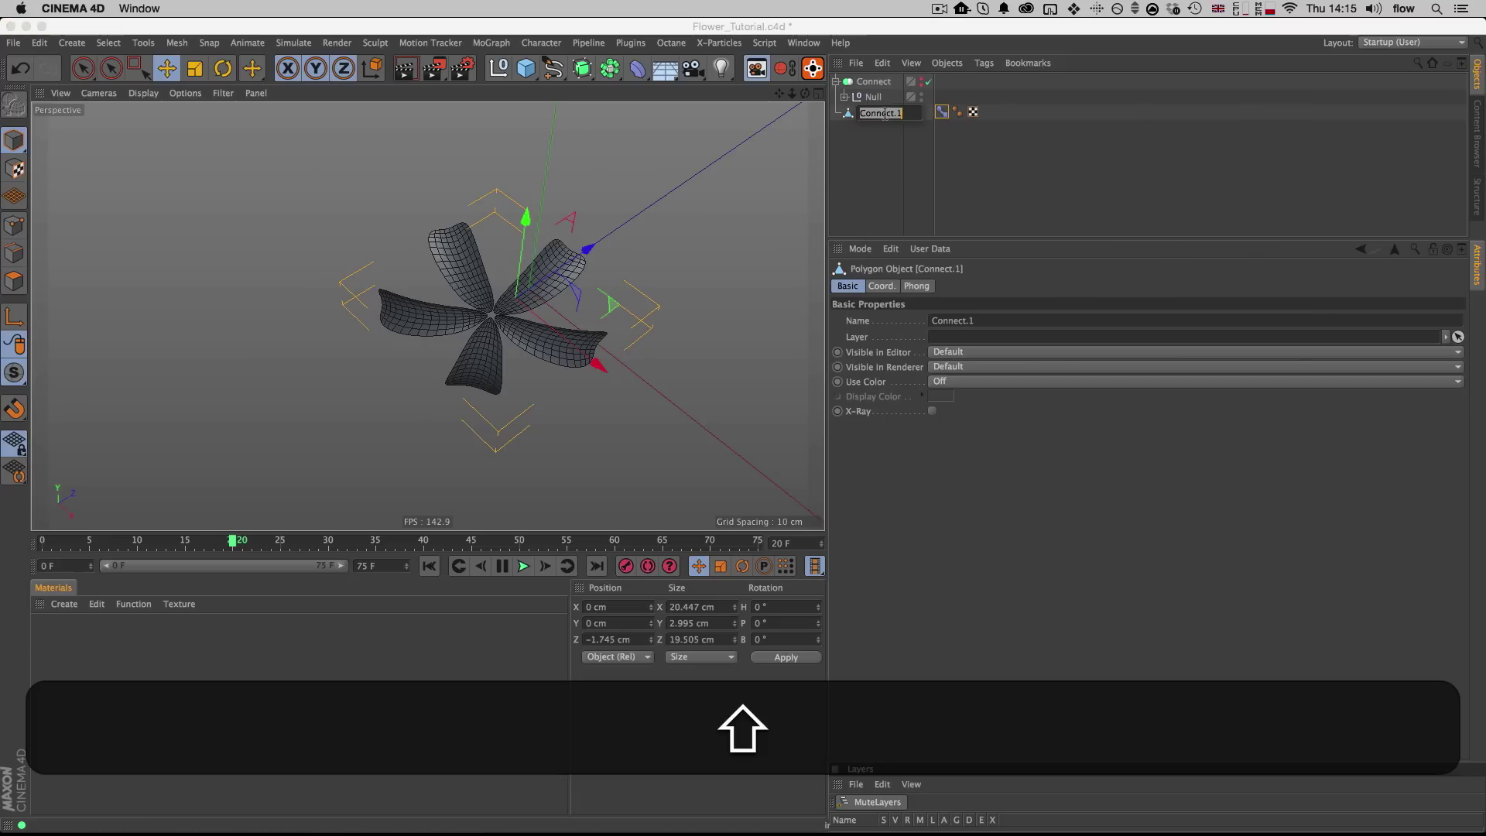
text(Flower P)
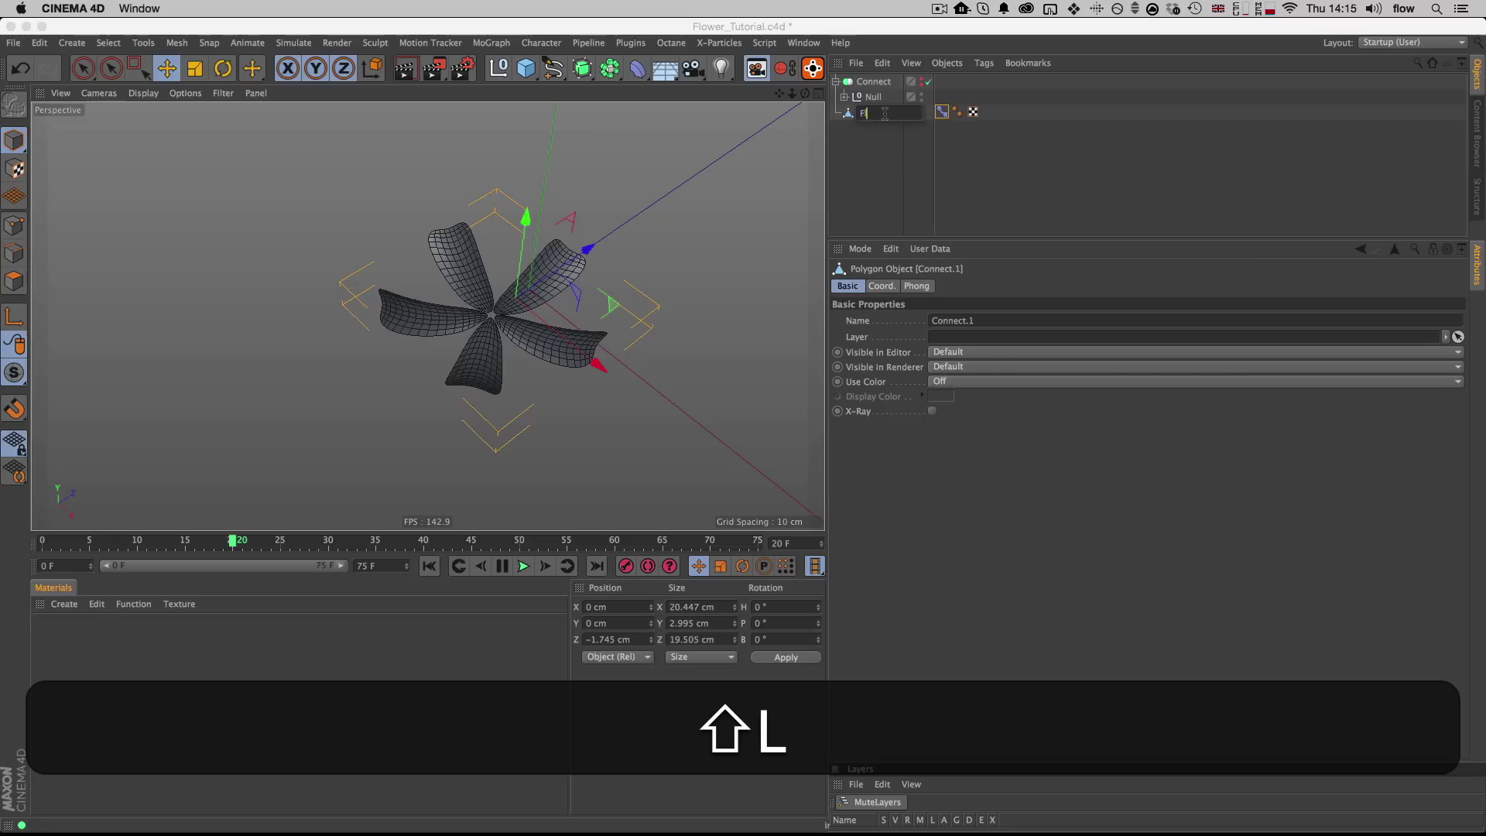
text(etals)
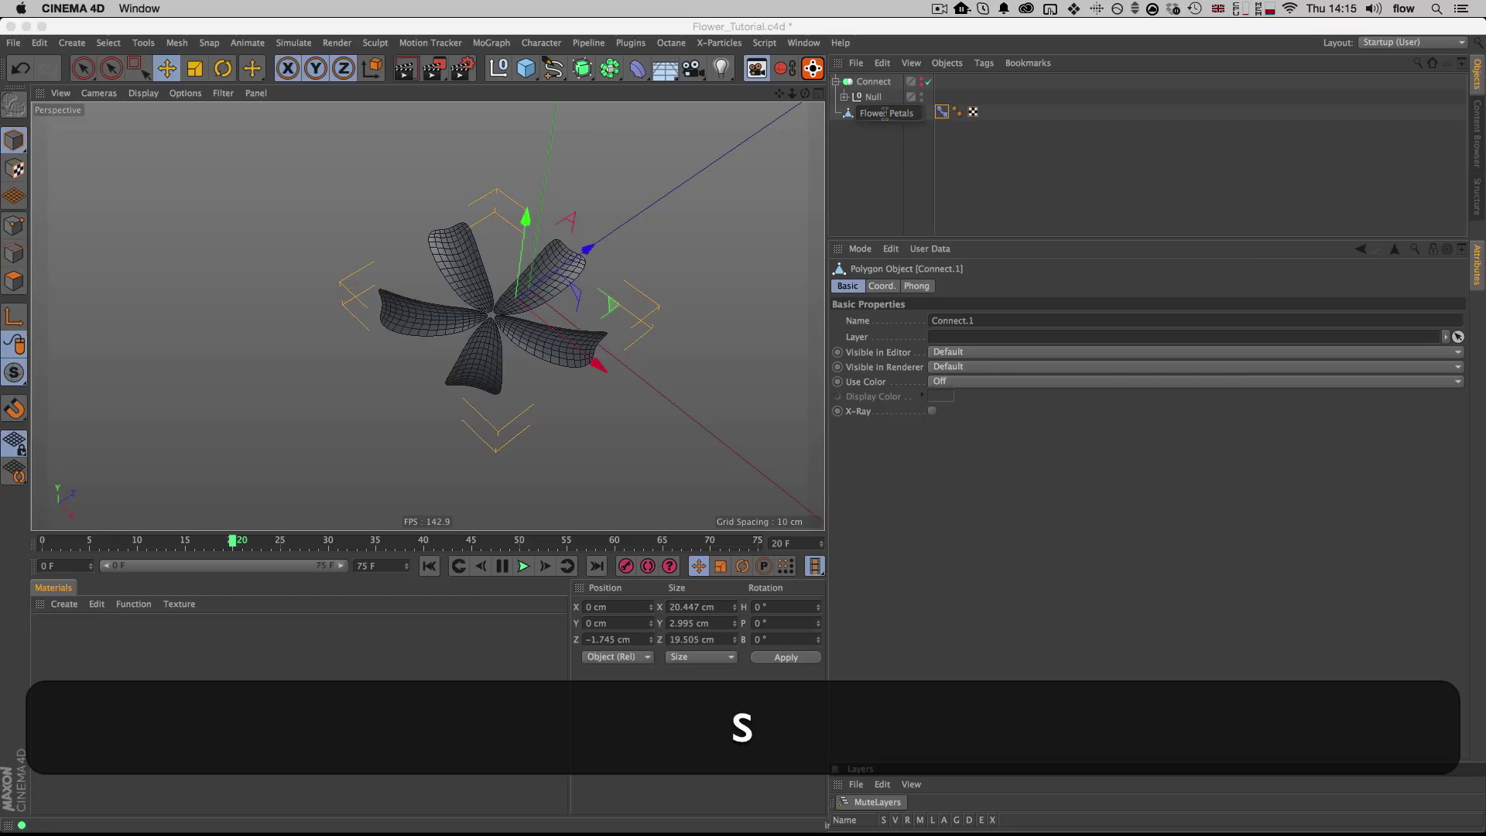
Step: Enable Points mixing in the Flower Petals mesh's Pose Morph tag and delete the Pose.0 pose
key(Return)
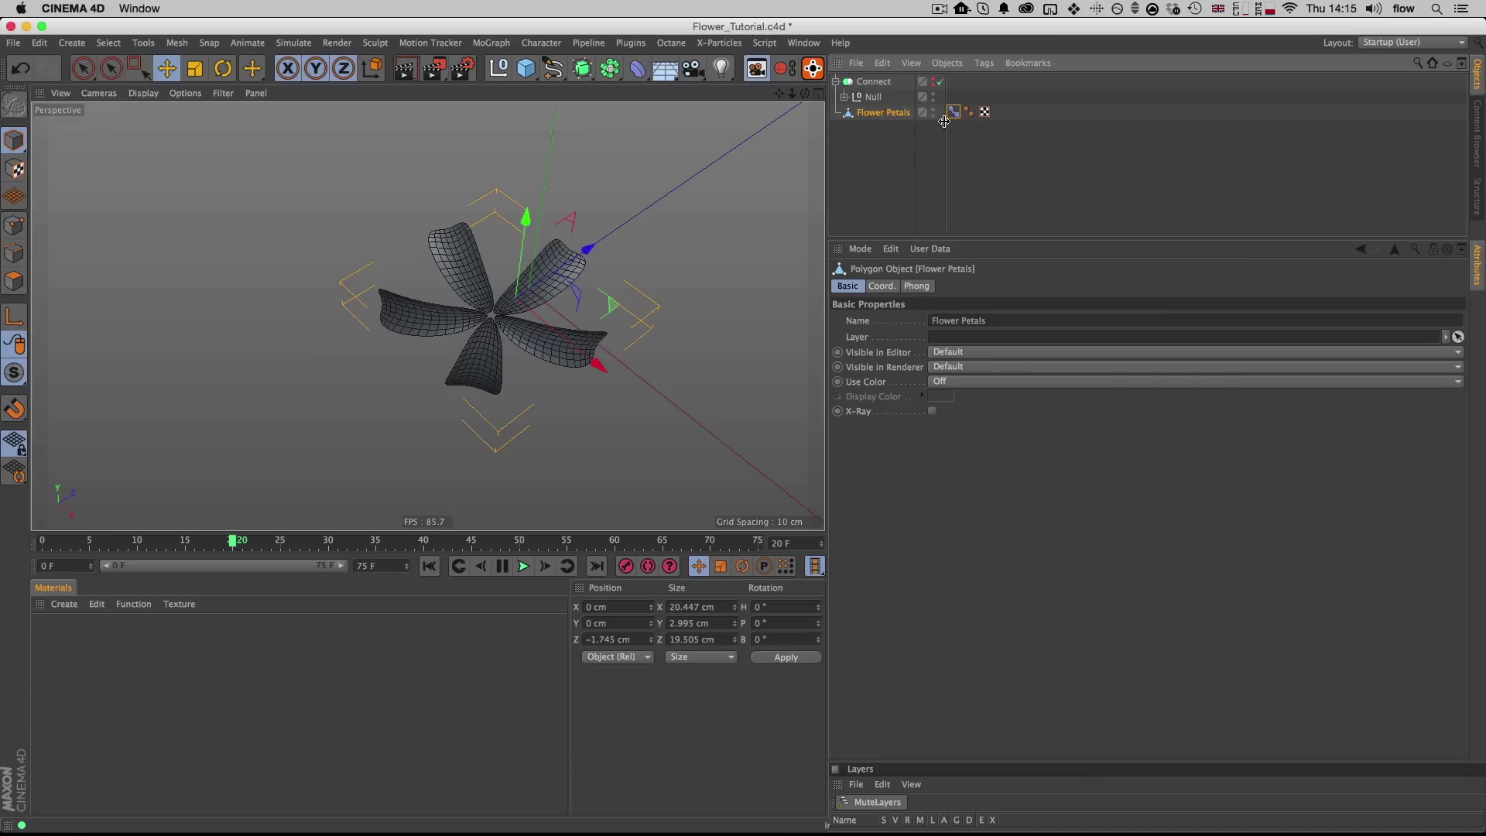
click(954, 113)
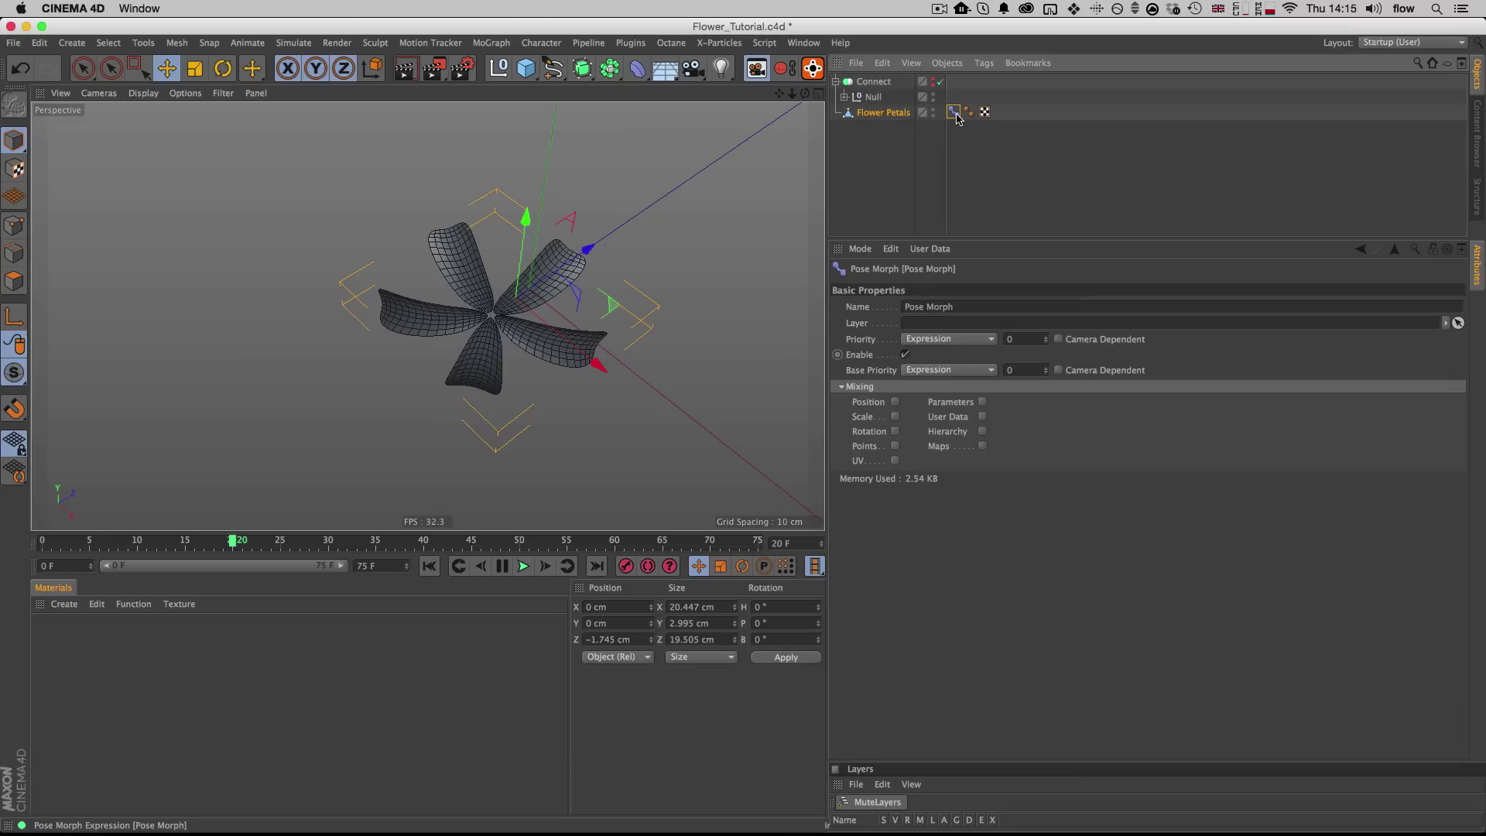
click(894, 446)
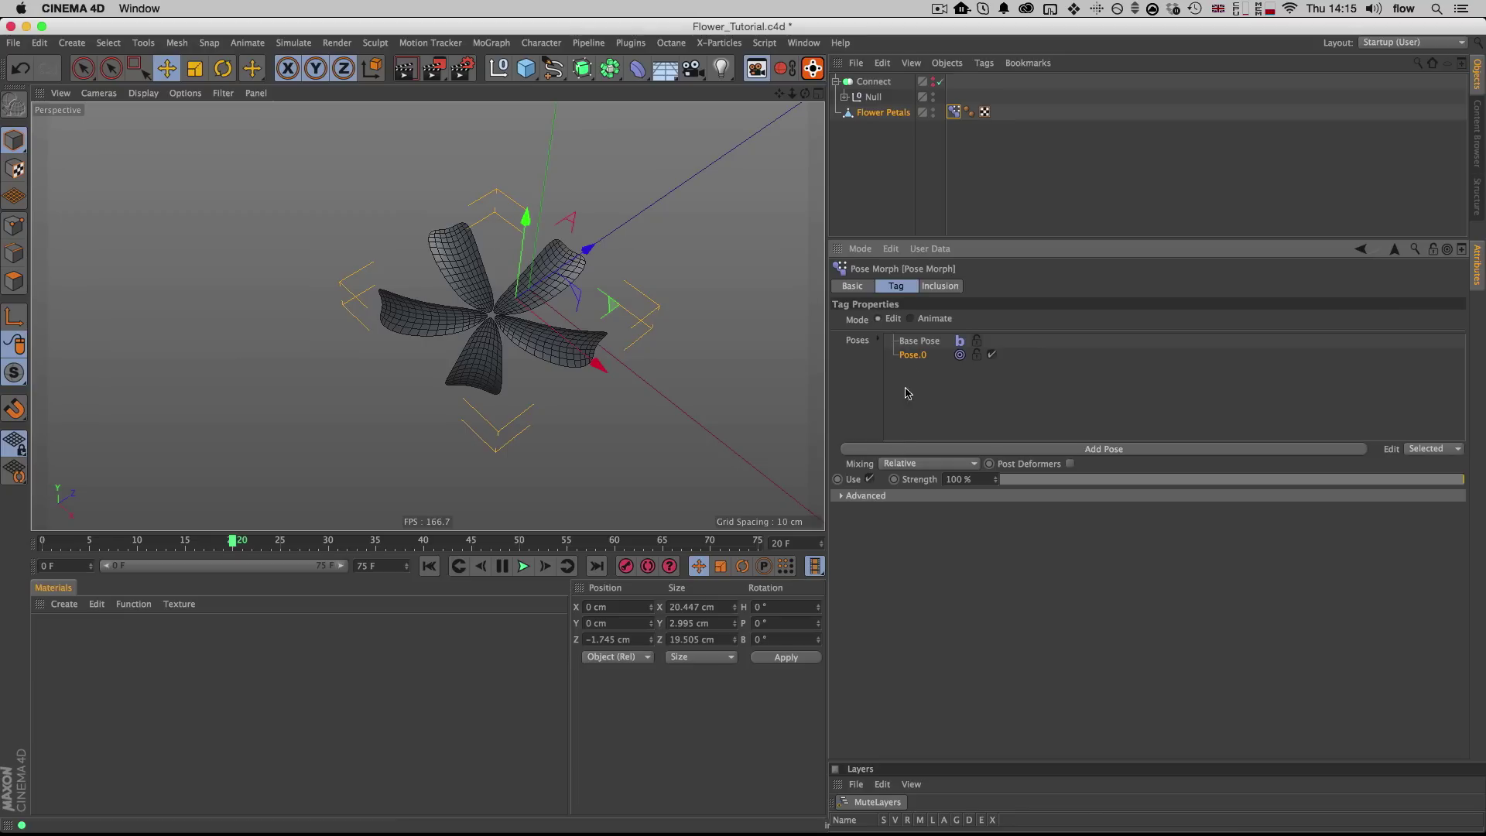
key(Delete)
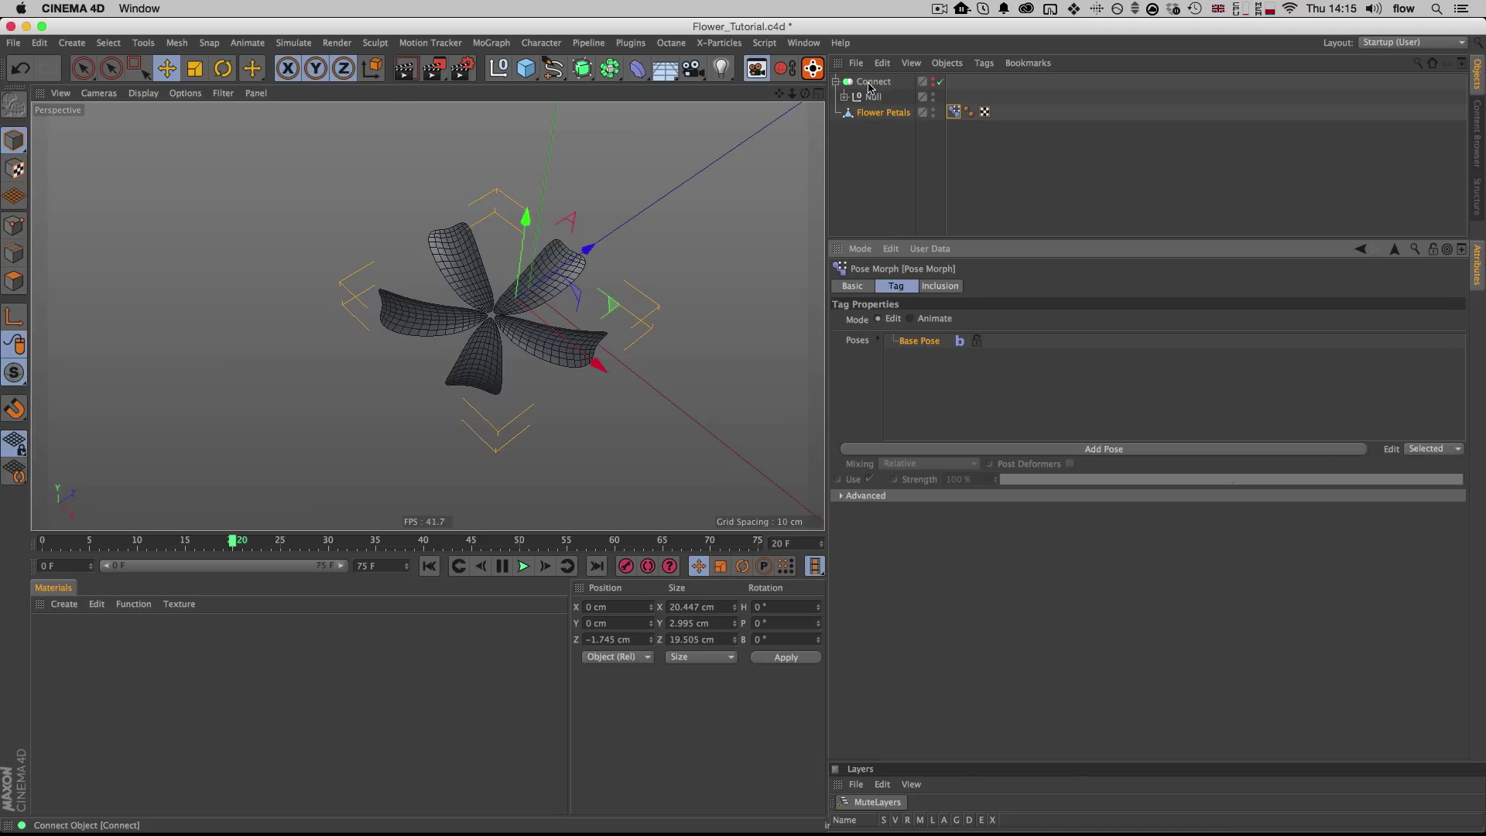
Step: Add the Connect object as an absolute morph target in the Pose Morph tag and play the animation from the start
drag(869, 82, 923, 370)
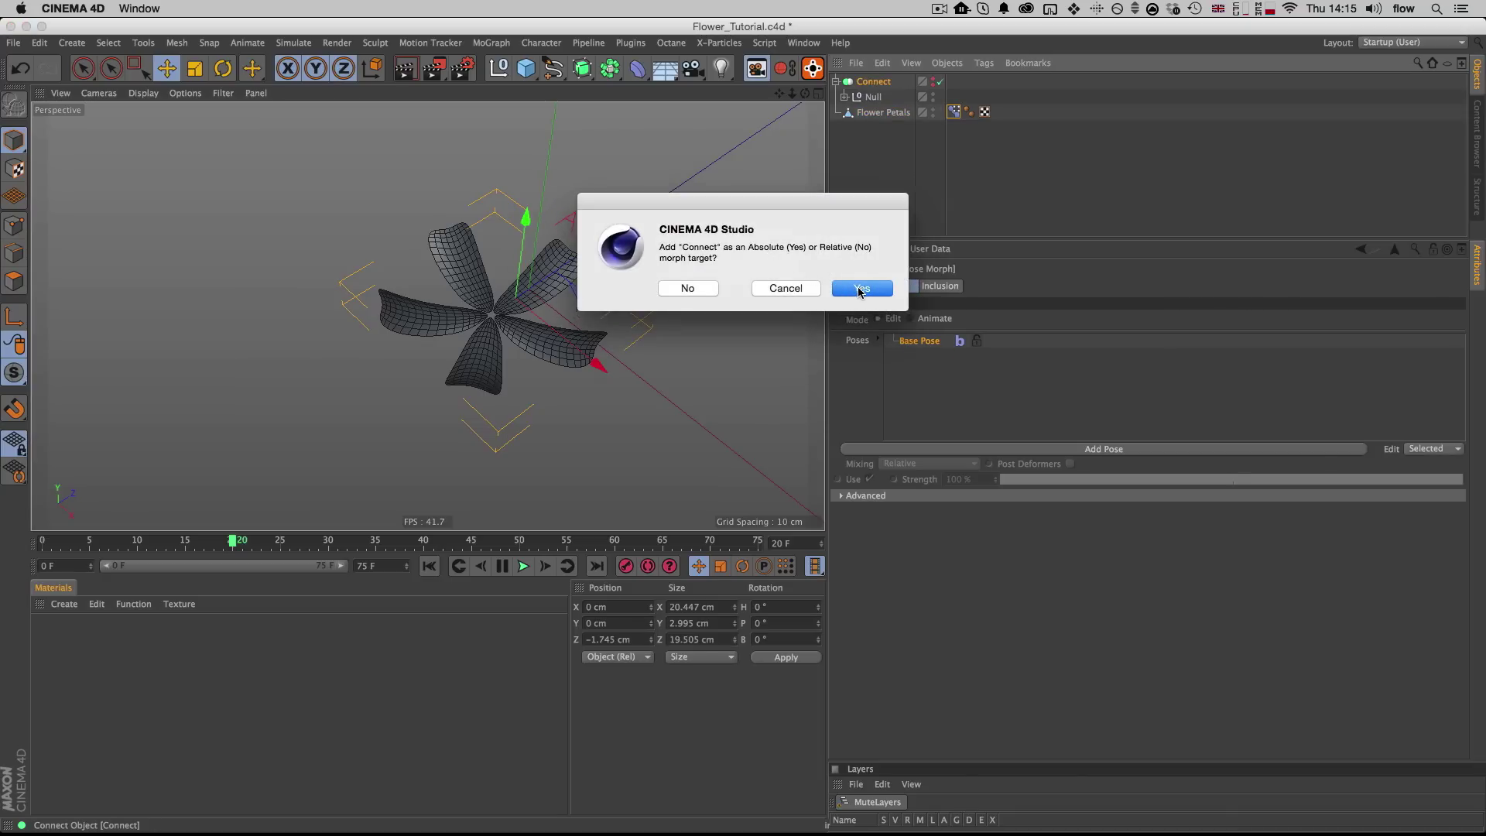
click(861, 289)
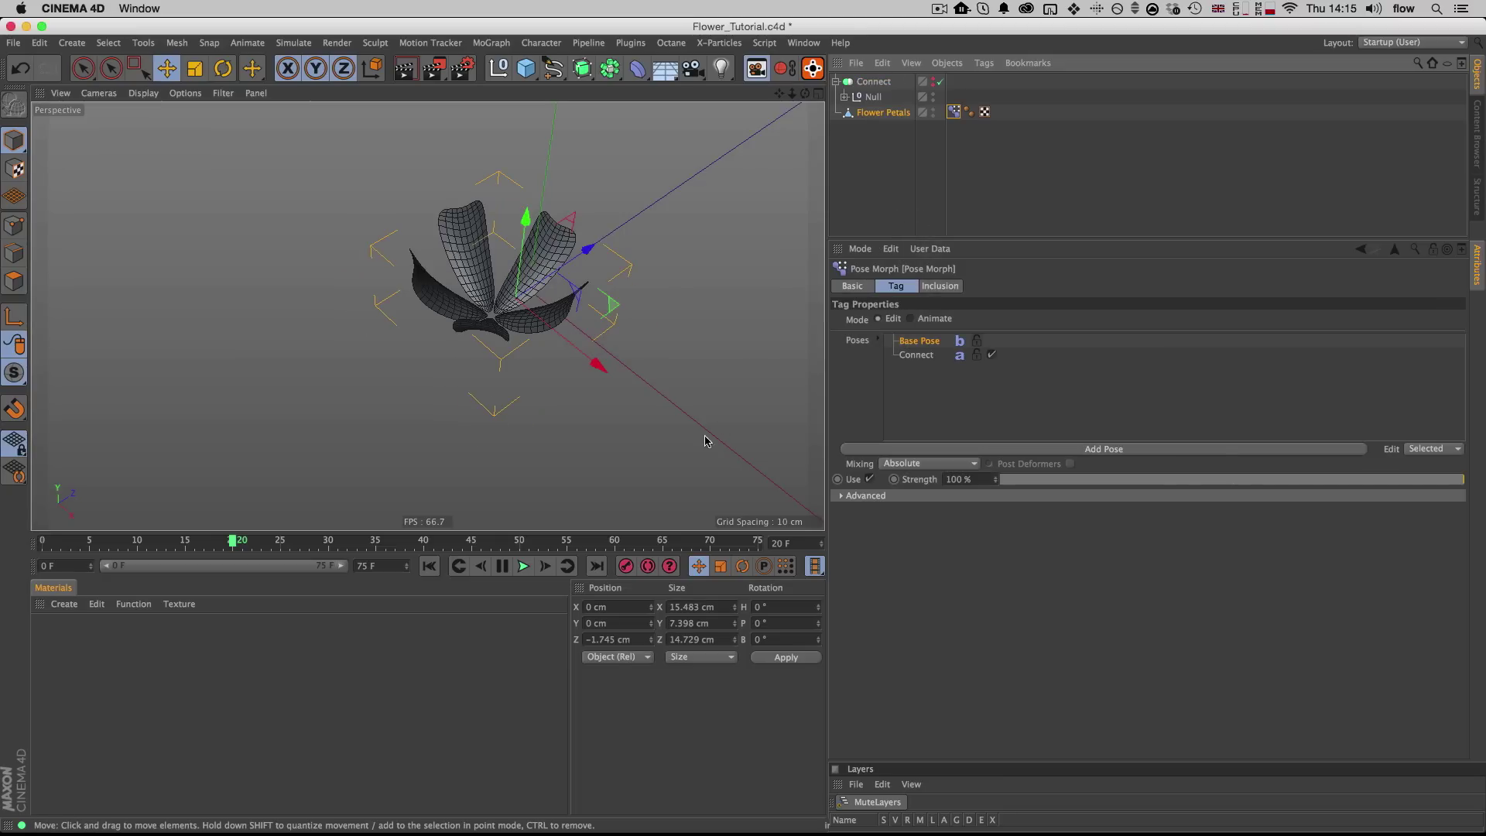
key(shift+f)
click(523, 565)
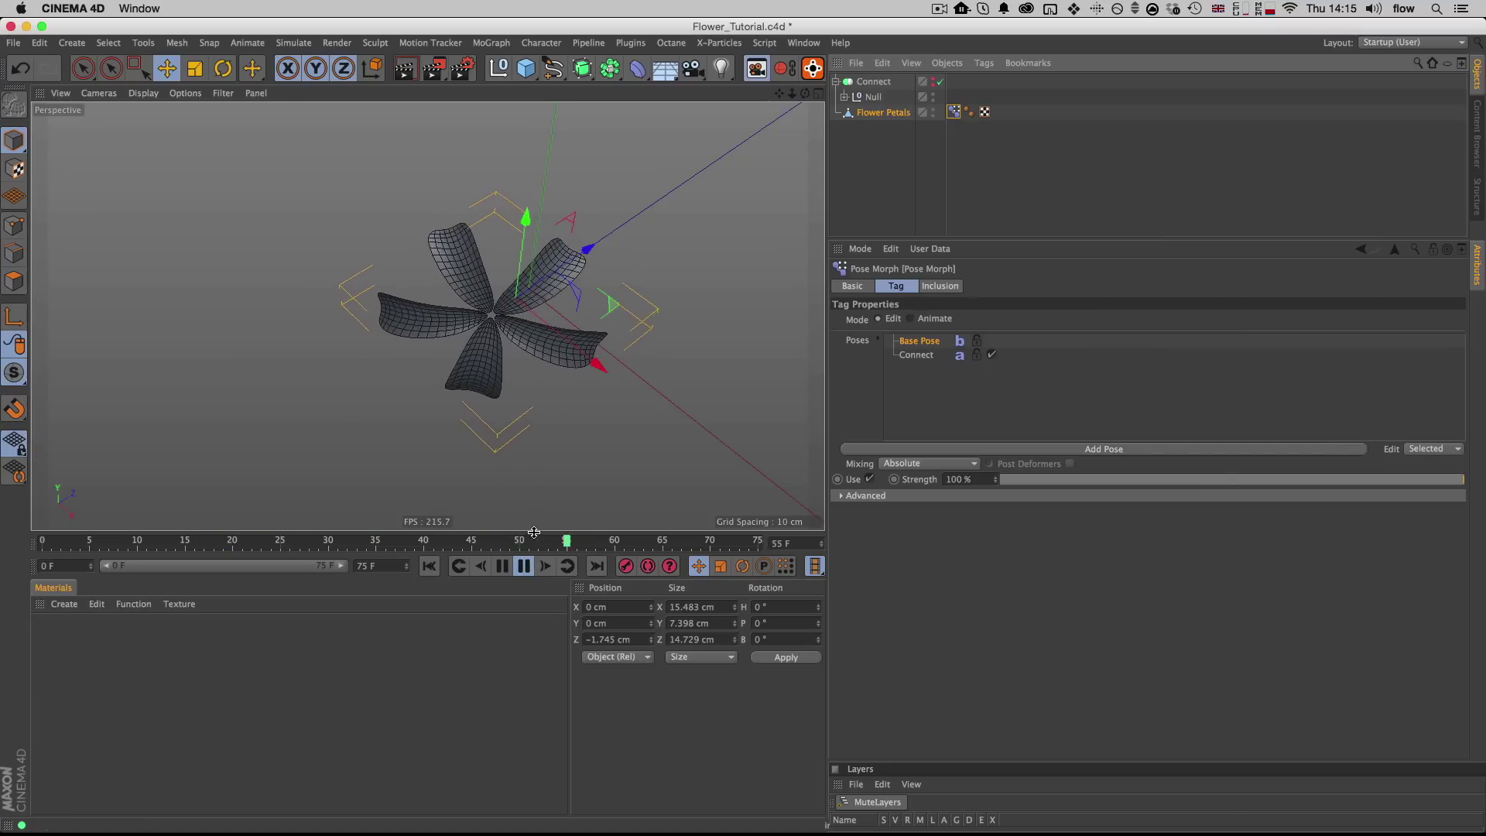
click(885, 113)
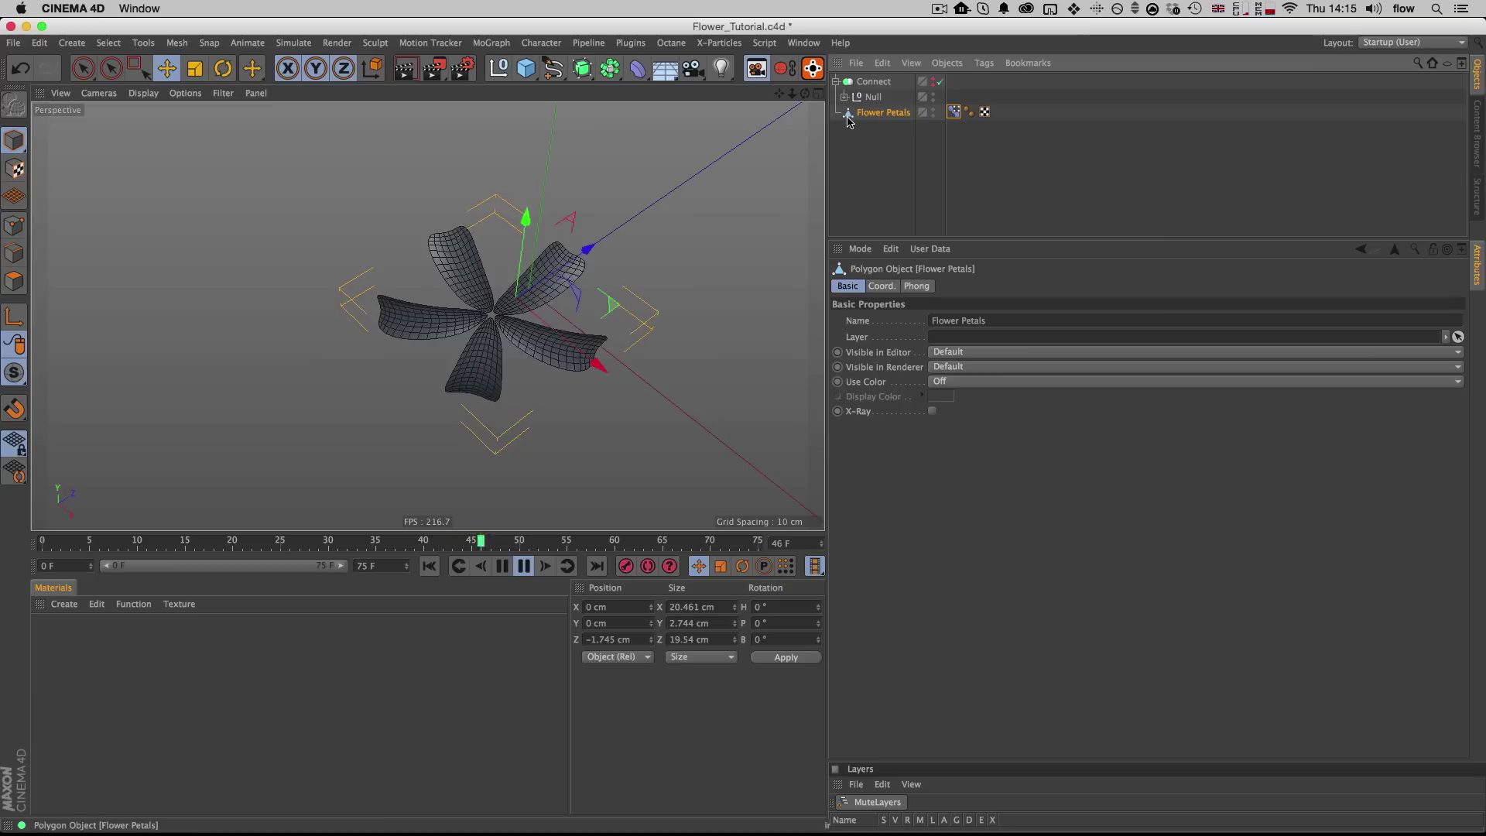
click(872, 82)
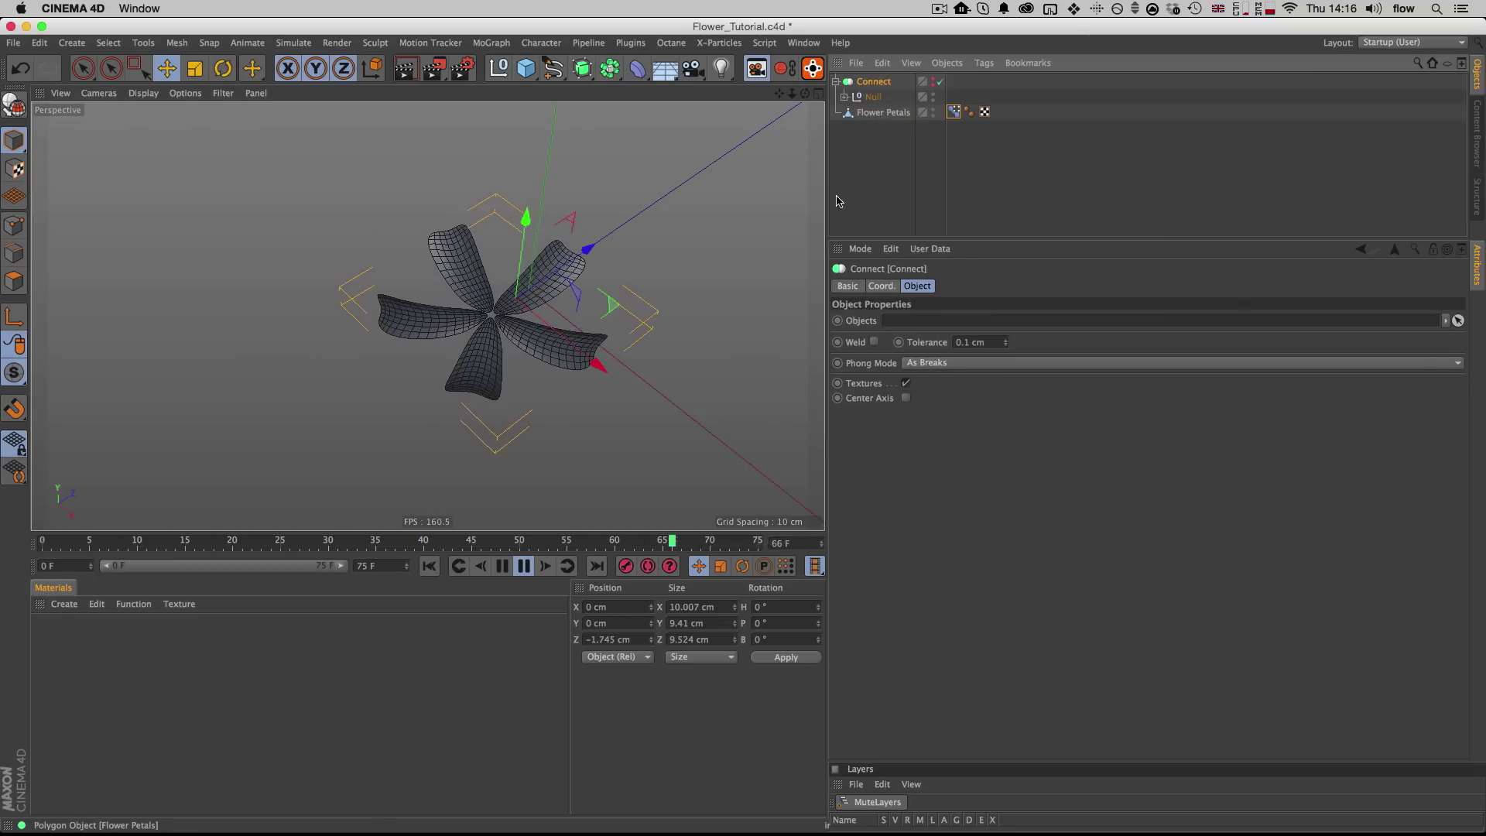
click(526, 567)
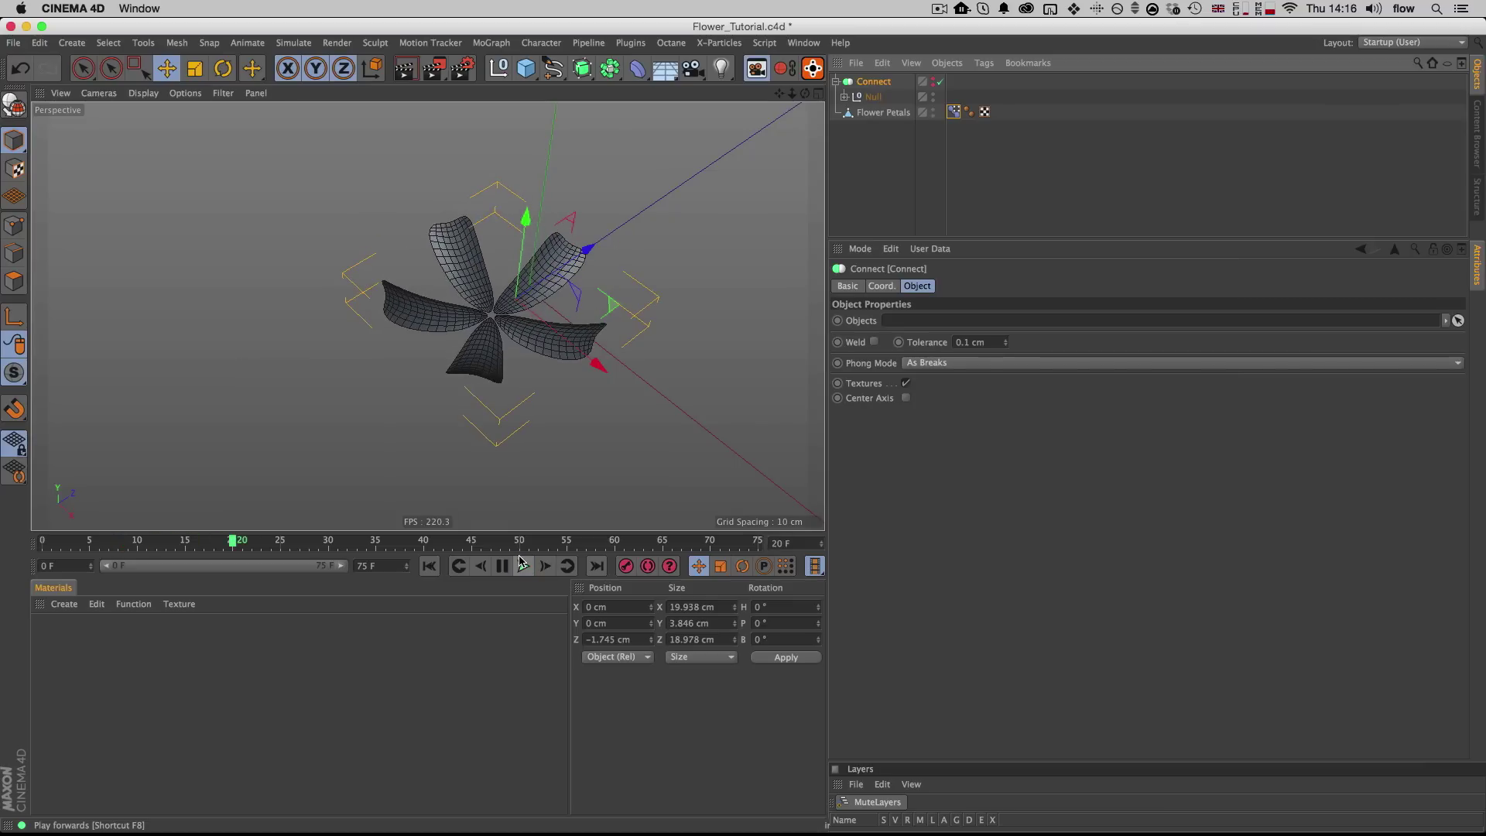
Step: Scrub the timeline around frame 20 to examine how the petals open
click(231, 543)
drag(204, 545, 222, 543)
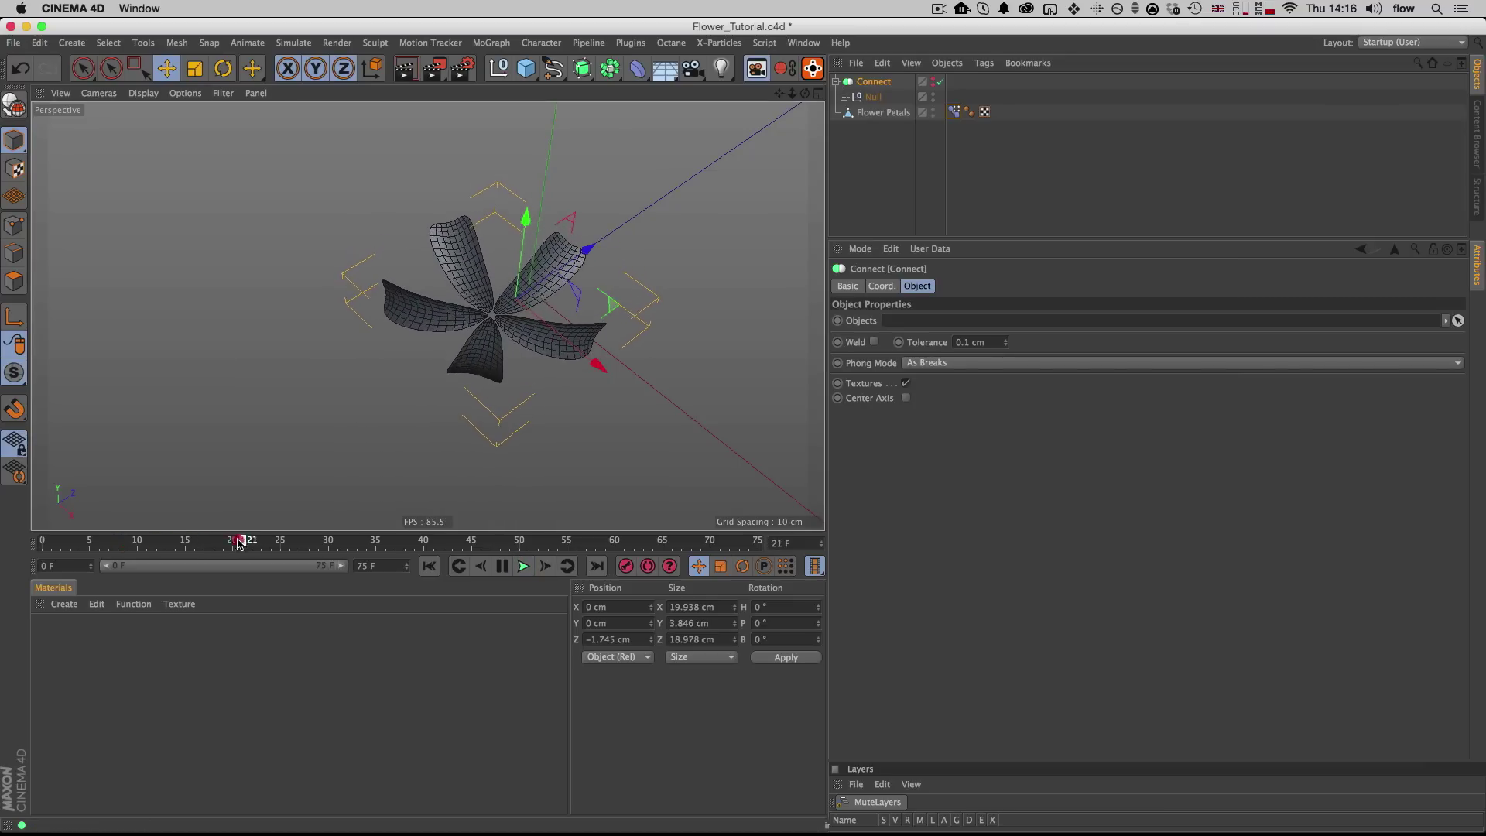
drag(236, 541, 281, 546)
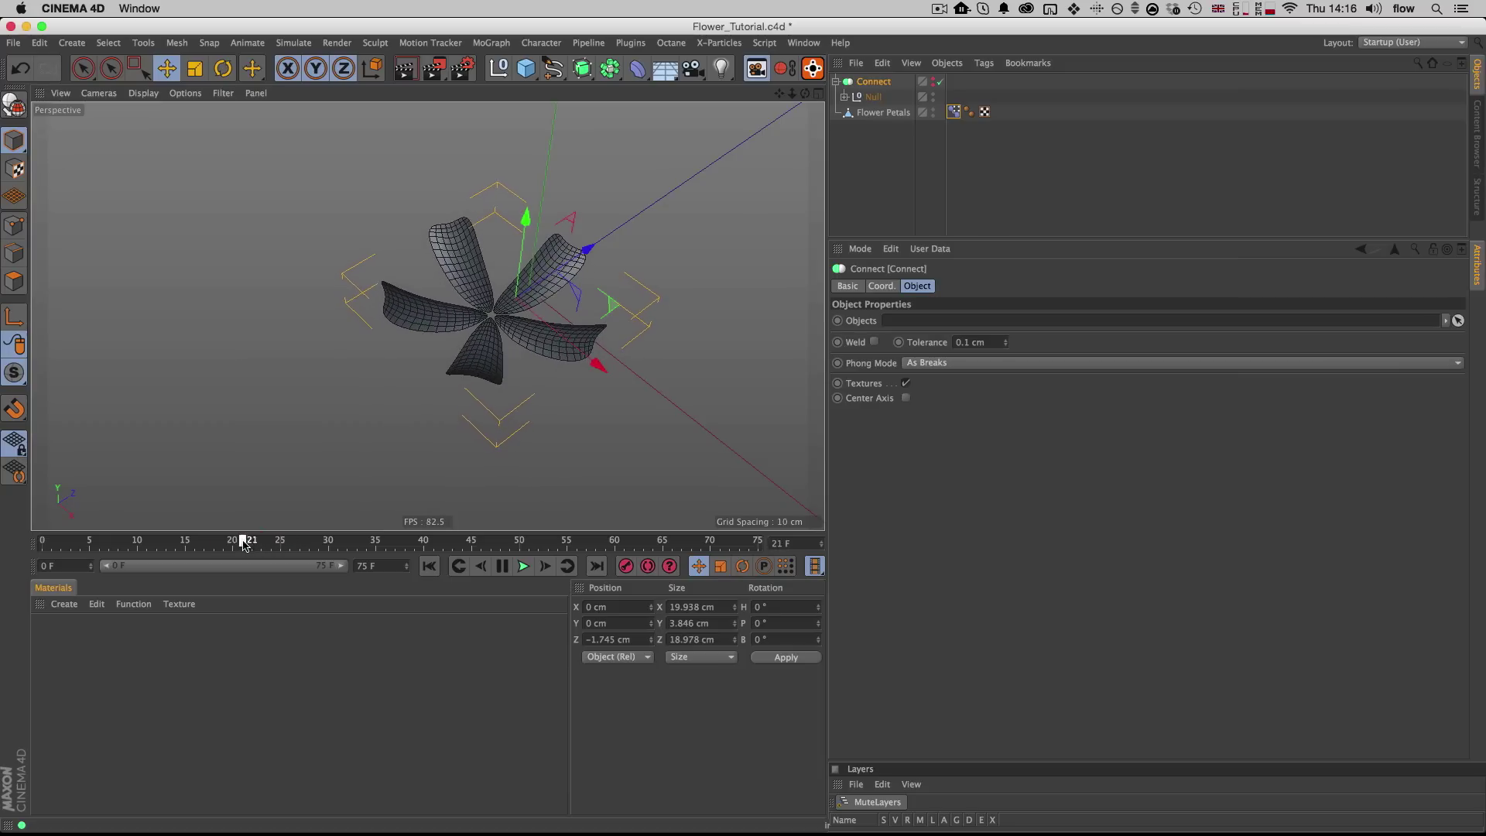
drag(255, 542, 252, 542)
Step: Add a Point Cache tag to Flower Petals, store its state and calculate the cache
right_click(868, 116)
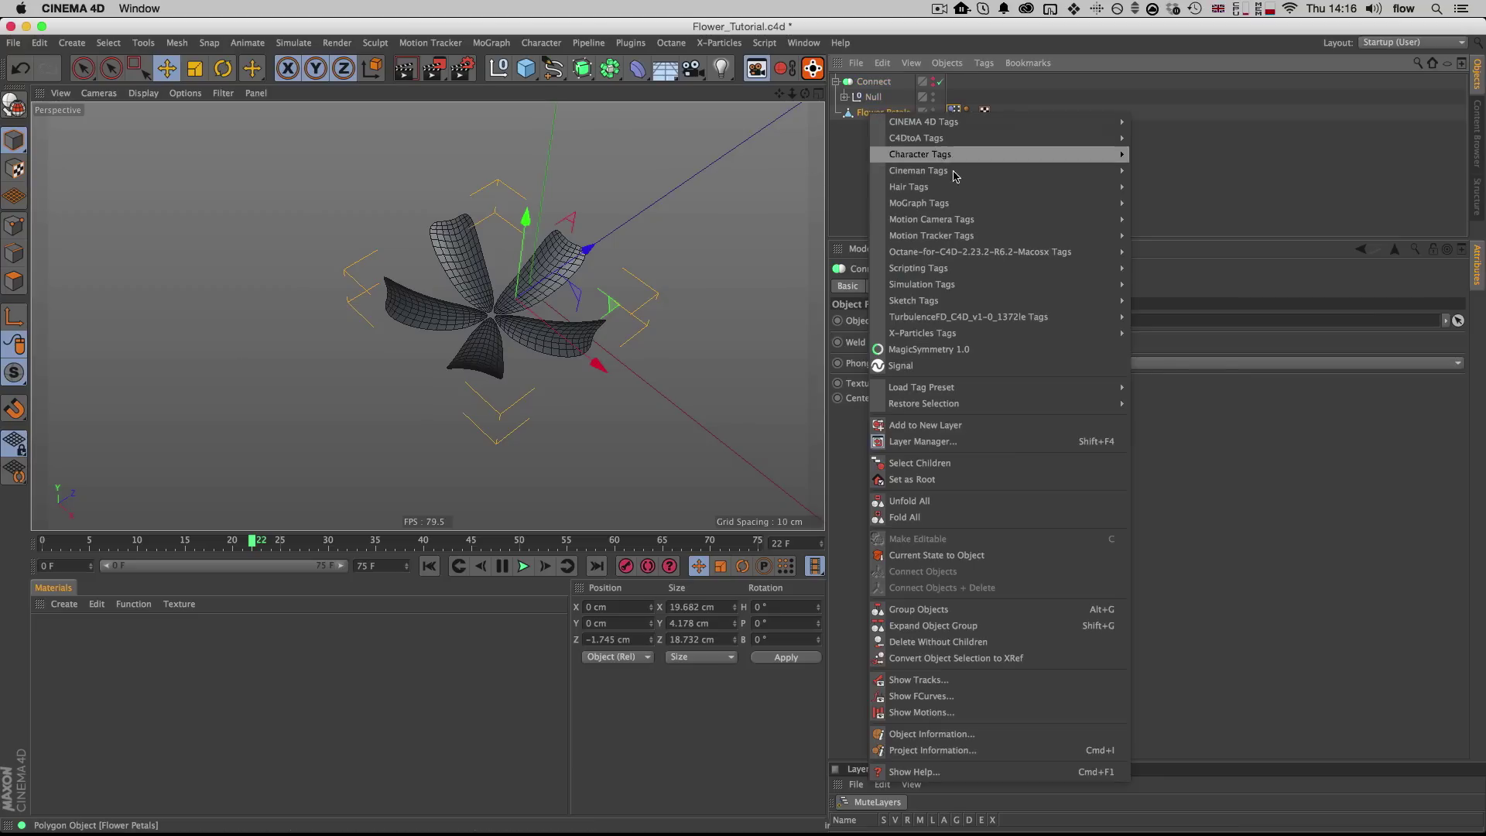
mouse_move(1005, 153)
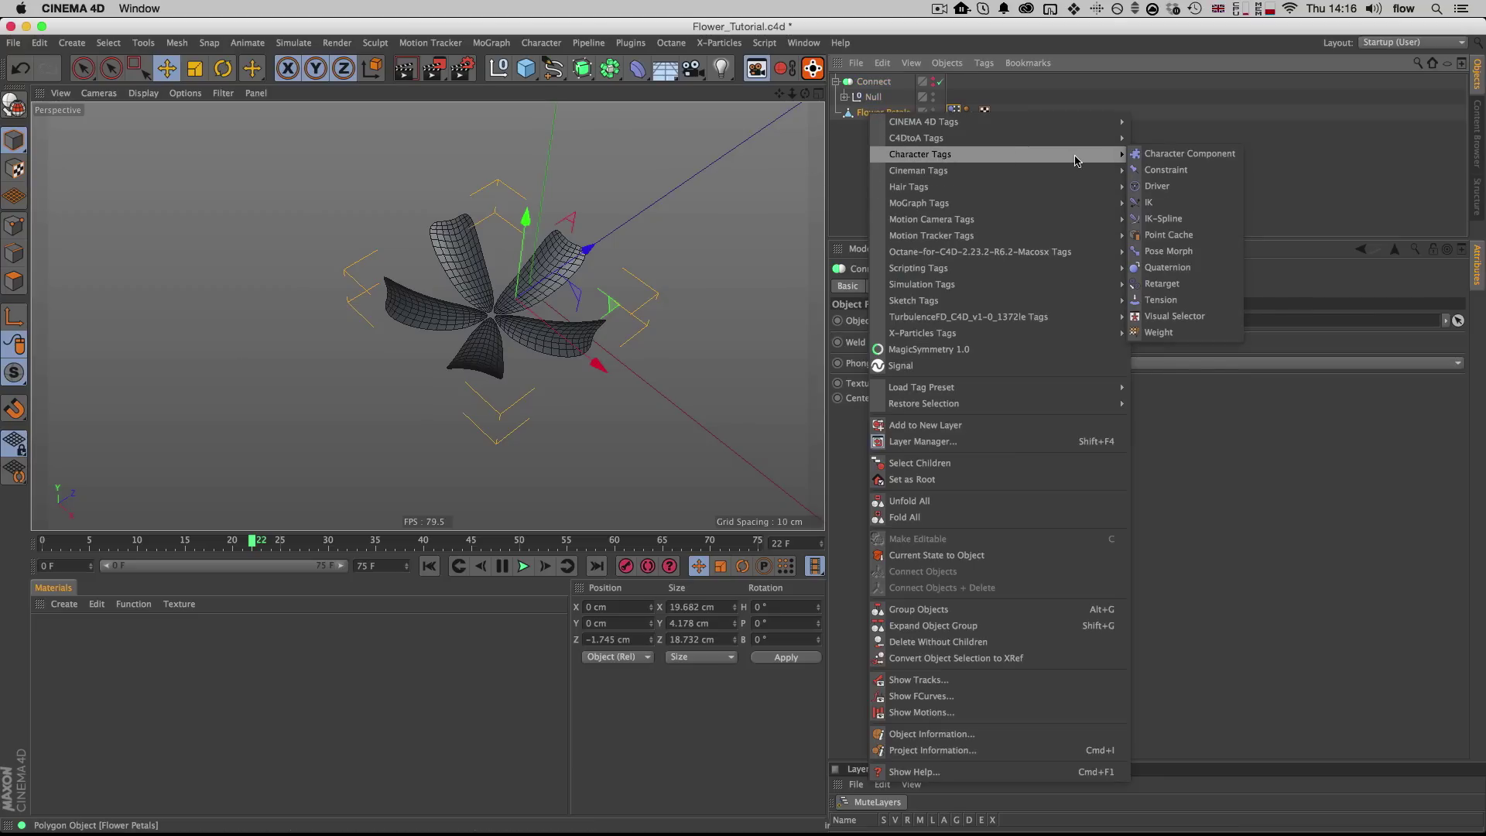
click(1192, 235)
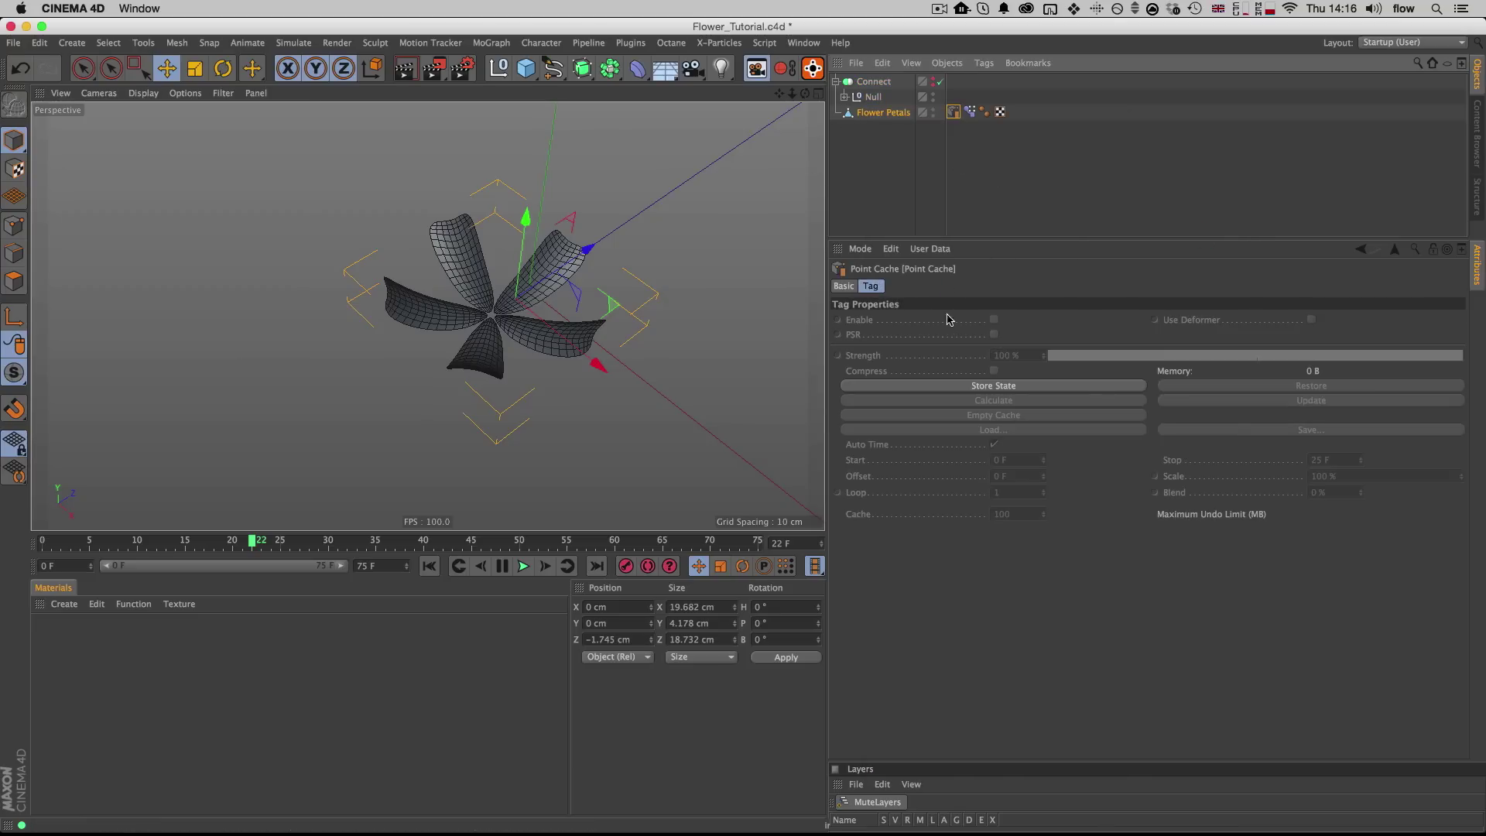
click(1008, 386)
click(993, 400)
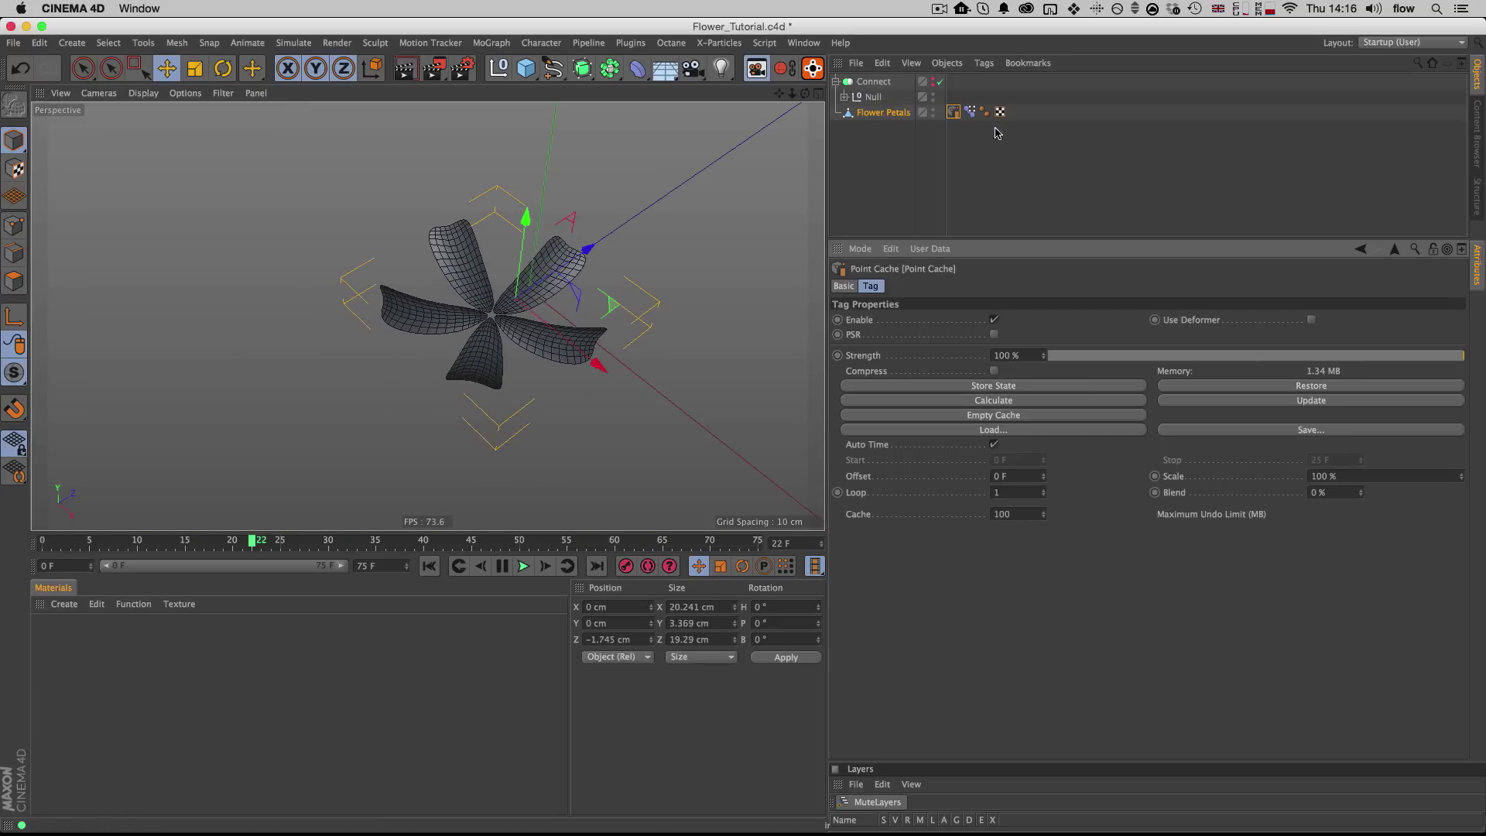
Step: Delete the Pose Morph tag from Flower Petals and play the cached animation from the start to check it
click(970, 112)
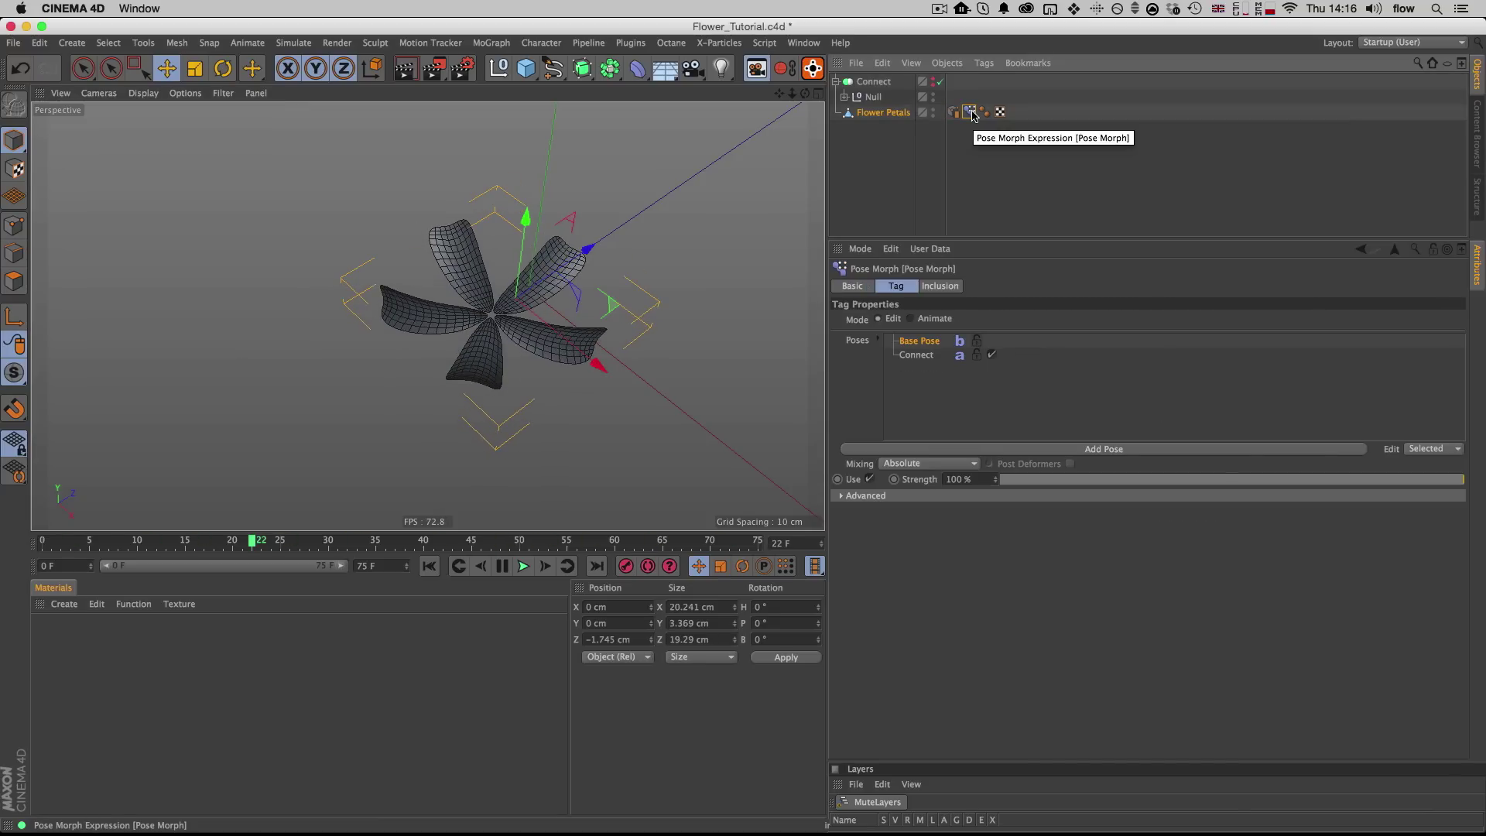
key(Delete)
drag(539, 534, 447, 525)
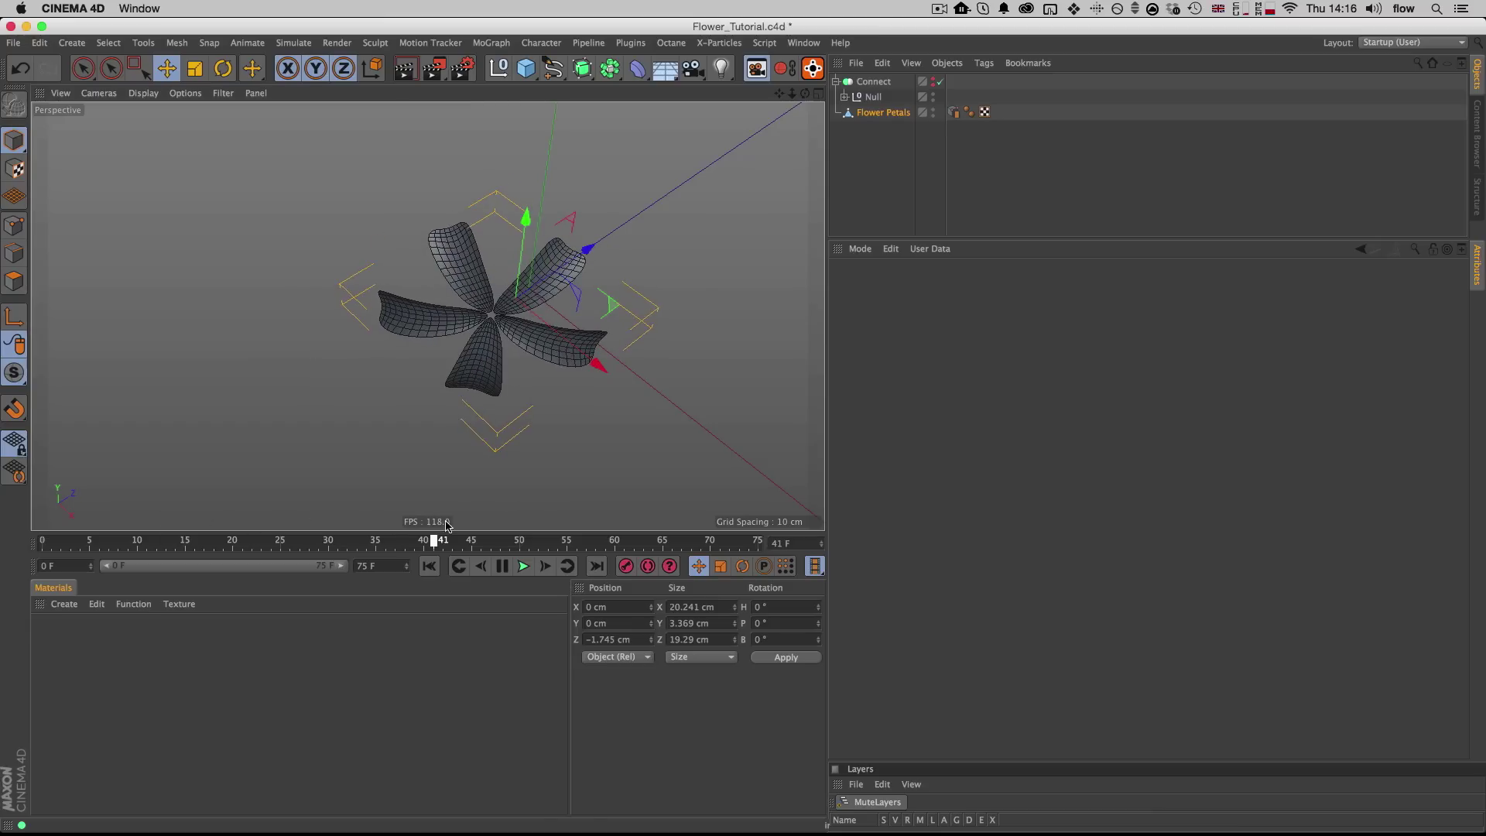
key(shift+f)
click(523, 566)
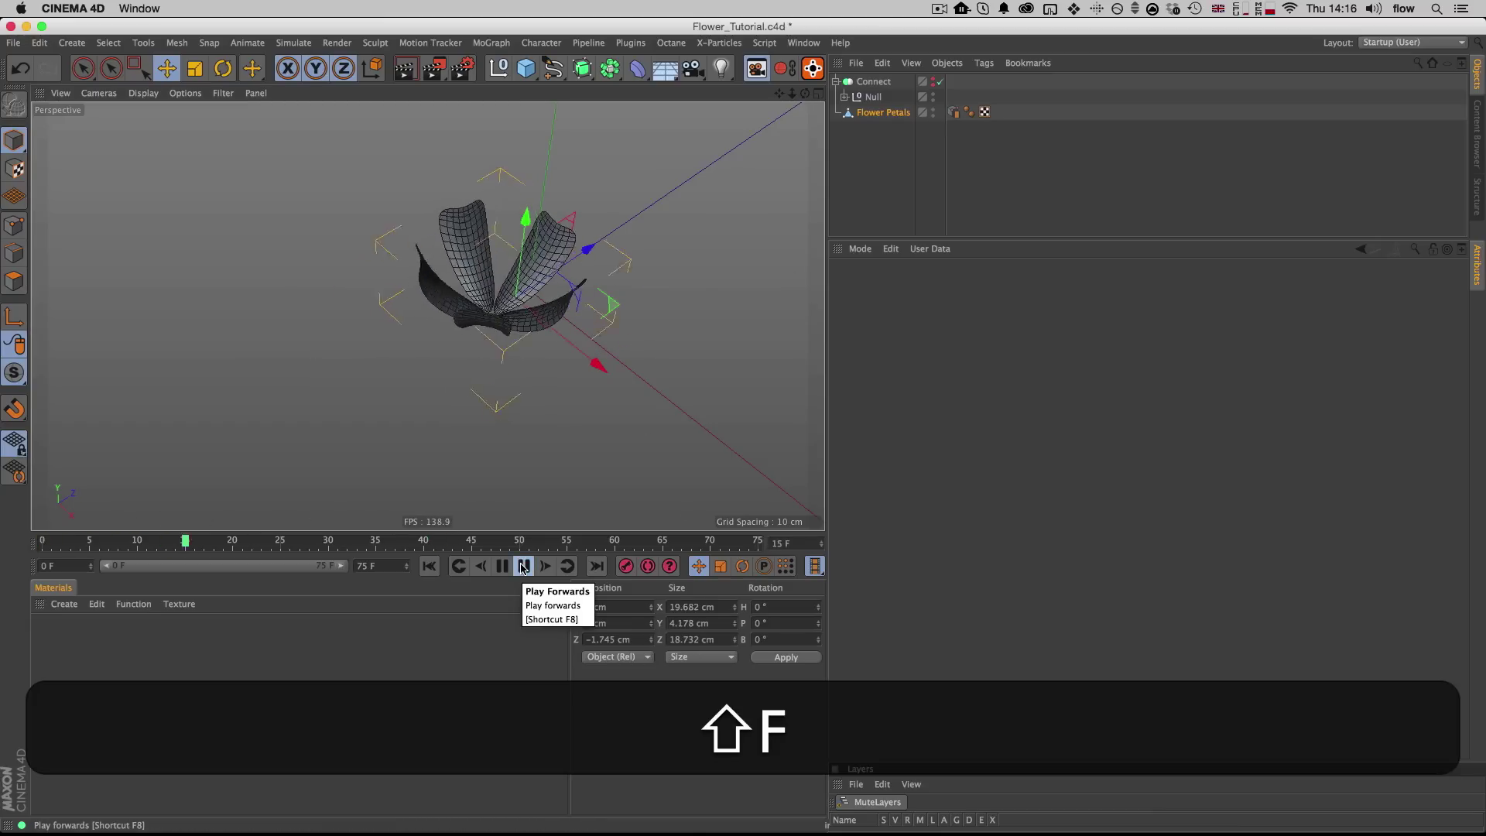
click(523, 566)
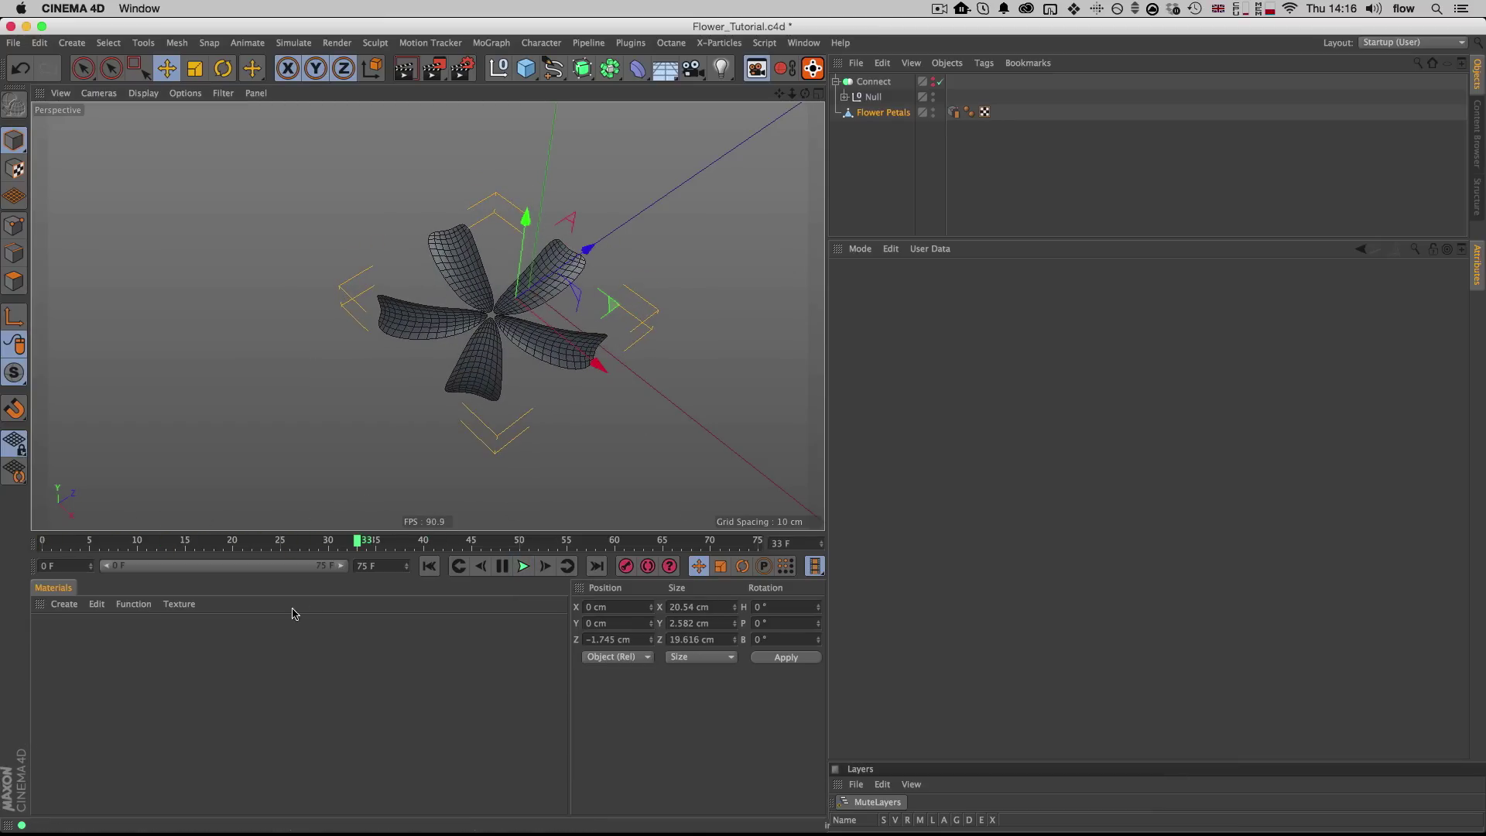
Step: Create a new material with only the Luminance channel enabled, turning off Color and Reflectance
double_click(128, 647)
double_click(43, 623)
click(292, 302)
click(312, 299)
click(311, 328)
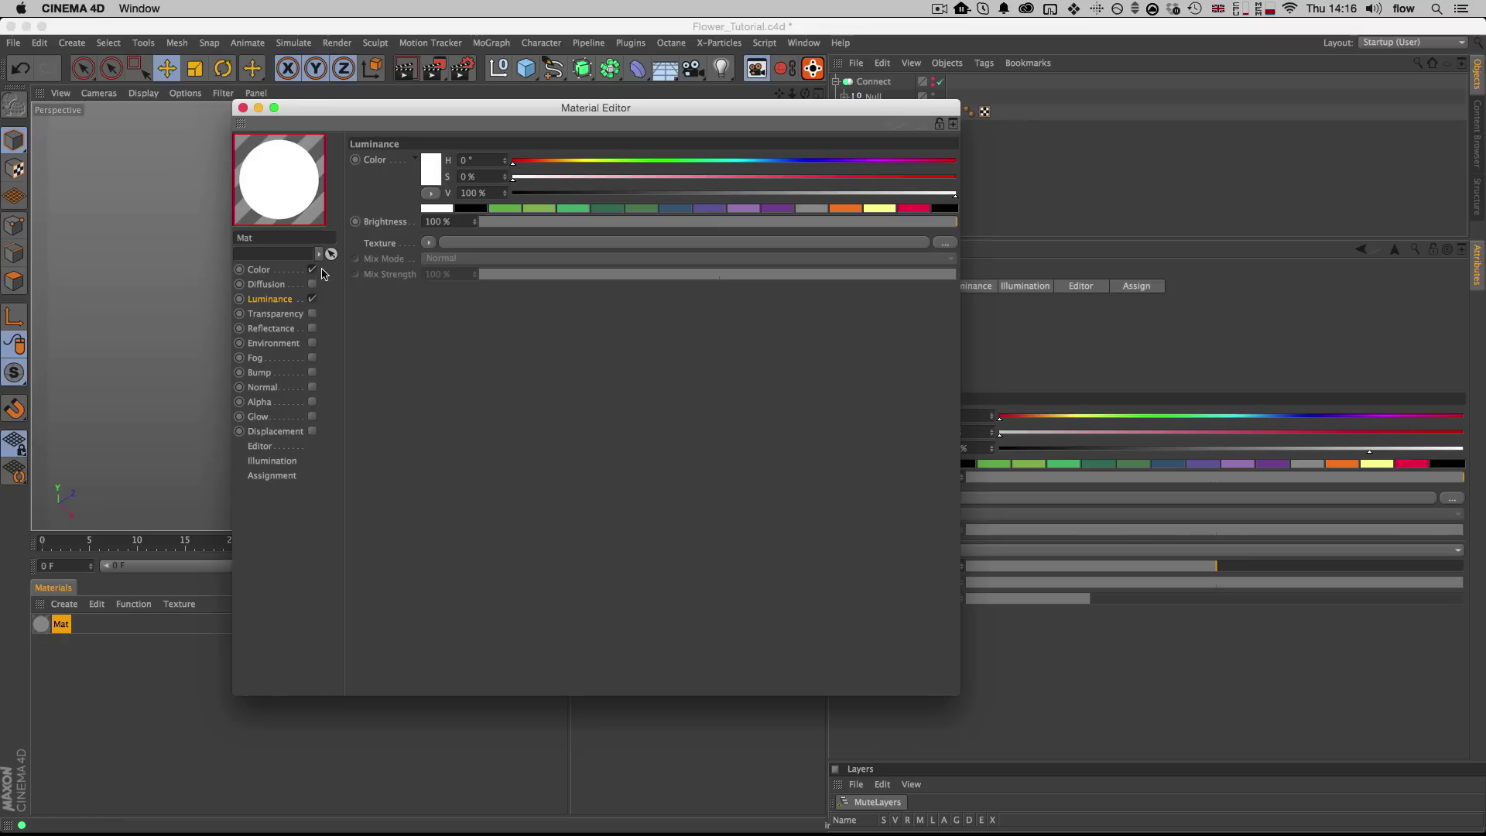
click(312, 269)
Step: Load a Gradient shader into the luminance texture and set its type to 2D - Circular
click(428, 244)
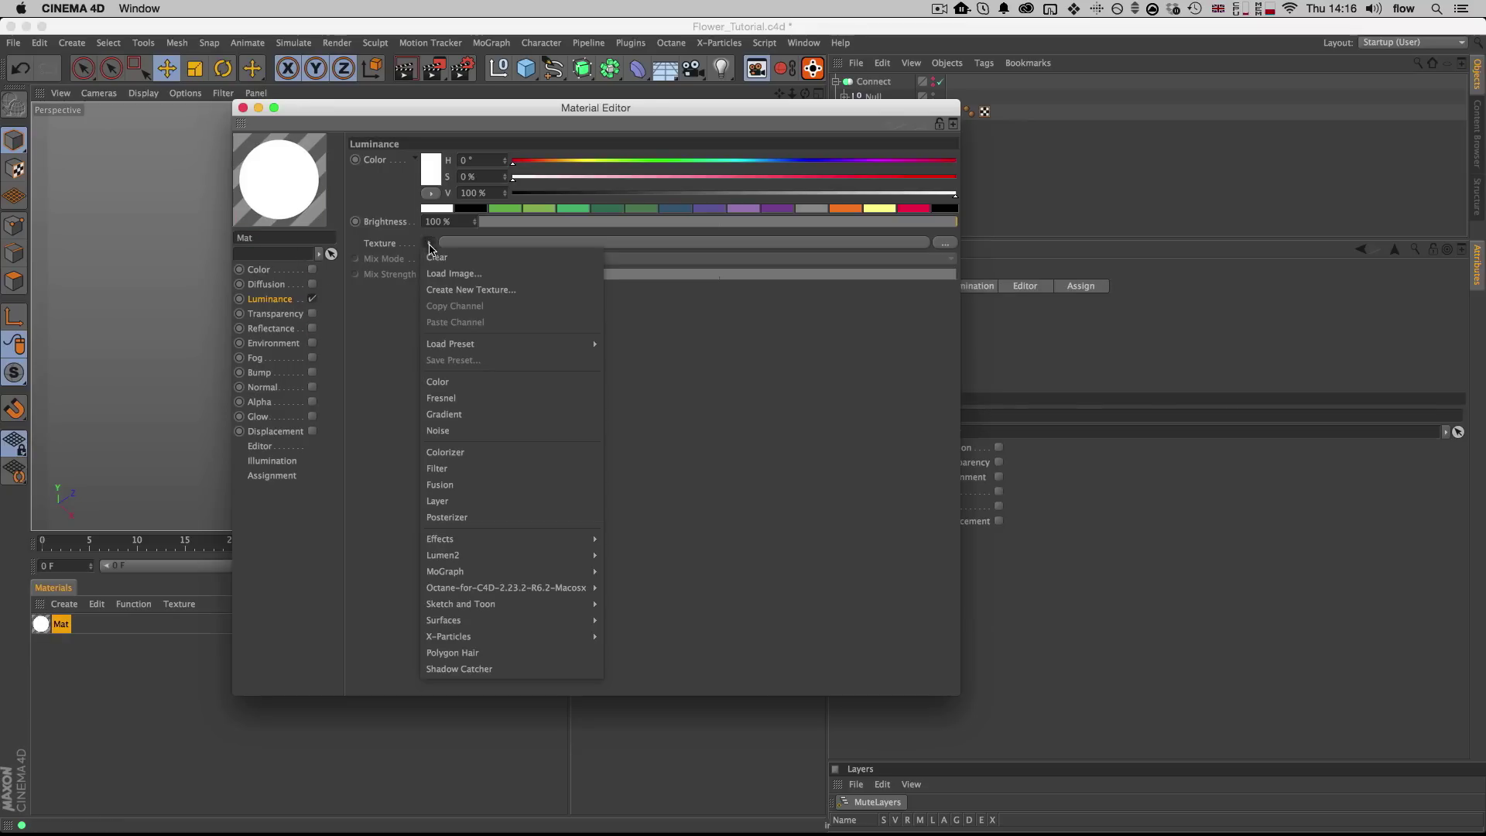
click(464, 416)
click(433, 268)
click(487, 292)
click(456, 371)
Step: Apply the material to the Flower Petals mesh and shorten the gradient by moving its white knot to about 30% along
drag(523, 112, 917, 126)
drag(46, 623, 489, 364)
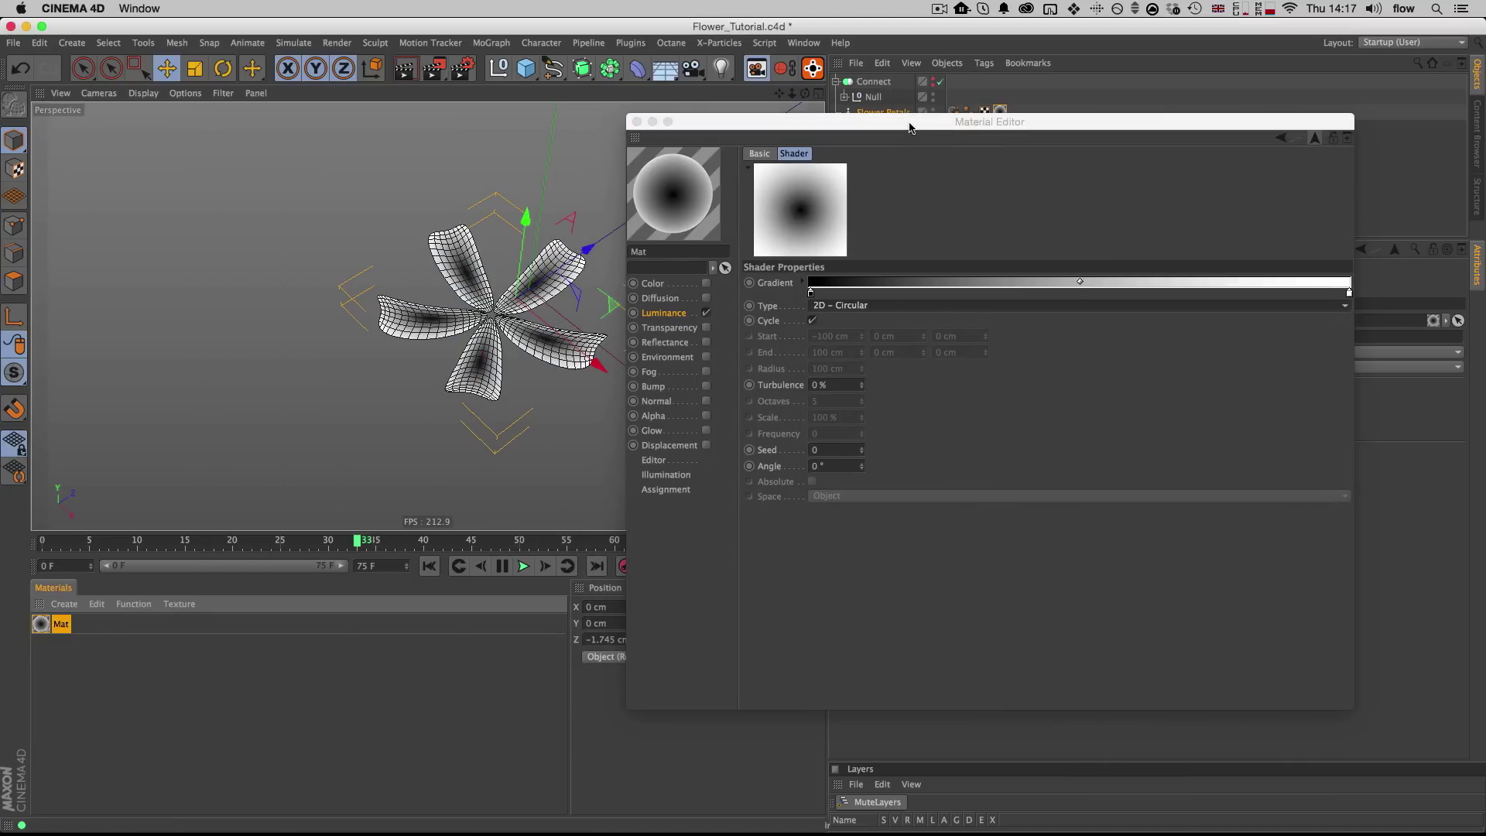
drag(909, 127, 957, 165)
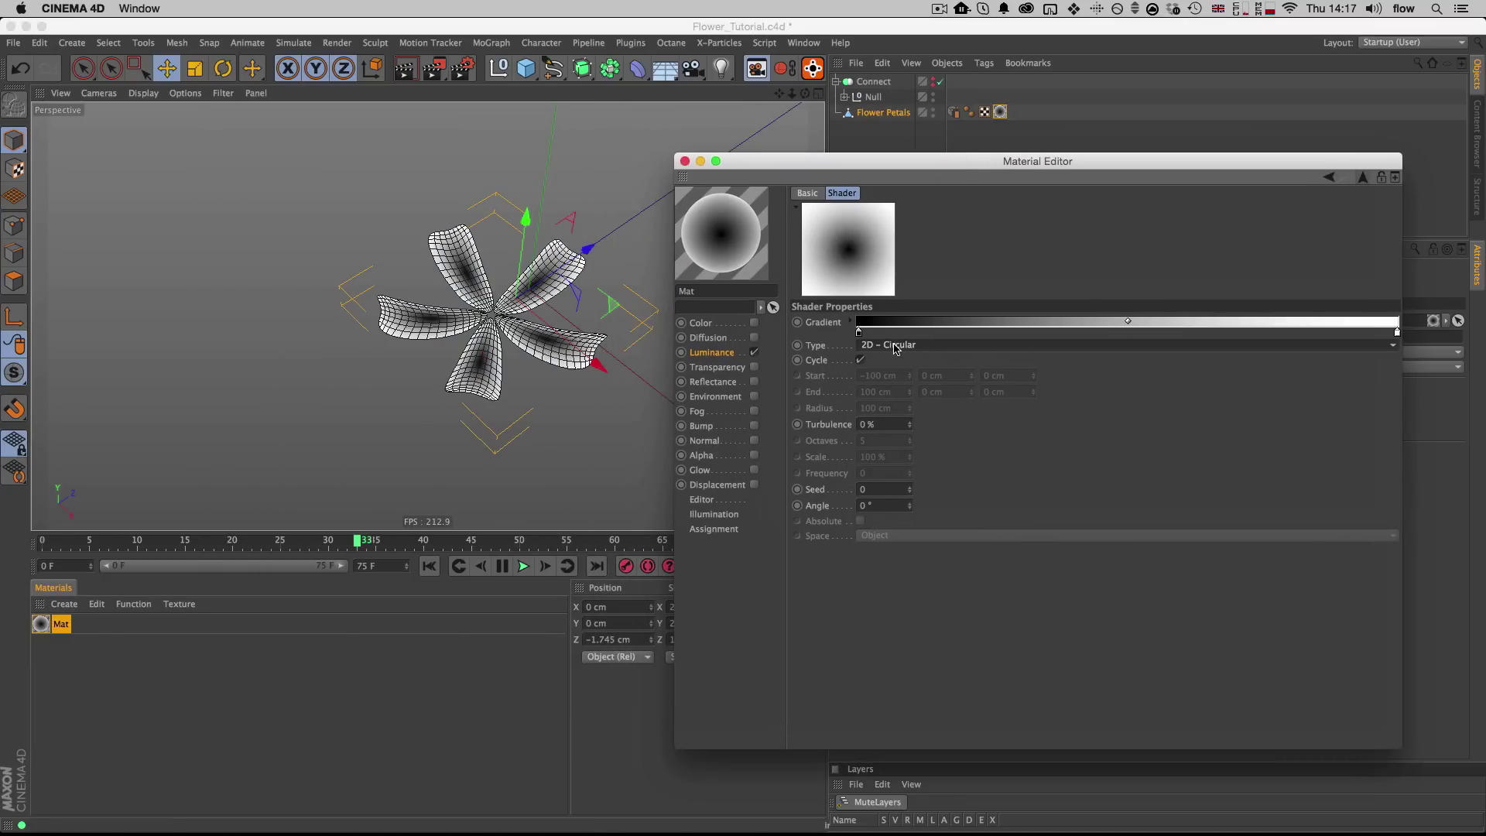
drag(1398, 334, 1017, 332)
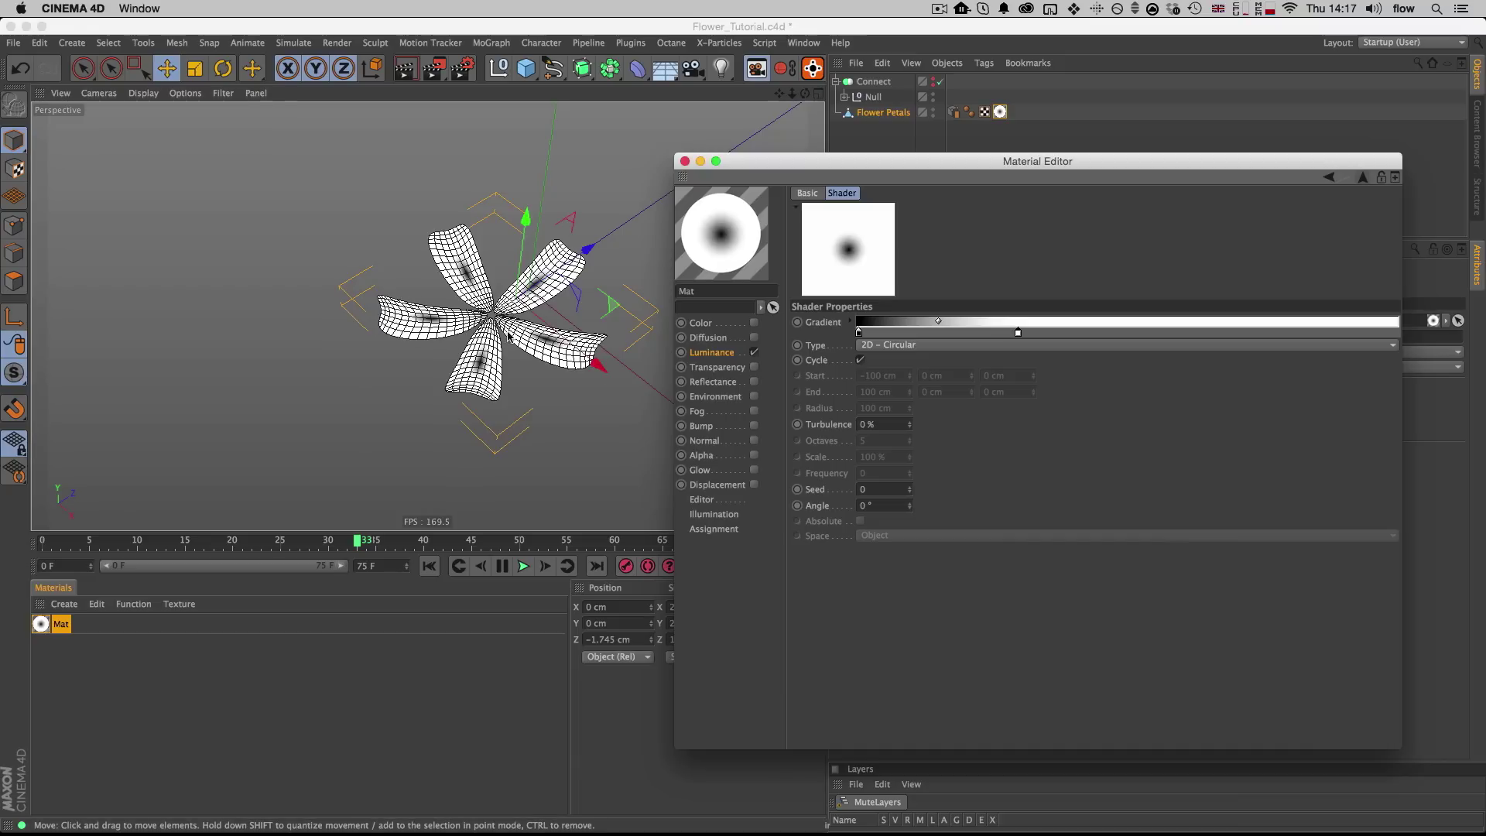
click(682, 162)
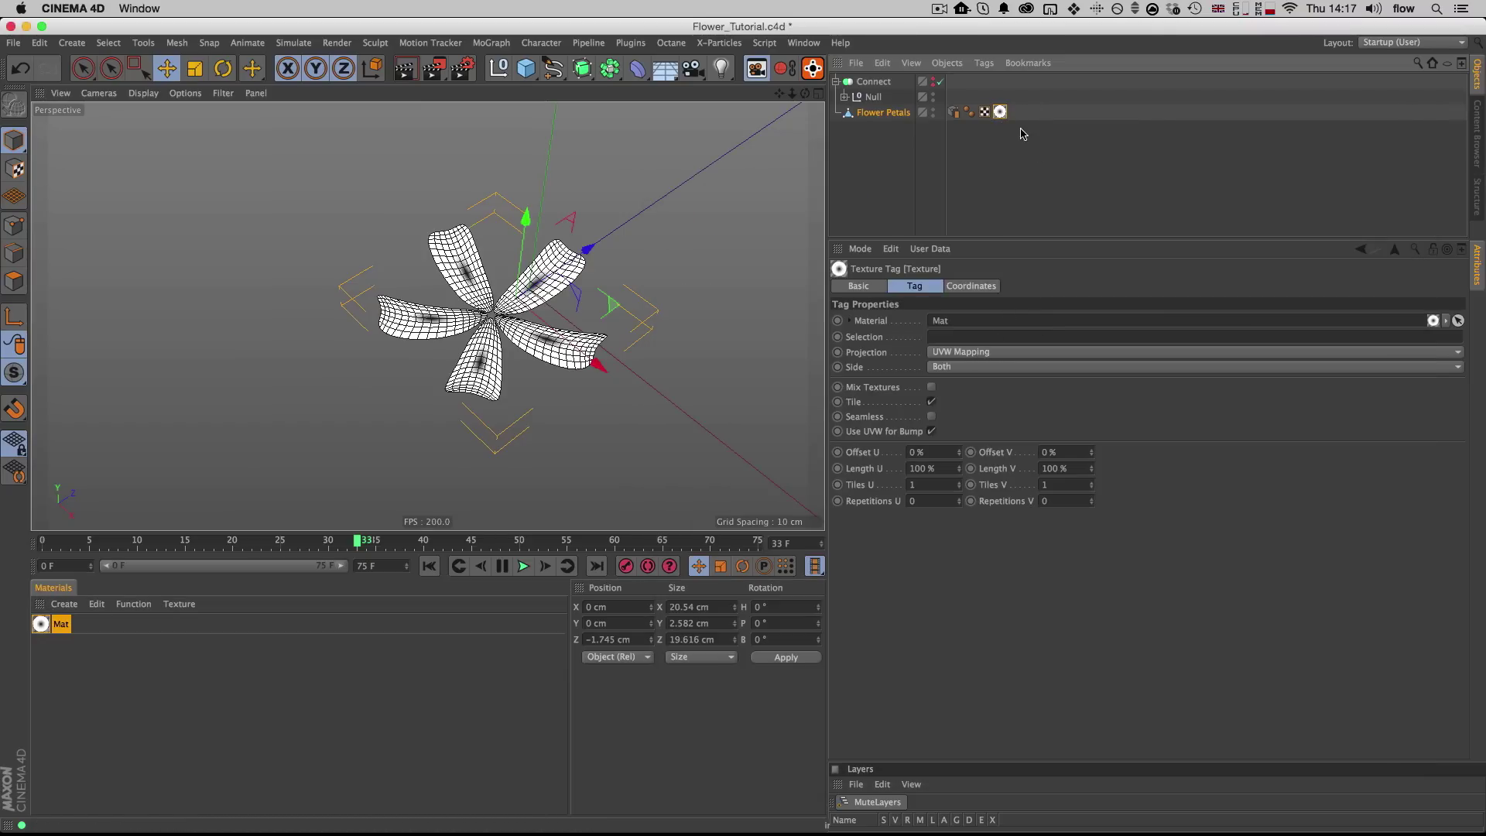
Step: Try Flat projection for the petals' texture, rotating it to lie horizontally and fitting it to the object
click(963, 353)
click(960, 406)
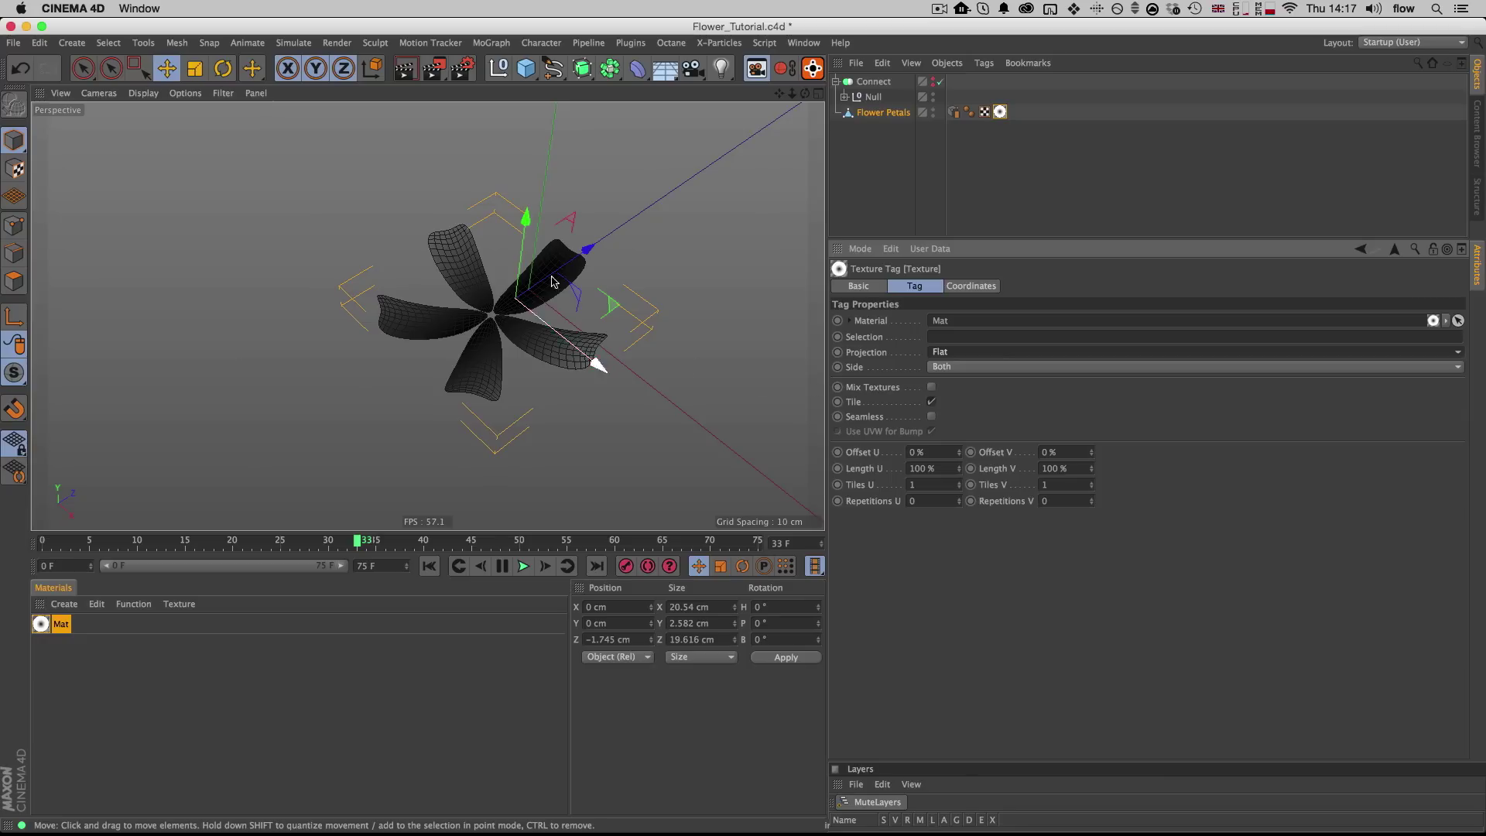
click(14, 169)
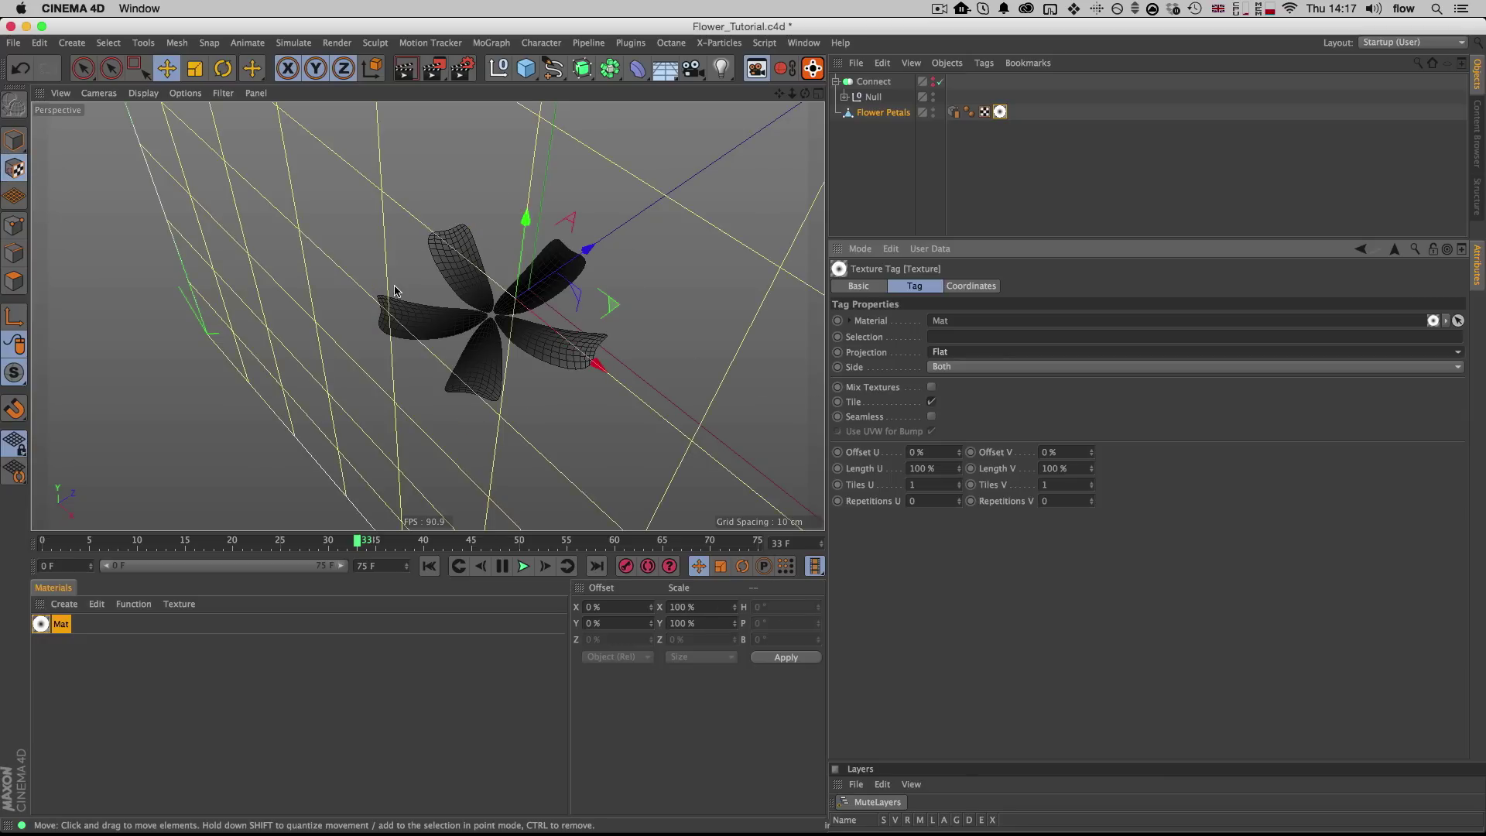
key(r)
shift+drag(480, 299, 534, 245)
right_click(1000, 113)
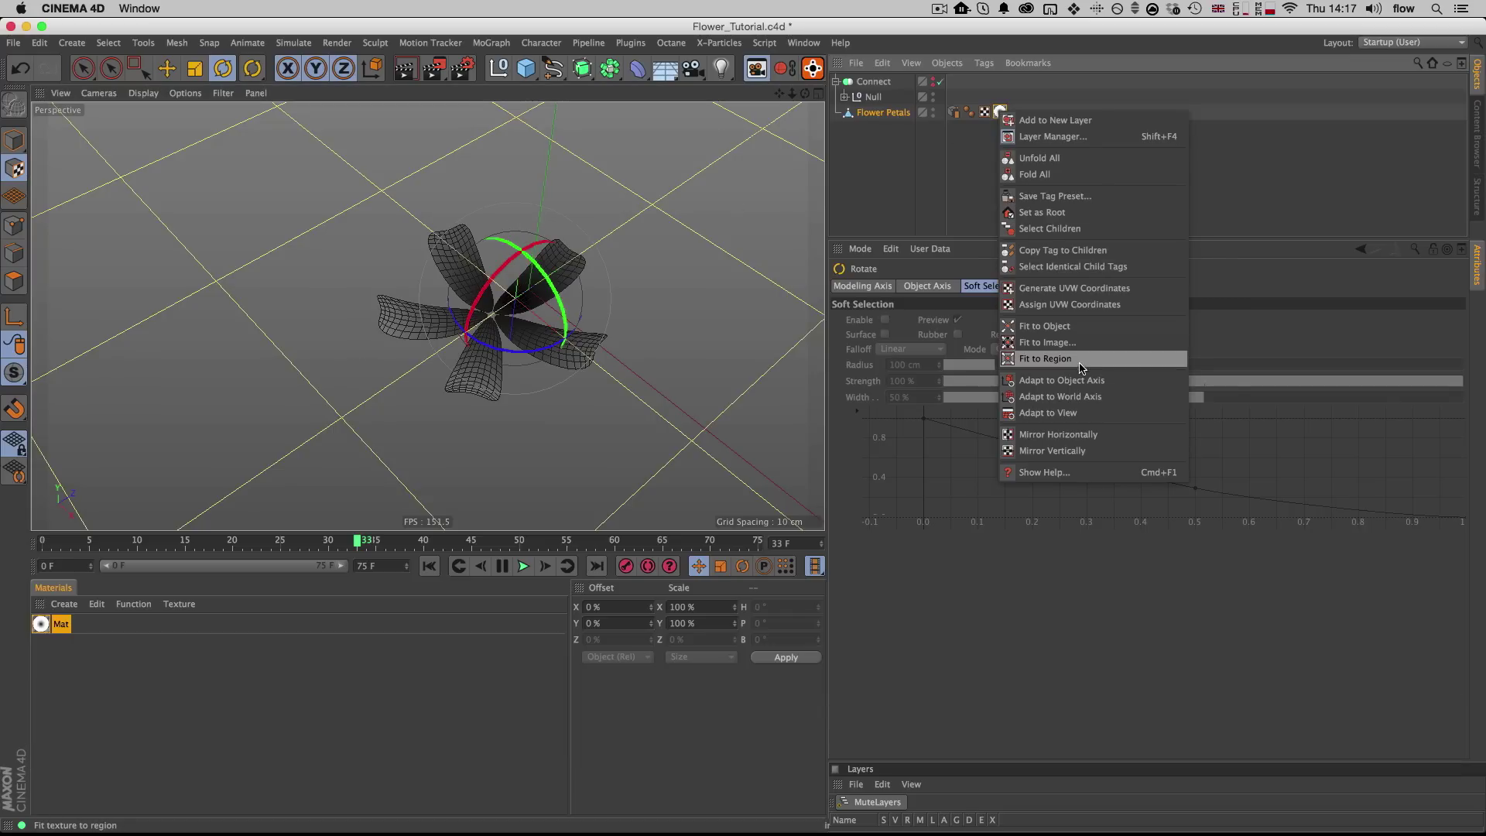
click(1068, 326)
key(e)
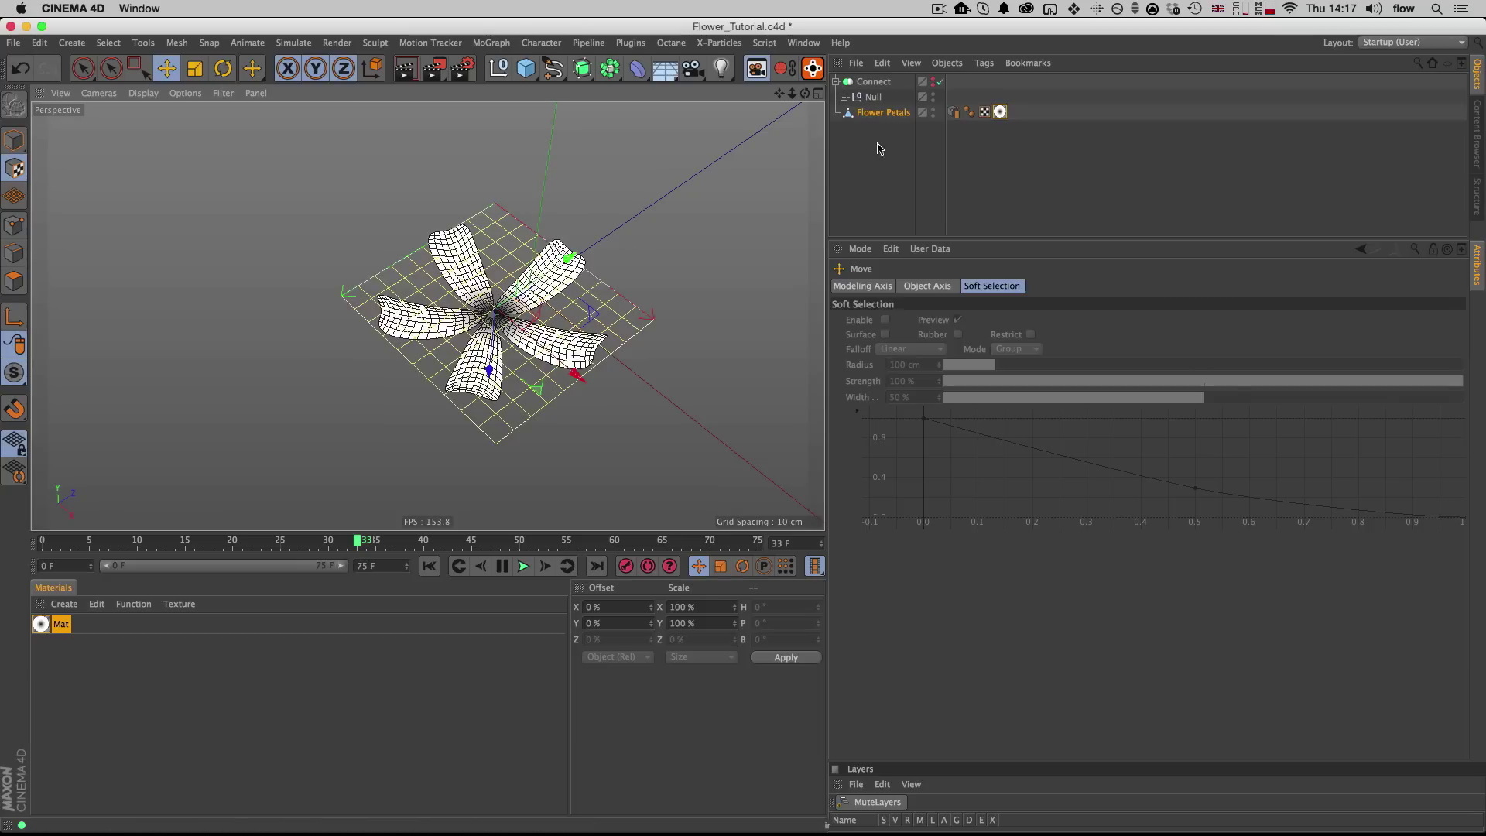
Step: Set the petals' texture projection back to UVW Mapping and return to Model mode
click(1000, 111)
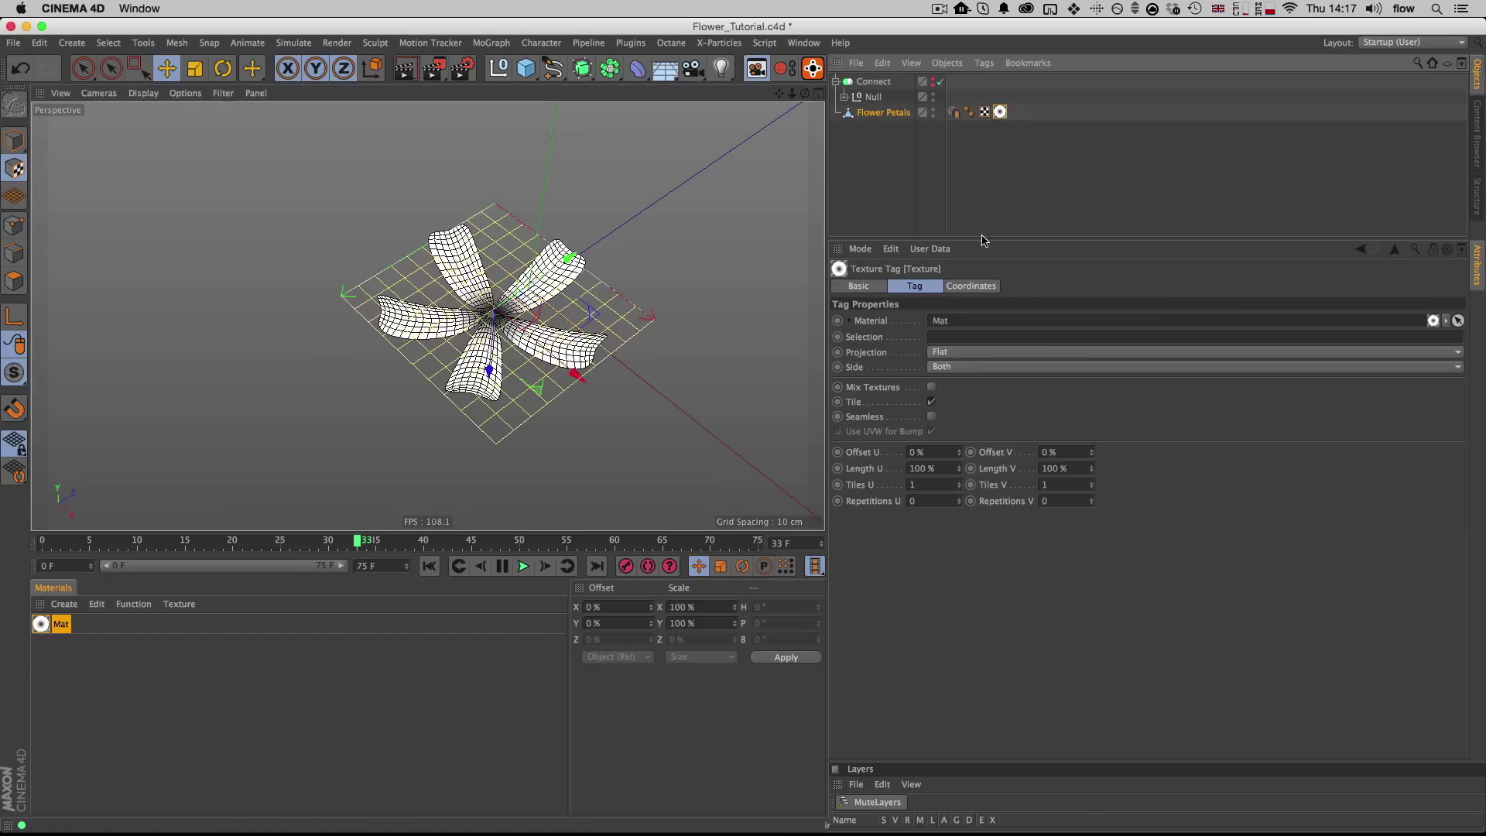
click(953, 353)
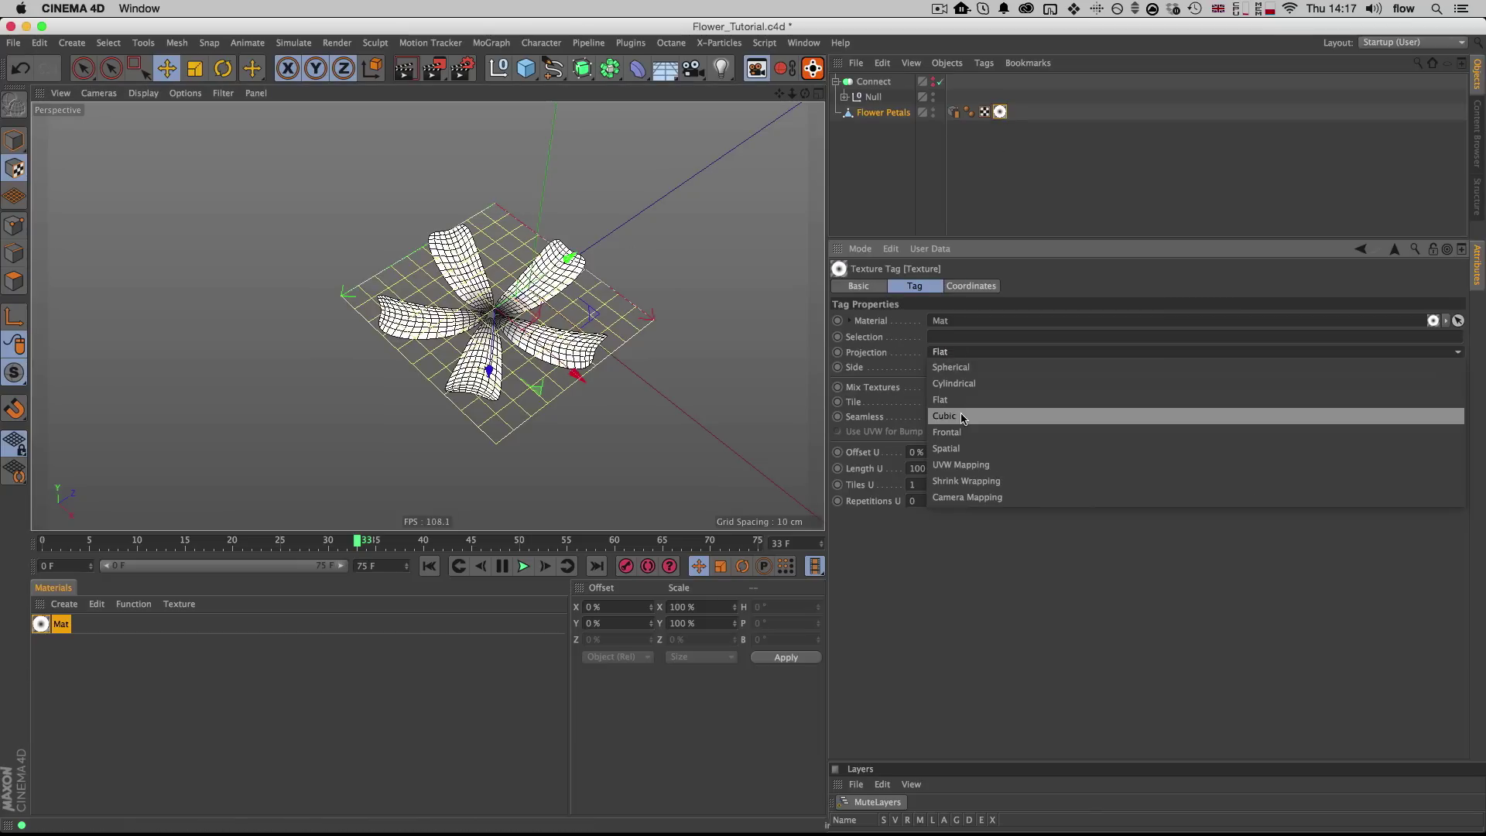
click(960, 465)
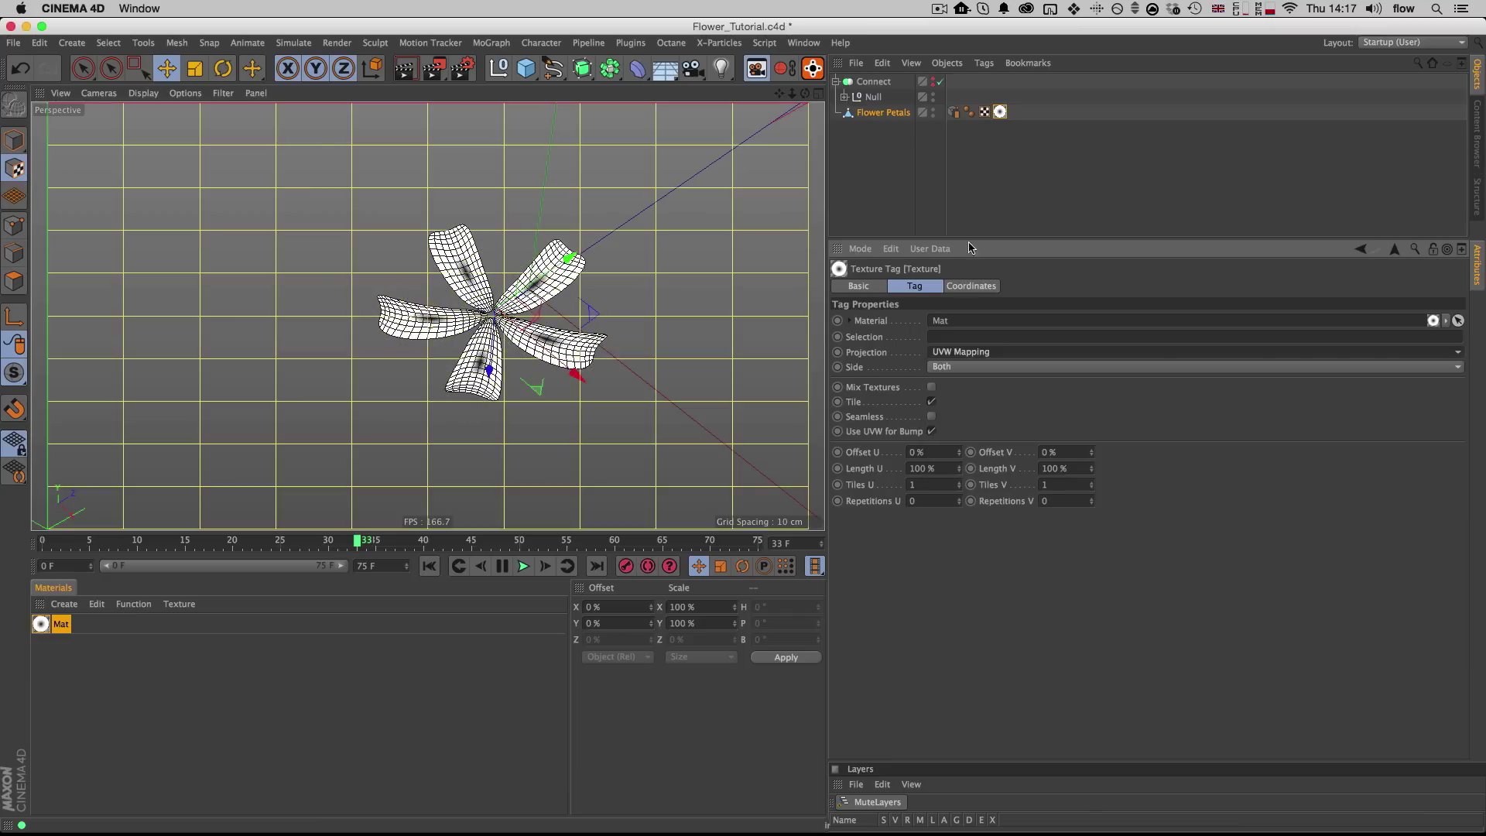
click(14, 140)
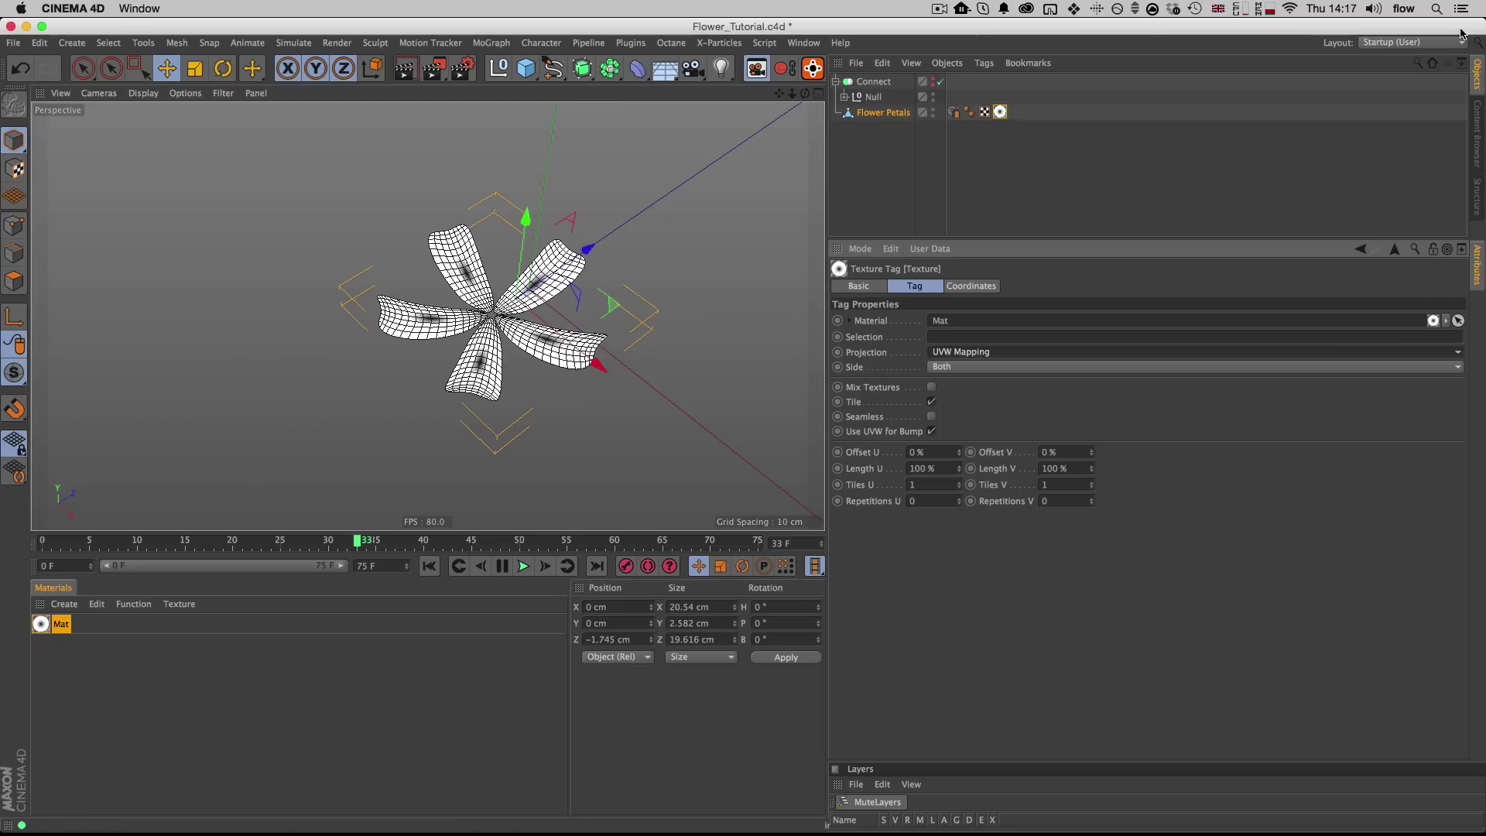
Step: Switch to the BP UV Edit layout and select all polygons of the Flower Petals mesh in polygon mode
click(1405, 44)
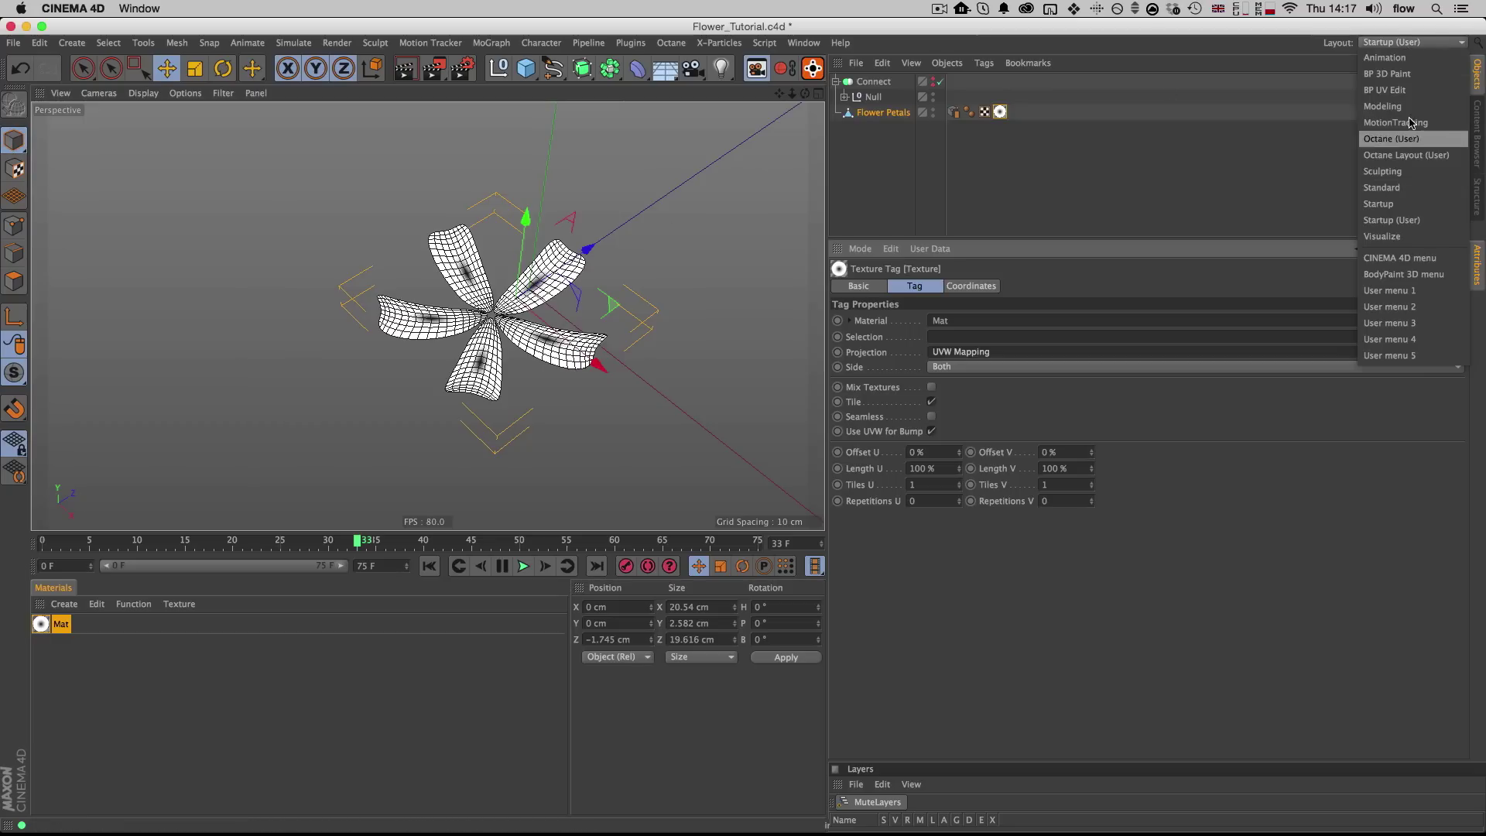
click(1404, 91)
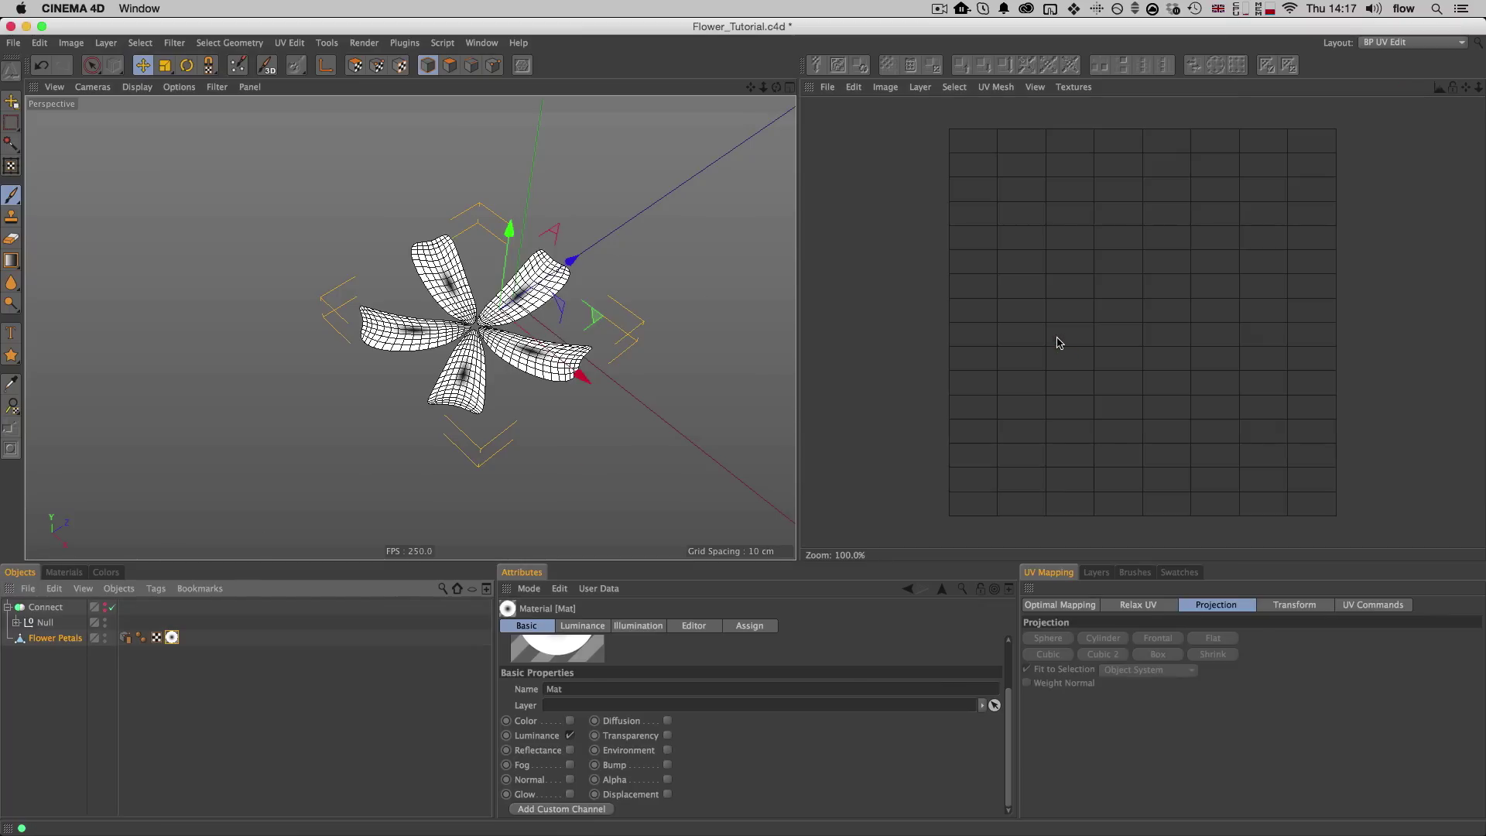
click(354, 65)
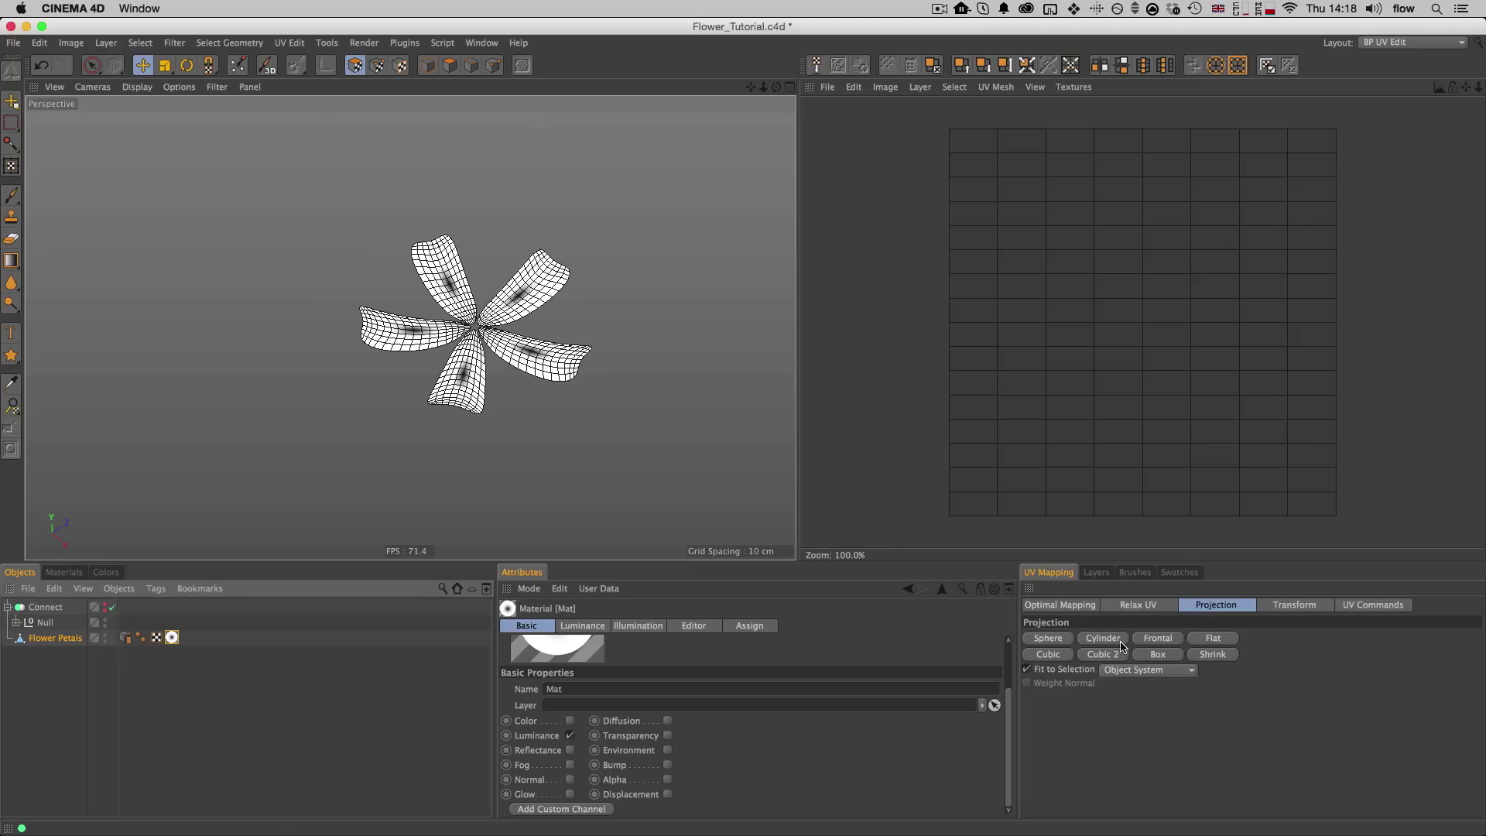
key(super+a)
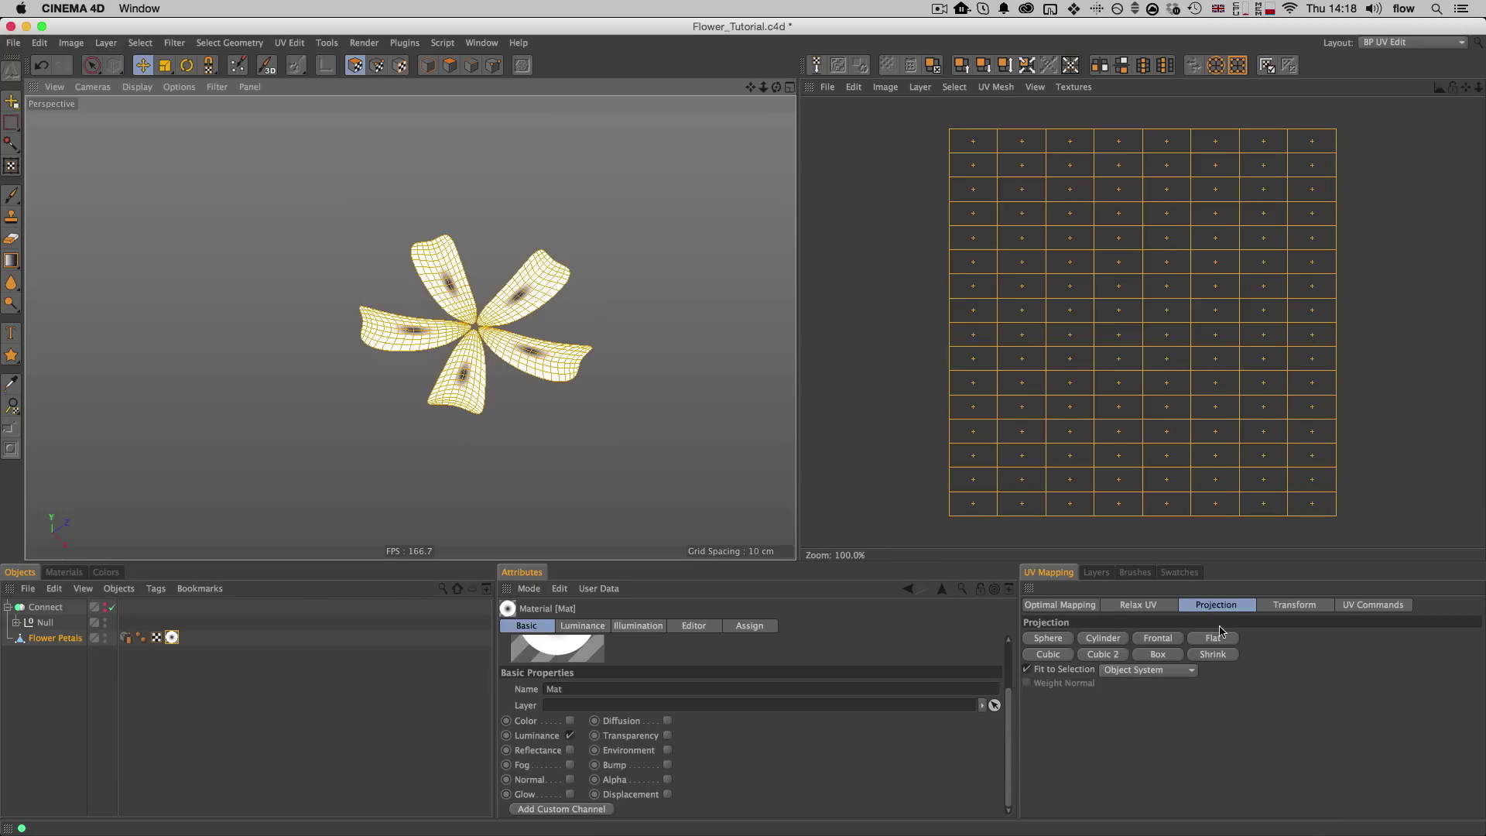
Step: Reproject the petals' UVs with Frontal projection as seen from the Top view
click(1158, 639)
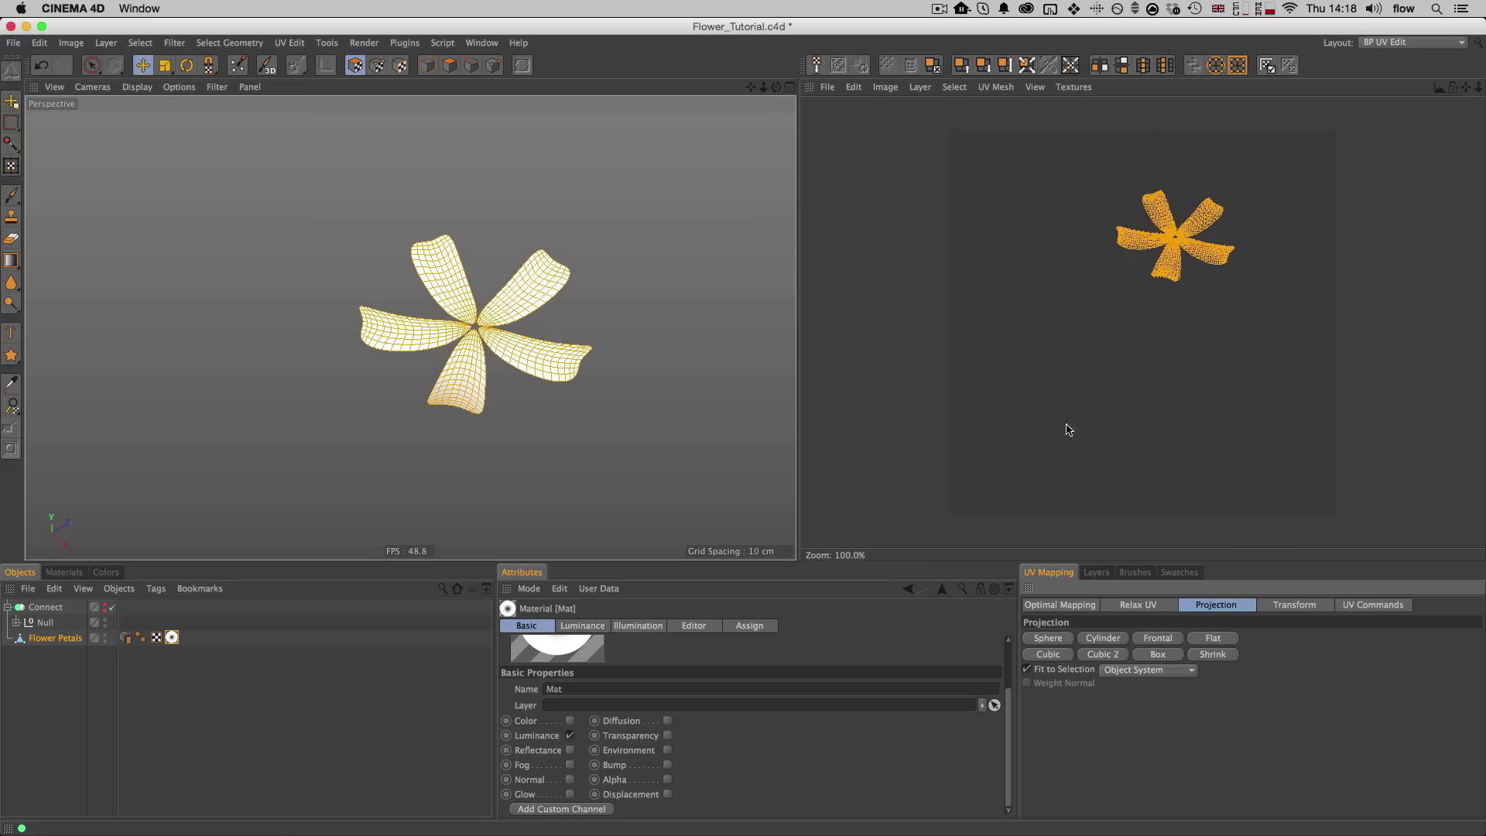
key(F2)
key(2)
drag(411, 331, 464, 305)
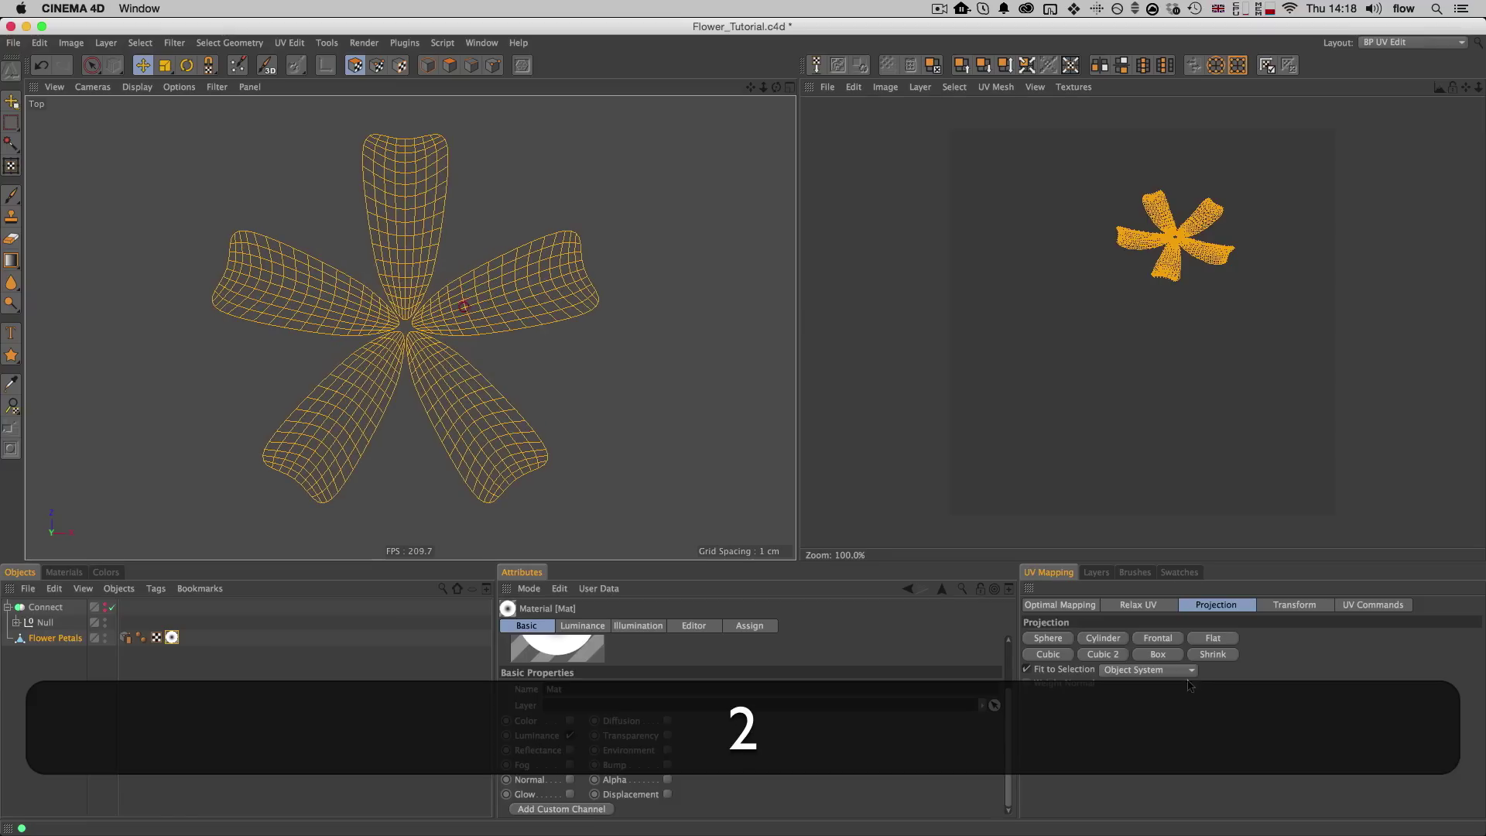
click(1155, 640)
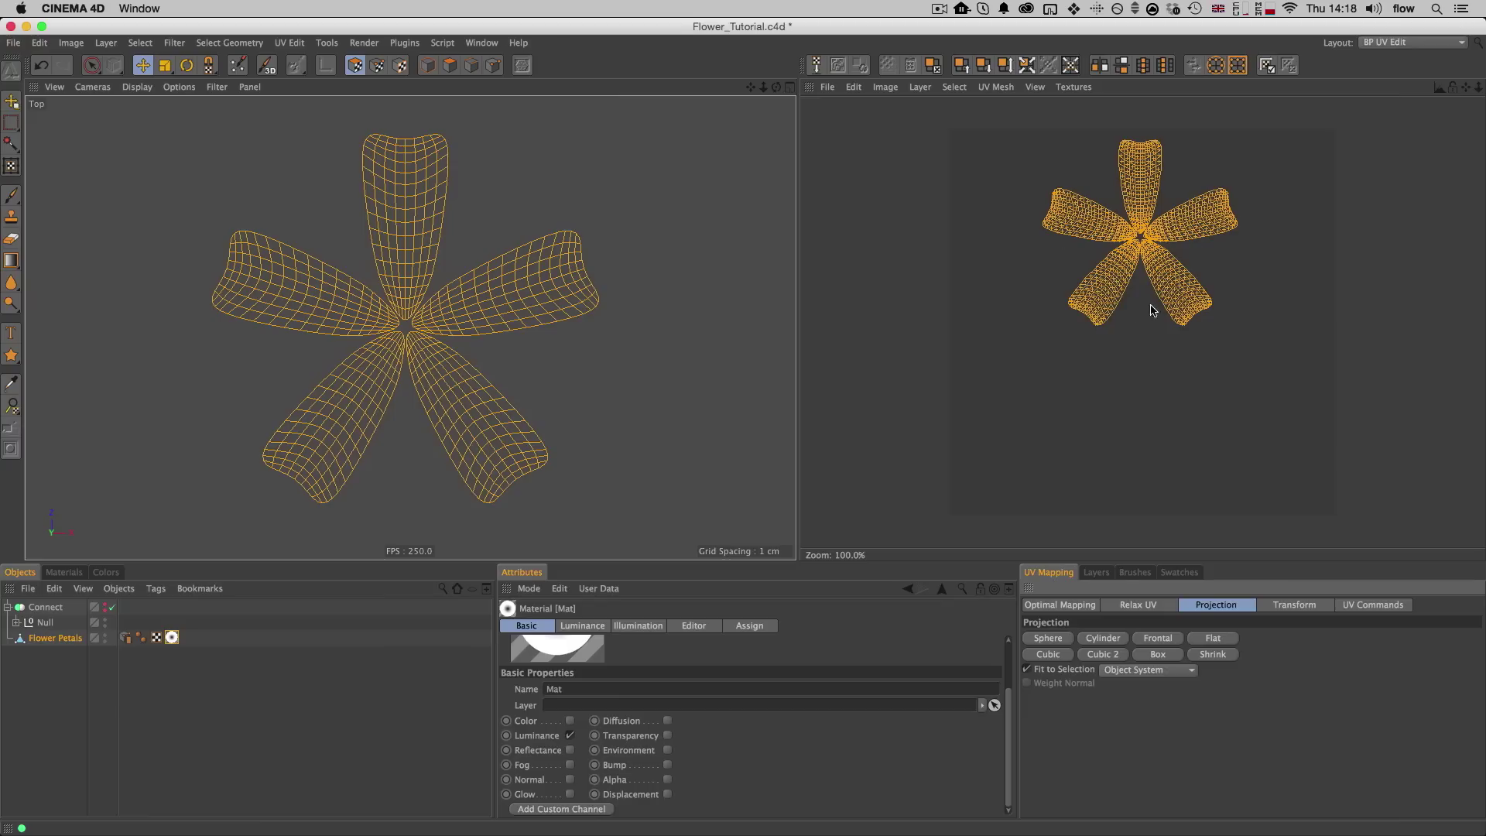
Step: Move and scale the petals' UVs so the flower is centred in and nearly fills the UV canvas
key(e)
mouse_move(1141, 238)
mouse_down()
mouse_move(1143, 315)
mouse_move(1148, 242)
mouse_move(1214, 241)
mouse_move(1153, 241)
mouse_up()
key(t)
key(e)
drag(1145, 366, 1139, 337)
key(t)
key(e)
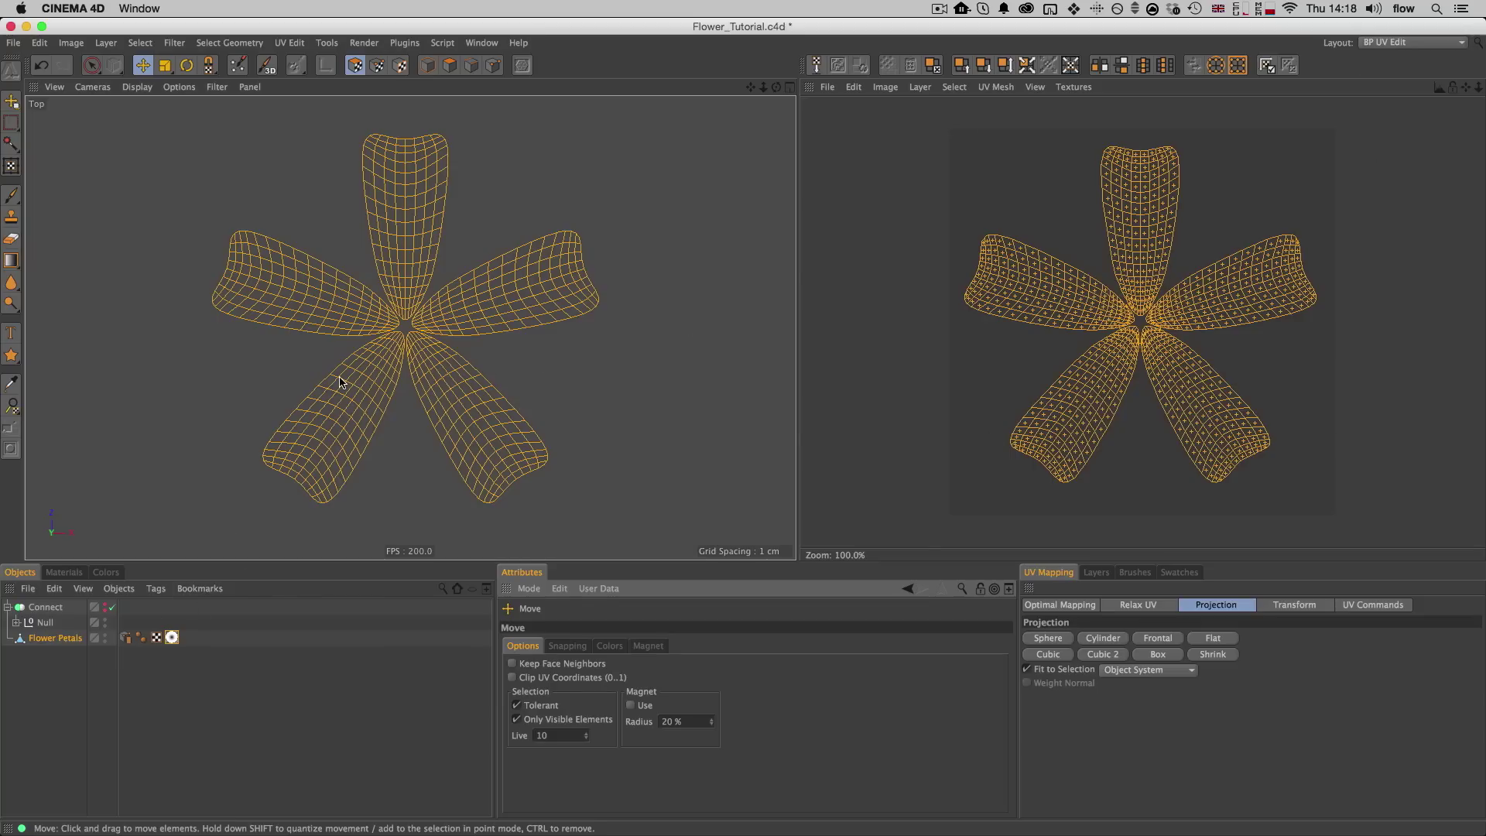
key(a)
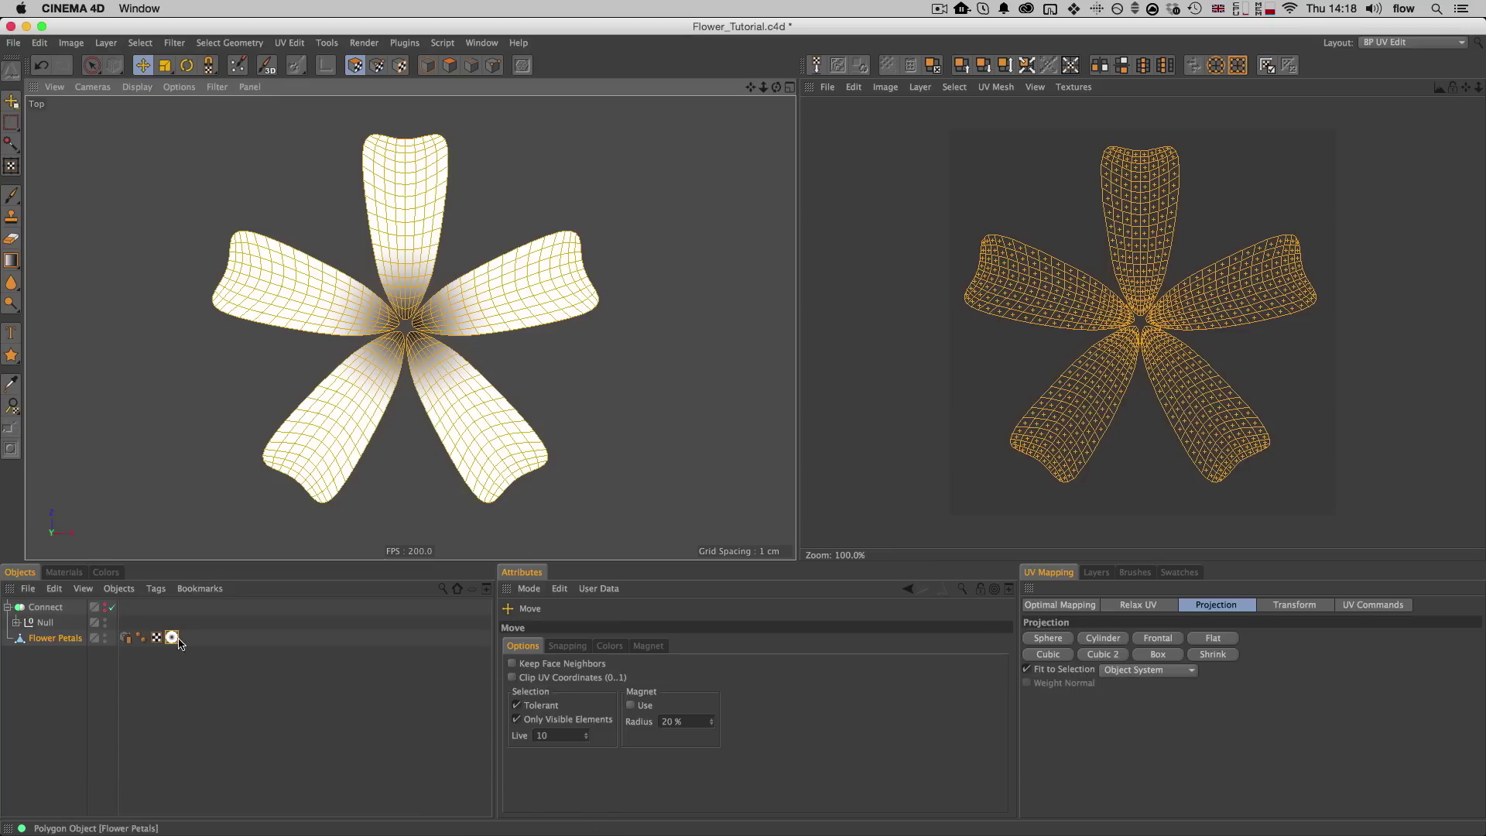
Step: Change Mat's luminance gradient to a small white centre turning black within about the first 5%
double_click(172, 638)
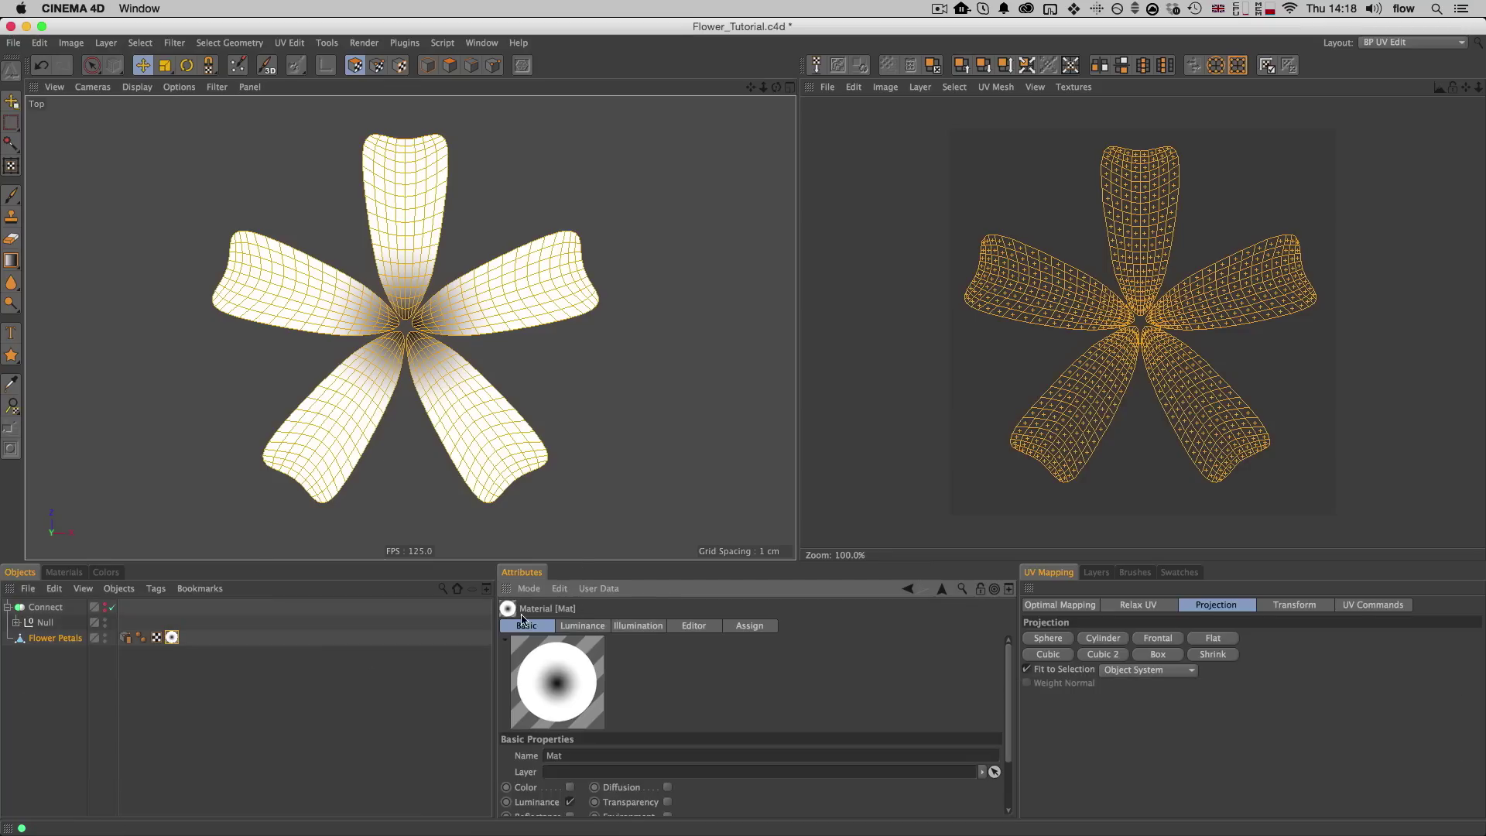
click(60, 573)
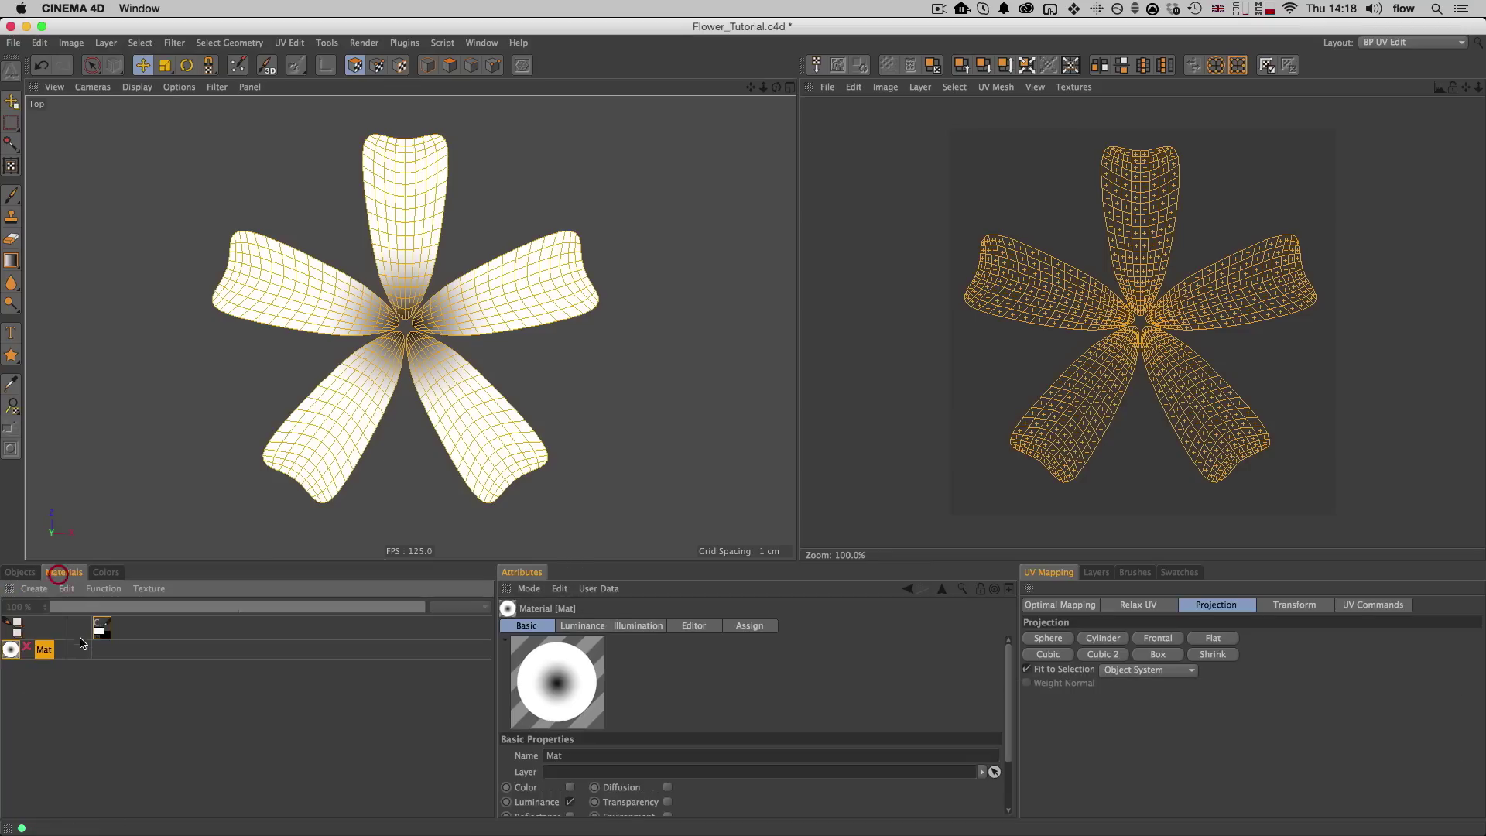
double_click(10, 650)
drag(529, 120, 863, 128)
click(783, 295)
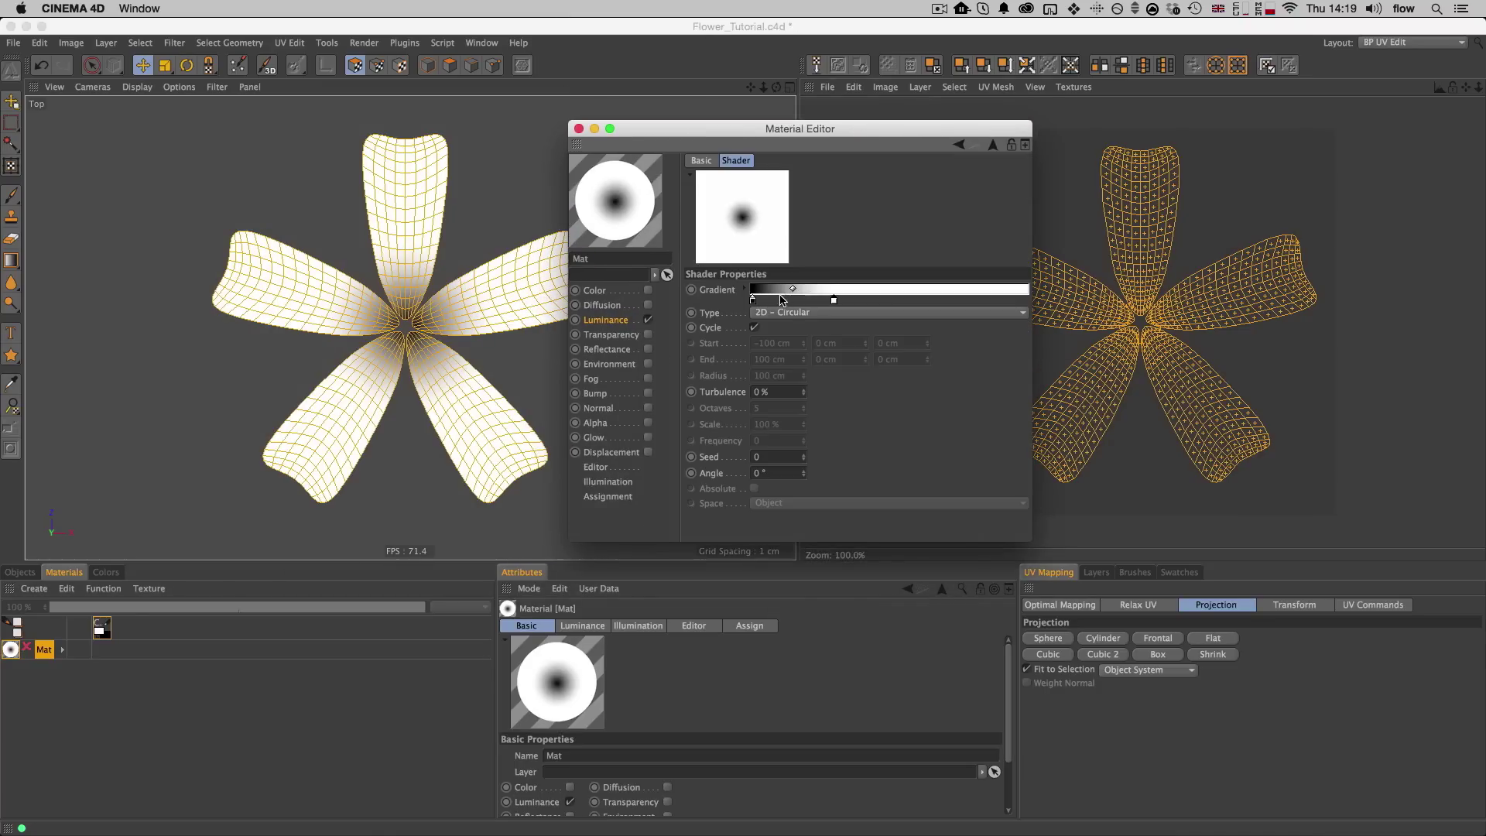
drag(833, 301, 769, 300)
click(763, 300)
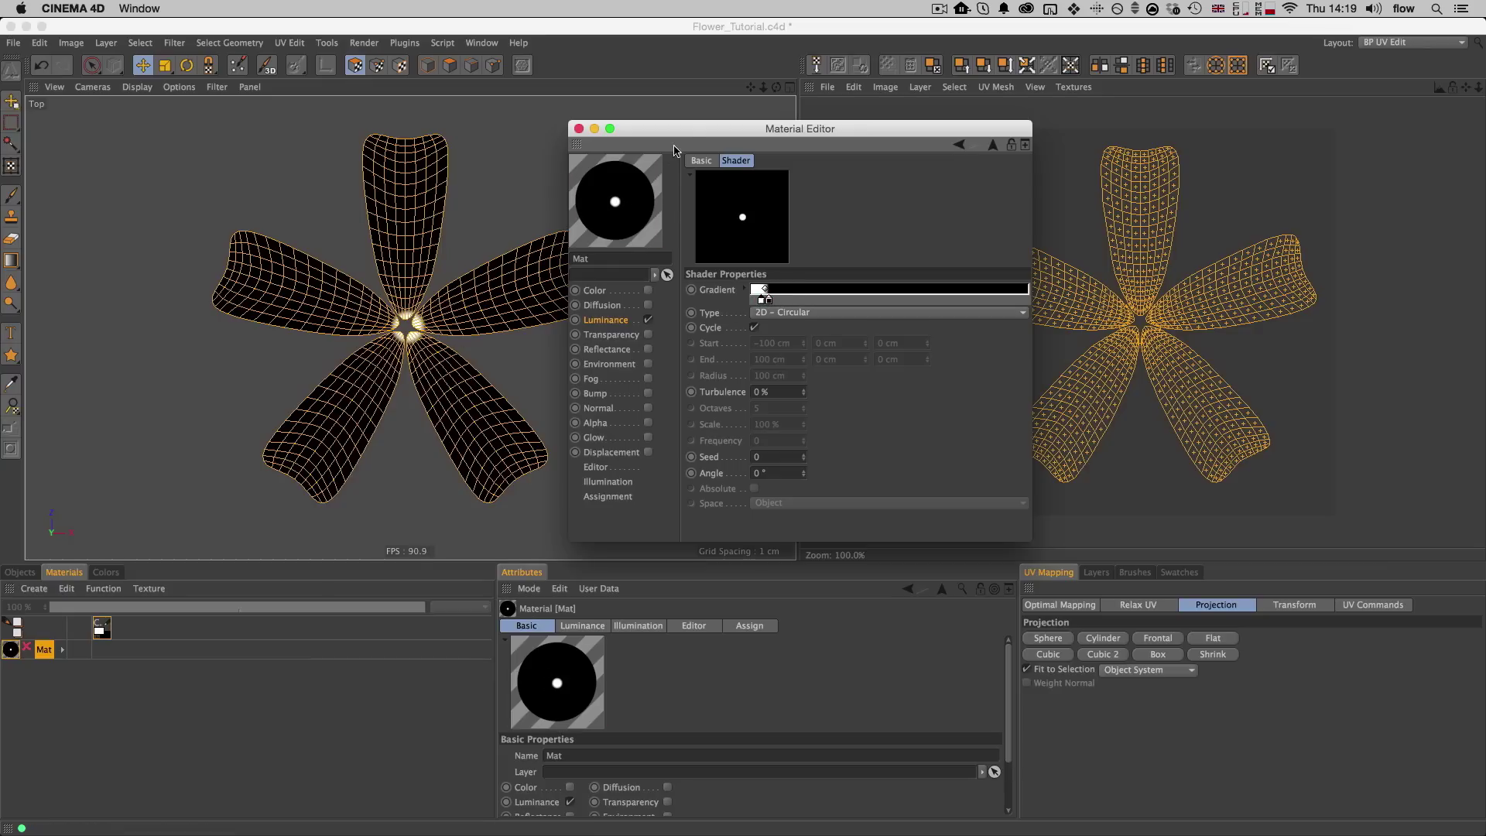
Step: Nudge the petals' UVs slightly to line up the gradient's white centre with the middle of the flower
drag(684, 135, 585, 404)
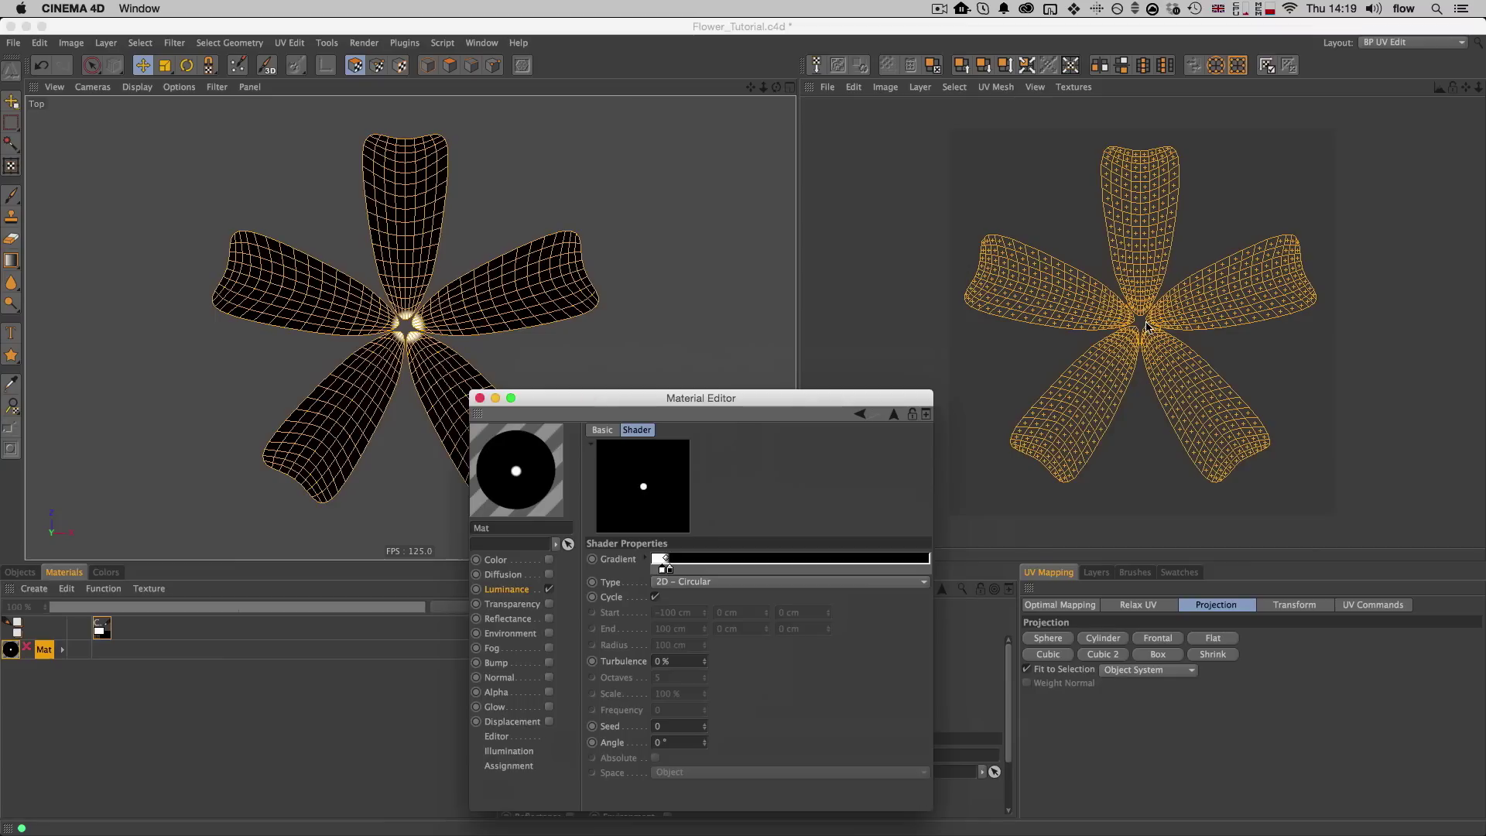
key(e)
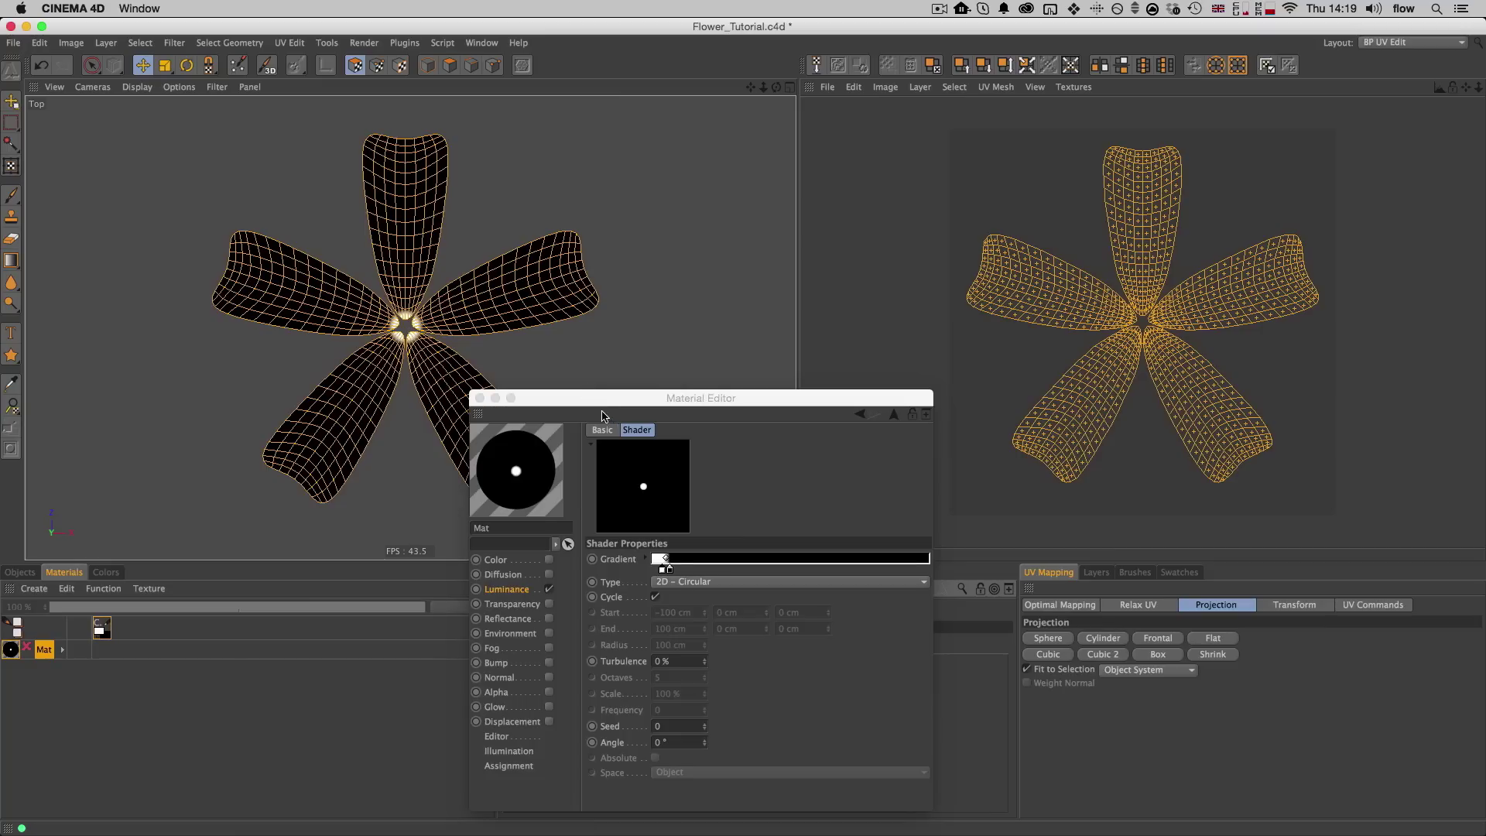
drag(602, 415, 595, 339)
Step: Return to the Startup (User) layout in Model mode with nothing selected and frame the flower in the Perspective view
click(1383, 43)
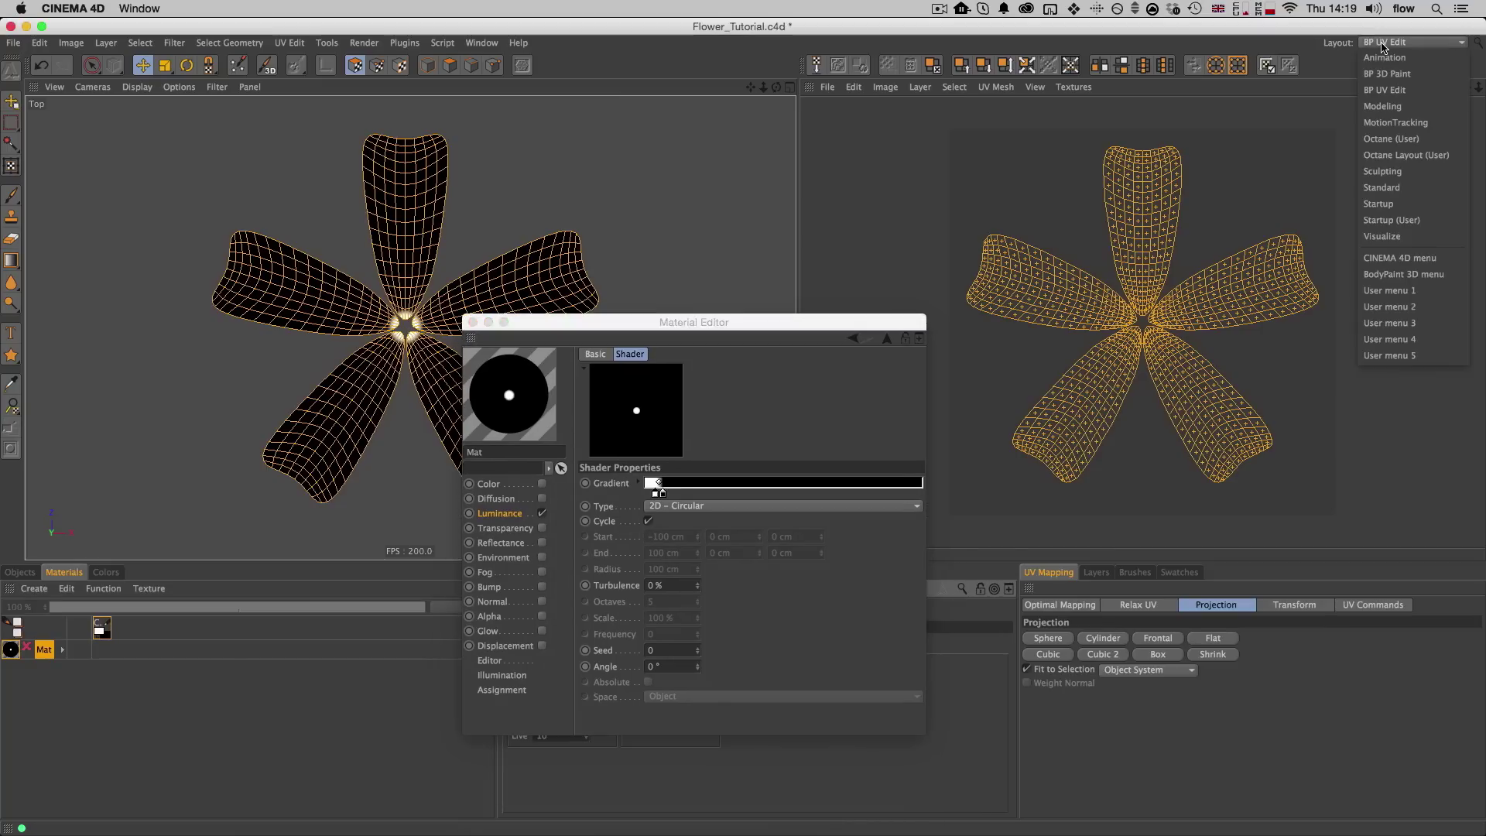
click(1392, 220)
click(808, 197)
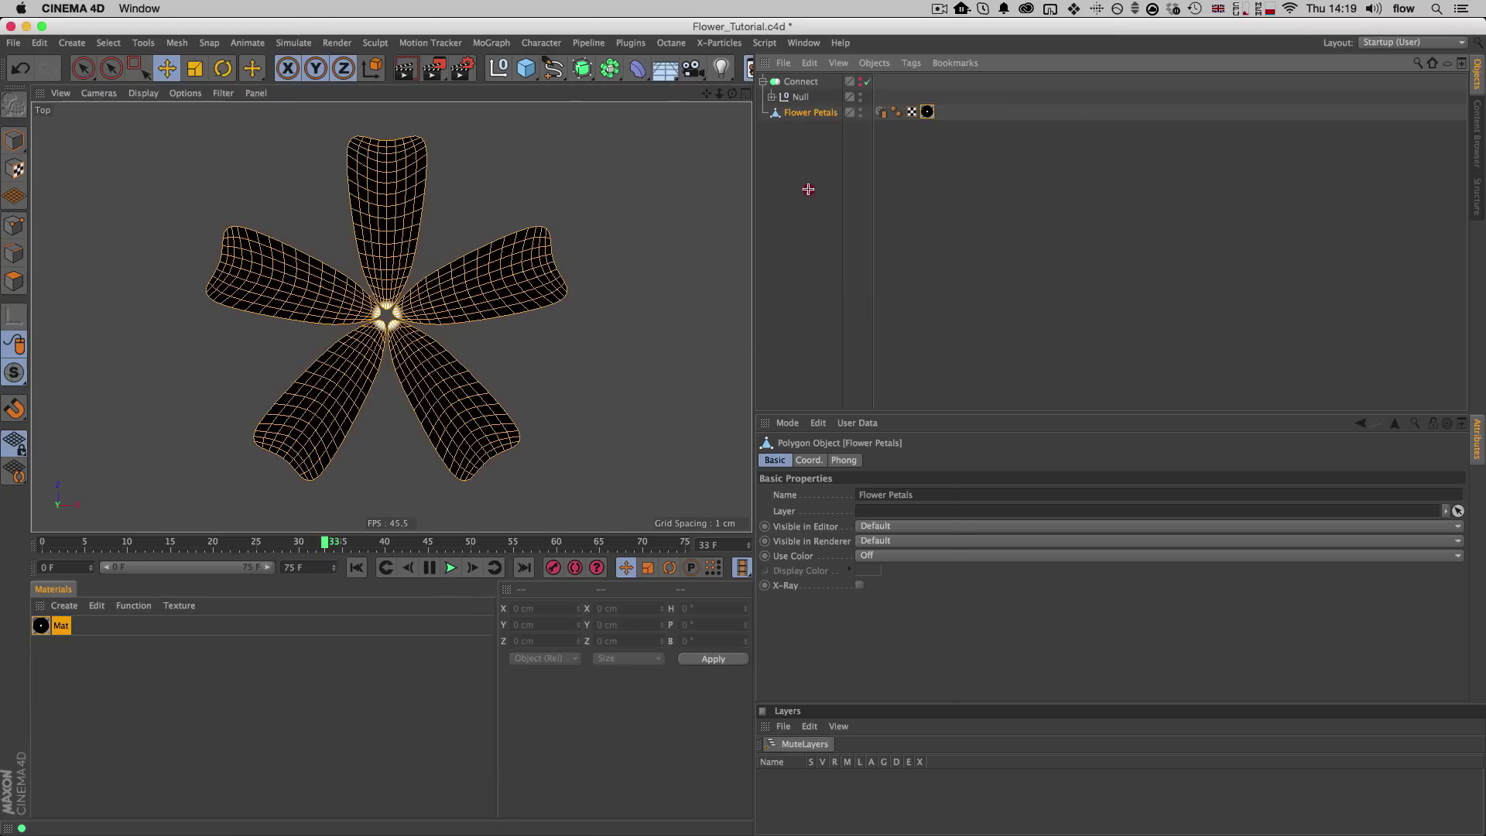
click(11, 146)
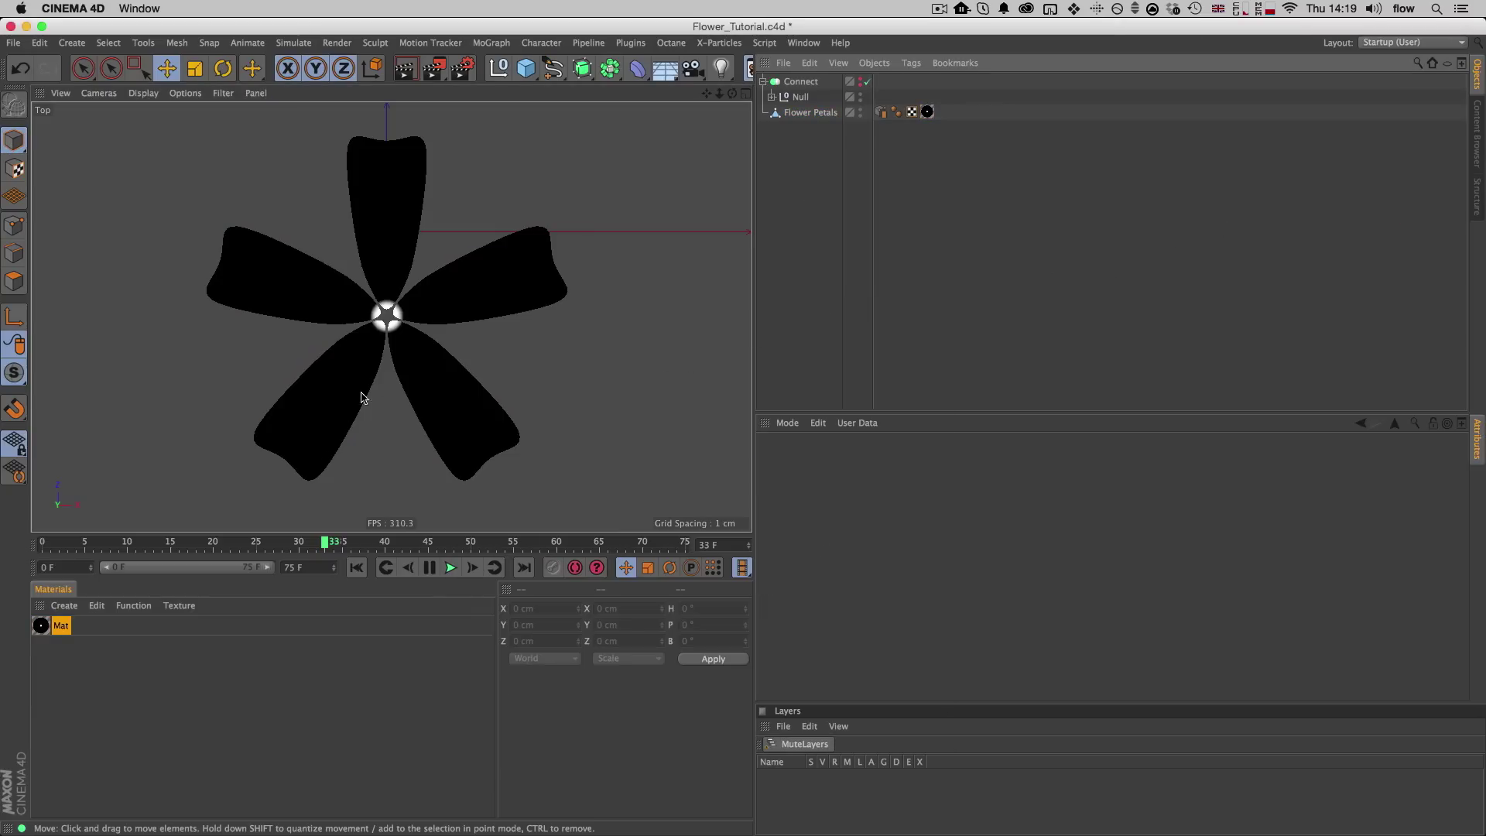
key(F1)
drag(433, 325, 467, 333)
key(3)
key(2)
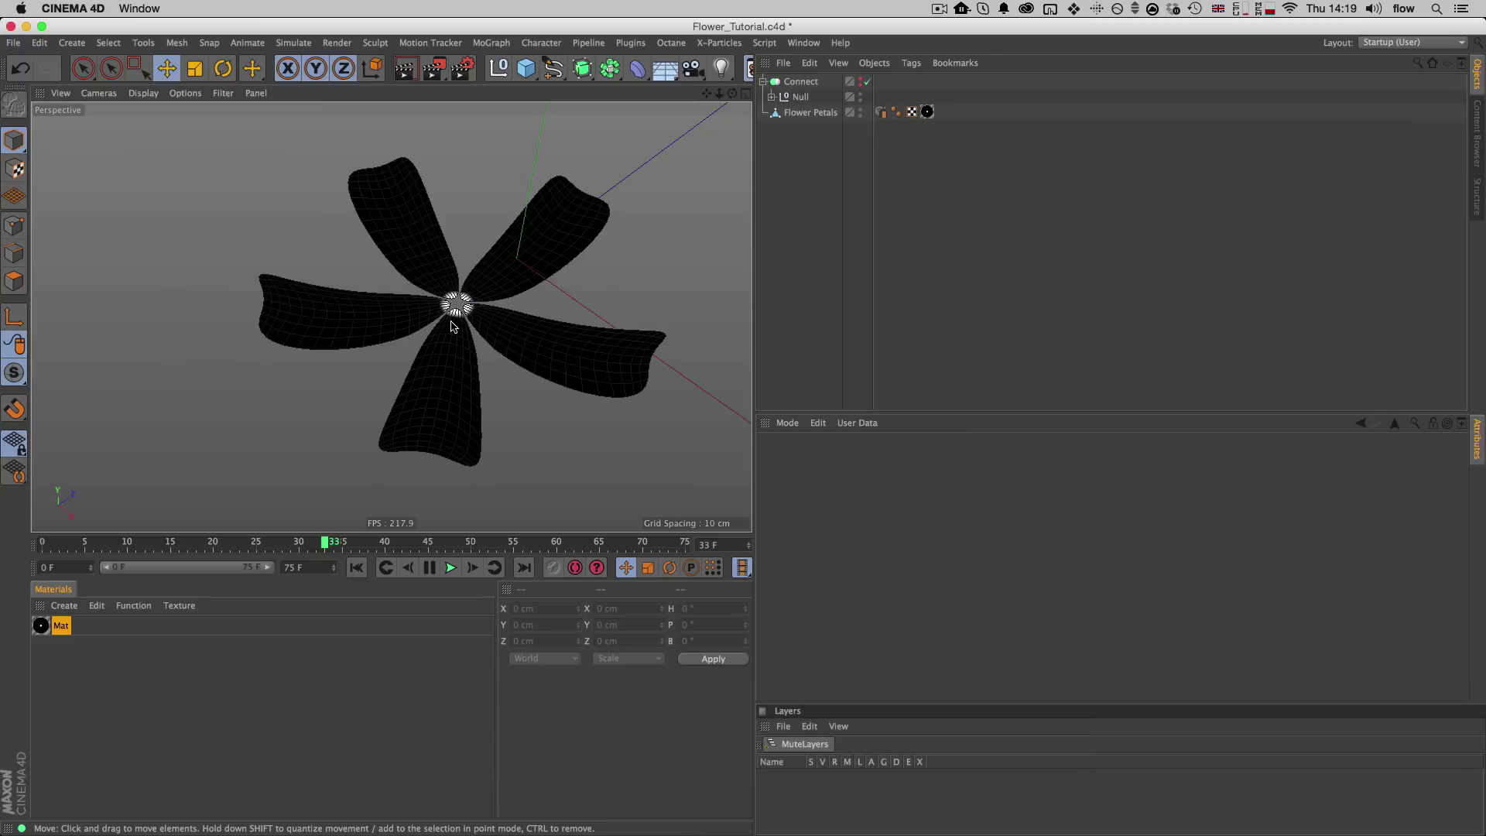
Step: Go to frame 0 and add a black knot at 0% to Mat's circular luminance gradient
double_click(41, 625)
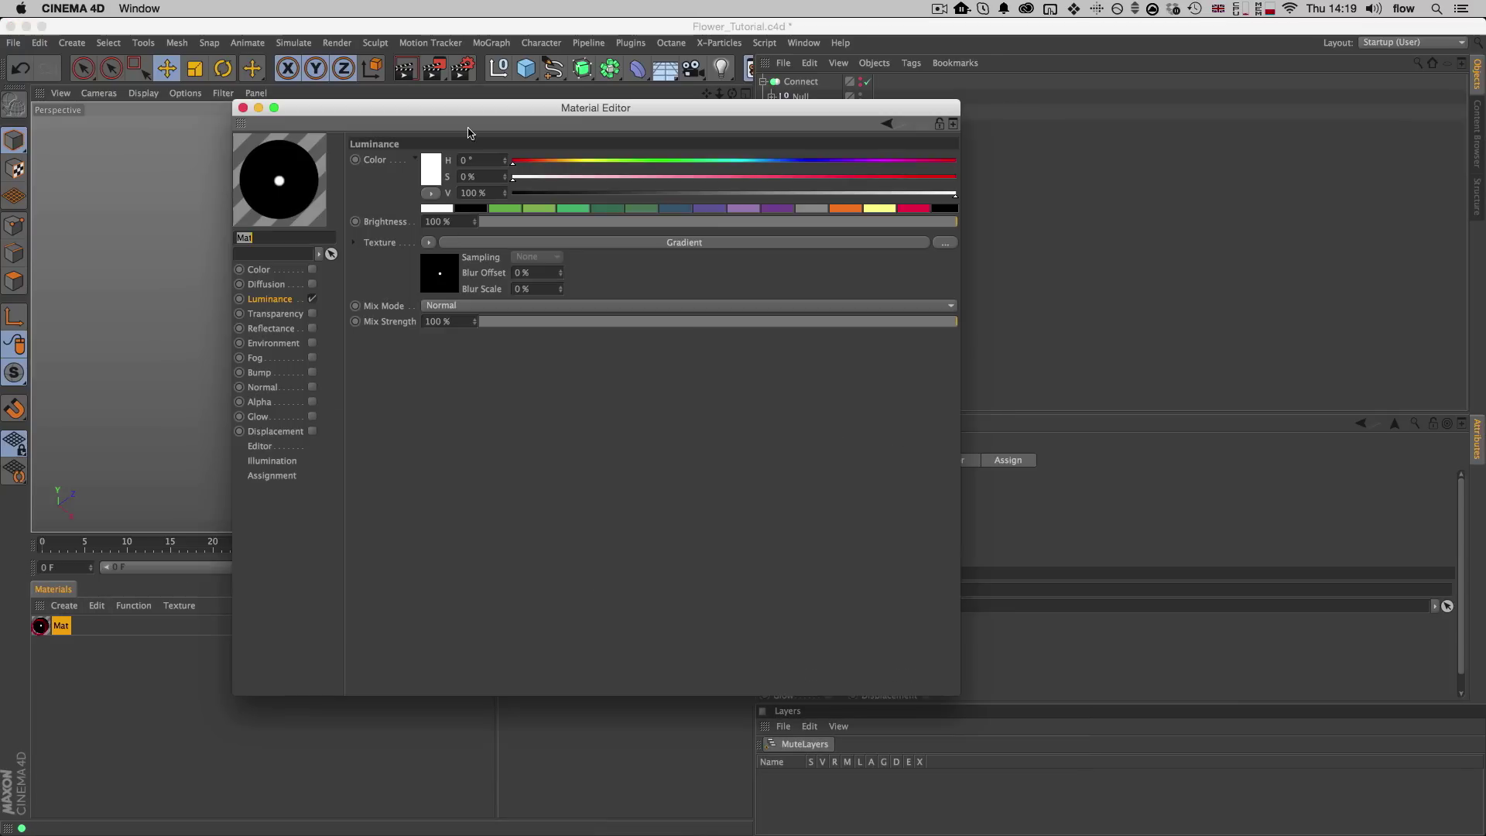
drag(507, 112, 900, 161)
click(829, 325)
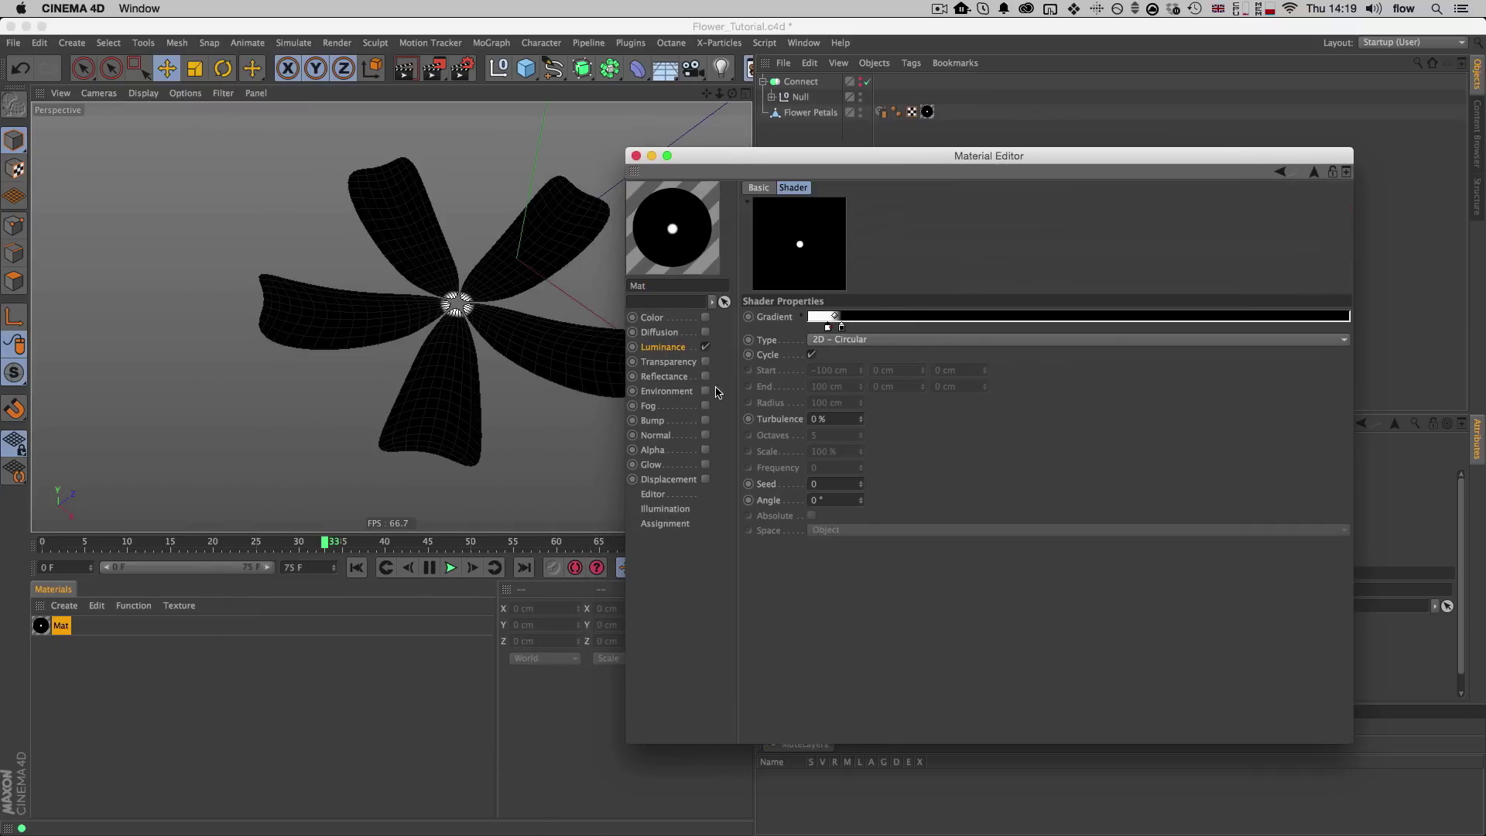
key(shift+f)
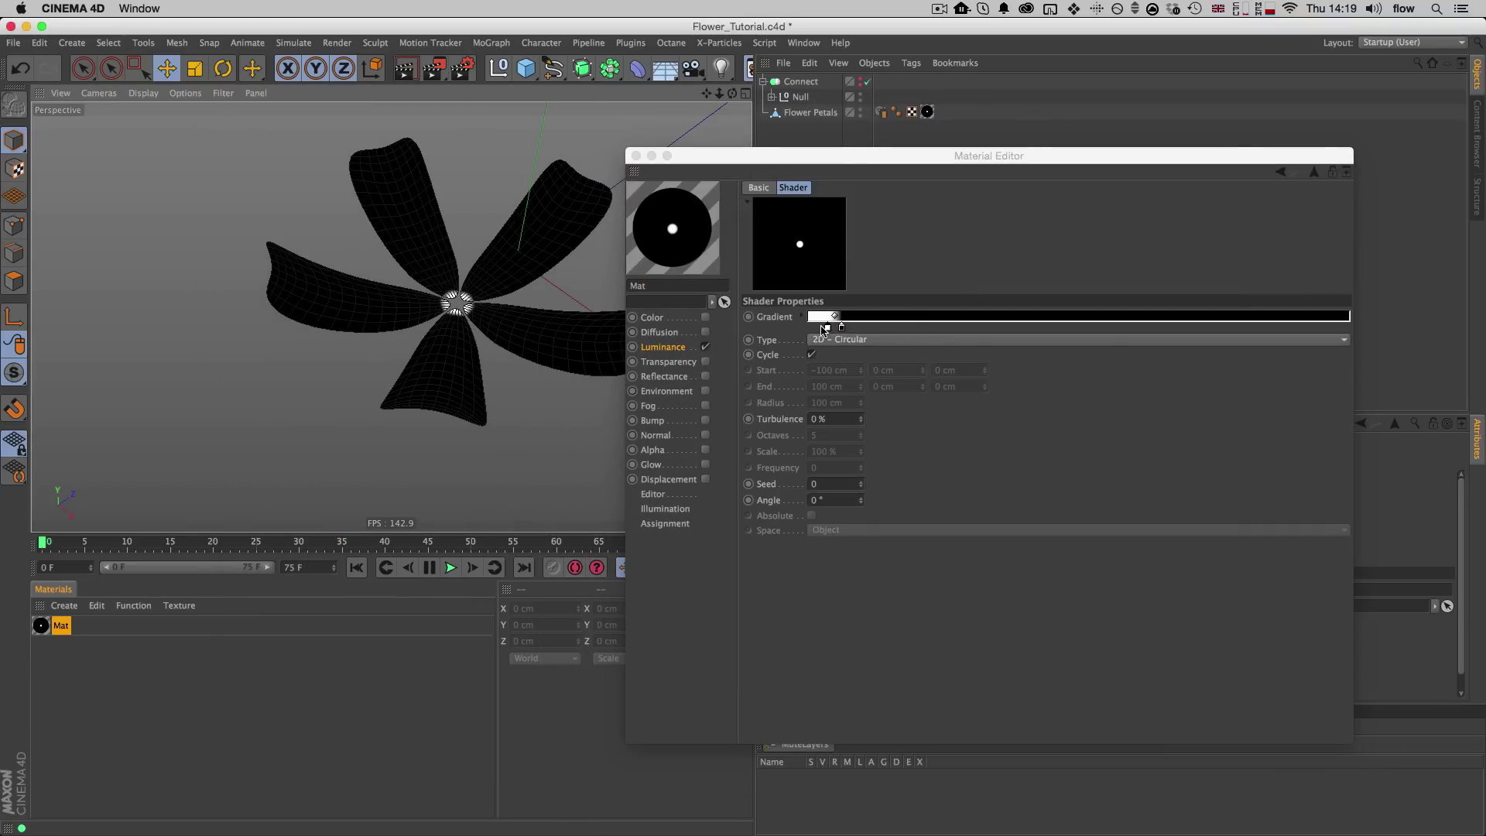
click(821, 327)
click(809, 328)
click(802, 316)
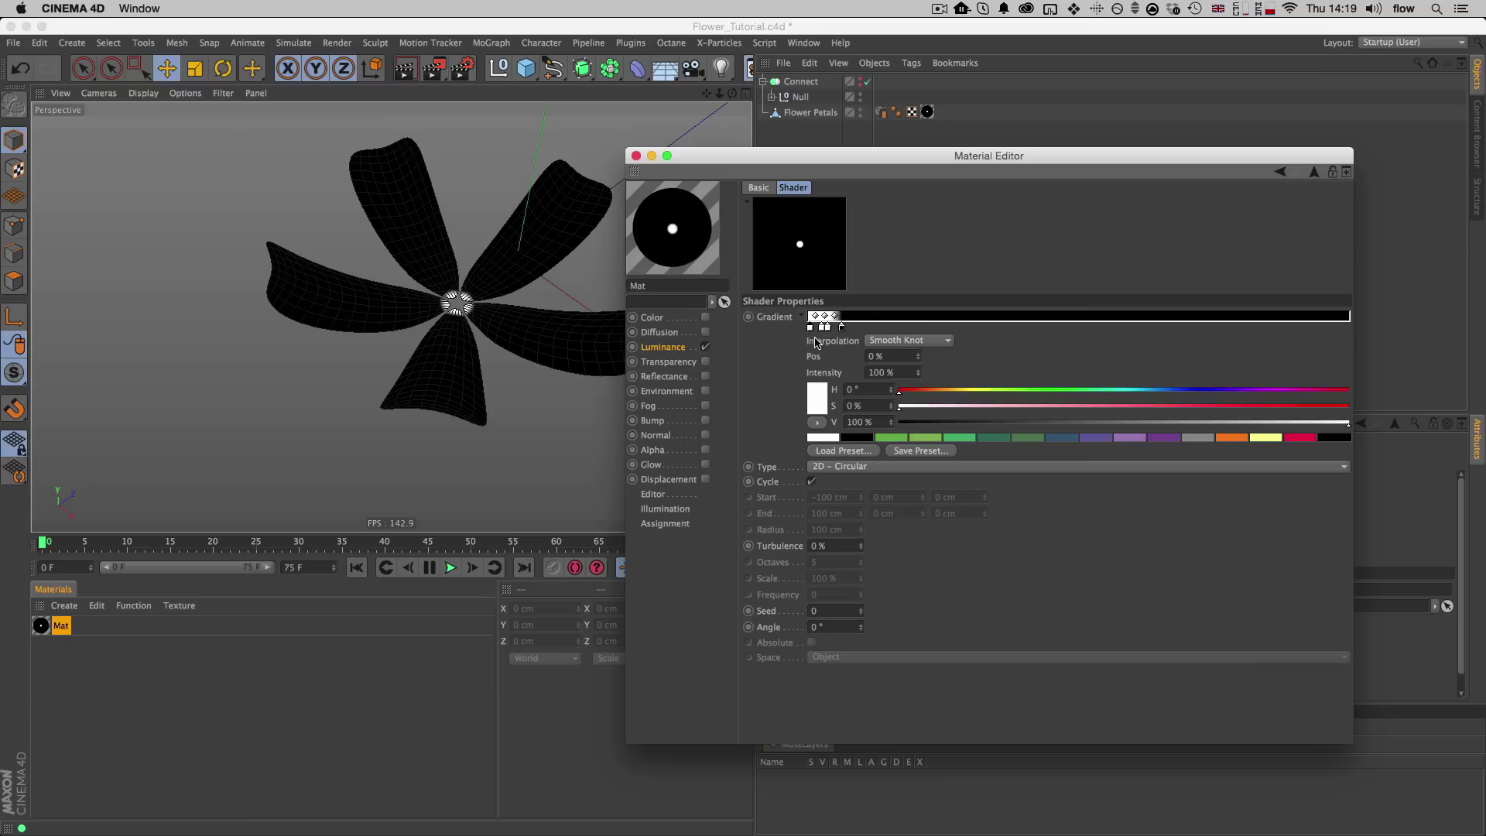
click(852, 438)
Step: Squeeze the white knots inward, set the outer black knot to 2.3%, and keyframe the gradient at frame 0
drag(820, 328, 817, 328)
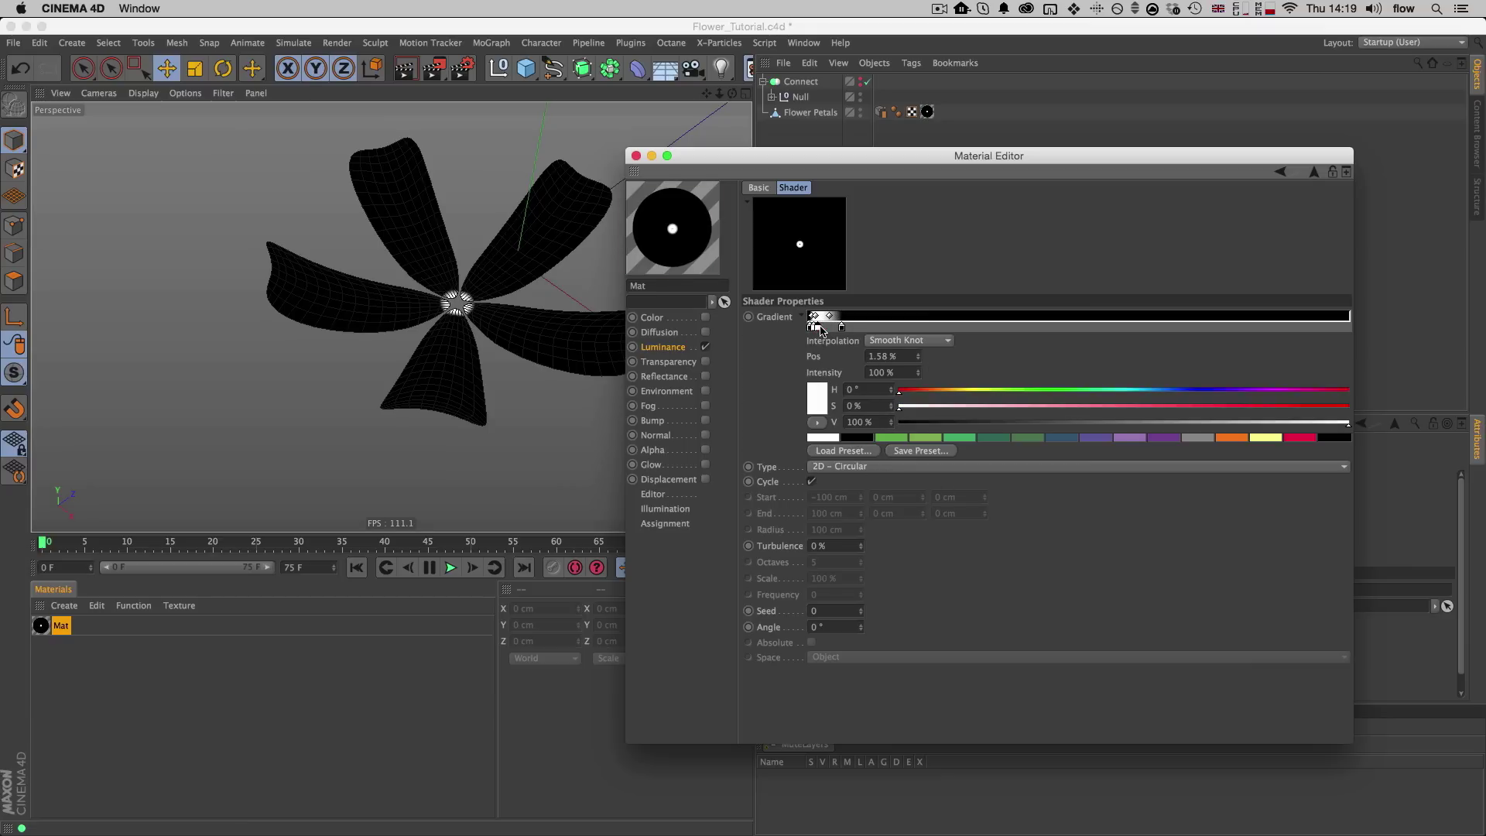
click(820, 328)
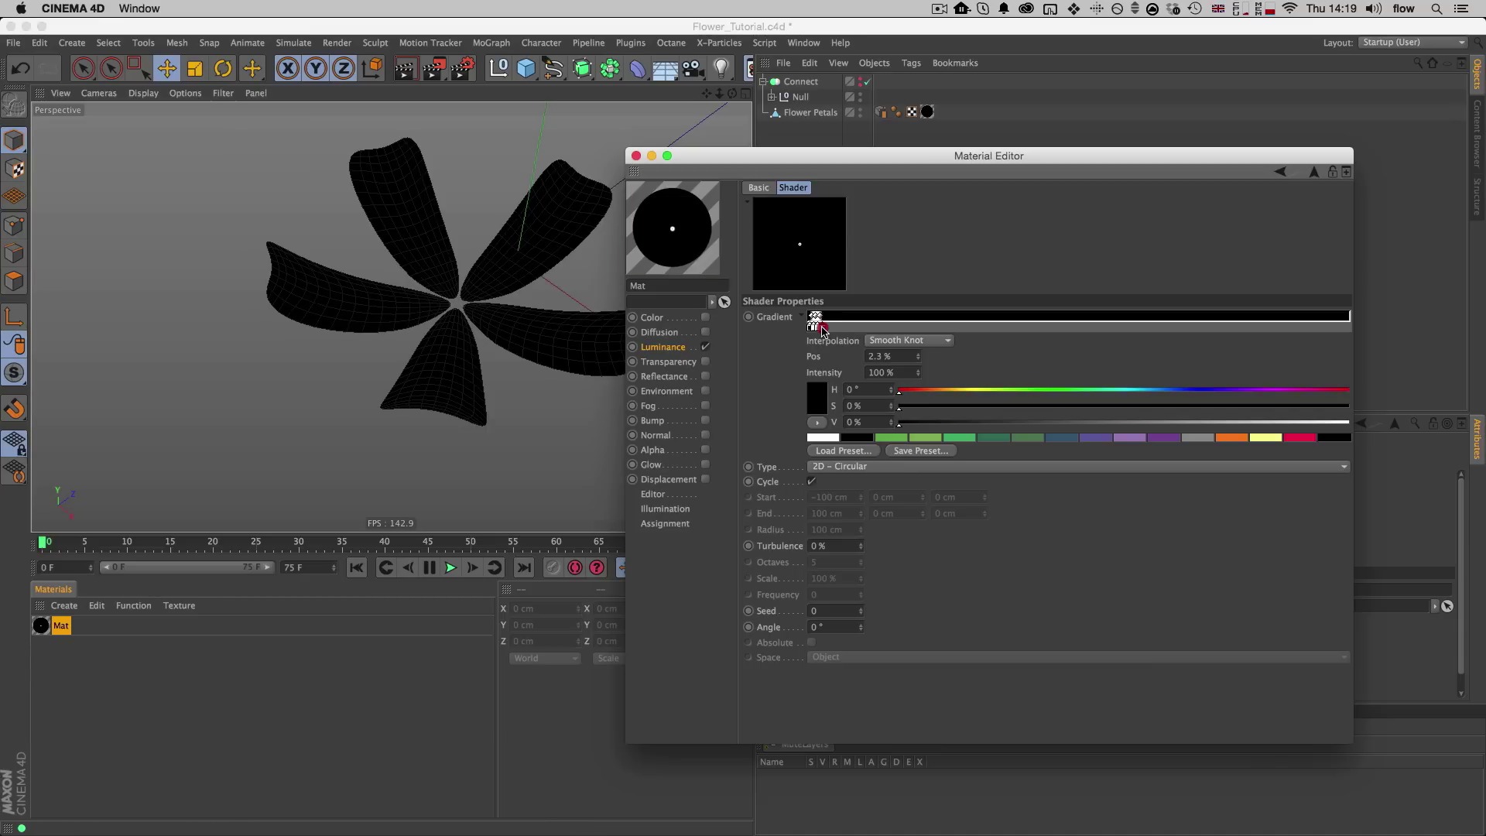
click(749, 318)
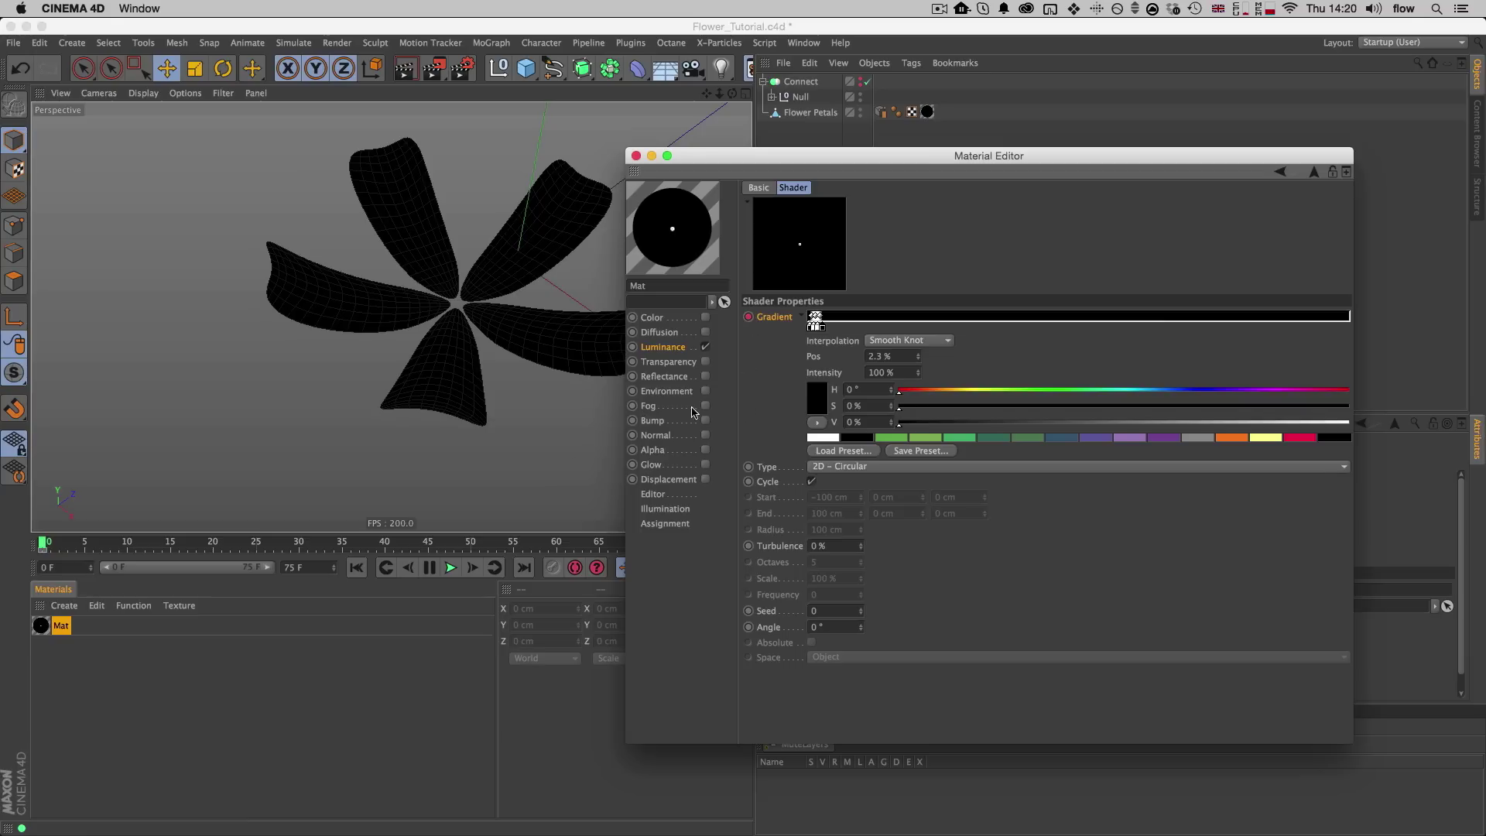
Step: At frame 40, move the gradient's outer black knot to the far end and the outer white knot to 97.56%
drag(248, 548, 384, 546)
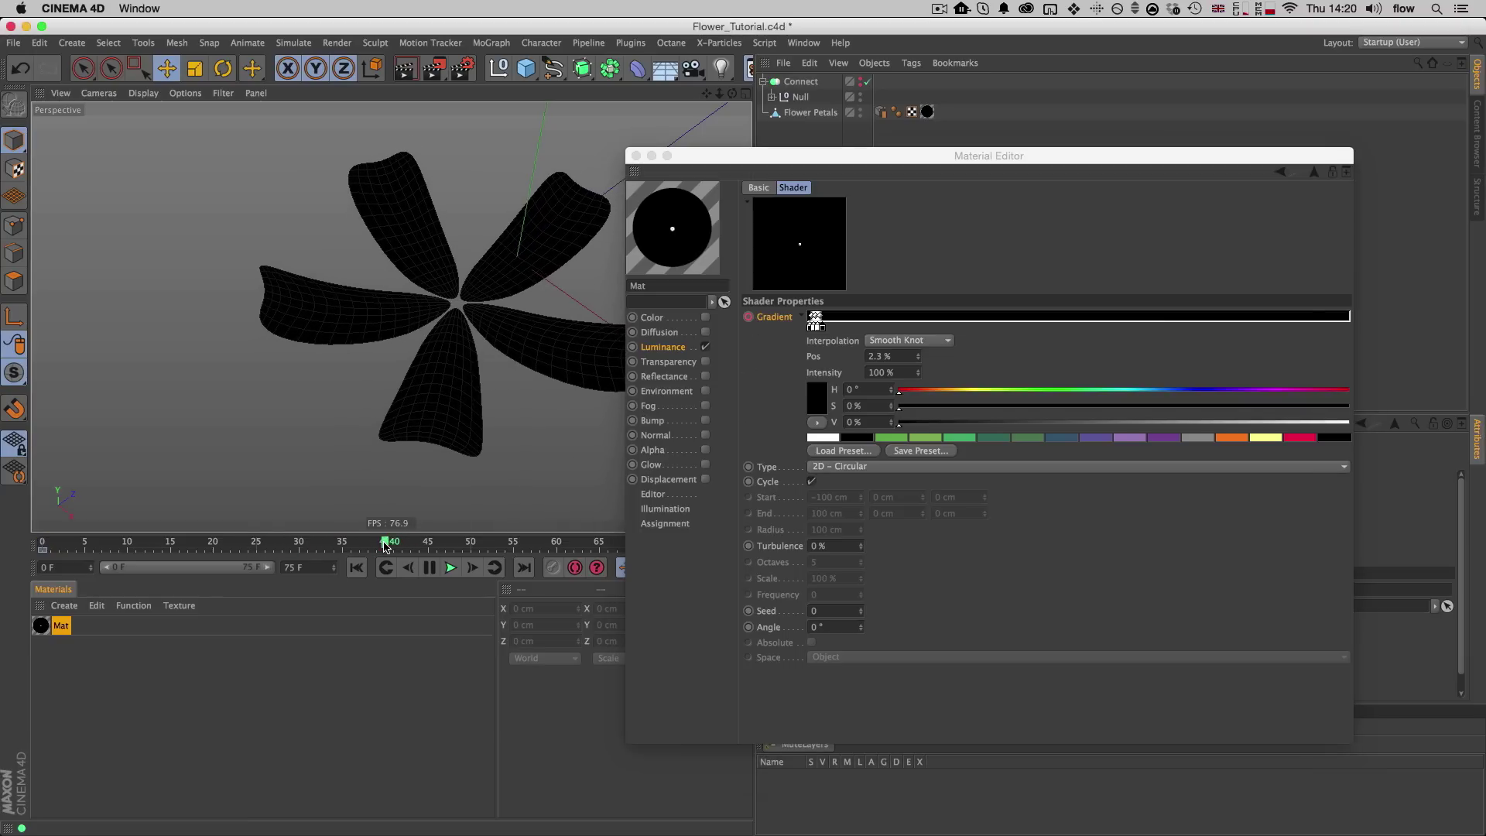
drag(820, 326, 1348, 328)
drag(830, 329, 1335, 327)
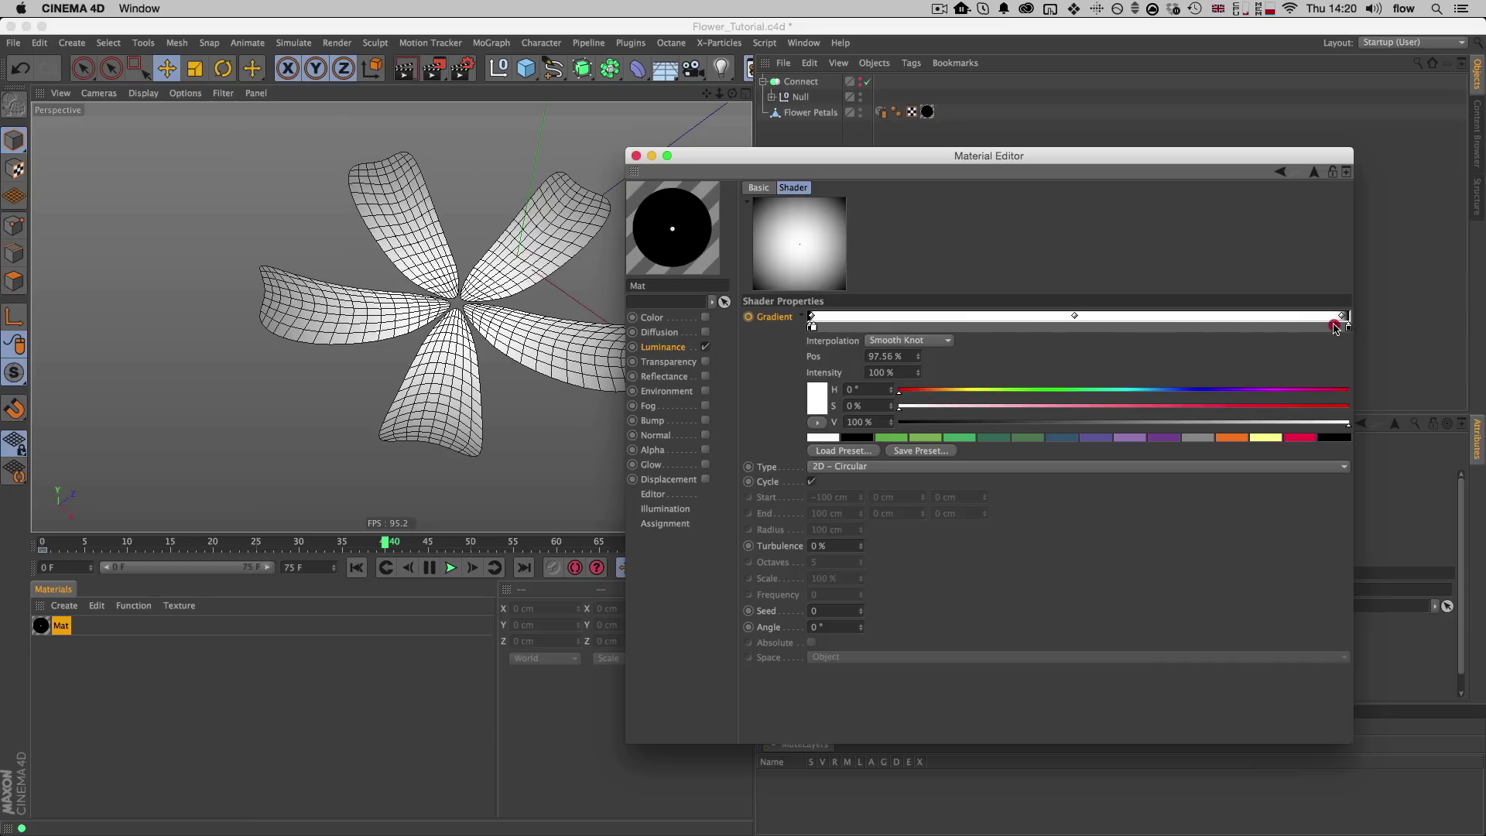
Step: Move the inner white knot to about 69% and the inner black knot to 65.95%, and keyframe the gradient at frame 40
drag(814, 328, 1243, 328)
drag(807, 329, 1136, 328)
drag(1243, 327, 1154, 328)
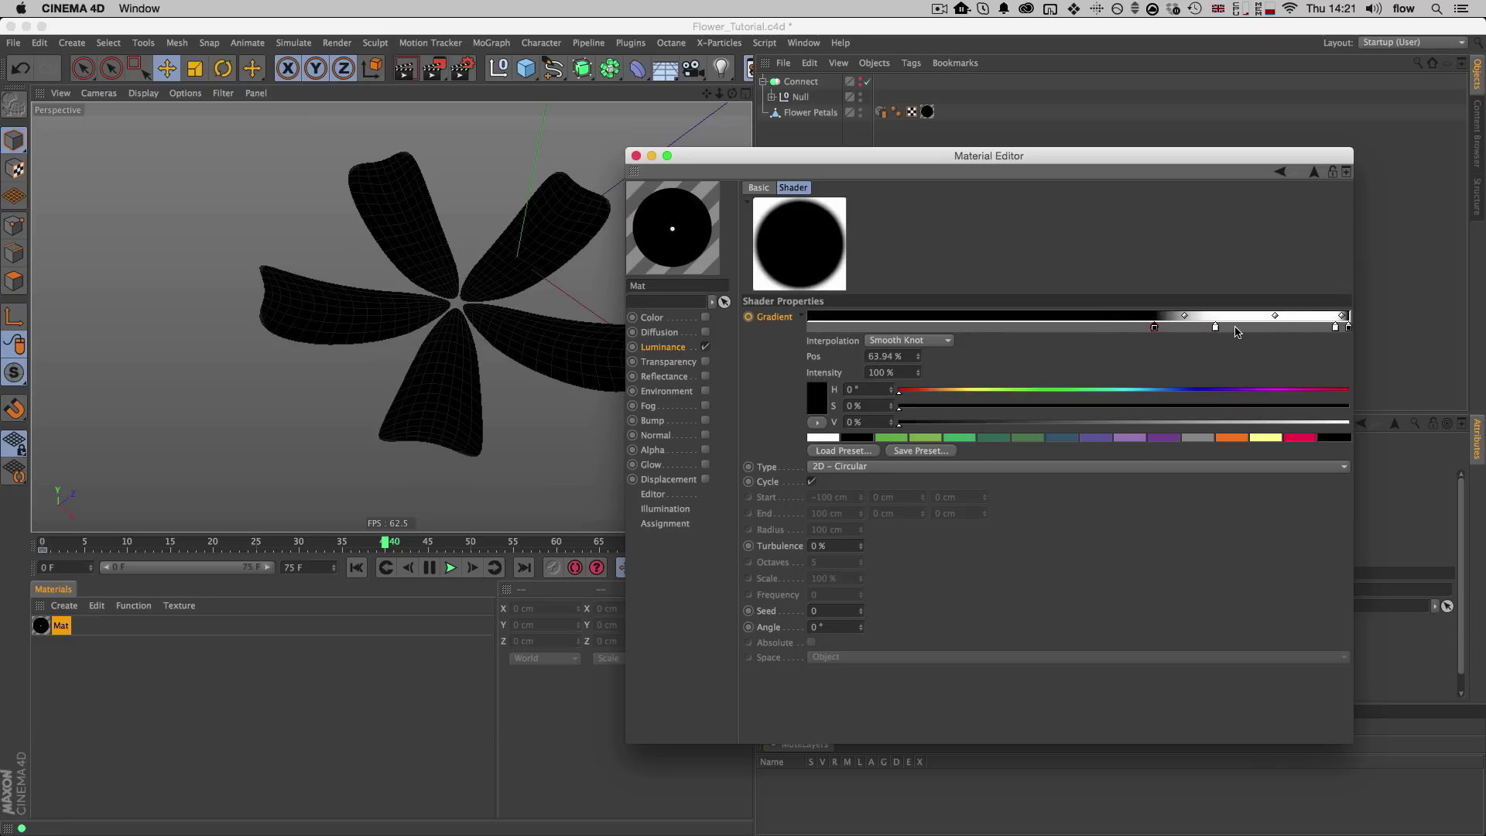
drag(1215, 327, 1164, 327)
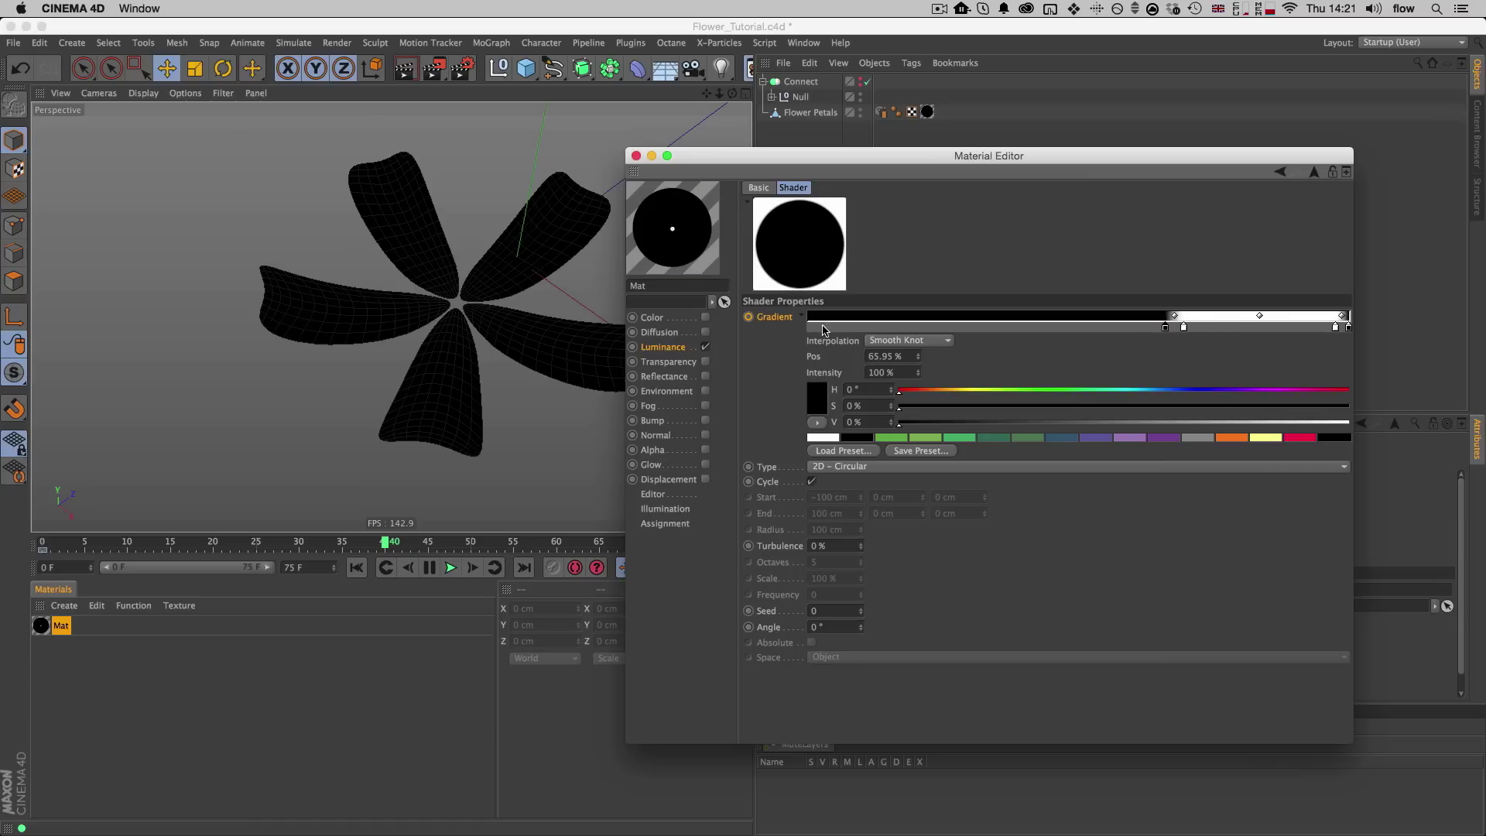
ctrl+click(745, 316)
Step: Play the animation from frame 0 to check how the white gradient ring travels across the opening petals
drag(781, 154, 945, 152)
key(shift+f)
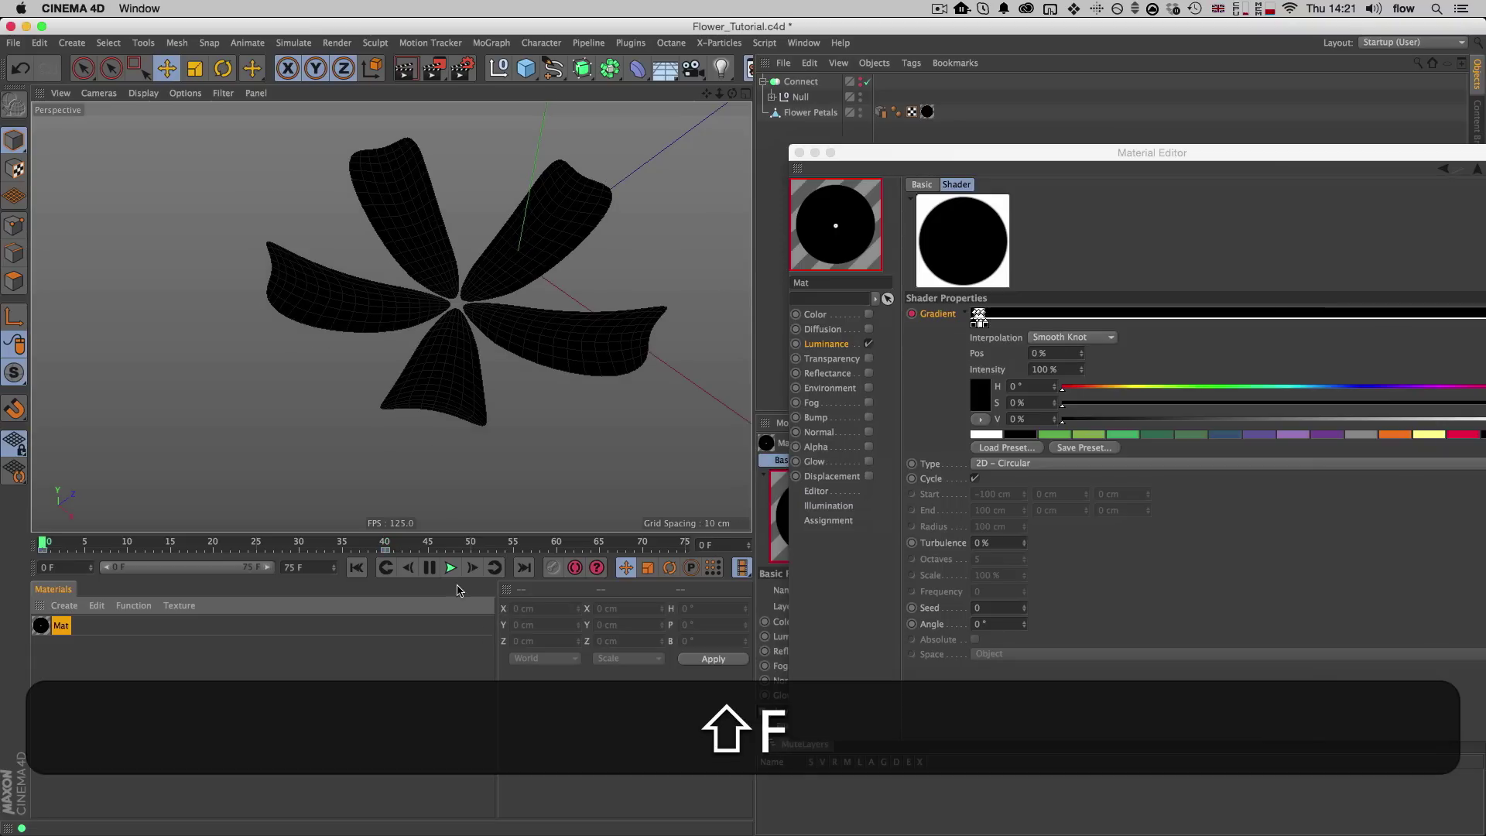
key(a)
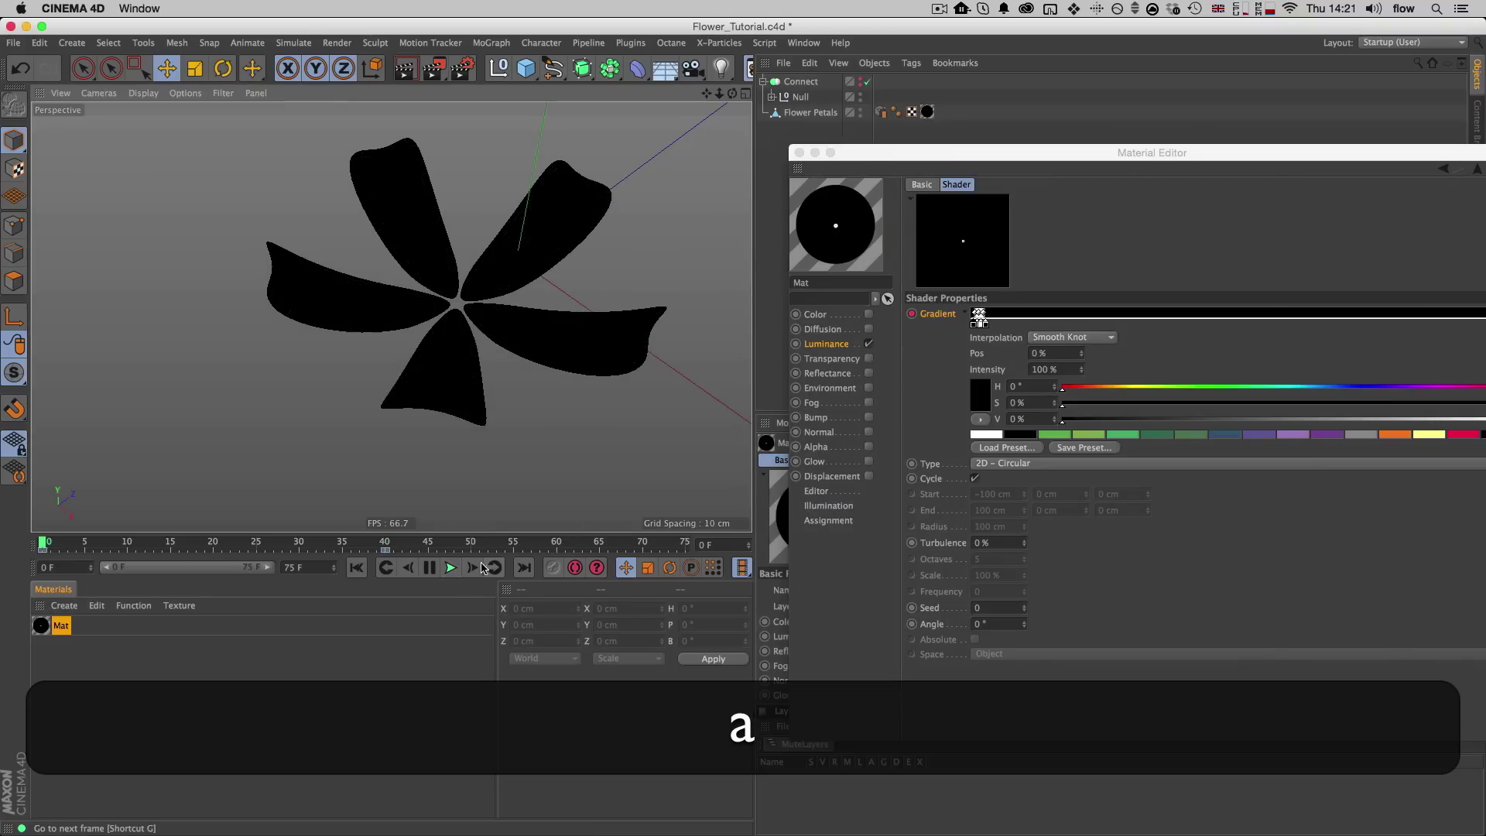
key(shift+f)
click(455, 570)
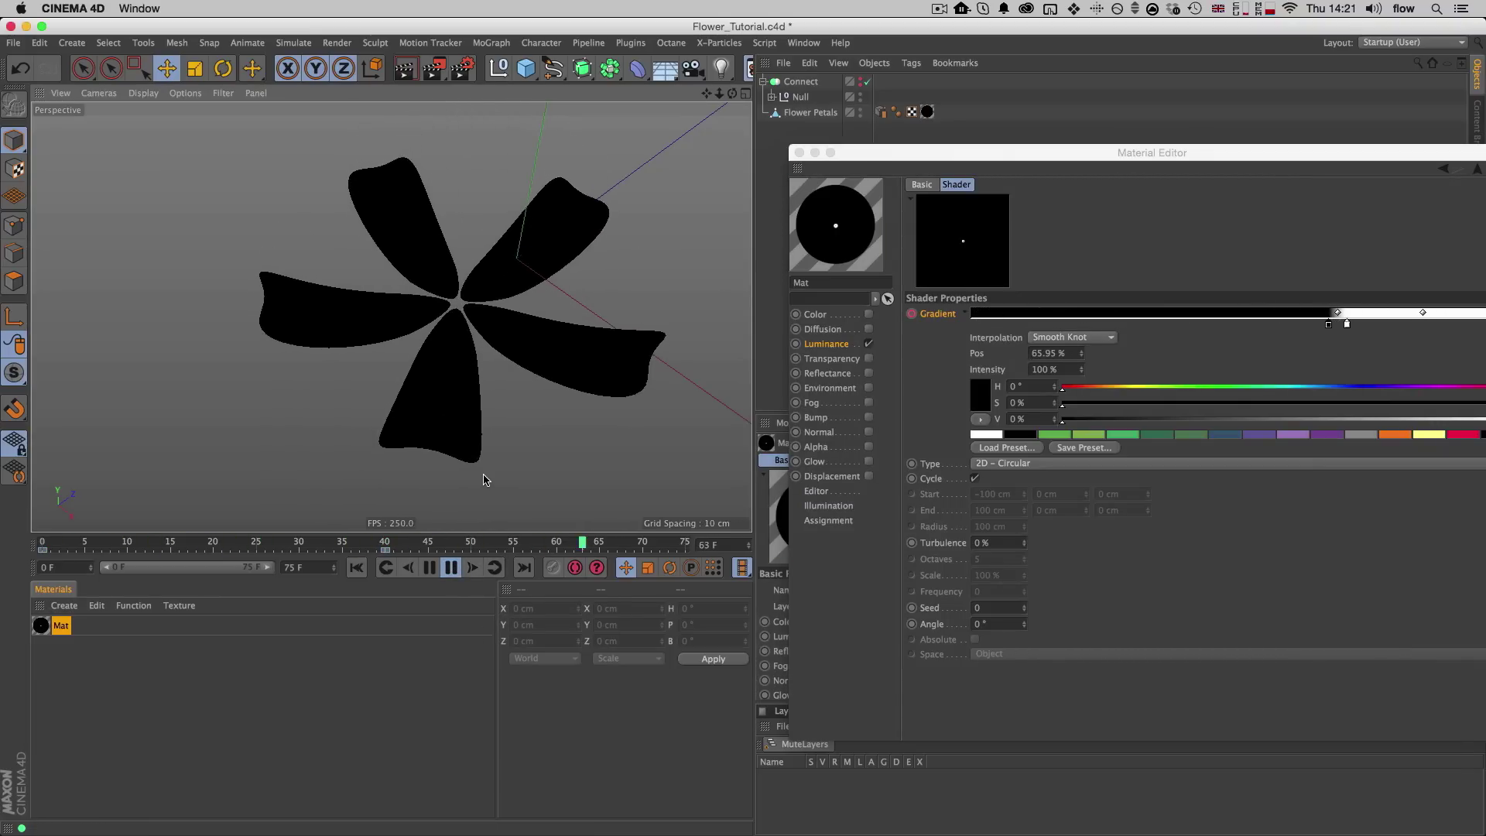
key(shift+f)
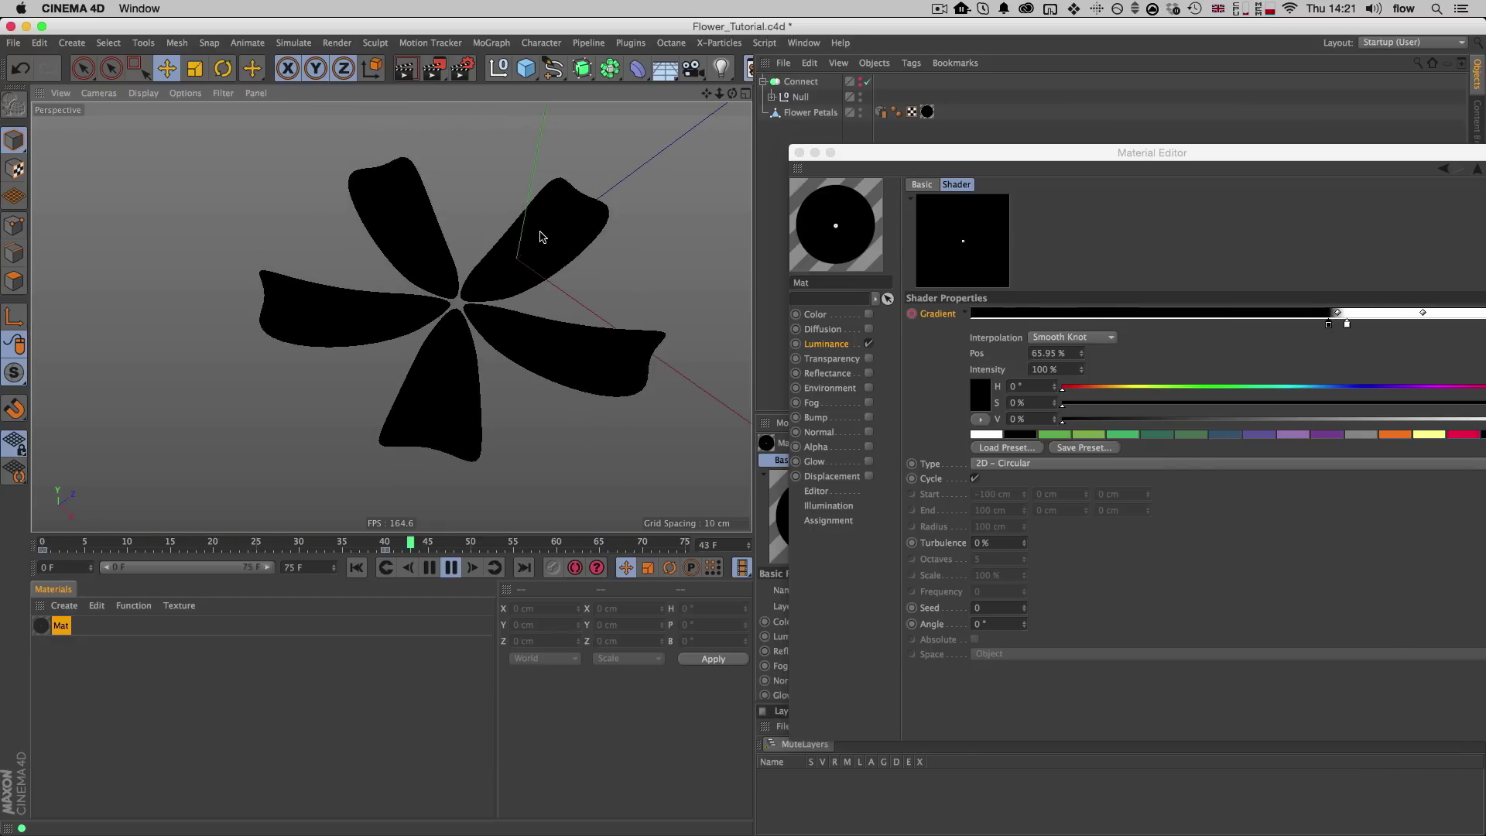
key(shift+f)
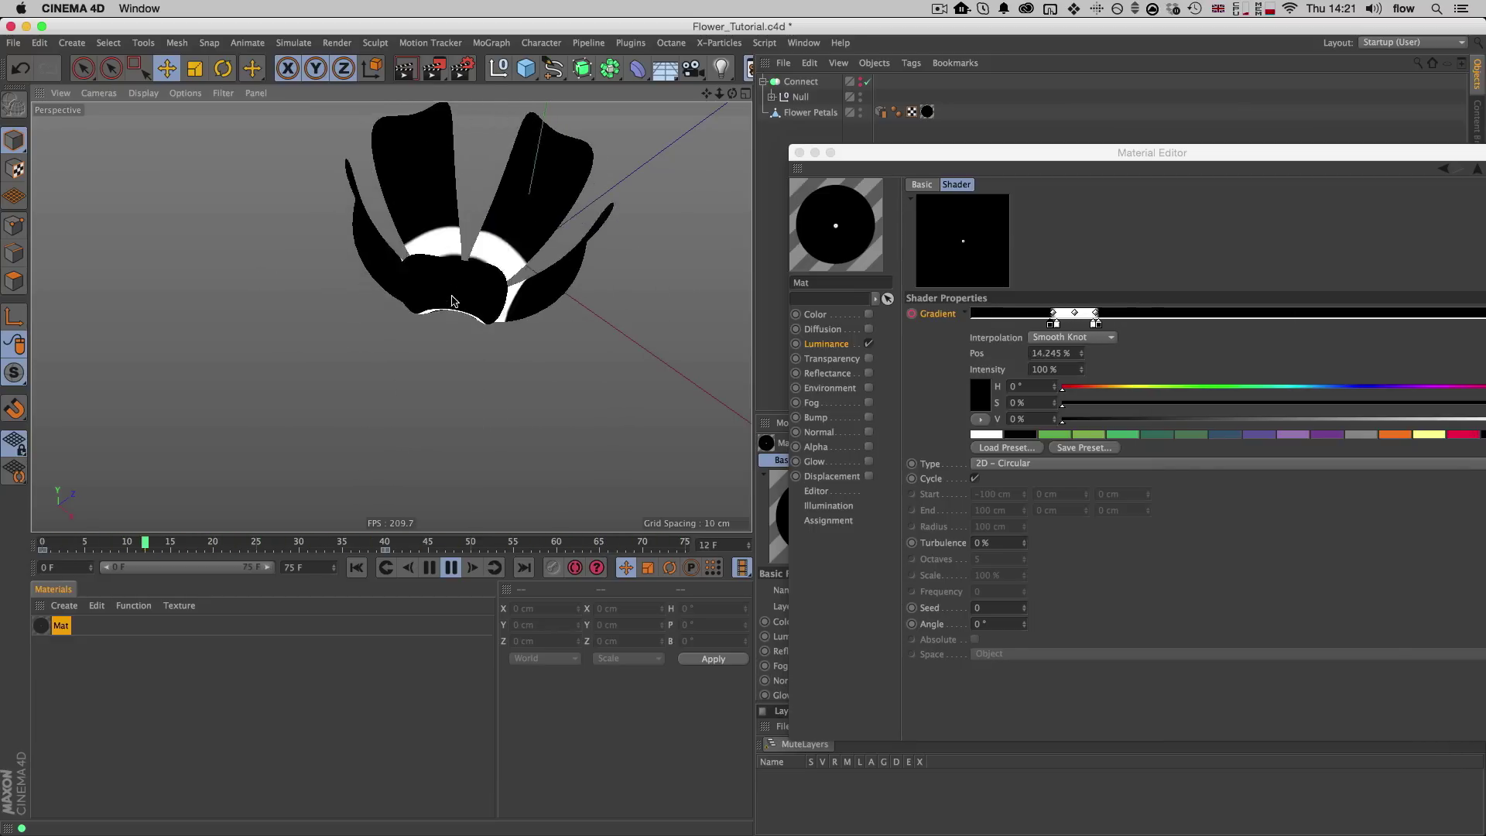
Step: Stop the playback, go back to frame 28 with the open flower in view, and raise the gradient's Turbulence to 8%
key(3)
drag(488, 311, 365, 330)
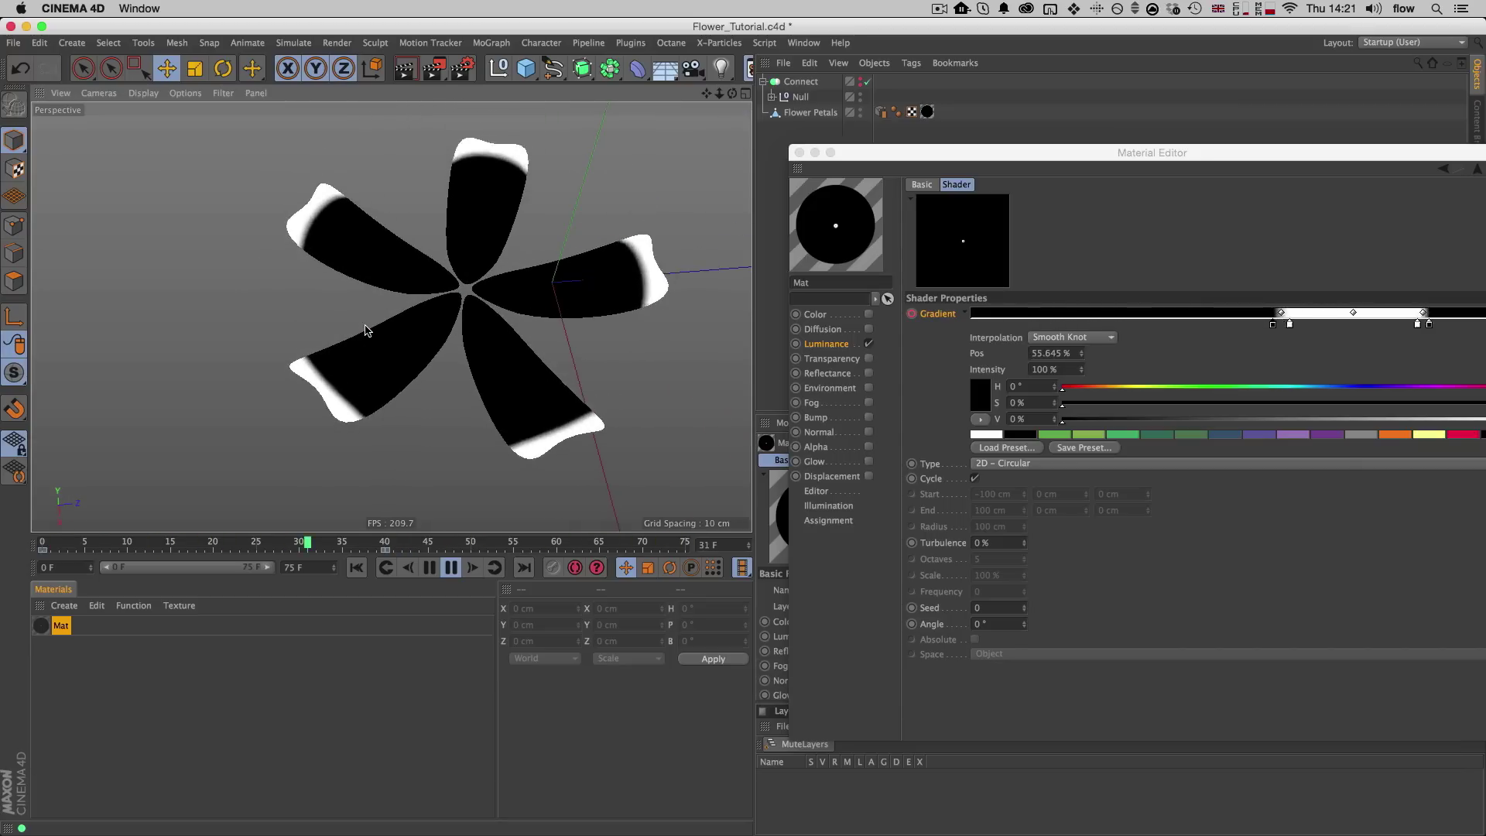
click(447, 572)
drag(387, 544, 299, 542)
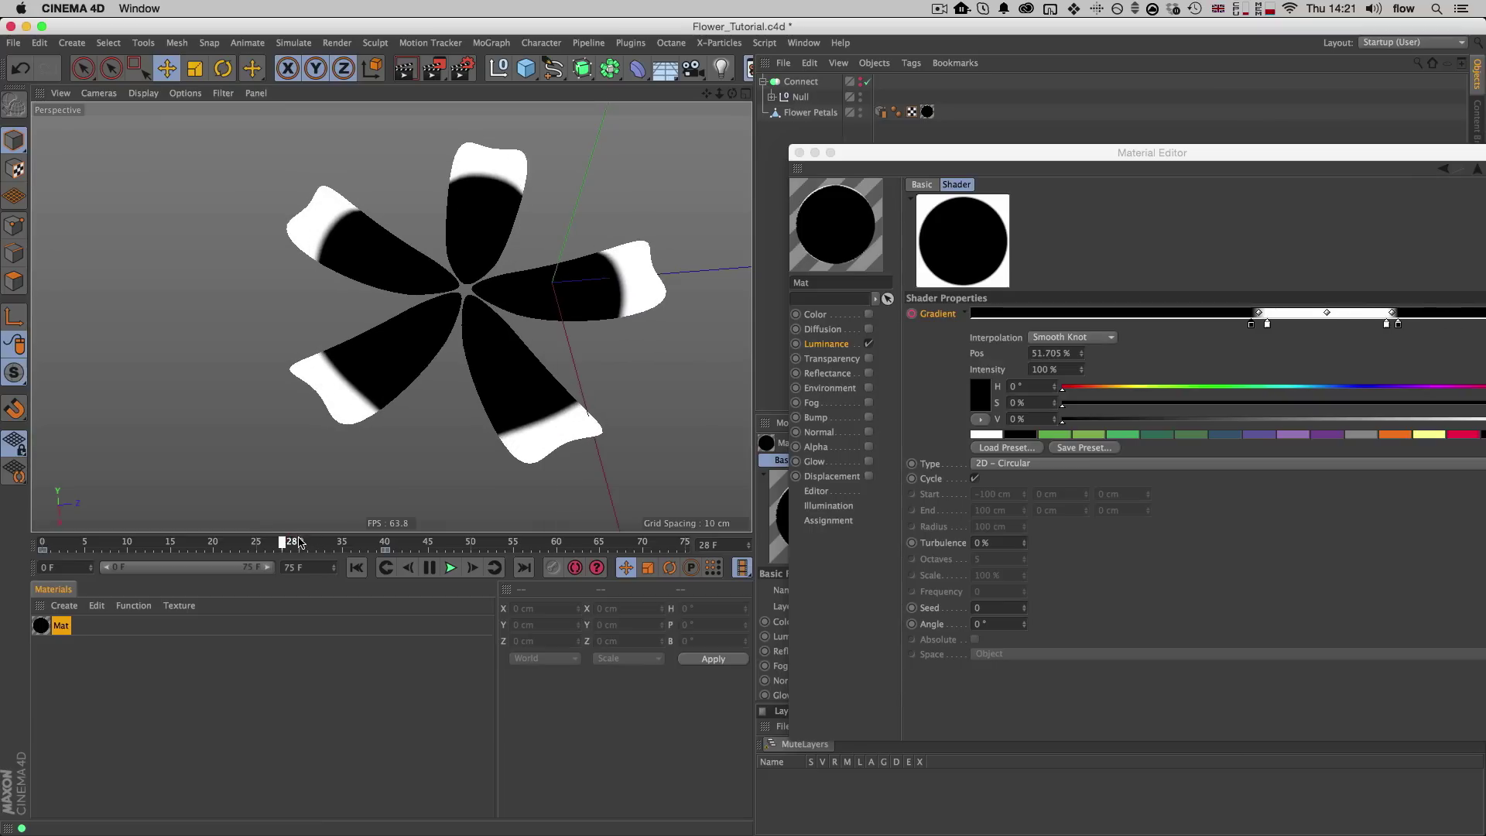
click(1023, 540)
click(1023, 540)
click(1024, 540)
click(1023, 541)
click(1023, 540)
click(1024, 541)
click(1024, 540)
click(1024, 540)
Step: At frame 0, set the gradient's Turbulence to 0% and keyframe it
drag(280, 544, 17, 544)
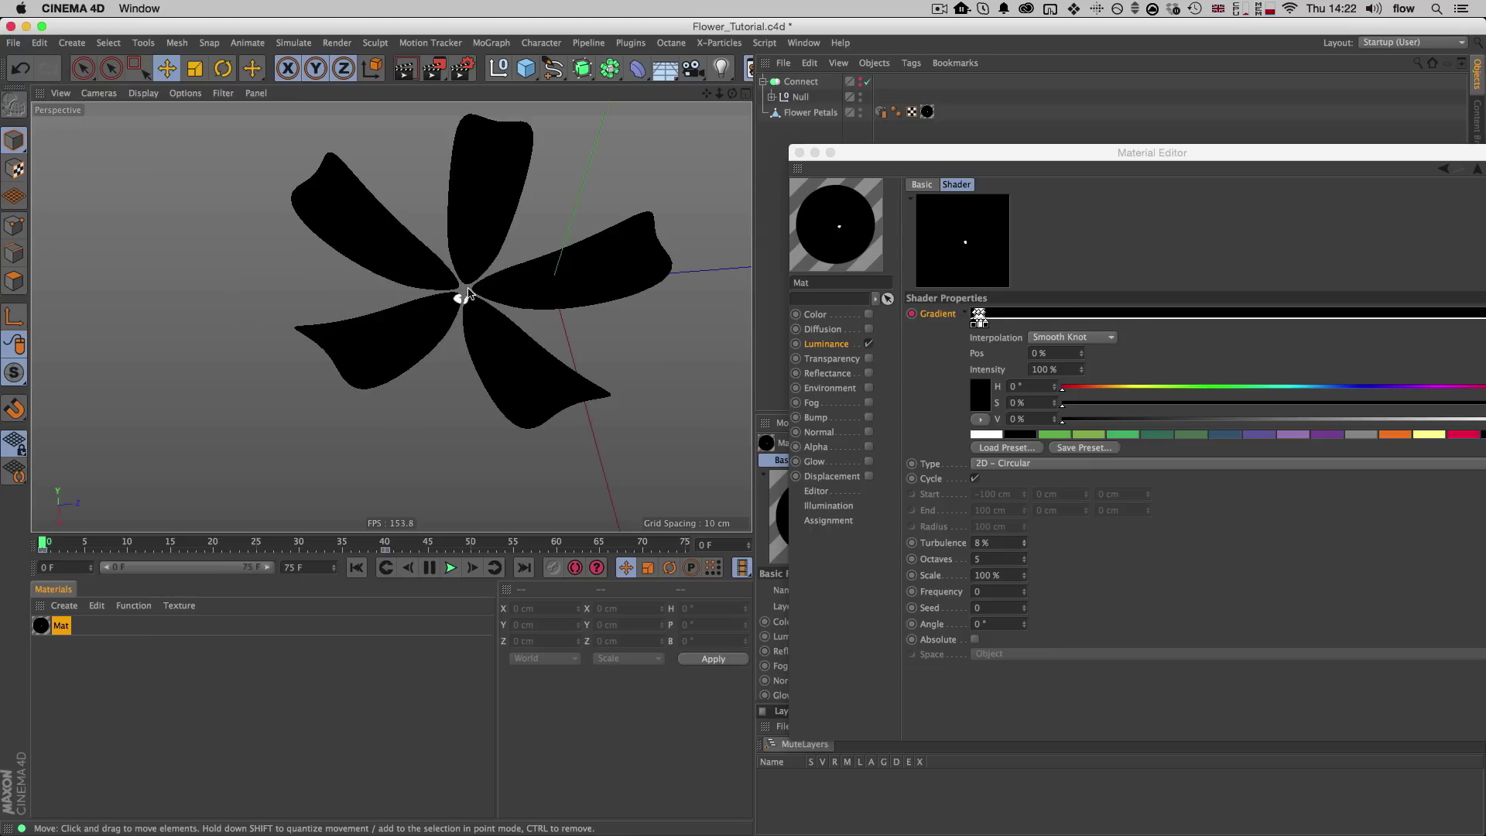
ctrl+click(912, 542)
ctrl+click(912, 543)
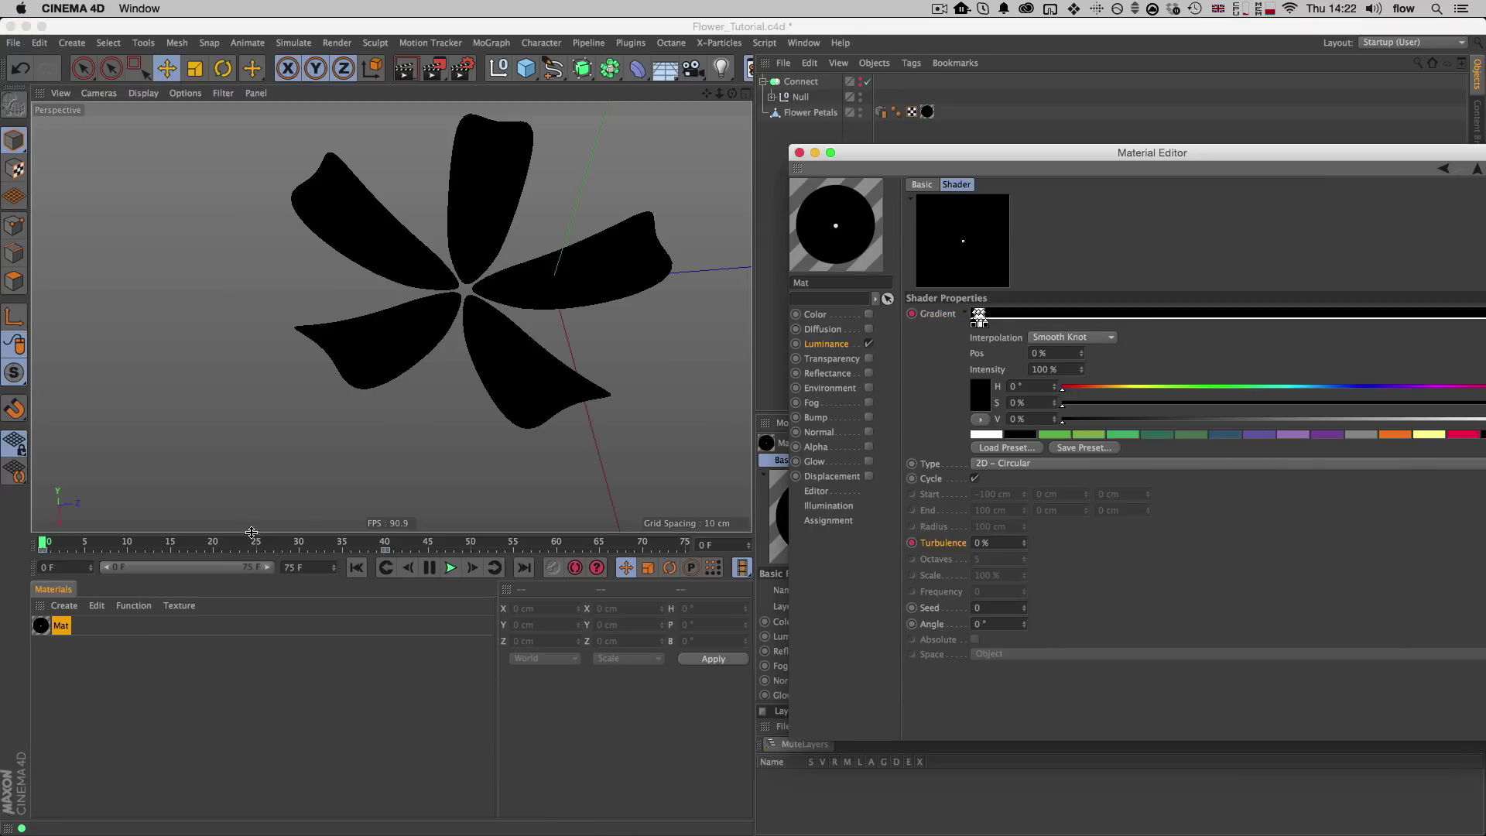
Step: At frame 7, set the gradient's Turbulence to 8% and keyframe it
drag(44, 543, 101, 541)
double_click(978, 542)
text(8)
key(Return)
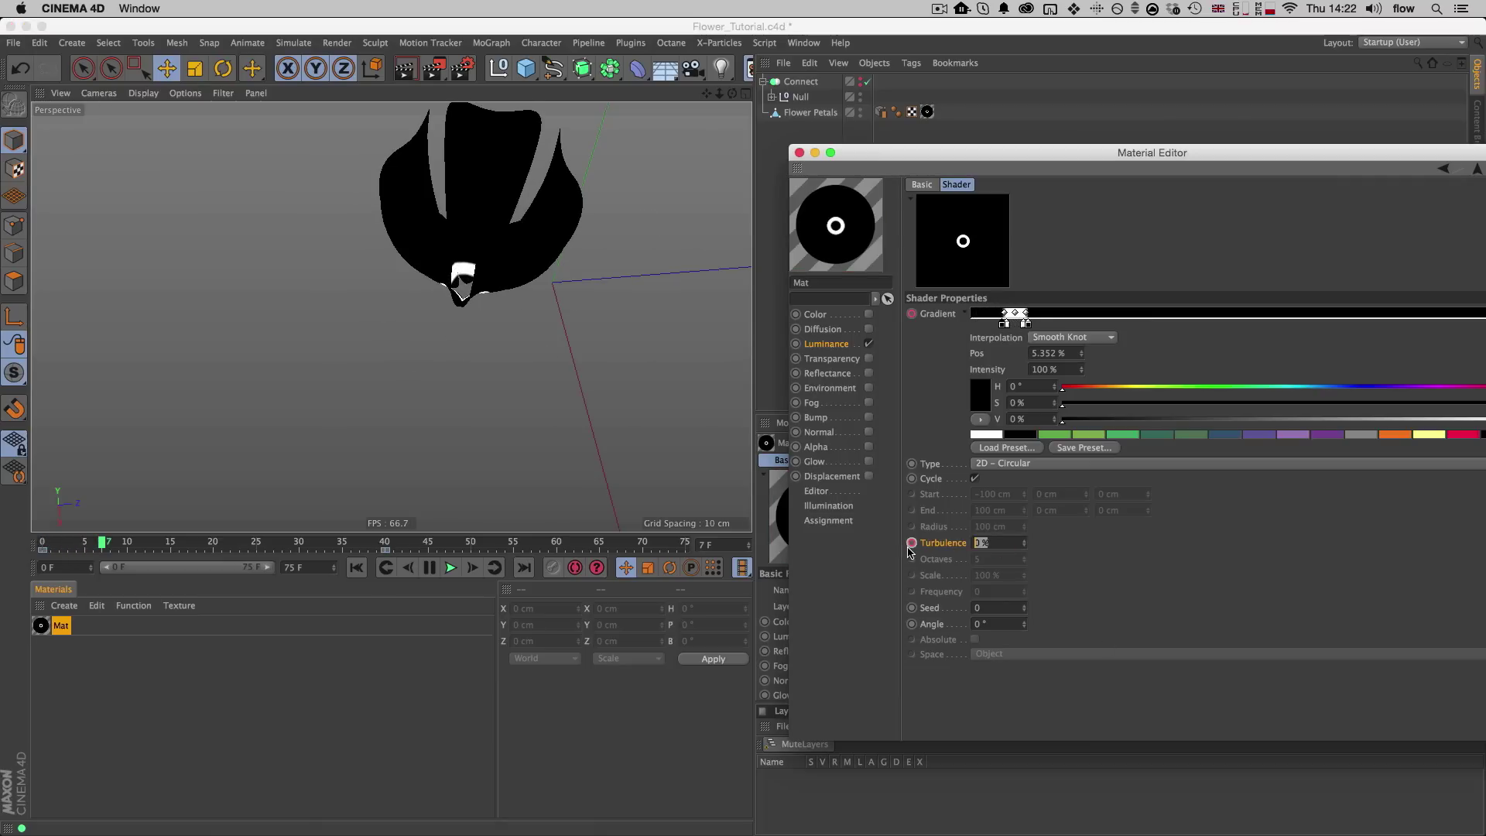
ctrl+click(910, 543)
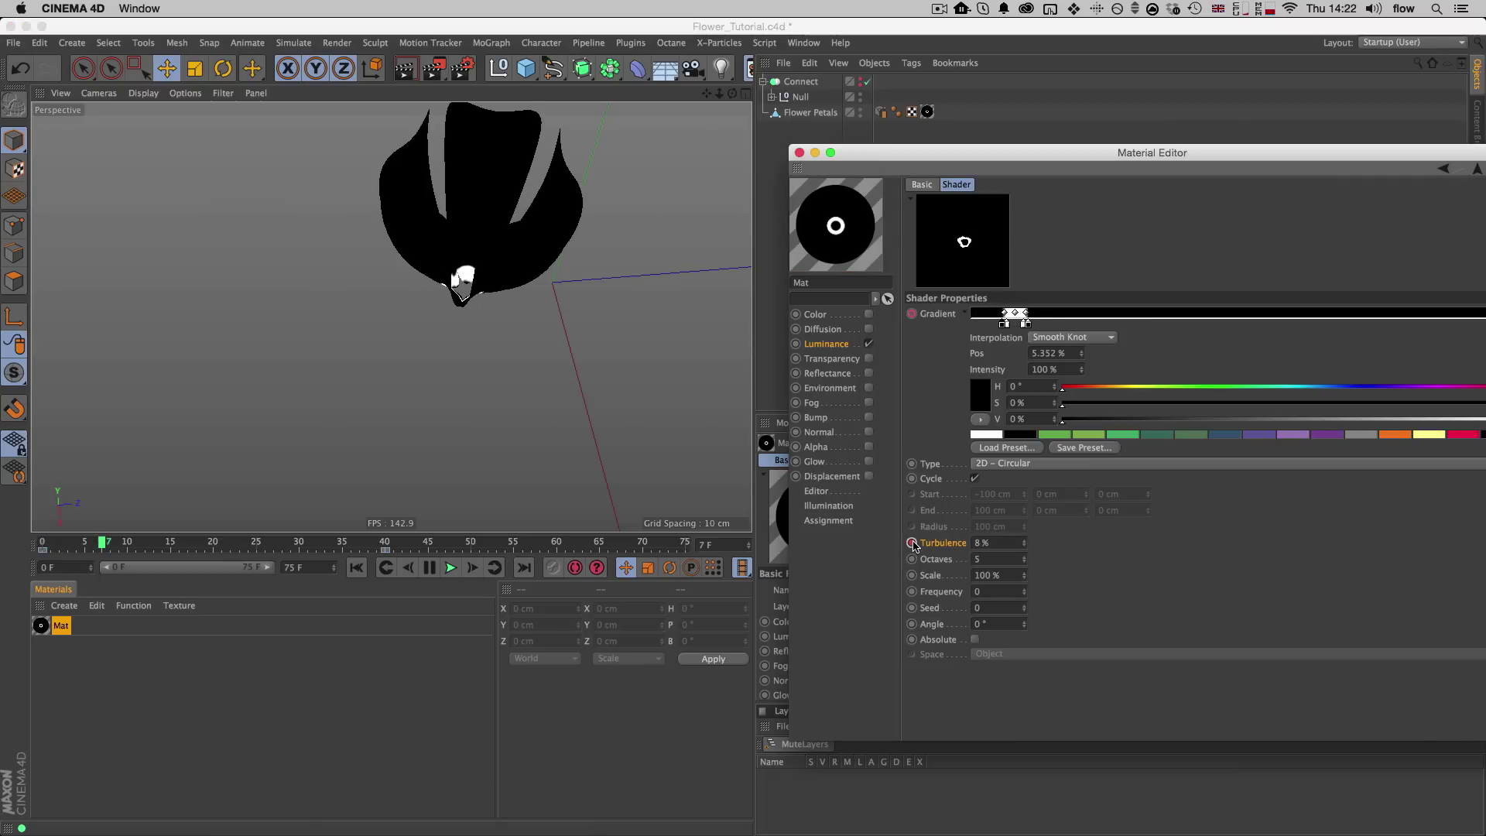
Step: Play the animation from the start to check the turbulent ring on the petal tips, and stop it
key(shift+f)
click(450, 567)
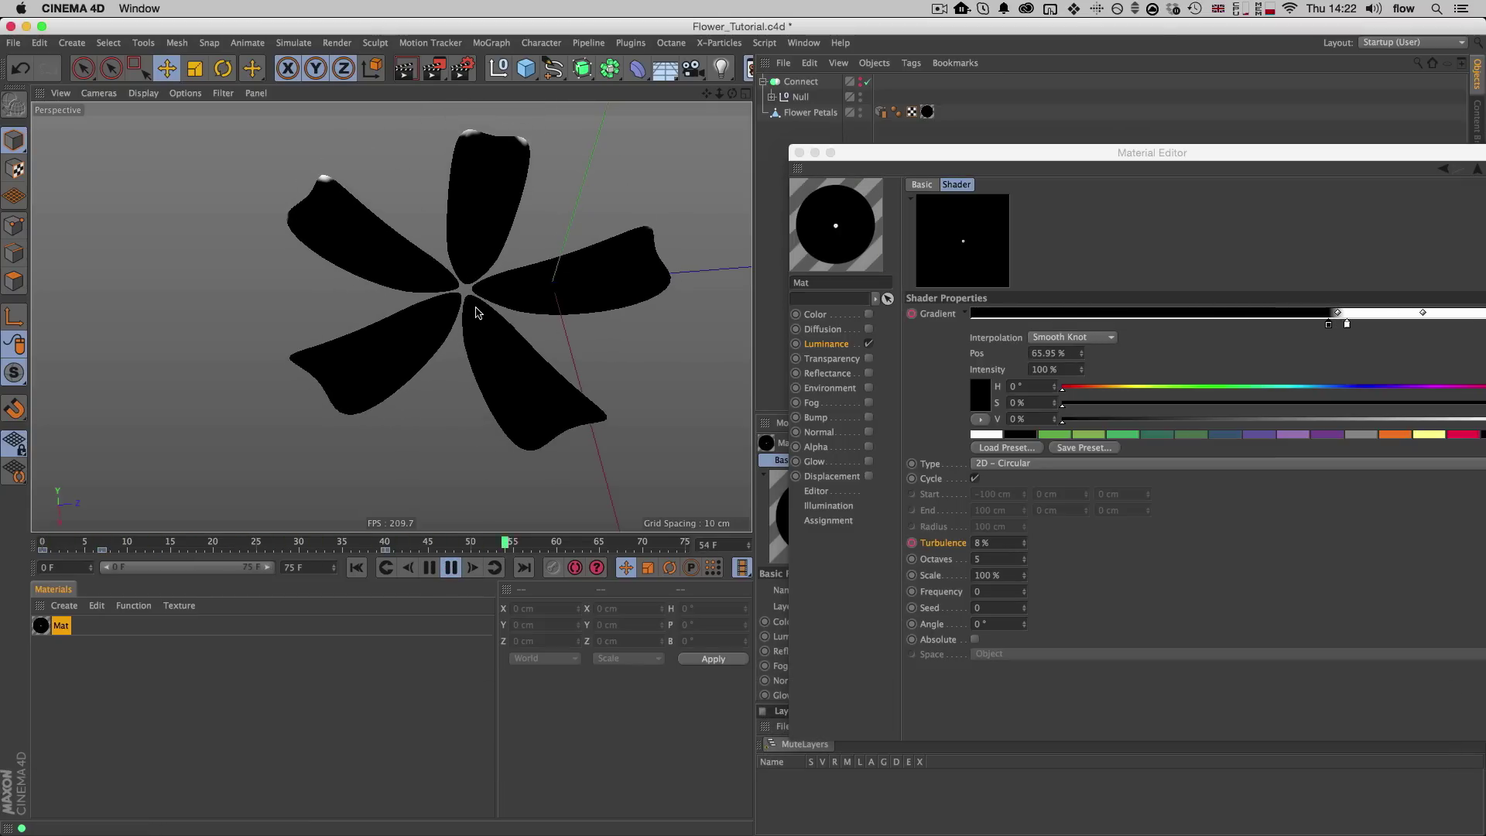
click(453, 571)
Step: At frame 40, move the gradient's inner white knot outward and the inner black knot to 70.26%, and keyframe the gradient
click(385, 544)
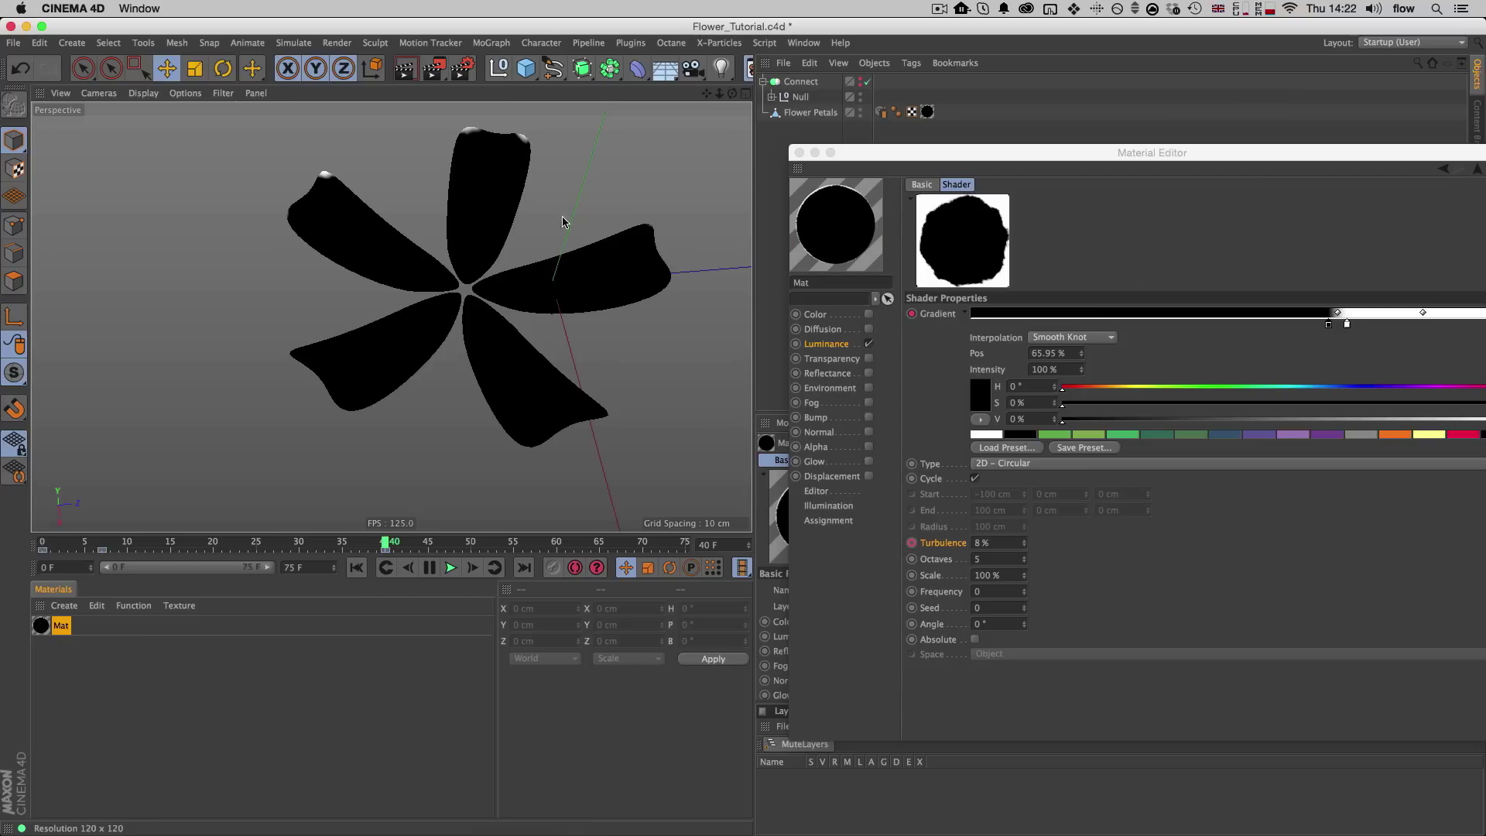
drag(1348, 325, 1339, 321)
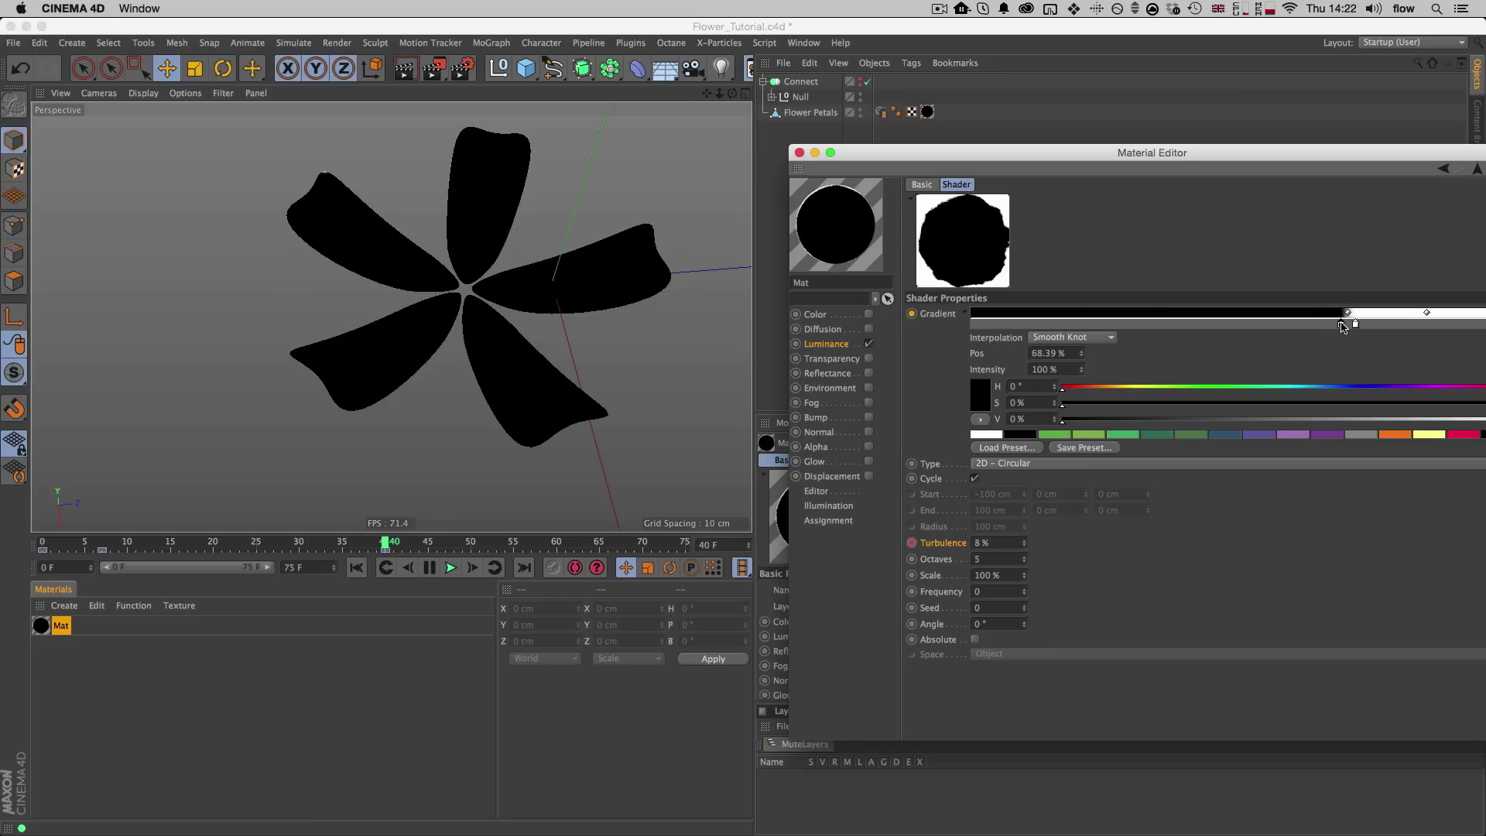
mouse_move(1342, 326)
mouse_down()
mouse_move(1366, 325)
mouse_move(1353, 323)
mouse_up()
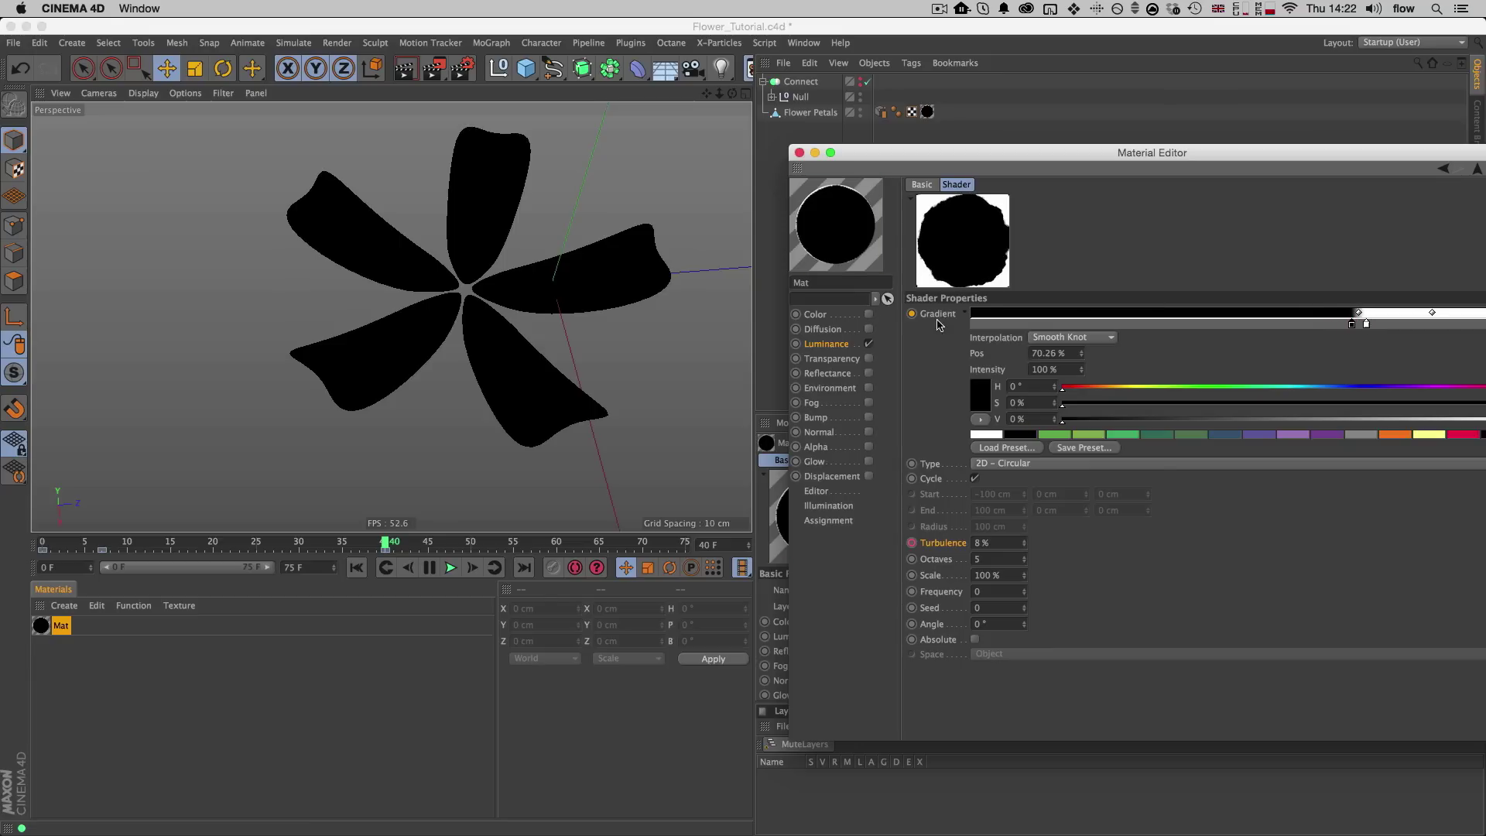
ctrl+click(912, 314)
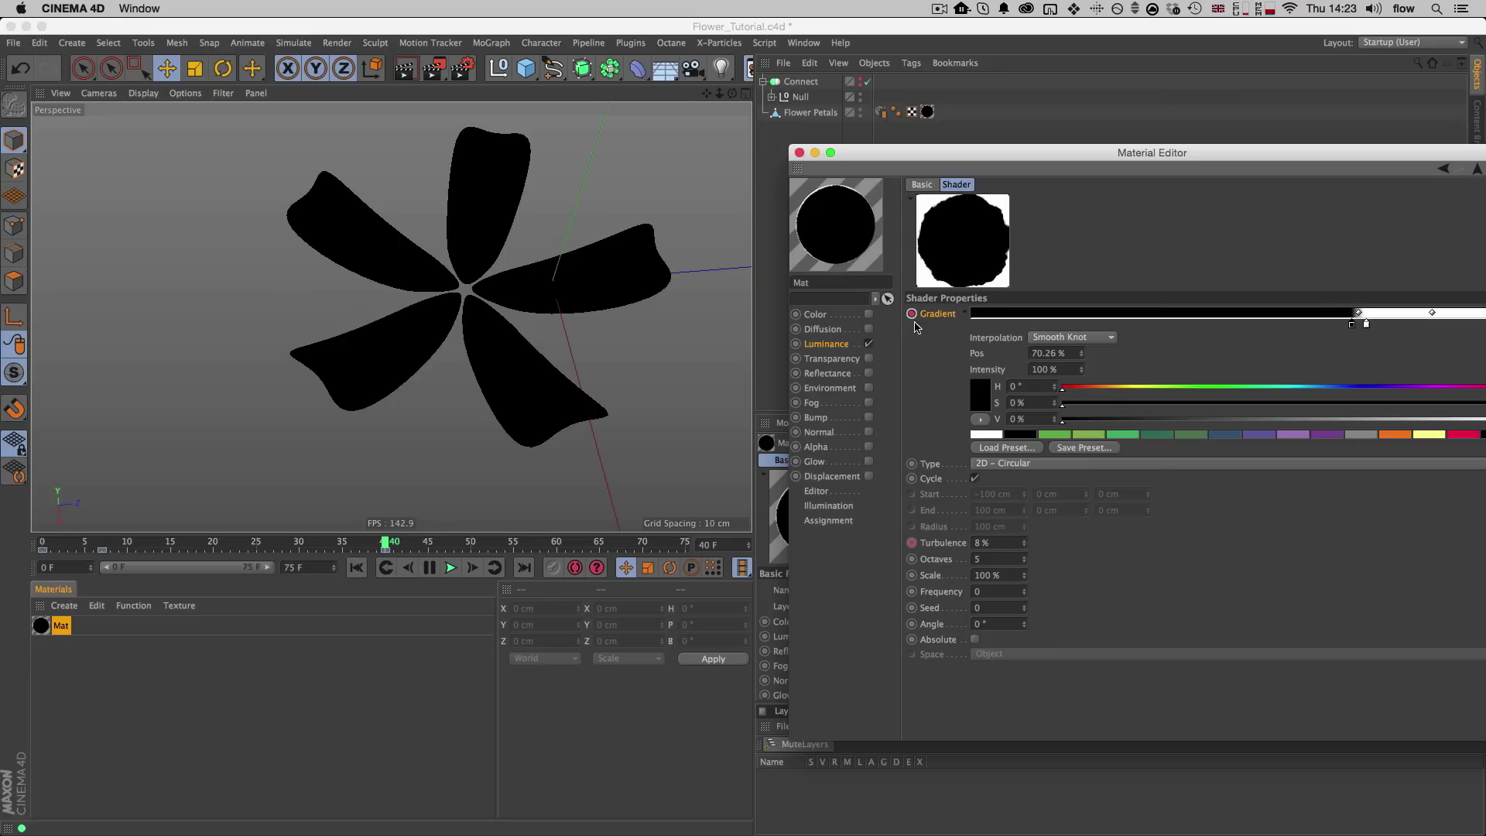
Step: Play the animation from the start, examine the ring from another angle at frame 23, and close the Material Editor
key(shift+f)
click(452, 568)
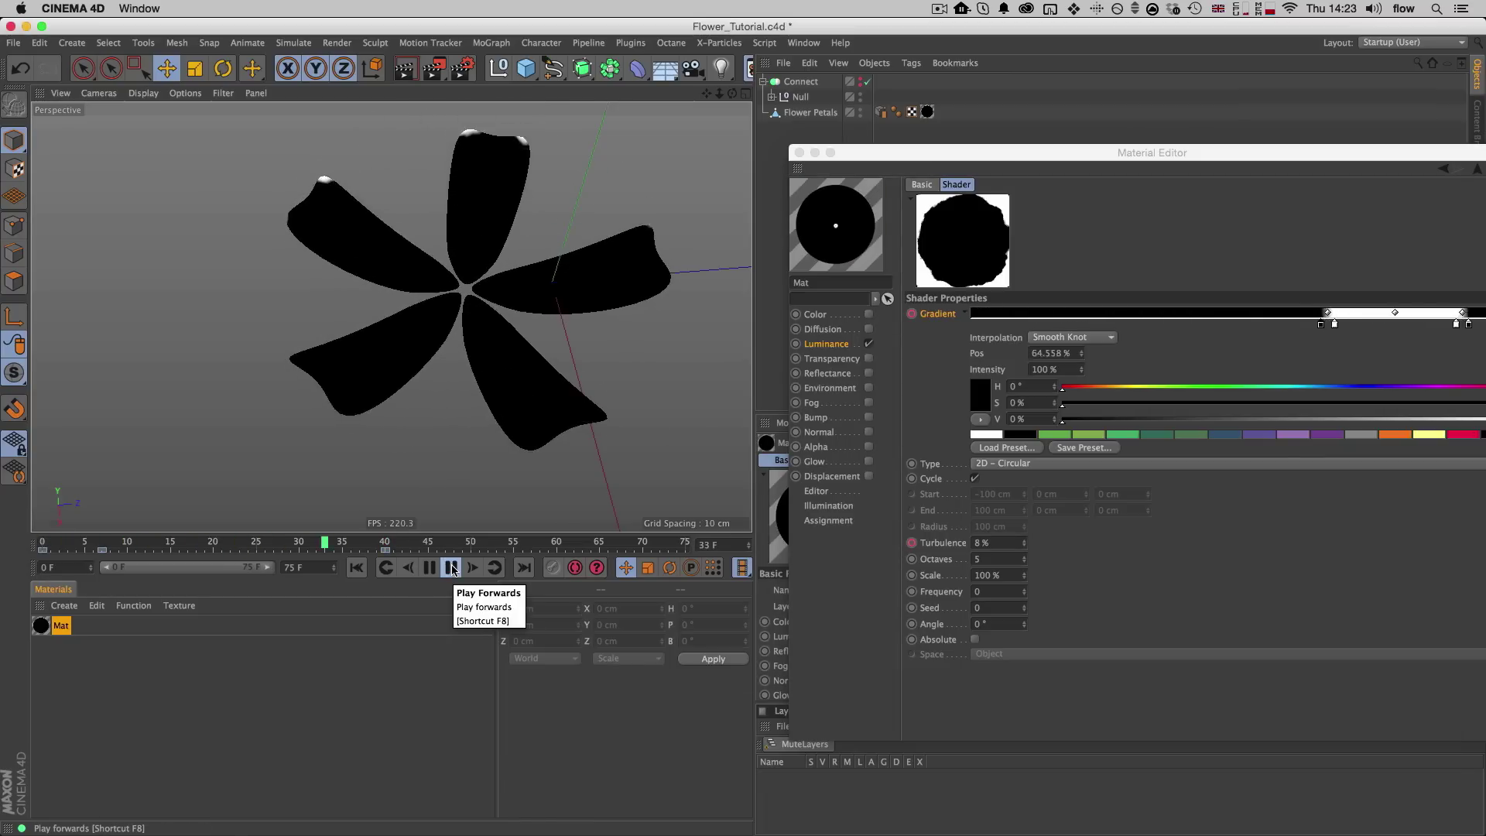
click(452, 568)
key(3)
drag(503, 285, 239, 542)
click(799, 152)
key(1)
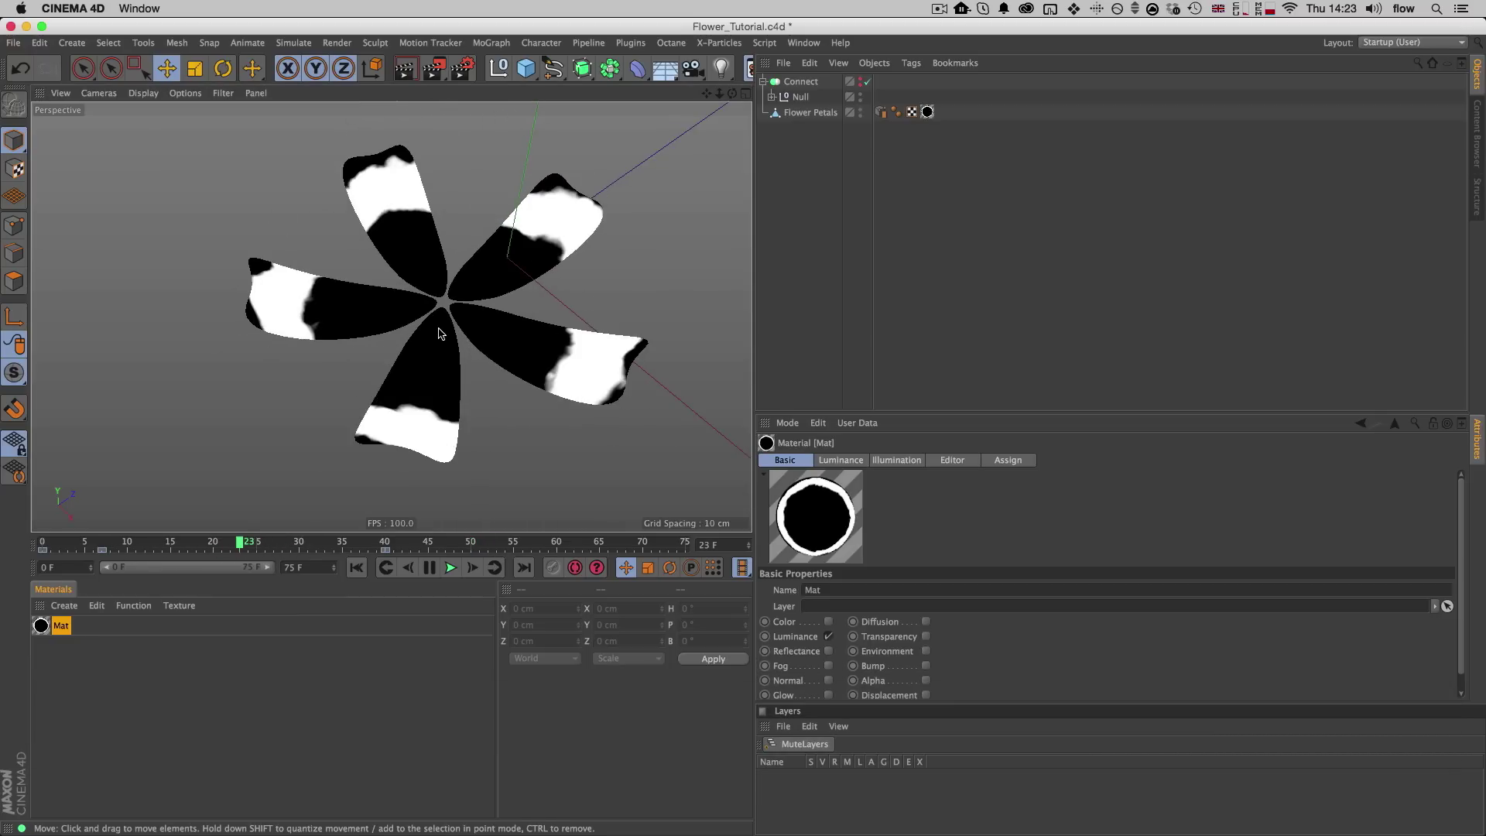
Step: Add an X-Particles xpEmitter to the scene and set its emission speed to 1 cm
click(719, 42)
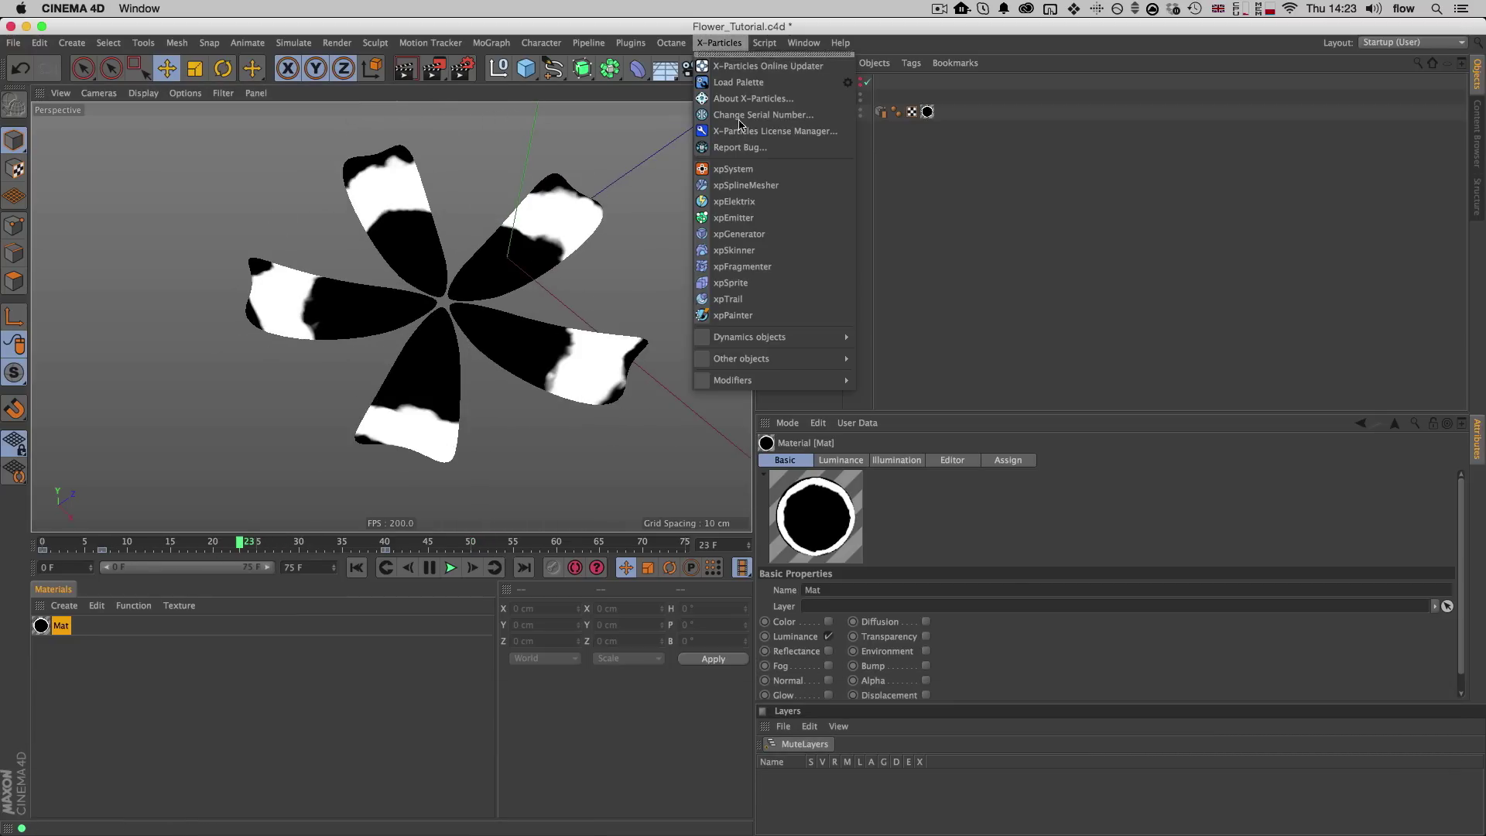
click(735, 219)
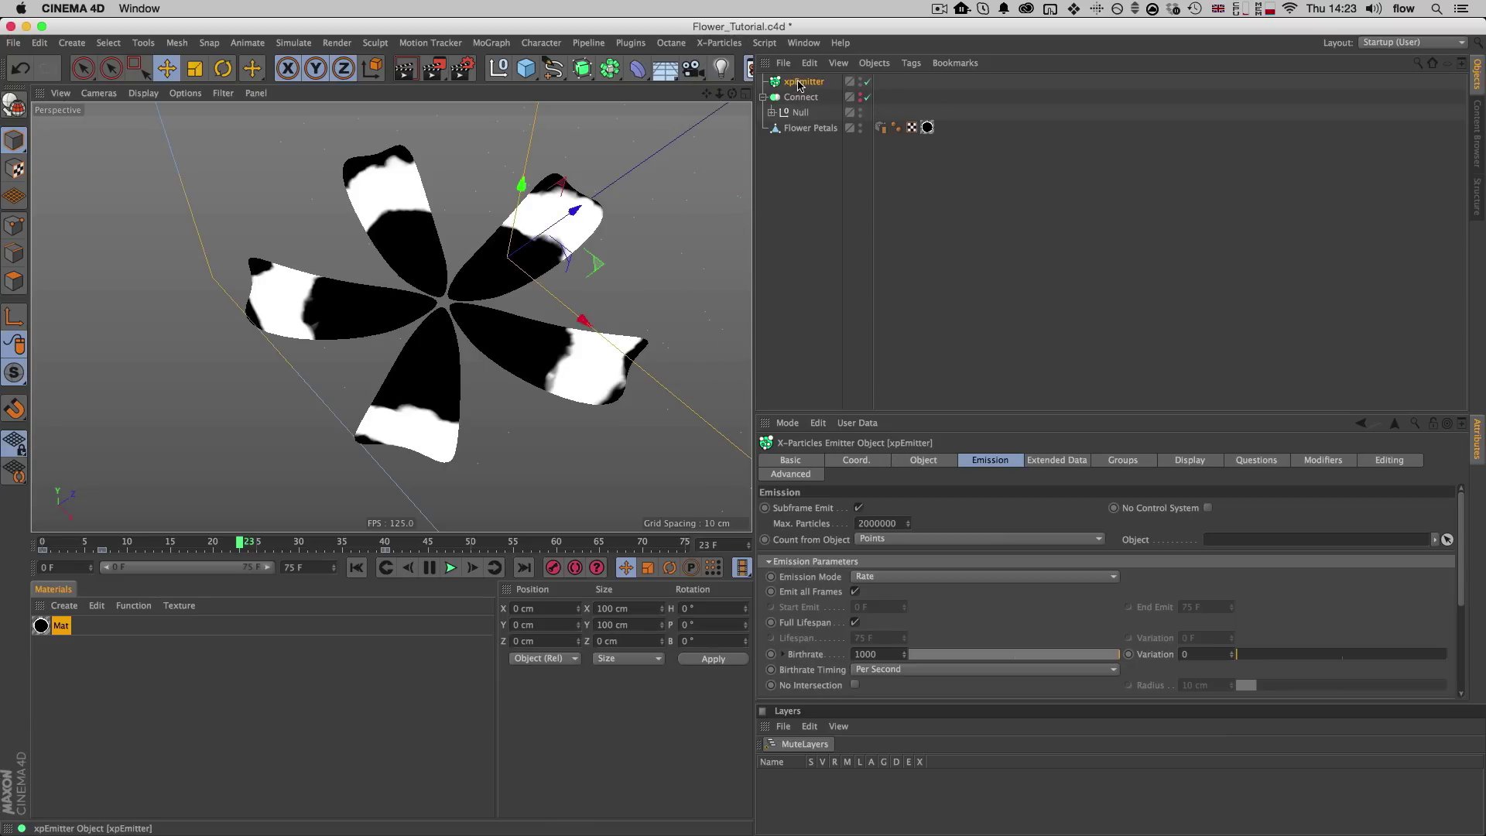
drag(948, 411, 947, 240)
drag(887, 702, 886, 760)
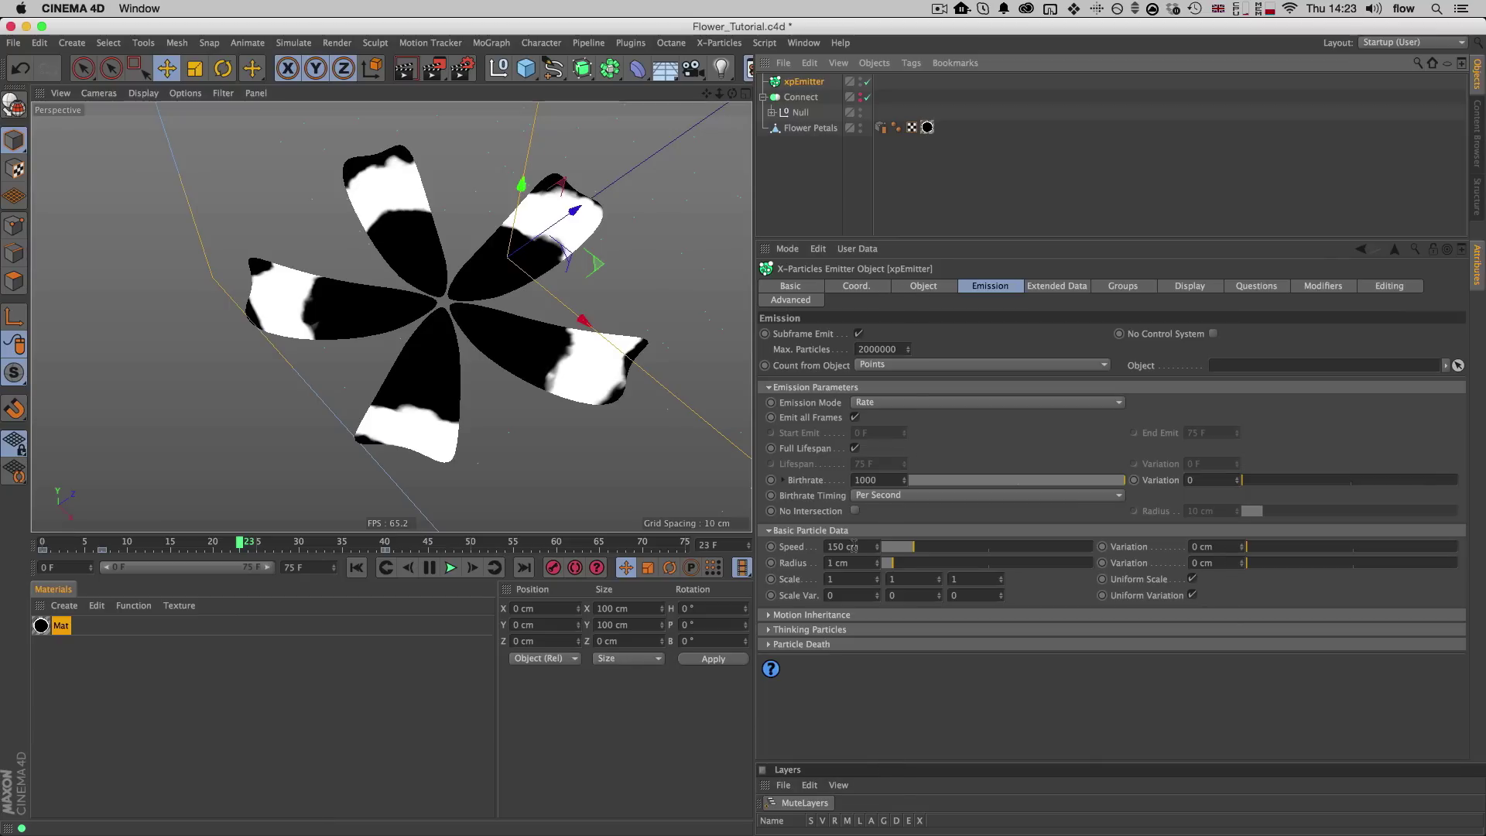
click(866, 547)
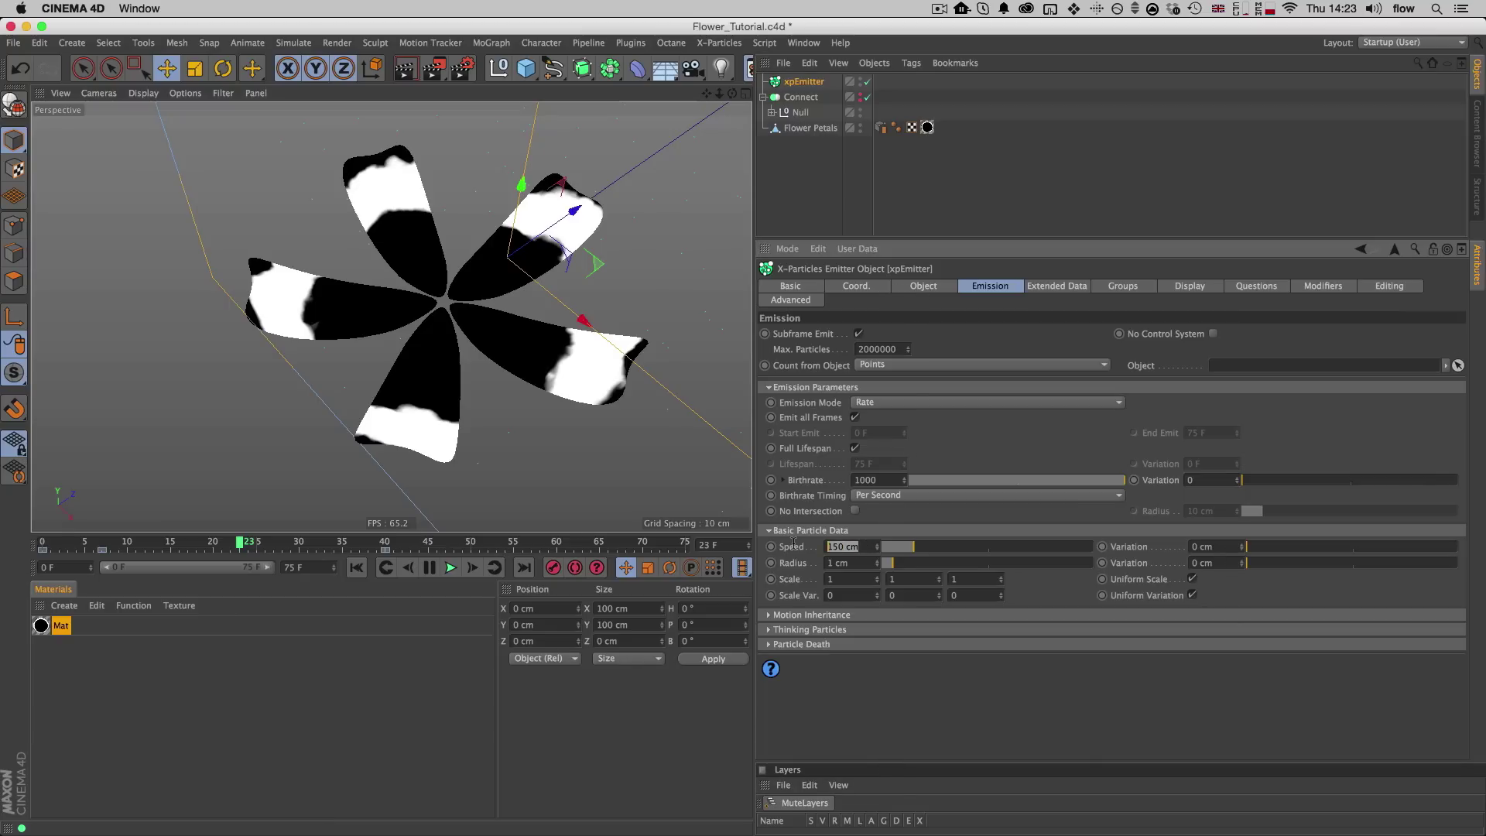
text(1)
key(Return)
Step: Set the emitter shape to Object and assign Flower Petals as the source object
click(924, 287)
click(871, 351)
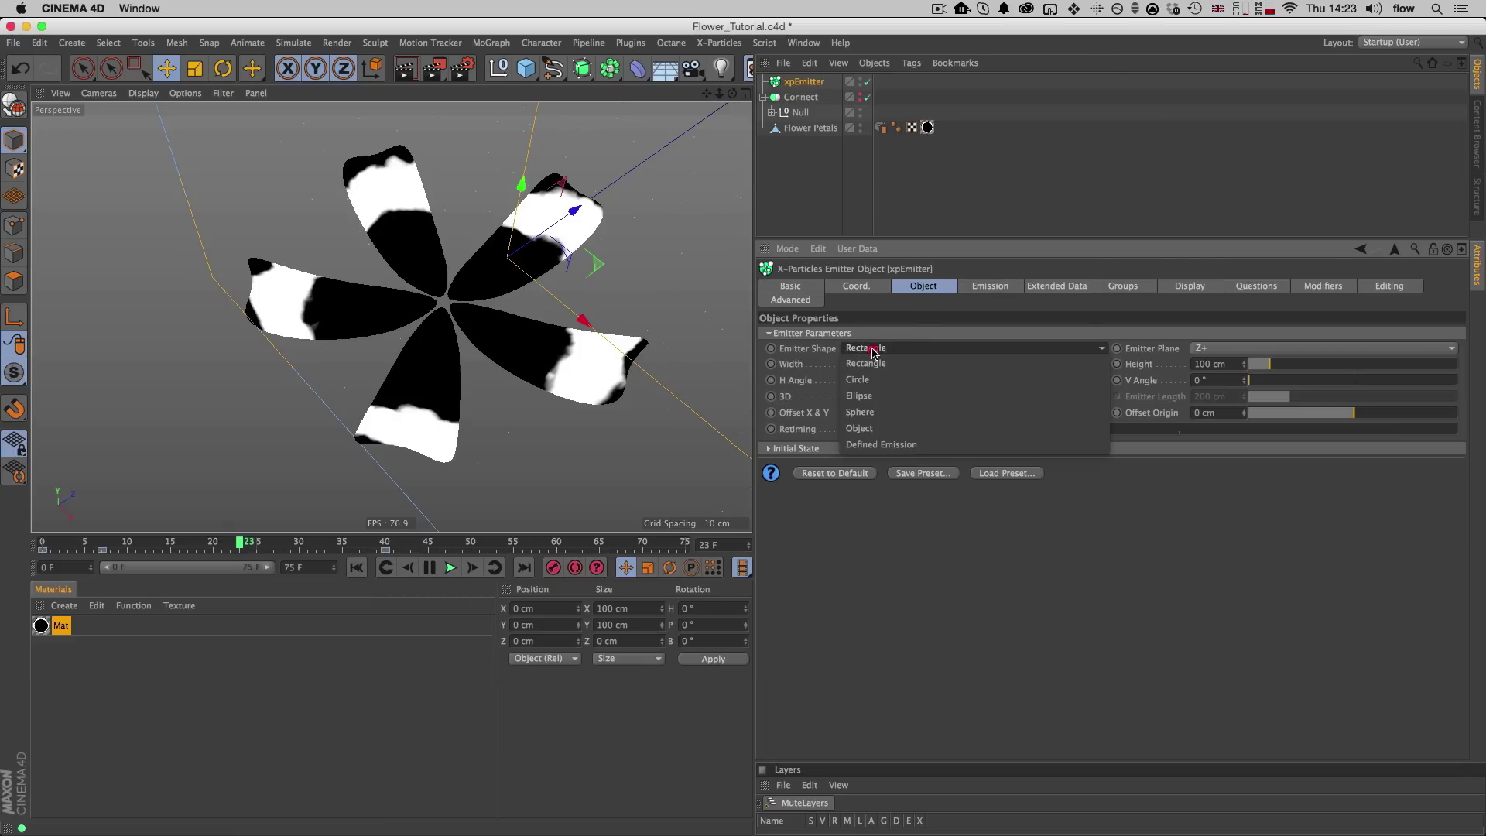
click(860, 428)
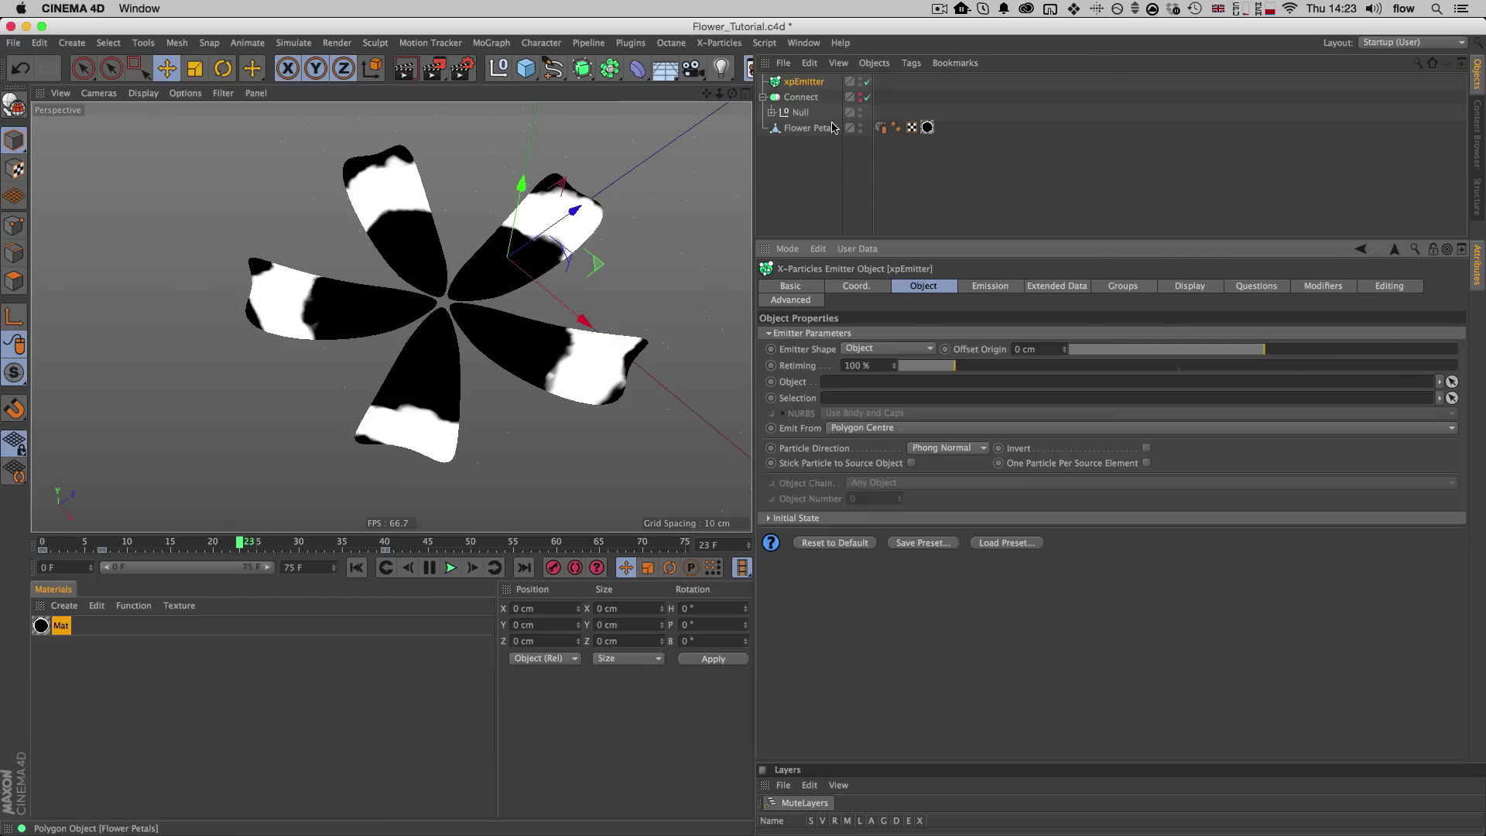
drag(815, 131, 864, 383)
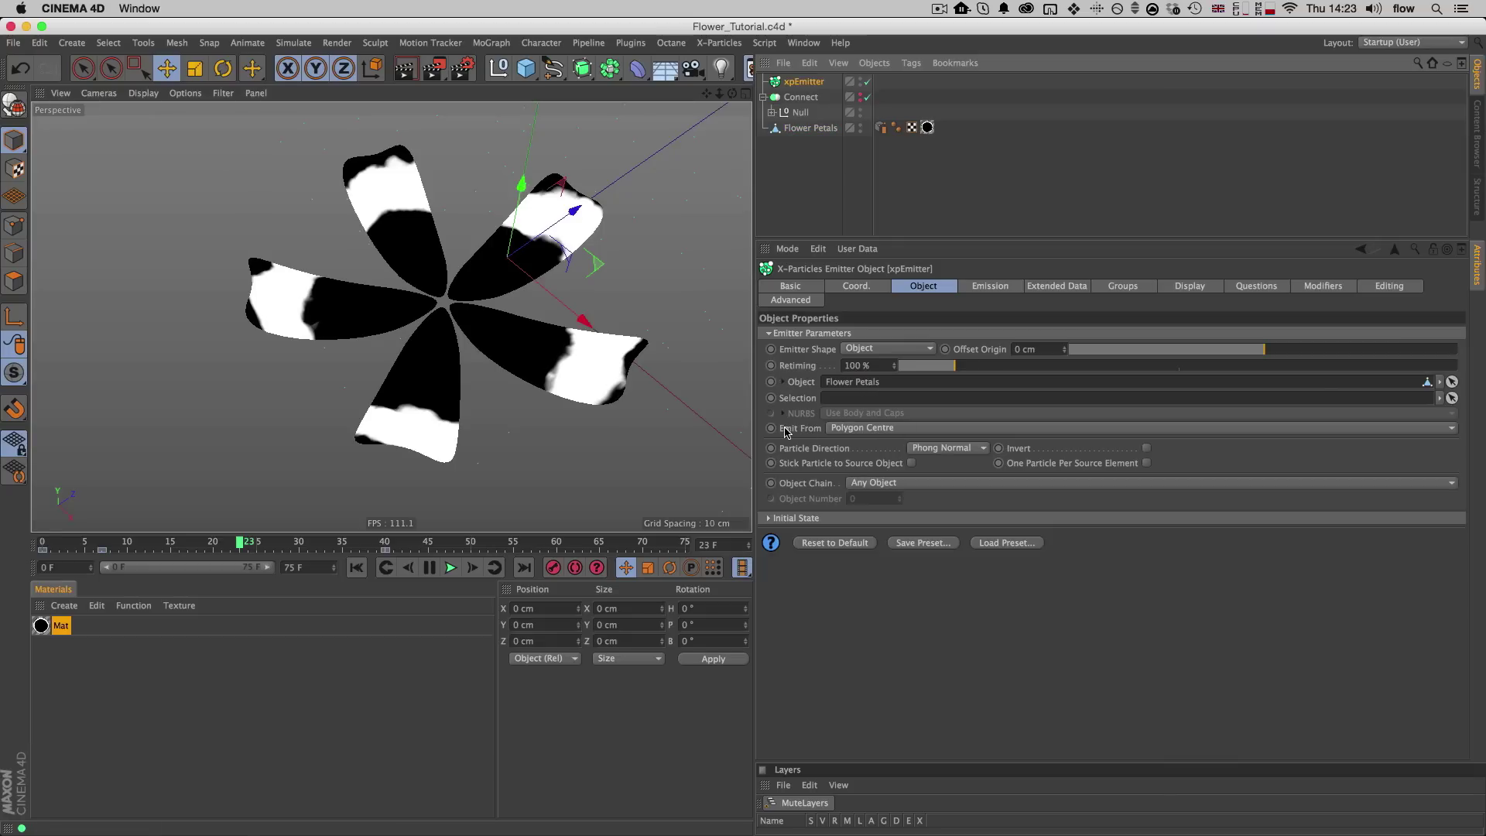
Step: Emit from Texture using the Flower Petals' texture tag, with Luminance as the emit channel
click(833, 430)
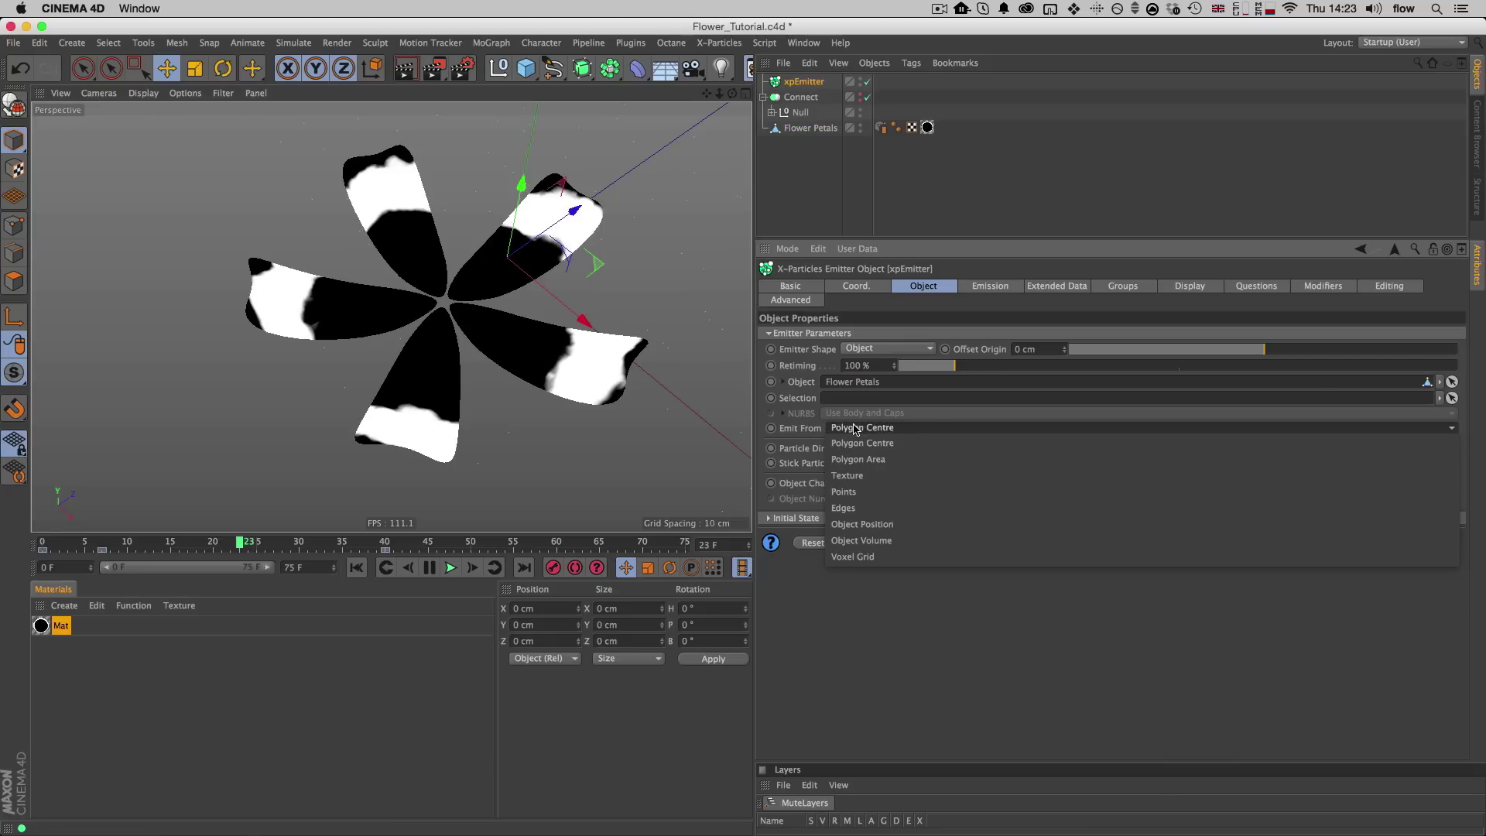
click(851, 478)
drag(932, 132, 961, 535)
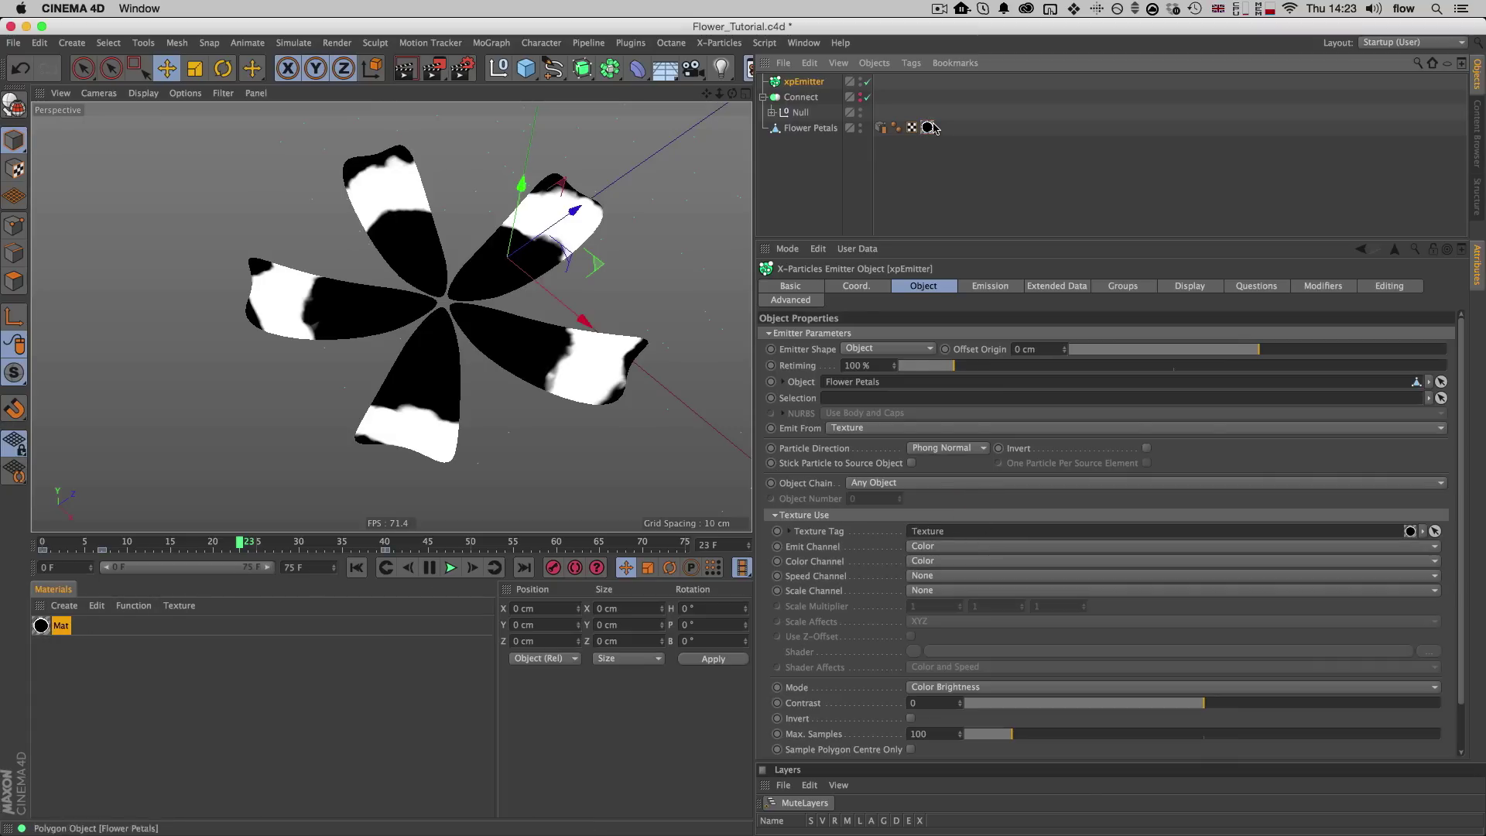
click(924, 546)
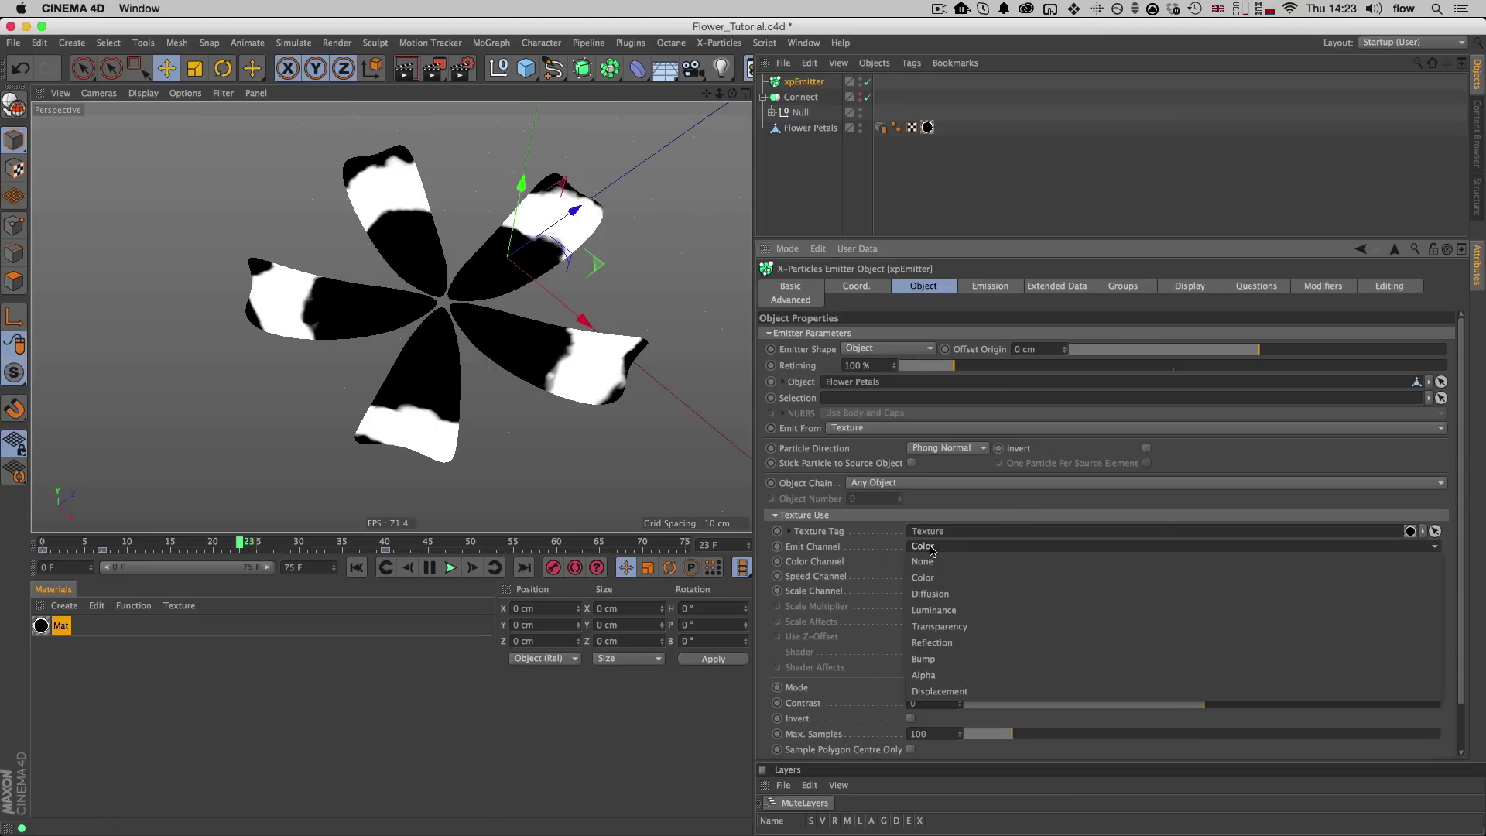
click(934, 610)
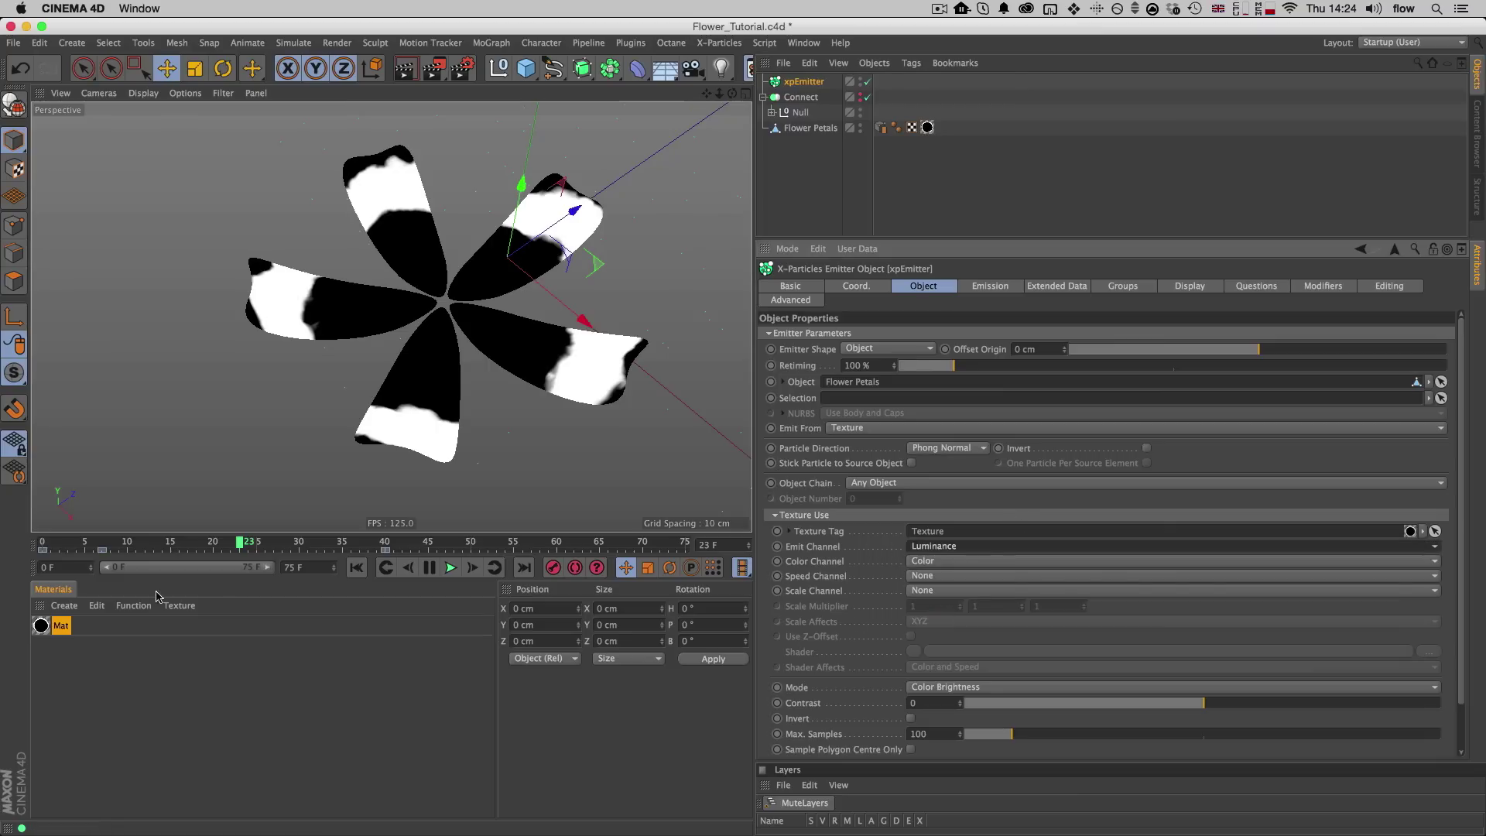
Step: Check the petal material's Luminance channel and set the xpEmitter's color channel to None
double_click(42, 625)
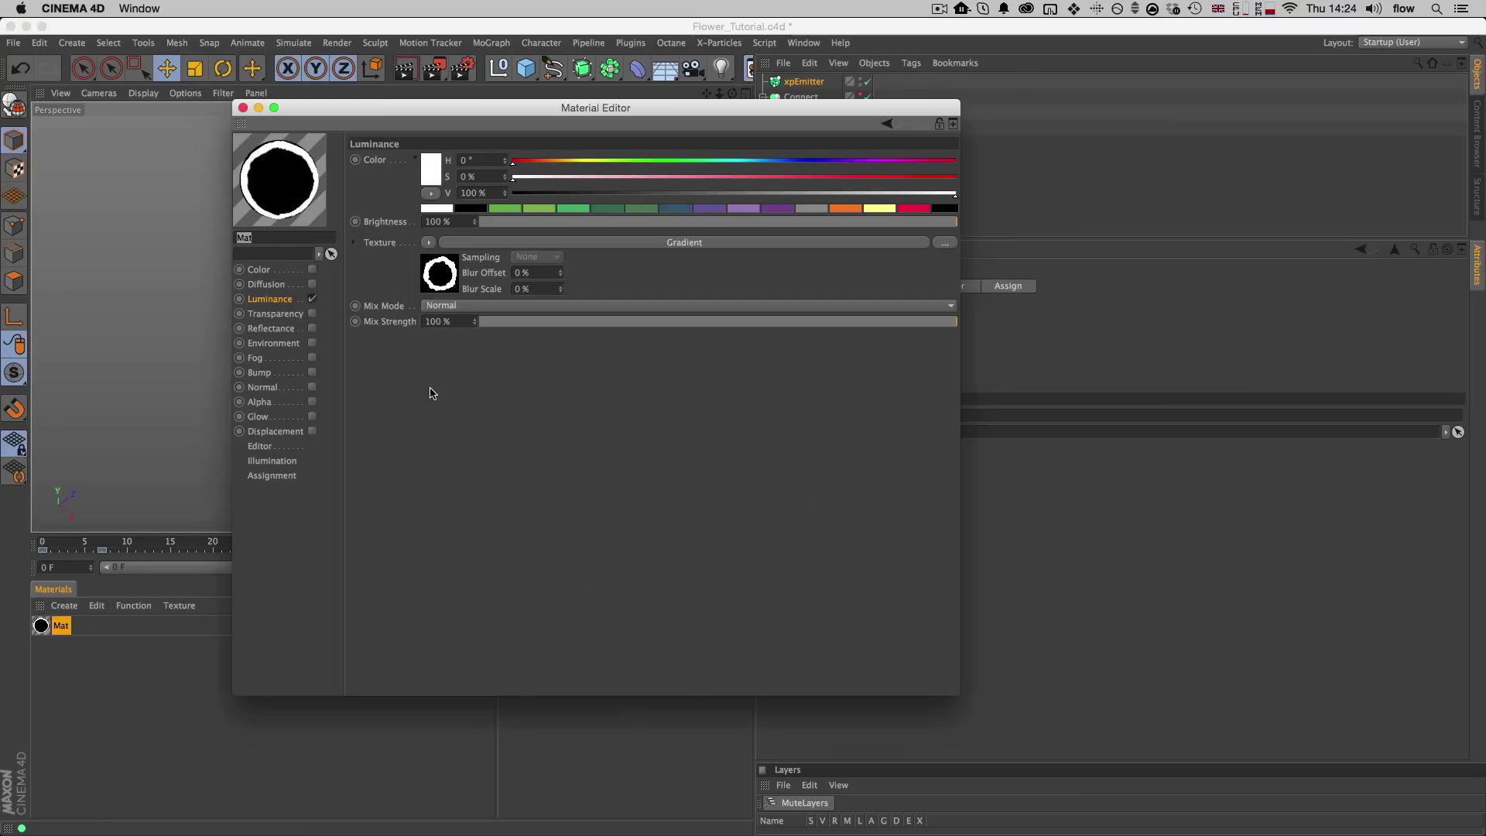
key(super+w)
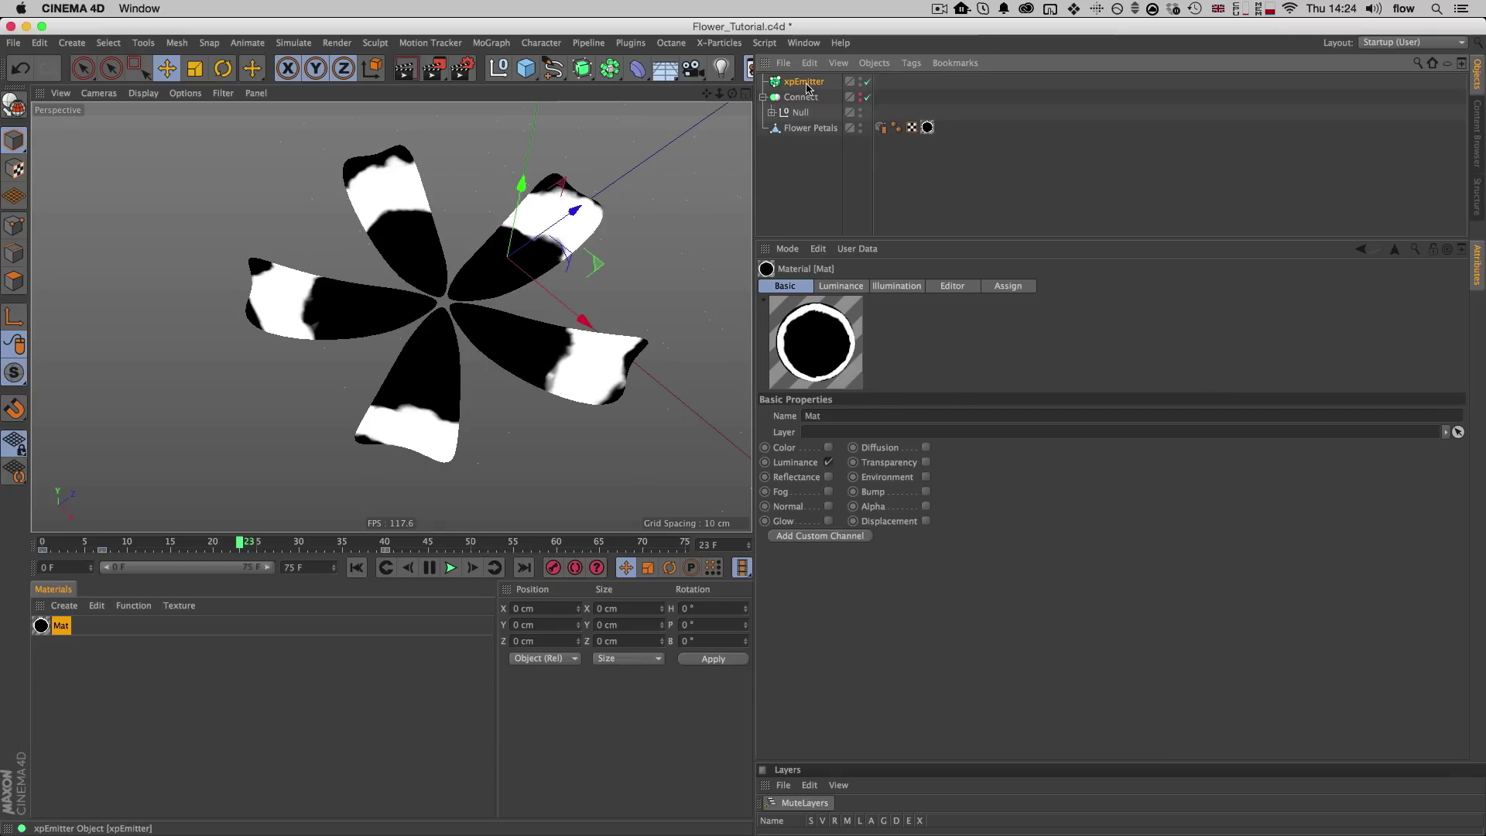
click(805, 82)
click(918, 563)
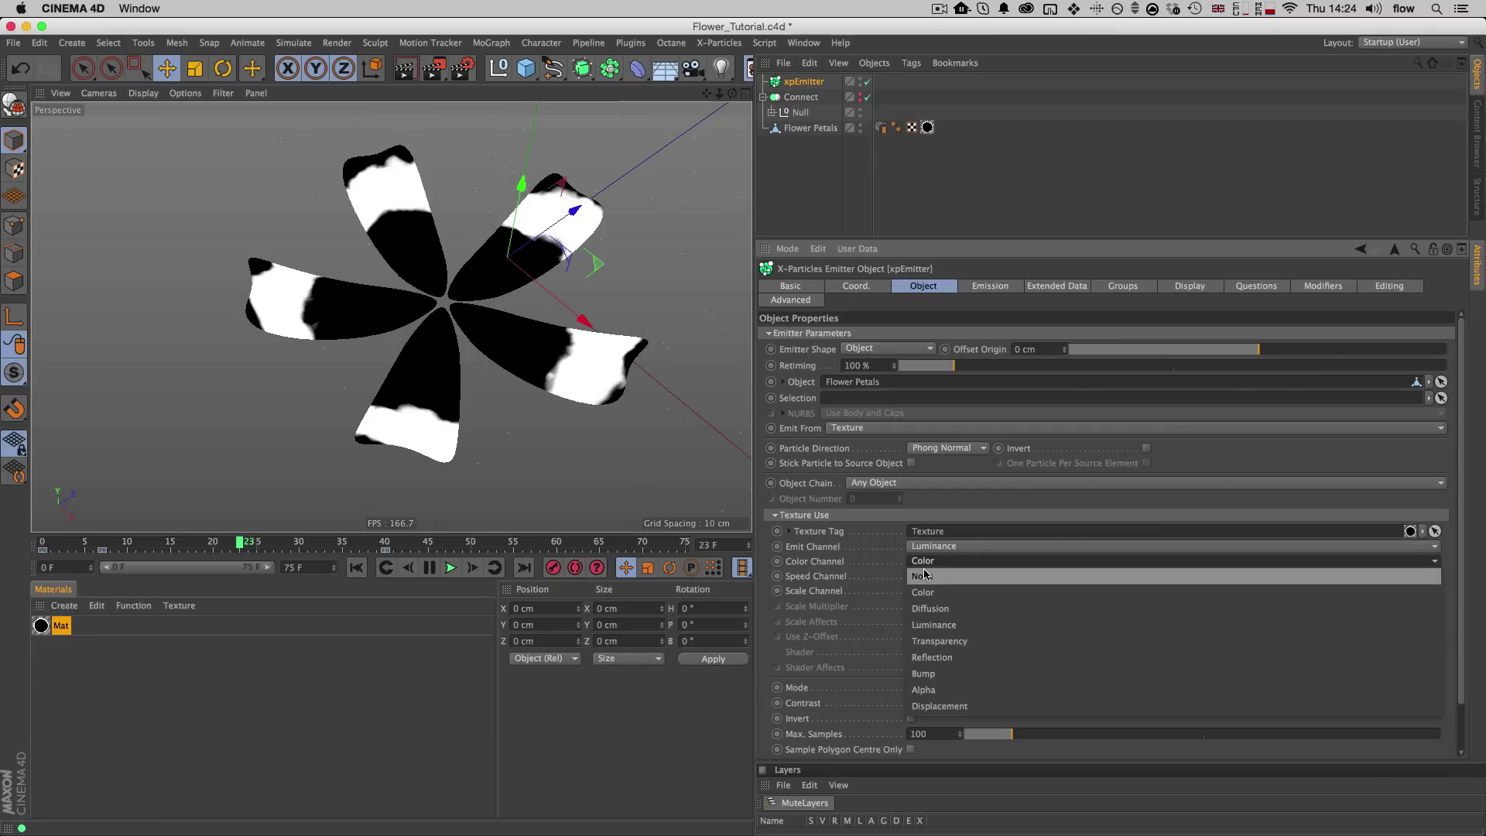
click(936, 580)
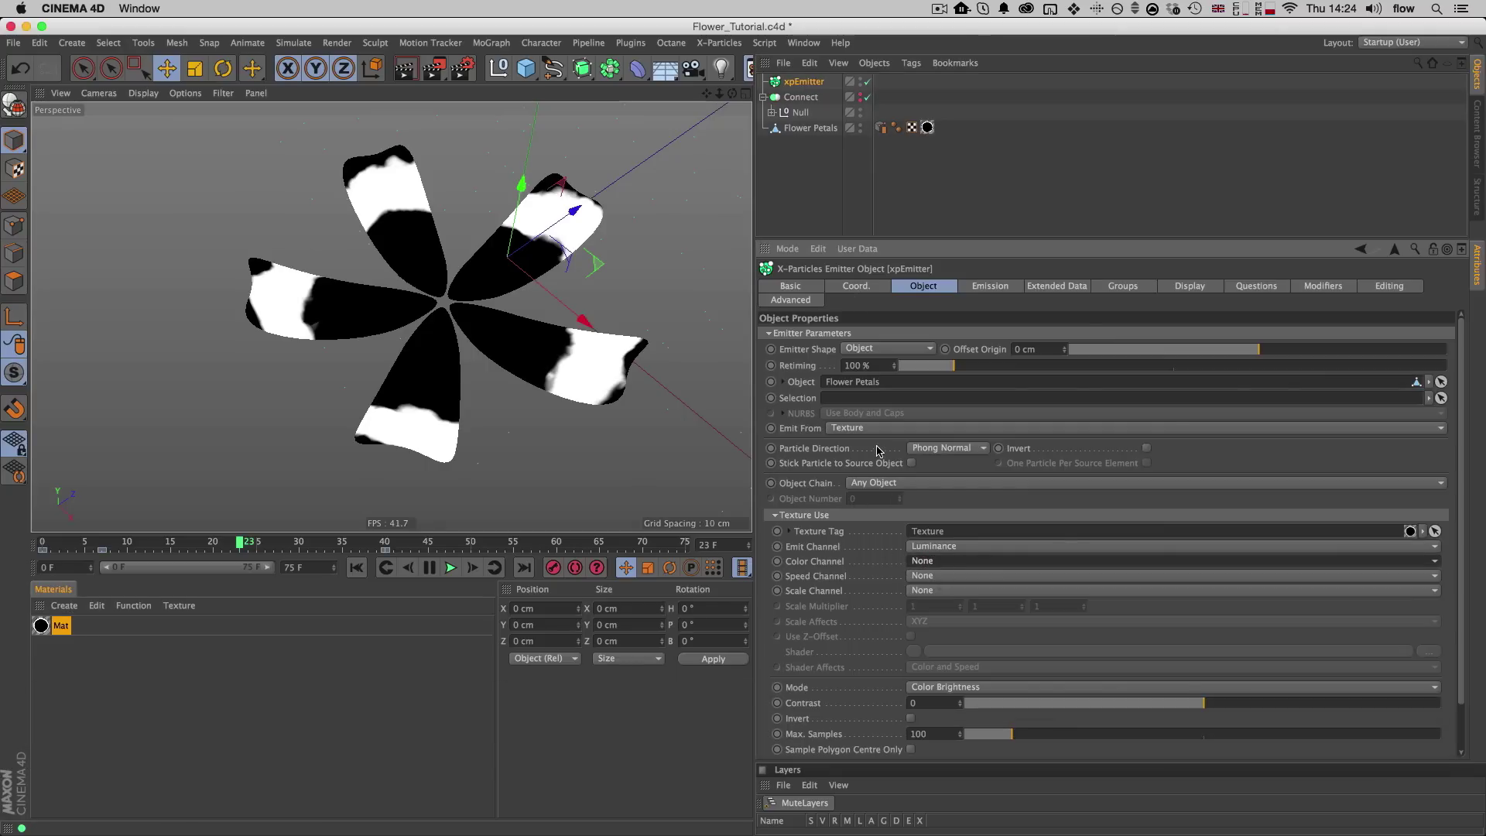
Step: Enable Stick Particle to Source Object on the emitter and hide the Flower Petals object
click(911, 463)
key(alt)
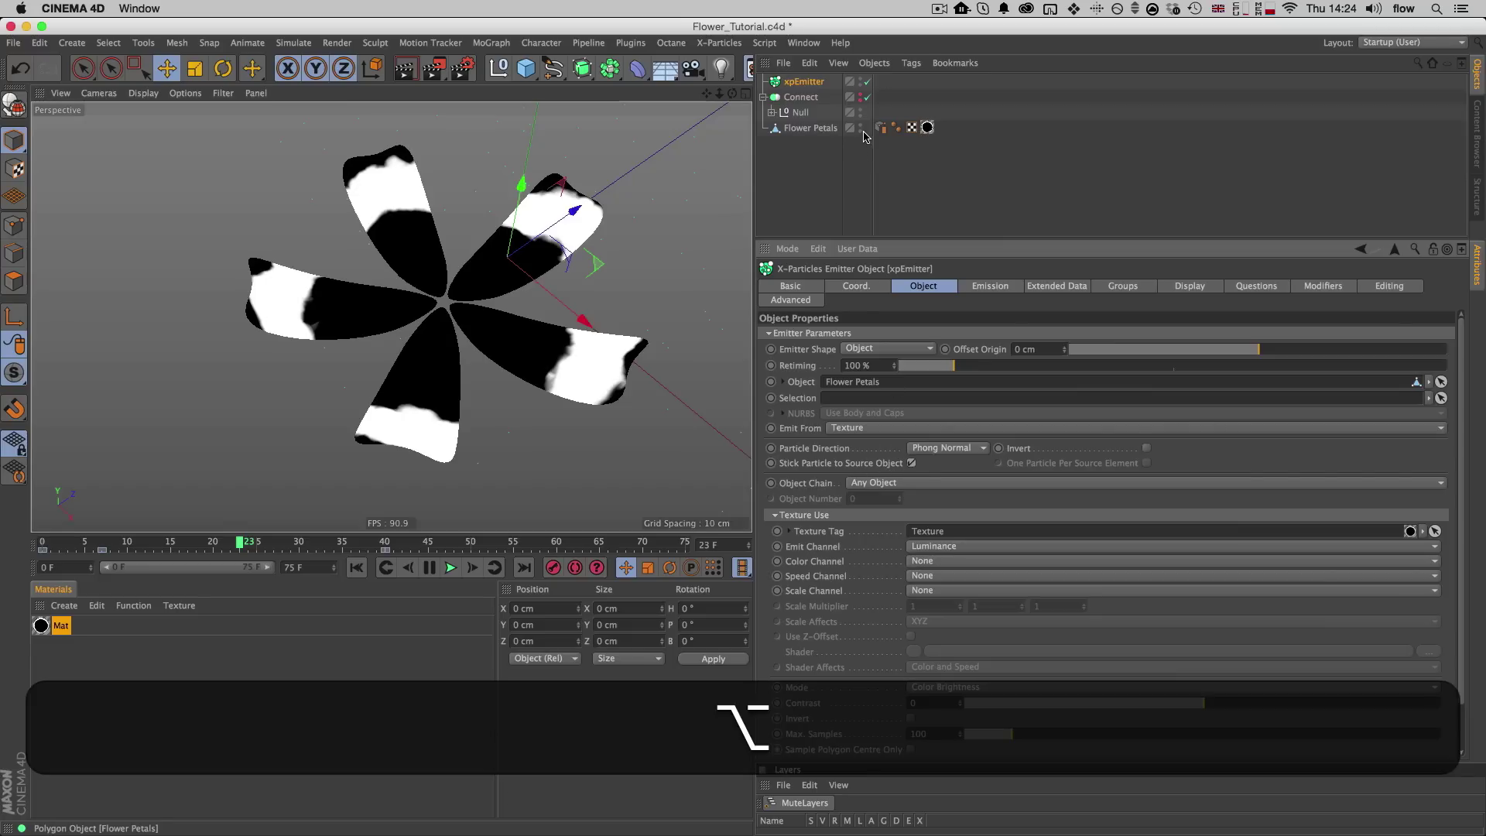
alt+click(860, 129)
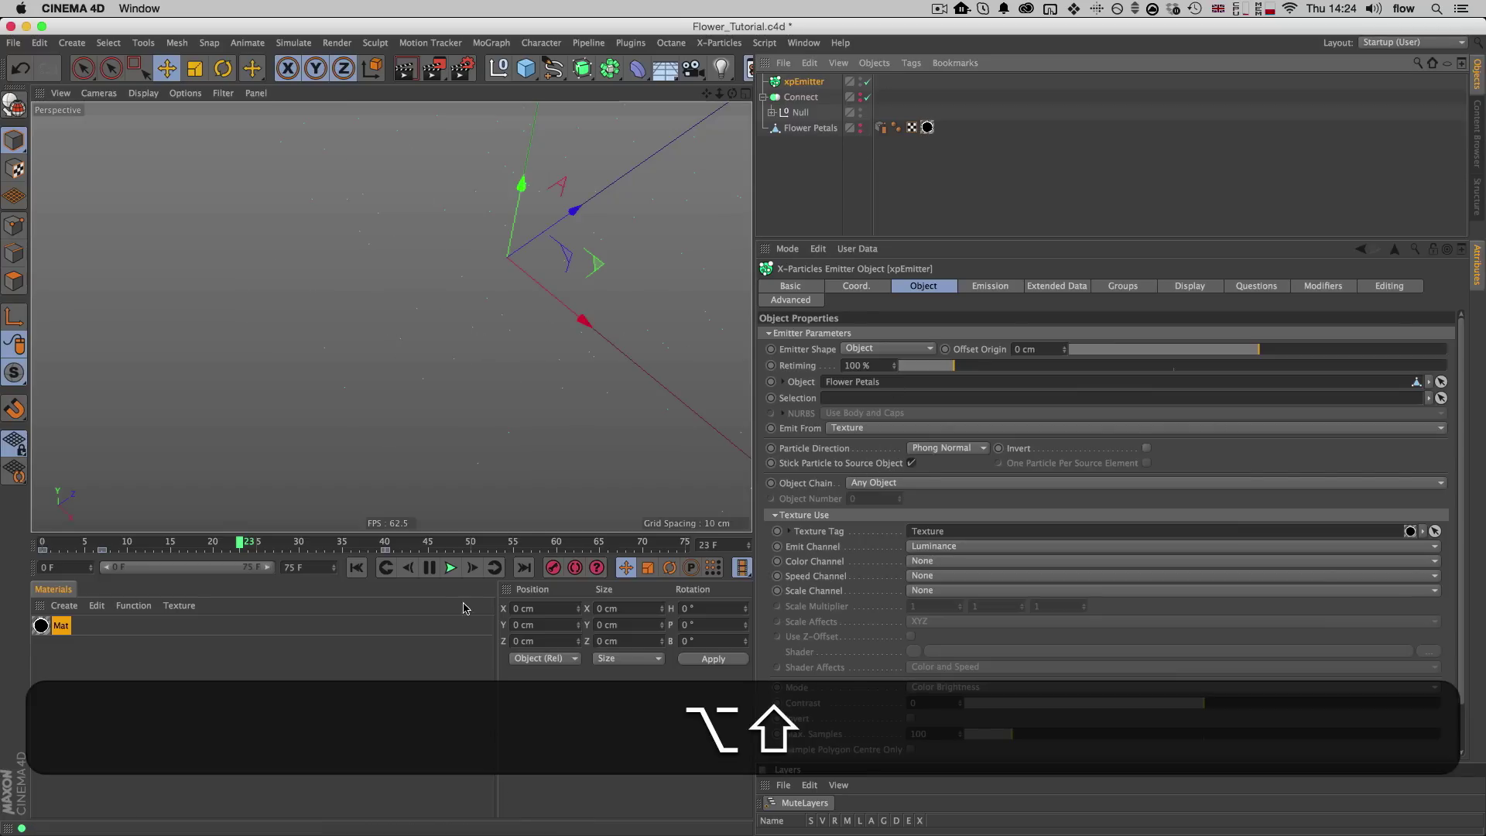
Step: Play the animation from the first frame to preview how the particles follow the opening petals
key(shift+f)
click(450, 567)
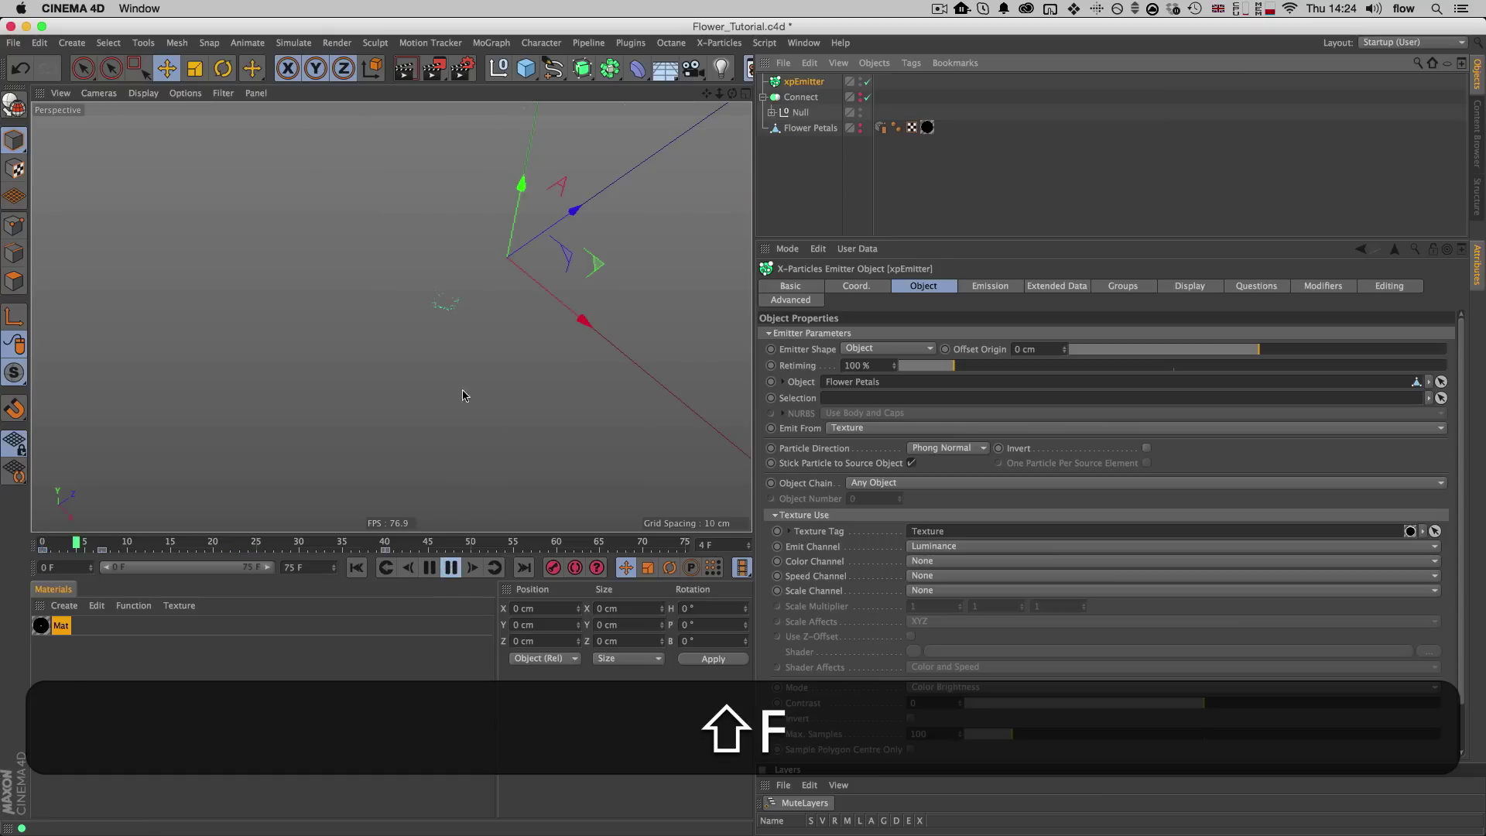
key(3)
drag(462, 321, 442, 322)
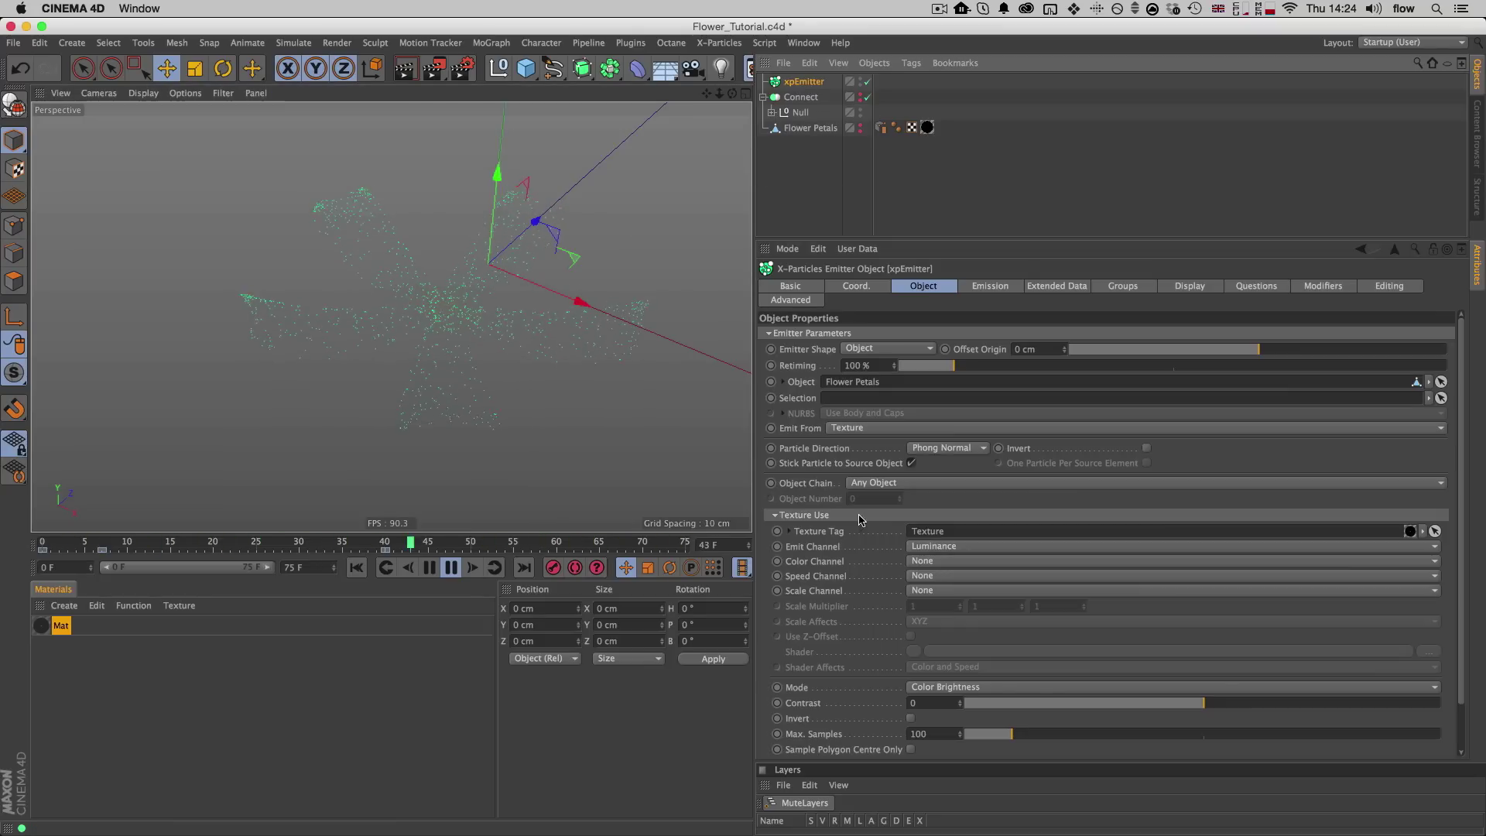
Step: Turn off Stick Particle to Source Object and replay the animation from the start for comparison
click(912, 464)
key(shift+f)
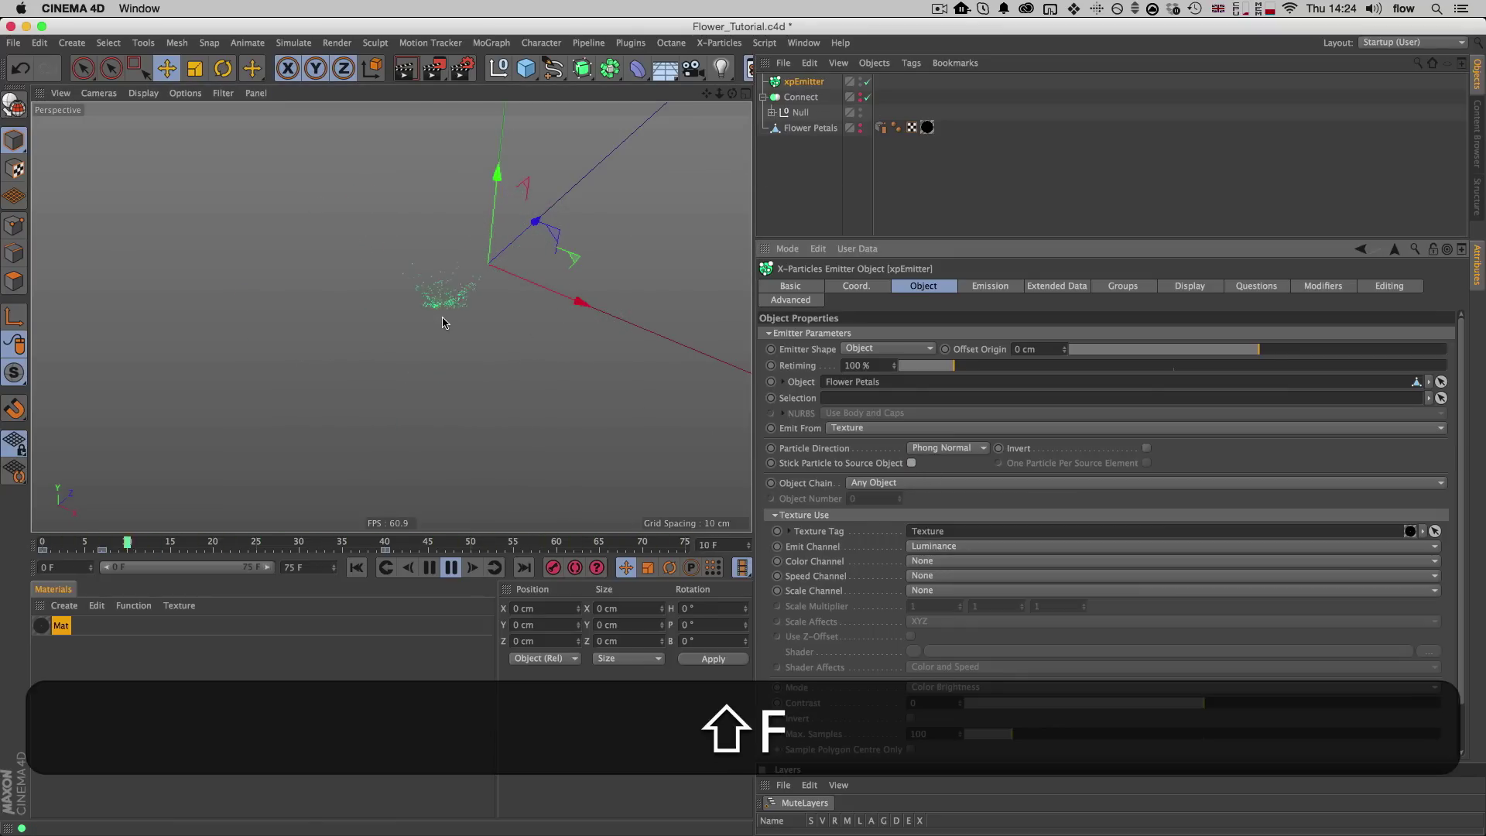
key(3)
drag(441, 327, 437, 331)
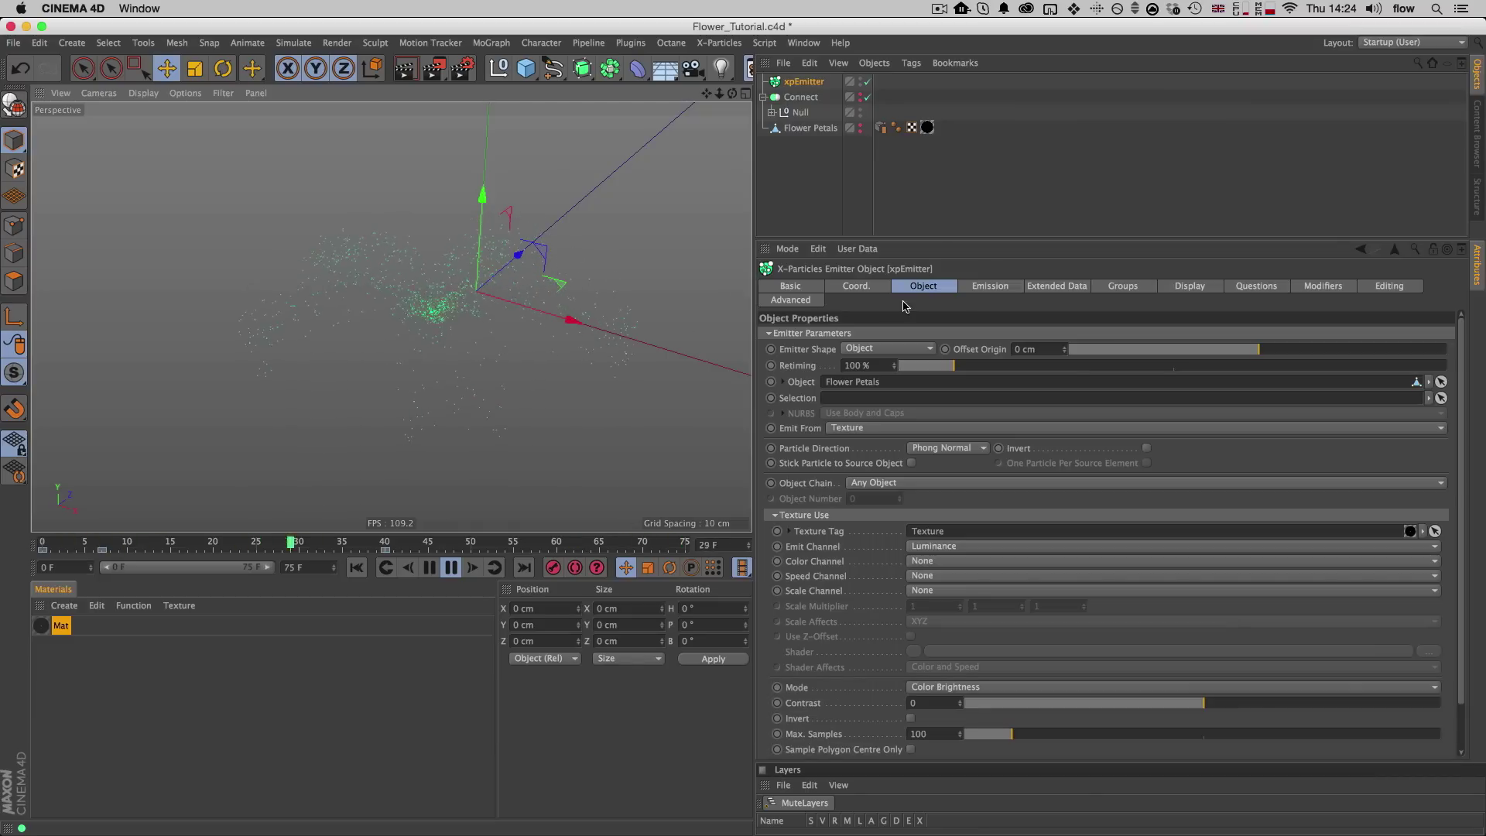
Step: Review the emission settings while replaying the animation, and turn Stick Particle to Source Object back on
click(991, 287)
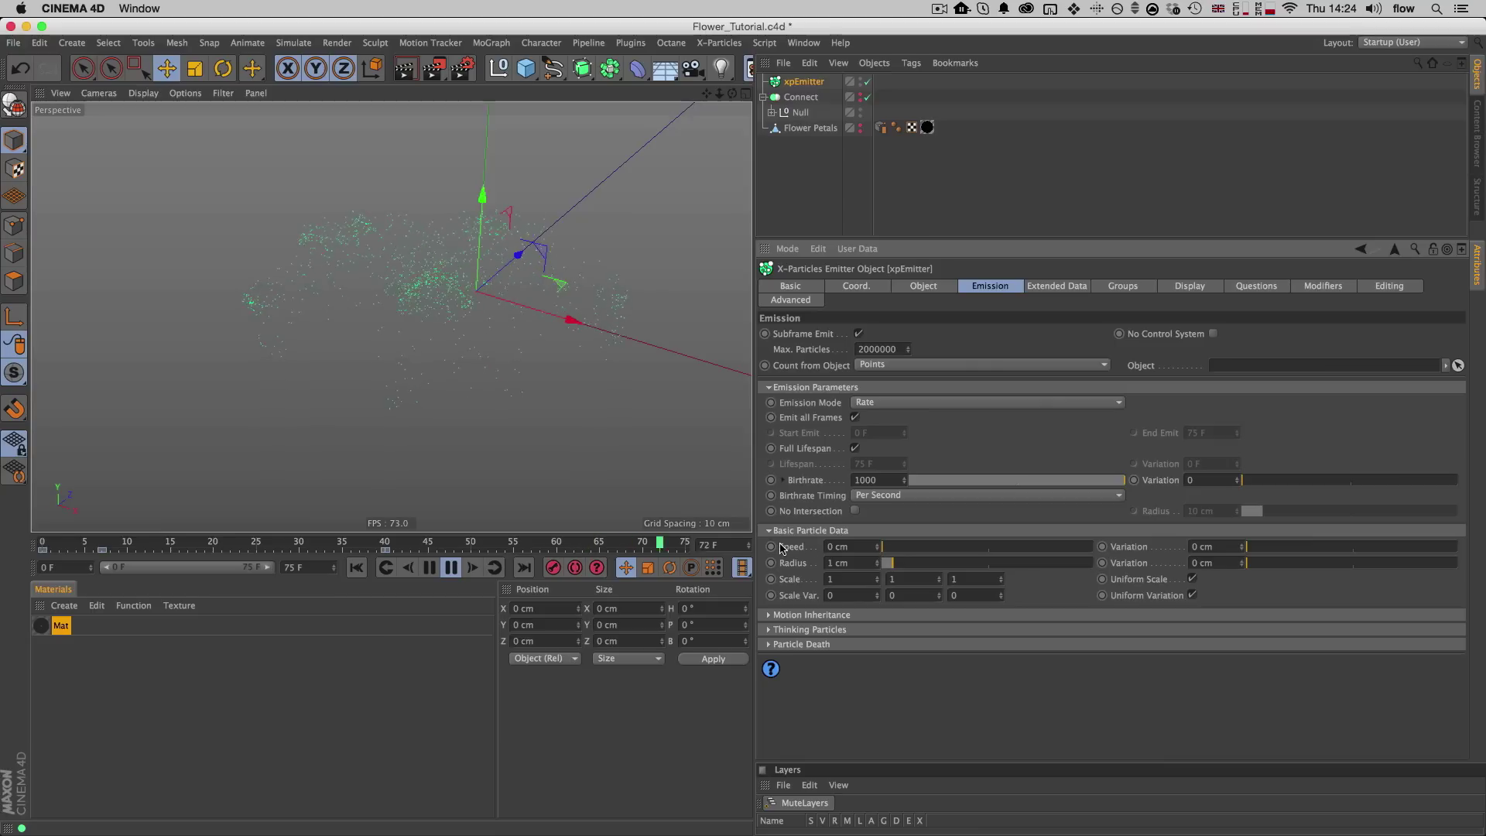
key(shift)
key(shift+f)
key(3)
mouse_move(449, 327)
mouse_down()
mouse_move(542, 255)
mouse_move(499, 267)
mouse_move(516, 279)
mouse_move(453, 321)
mouse_move(466, 327)
mouse_up()
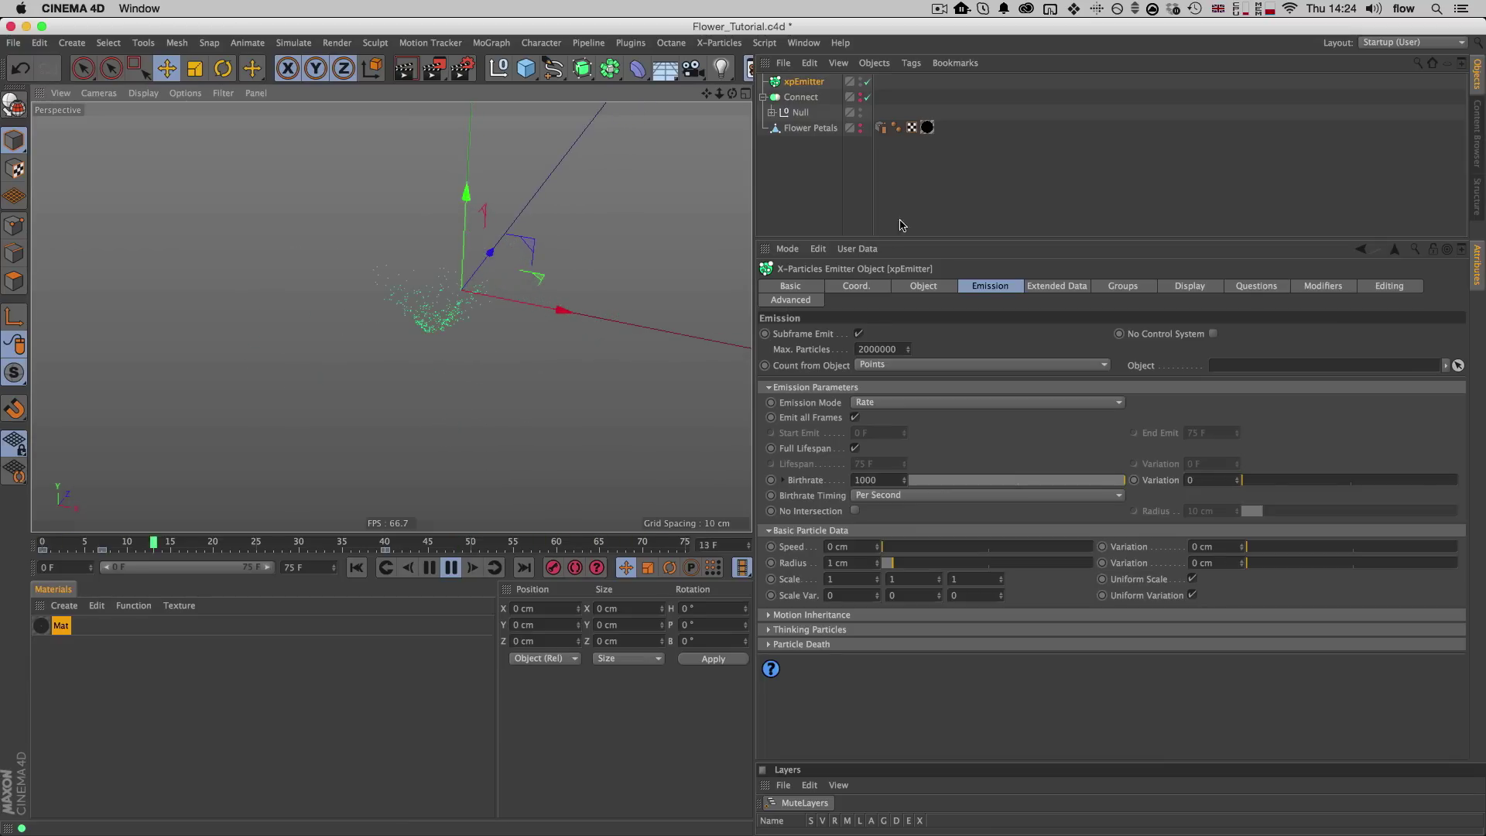
click(923, 287)
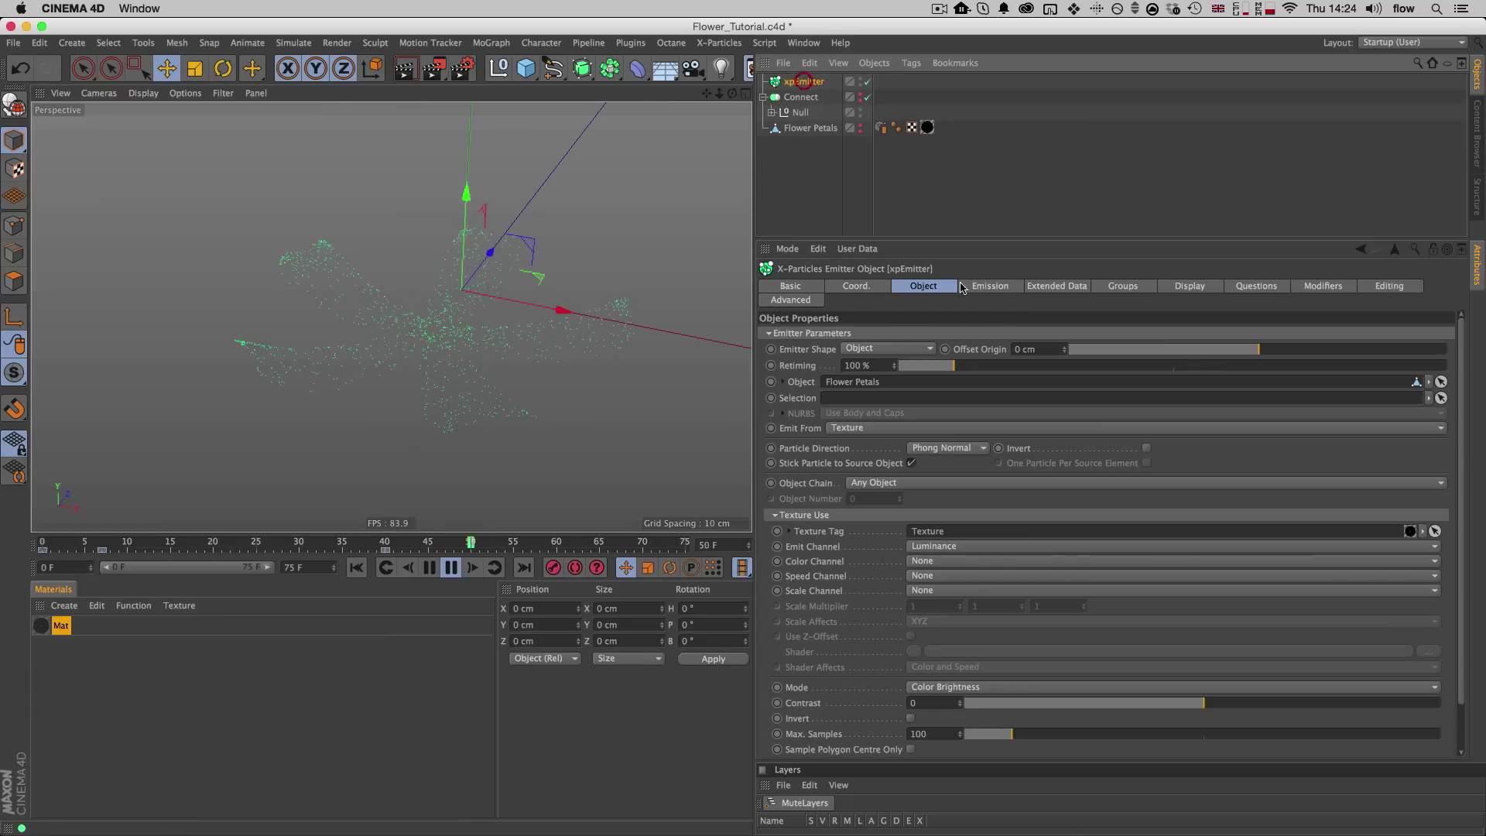
Step: Set the emitter's birthrate to 10000 and replay the animation from the start
click(990, 285)
click(884, 480)
text(1000)
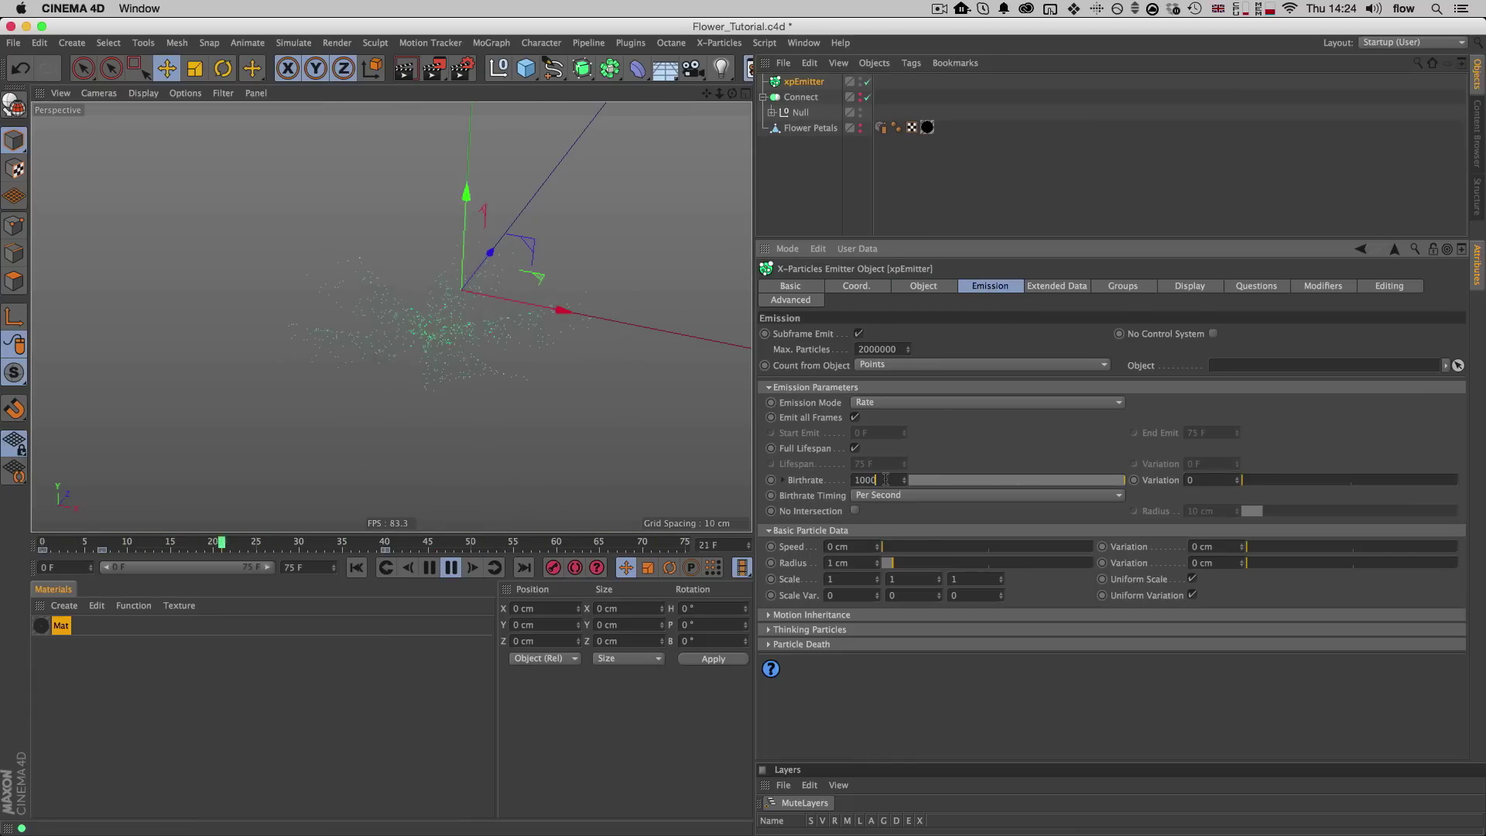
text(0)
key(Return)
key(shift+f)
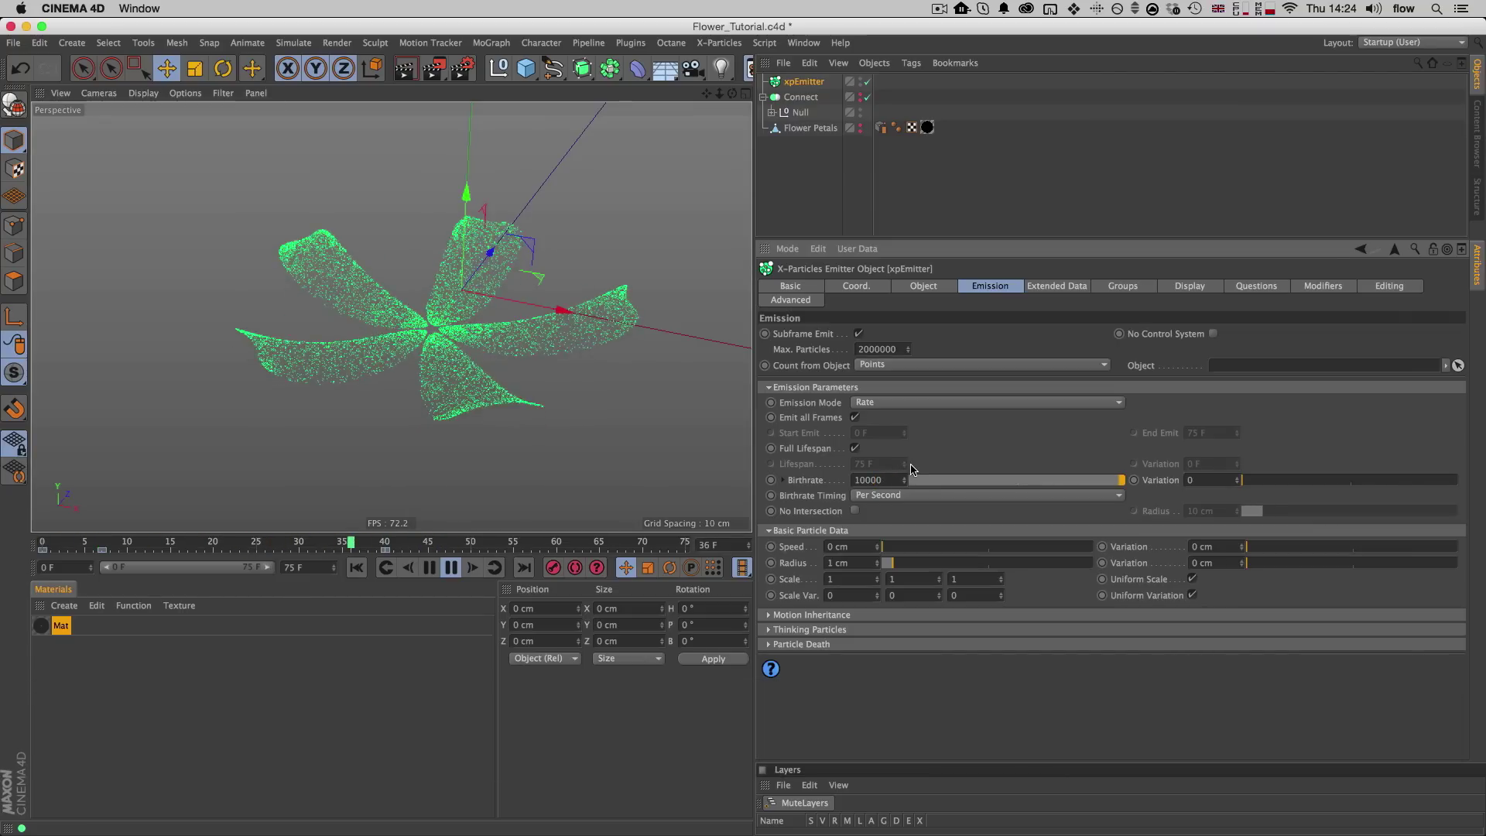
key(3)
drag(465, 376, 595, 446)
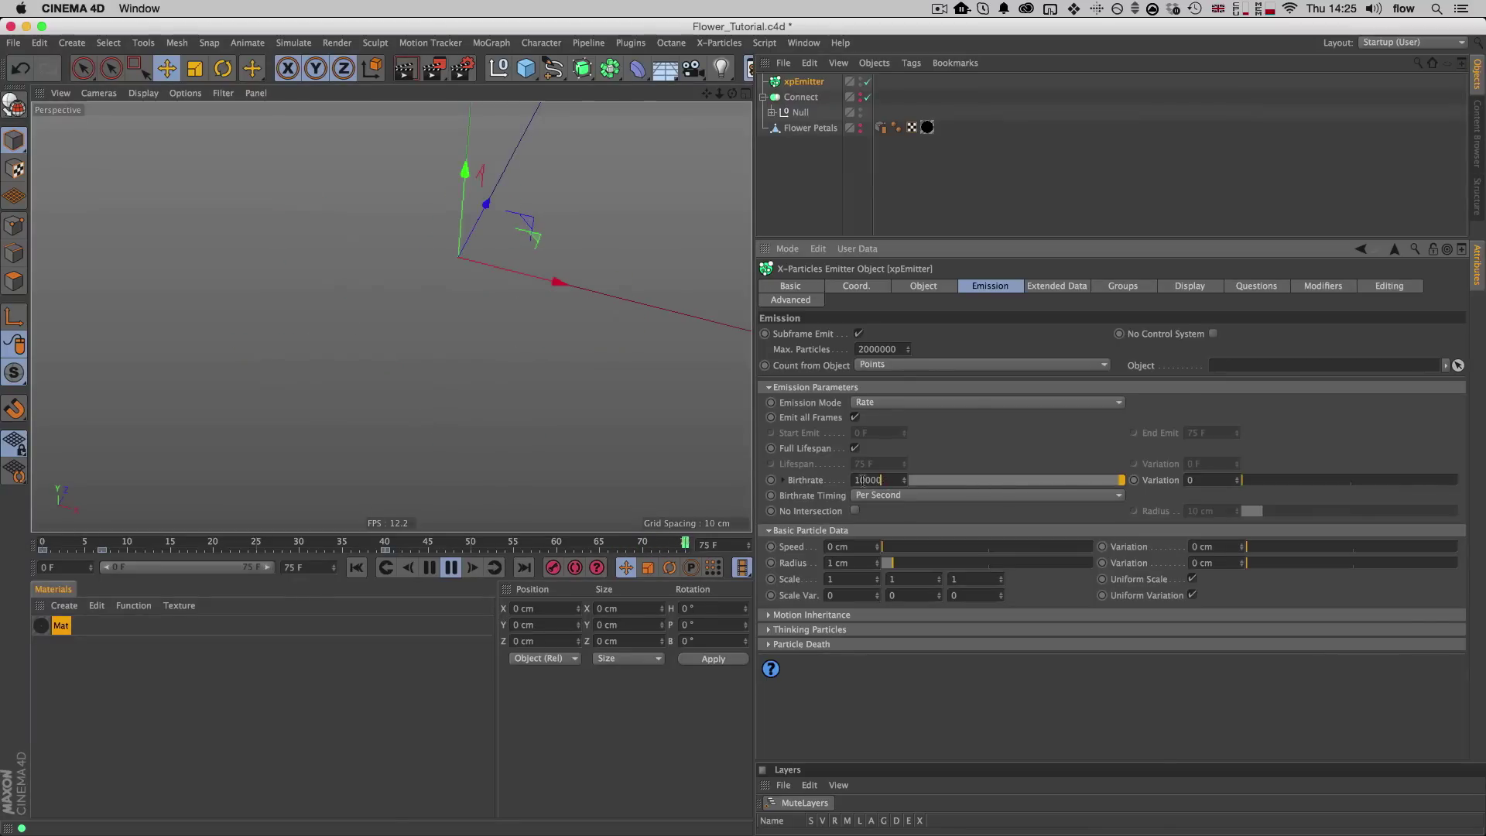
Step: Set the emitter's birthrate to 50000, replay the animation and inspect the particle coverage on the petals
text(5)
key(Return)
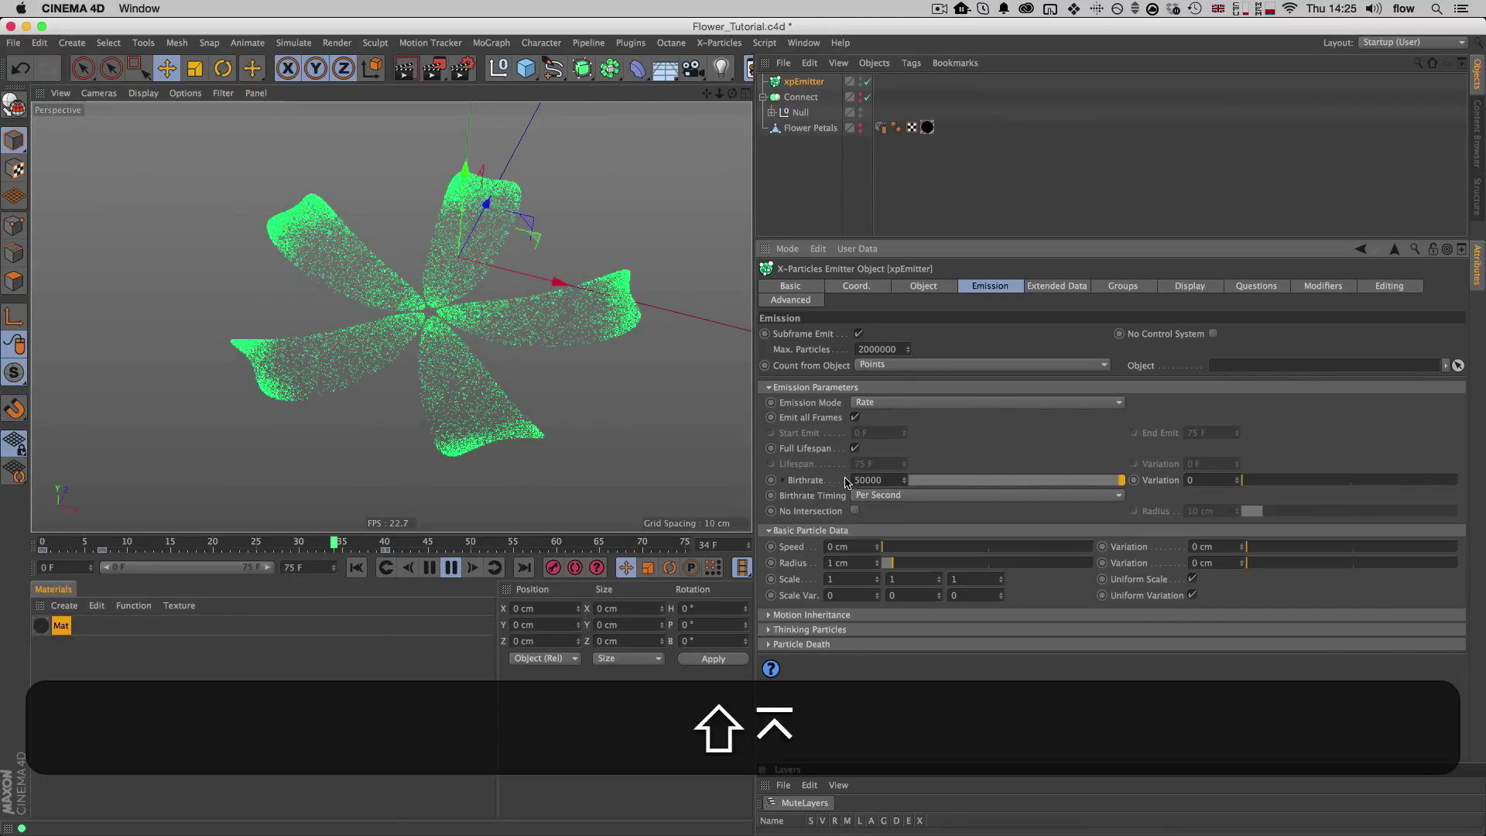
key(shift+f)
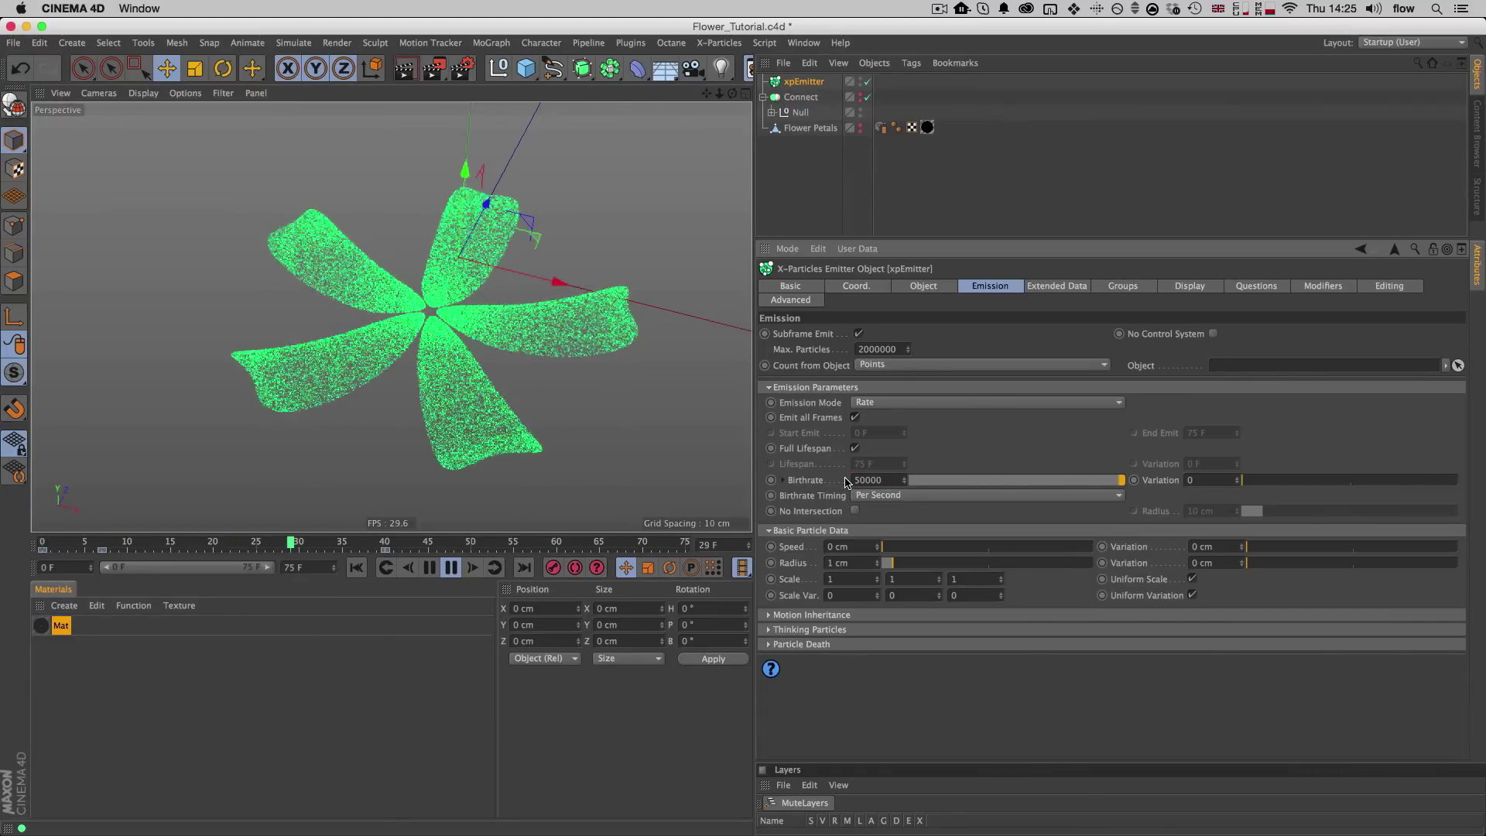
click(450, 568)
key(3)
drag(426, 340, 460, 319)
key(2)
key(1)
key(2)
key(3)
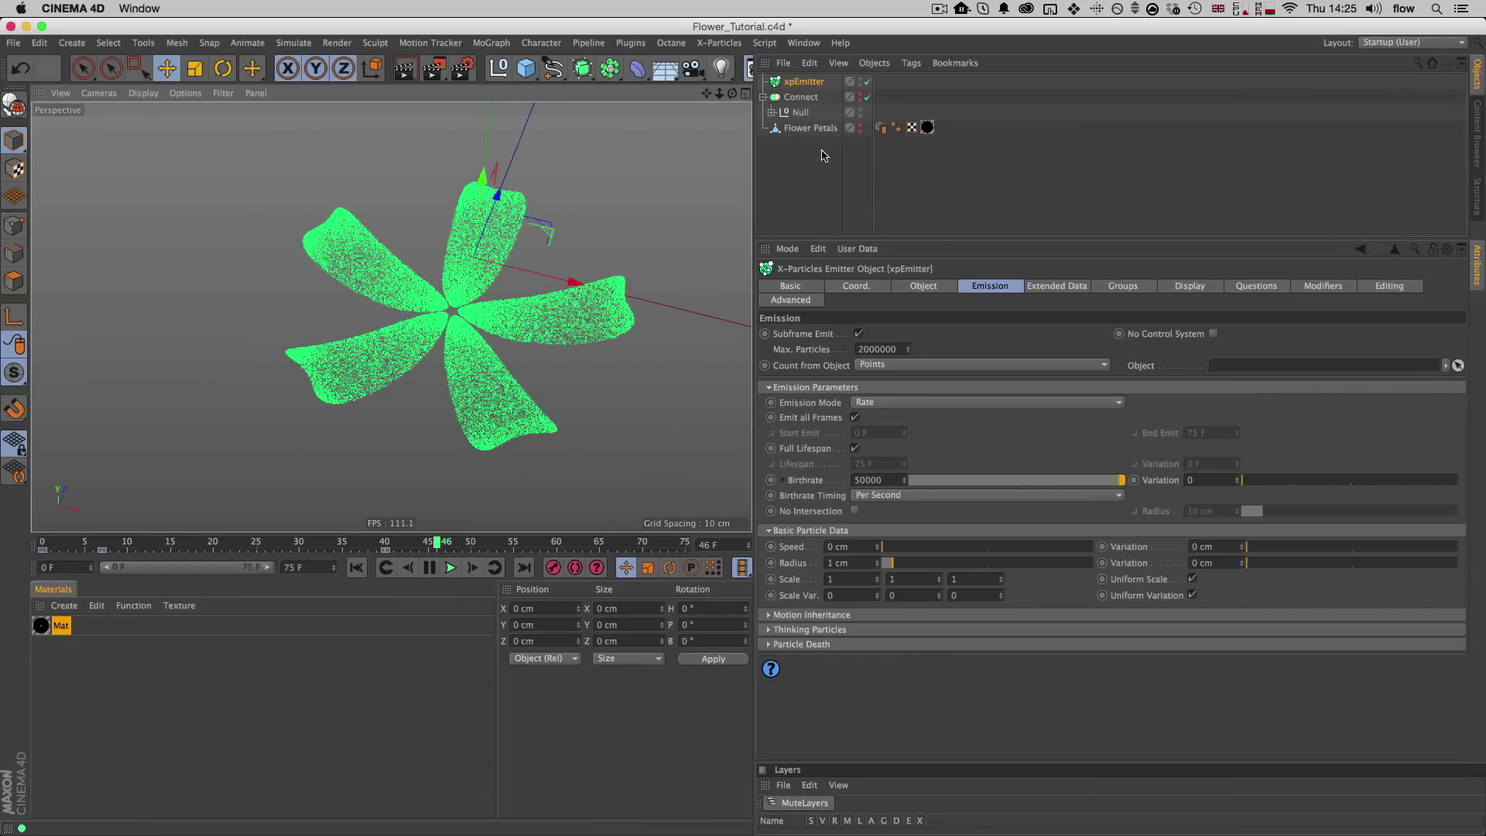
Step: Add an xpCache object to the scene and build the particle cache
click(719, 42)
mouse_move(786, 336)
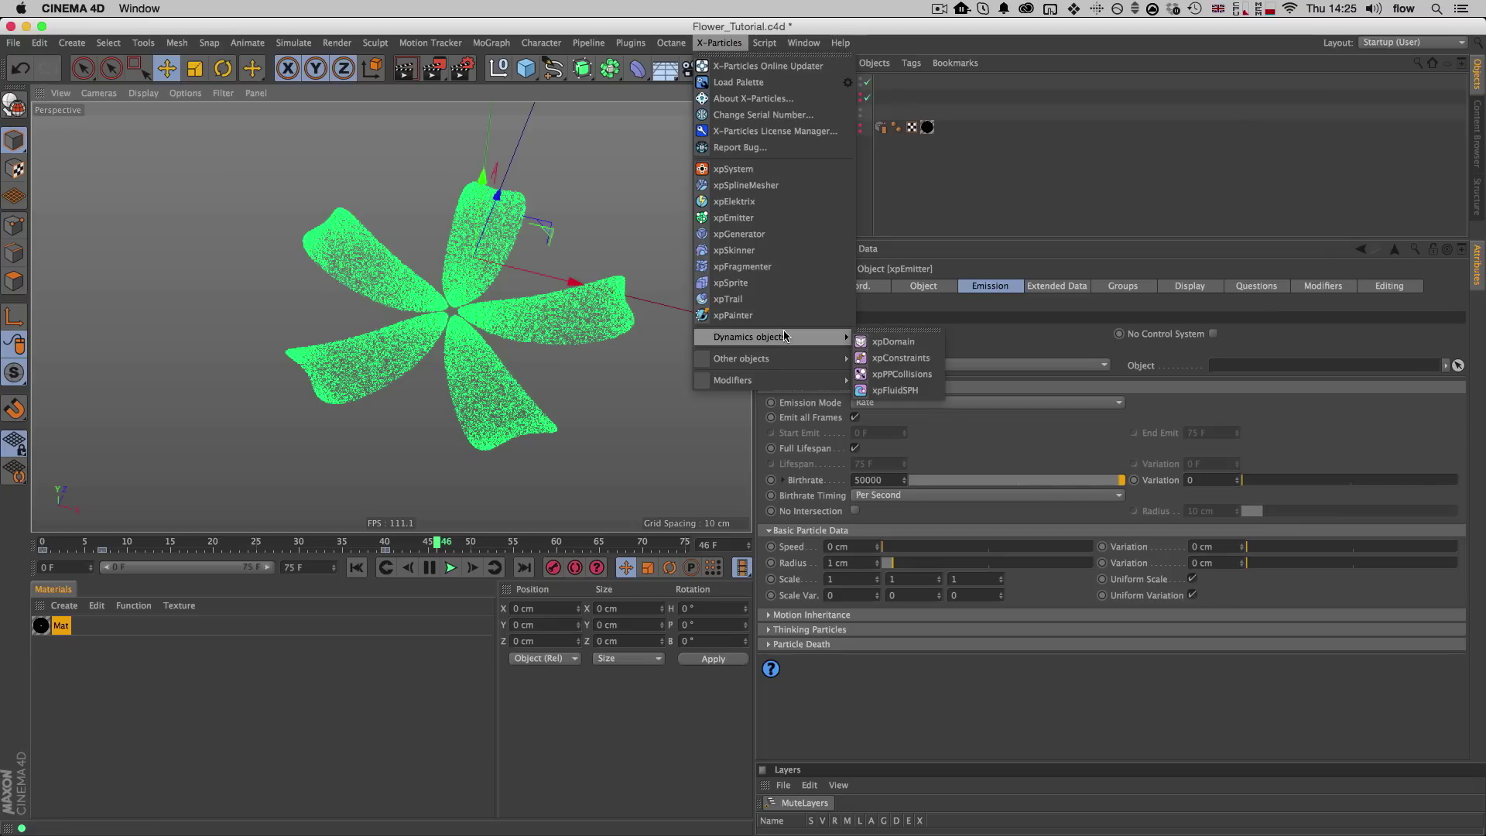
mouse_move(800, 363)
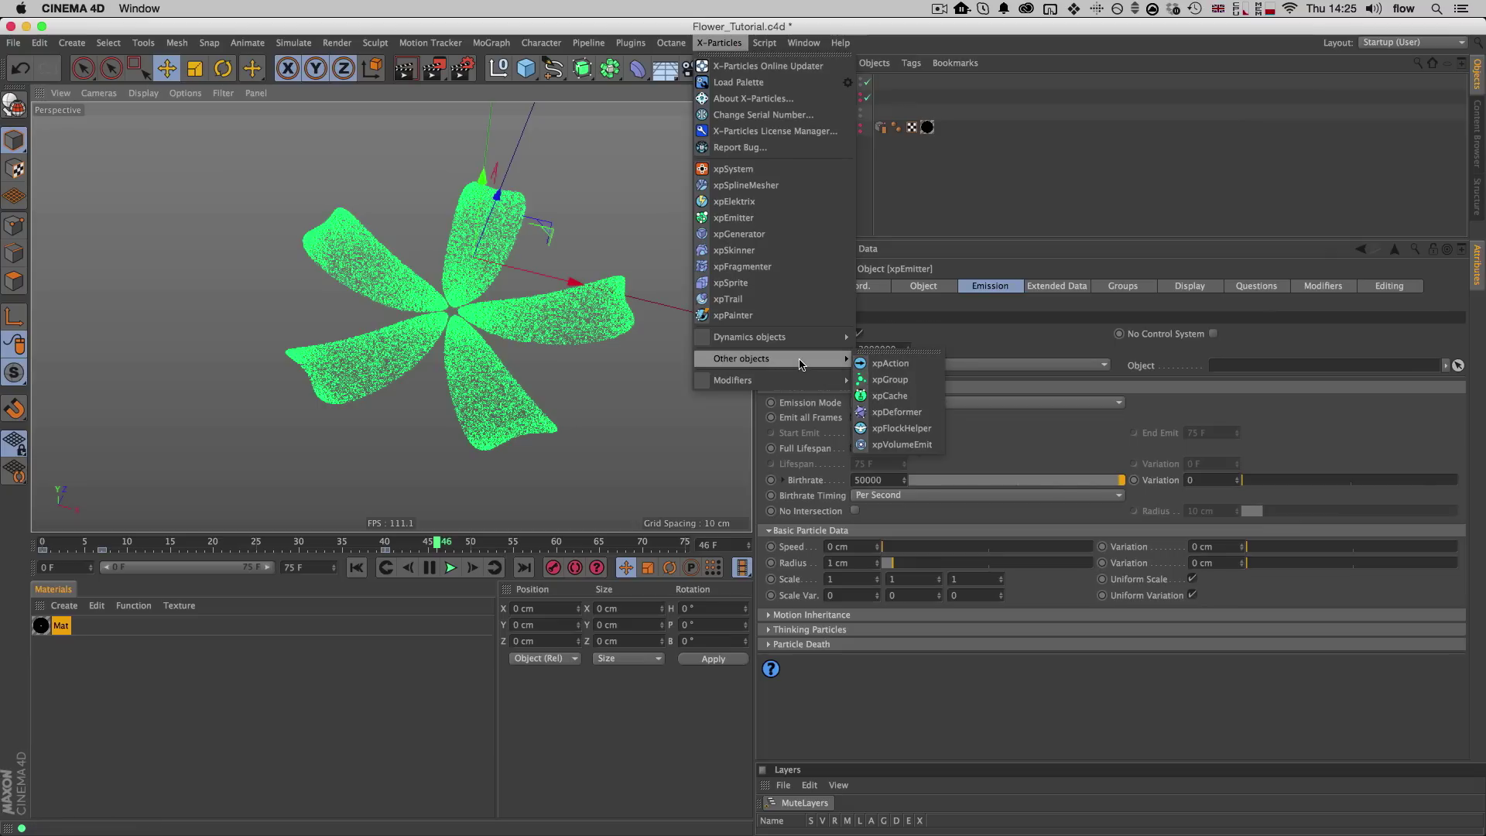
click(888, 395)
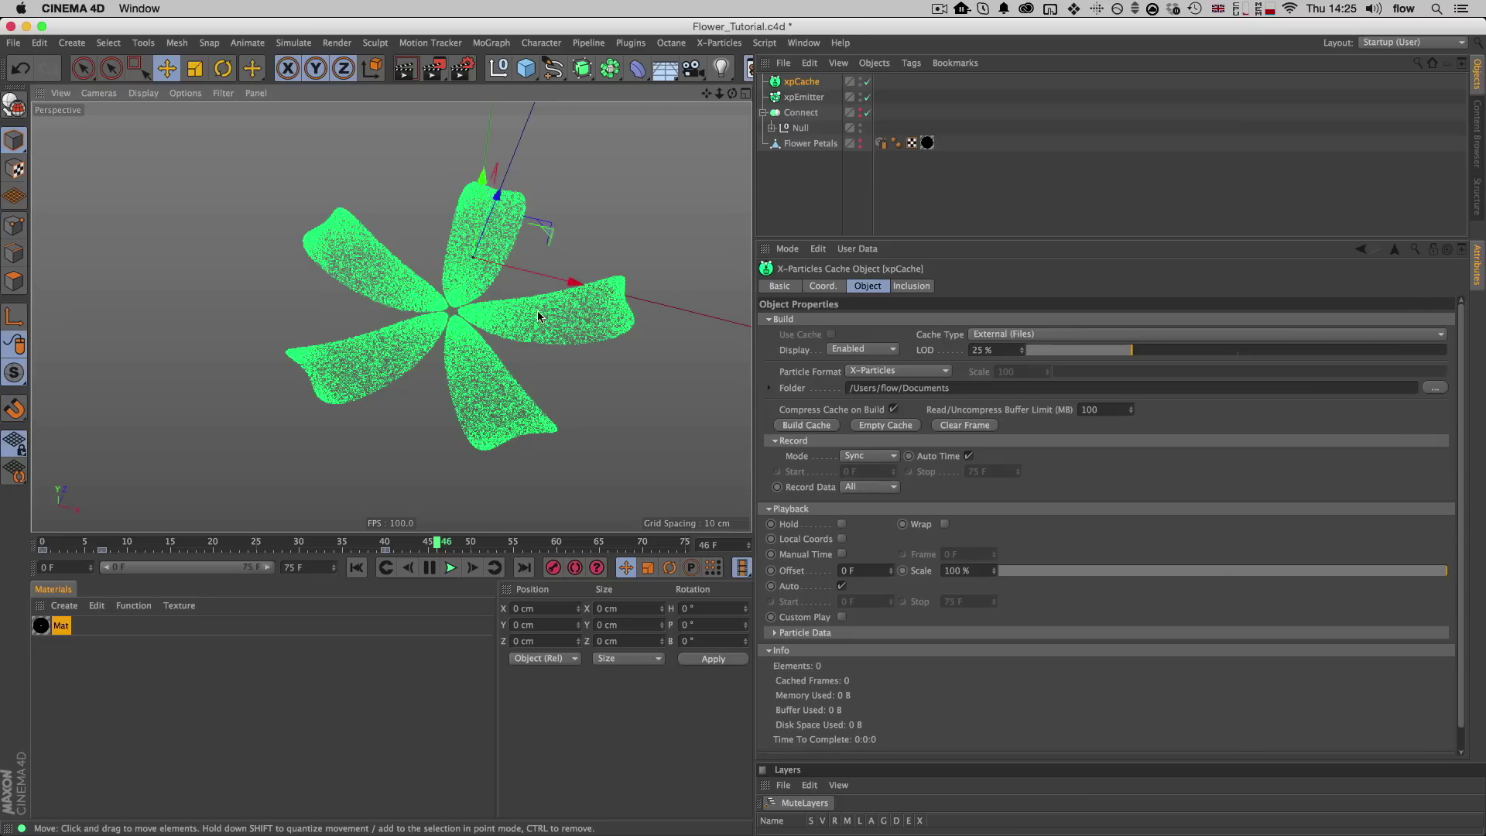
click(805, 424)
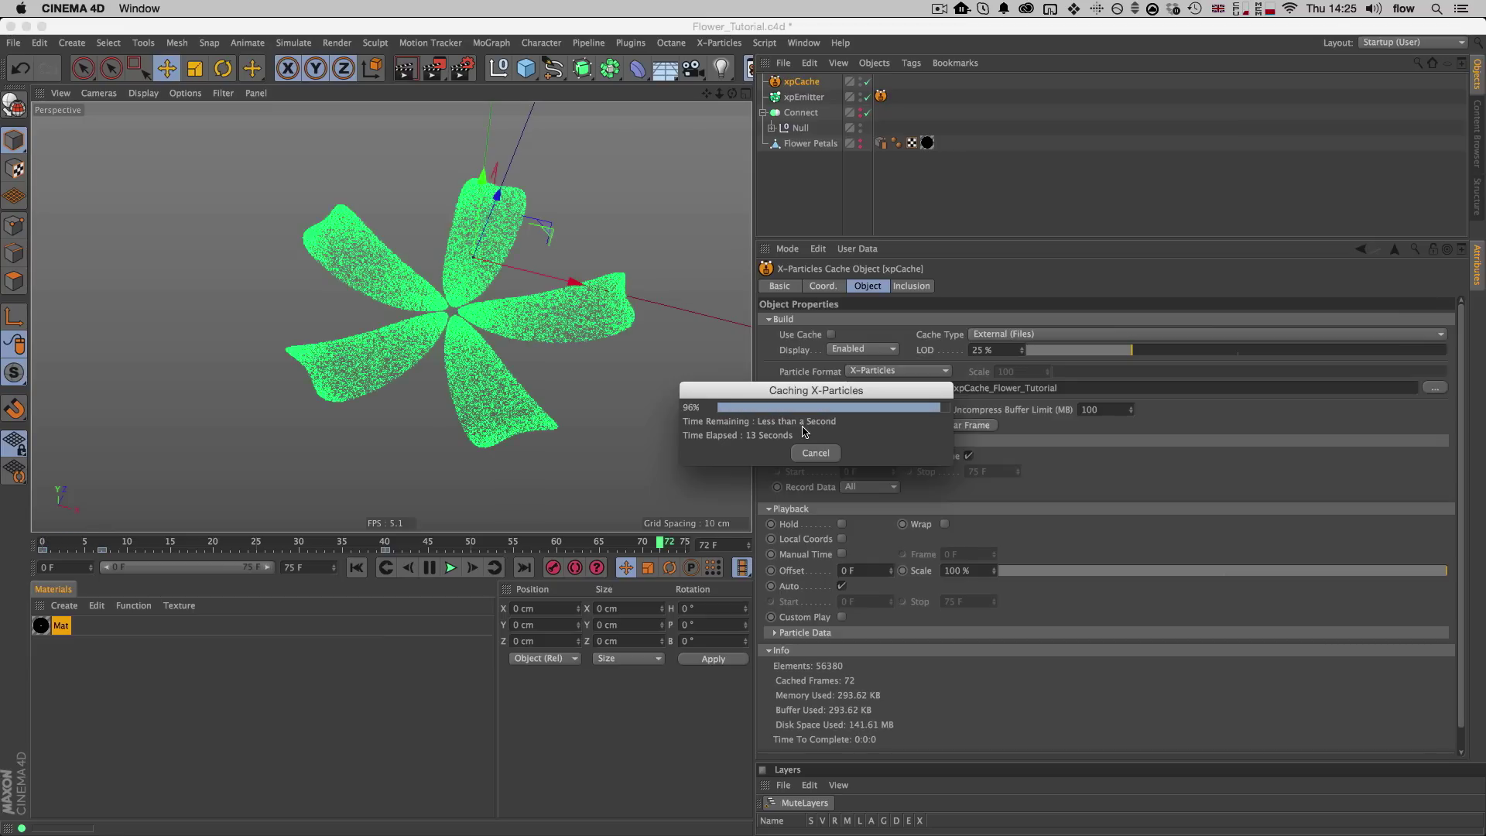
Step: Play and scrub through the cached flower animation to check its playback
drag(428, 543, 83, 549)
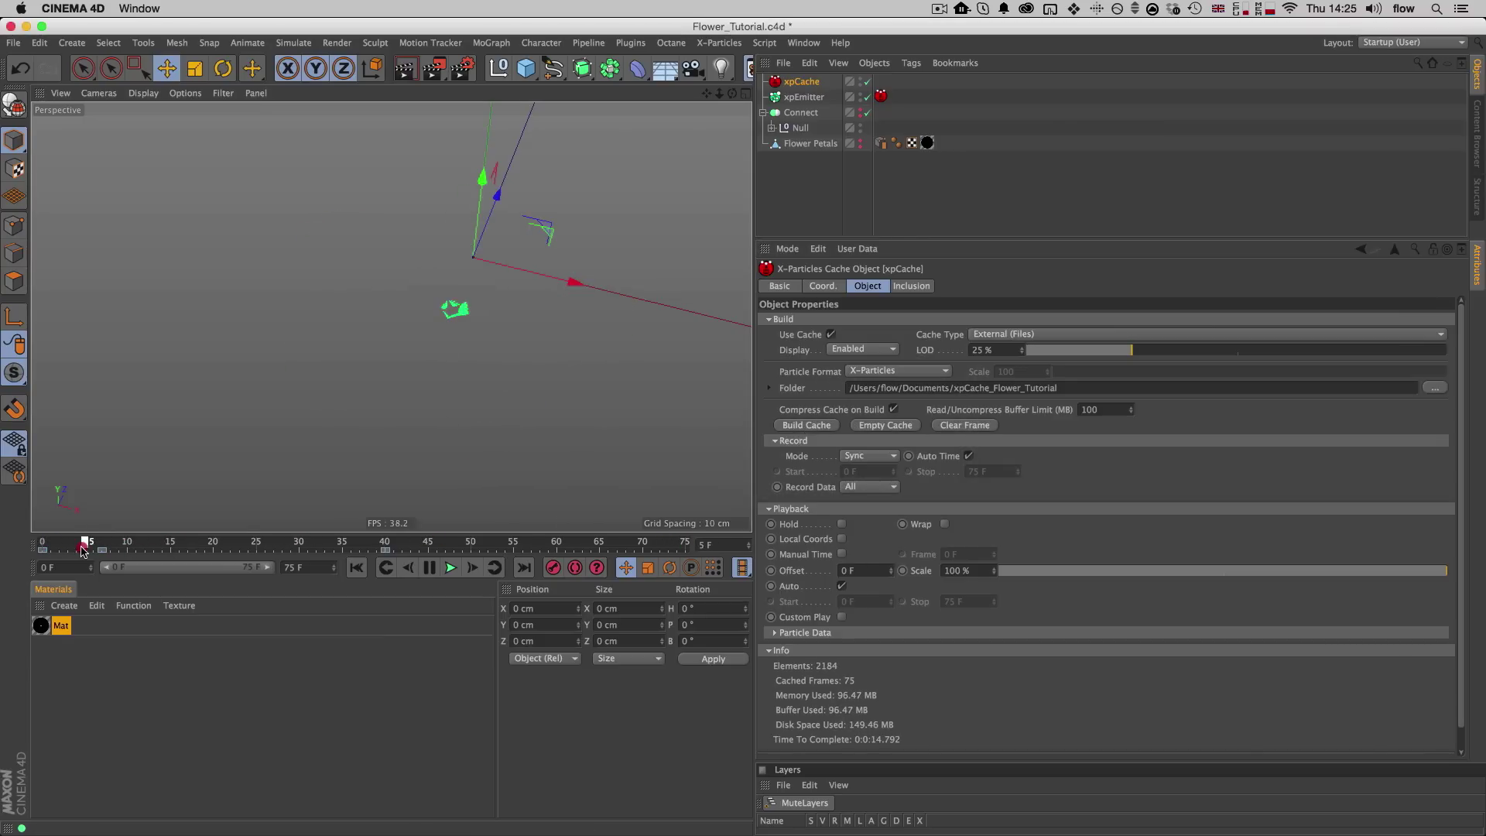
click(451, 568)
mouse_move(461, 547)
mouse_down()
mouse_move(606, 550)
mouse_move(236, 555)
mouse_move(324, 550)
mouse_up()
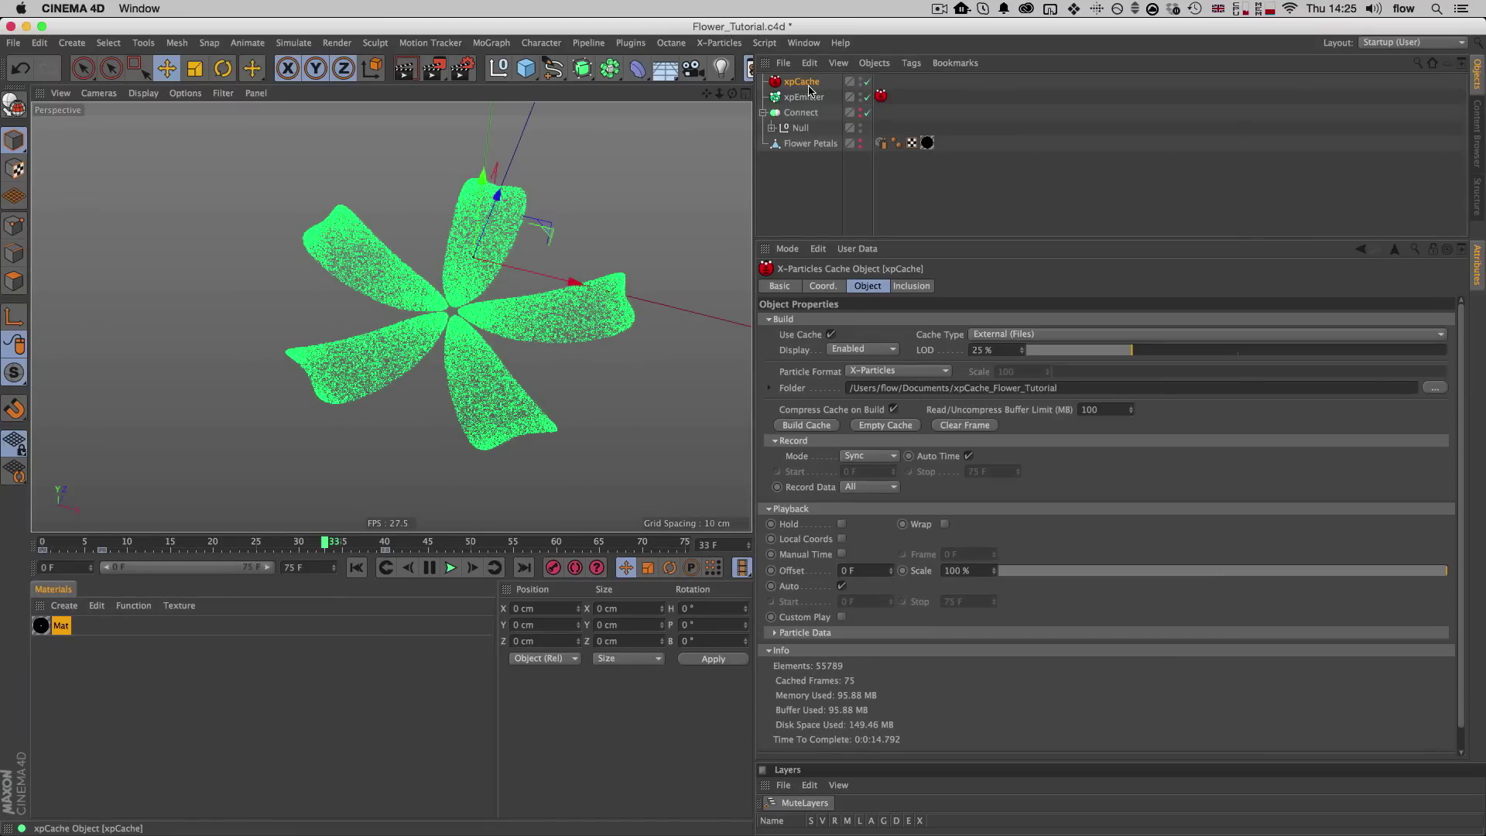
Step: Disable the xpCache object, and replace the emitter's Full Lifespan option with a particle lifespan of 10 F, previewing the result
click(864, 82)
click(804, 97)
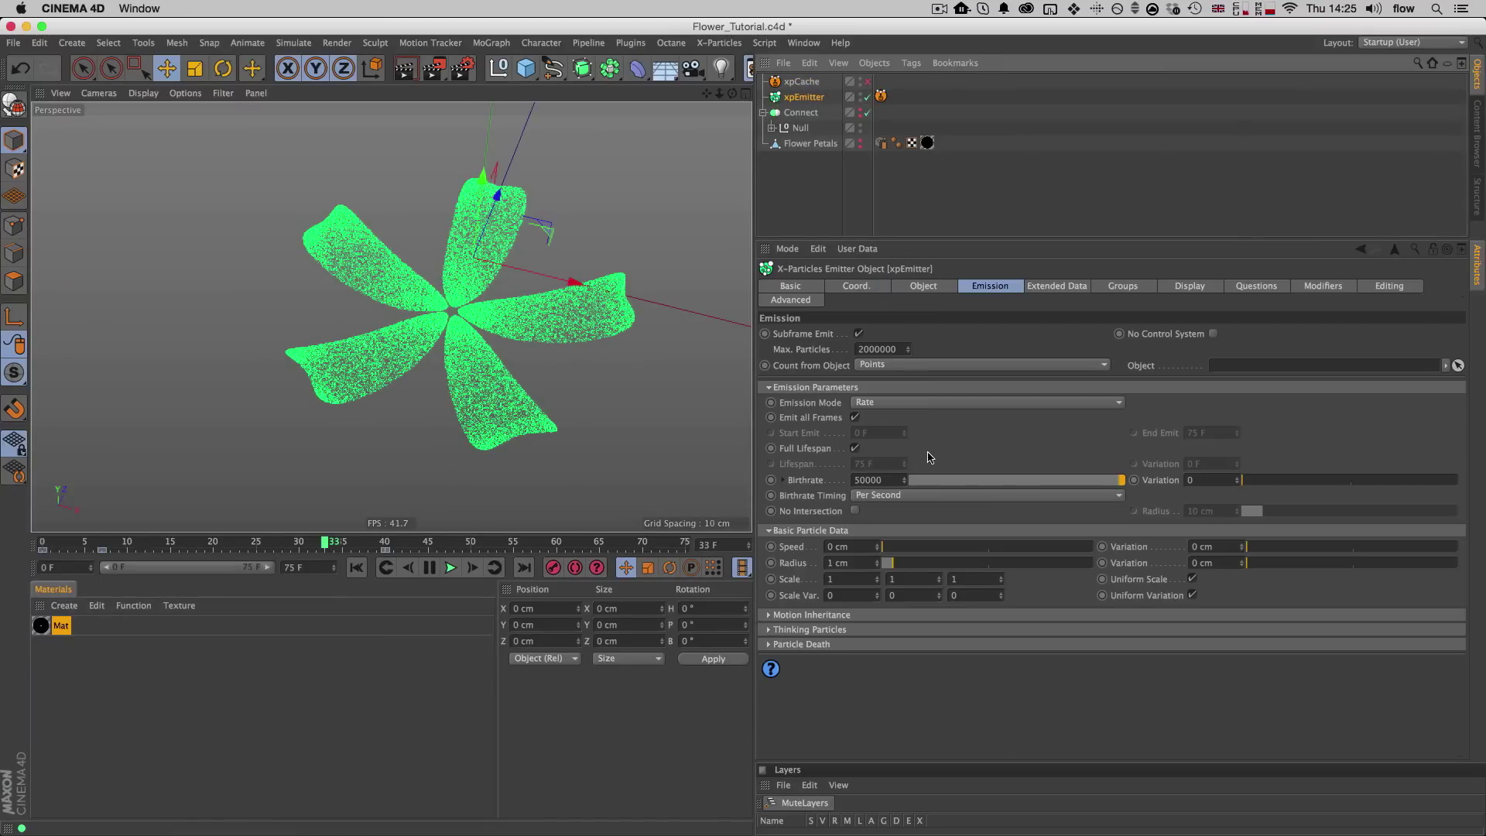
click(855, 449)
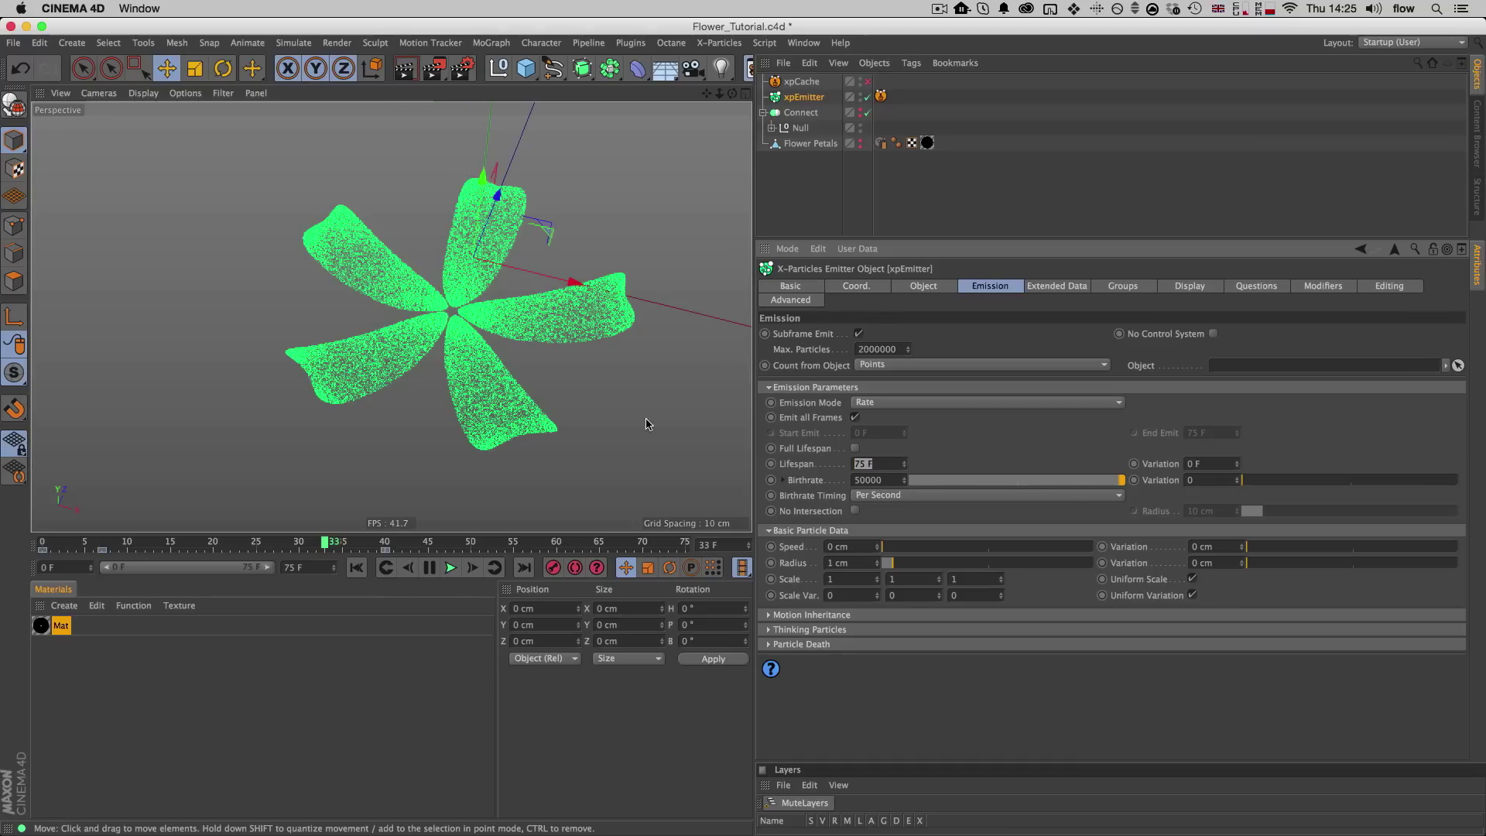
key(Return)
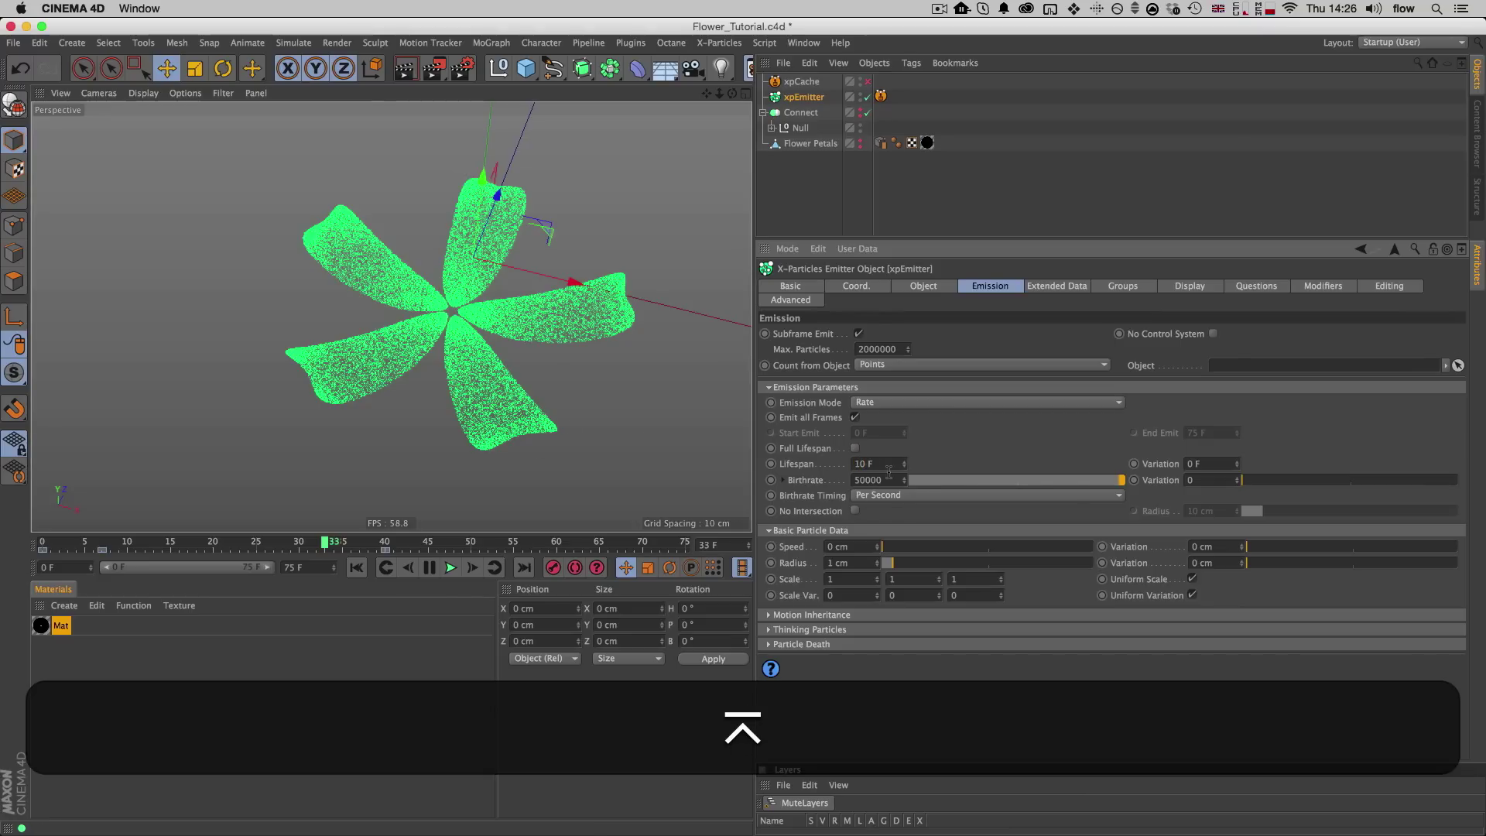
key(shift+f)
click(451, 567)
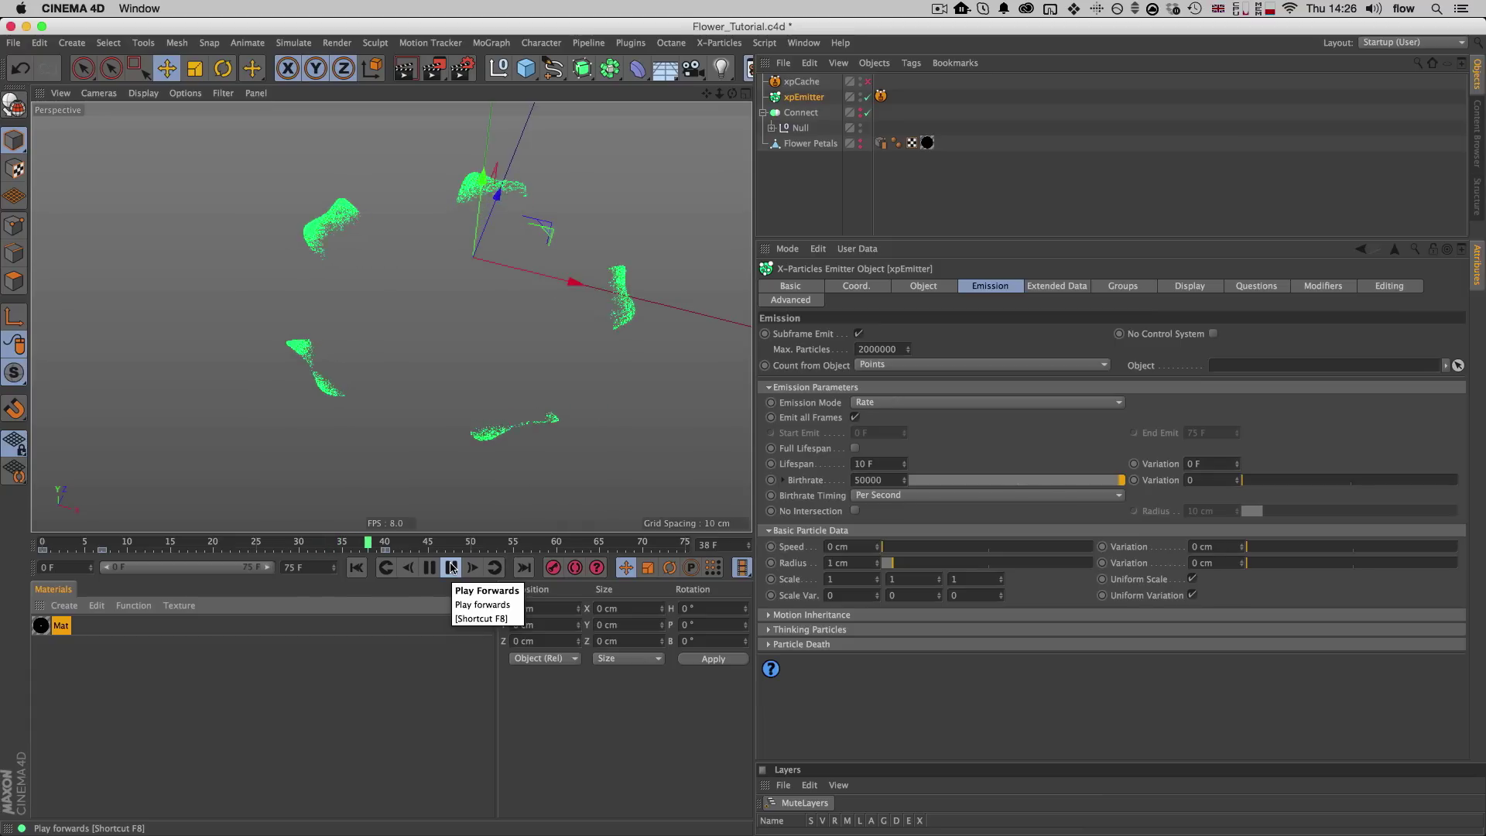
click(452, 567)
Step: Shorten the emitter's particle lifespan to 5 F and replay the animation from the start
click(862, 463)
text(5)
key(Return)
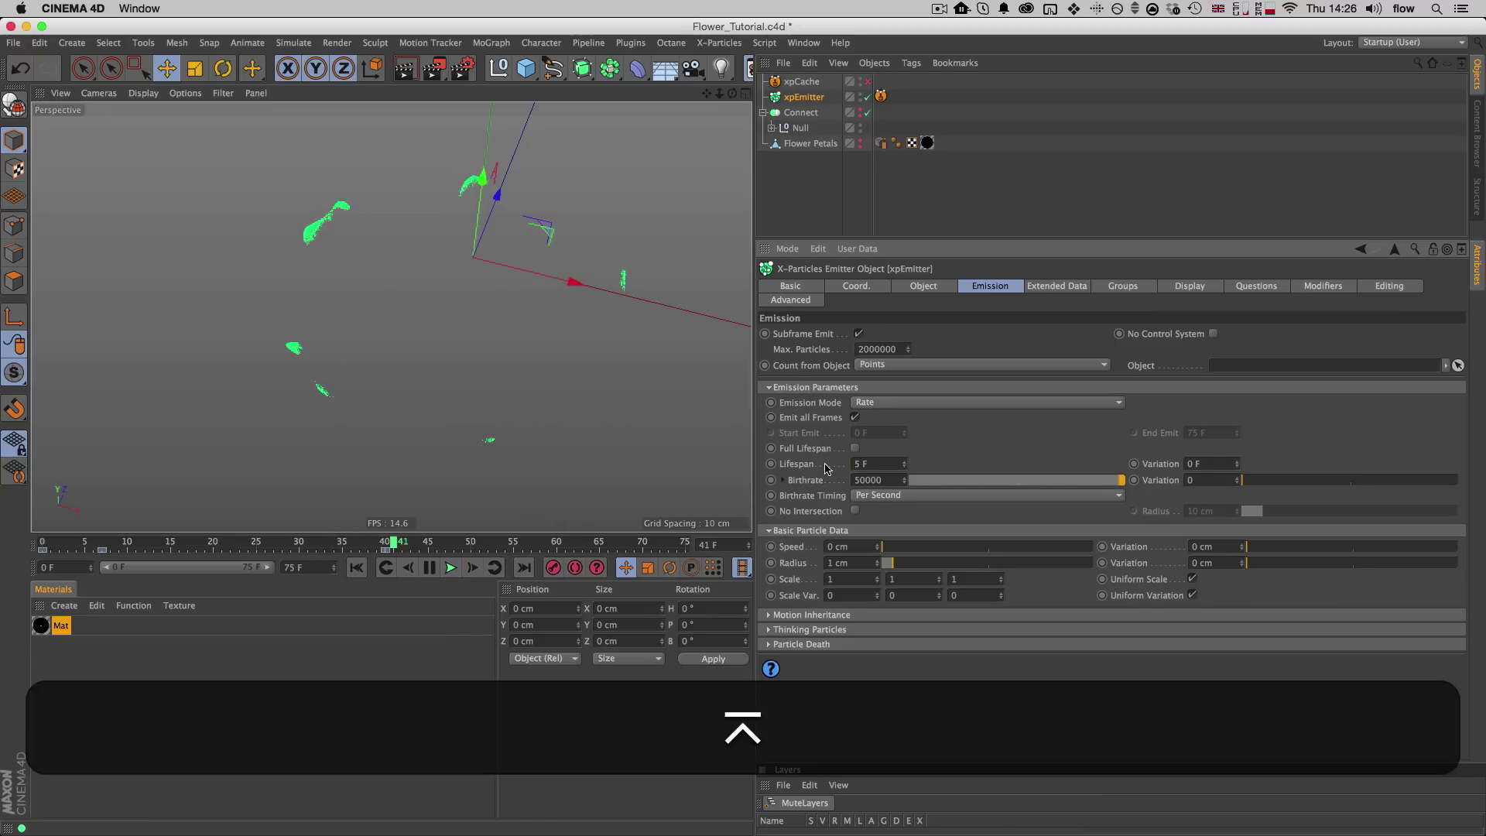
click(451, 567)
key(shift+f)
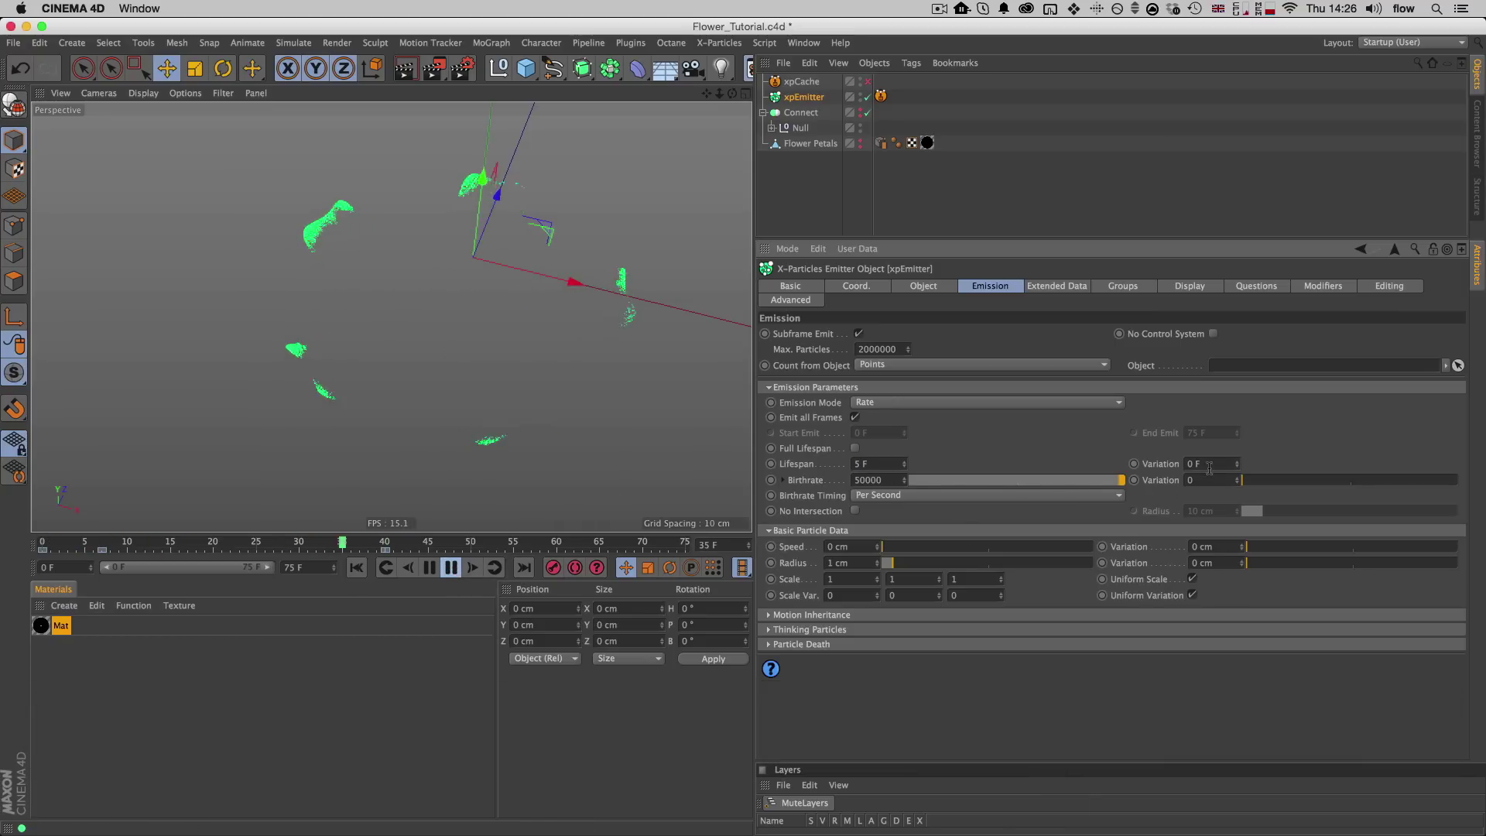
Step: Set the lifespan variation to 2 F and replay the animation to preview it
text(2)
key(shift+f)
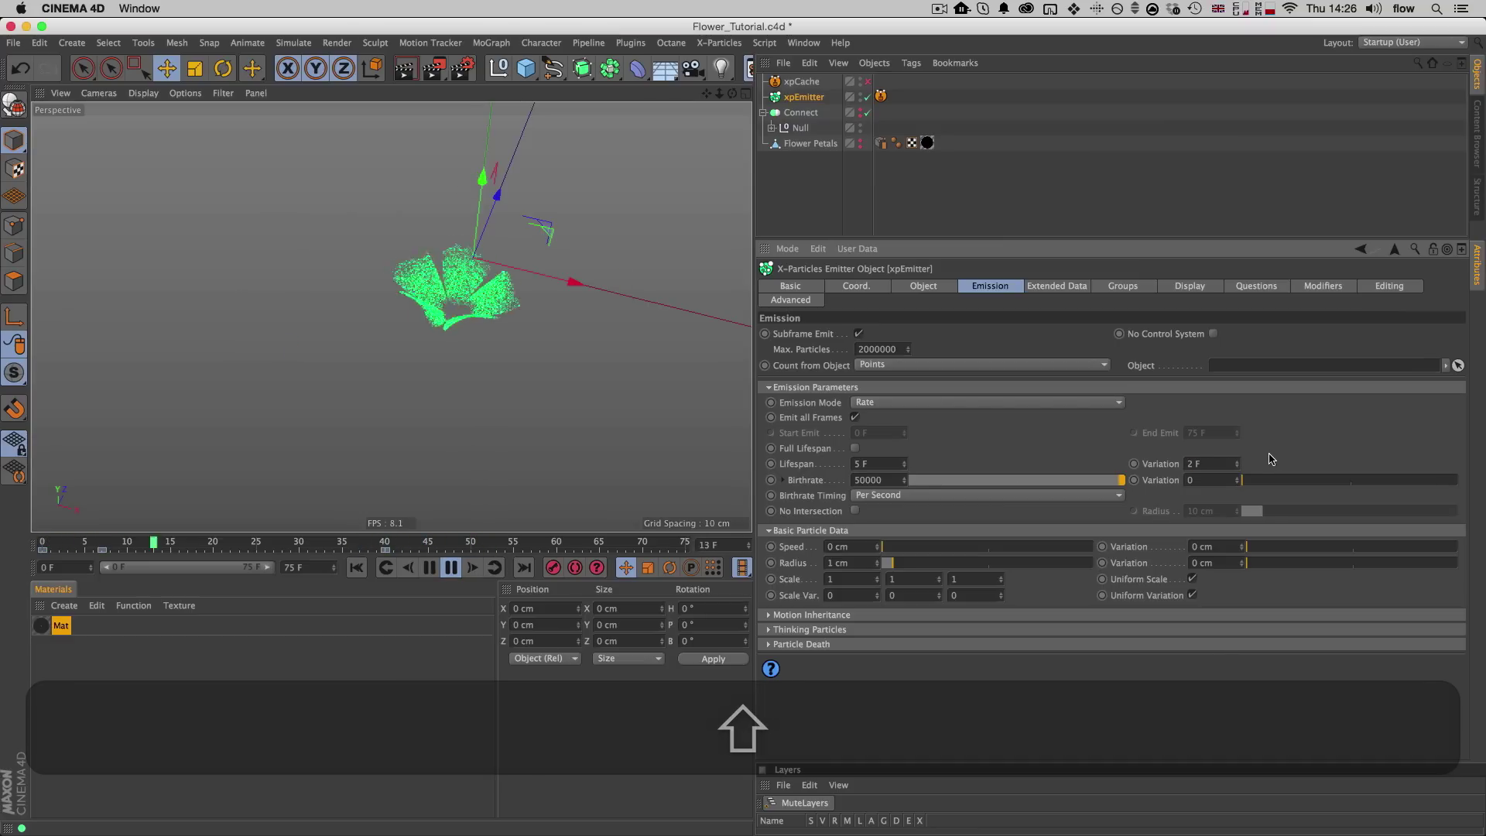
click(450, 567)
Step: Rebuild the particle cache with the shorter lifespan and re-enable the xpCache object
click(801, 81)
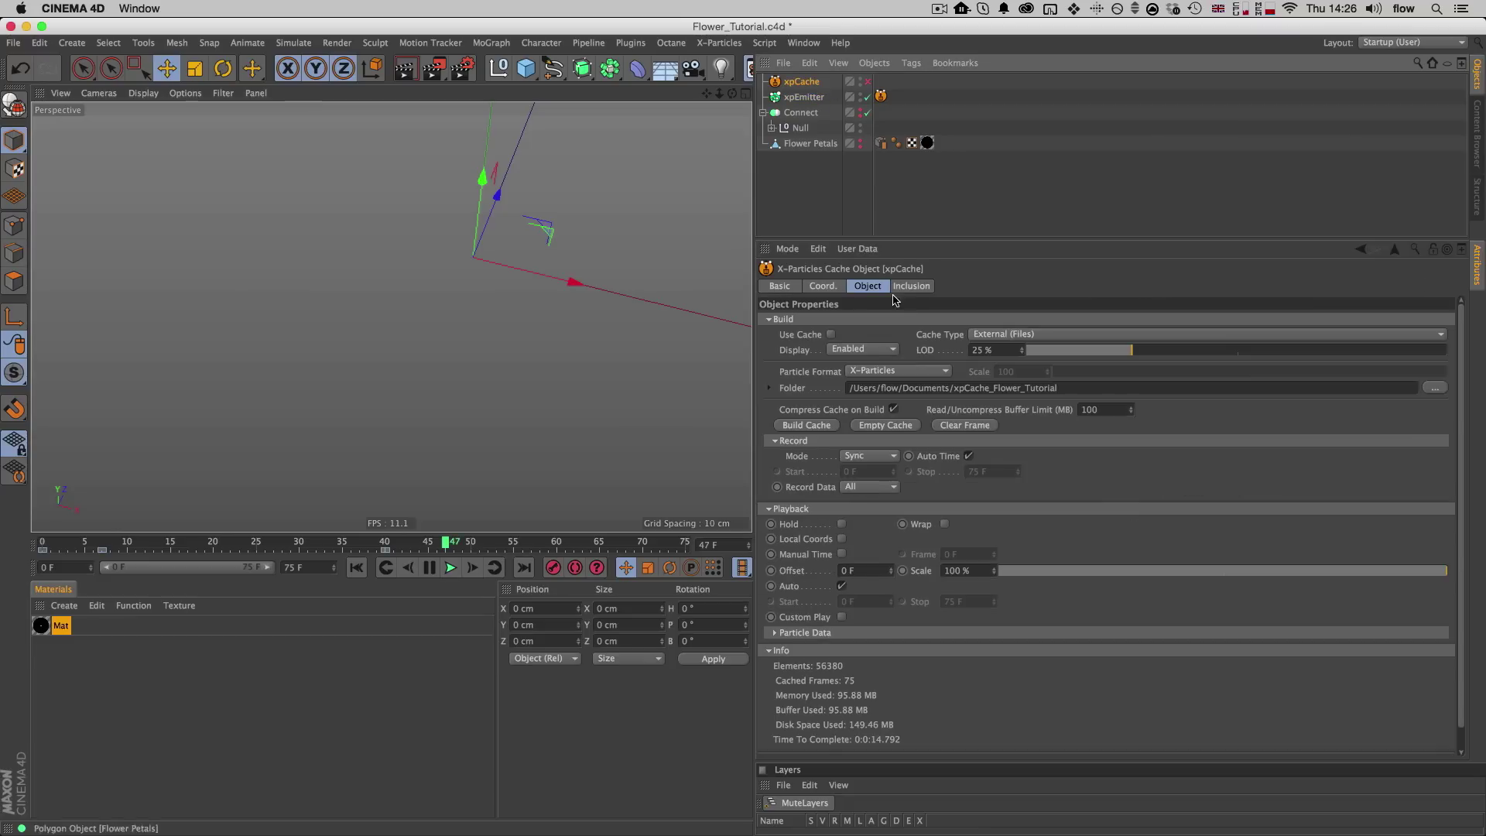
click(806, 424)
click(727, 468)
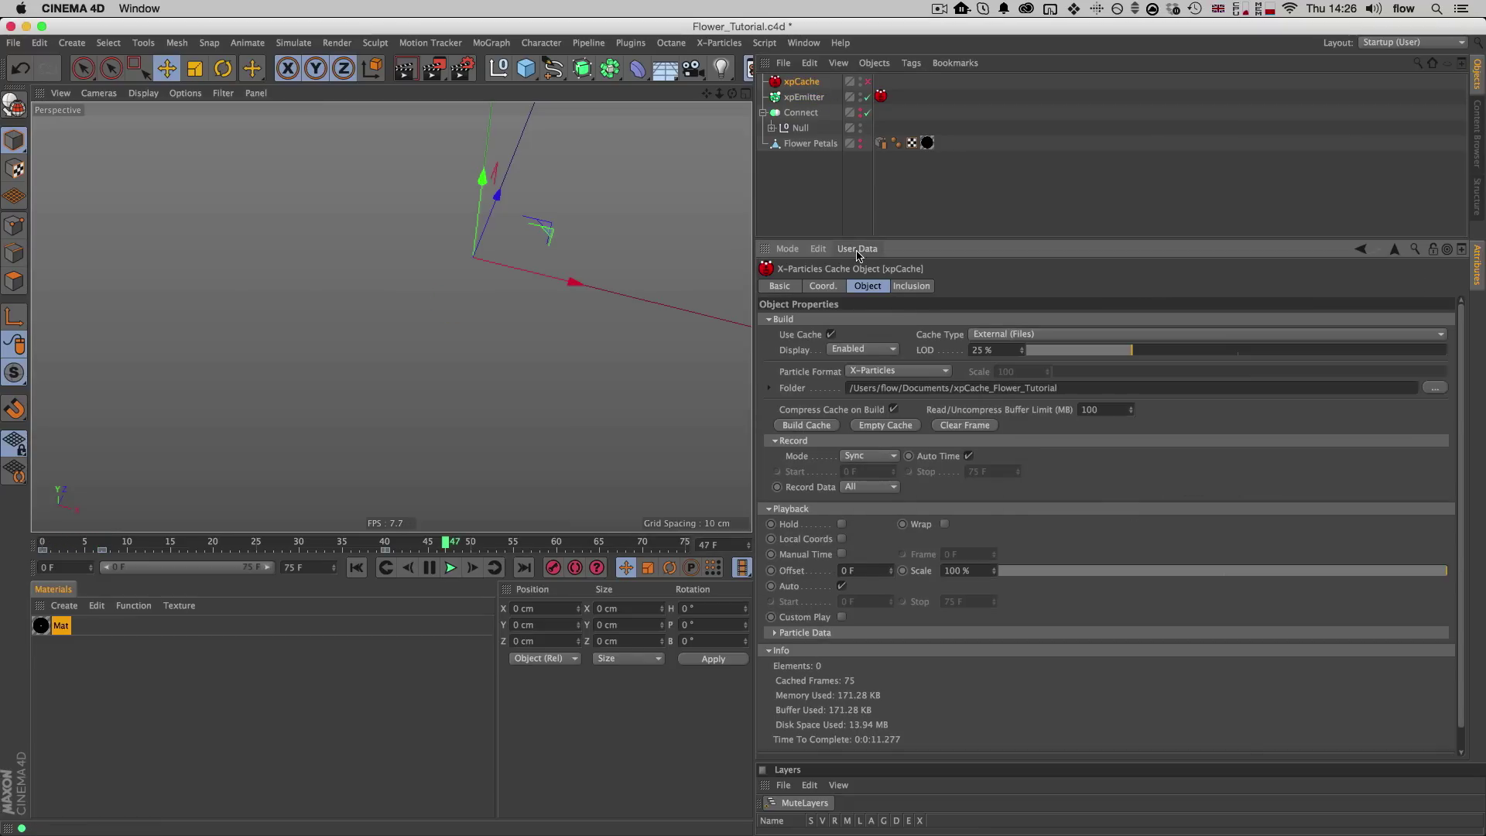
click(866, 81)
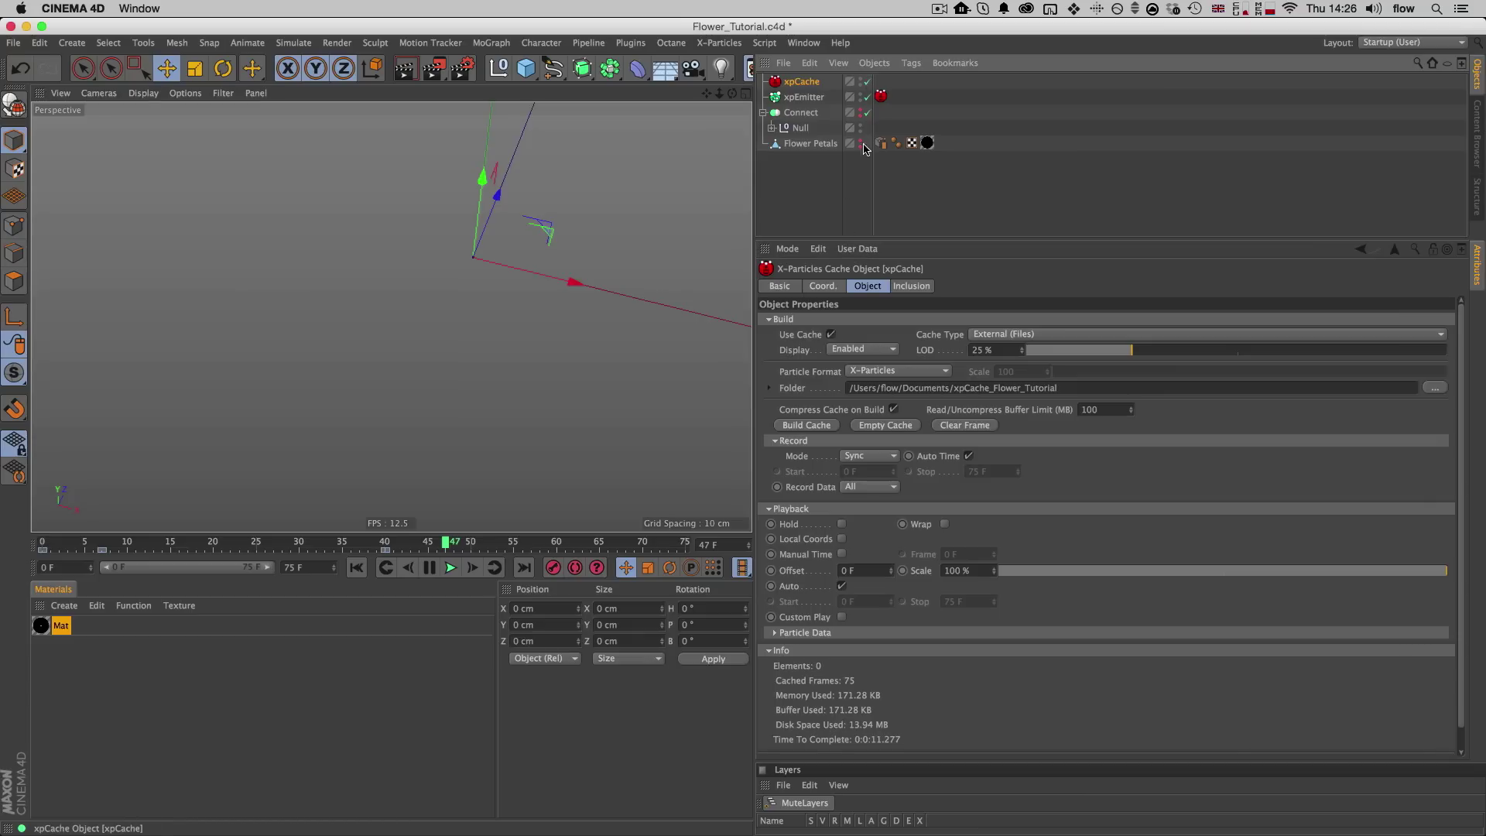
Step: Play the rebuilt cache from the first frame and scrub to where the particles die out
key(shift+f)
click(450, 568)
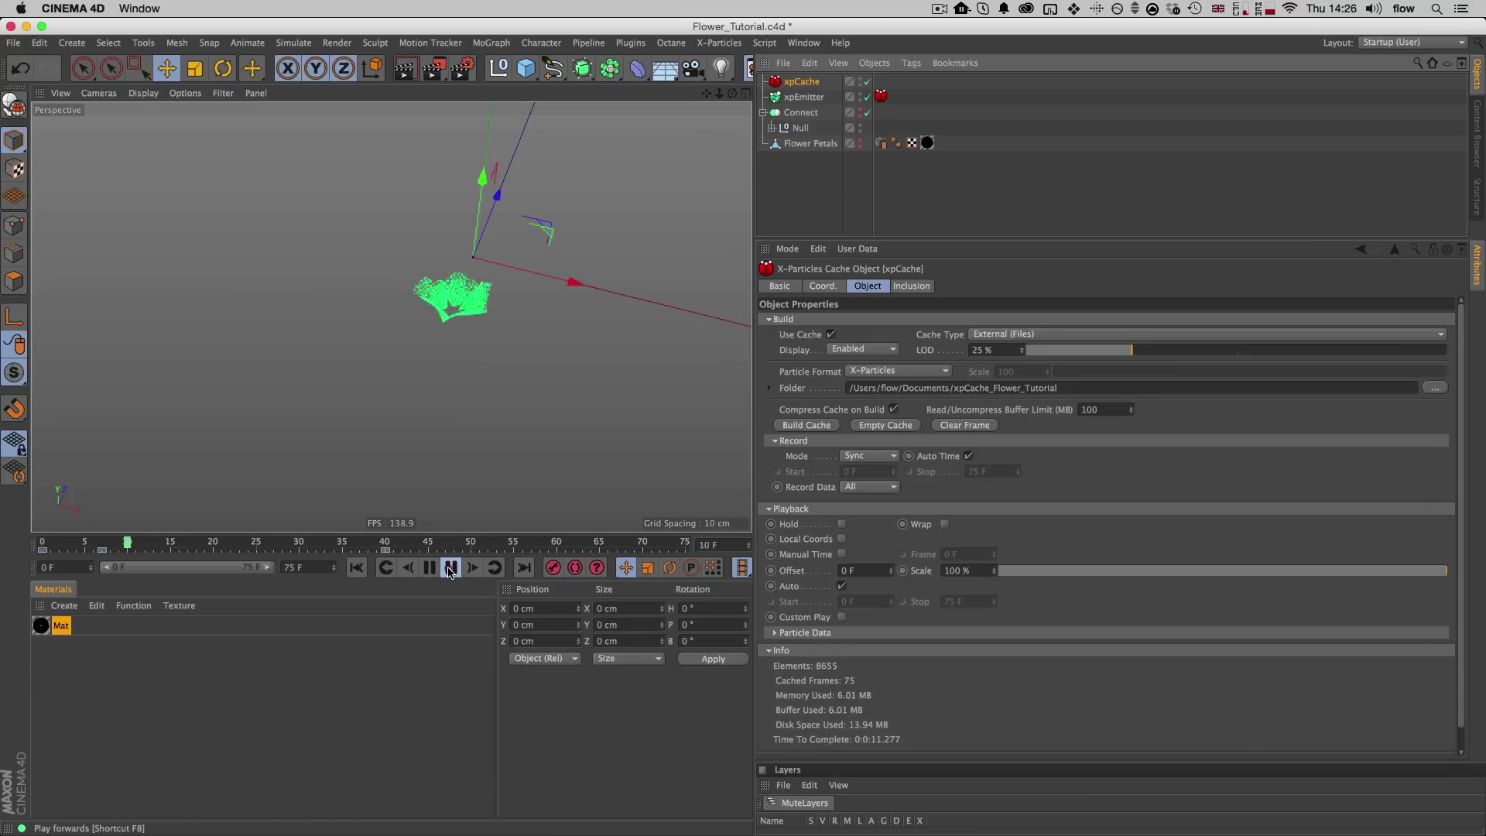
click(449, 568)
drag(397, 541, 437, 546)
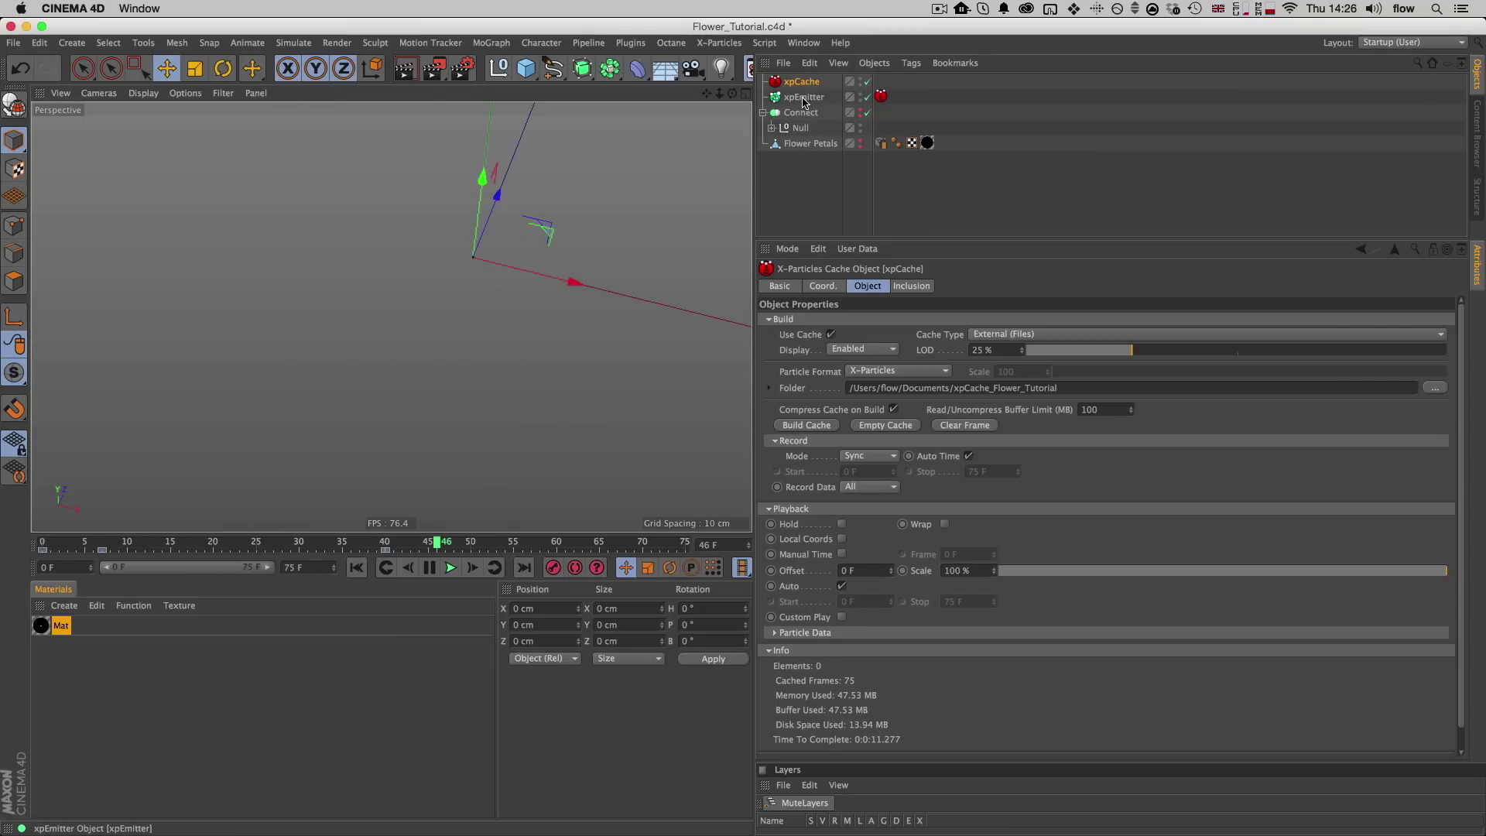
Step: Add a TurbulenceFD Emitter tag to xpEmitter and set its temperature value to 1
right_click(803, 100)
mouse_move(967, 303)
click(1122, 303)
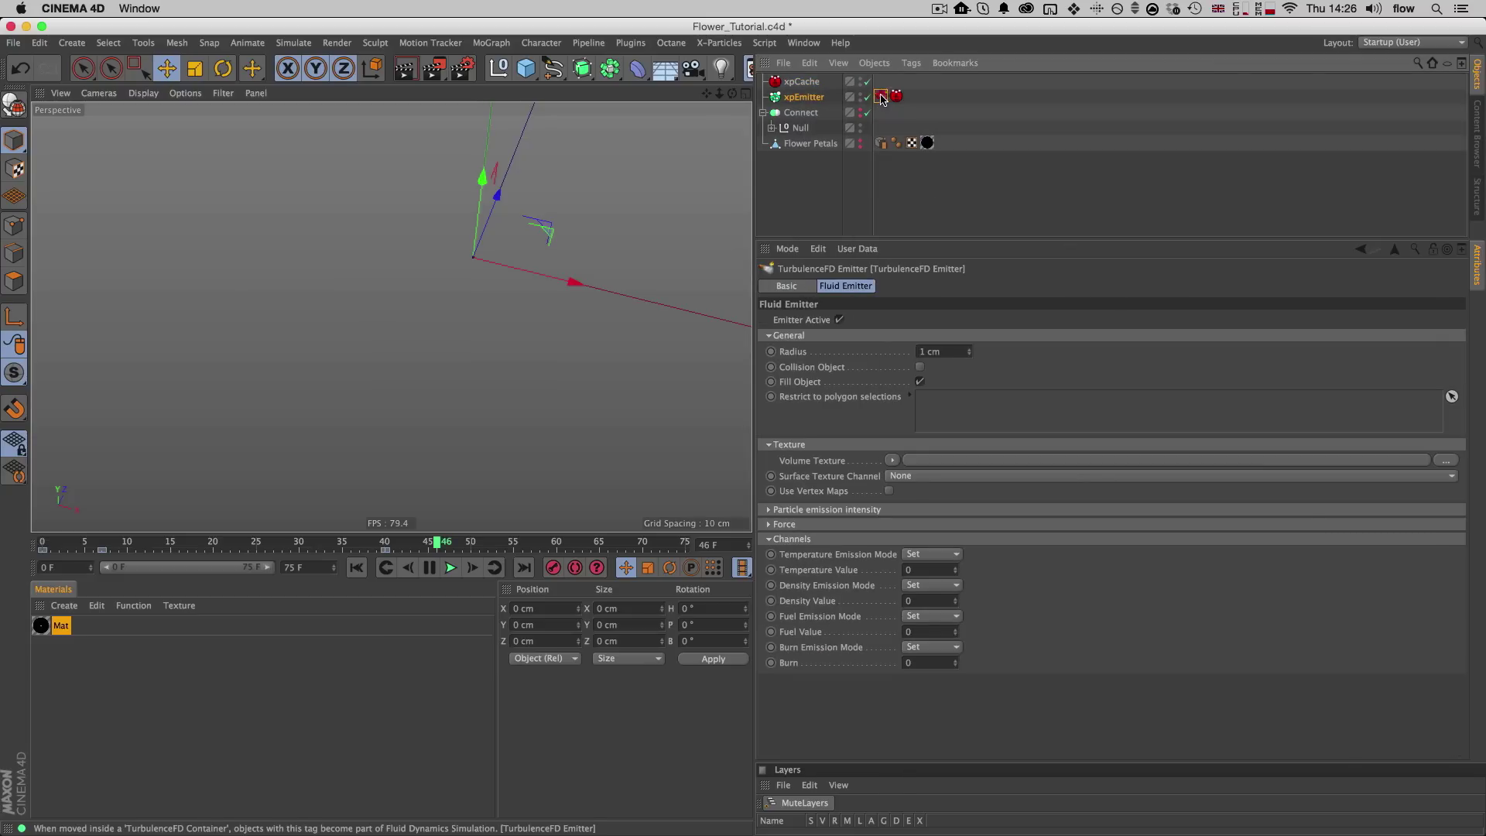
click(931, 568)
text(1)
key(Return)
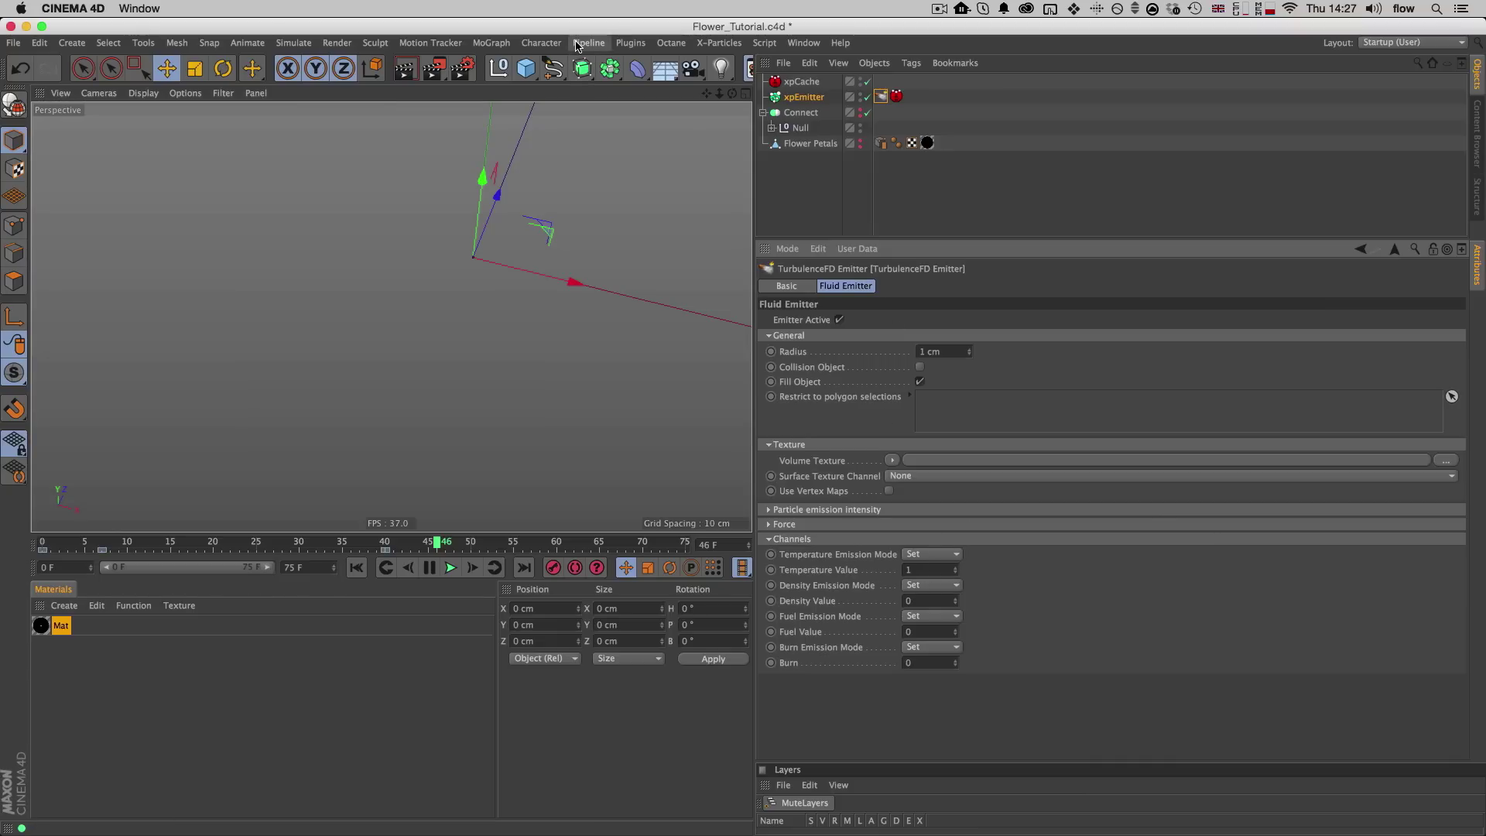
Step: Add a TurbulenceFD Container object to the scene
click(641, 44)
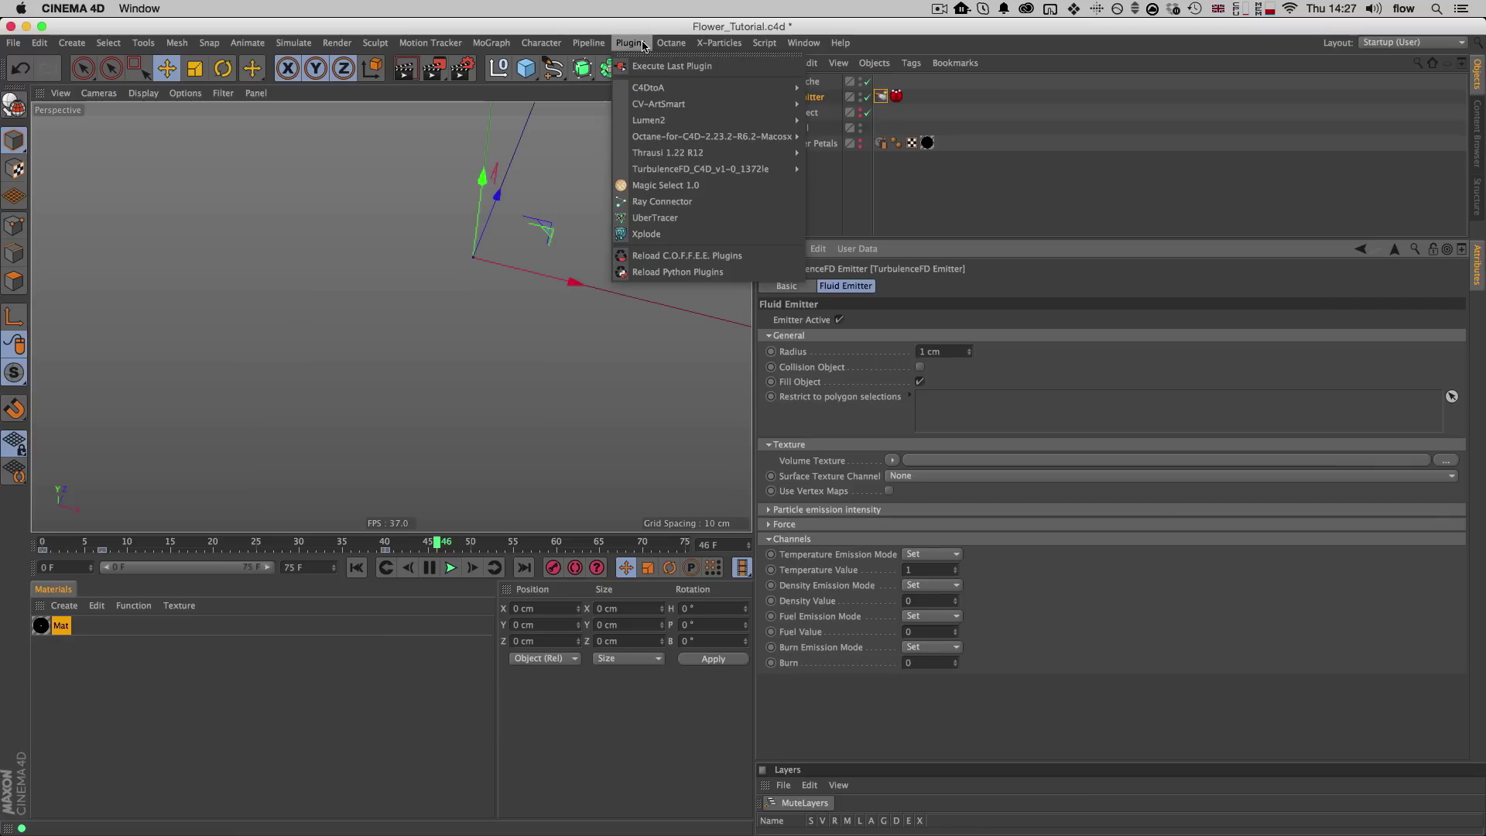
mouse_move(712, 168)
click(851, 189)
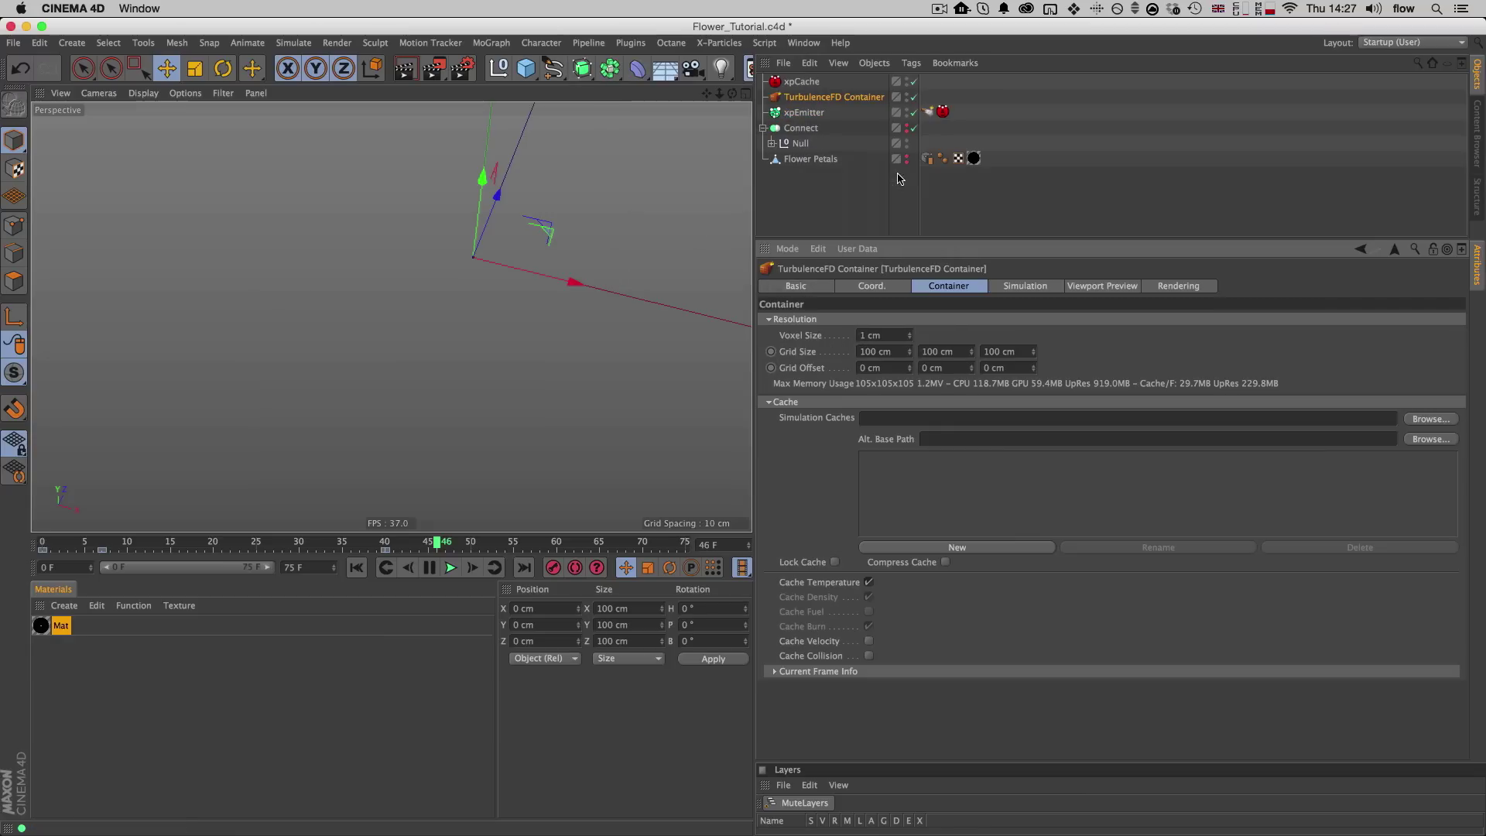
Step: Try activating the Density channel in the container's simulation settings
click(1025, 287)
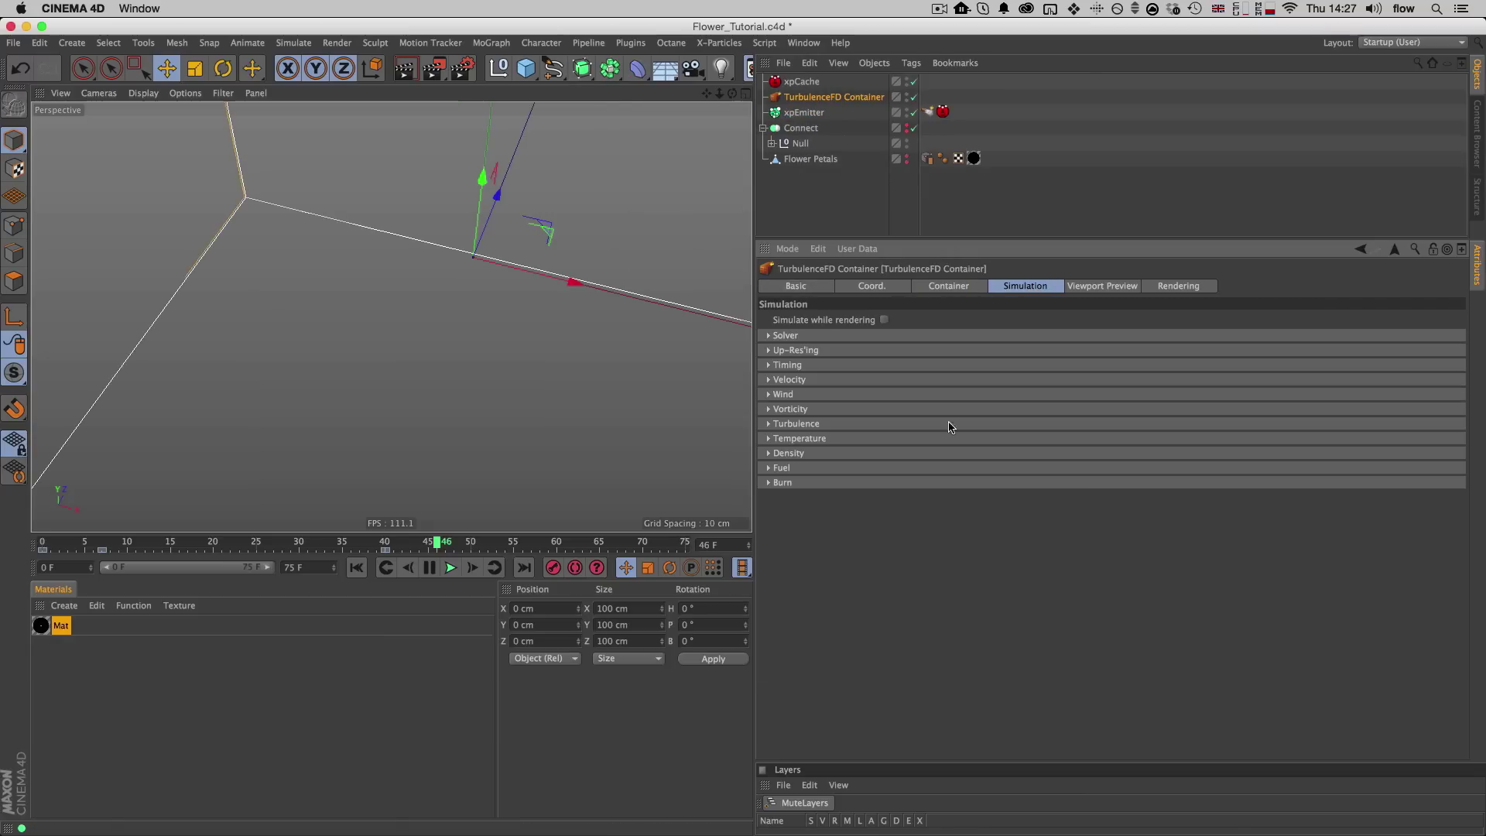
click(789, 454)
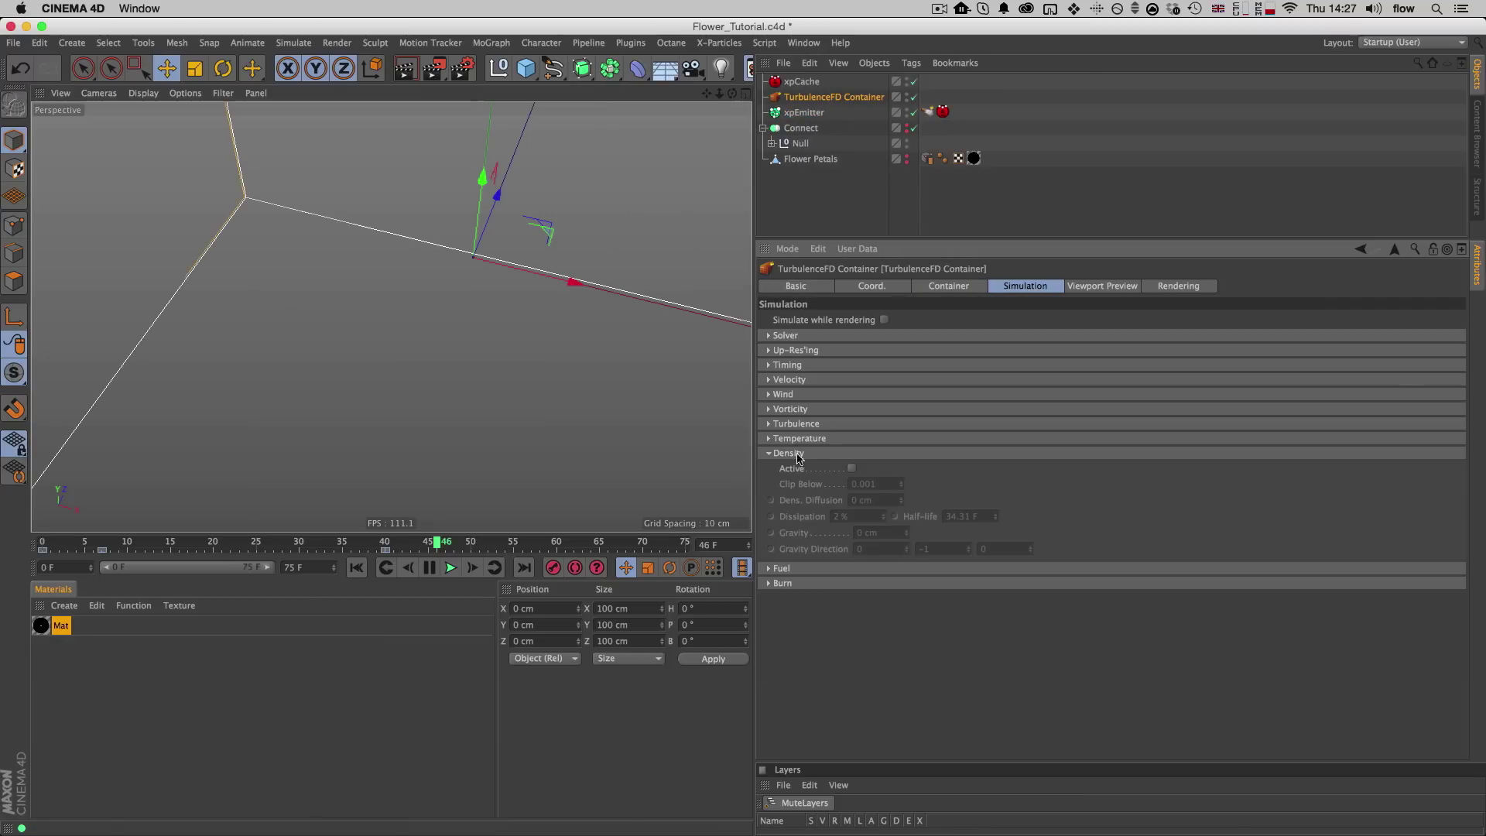
click(851, 469)
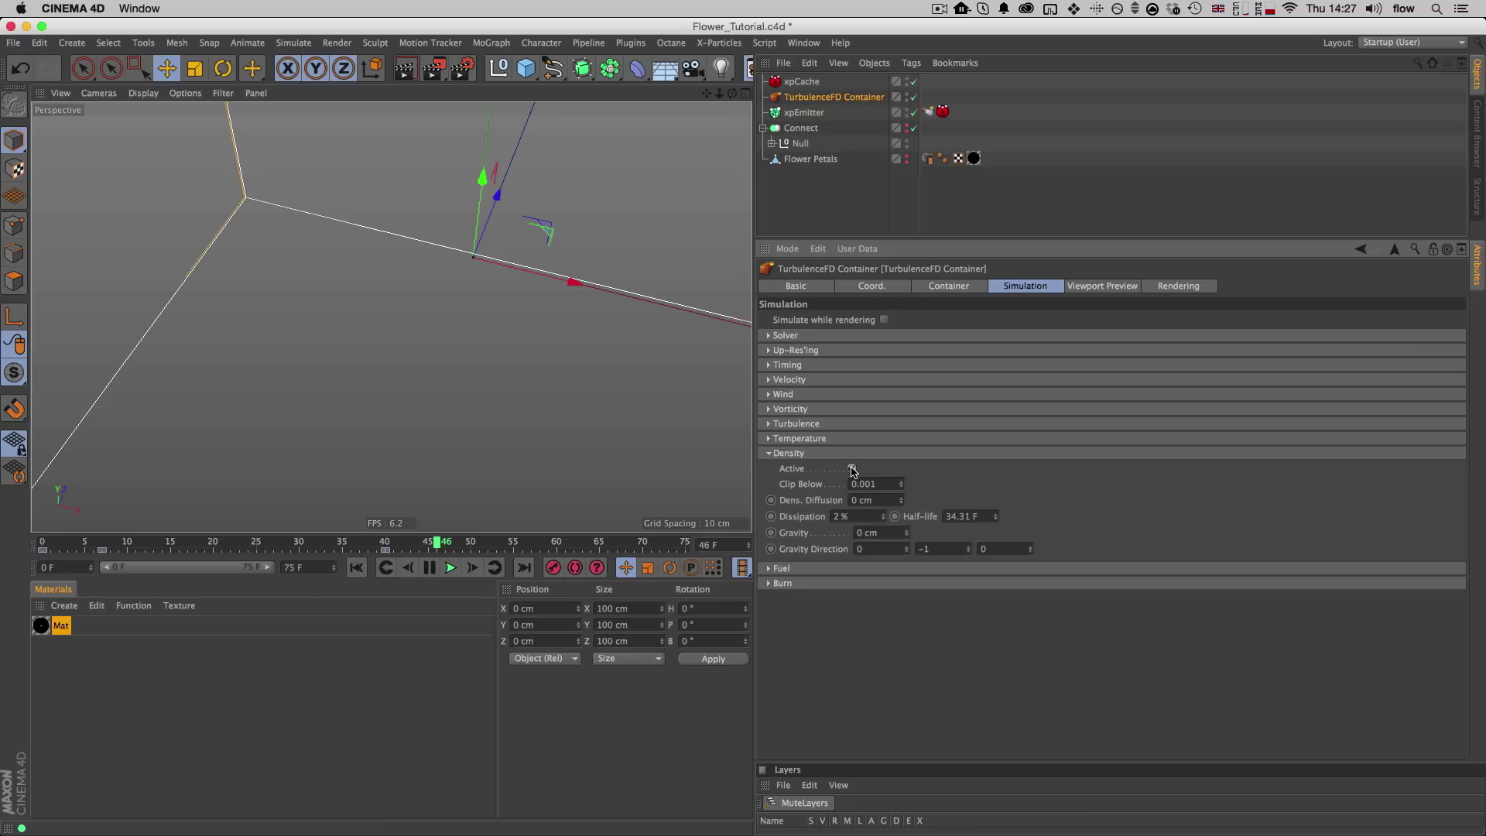
click(797, 454)
click(796, 453)
Step: Set the container's grid size to 20 cm on all three axes, judging the fit around the petals from the top view
click(944, 287)
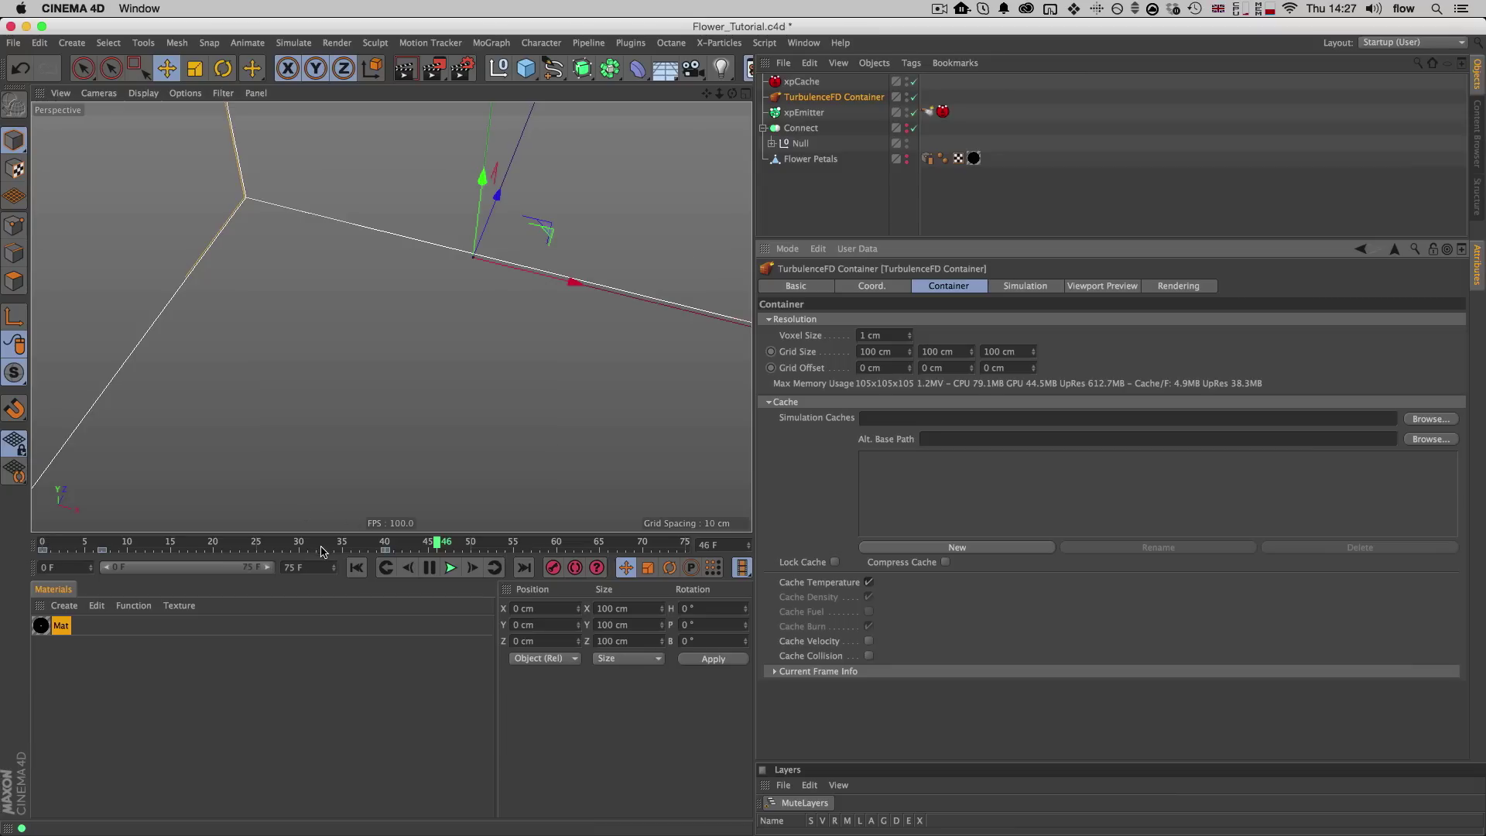
key(F2)
key(2)
drag(386, 325, 263, 371)
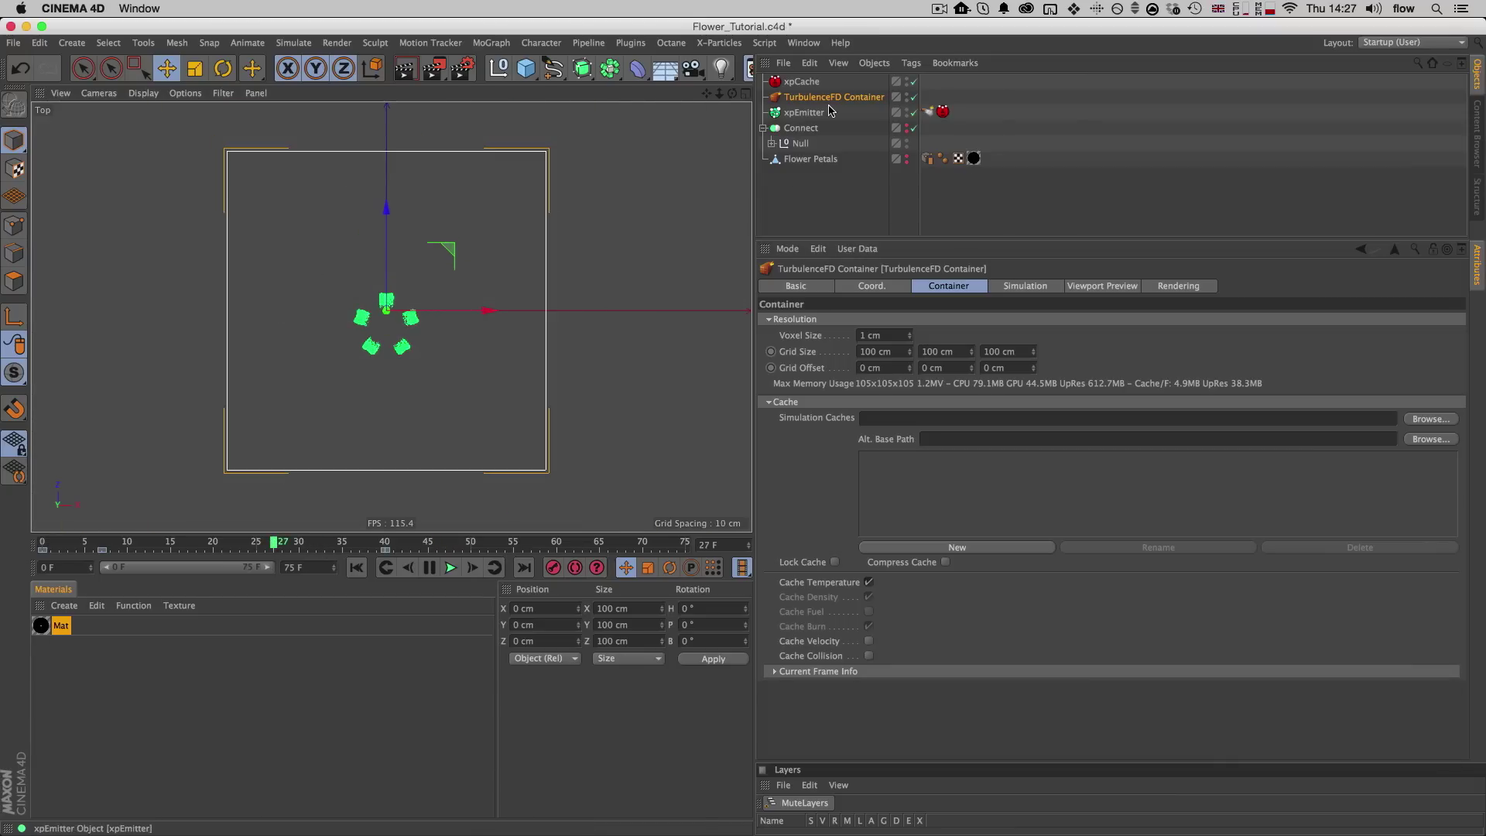
double_click(901, 355)
text(20)
key(Tab)
text(20)
key(Tab)
text(20)
key(Tab)
Step: Set the container's grid size to 30 cm in X, Y and Z
key(shift+Tab)
key(shift+Tab)
key(shift+Tab)
text(30)
key(Tab)
text(30)
key(Tab)
text(30)
key(Return)
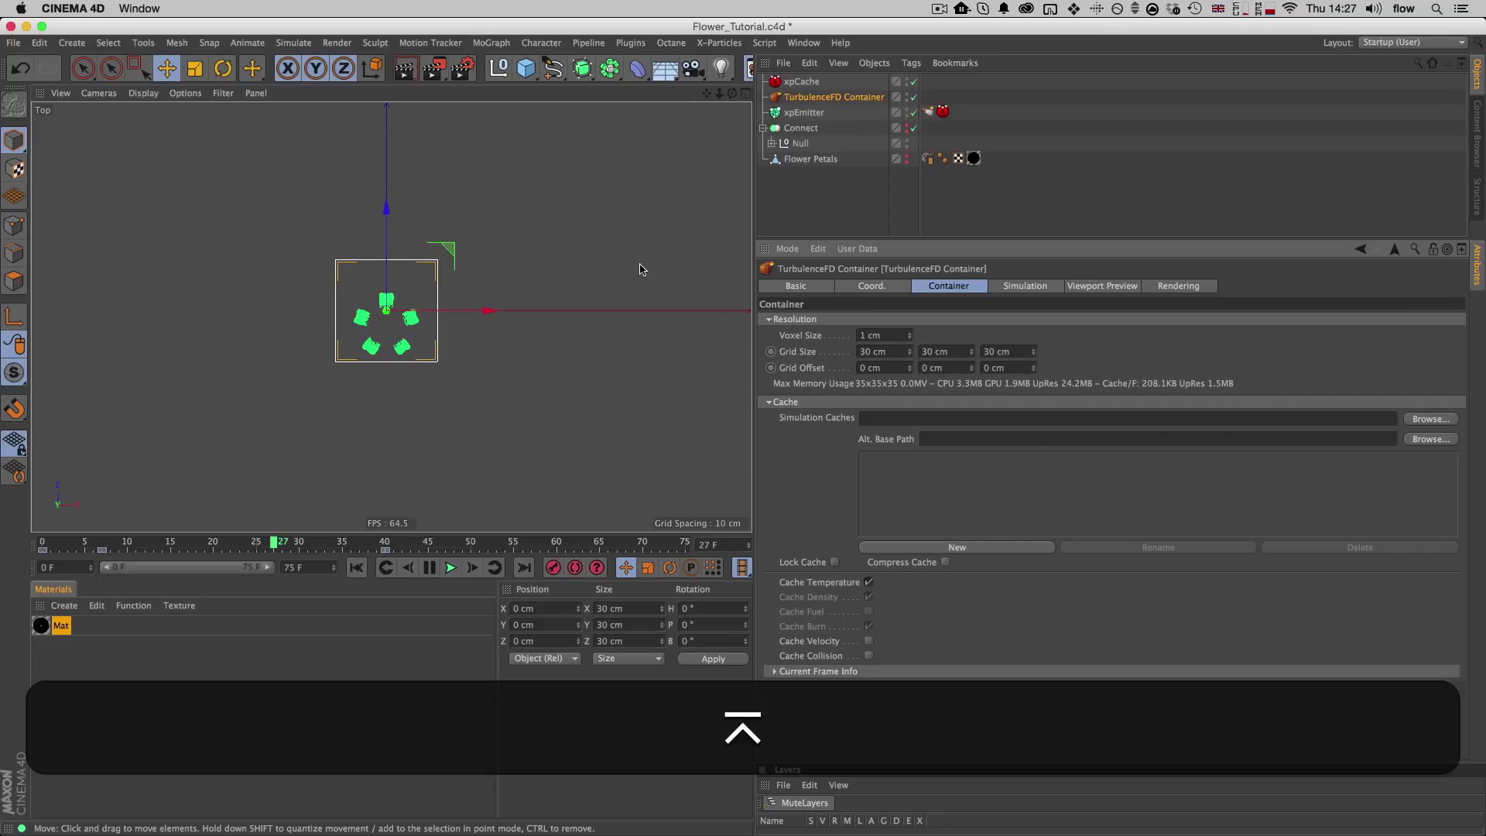
Step: Move the container to about -4.25 cm in Z to centre it on the petals, and play the animation in the perspective view
drag(391, 247, 385, 260)
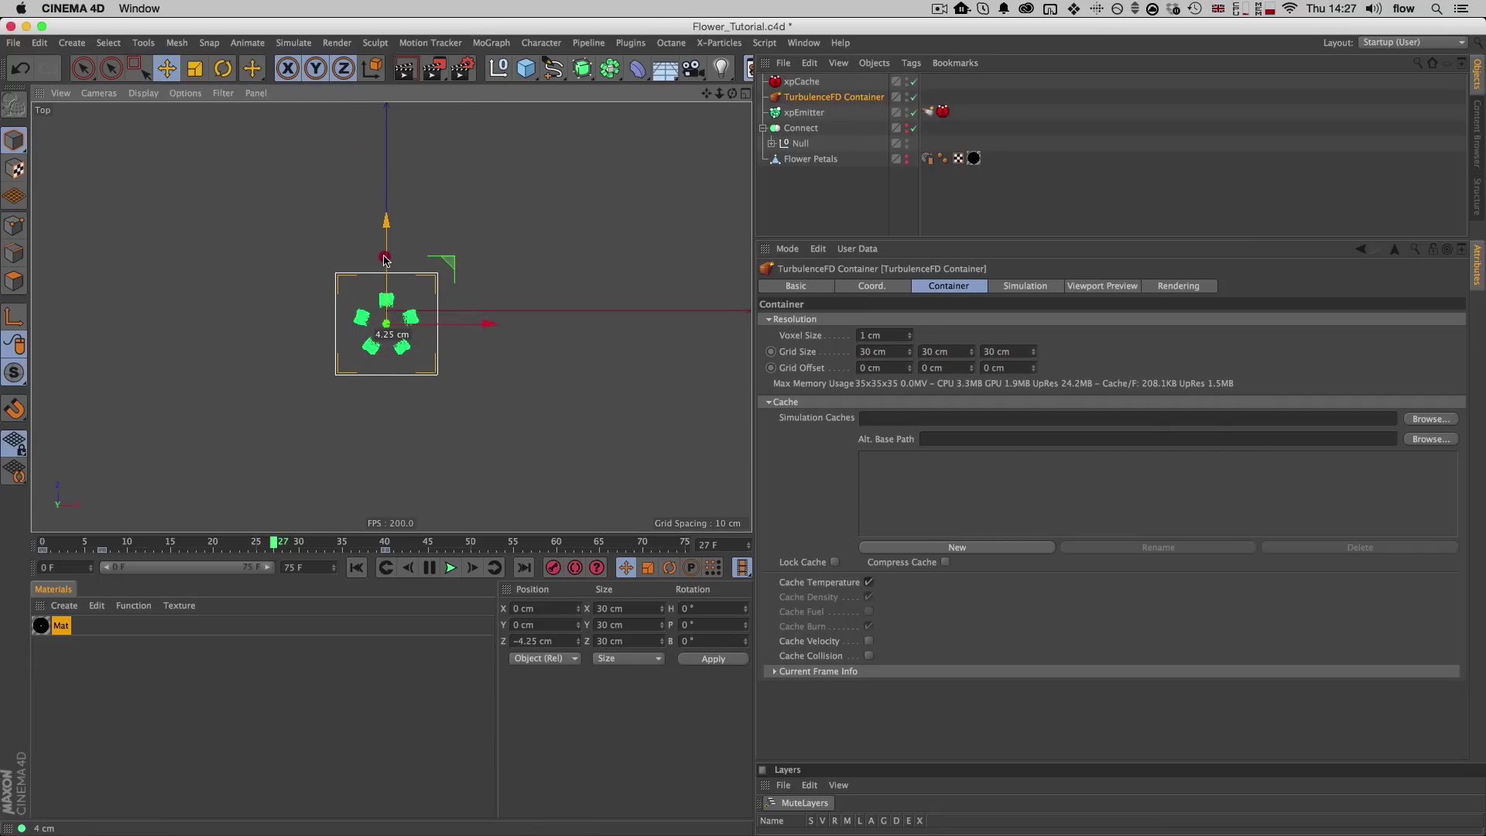
key(F1)
key(3)
key(2)
drag(392, 318, 496, 317)
key(1)
key(3)
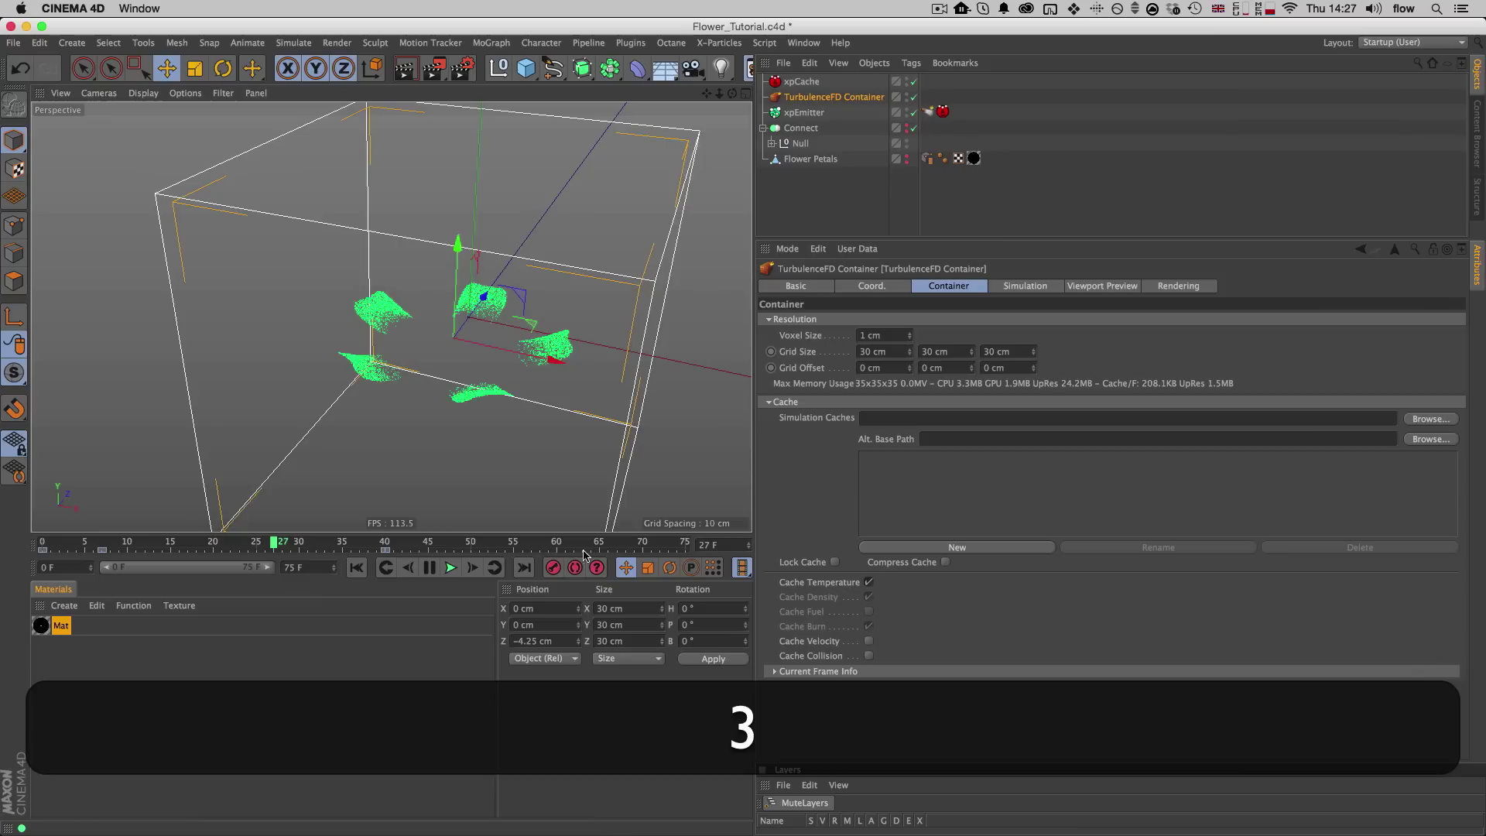
key(shift+f)
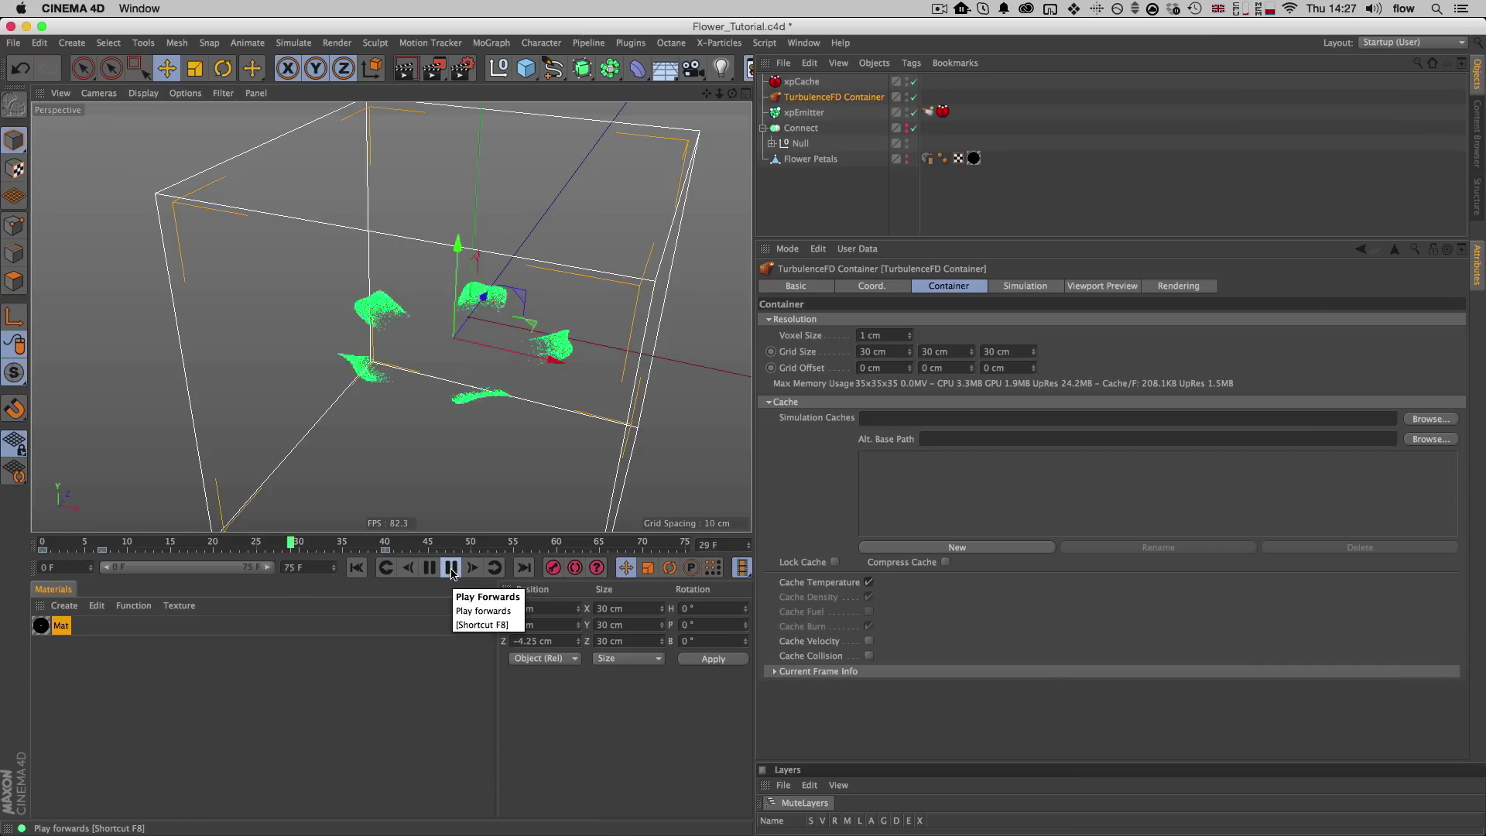
click(451, 569)
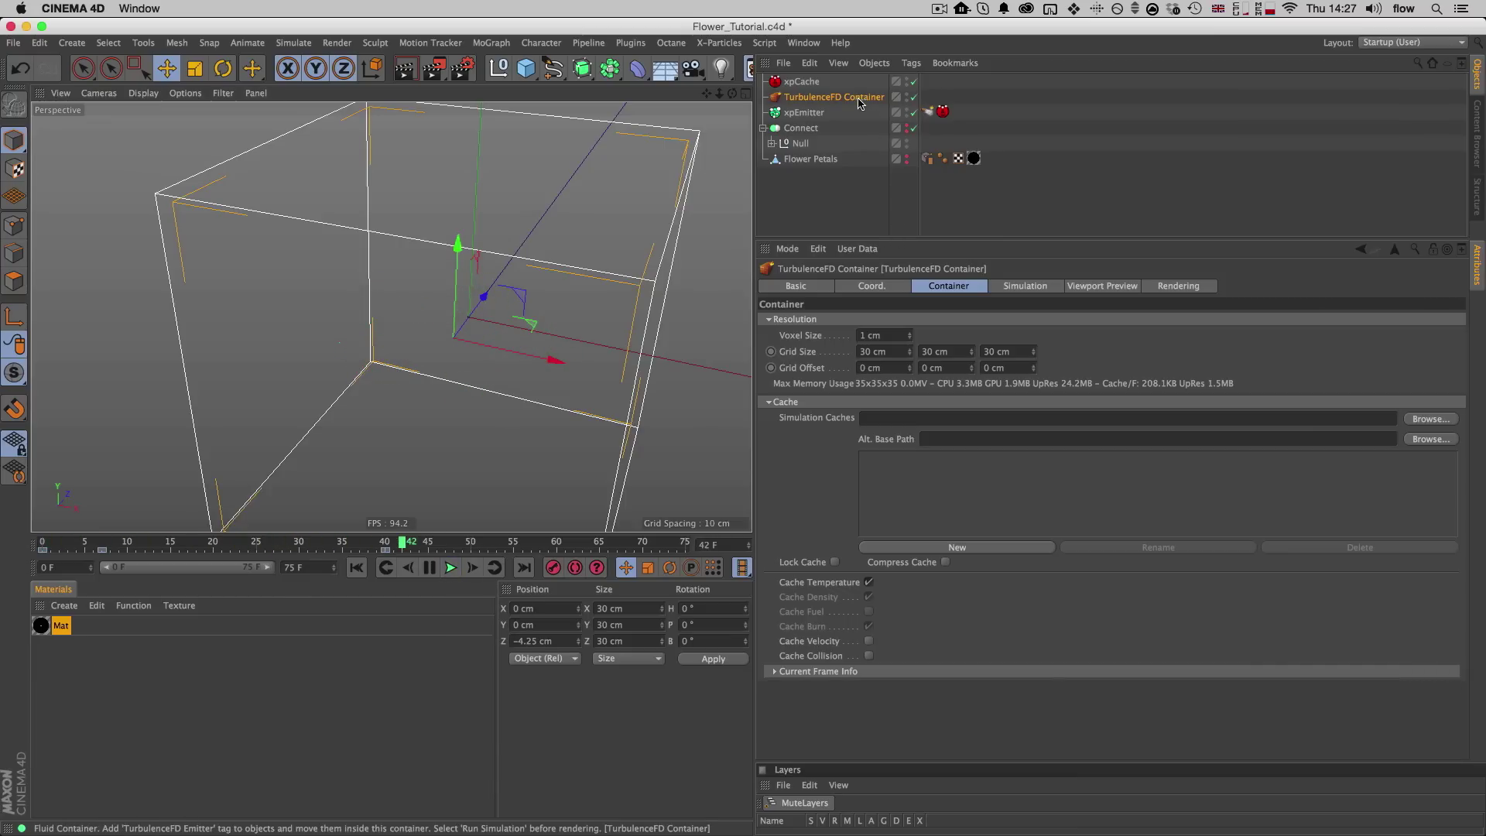
Step: Place the TurbulenceFD Container above xpCache in the object hierarchy and set its simulation cache folder to /Volumes/SSD 500/TFD_Cache
drag(818, 80, 818, 81)
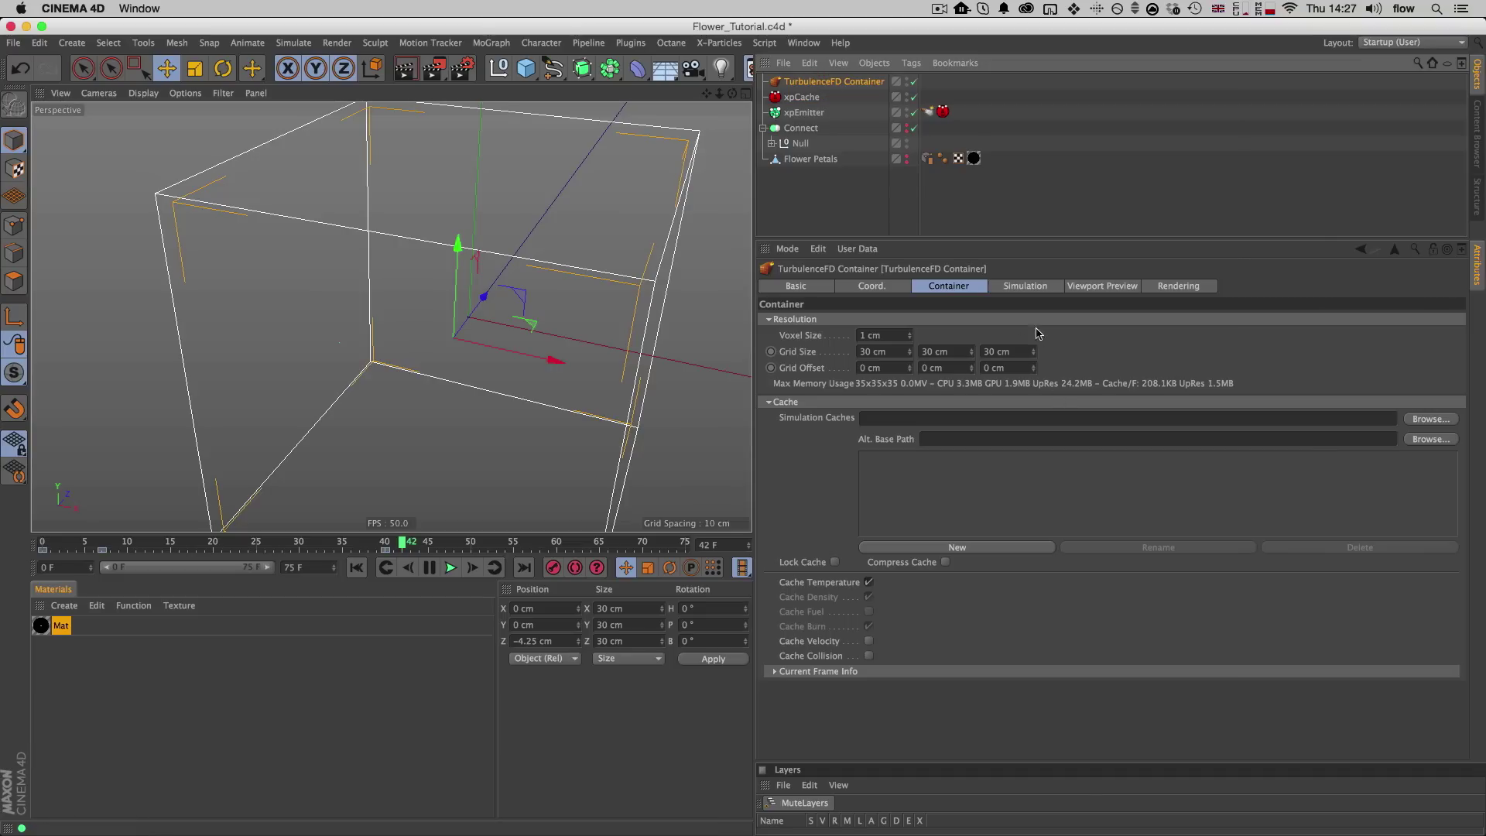
click(1430, 418)
click(1317, 819)
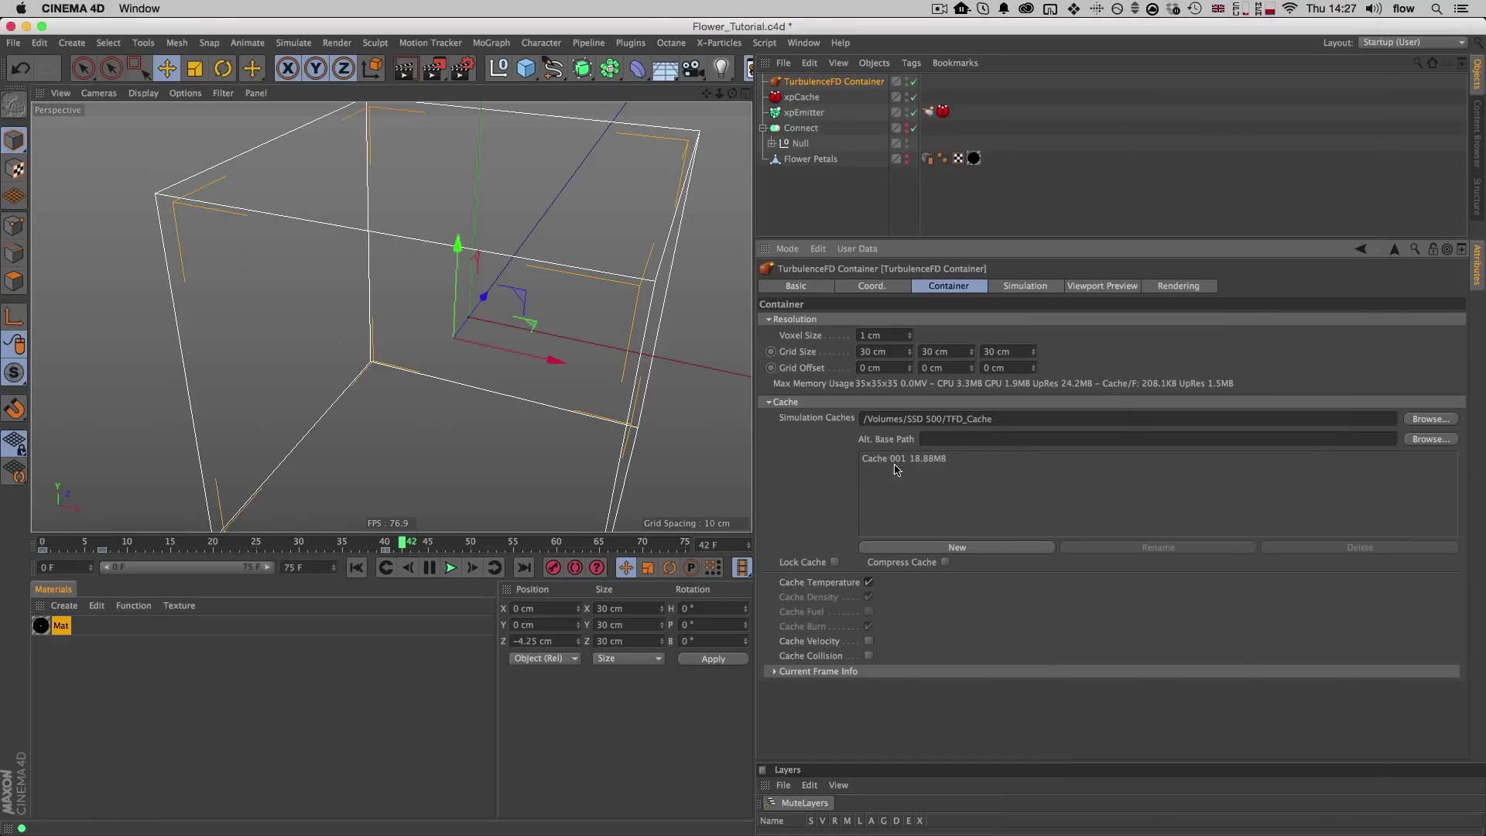
Step: Open the TurbulenceFD simulation window and start a cached simulation of the container
click(1014, 285)
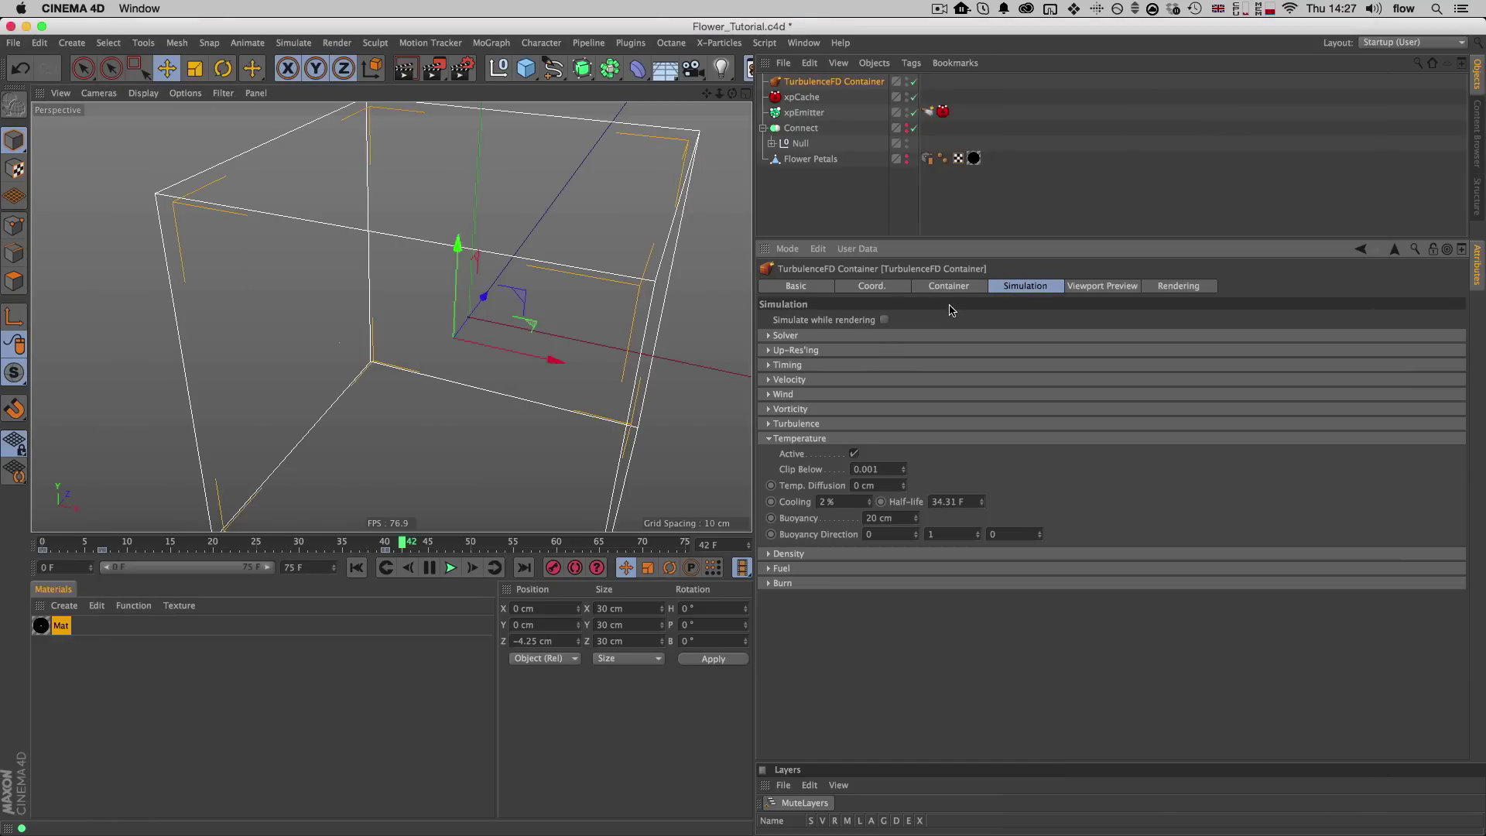
key(v)
mouse_move(542, 360)
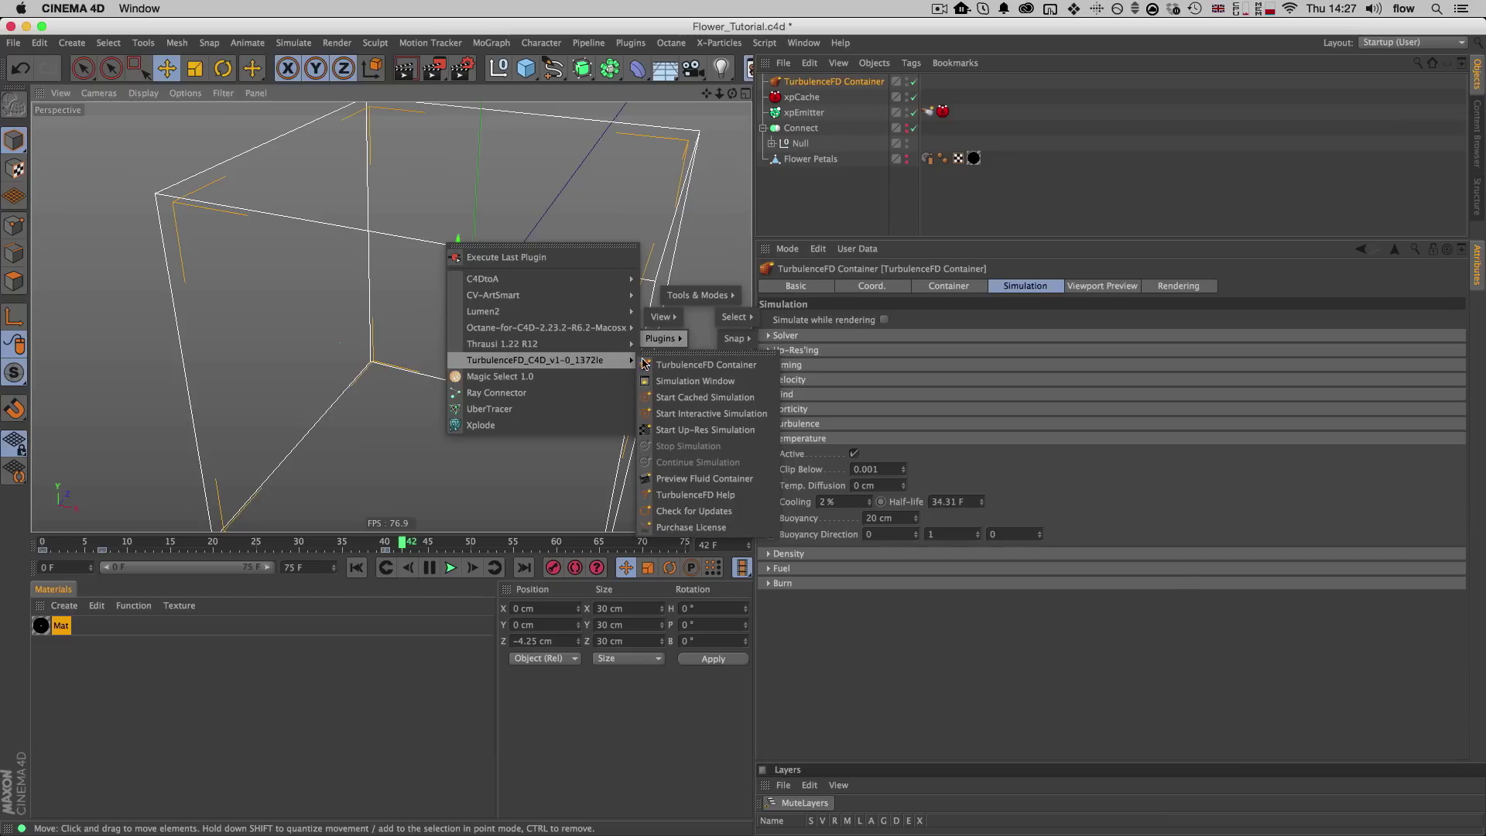
click(694, 381)
drag(973, 722, 895, 517)
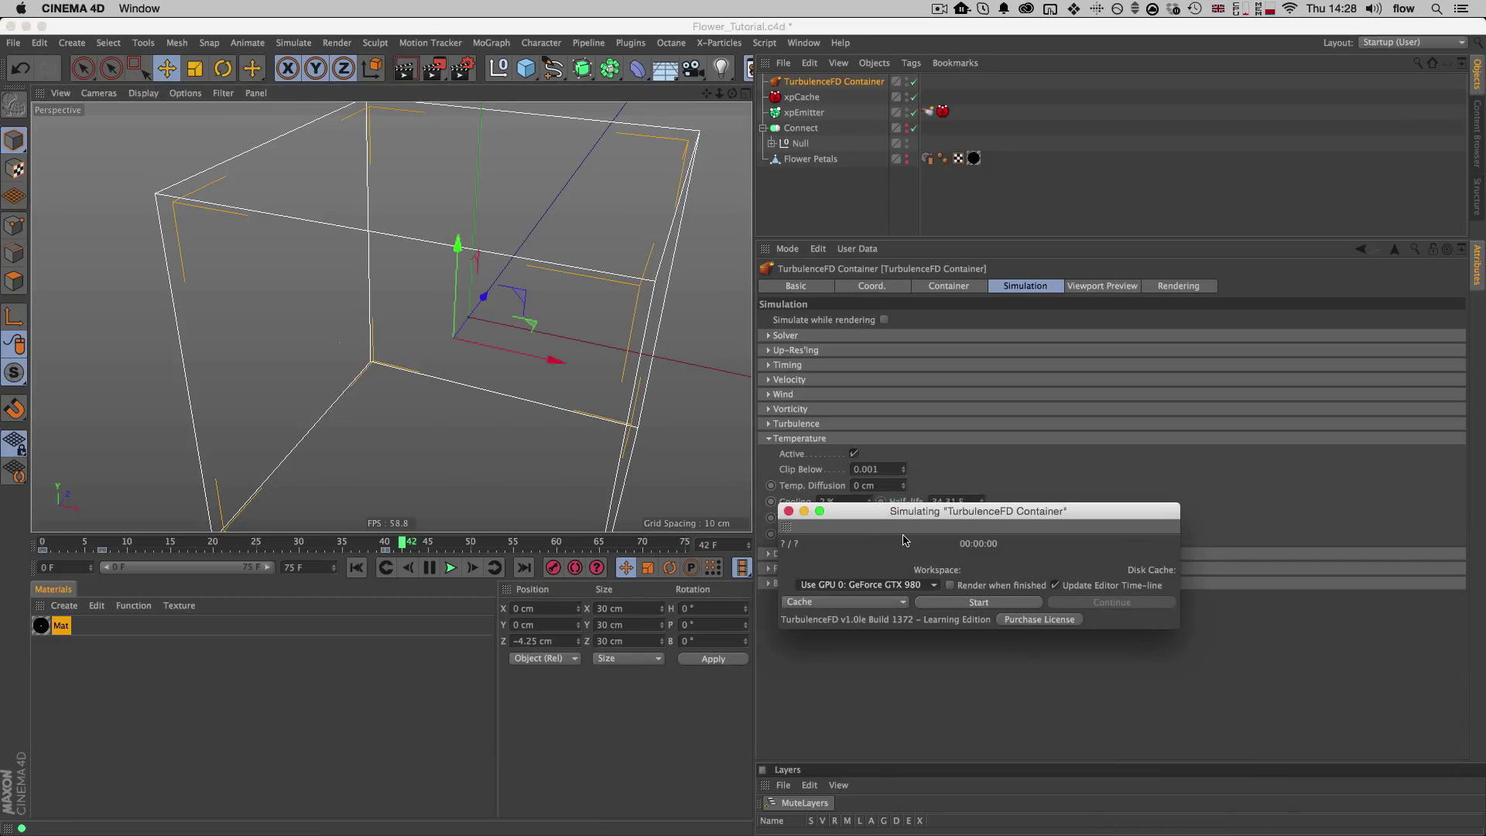
click(963, 601)
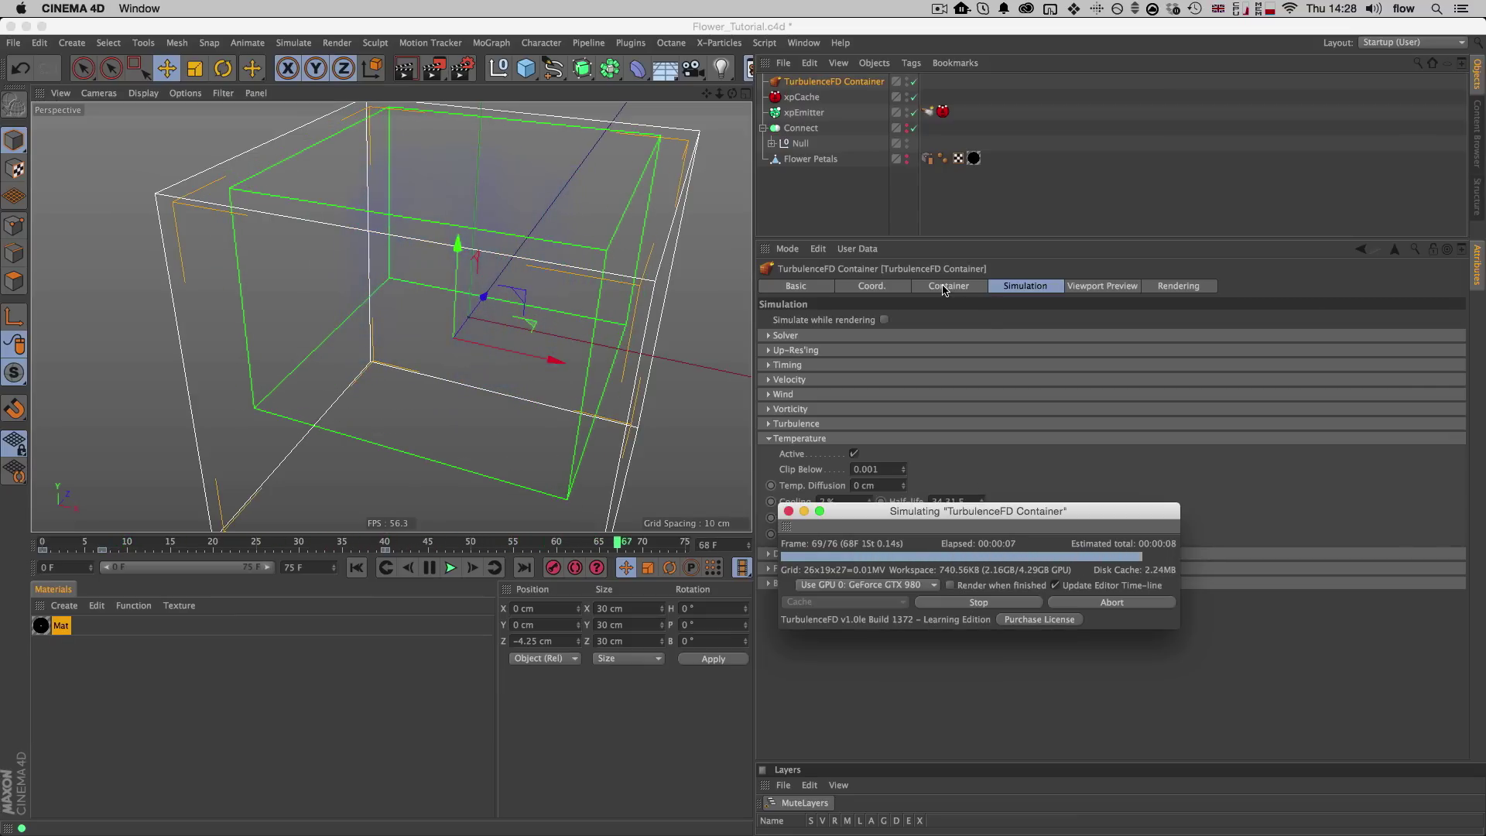
Step: Refine the container's voxel size to 0.3 cm
click(943, 287)
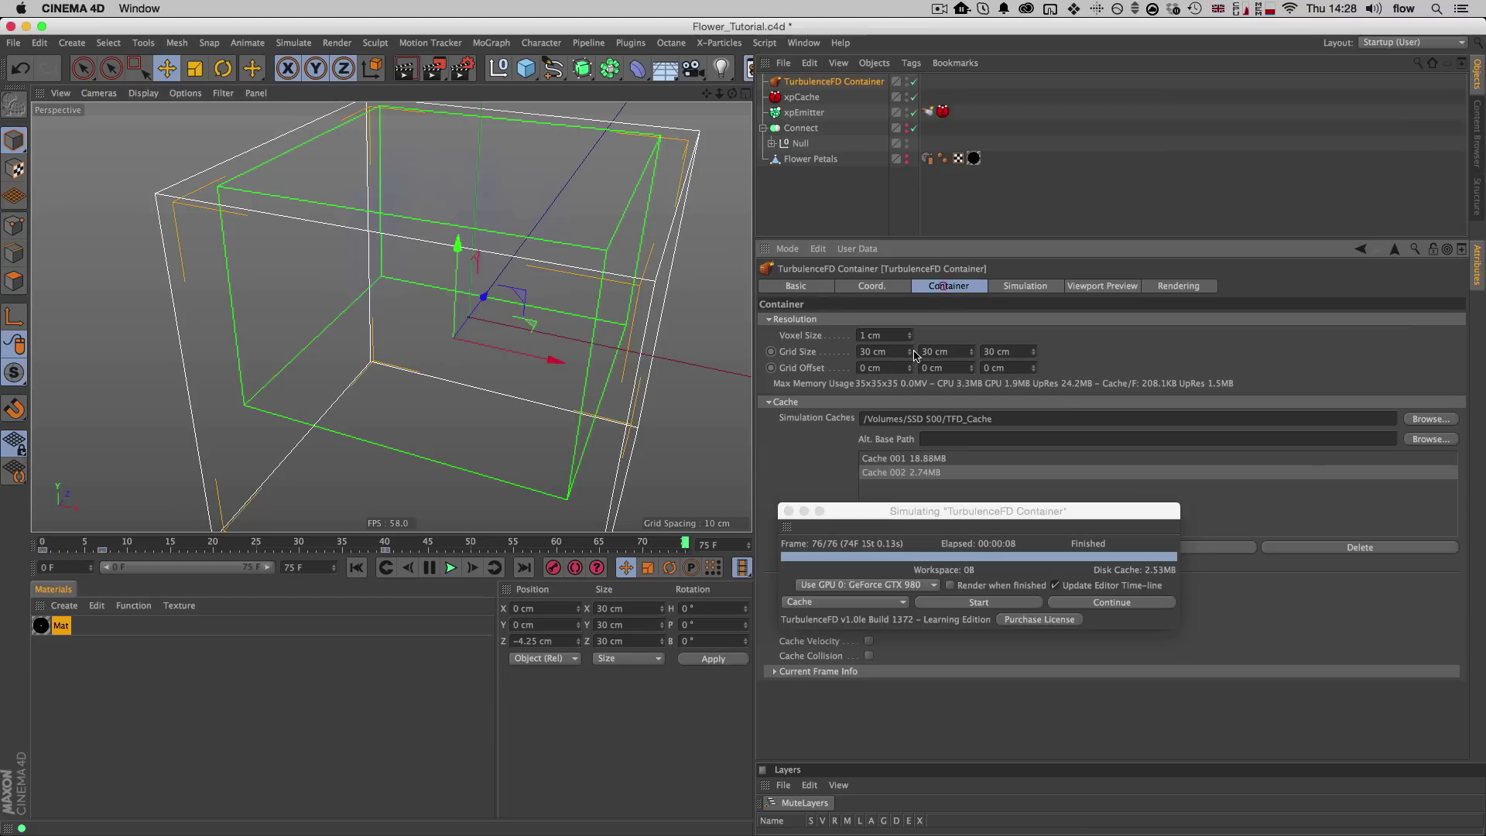
text(0.4)
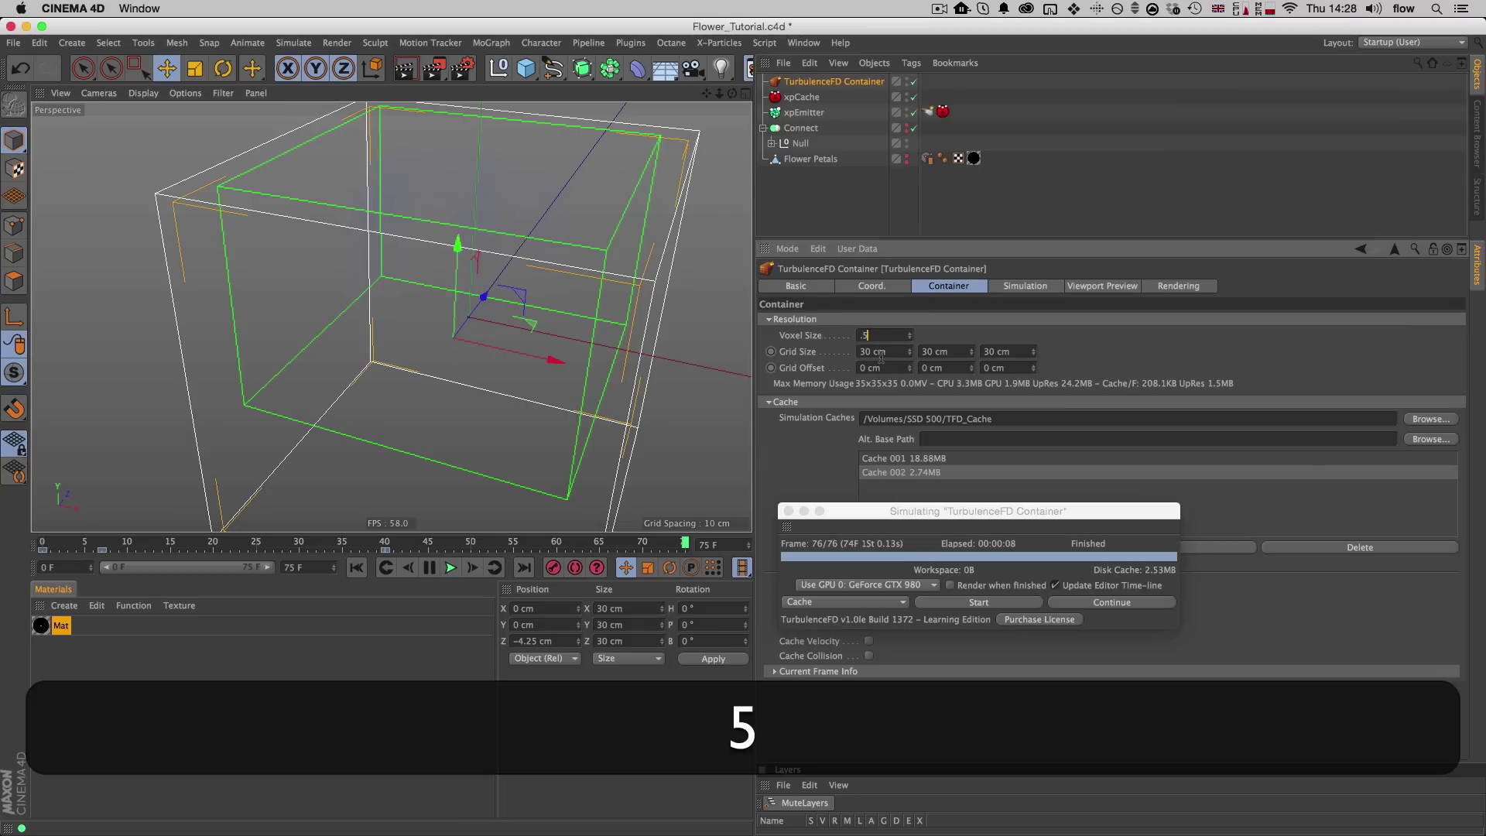
key(Return)
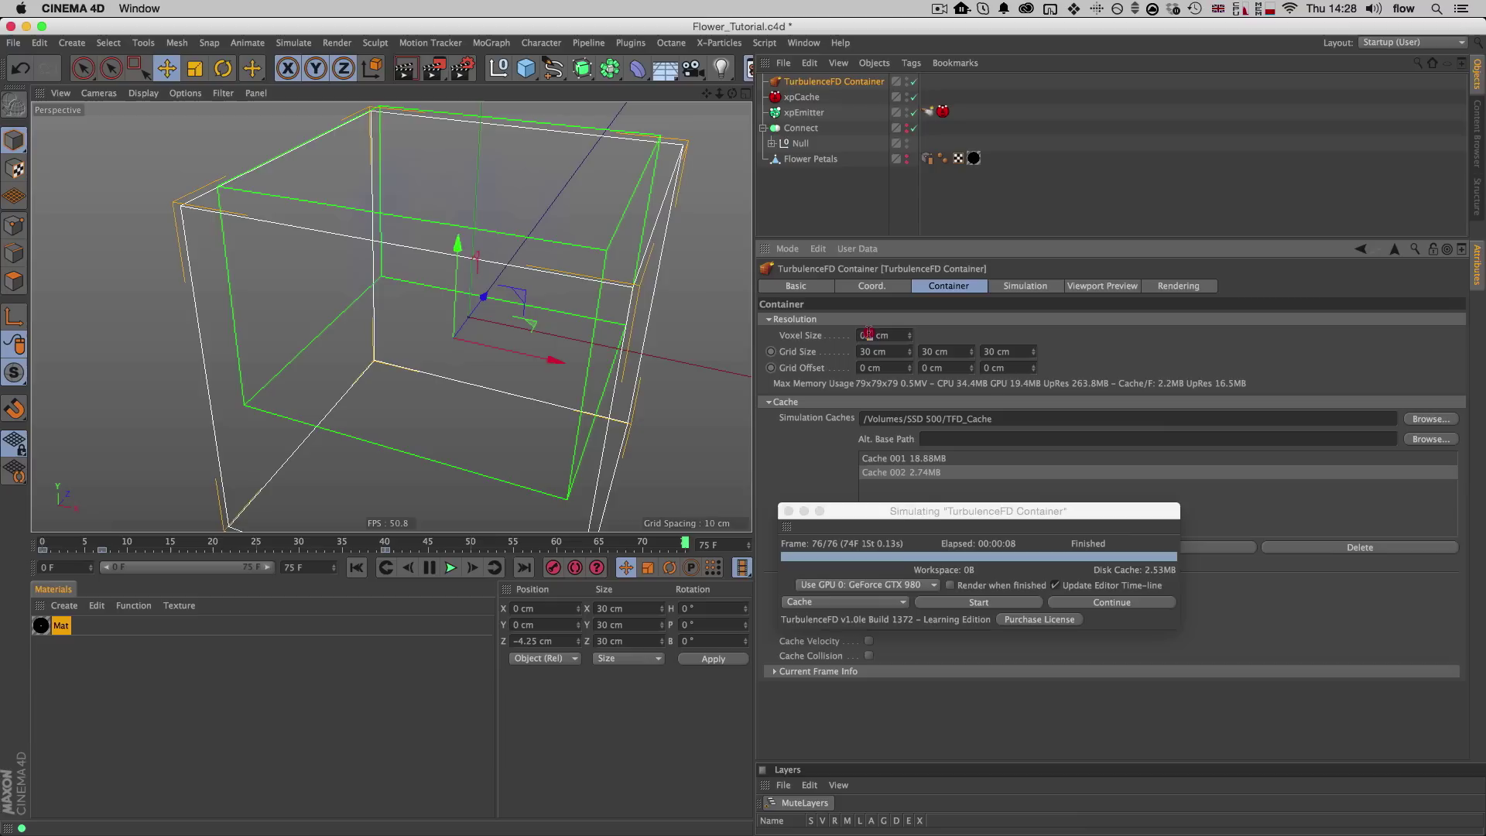
text(3)
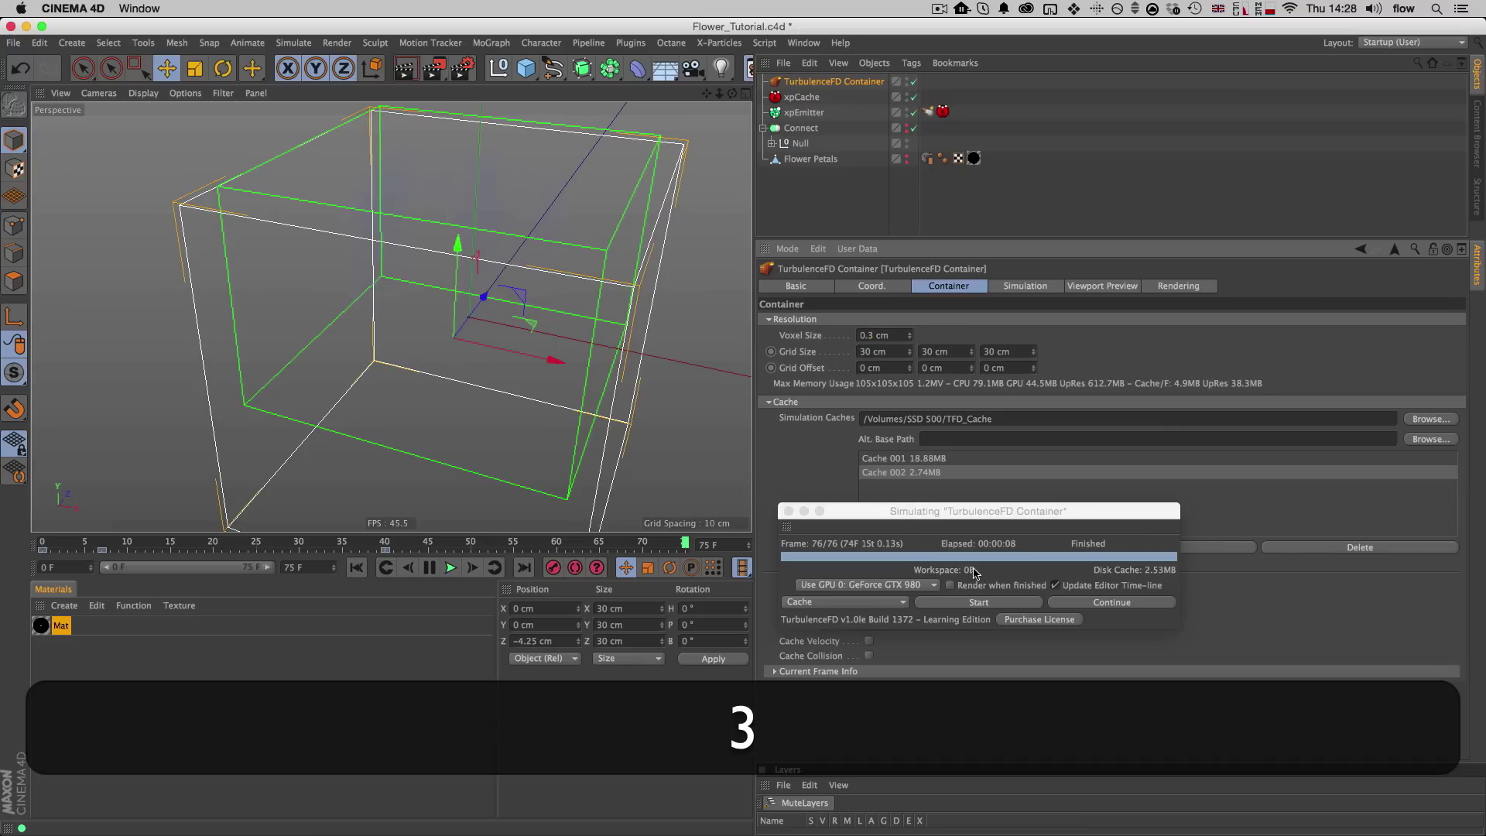
Step: Run the cached simulation again with the finer voxels and scrub through the result to frame 32
drag(971, 511, 956, 498)
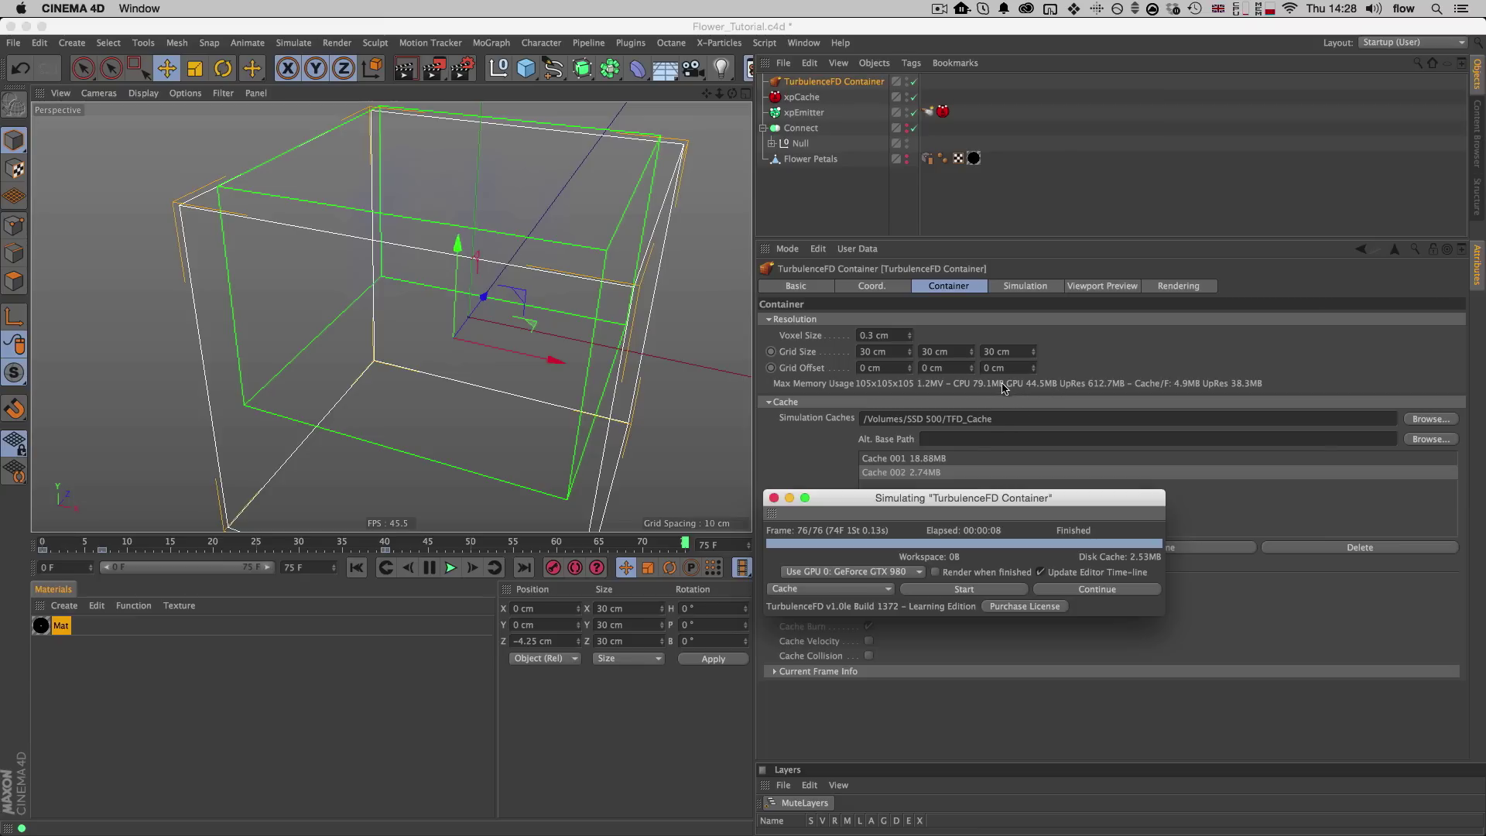
click(988, 590)
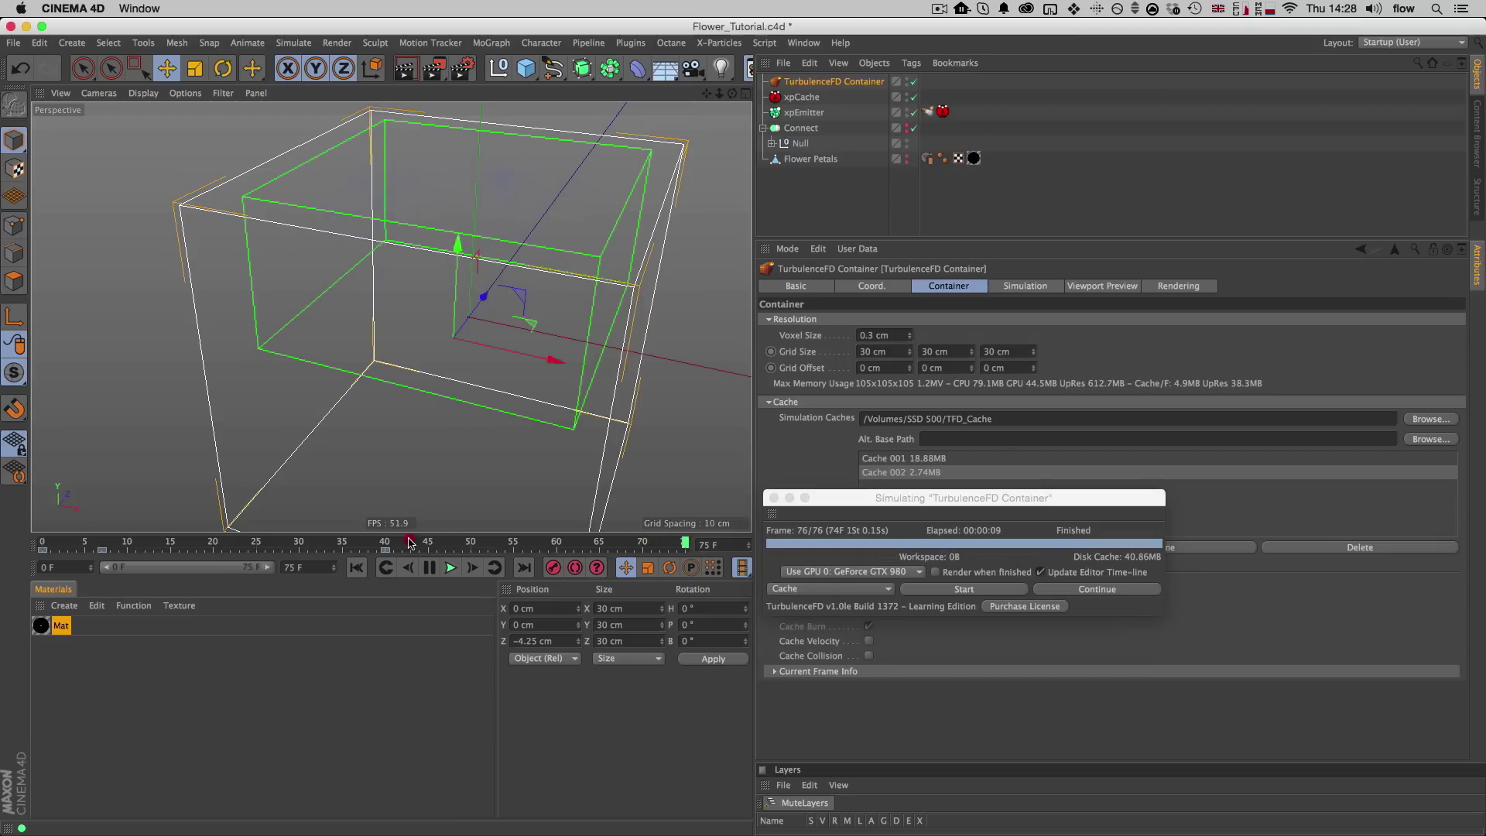
click(177, 546)
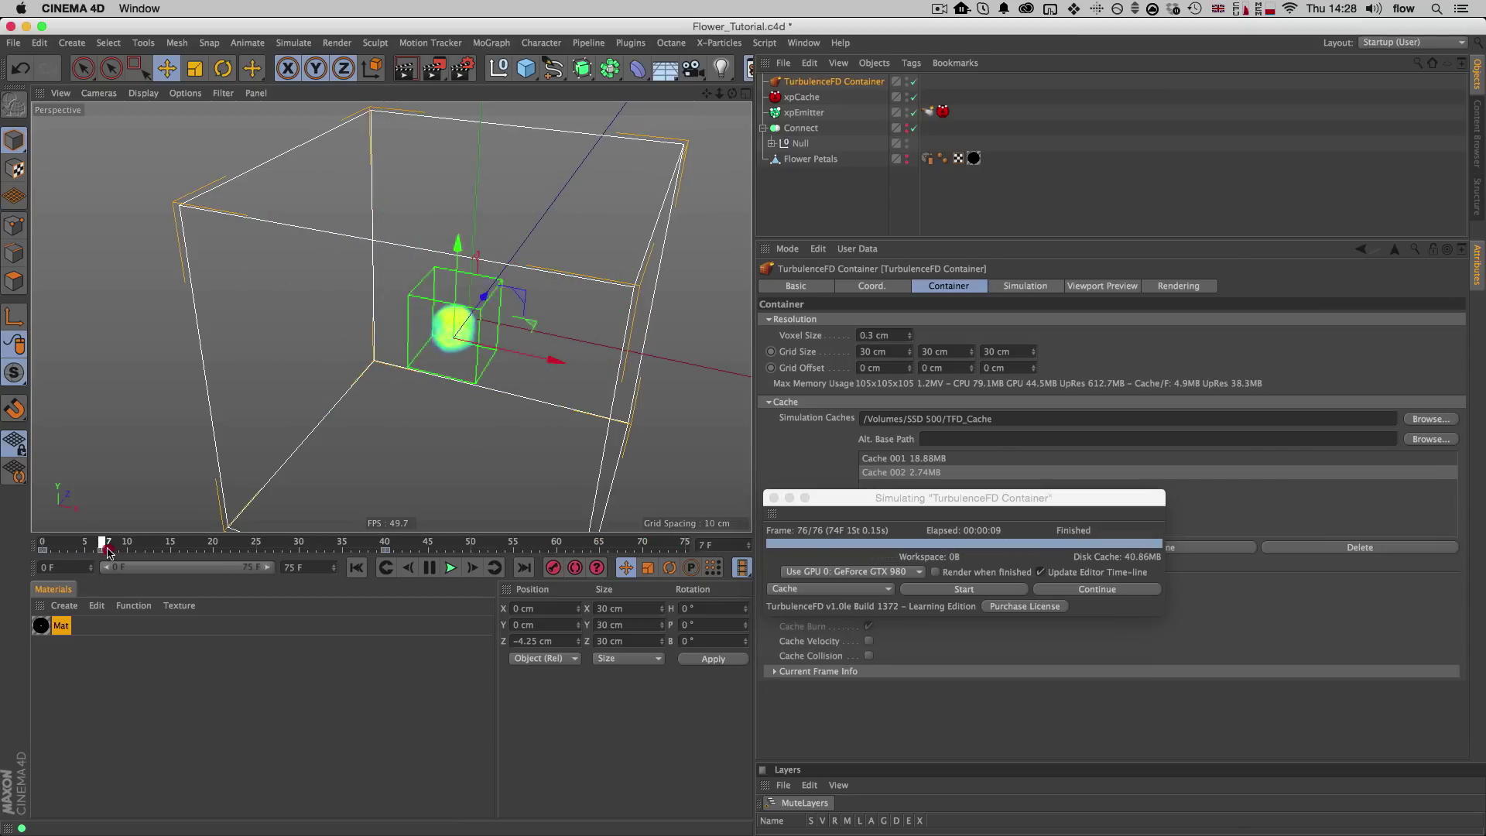
drag(171, 551, 317, 524)
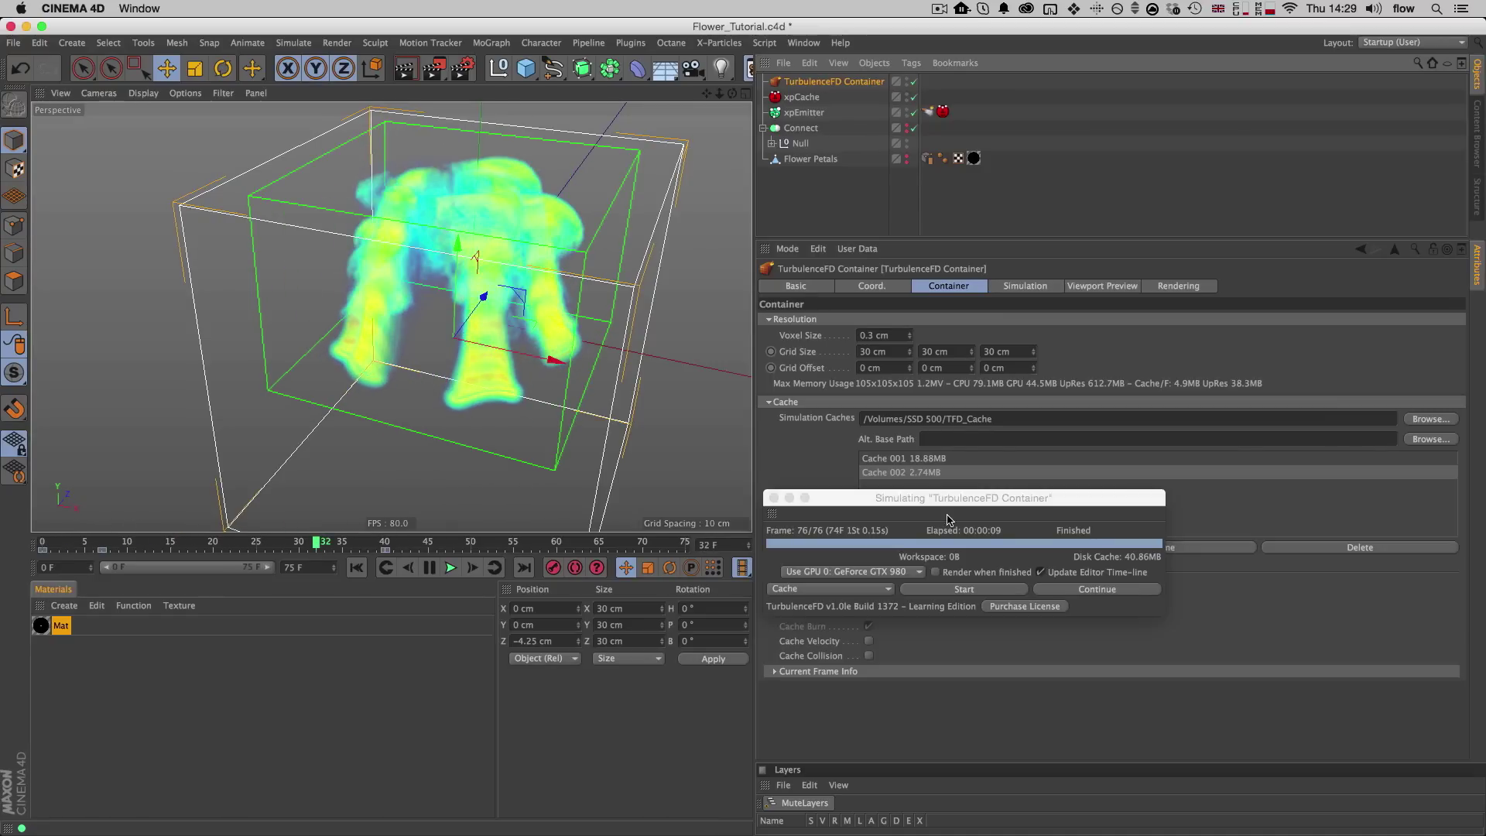
Step: Set the temperature buoyancy to 5 cm and rerun the simulation, stopping it before the last frame
drag(909, 499, 314, 600)
click(1022, 286)
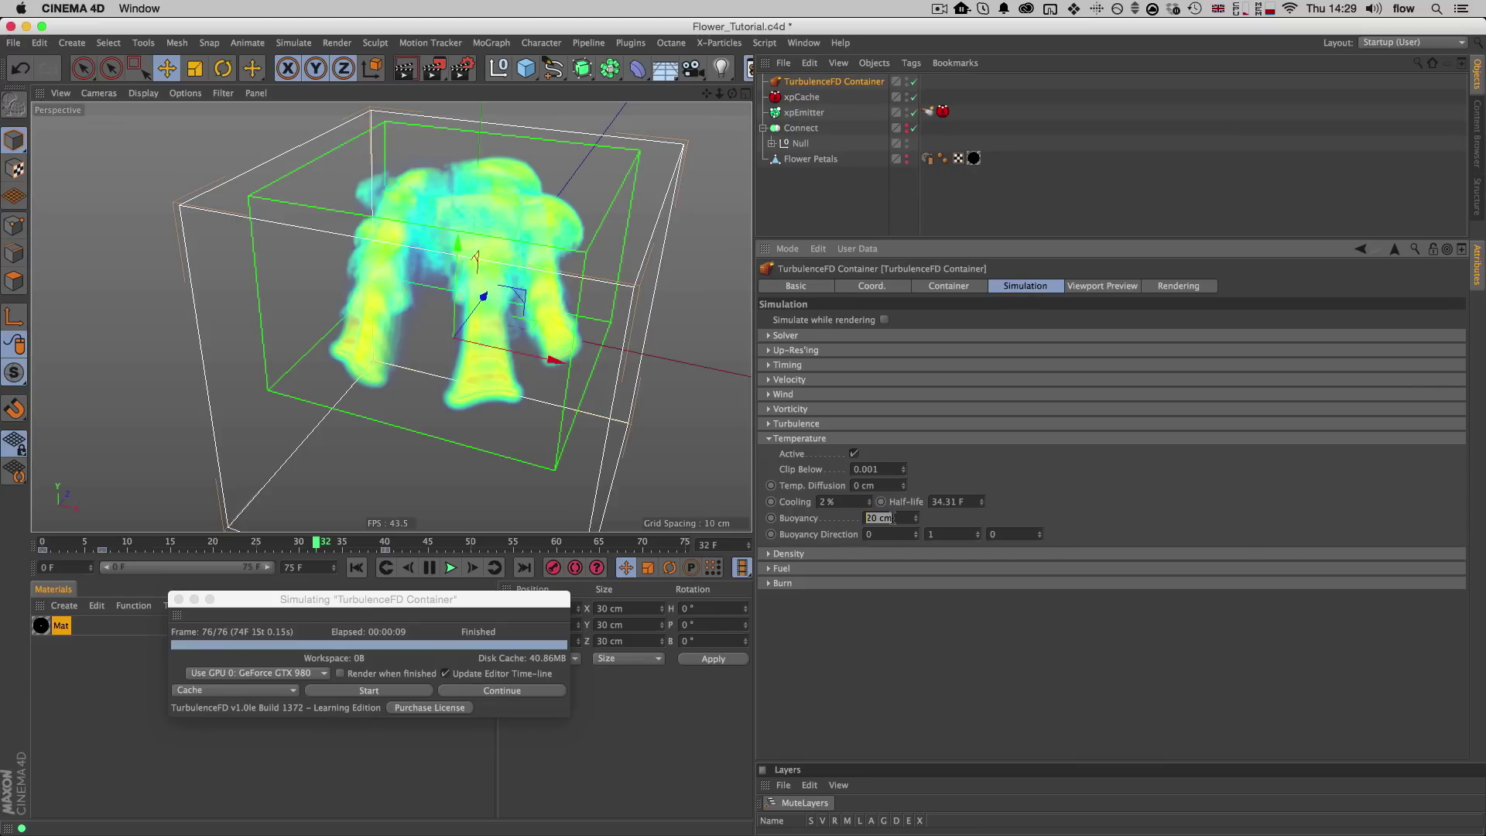
text(5)
key(Return)
click(370, 690)
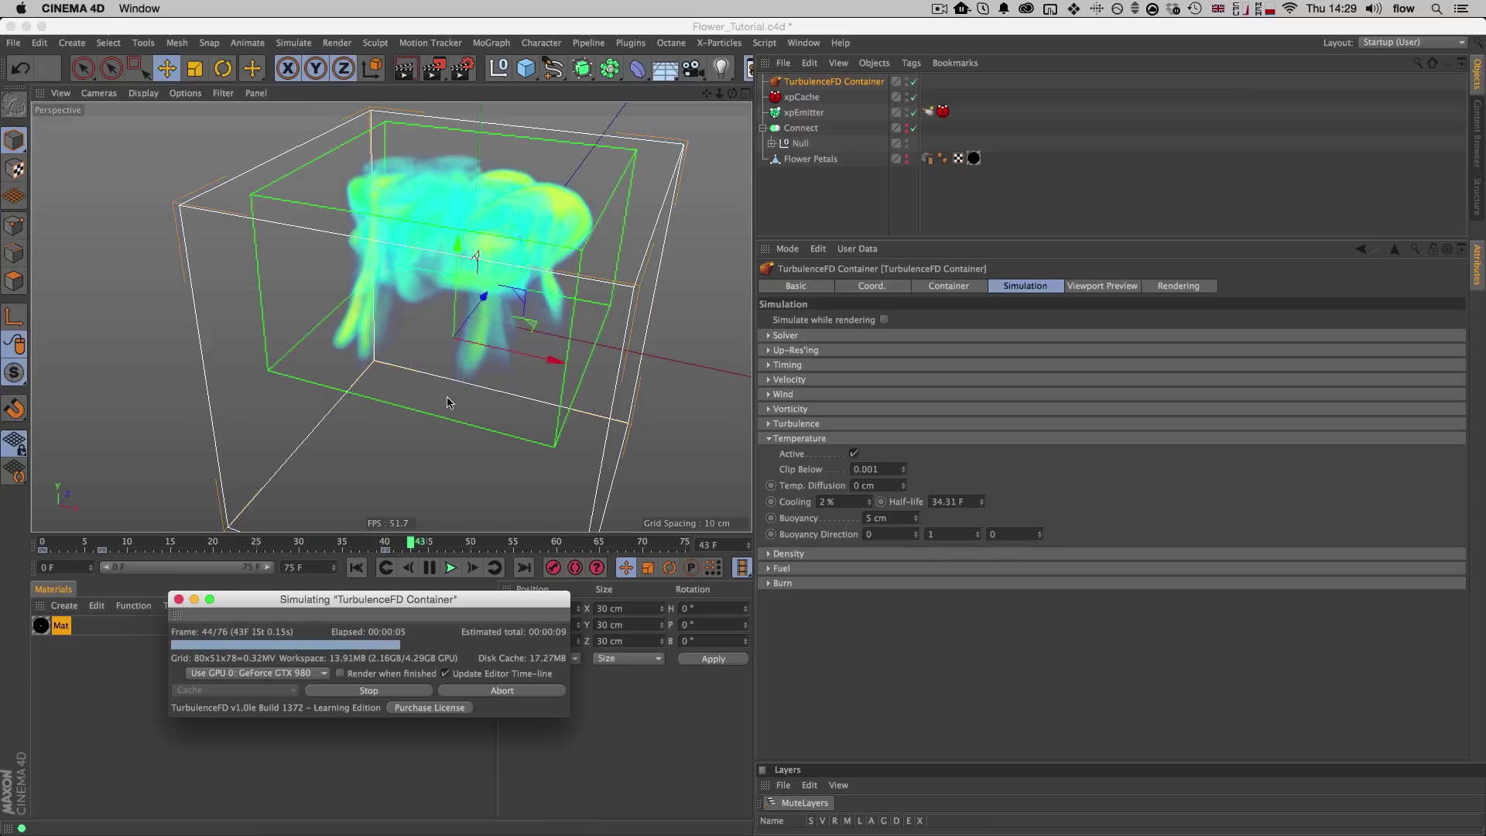
click(383, 691)
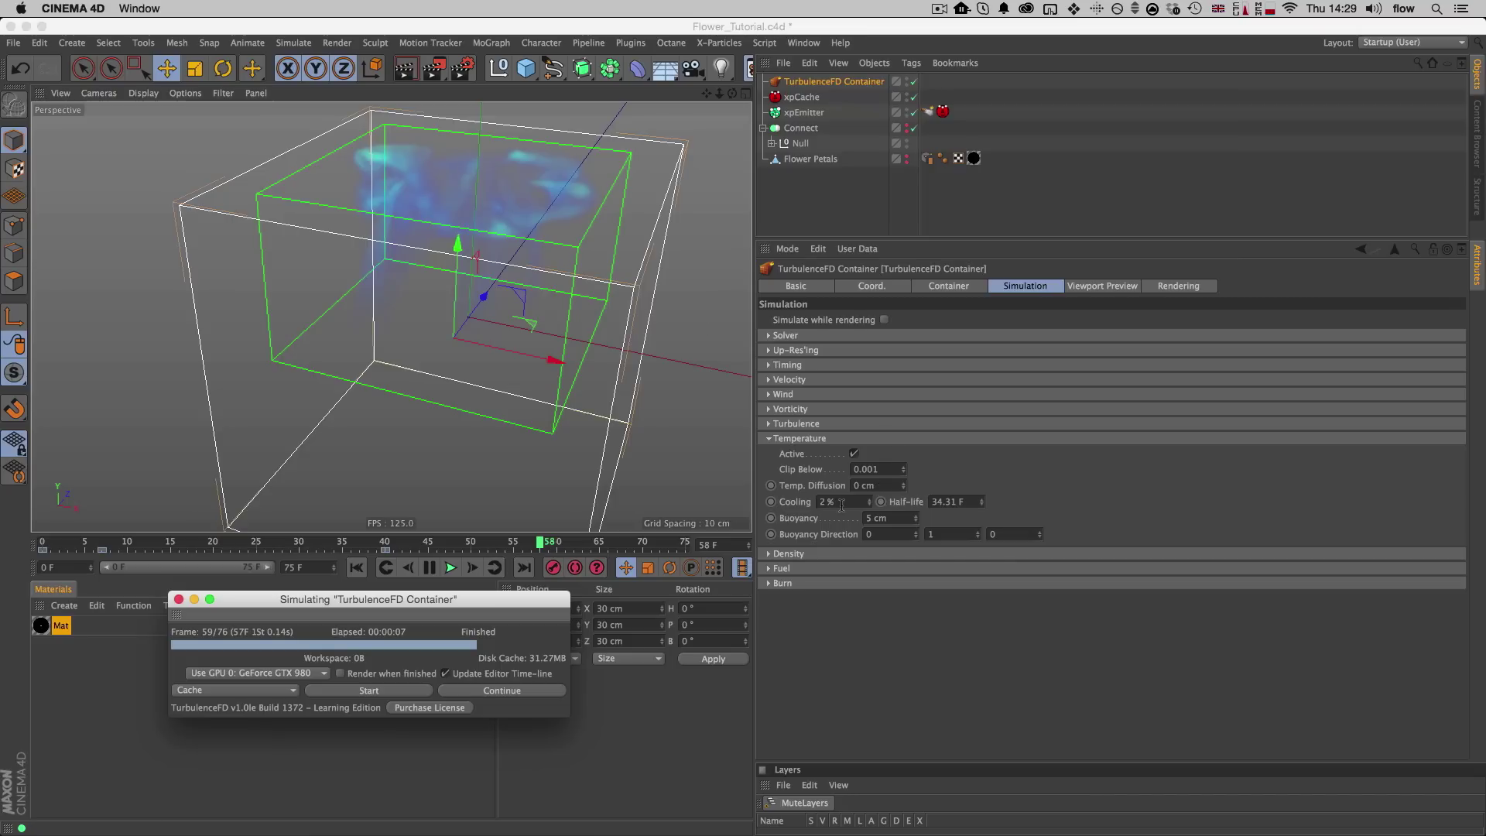
Step: Set the temperature cooling half-life to 5 F and rerun the cached simulation
click(966, 502)
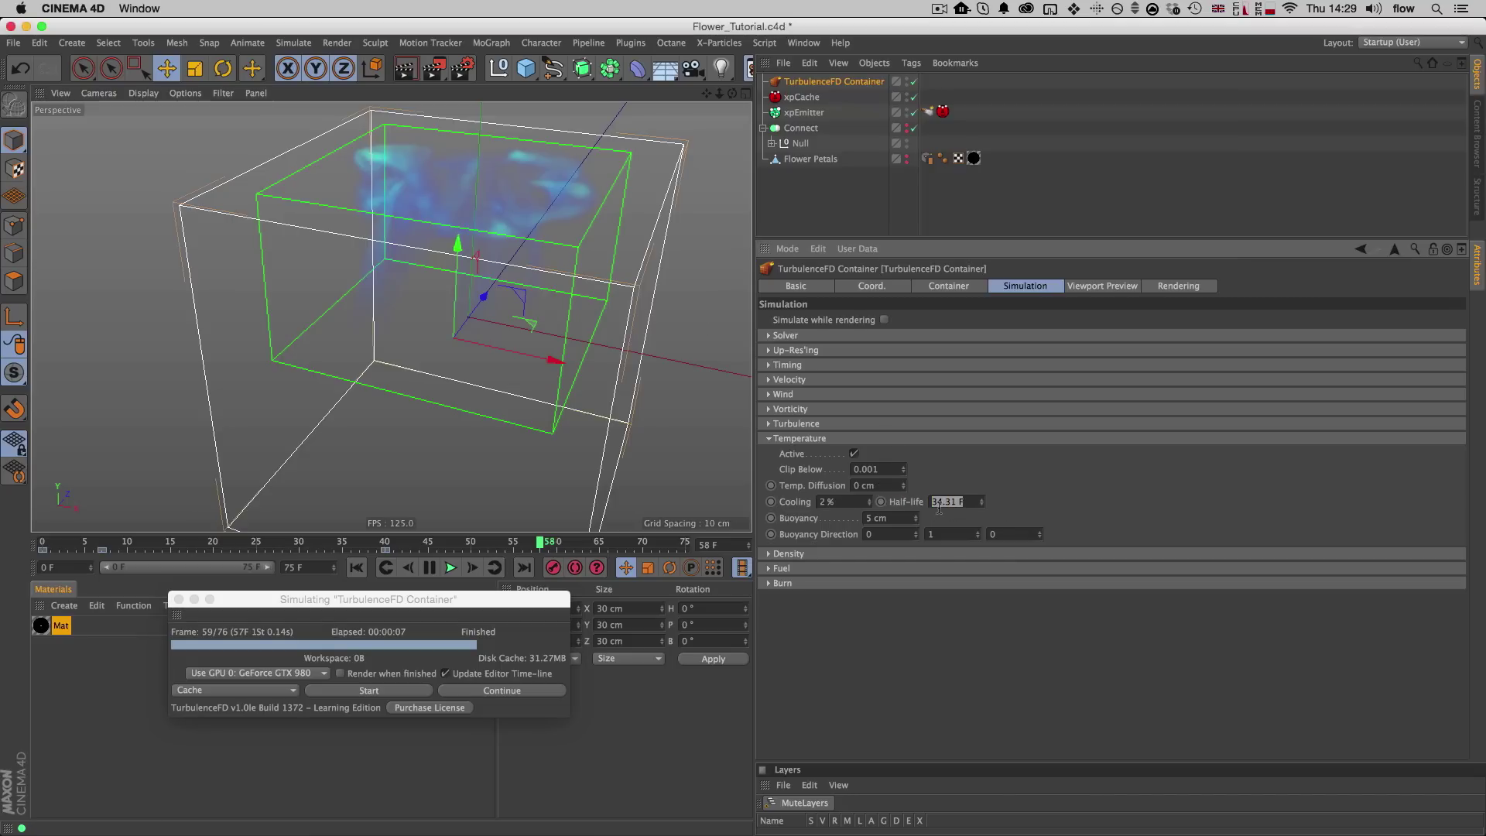
text(5)
key(Return)
click(369, 690)
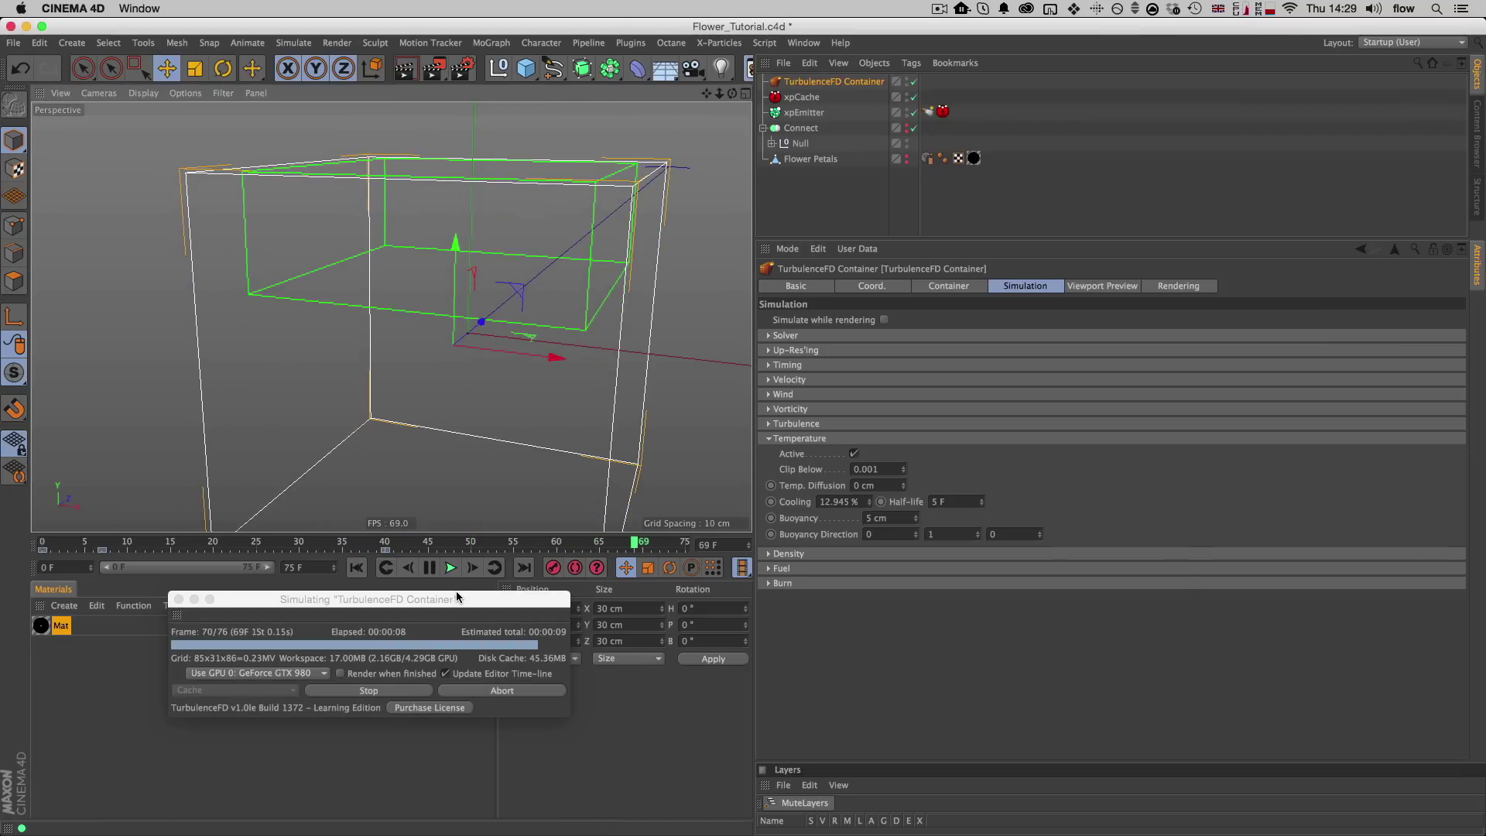
Step: Play the new simulation cache from the first frame and stop around frame 24
click(451, 568)
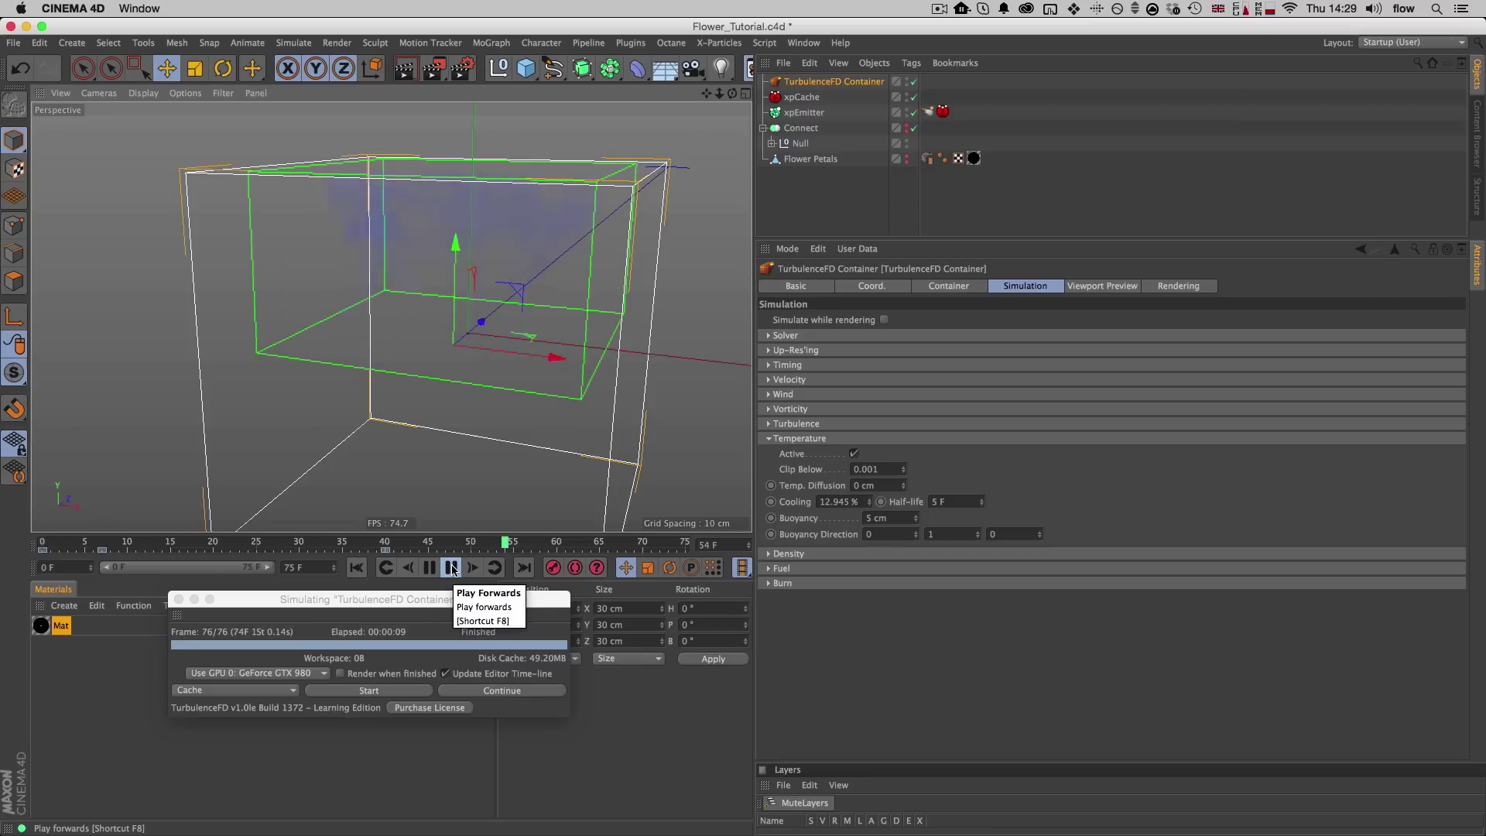
key(shift+f)
click(451, 568)
Step: Raise the container along Y in the right side view so the petals sit near its base
key(F3)
key(2)
drag(391, 309, 507, 255)
key(1)
drag(343, 400, 396, 380)
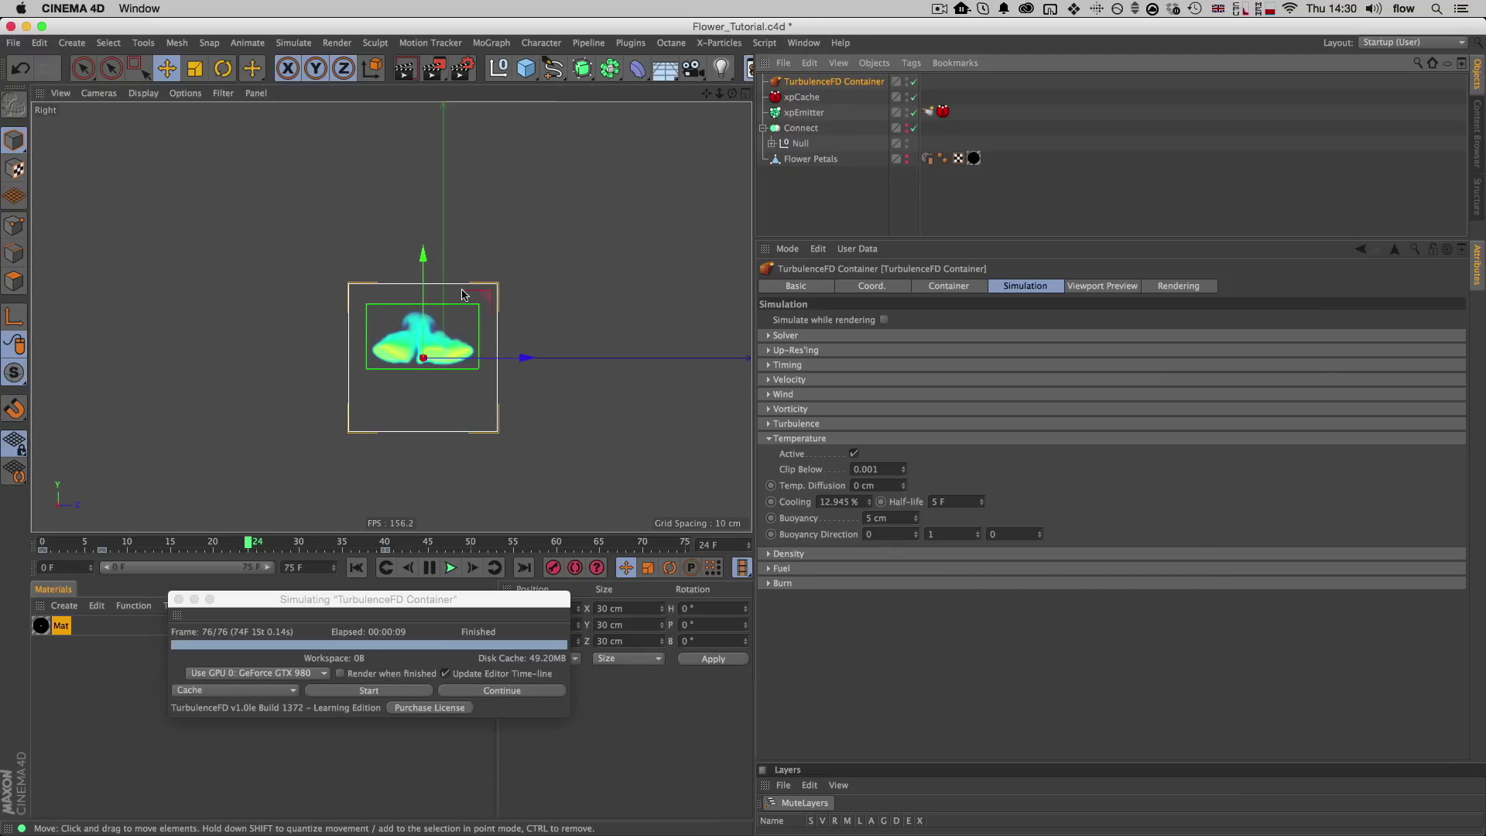
drag(422, 270, 426, 232)
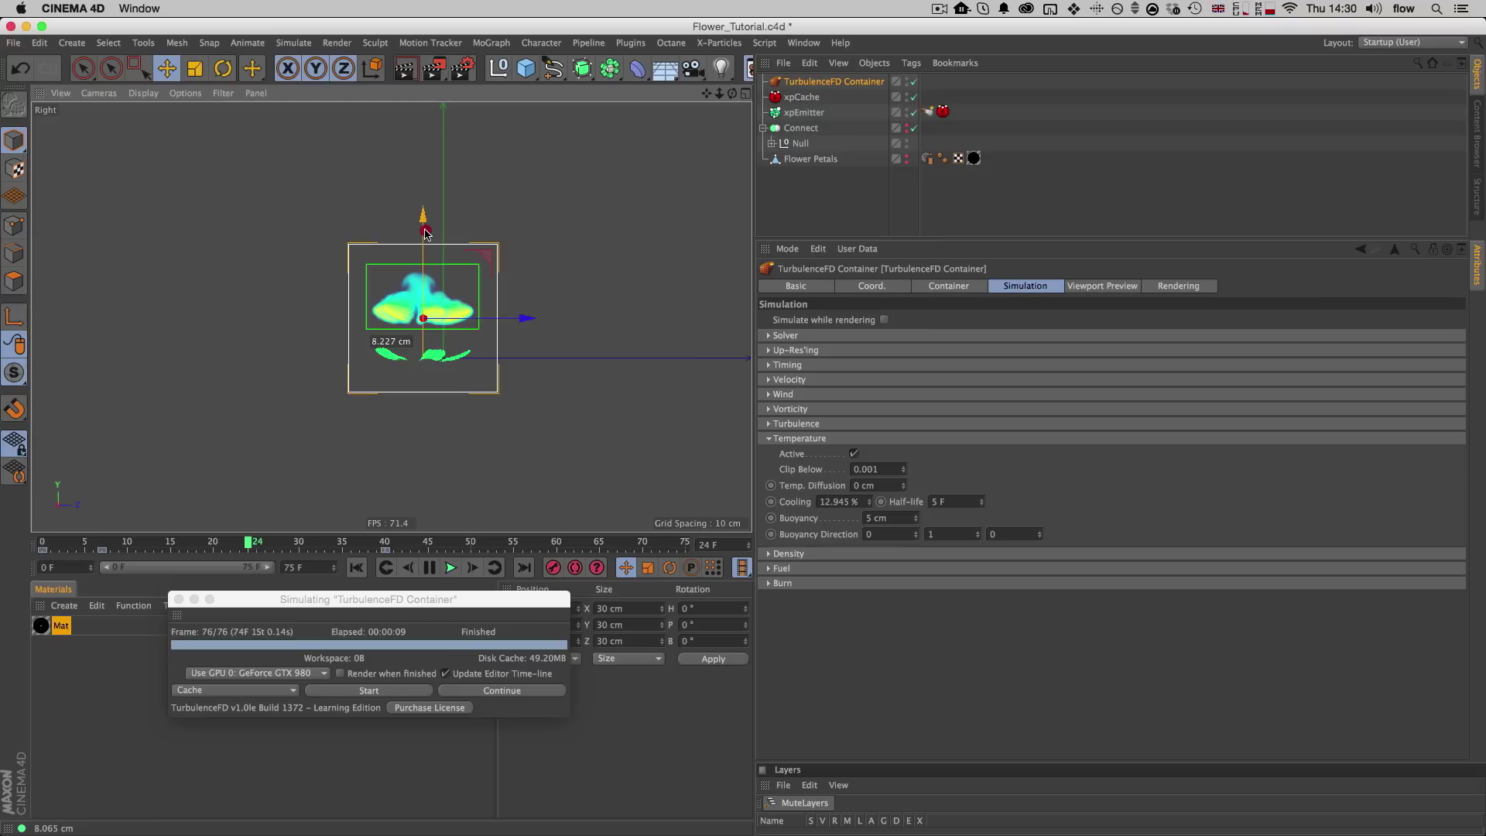
shift+drag(424, 234, 424, 228)
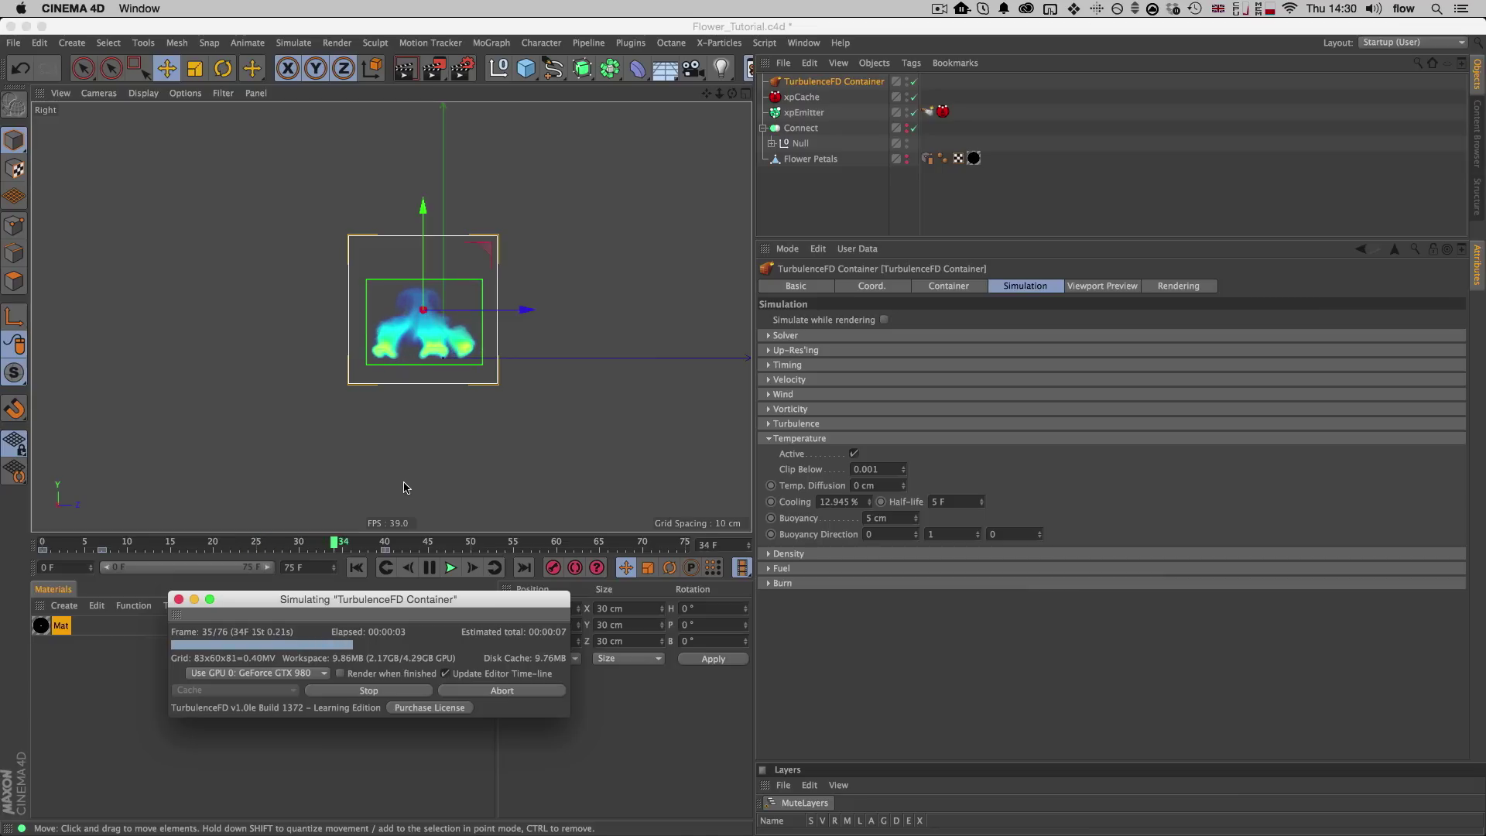
Step: Examine the running simulation in the perspective view and play back its cached frames
key(F1)
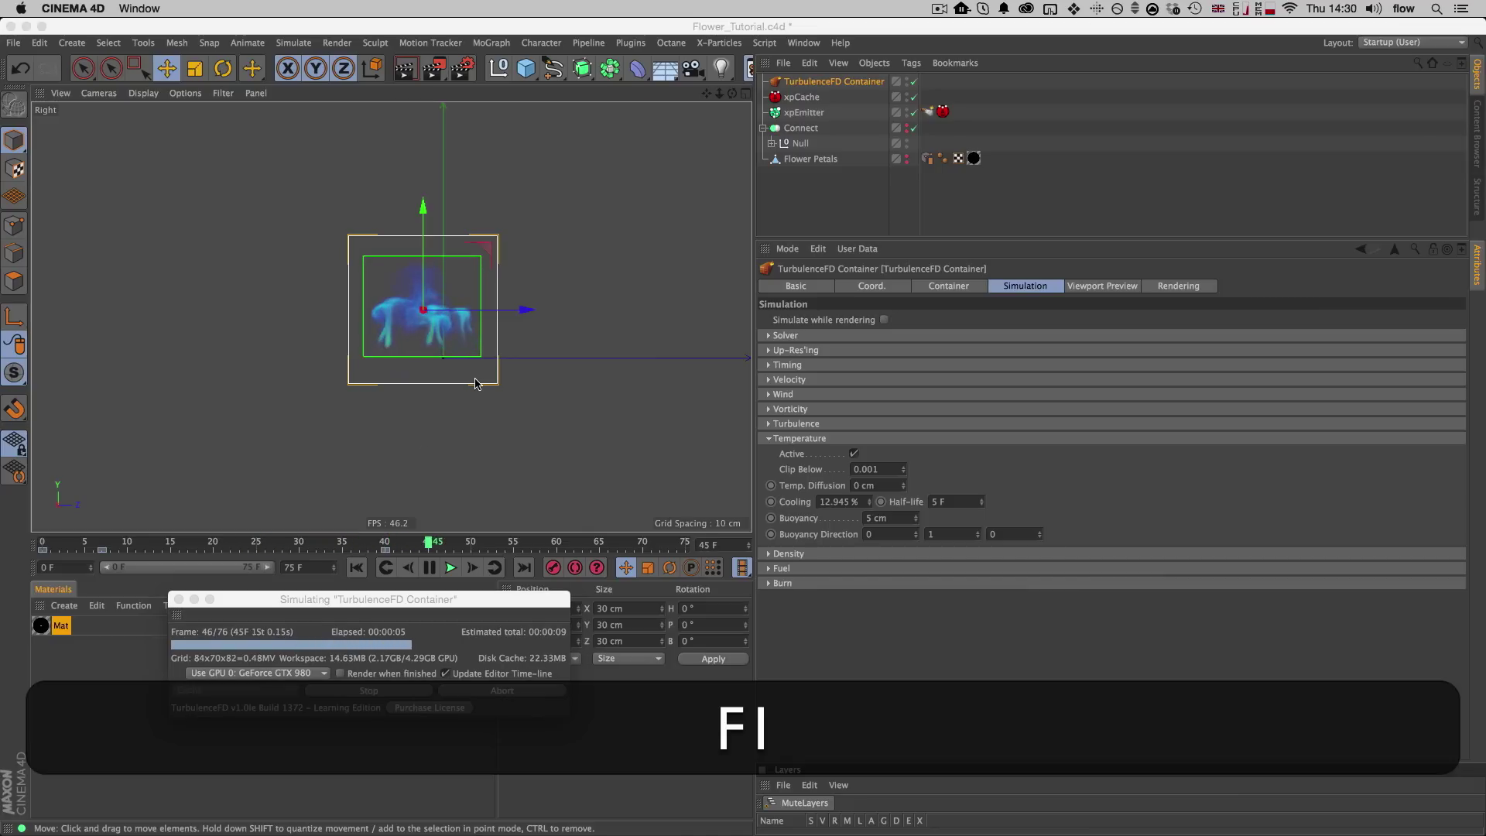
key(3)
mouse_move(449, 362)
mouse_down()
mouse_move(467, 305)
mouse_move(450, 378)
mouse_up()
key(2)
key(1)
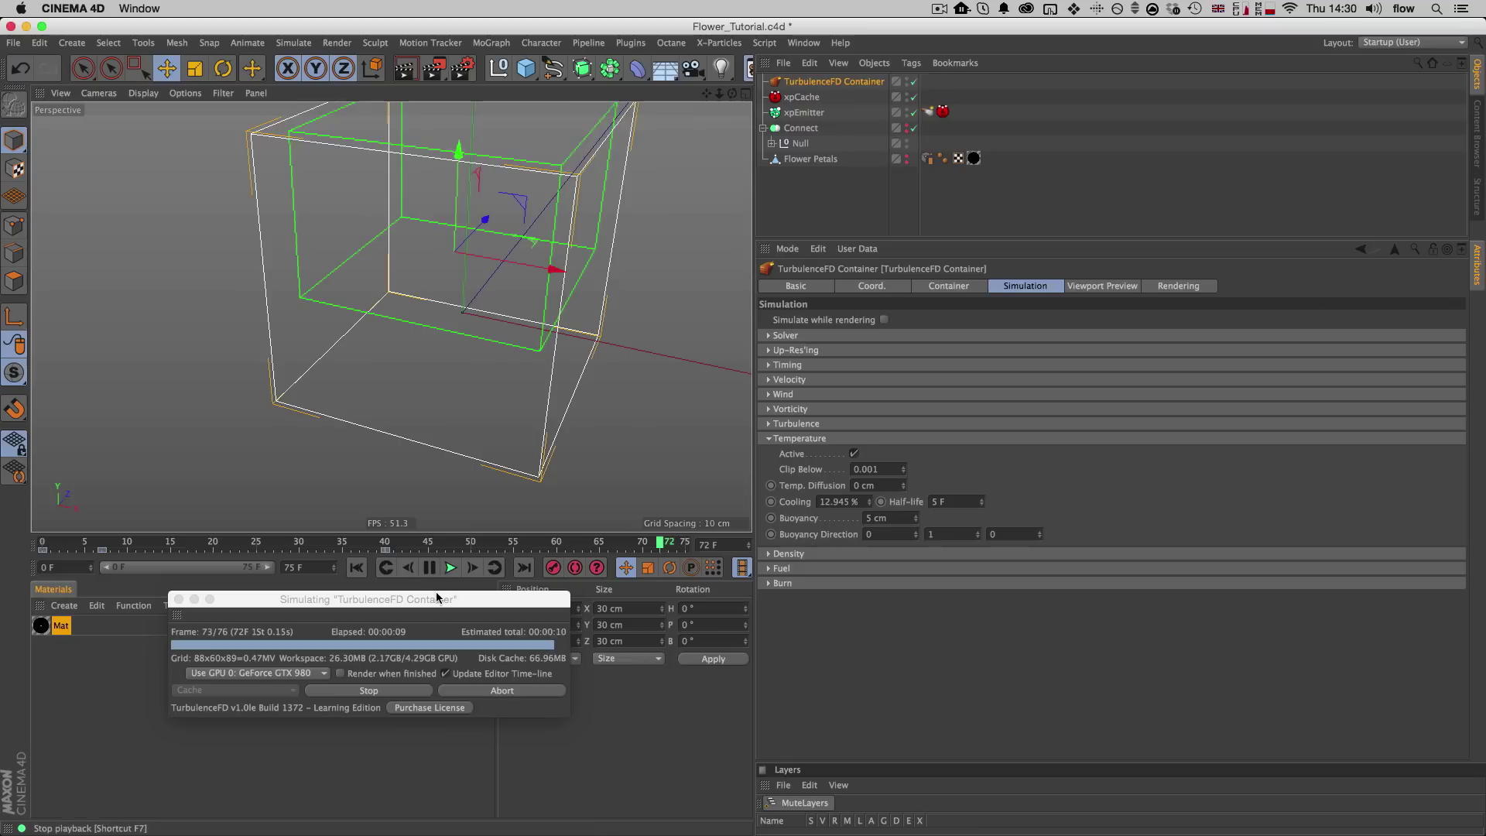
click(450, 569)
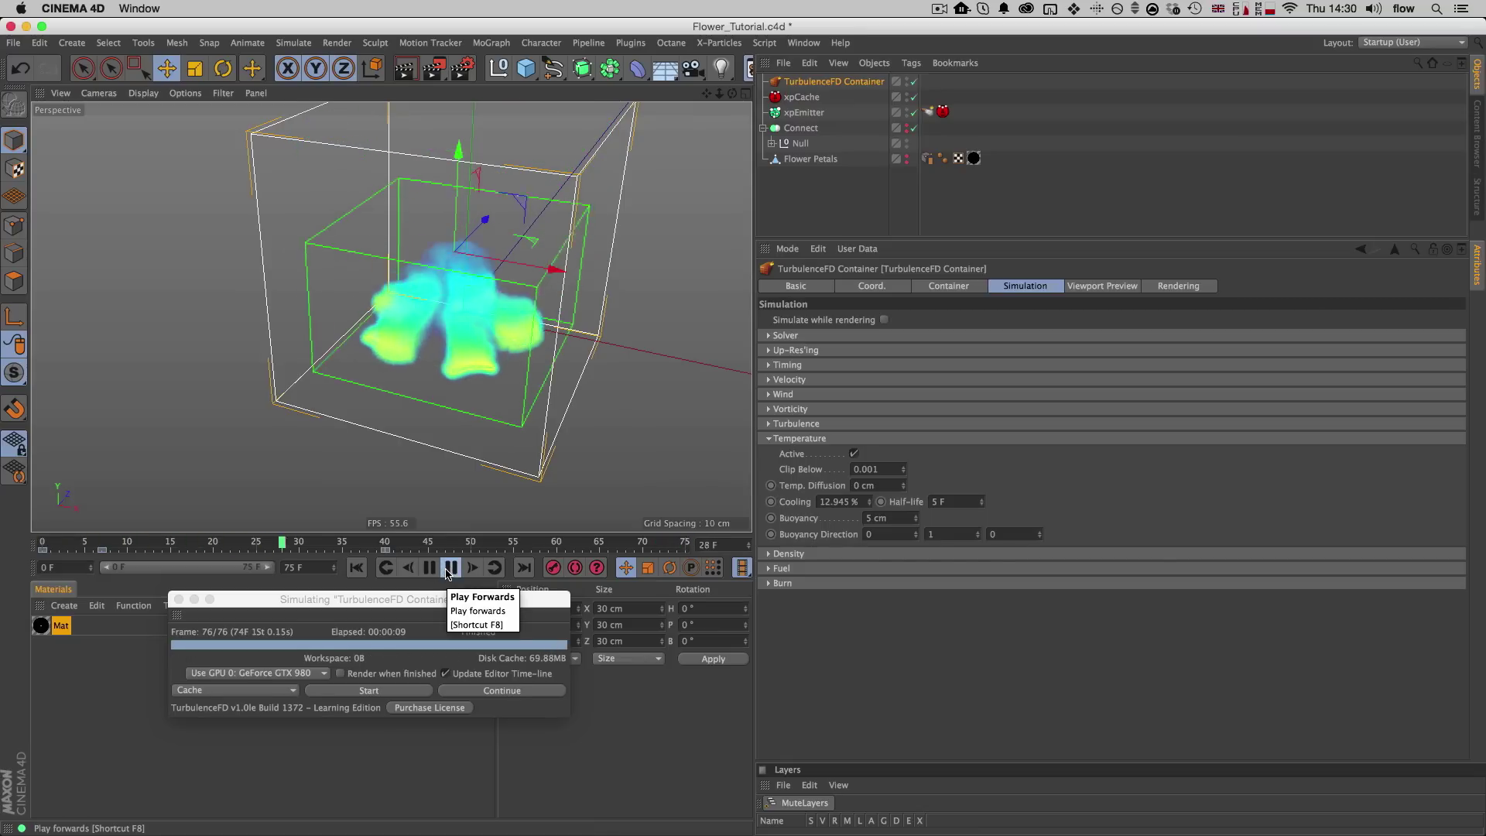
click(447, 572)
Step: Scrub the simulation to frame 32 and hide the xpEmitter in the editor and renderer
key(1)
drag(494, 293, 465, 340)
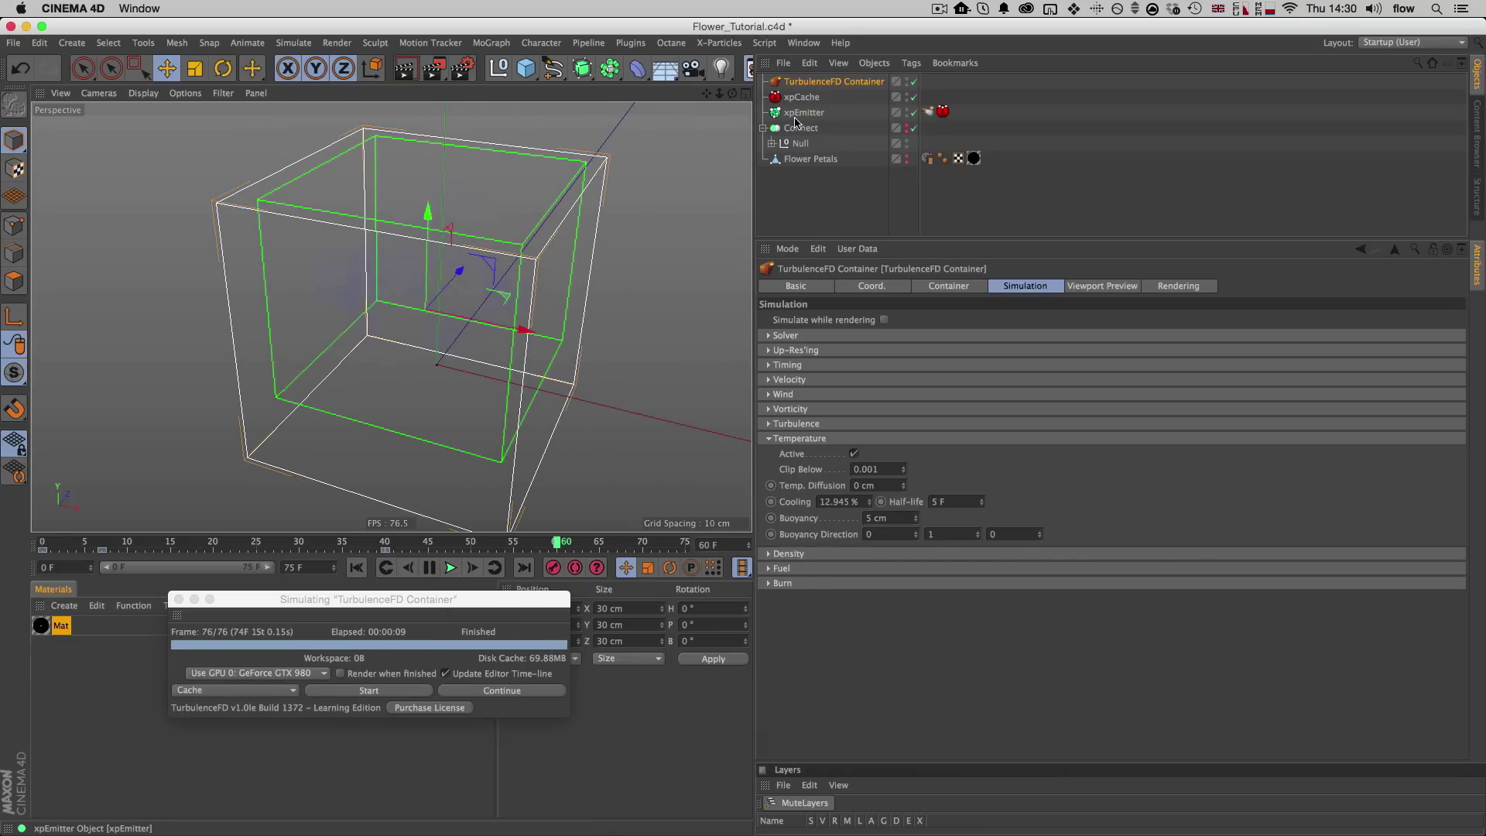
click(146, 542)
drag(169, 539, 316, 539)
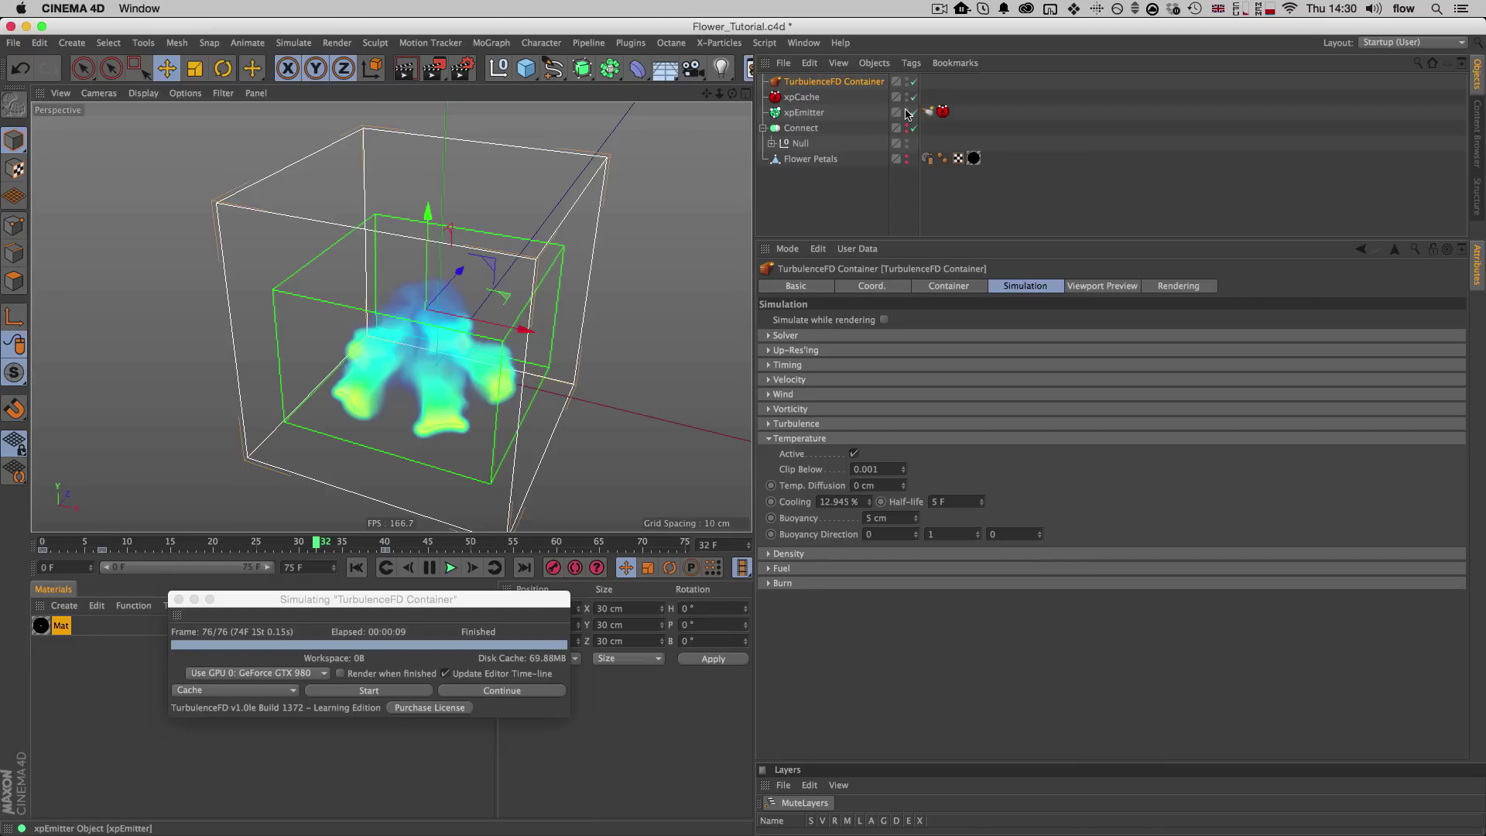
key(alt)
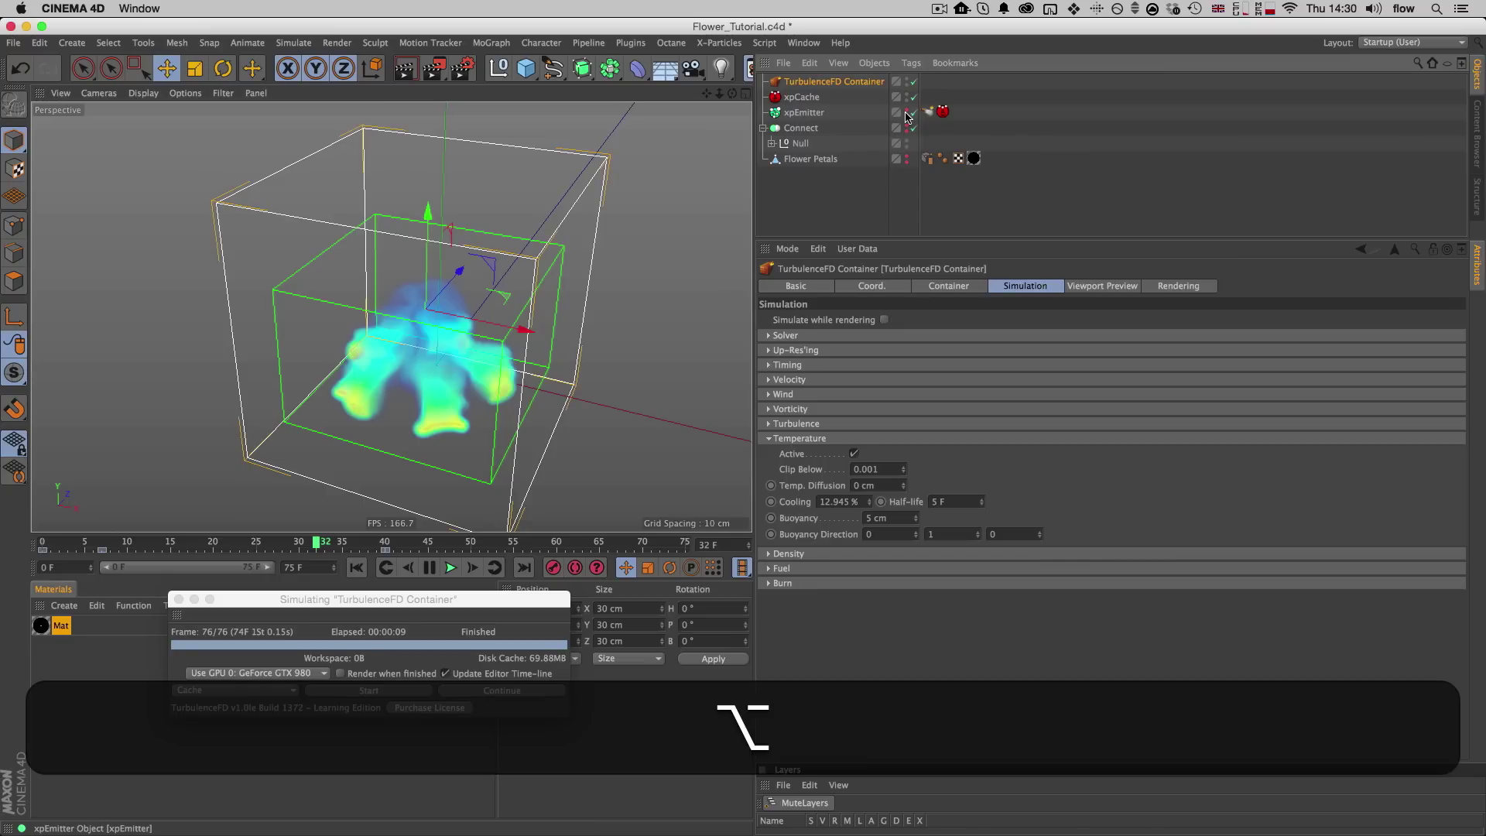
mouse_move(329, 543)
mouse_down()
mouse_move(166, 542)
mouse_move(356, 542)
mouse_move(147, 542)
mouse_move(317, 543)
mouse_up()
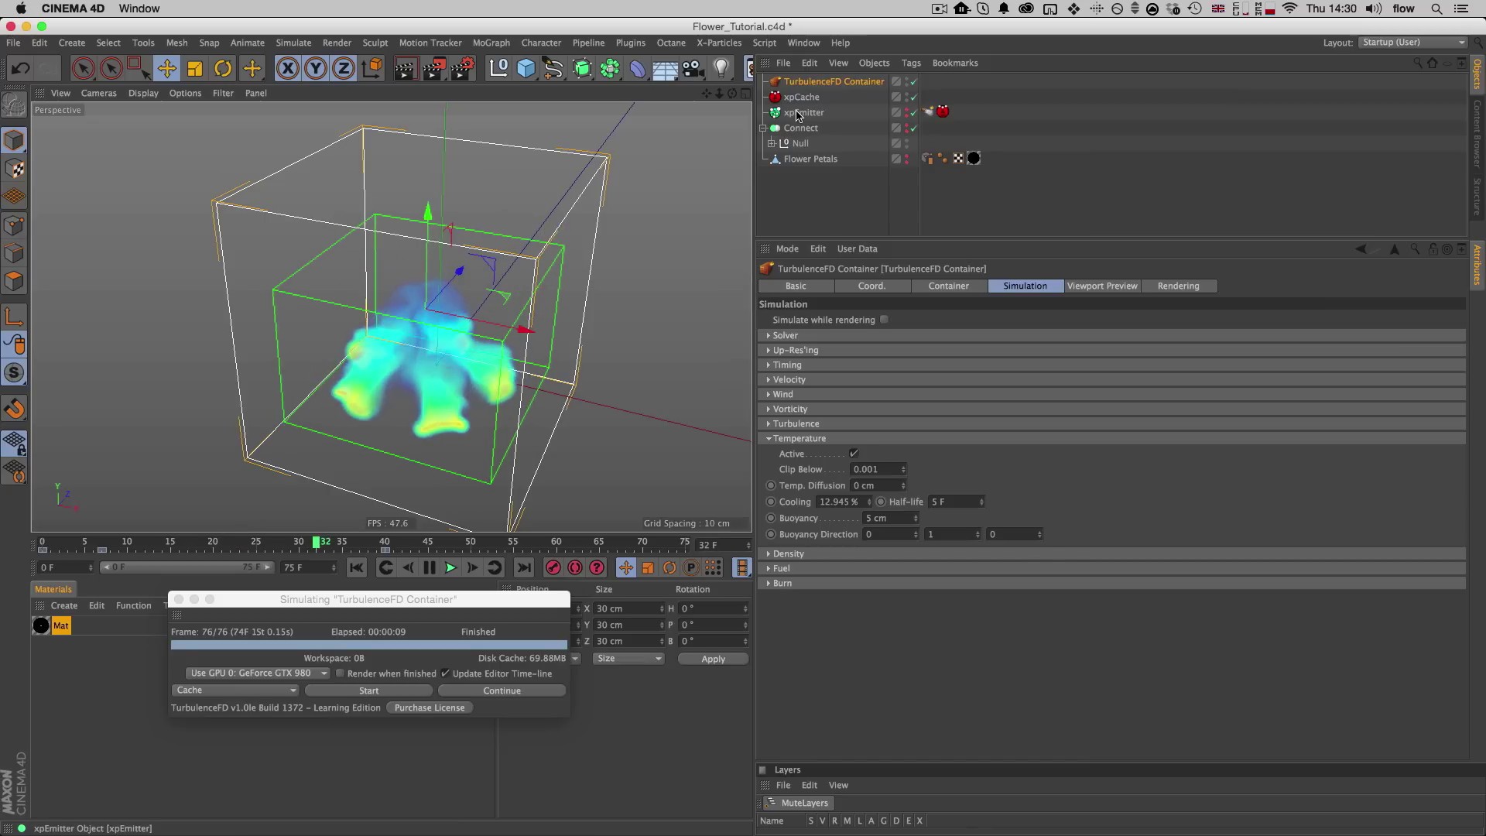
Step: Add a Cloth Surface object as the parent of the Flower Petals
click(808, 160)
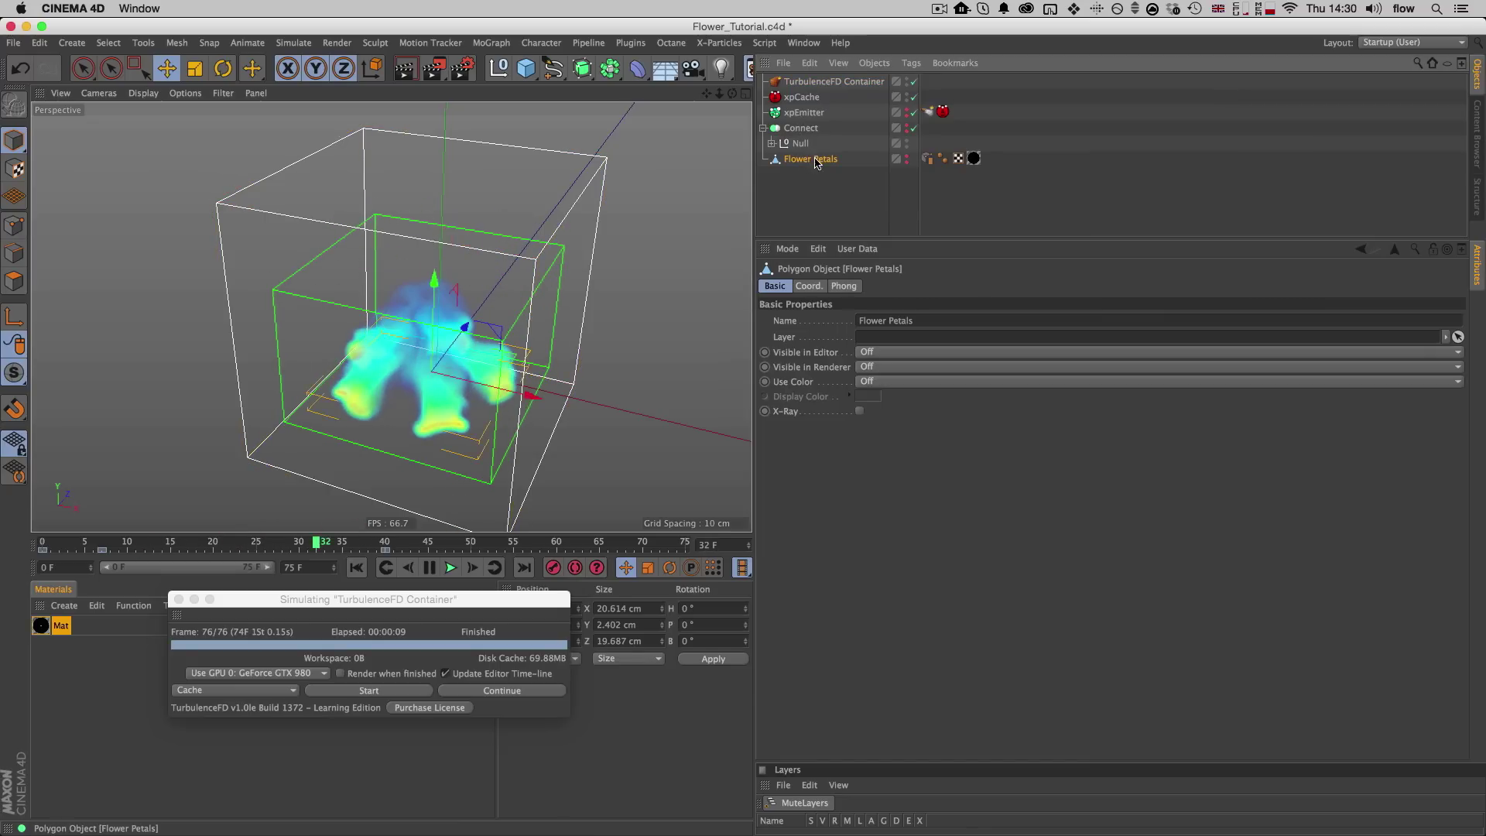
click(248, 44)
mouse_move(294, 66)
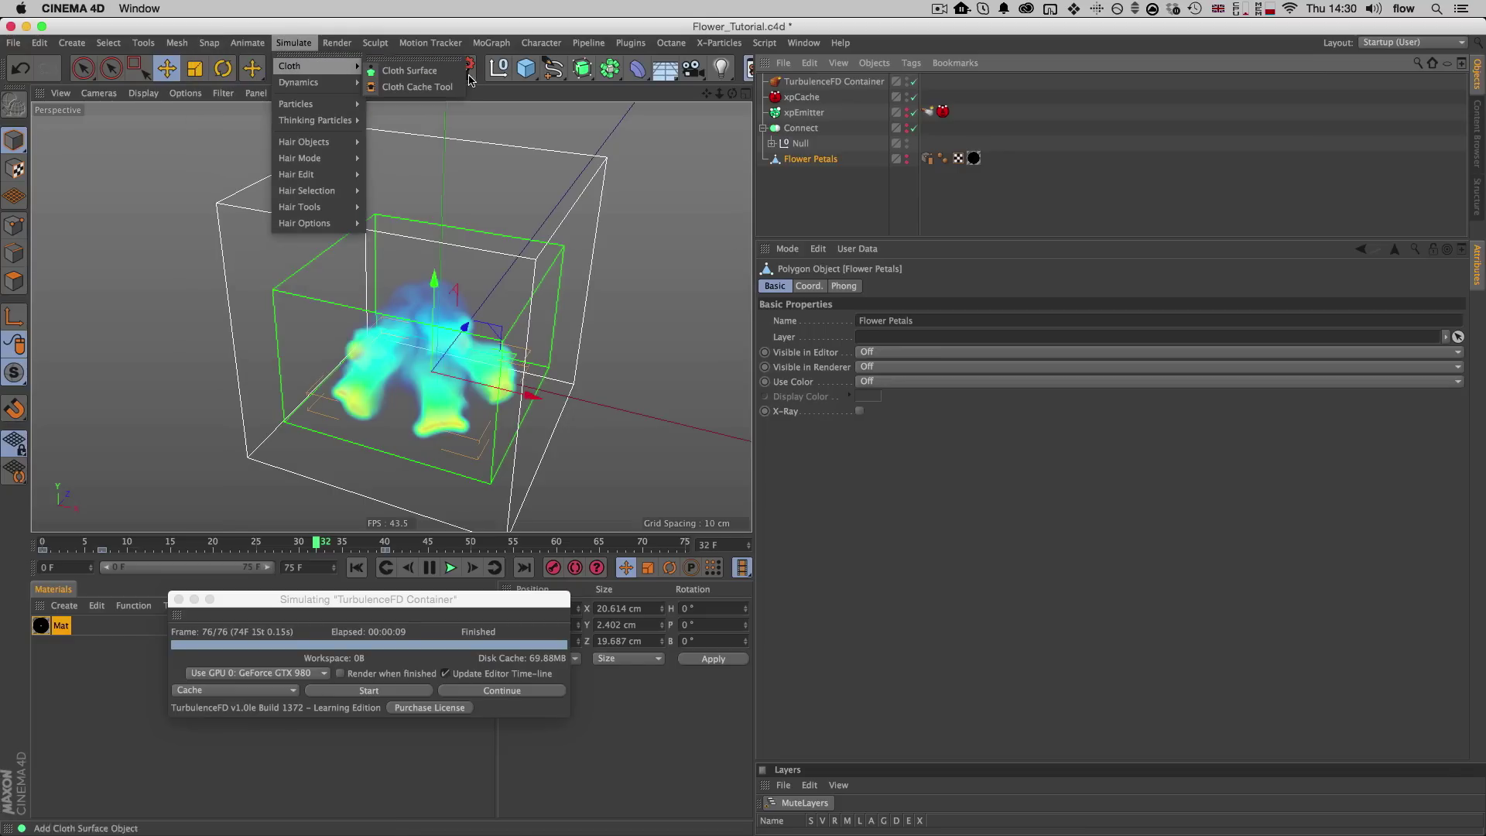
alt+click(410, 67)
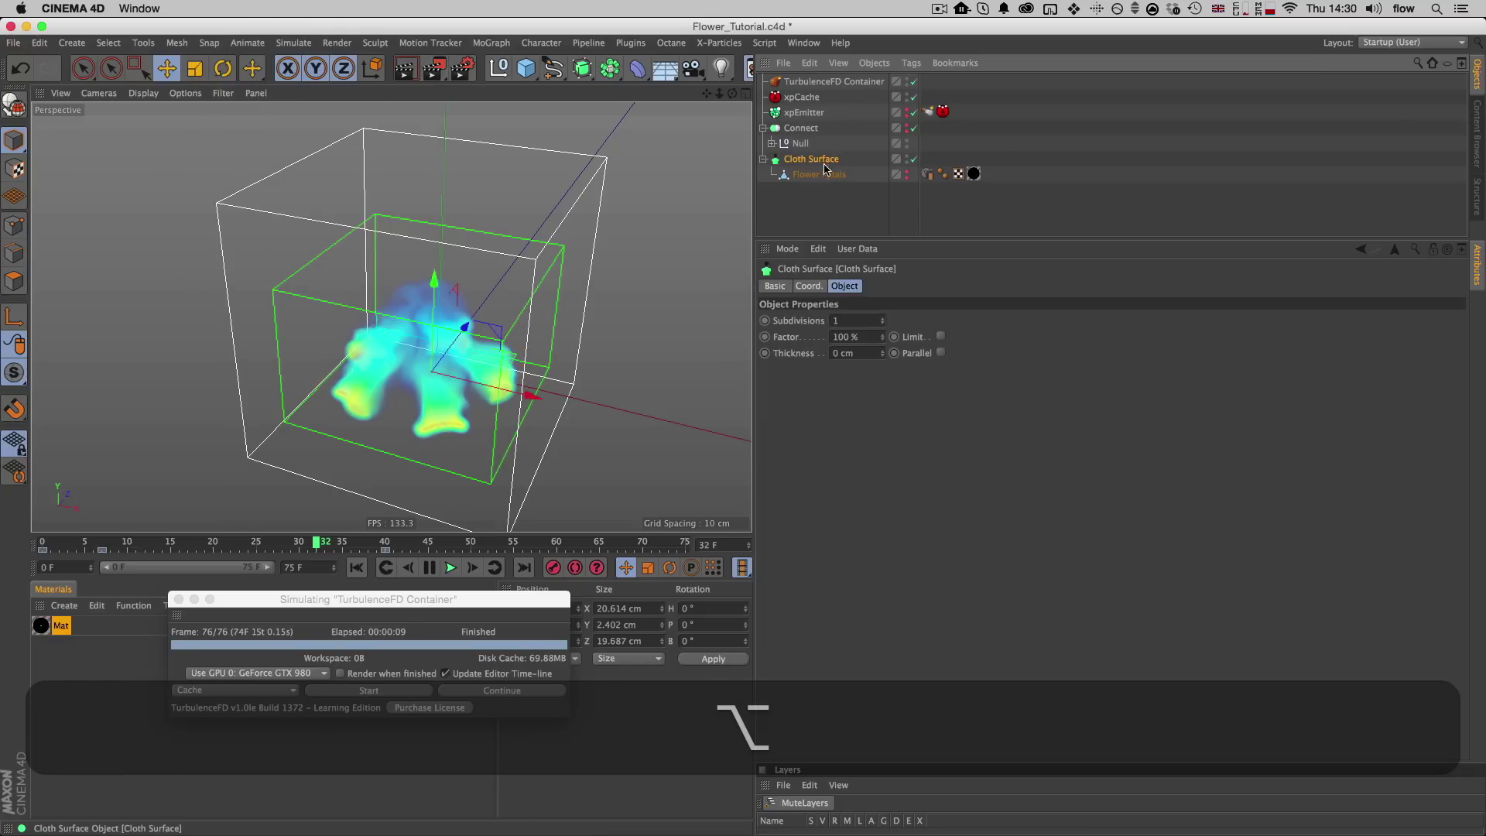
Step: Set the Cloth Surface to 0 subdivisions and 1 cm thickness, and make the Flower Petals visible again
drag(853, 321, 777, 325)
text(0)
key(Return)
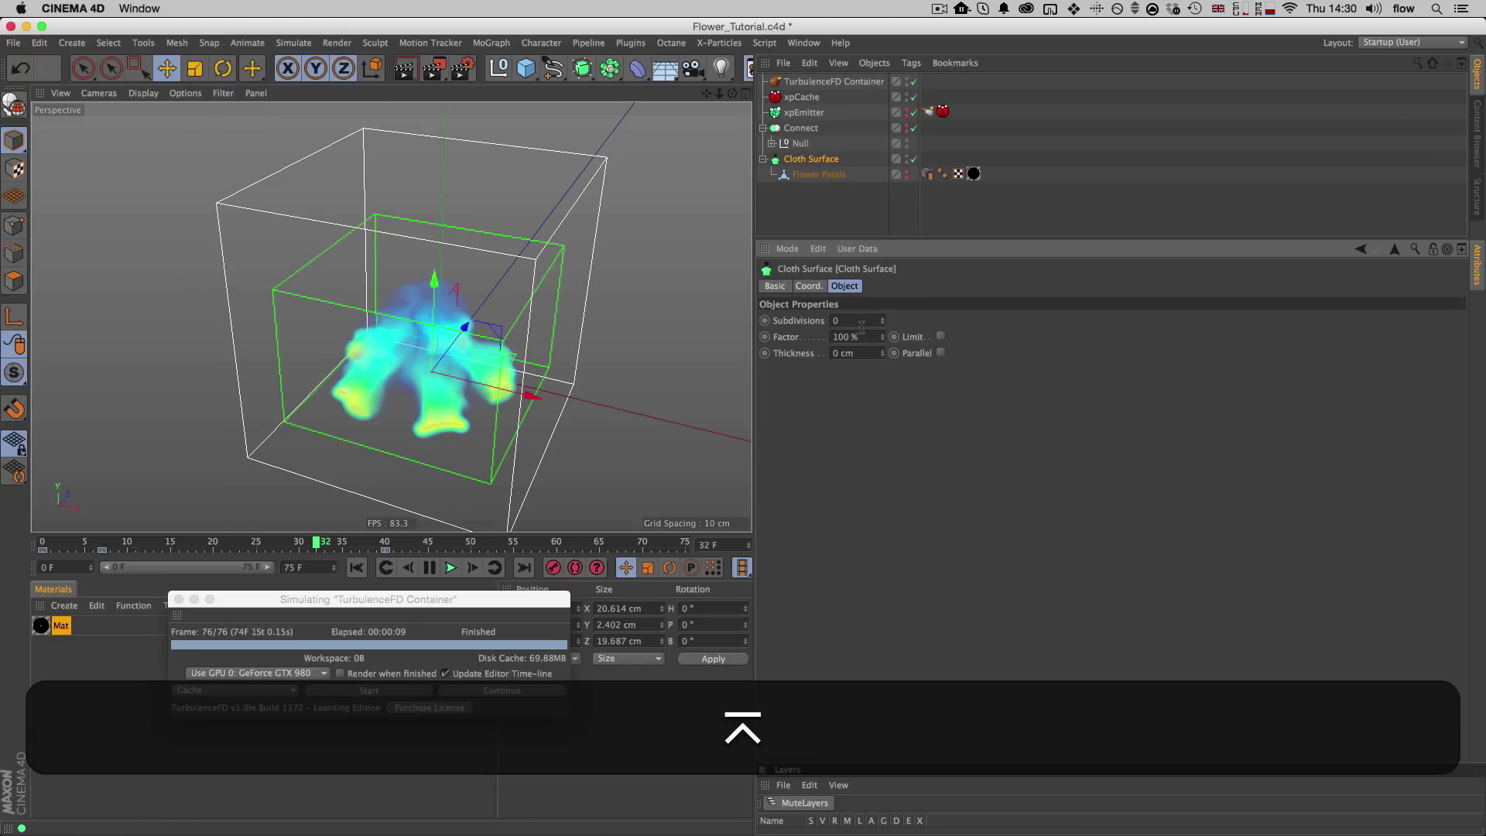
text(1)
key(Return)
alt+click(906, 173)
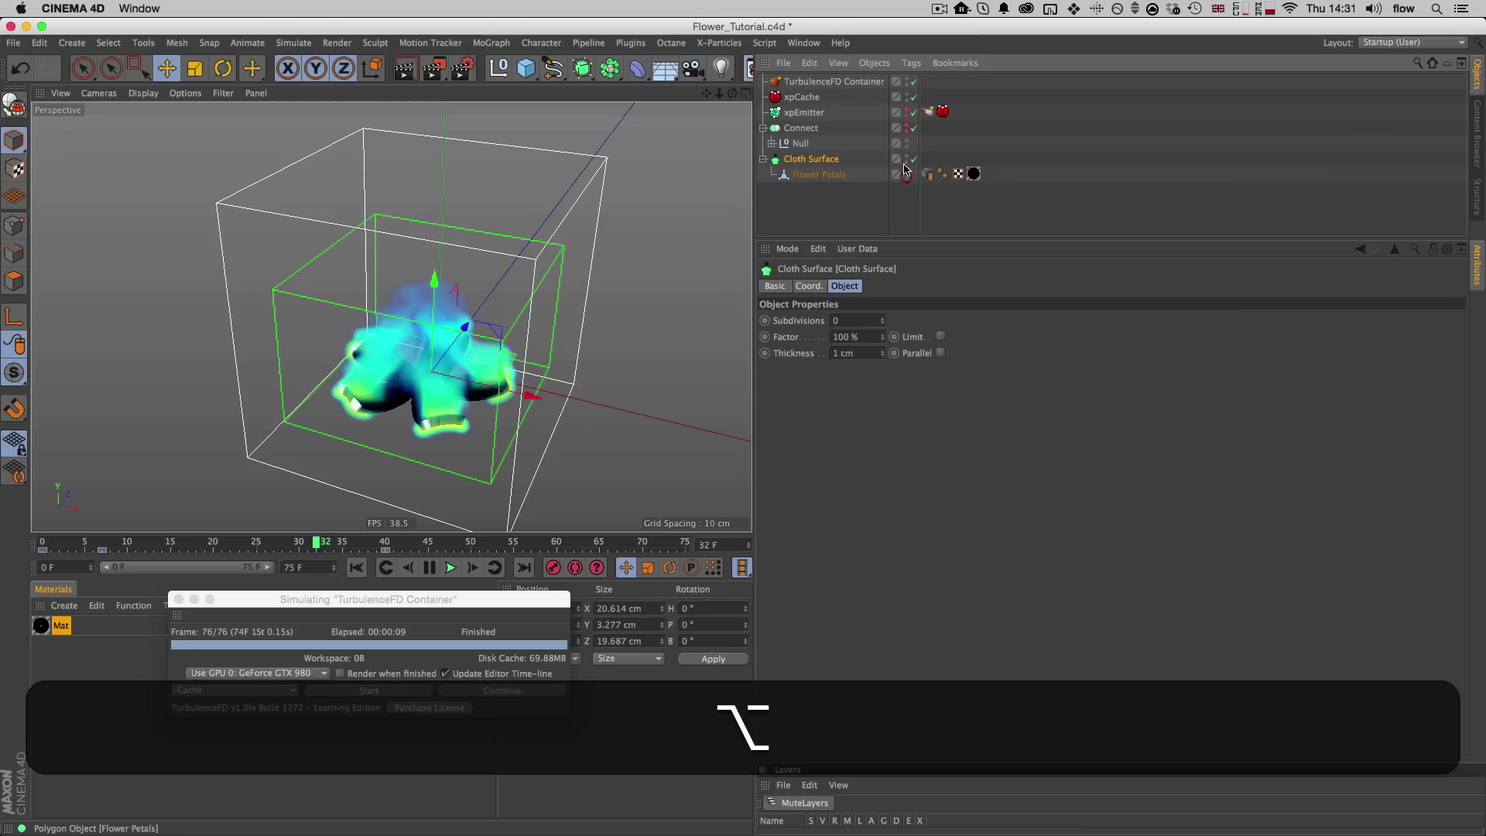
Step: Add a TurbulenceFD Emitter tag to the Cloth Surface, make it a collision object and set its radius to 0.2 cm
drag(405, 374, 443, 351)
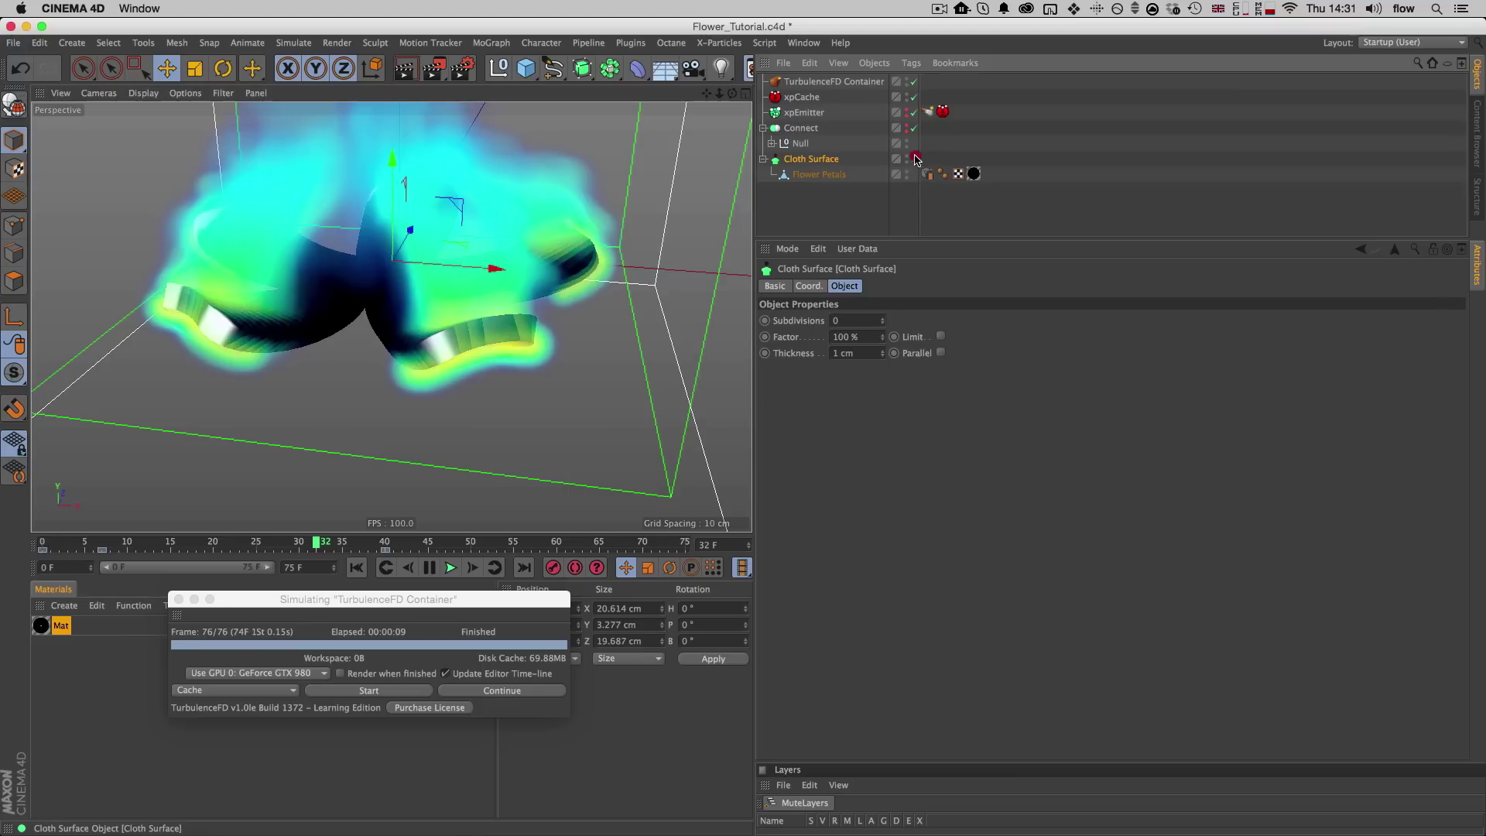
drag(505, 349, 402, 317)
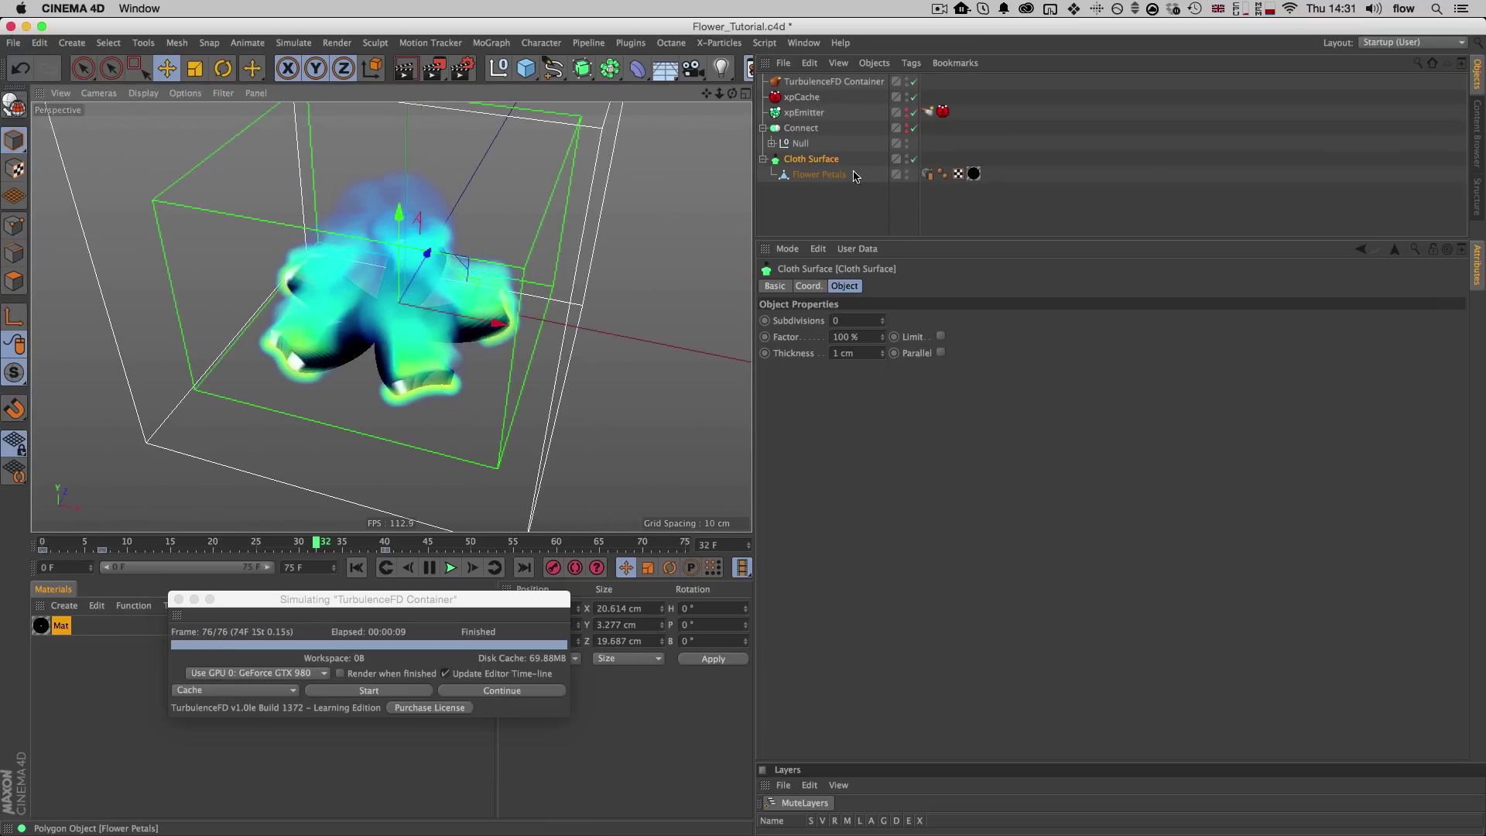
right_click(809, 161)
mouse_move(829, 168)
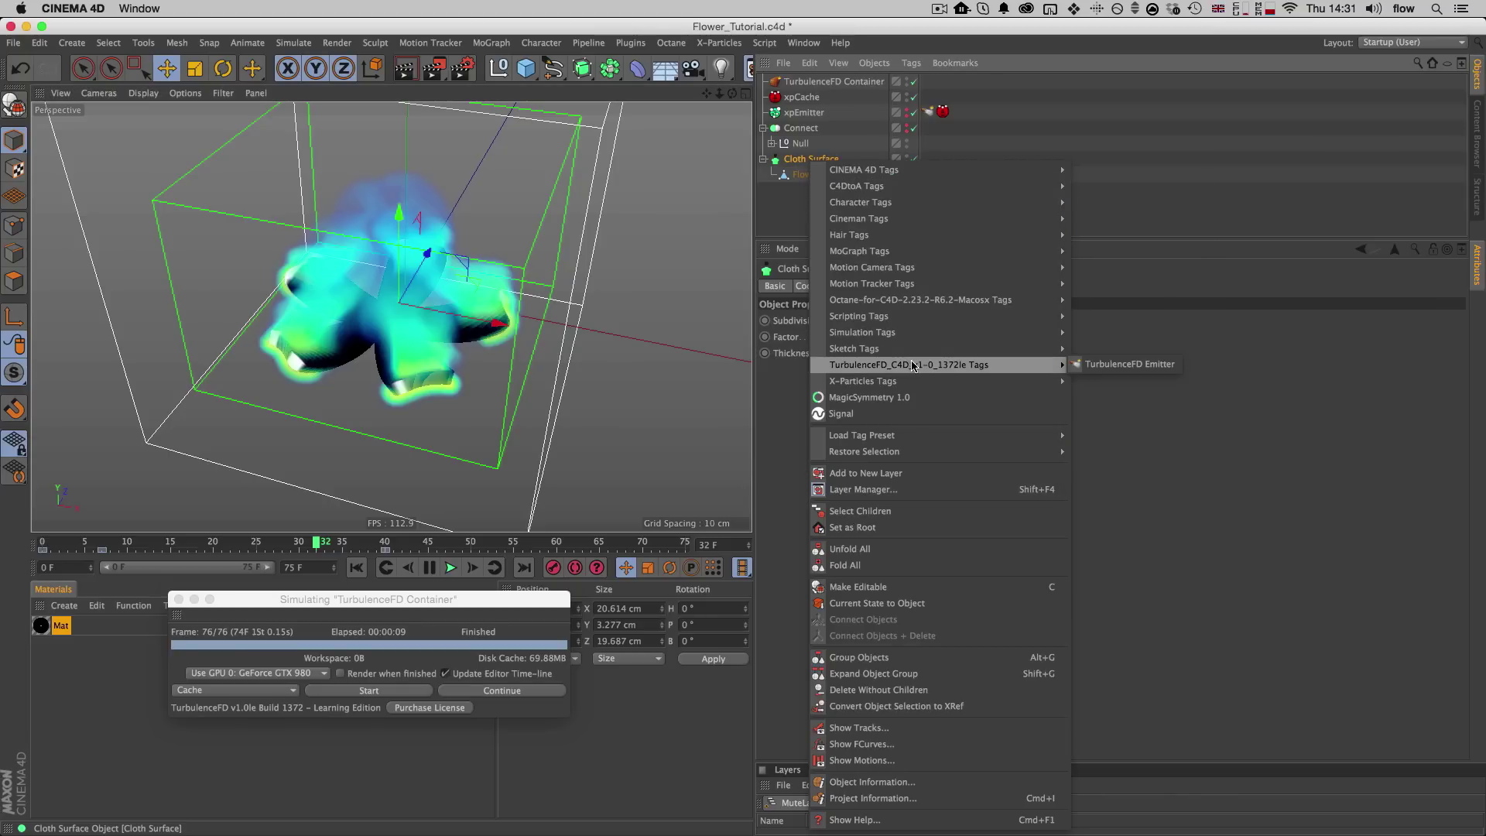
click(1135, 365)
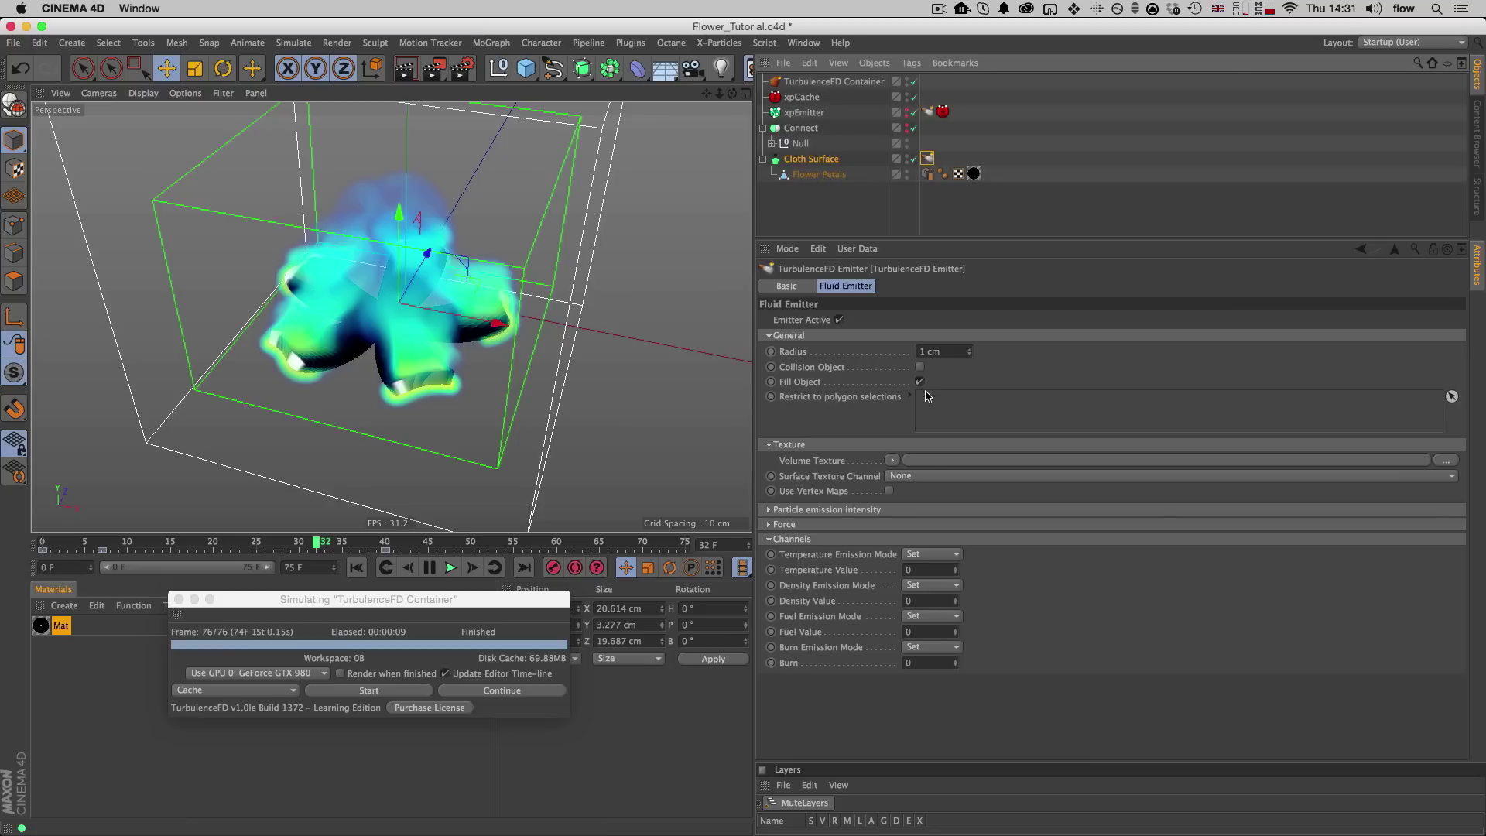
click(920, 368)
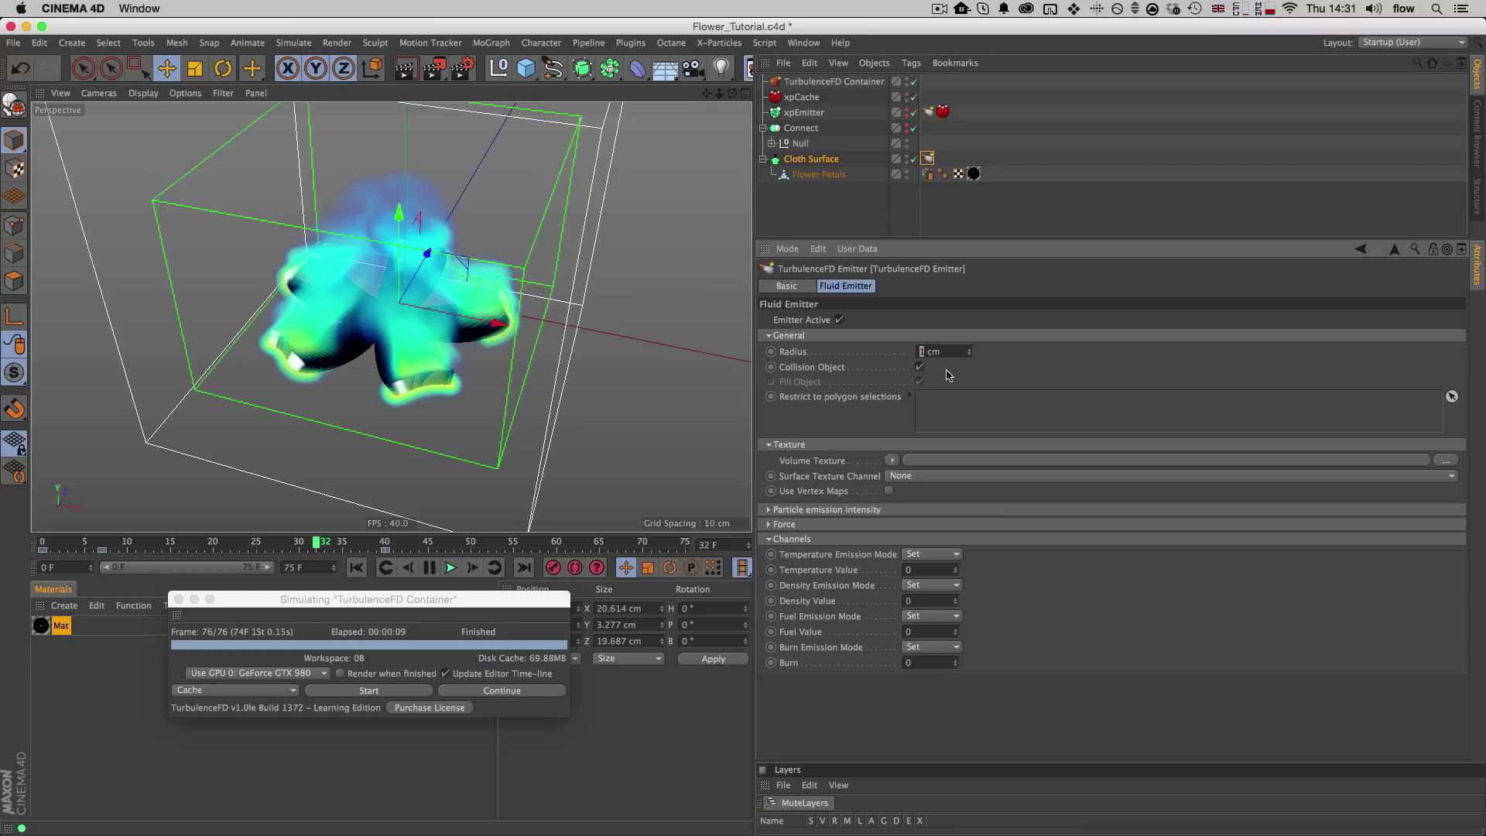
text(.2)
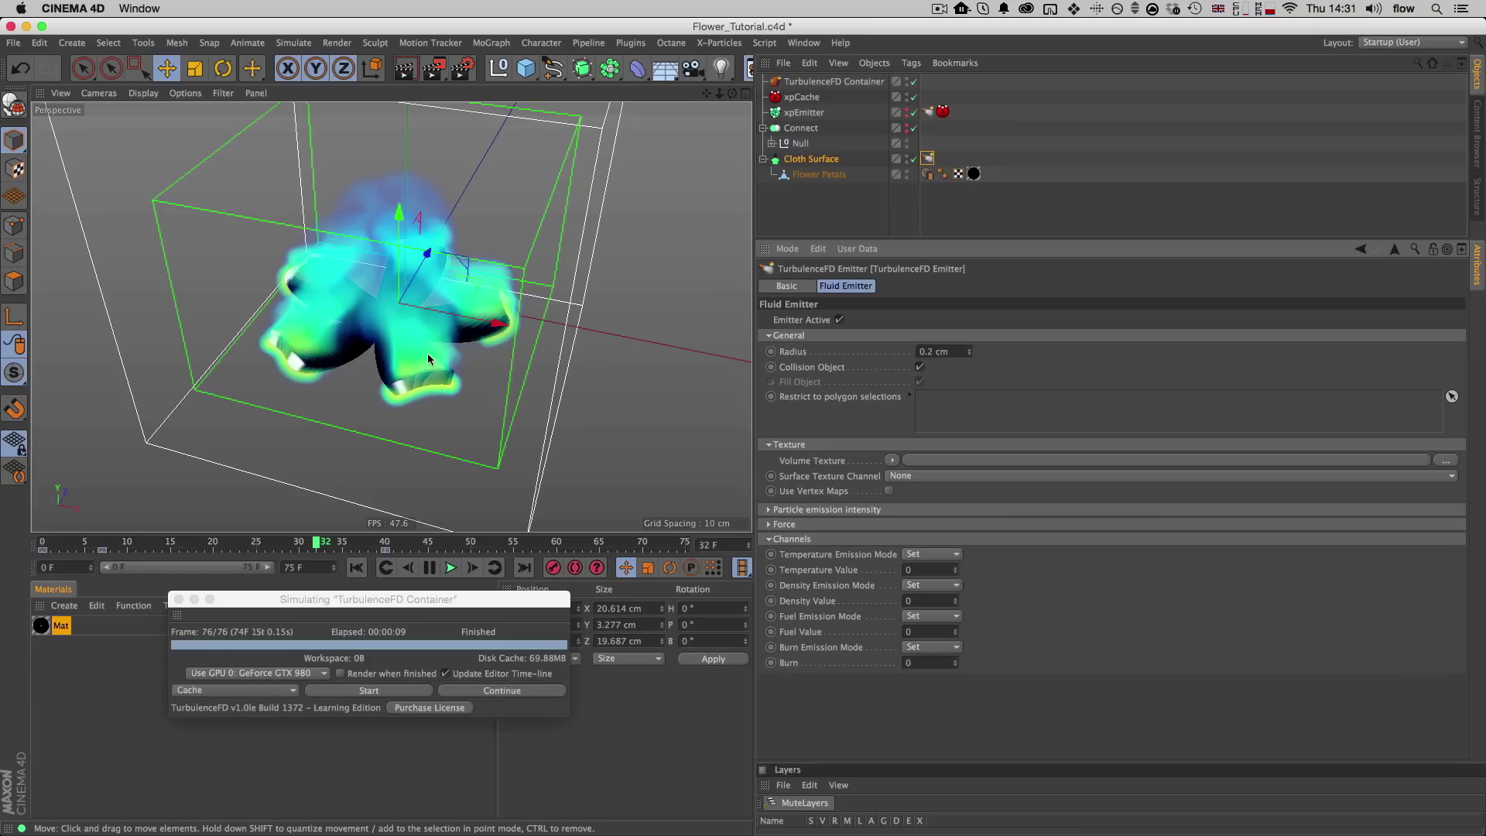
Step: Hide the Cloth Surface and rerun the cached fluid simulation with the petals colliding
drag(412, 605, 432, 625)
alt+click(906, 156)
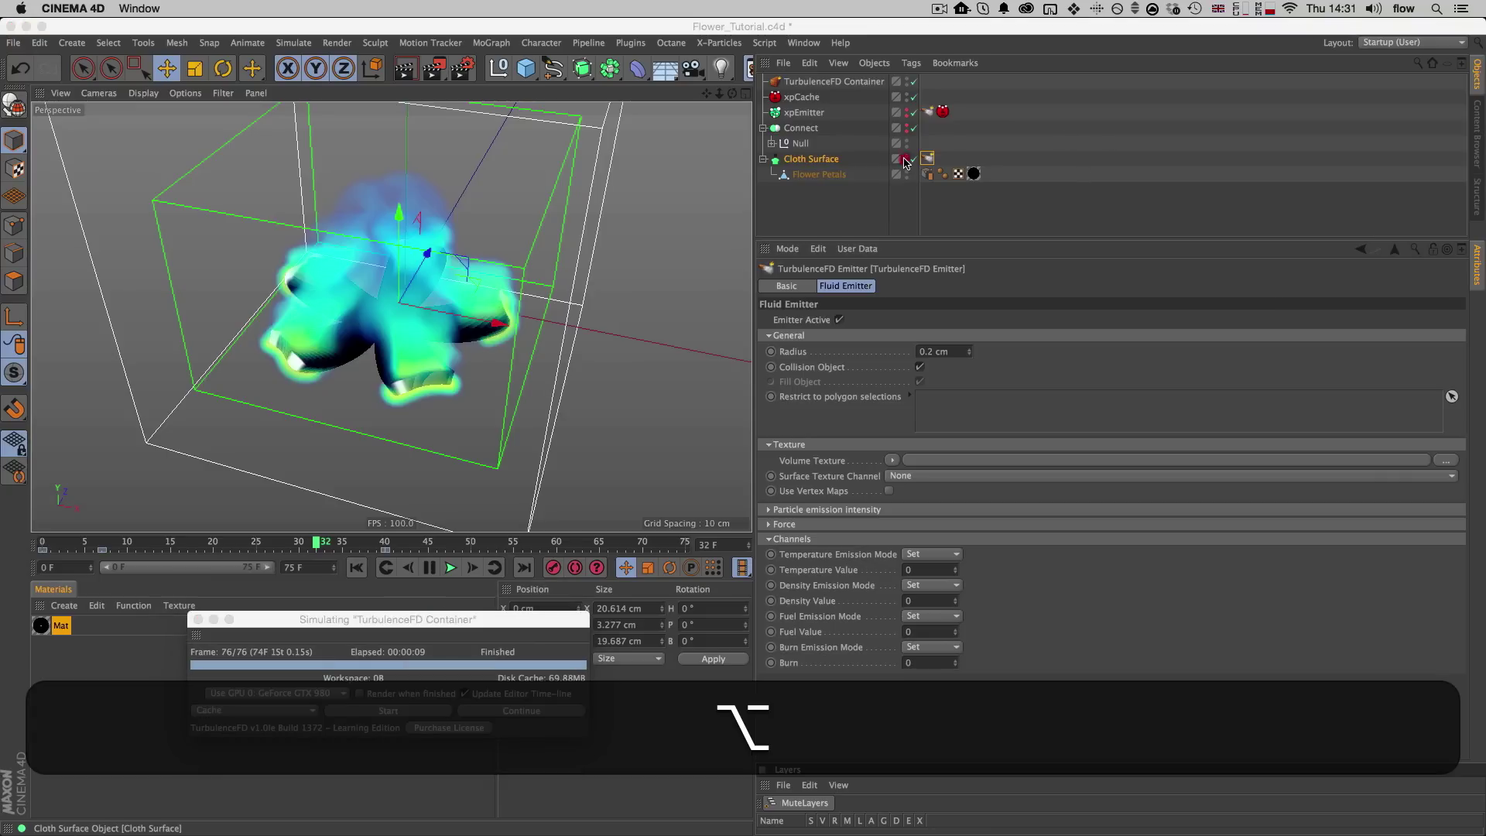
click(421, 711)
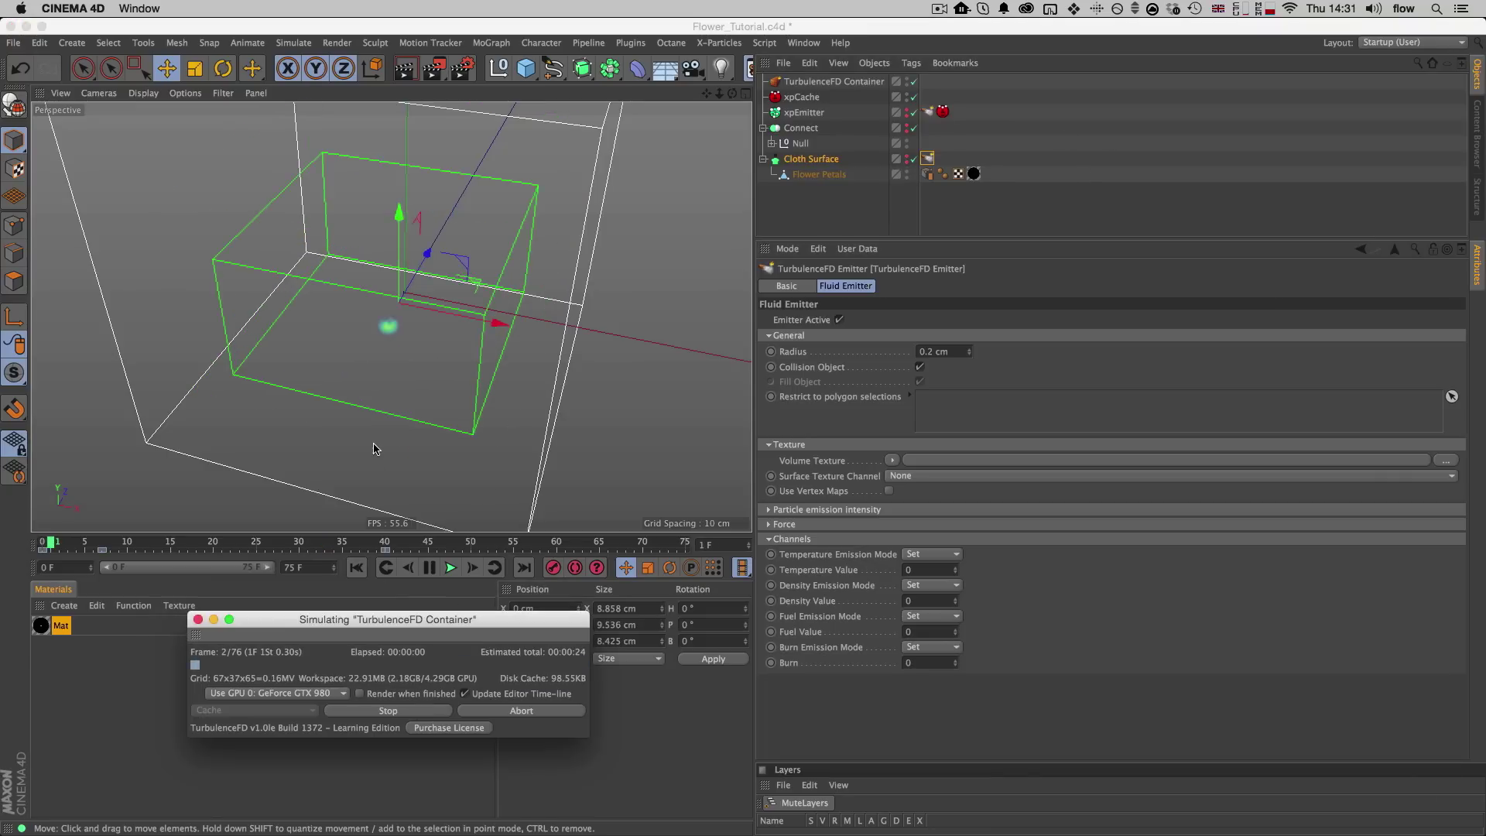
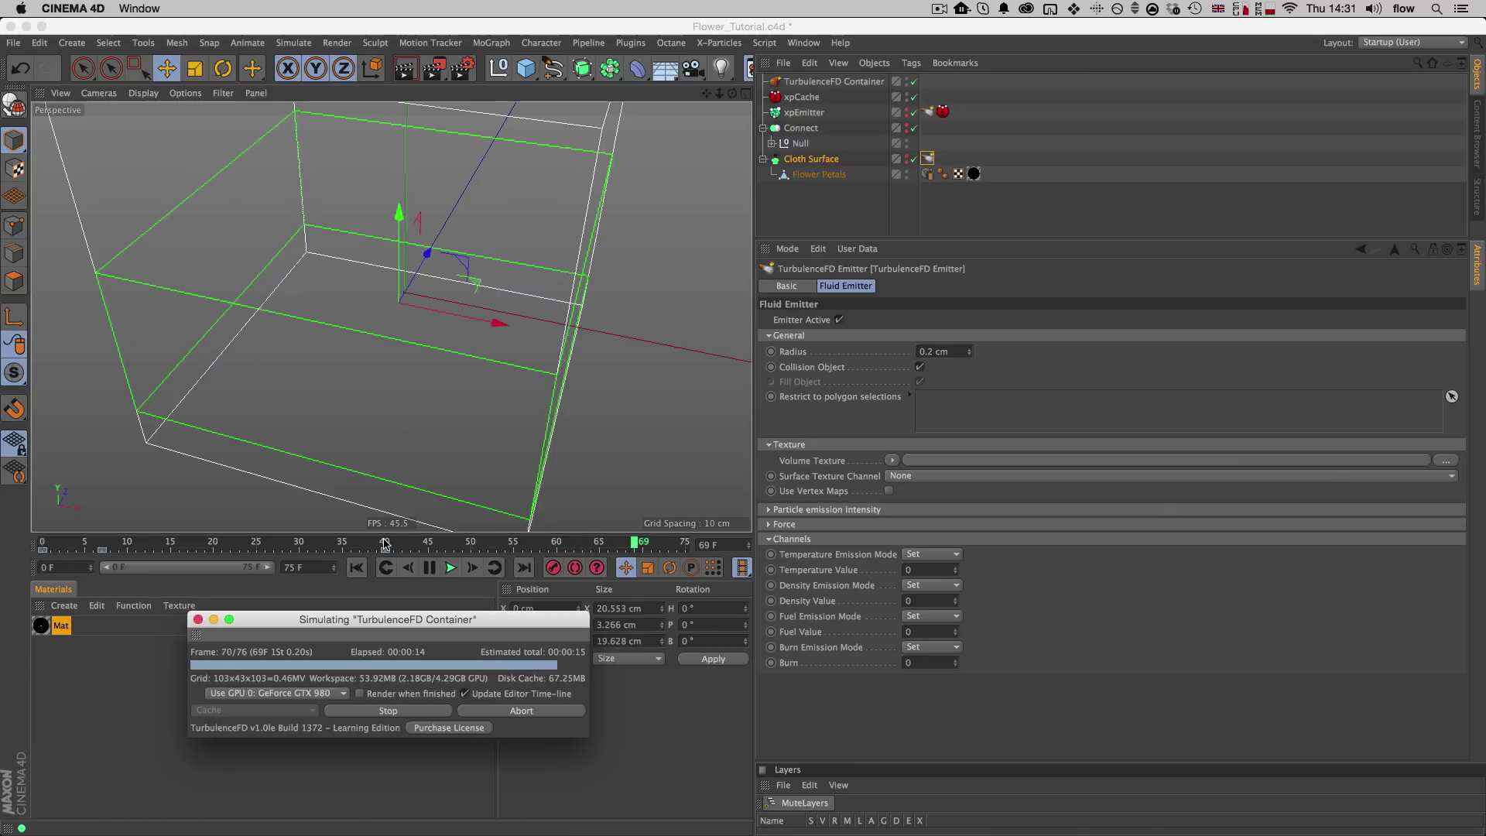
Step: Scrub and play back the new simulation, examining from close up how the fluid flows around the petals
click(129, 542)
drag(129, 542, 325, 546)
key(1)
drag(387, 383, 429, 352)
key(3)
mouse_move(429, 352)
mouse_down()
mouse_move(445, 319)
mouse_move(457, 338)
mouse_move(421, 364)
mouse_up()
key(2)
key(F8)
key(3)
key(2)
key(1)
key(shift+1)
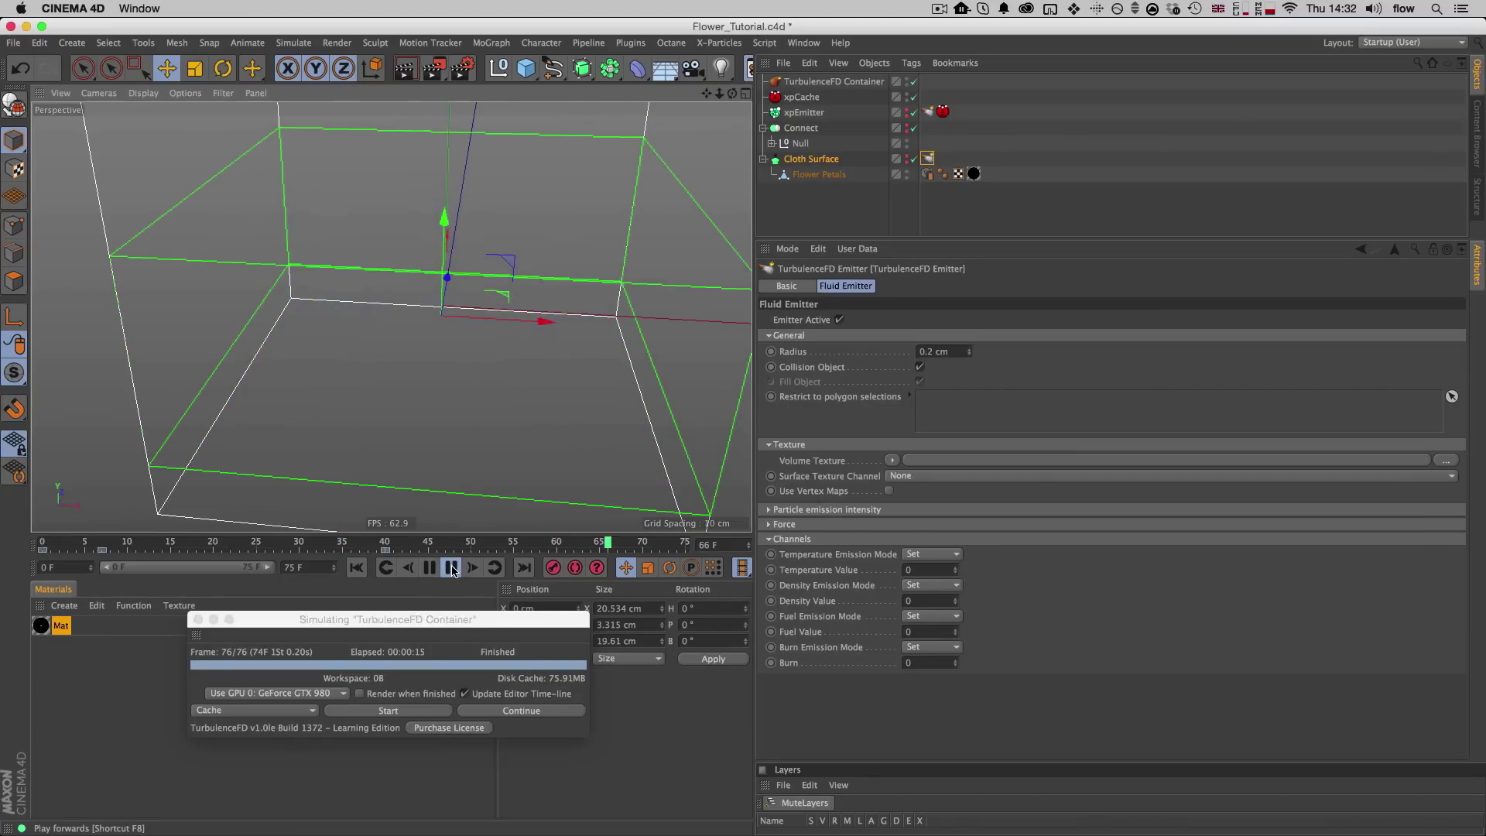
Step: Set the fluid container's viewport preview shader to Smoke Shader
drag(446, 621, 443, 602)
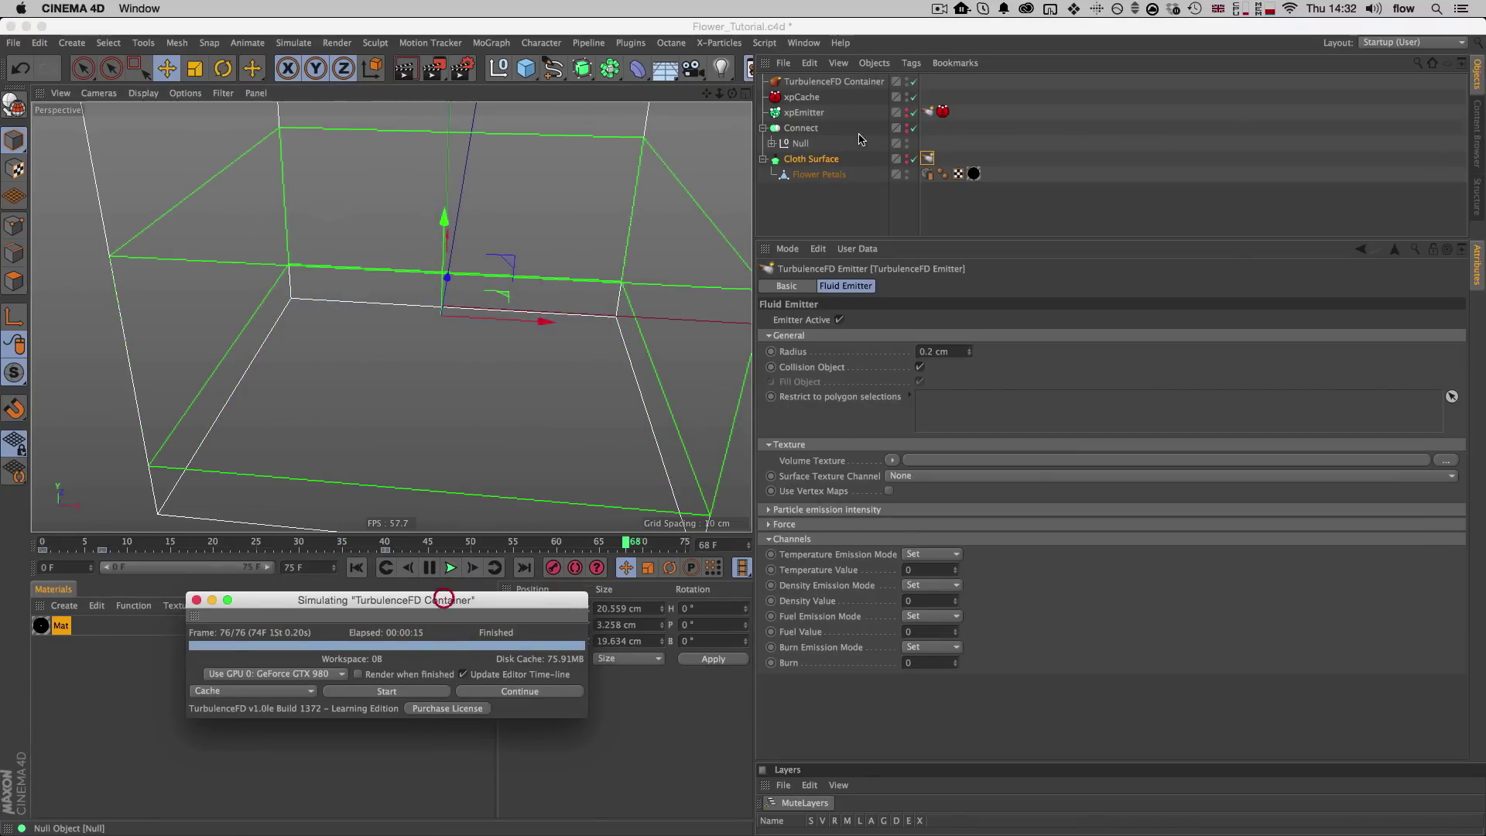
click(837, 82)
click(1078, 288)
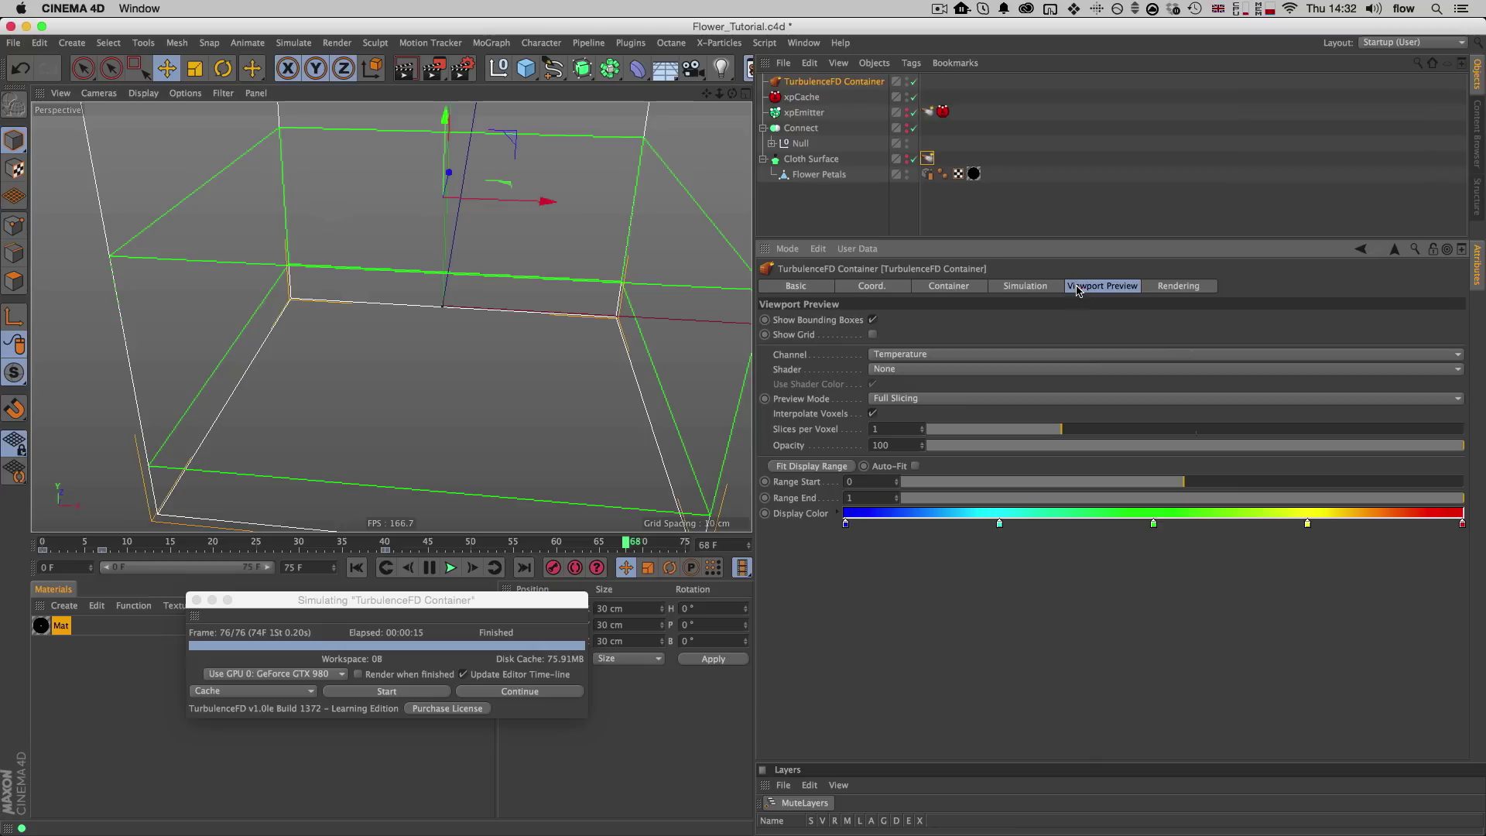
click(889, 371)
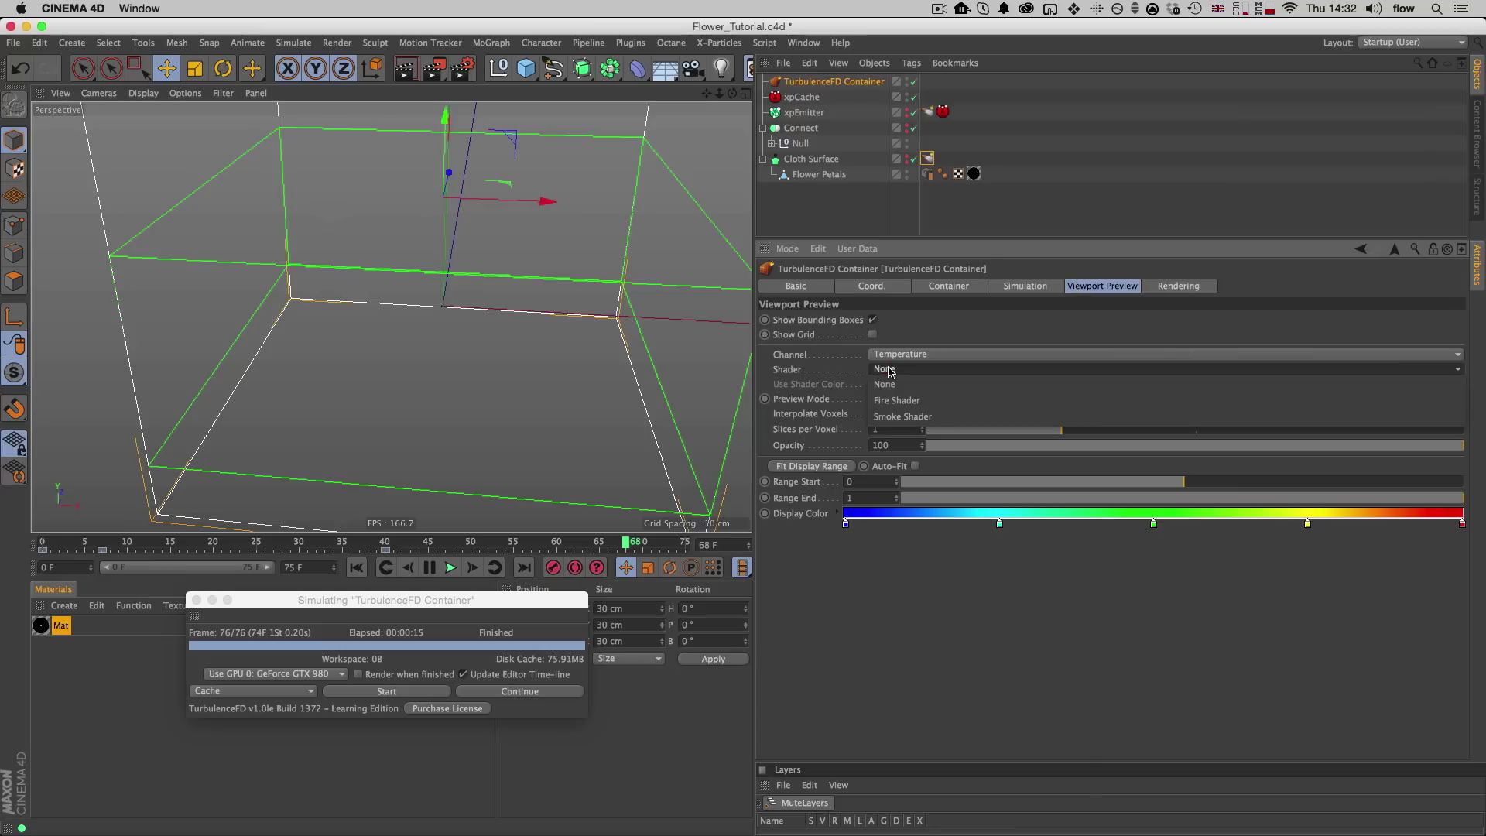
click(897, 418)
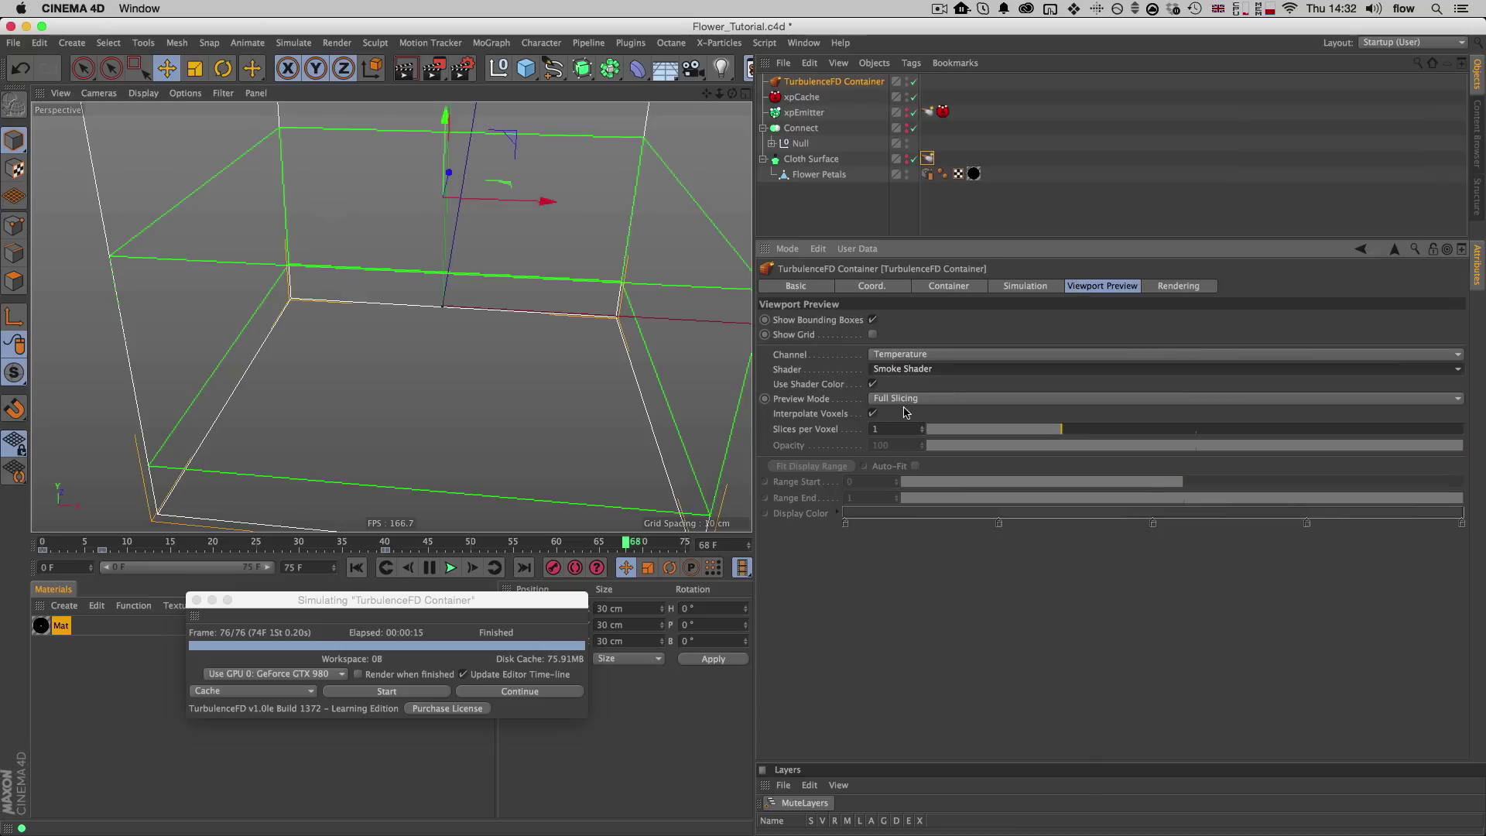
Step: Set the fire shader's mapping channel to None in the container's rendering settings
click(1172, 288)
click(797, 349)
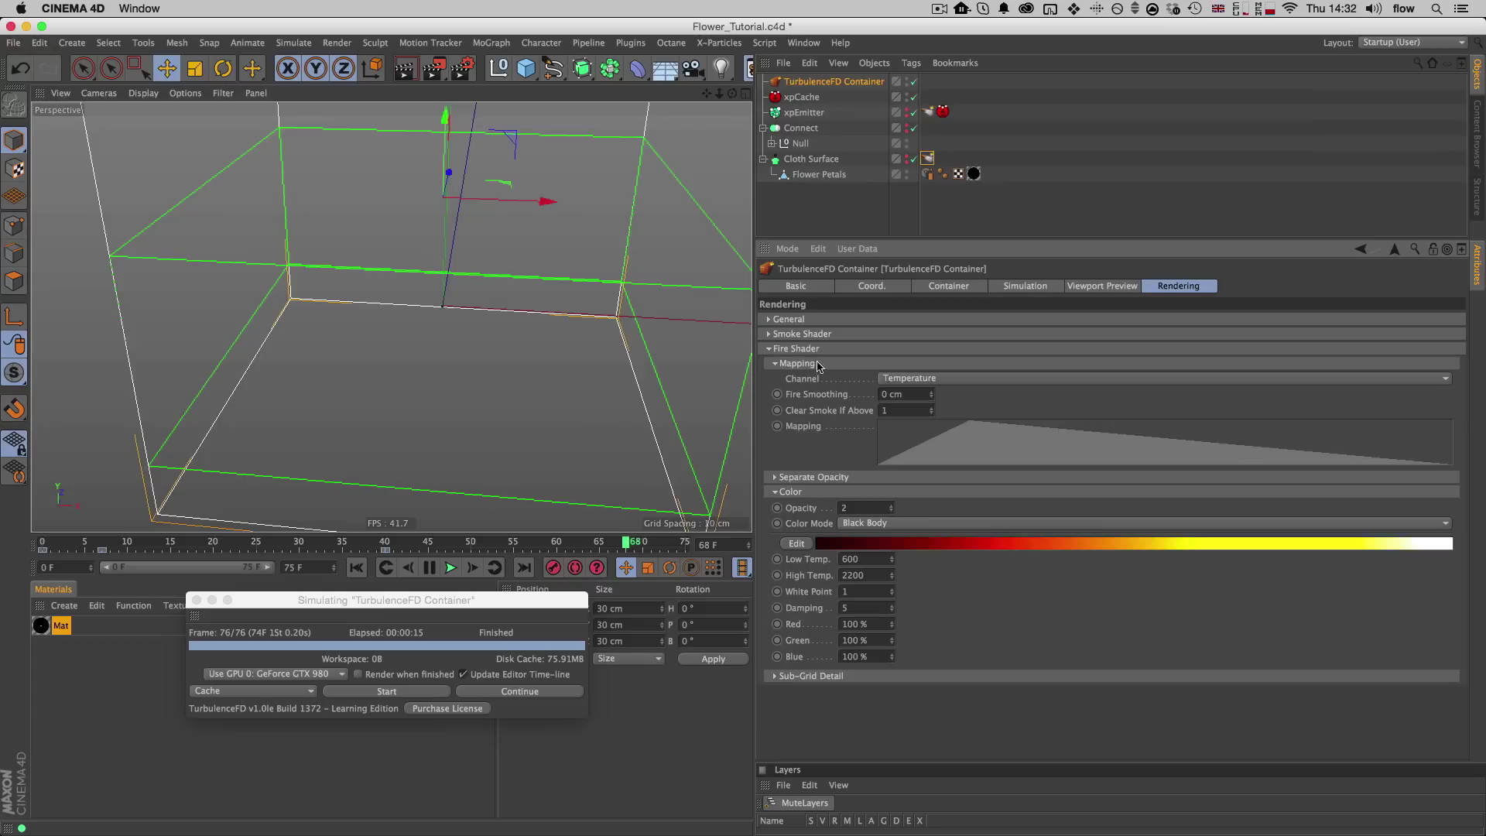
click(903, 379)
click(898, 395)
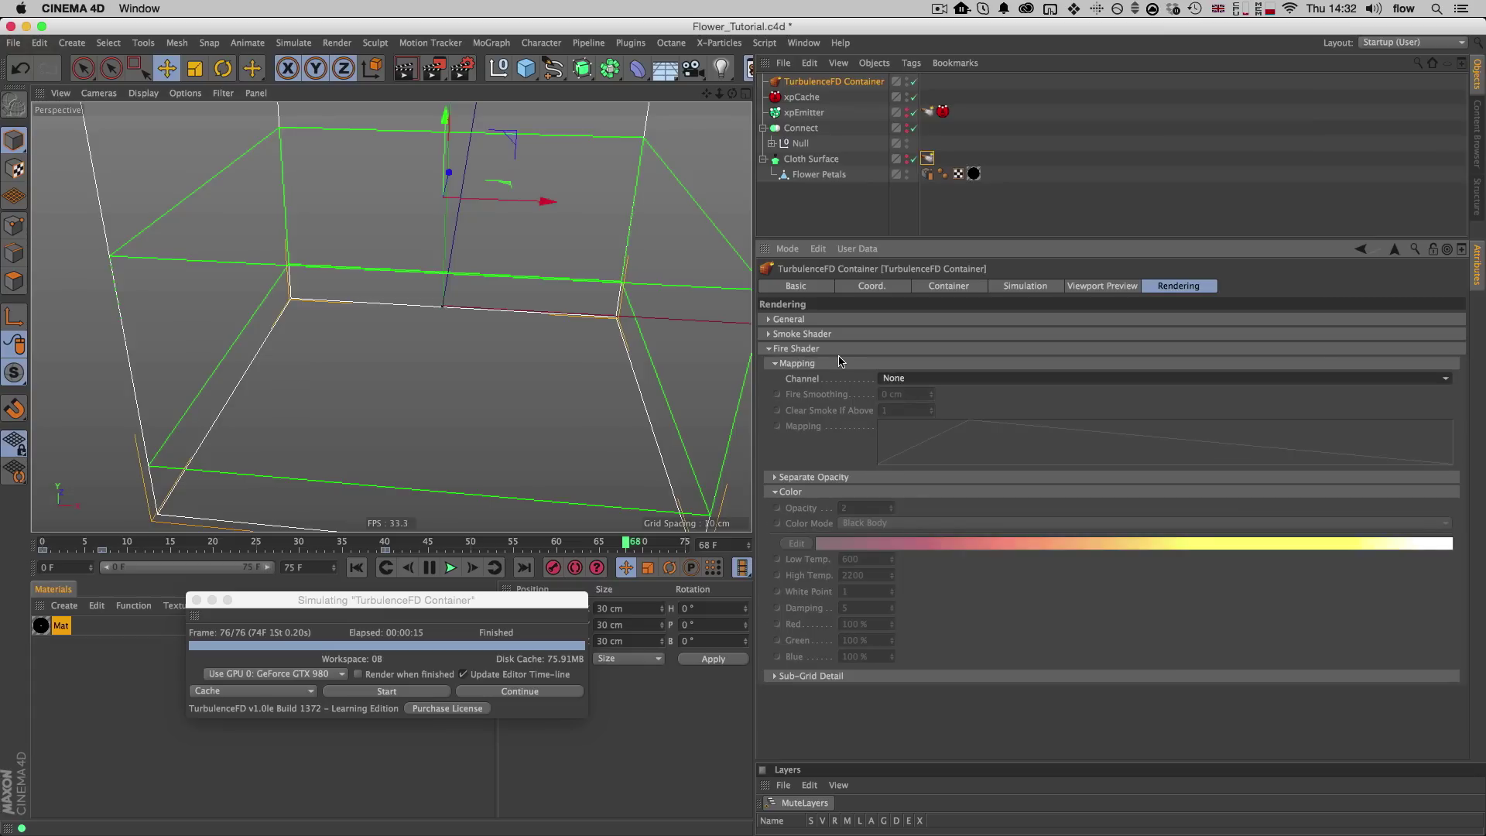
Step: Set the smoke shader's mapping channel to Temperature
click(812, 349)
click(807, 334)
click(889, 363)
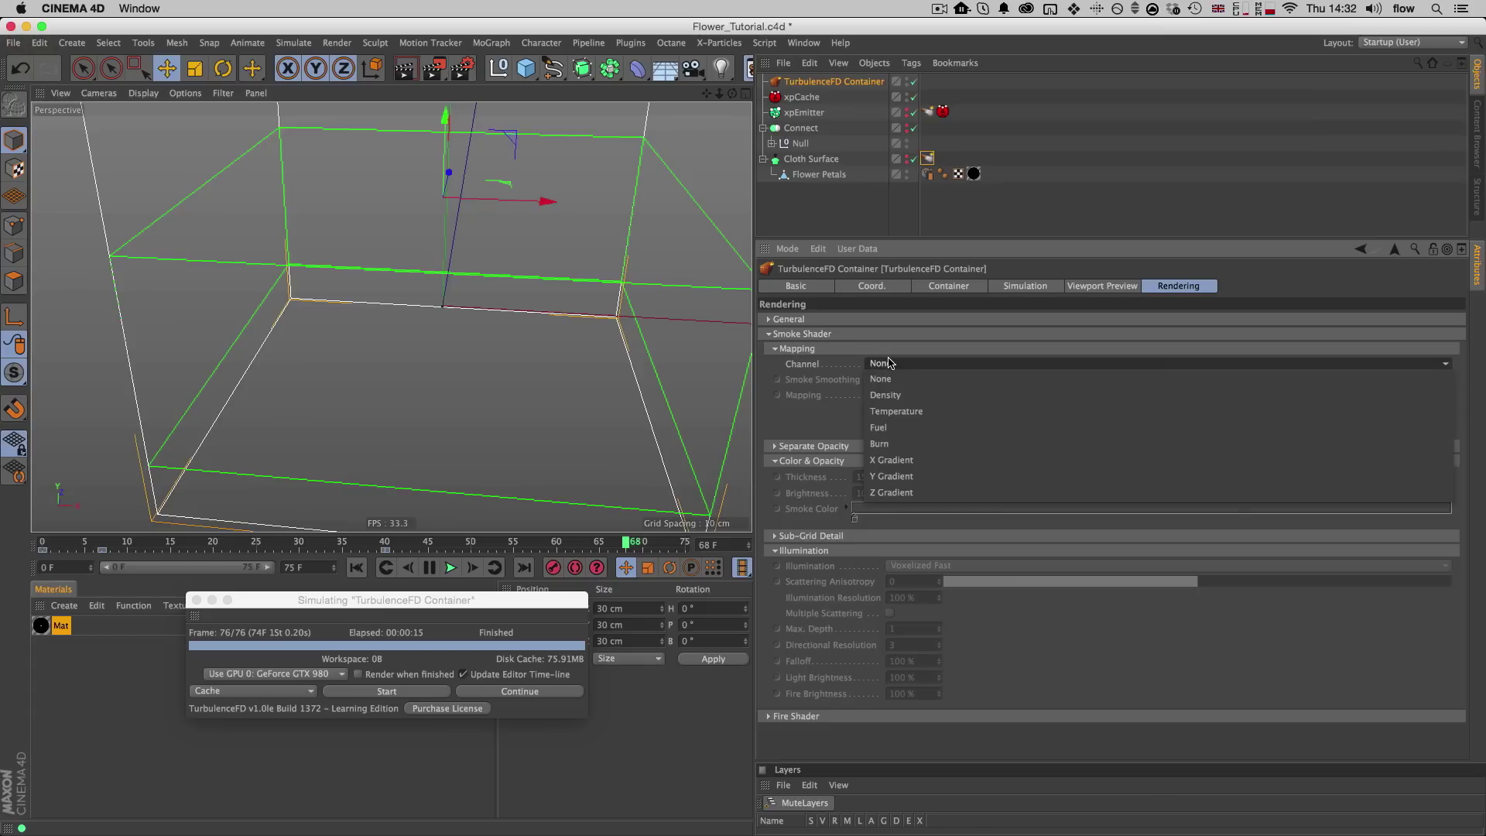
click(902, 413)
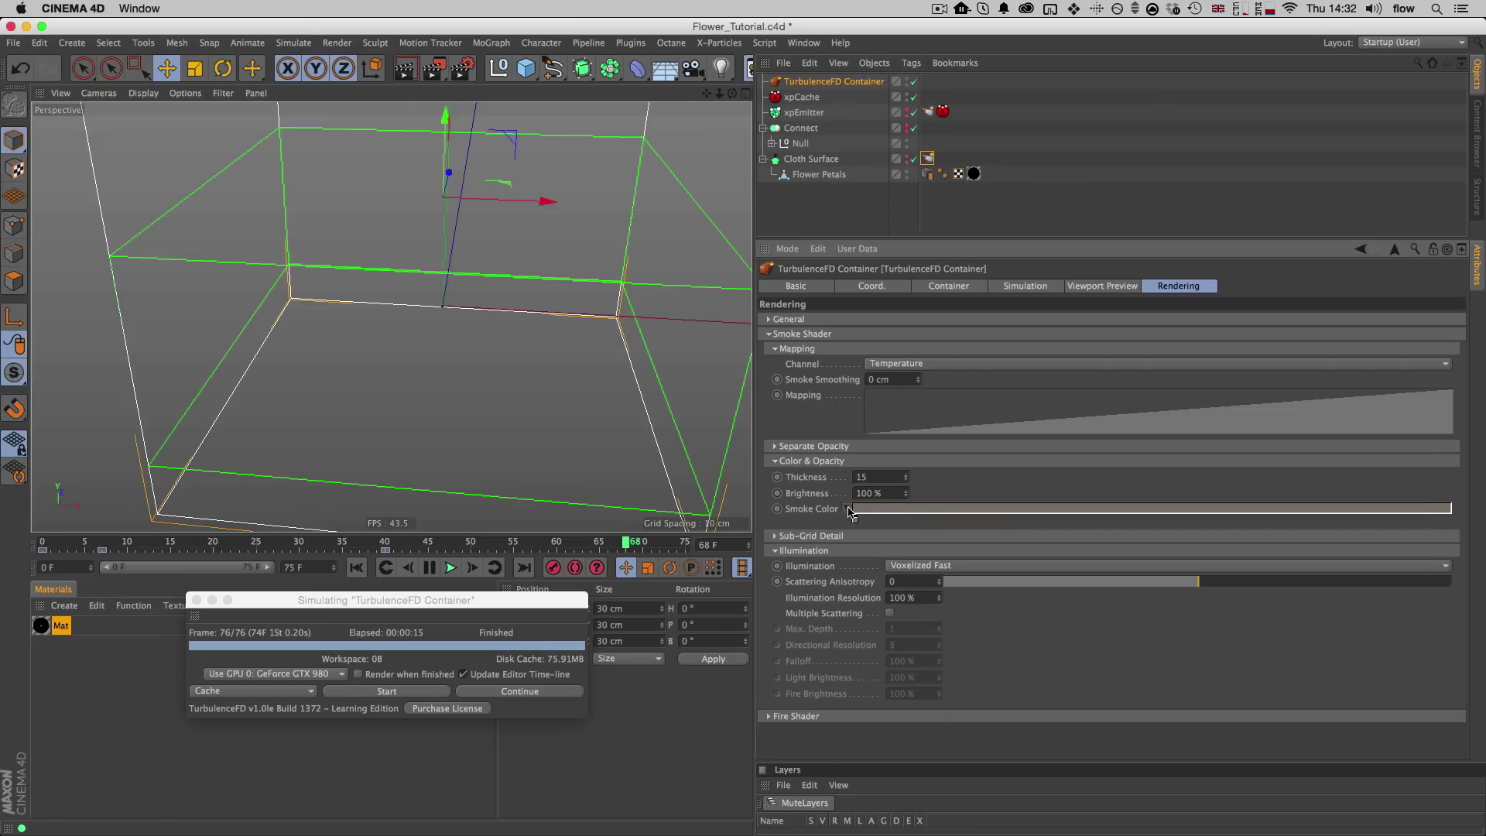
Step: Go to frame 19 and change the smoke color gradient's knot to white
click(845, 508)
click(385, 545)
drag(344, 549, 206, 547)
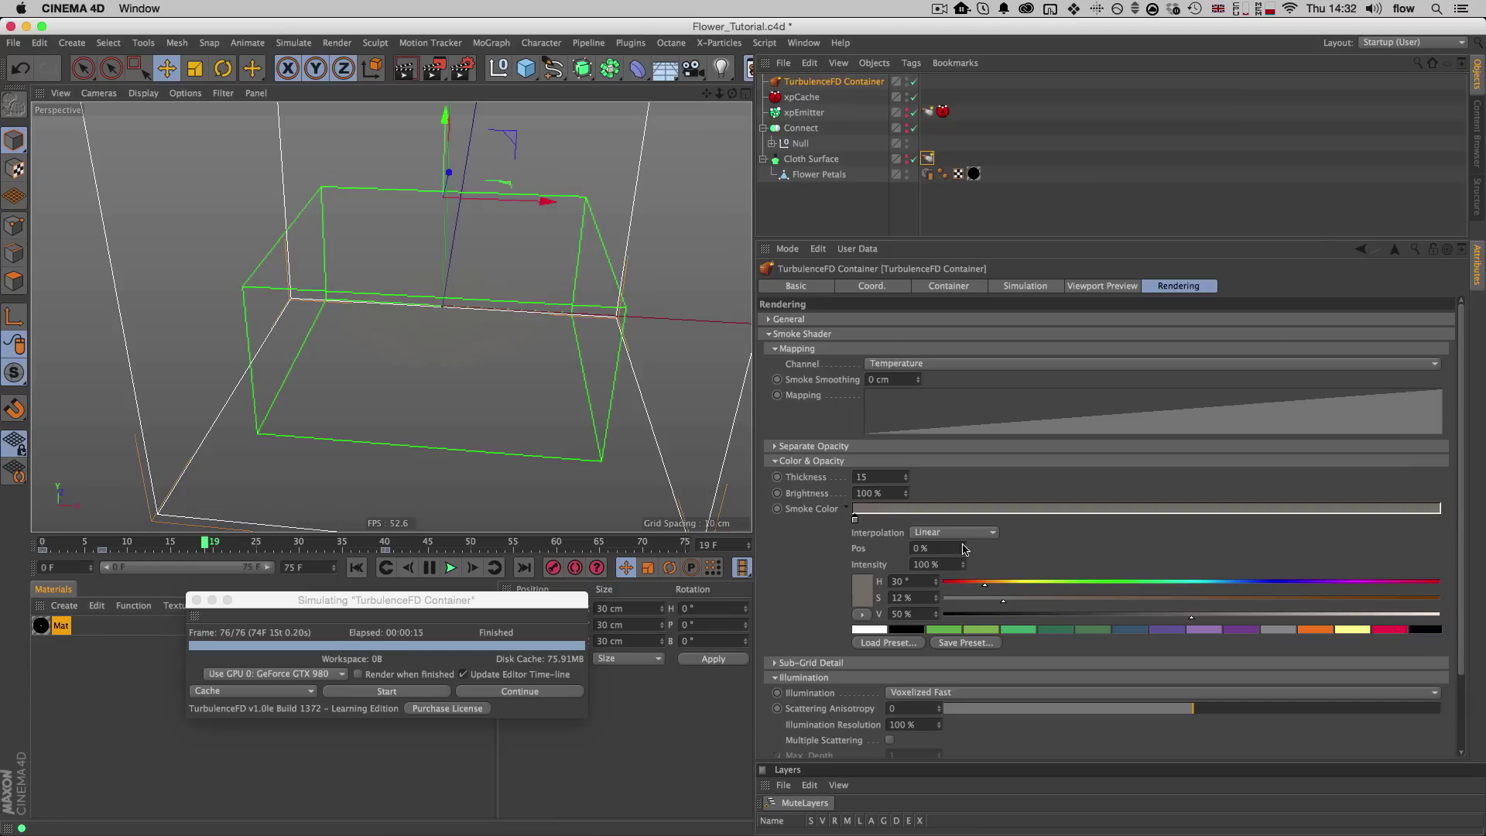
click(855, 518)
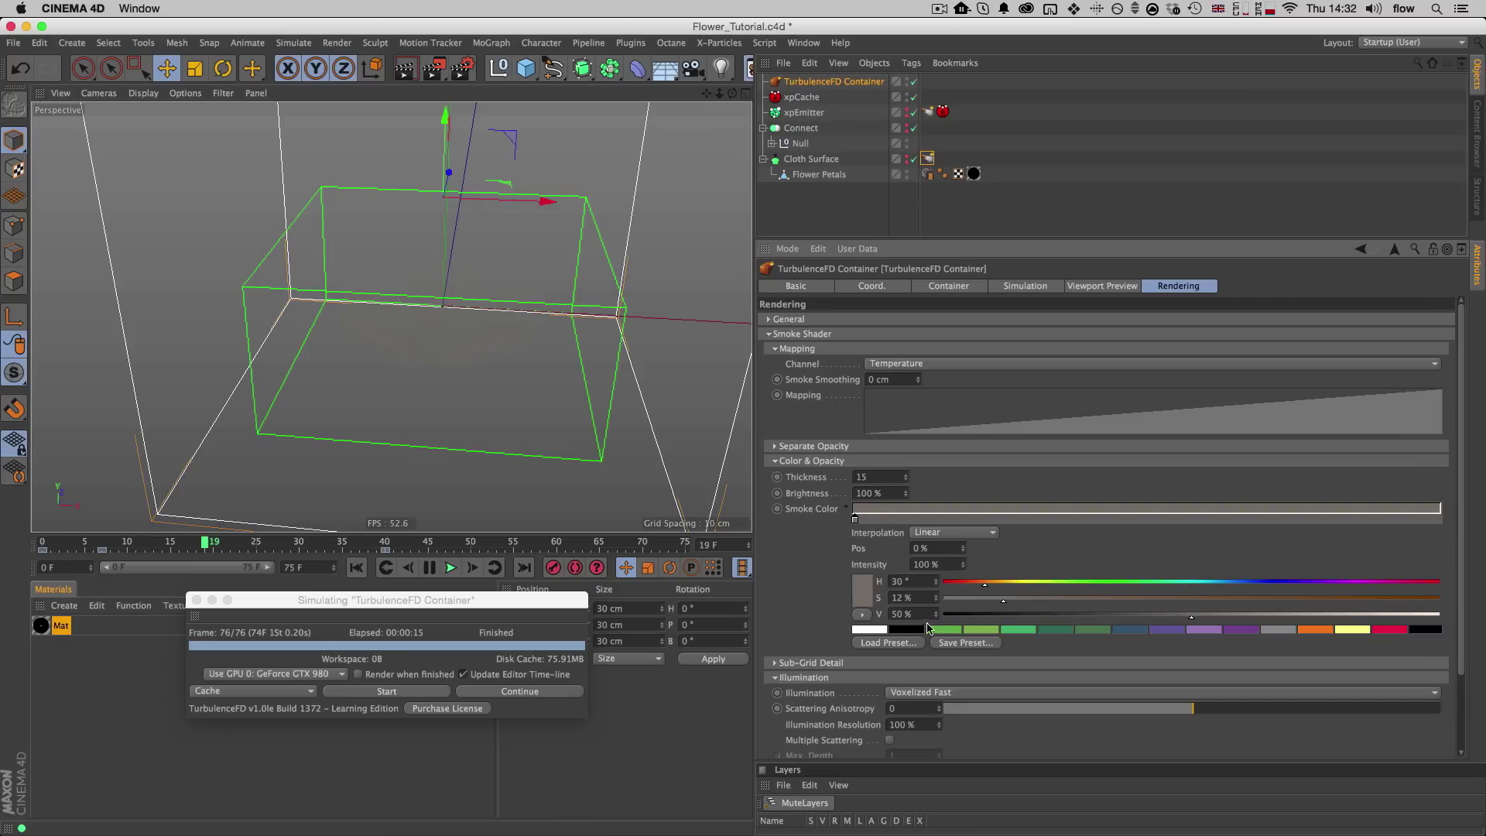
click(870, 630)
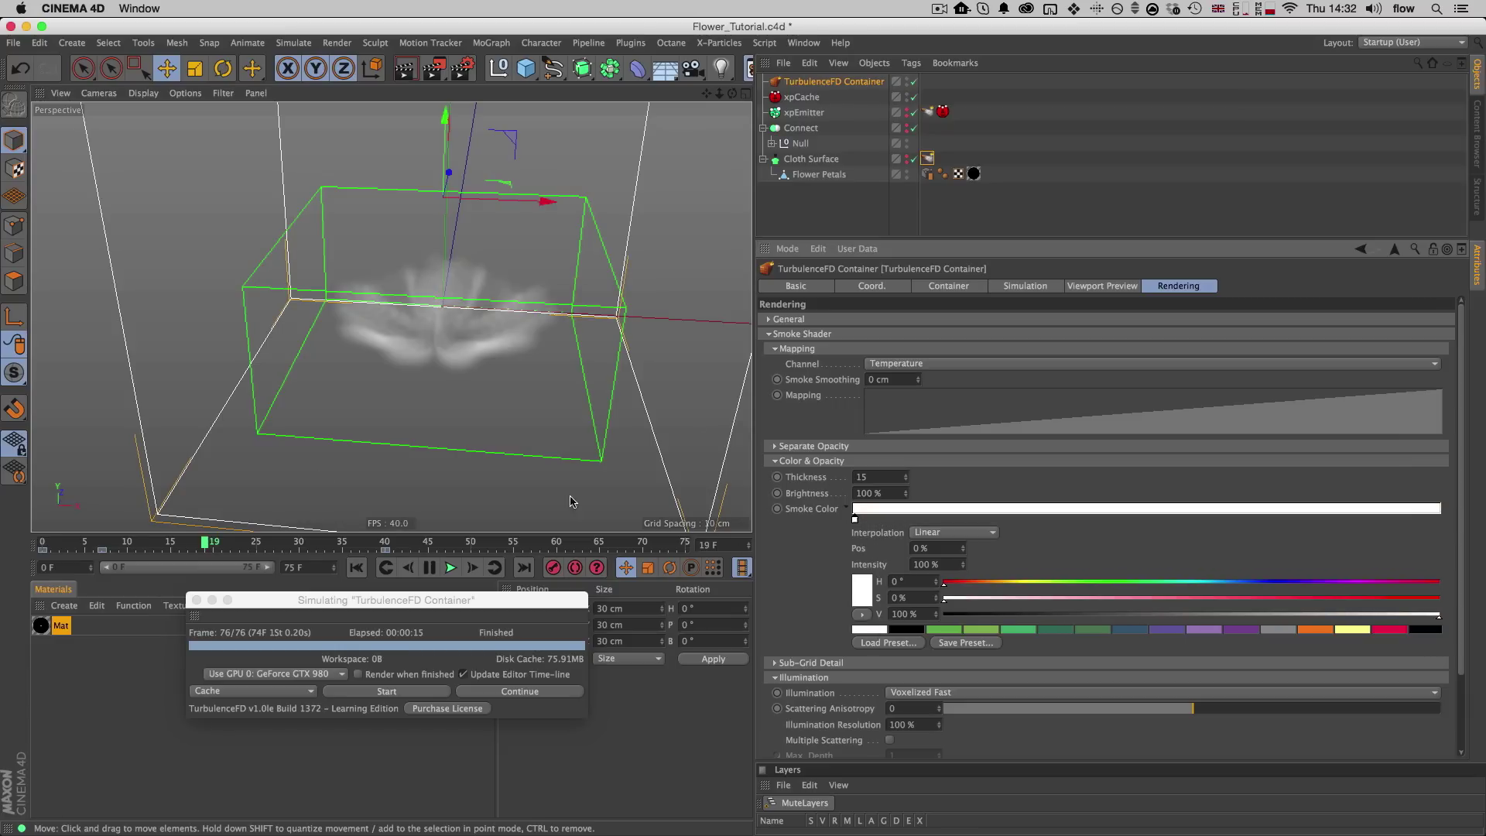
Step: Set the smoke shader's thickness to 50 while previewing the petals at frame 27
key(3)
drag(453, 392, 387, 348)
key(2)
drag(206, 541, 274, 552)
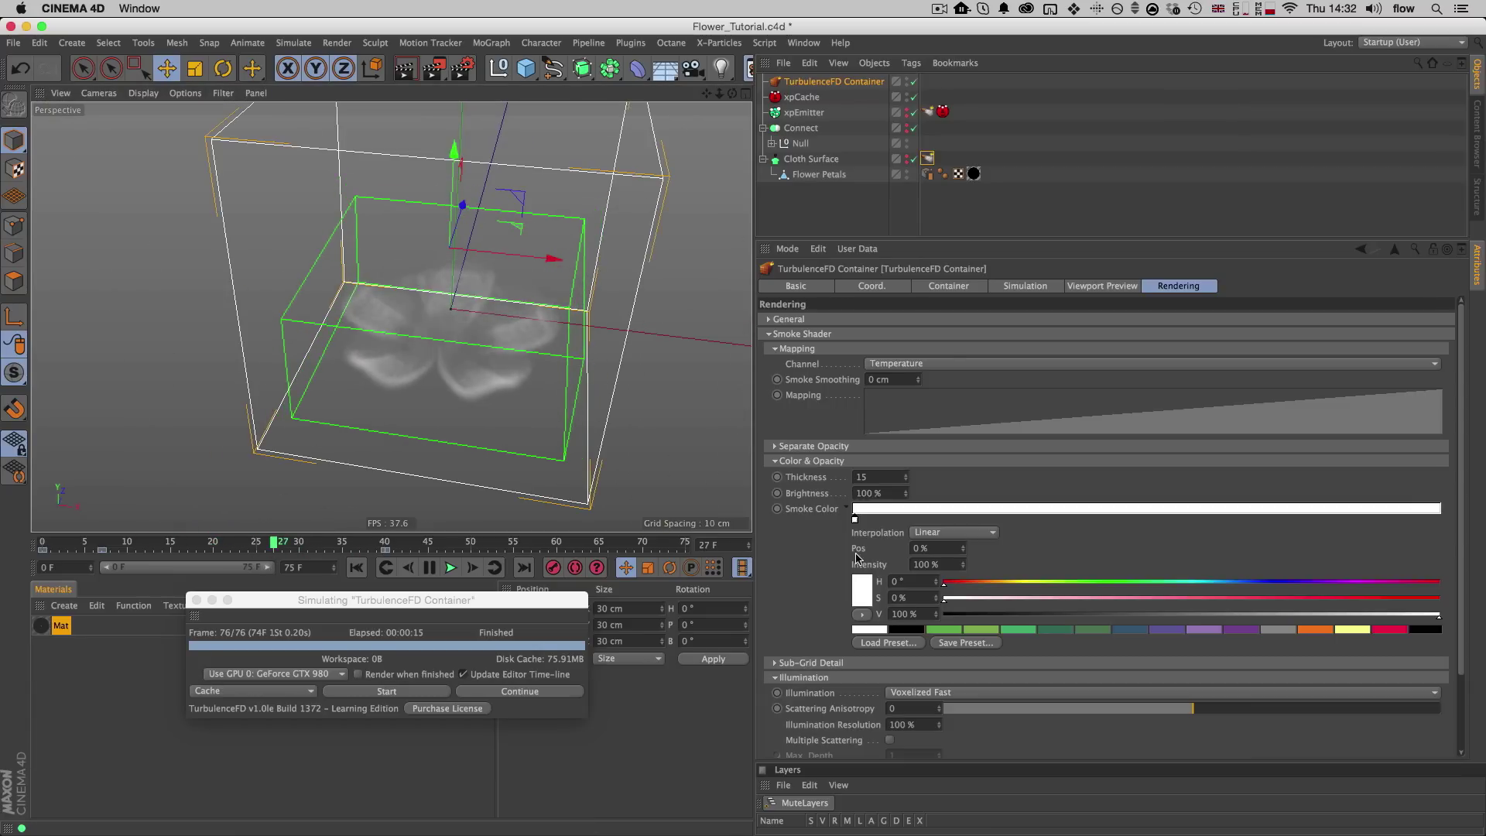
click(881, 475)
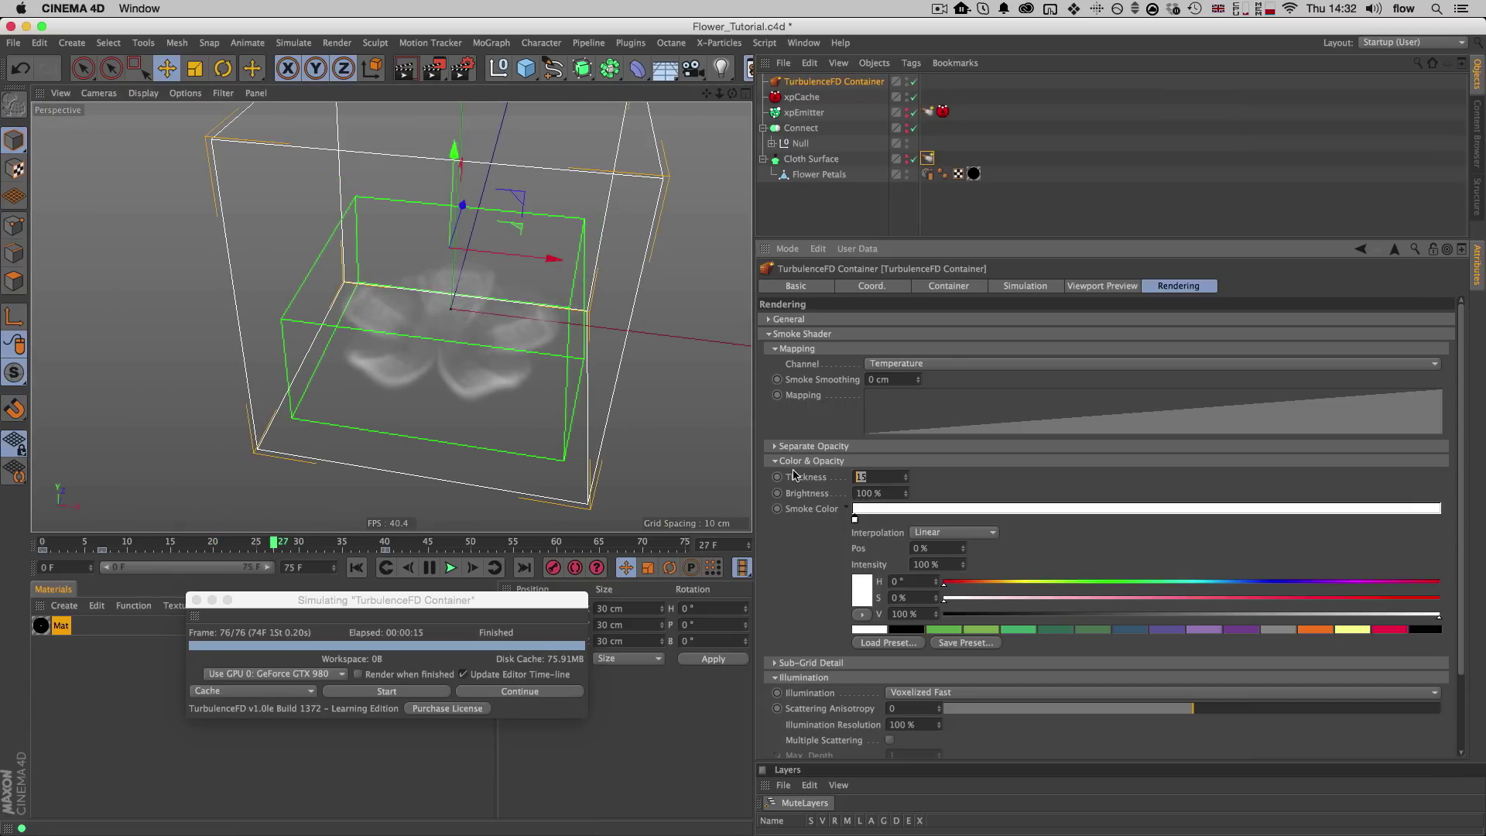
text(50)
key(Return)
Step: Scrub the timeline and examine the thickened smoke on the petals up close at different frames
drag(227, 543, 187, 547)
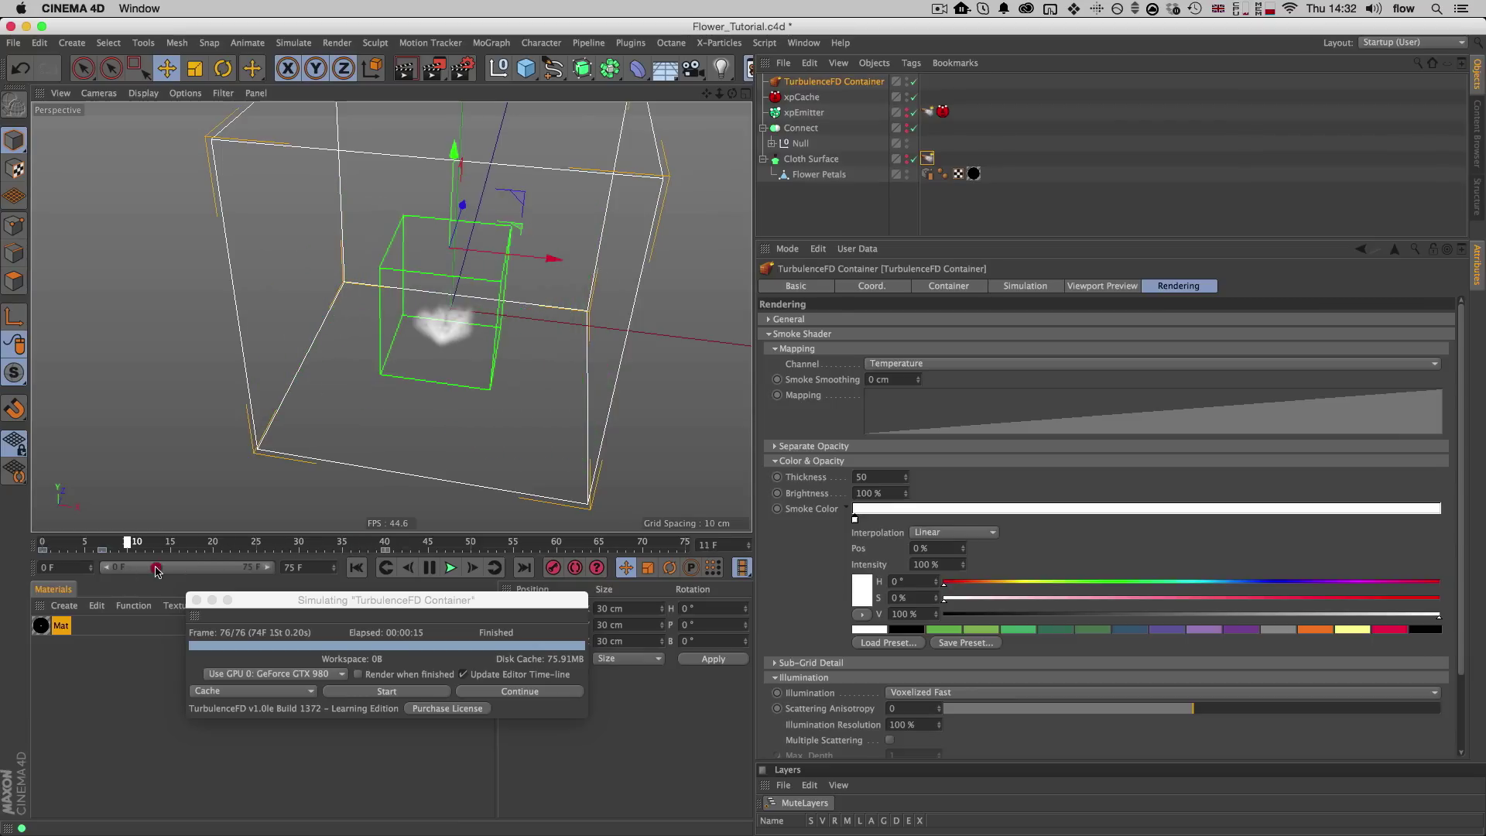
drag(258, 549, 300, 545)
drag(496, 308, 406, 285)
key(3)
key(1)
key(3)
key(1)
key(1)
key(3)
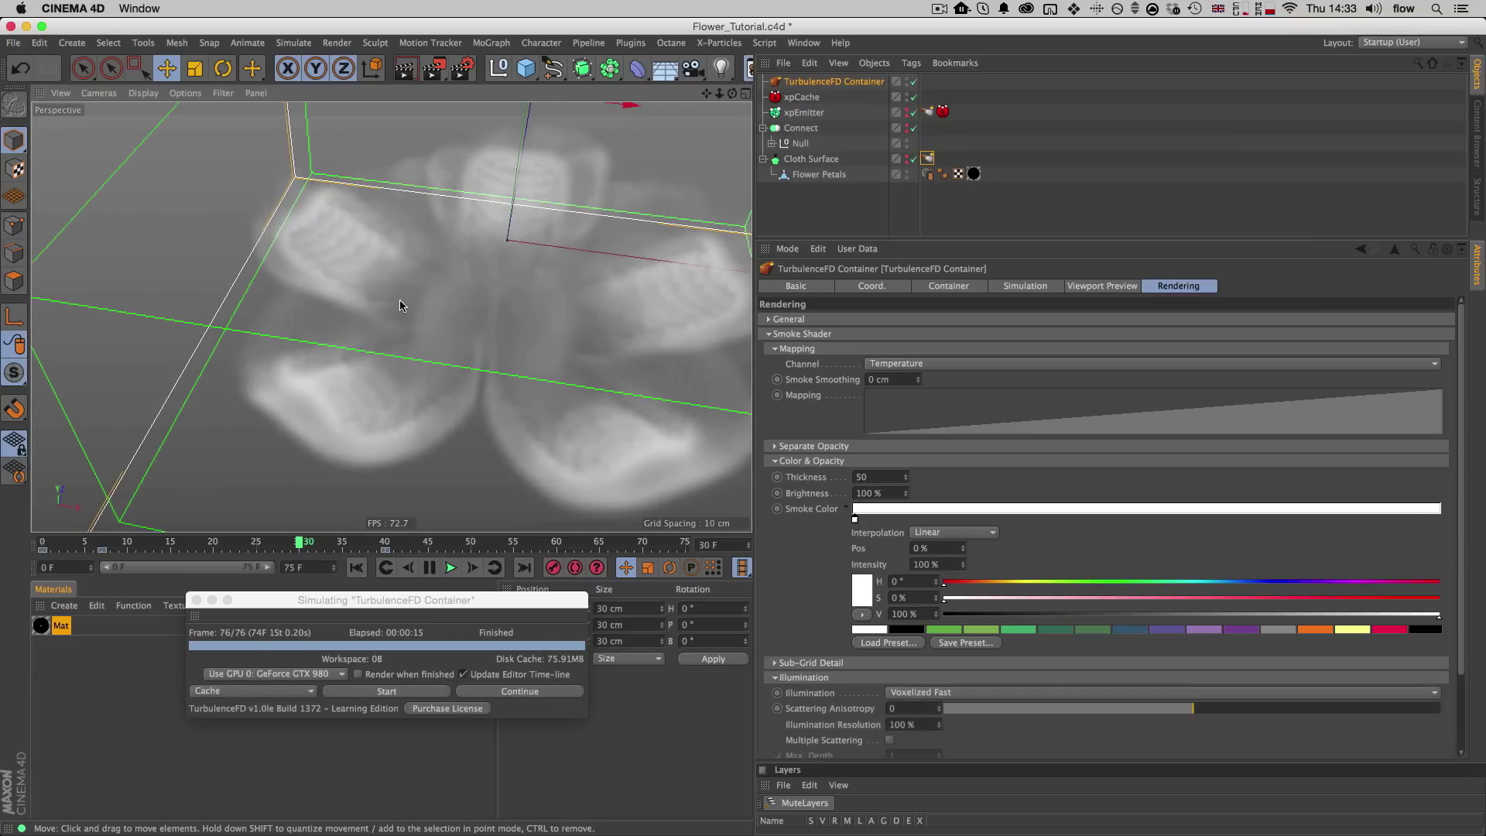
mouse_move(260, 549)
mouse_down()
mouse_move(178, 546)
mouse_move(362, 544)
mouse_move(131, 545)
mouse_move(274, 545)
mouse_up()
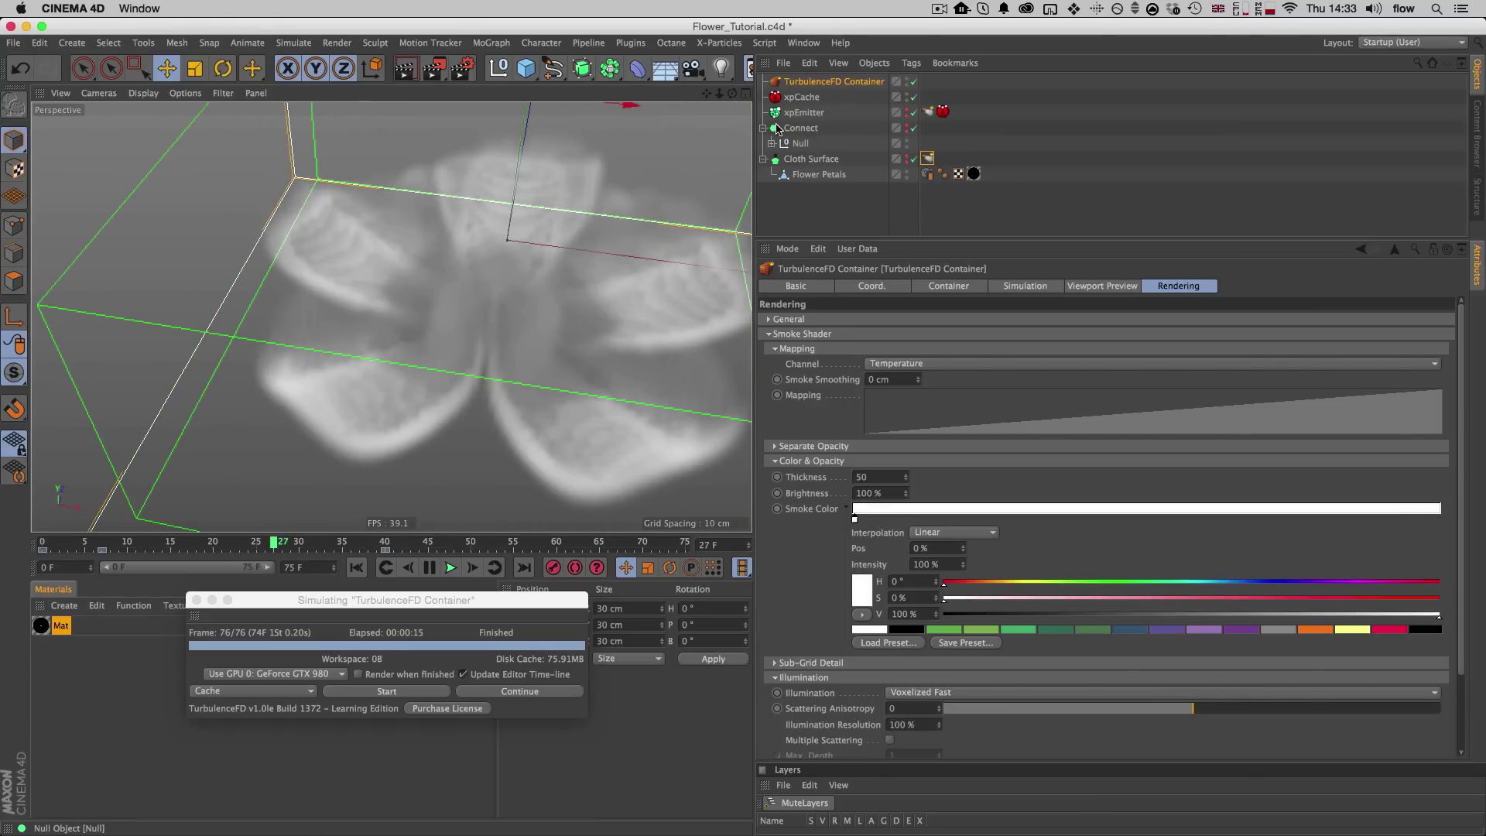
Step: Check the fluid container's resolution and cache settings and the available simulation modes
click(958, 287)
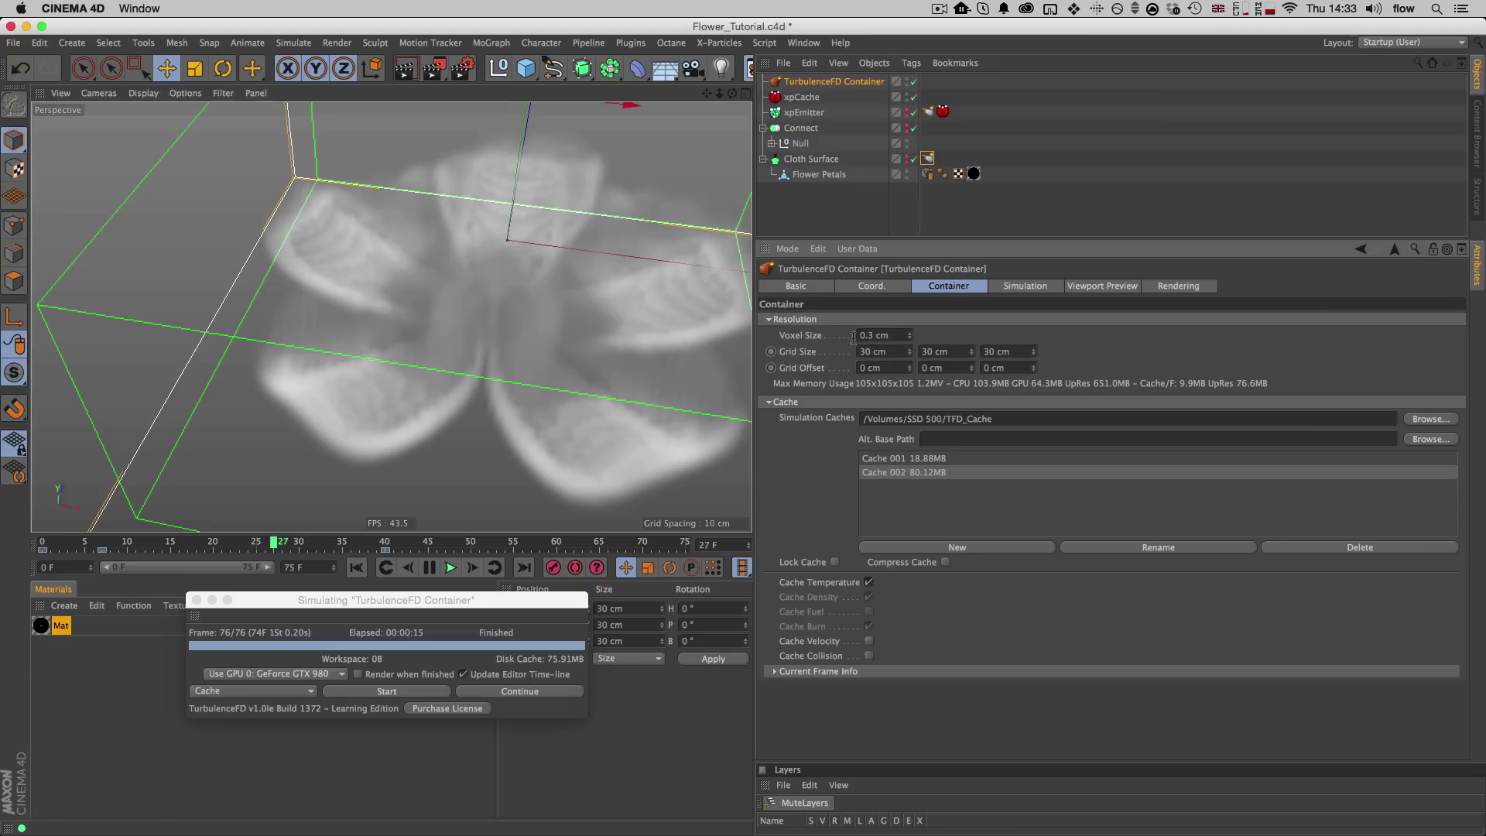
key(2)
drag(568, 339, 491, 325)
key(1)
mouse_move(490, 325)
mouse_down()
mouse_move(391, 315)
mouse_move(475, 328)
mouse_move(467, 342)
mouse_move(493, 328)
mouse_up()
key(3)
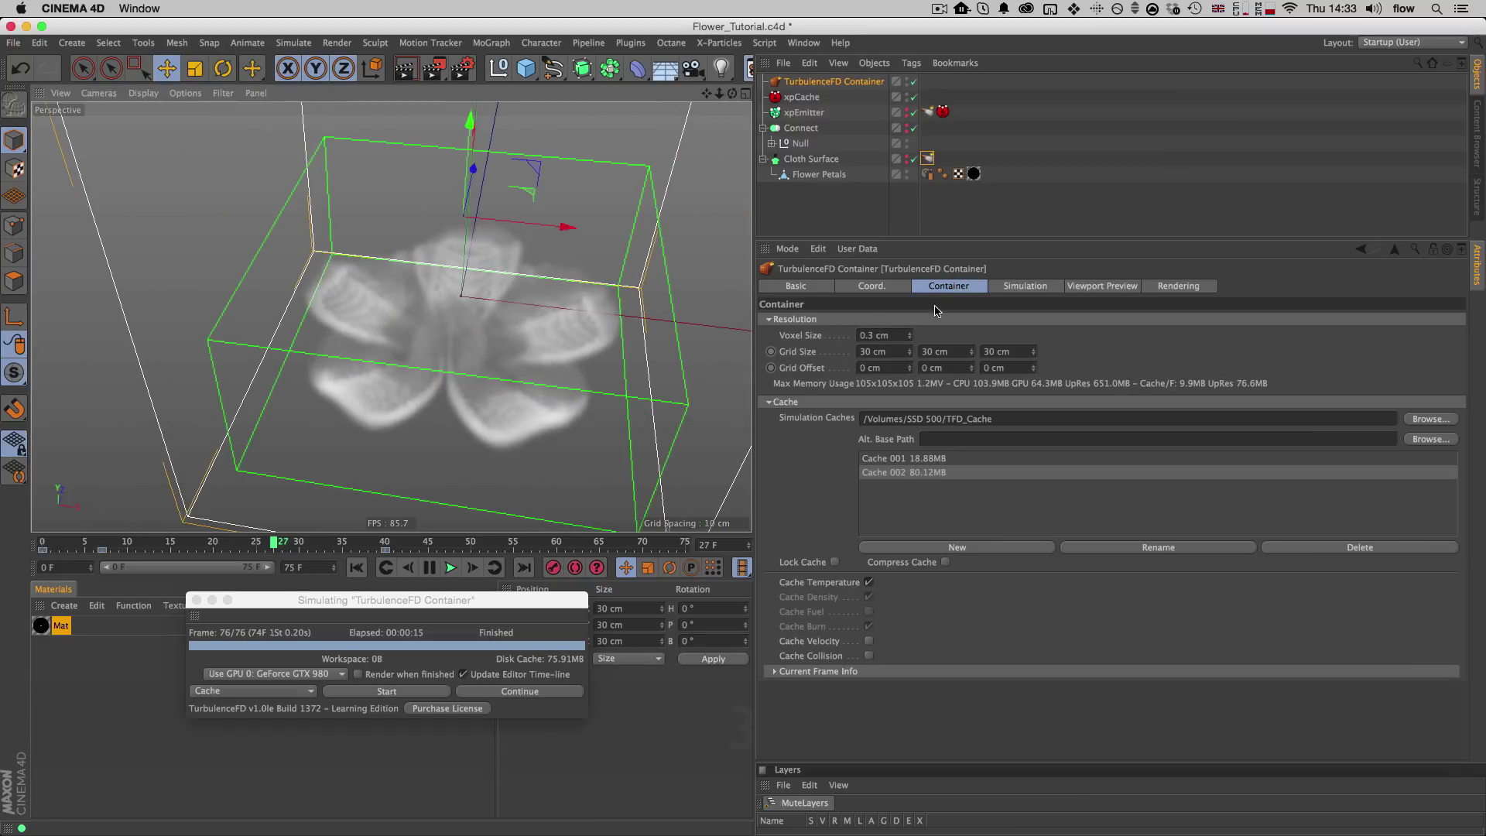
click(263, 690)
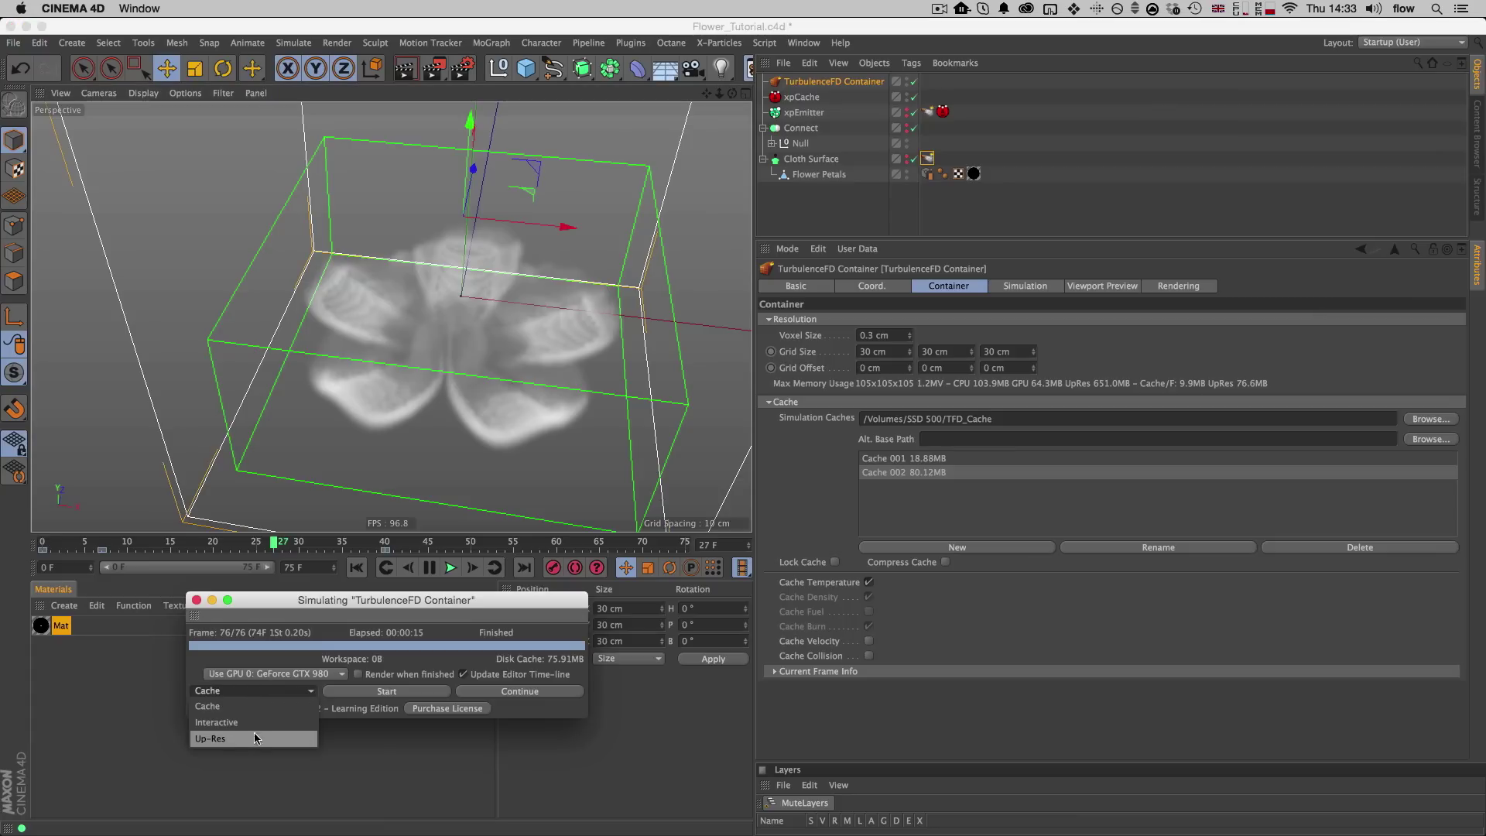
click(428, 592)
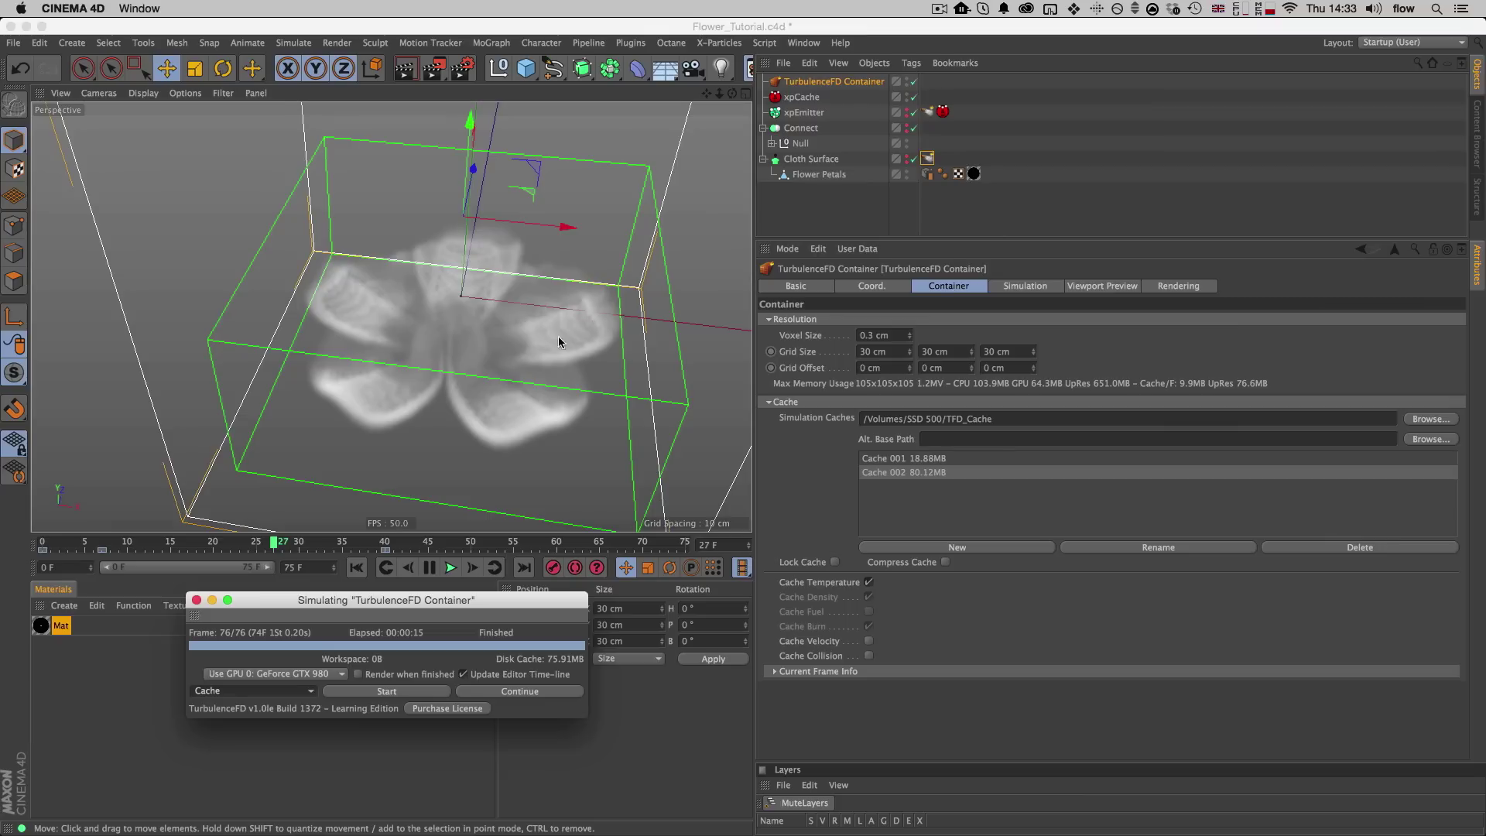
Step: Set the fluid simulation's turbulence intensity to 10 cm
click(1025, 286)
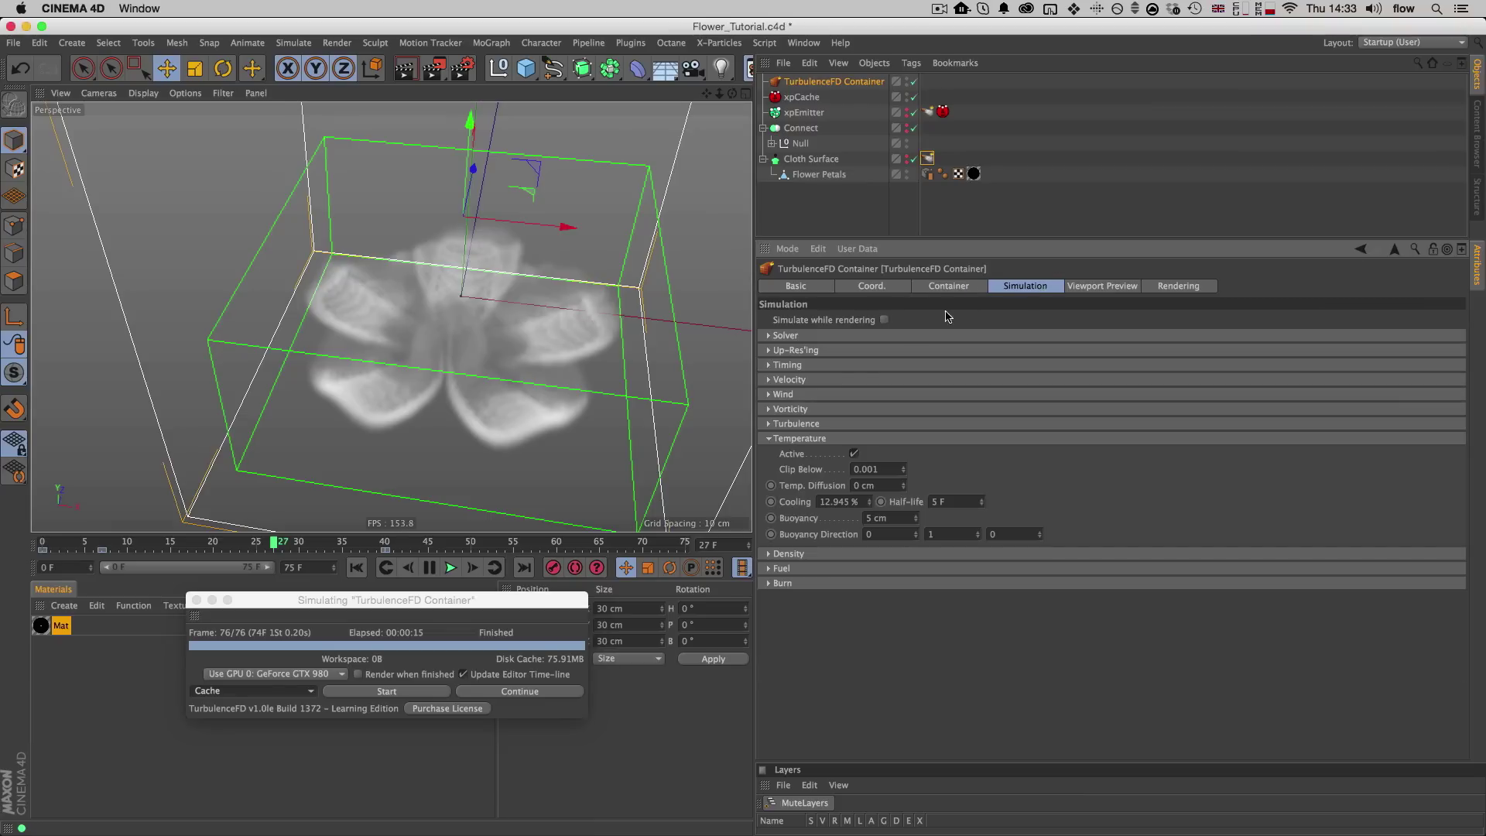
click(791, 423)
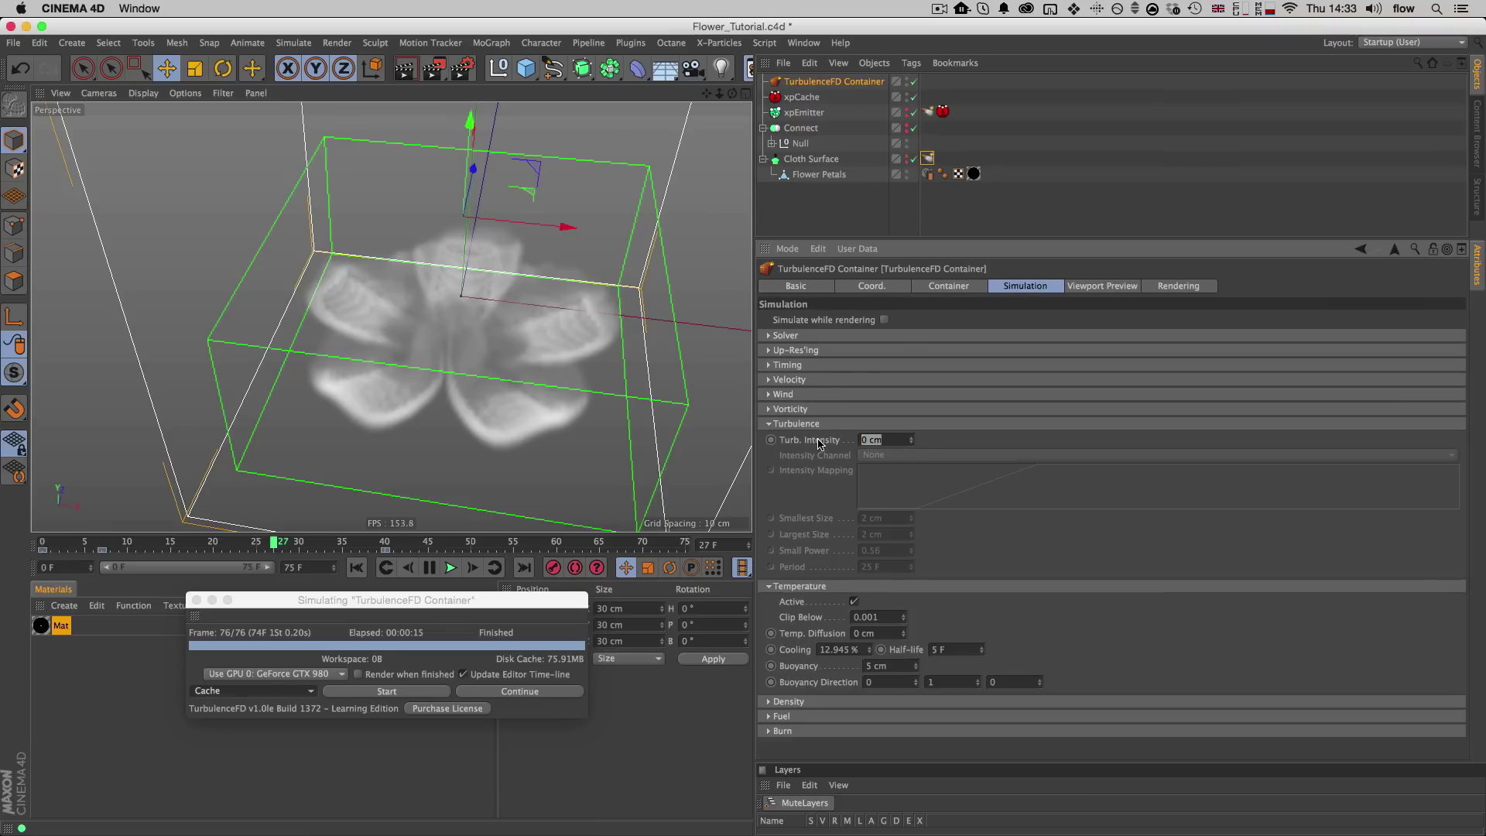
text(10)
key(Return)
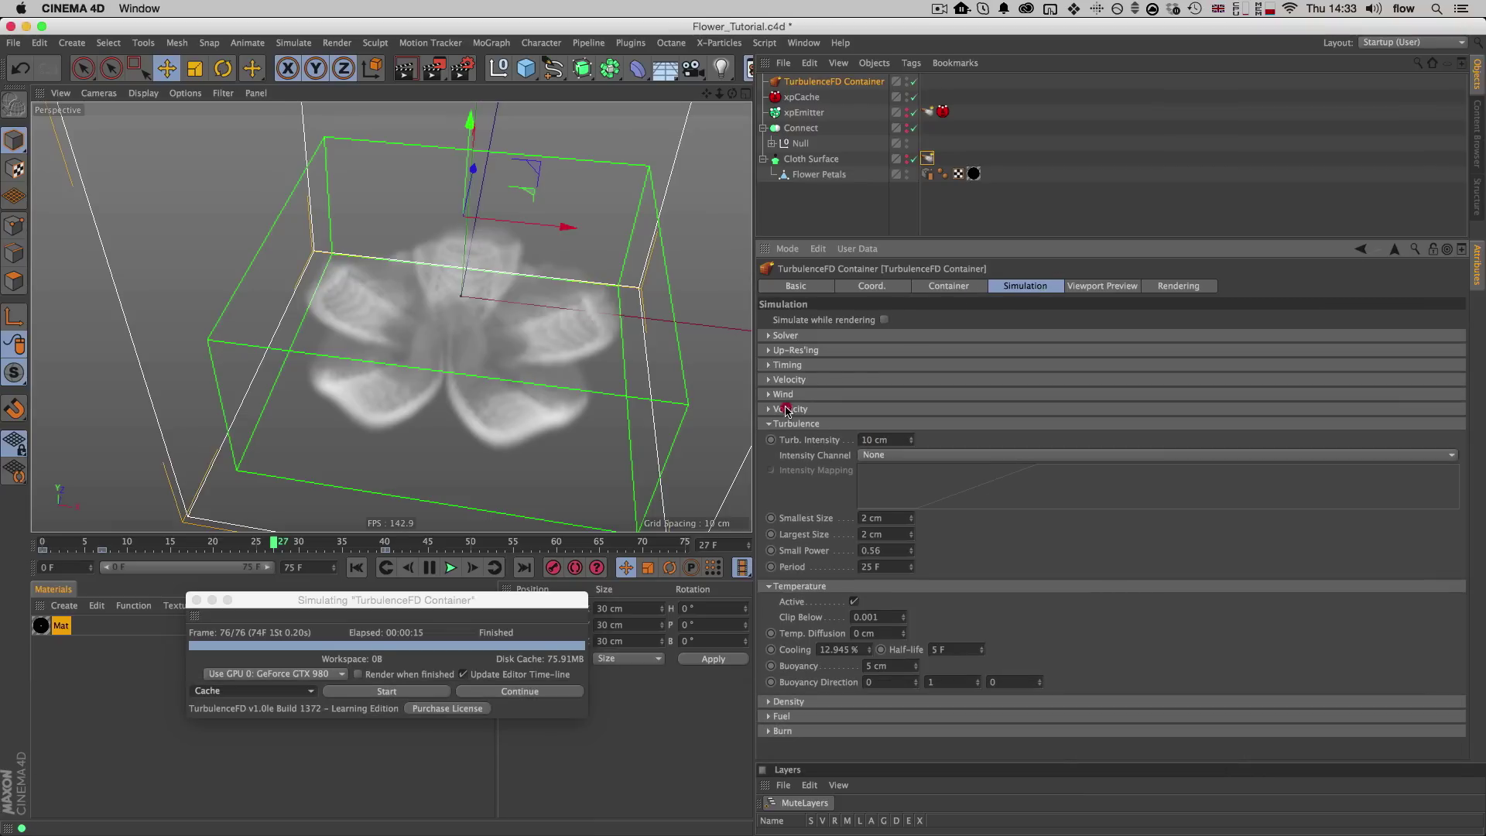
Step: Set the fluid simulation's vorticity to 5
click(785, 409)
drag(874, 425, 843, 424)
text(5)
click(952, 427)
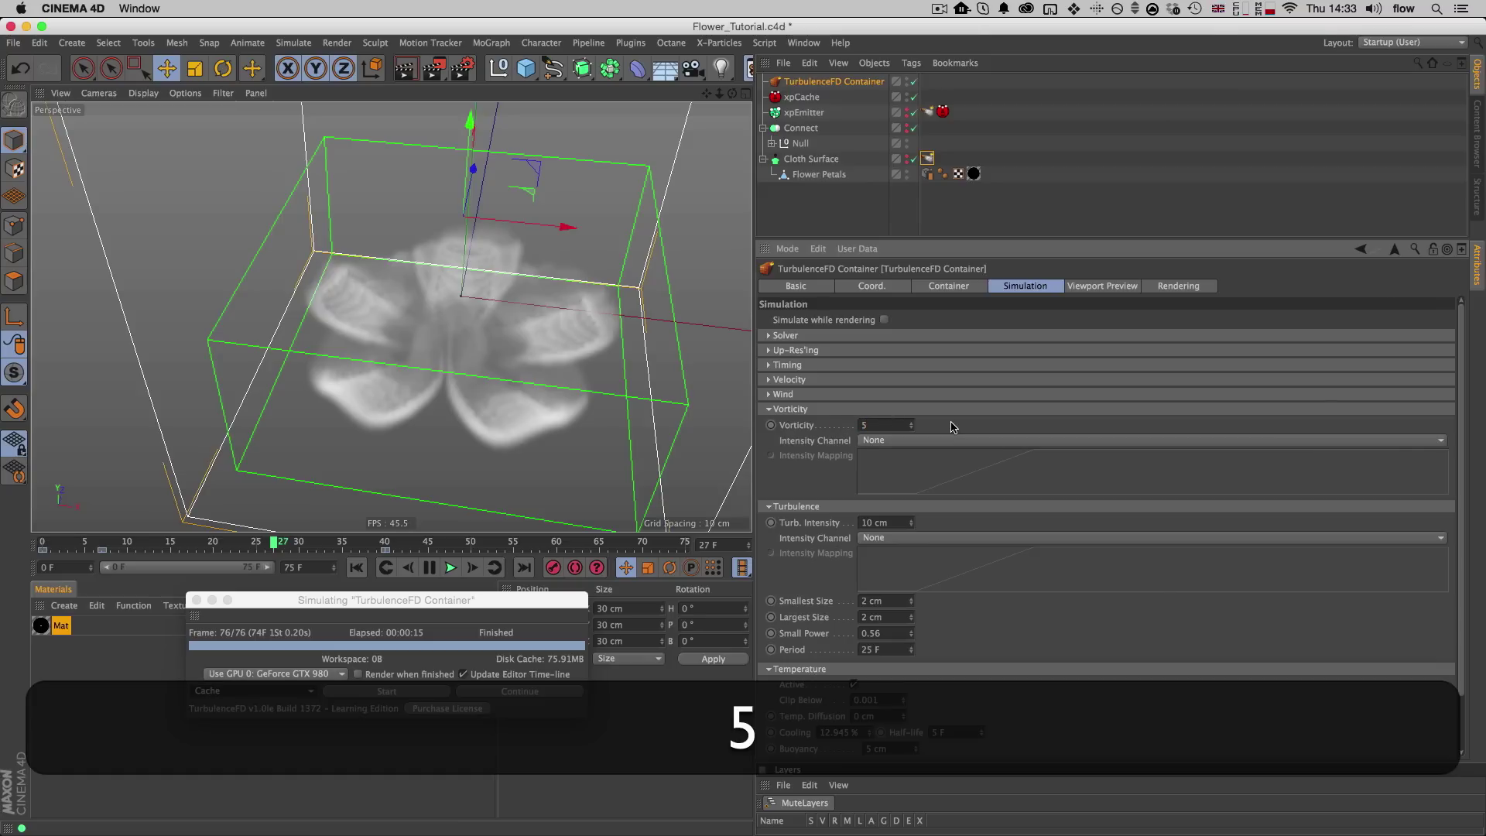
click(797, 409)
click(797, 423)
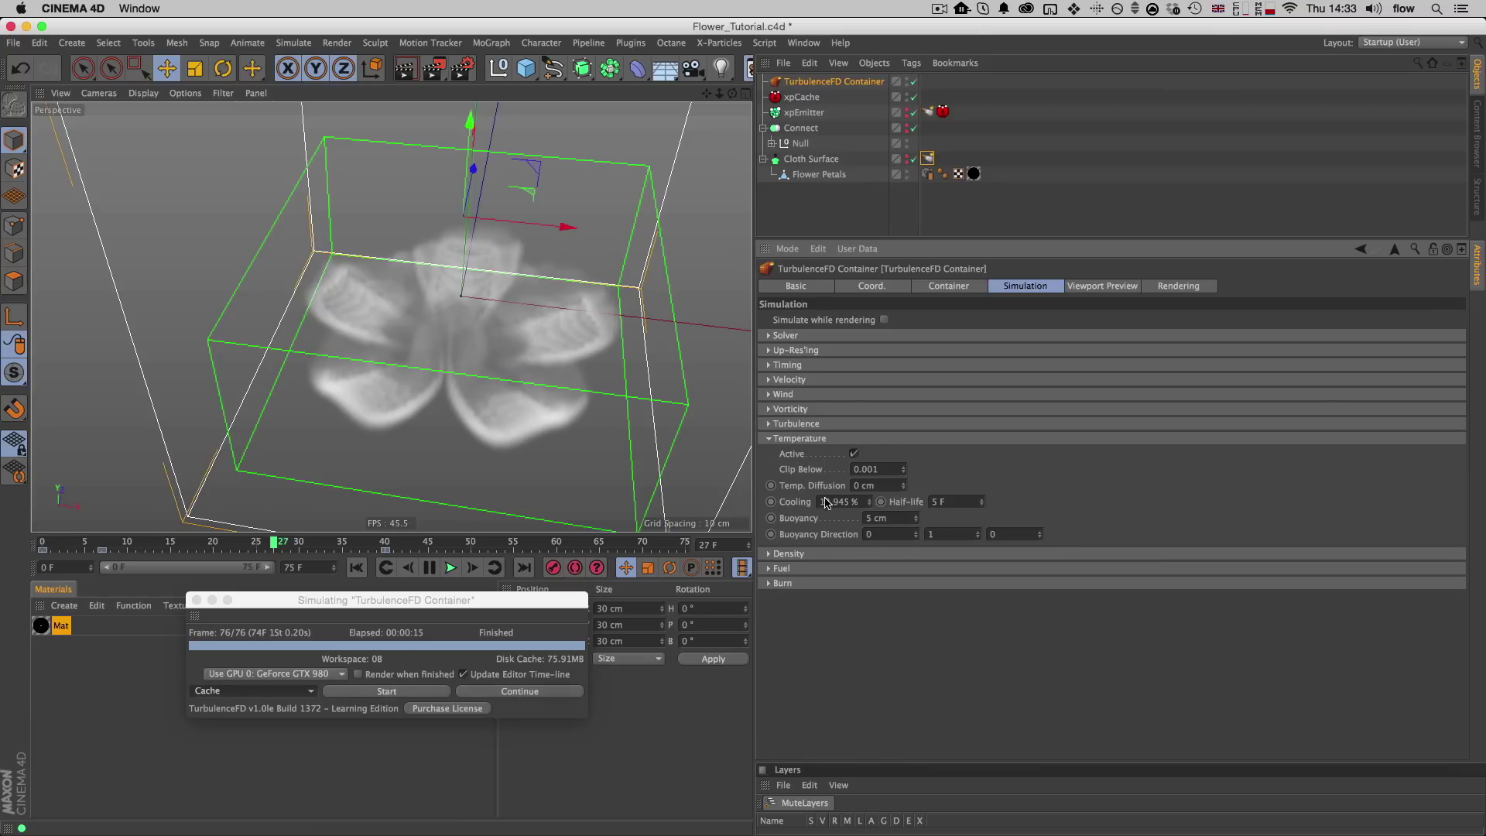
Step: Simulate the fluid cache again and hide the container's bounding boxes in the viewport preview
click(1090, 286)
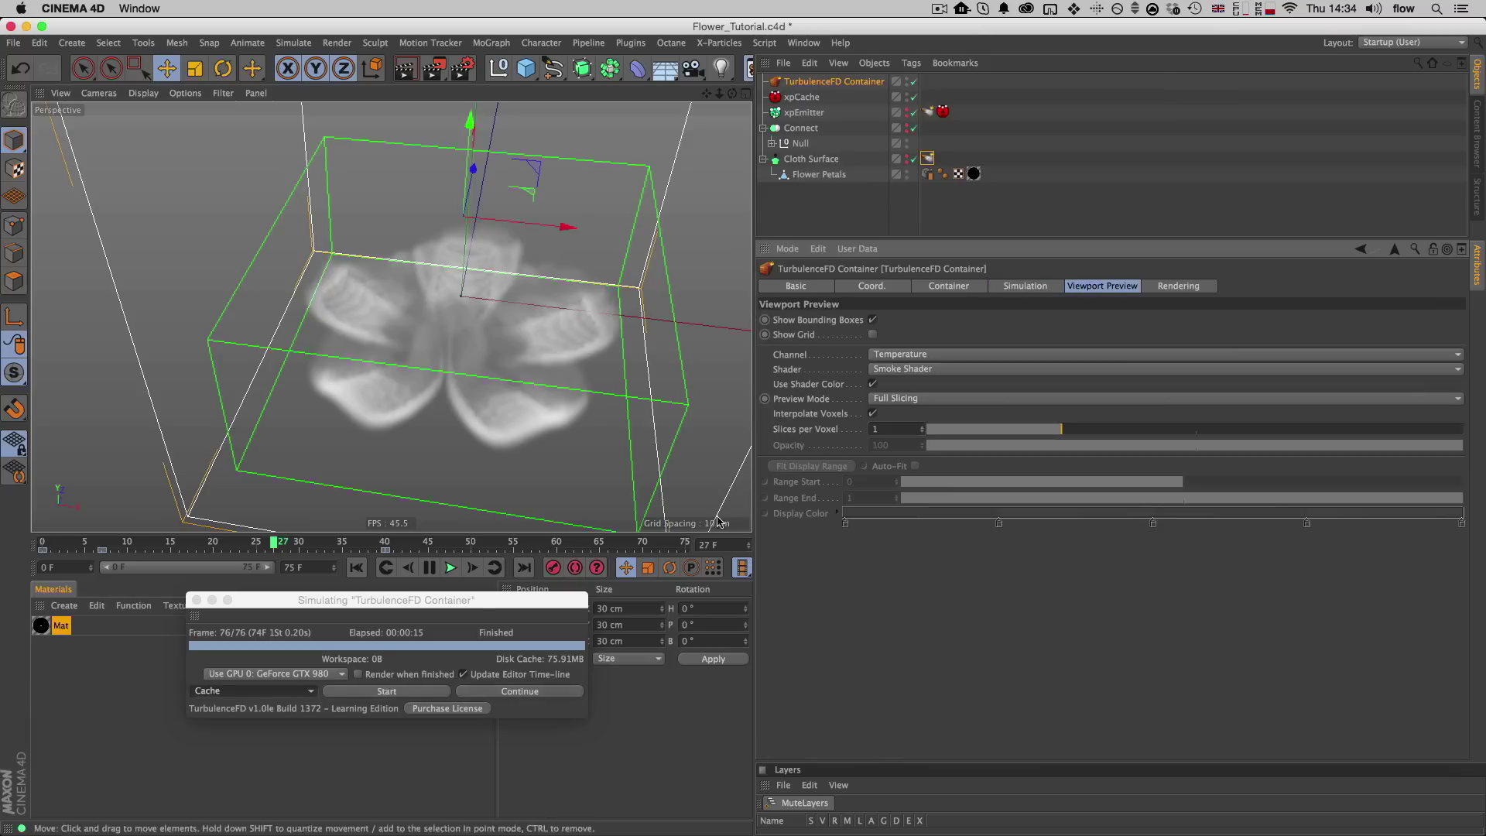
click(385, 691)
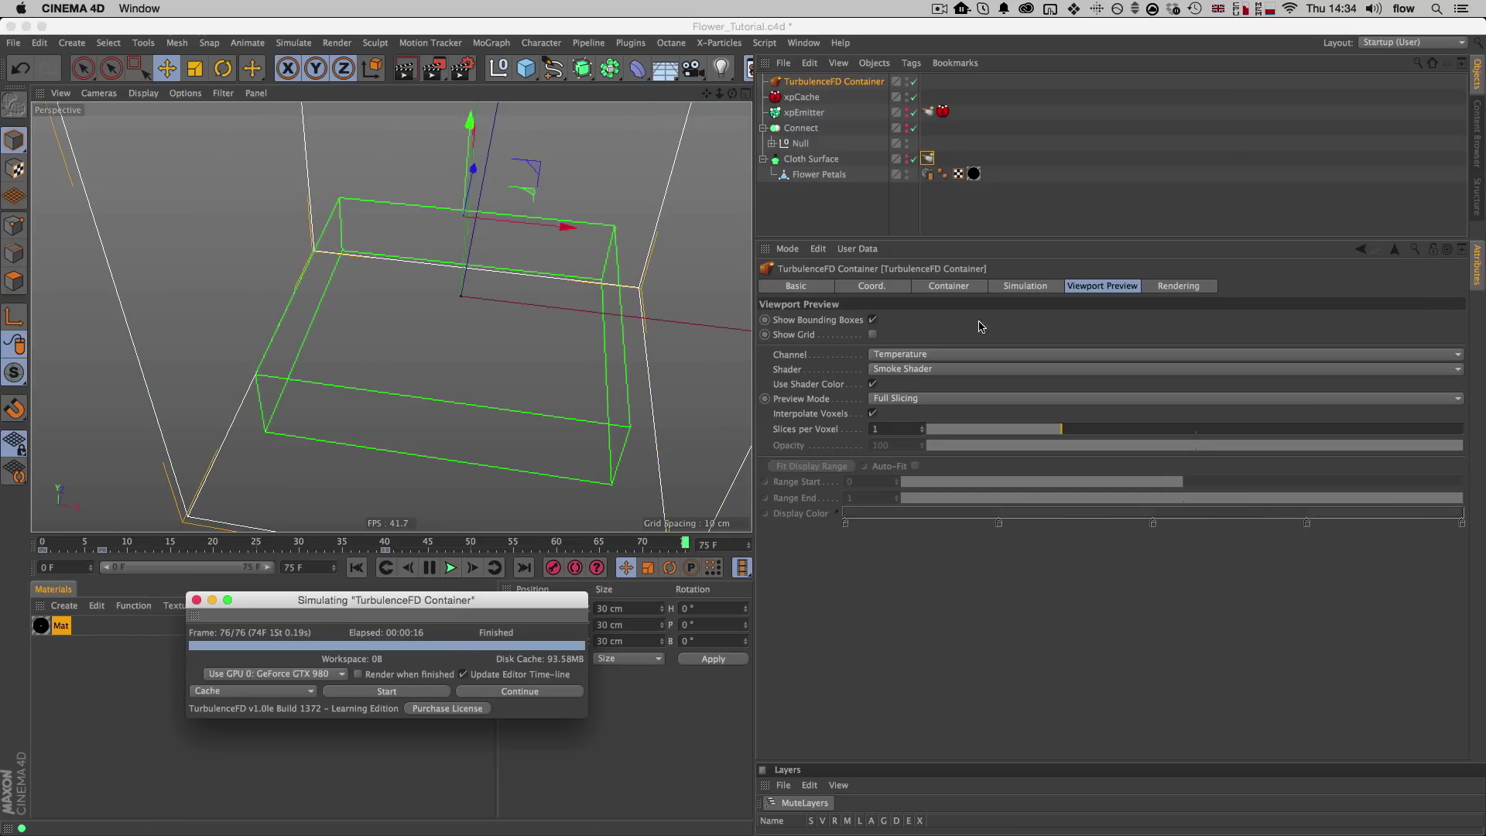
click(872, 320)
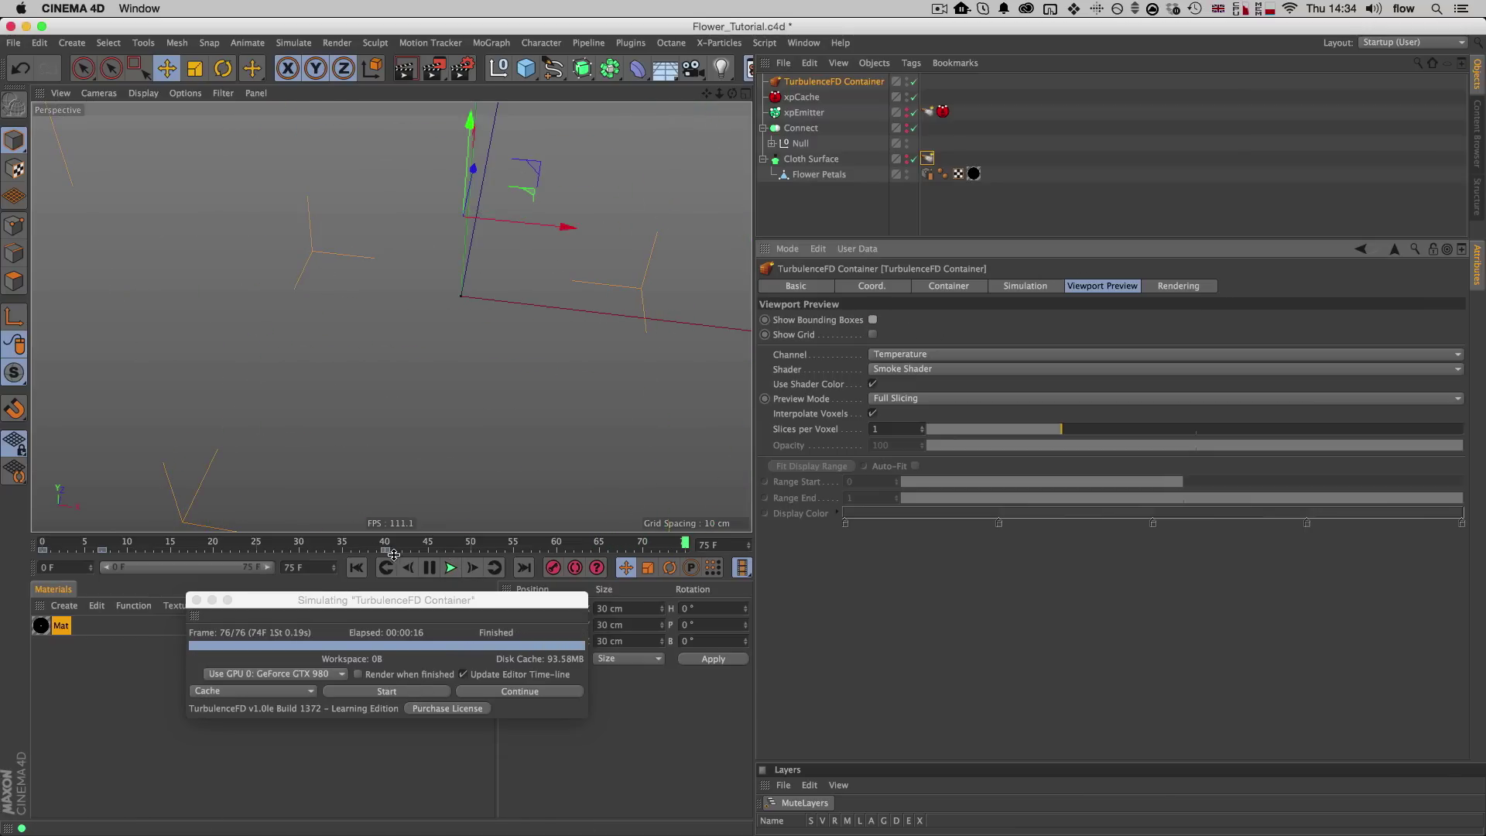
Step: Play the cached simulation repeatedly from the start and examine how the smoke petals open and dissolve
key(shift+f)
click(450, 569)
key(3)
drag(481, 352, 443, 344)
key(2)
key(3)
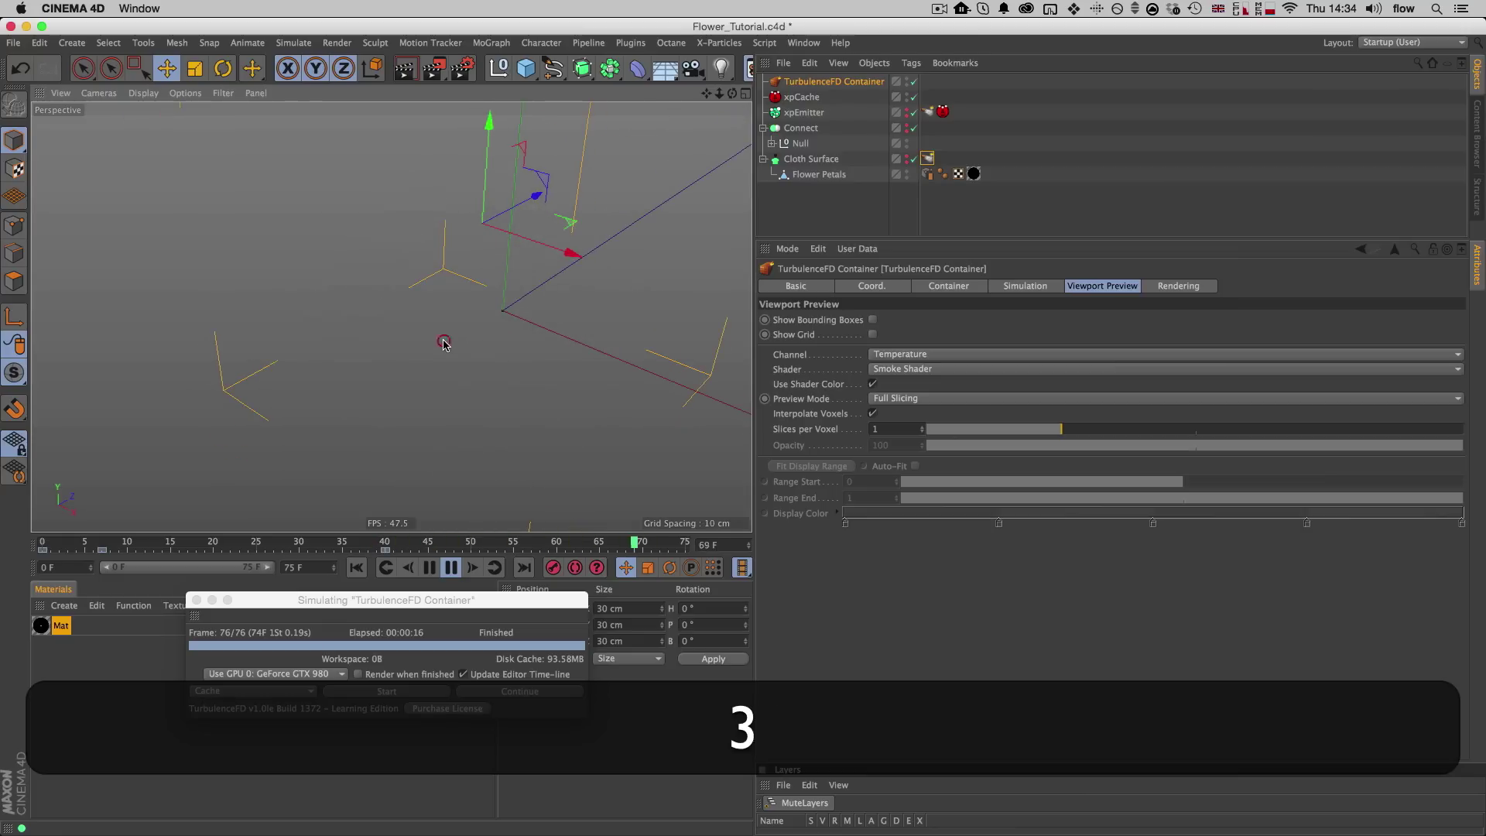
key(shift+f)
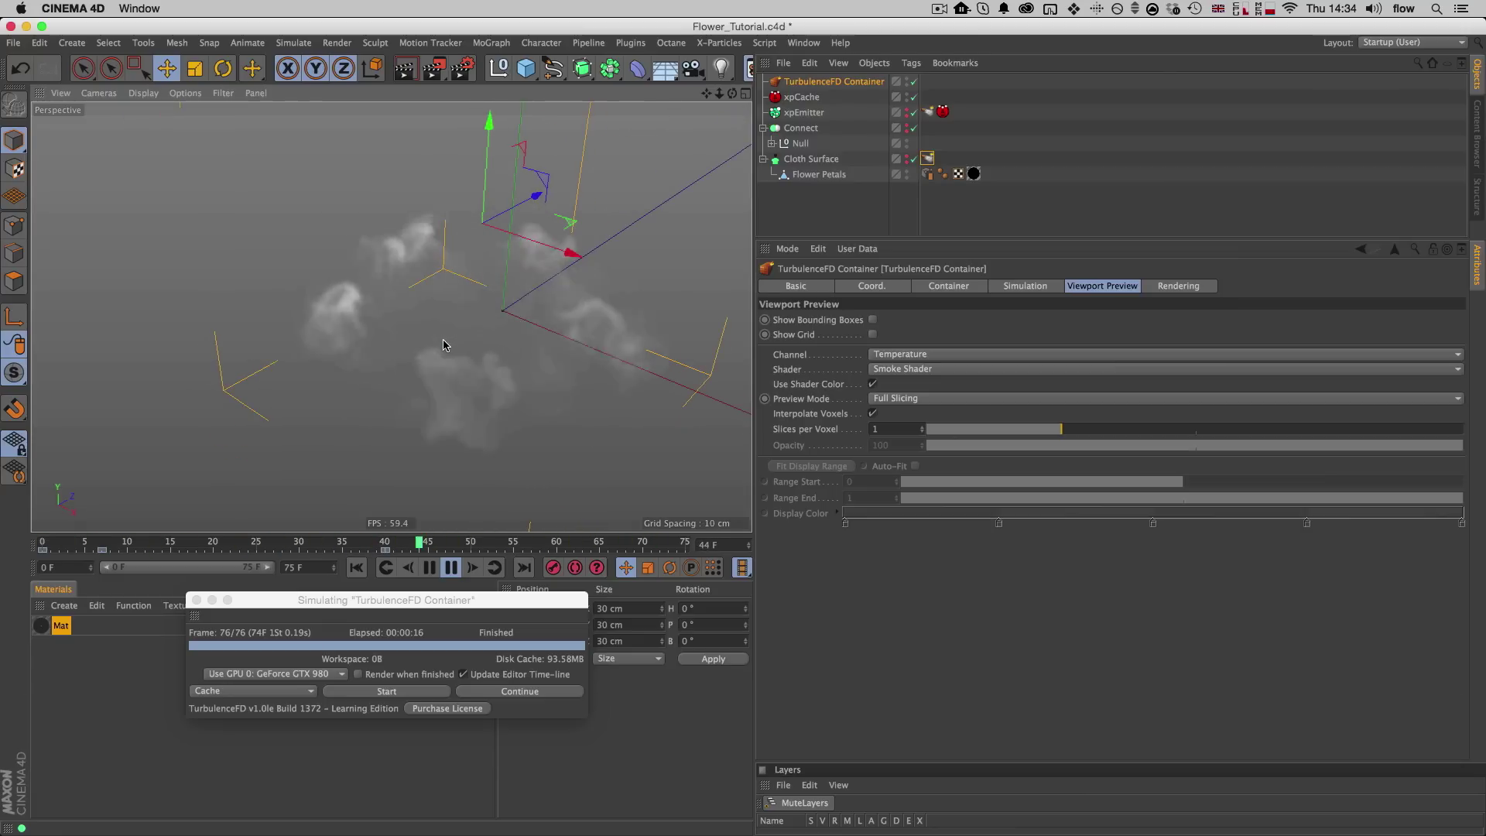
key(shift+f)
key(3)
drag(444, 345, 481, 345)
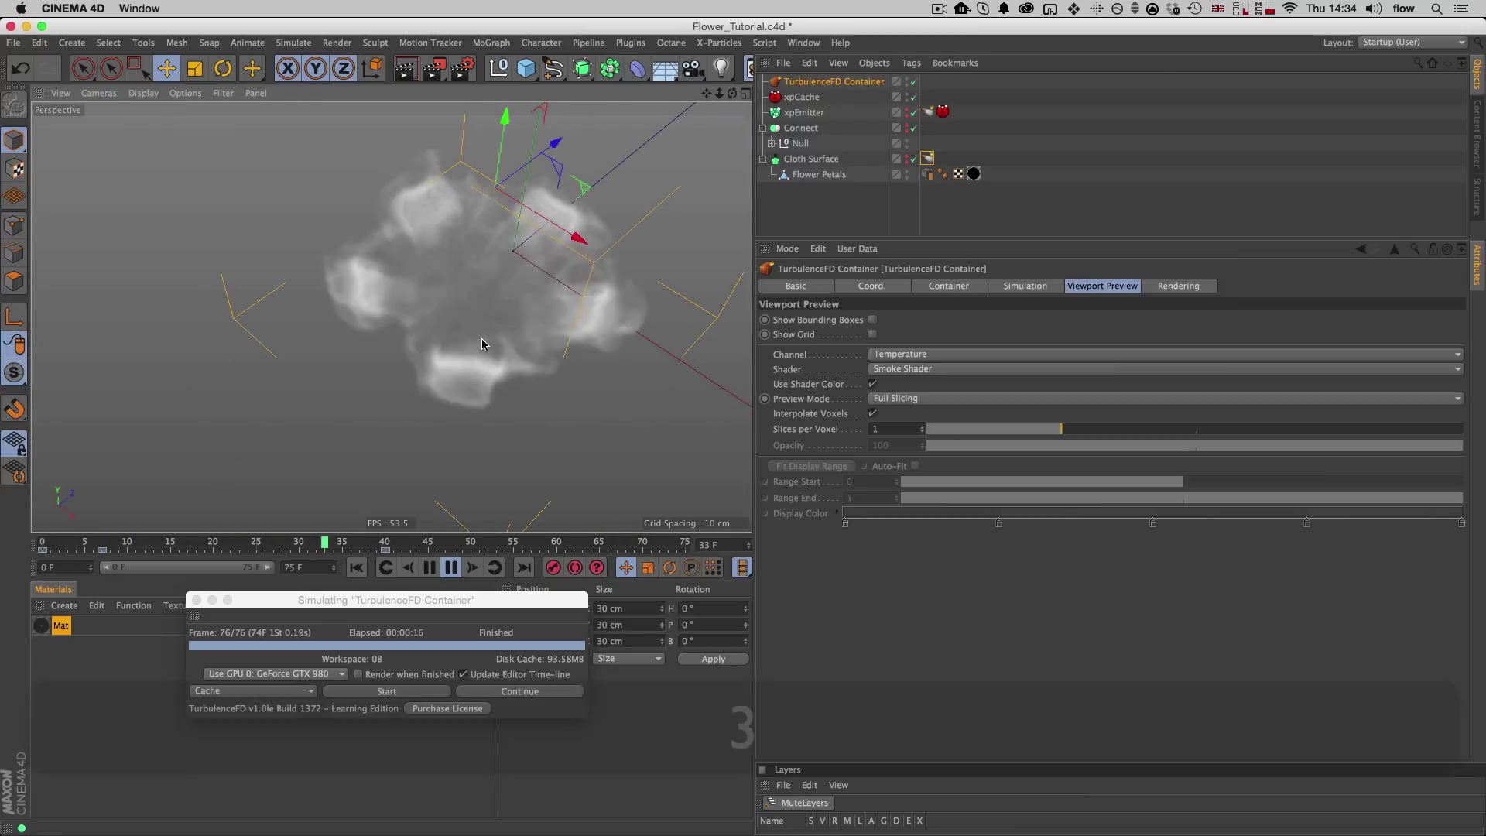
key(shift+f)
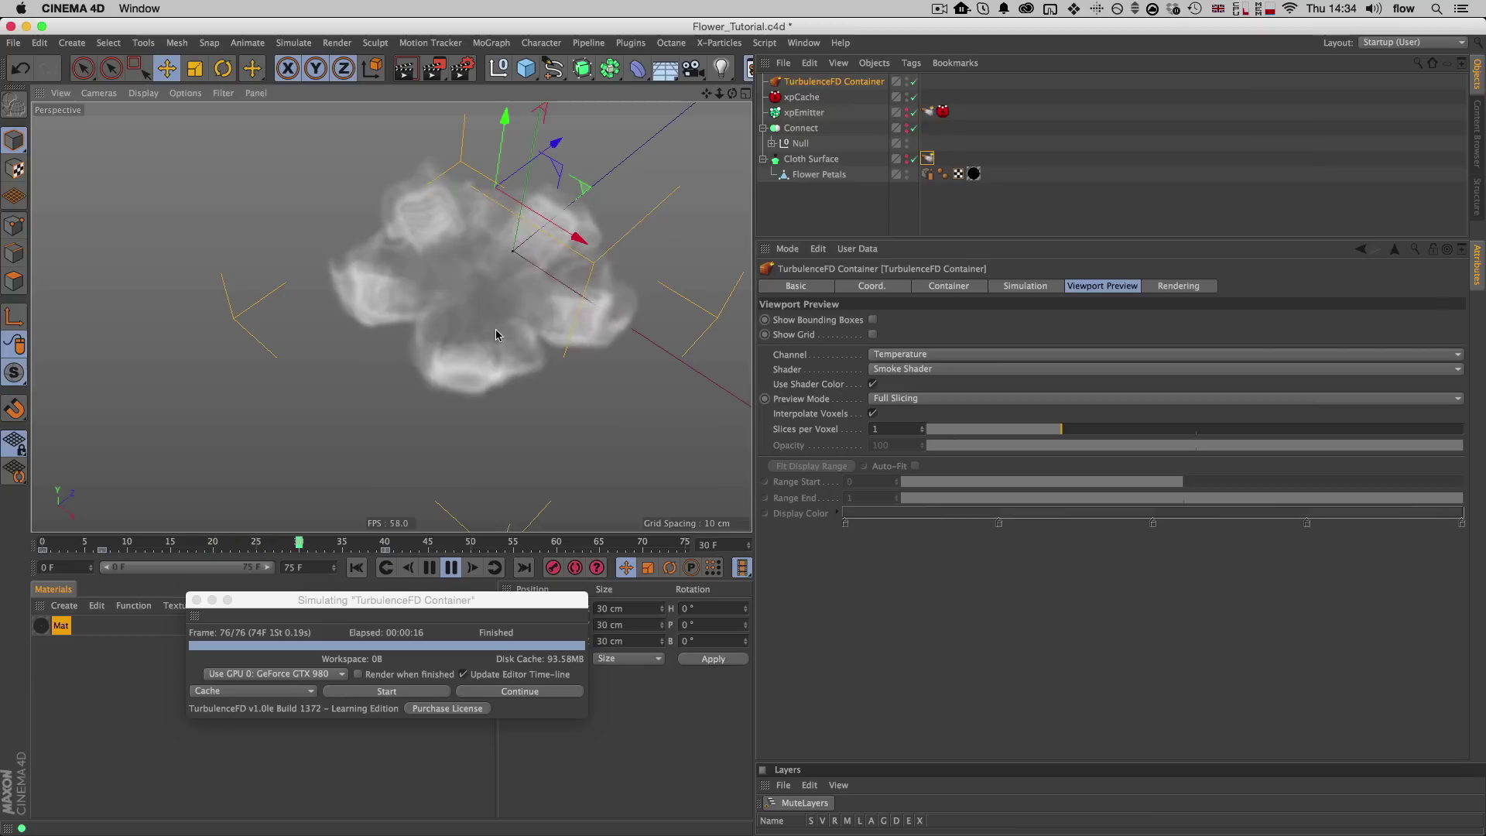
key(shift+f)
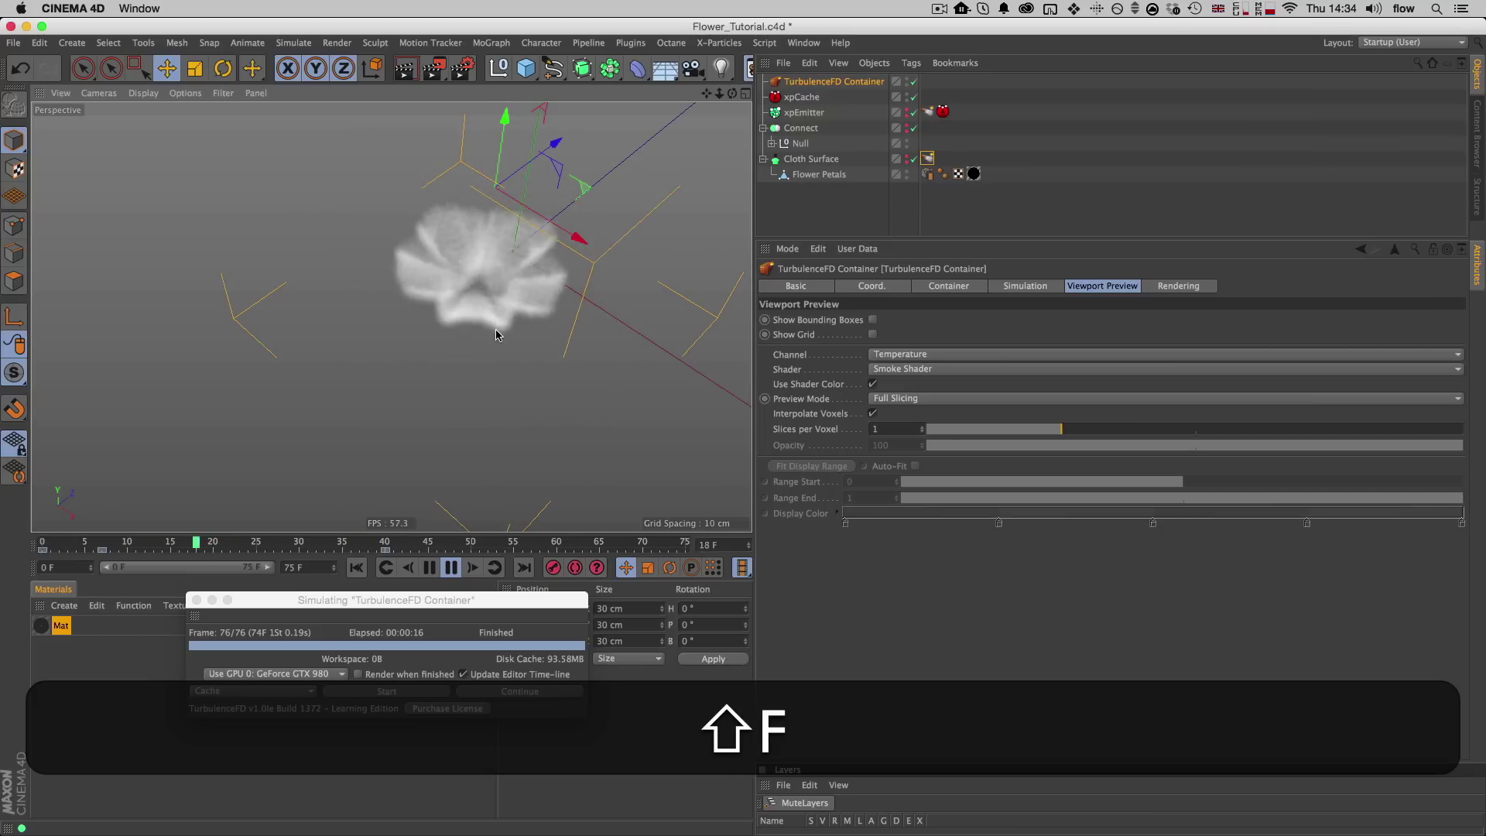
key(shift+f)
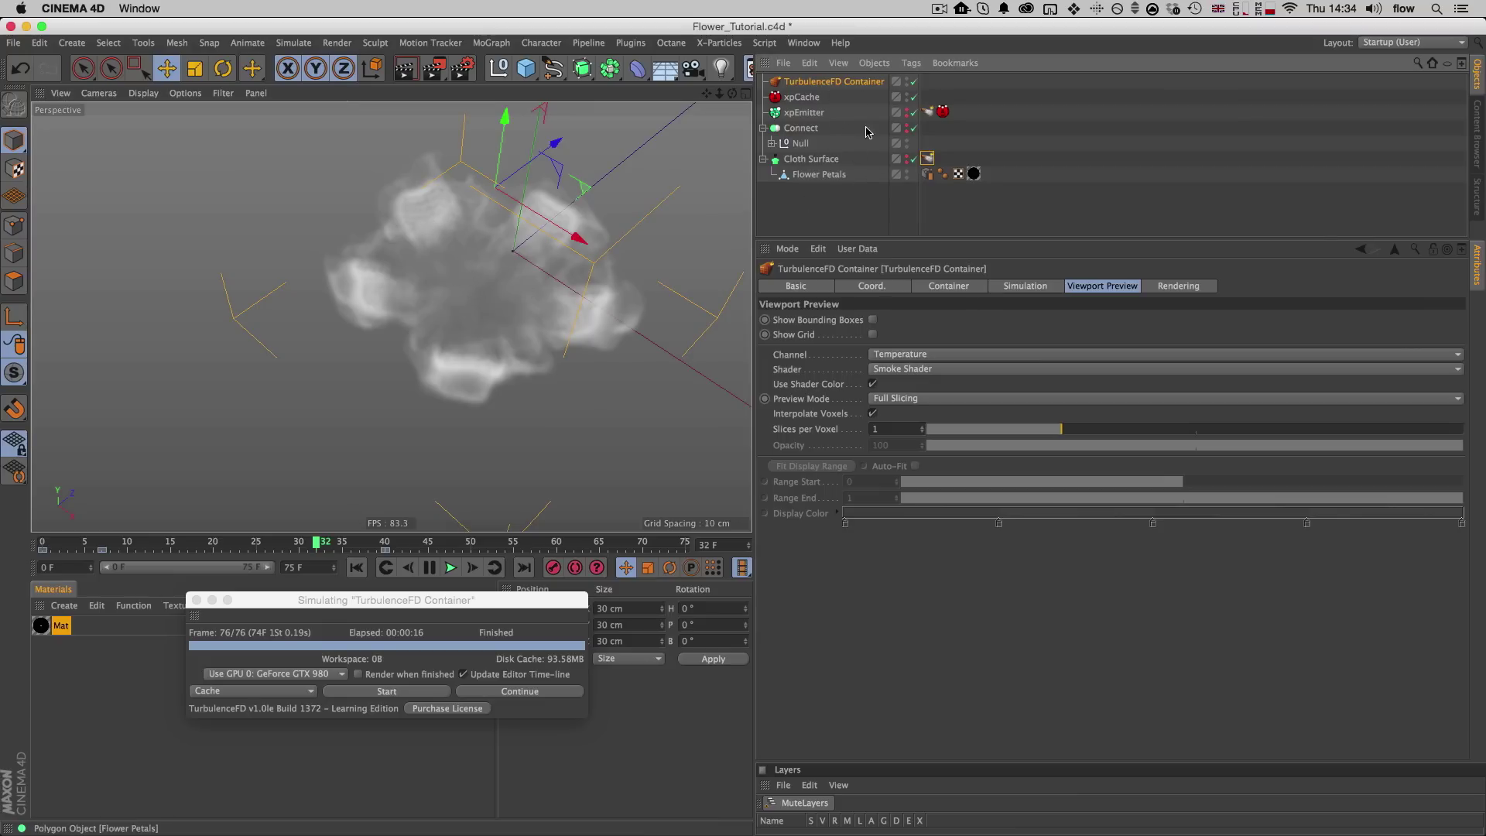
Step: At frame 20, set the temperature cooling half-life to 15 F and keyframe Cooling
click(952, 287)
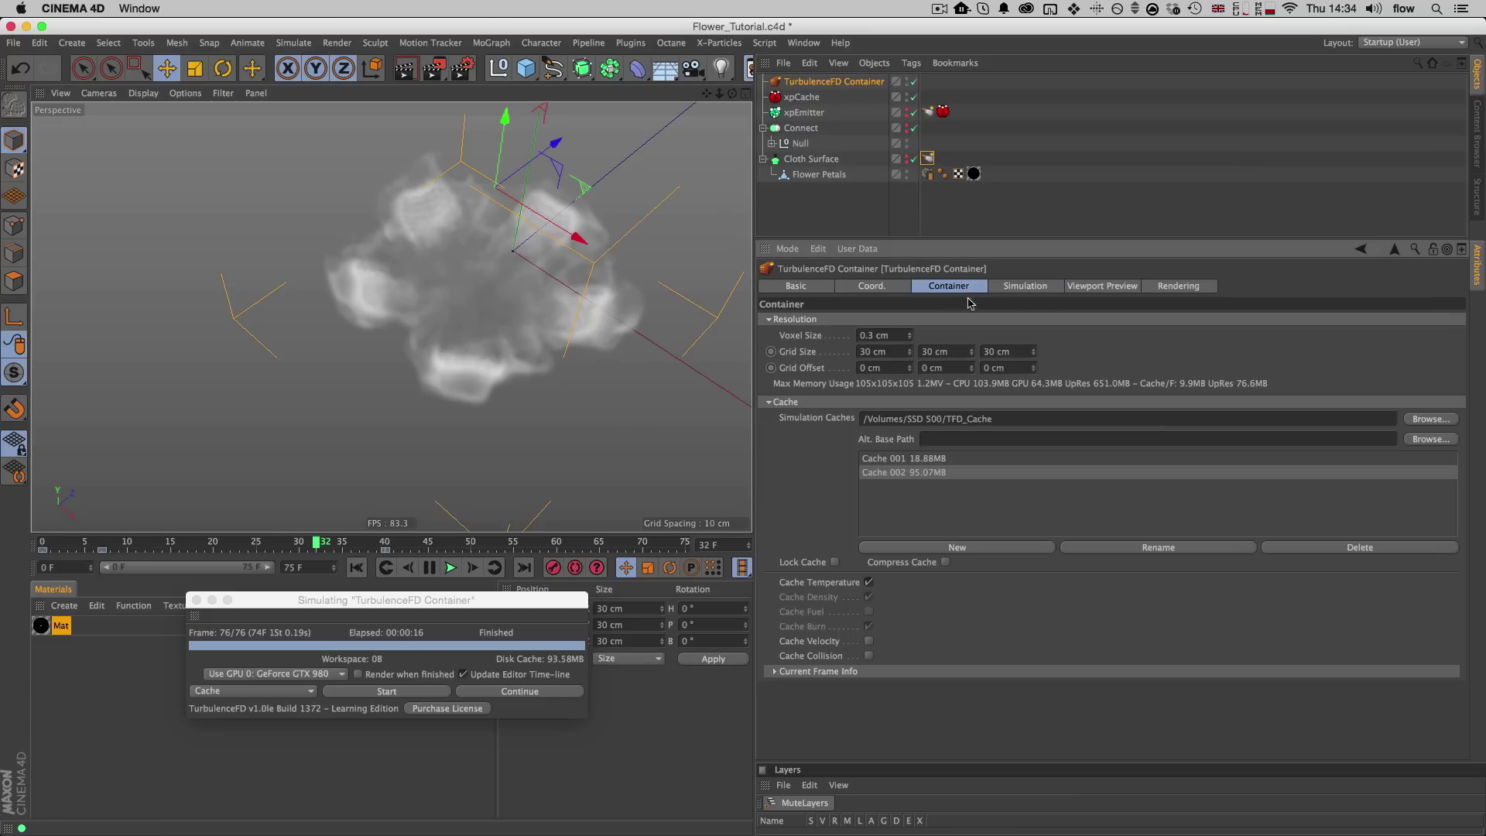
click(1009, 288)
drag(313, 551, 213, 550)
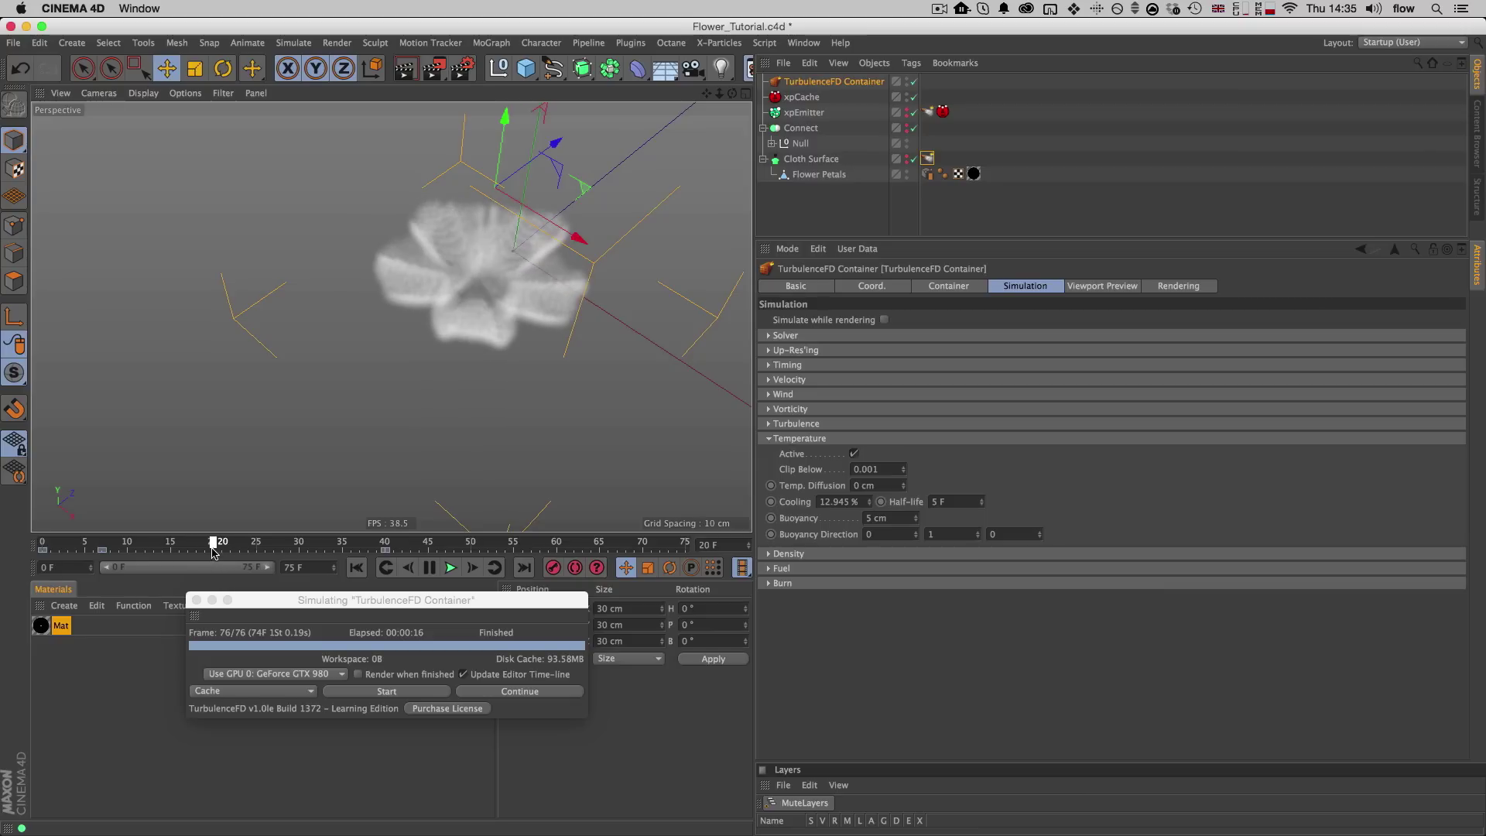
drag(955, 502, 891, 500)
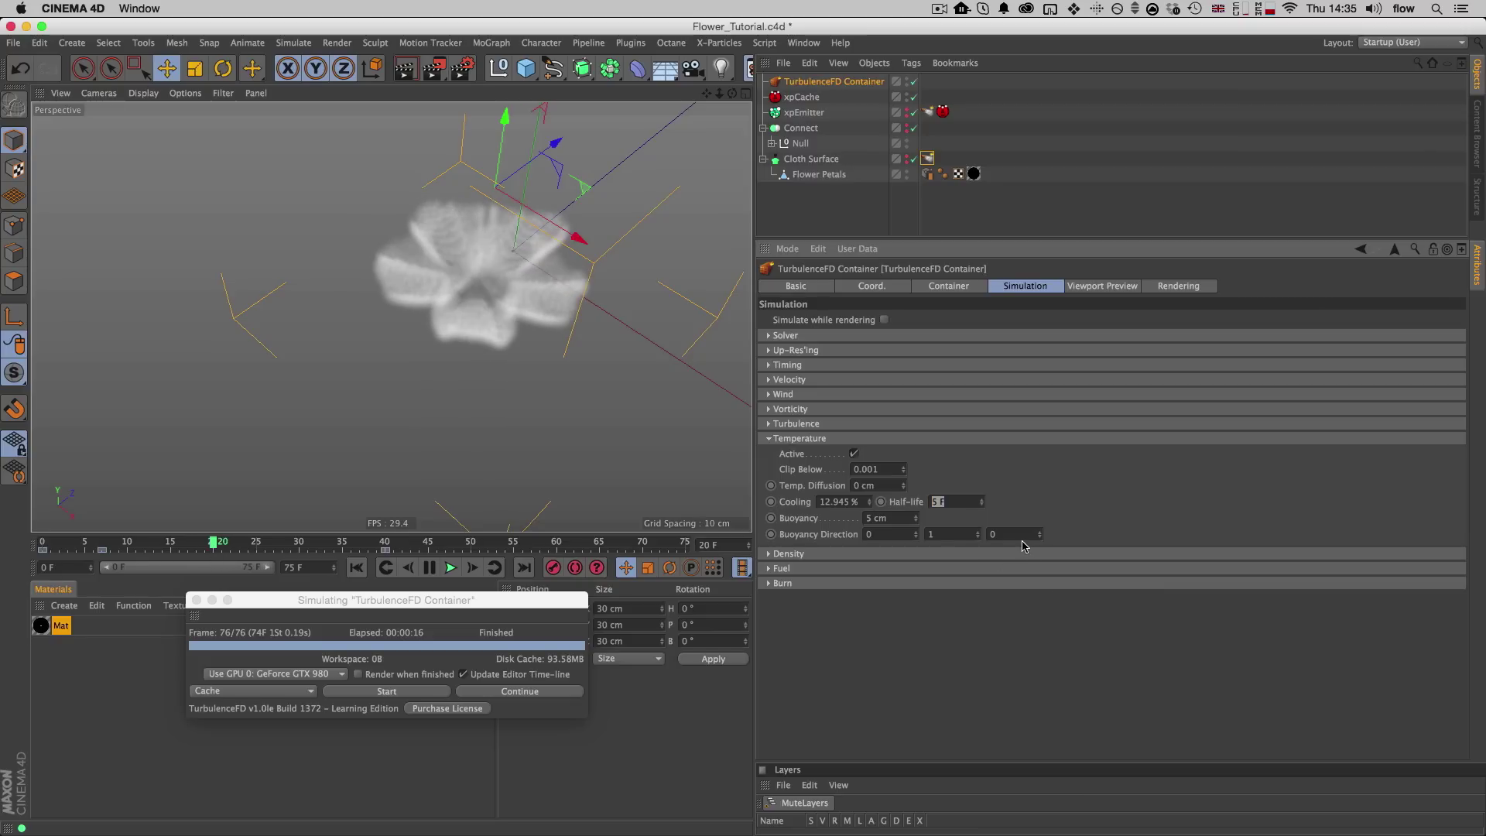
text(15)
key(Return)
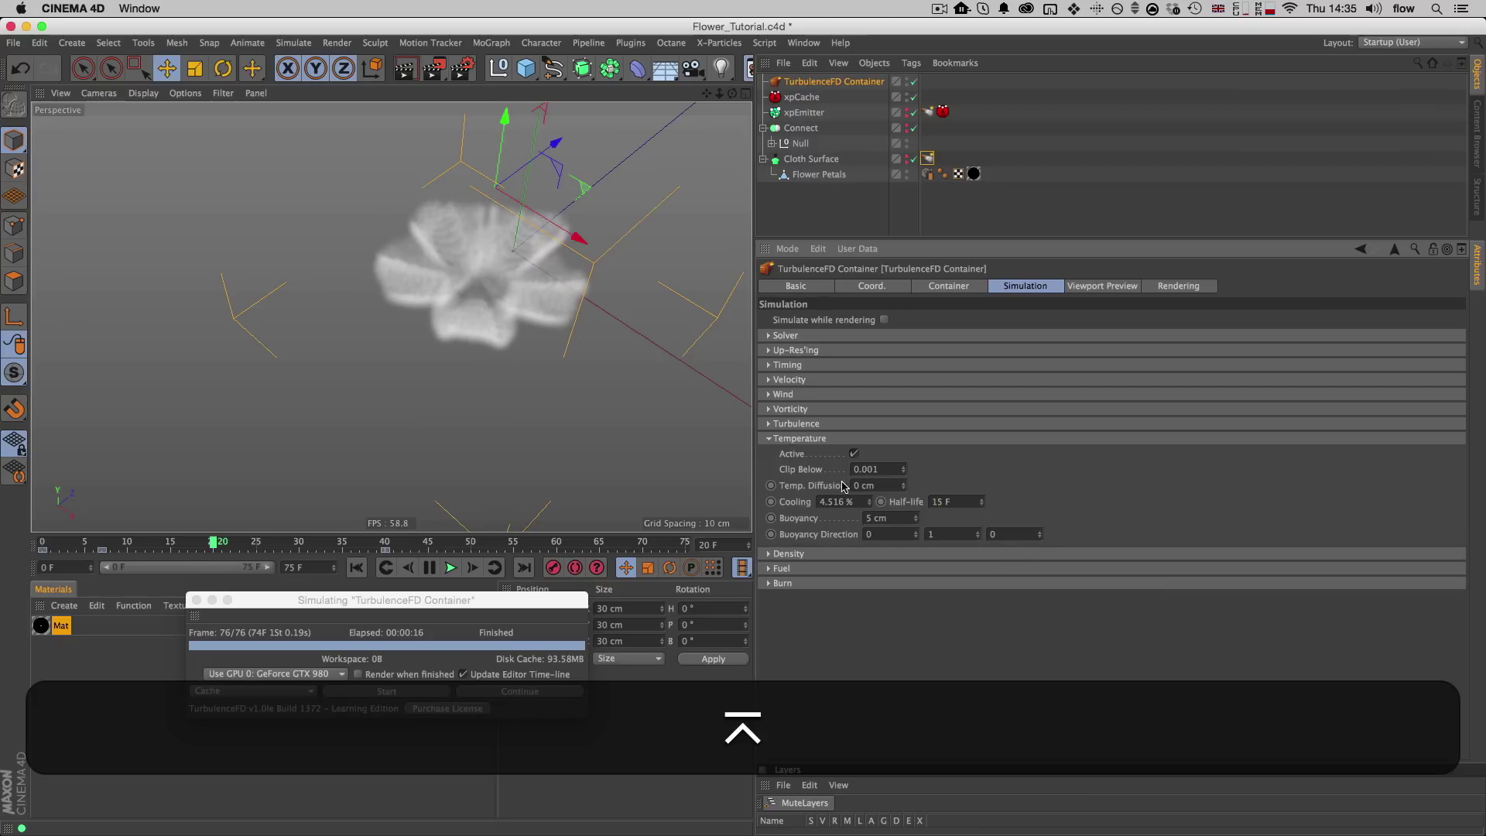
Step: At frame 30, set the temperature cooling half-life to 5 F and keyframe Cooling
drag(256, 543, 302, 545)
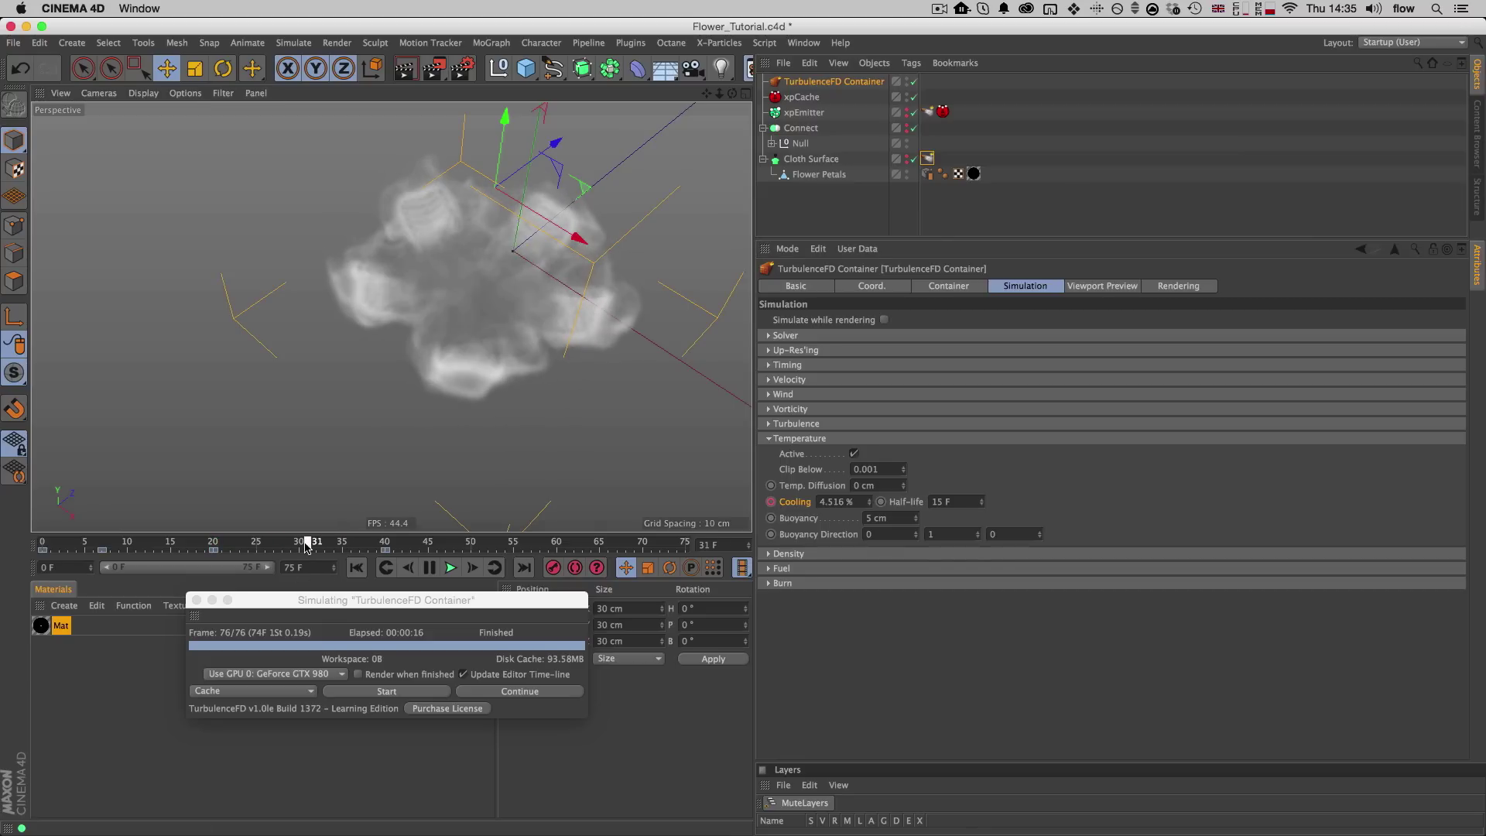
click(932, 502)
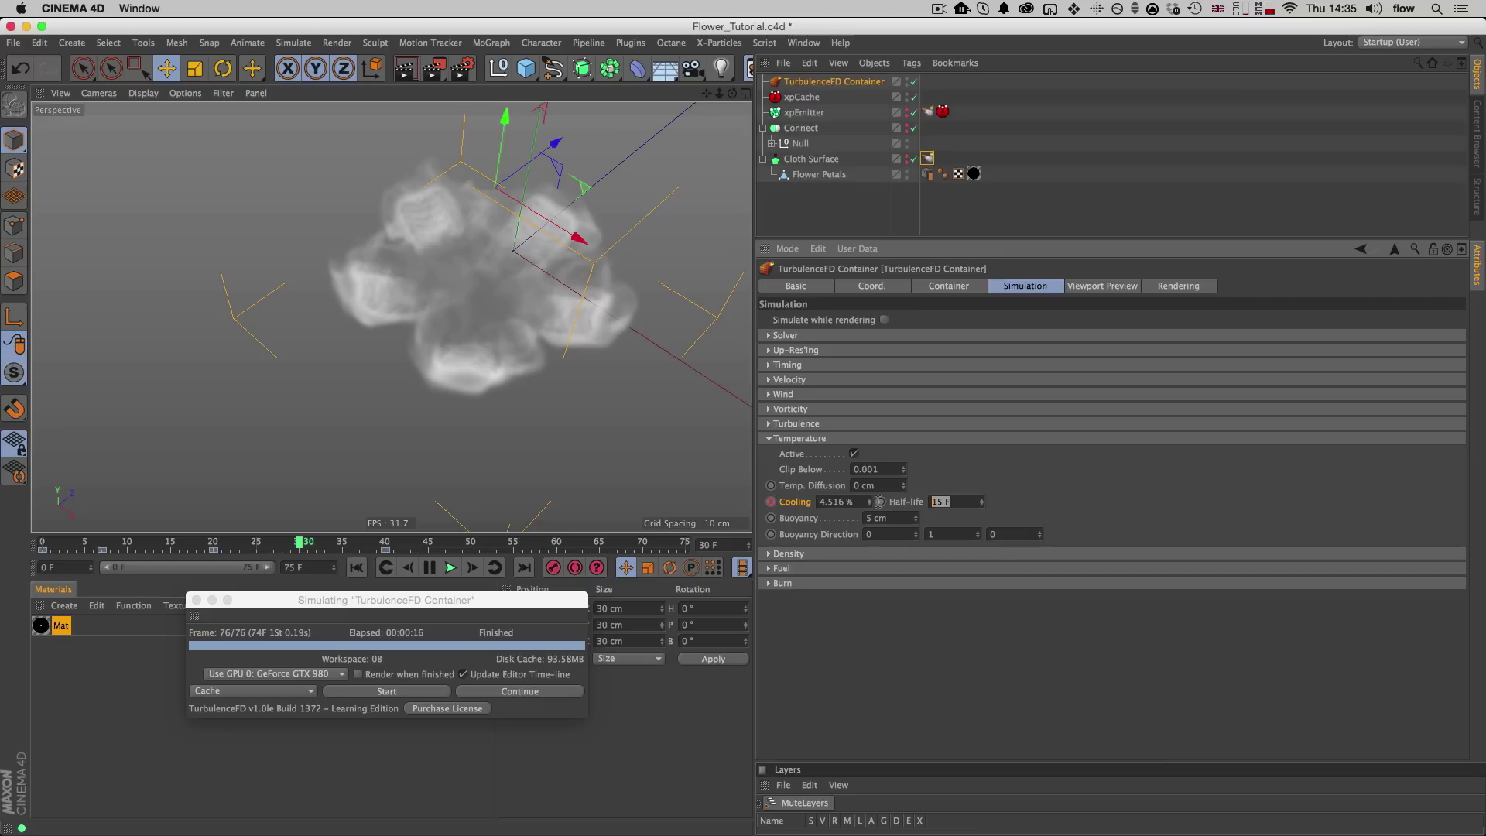
text(5)
key(Return)
click(770, 501)
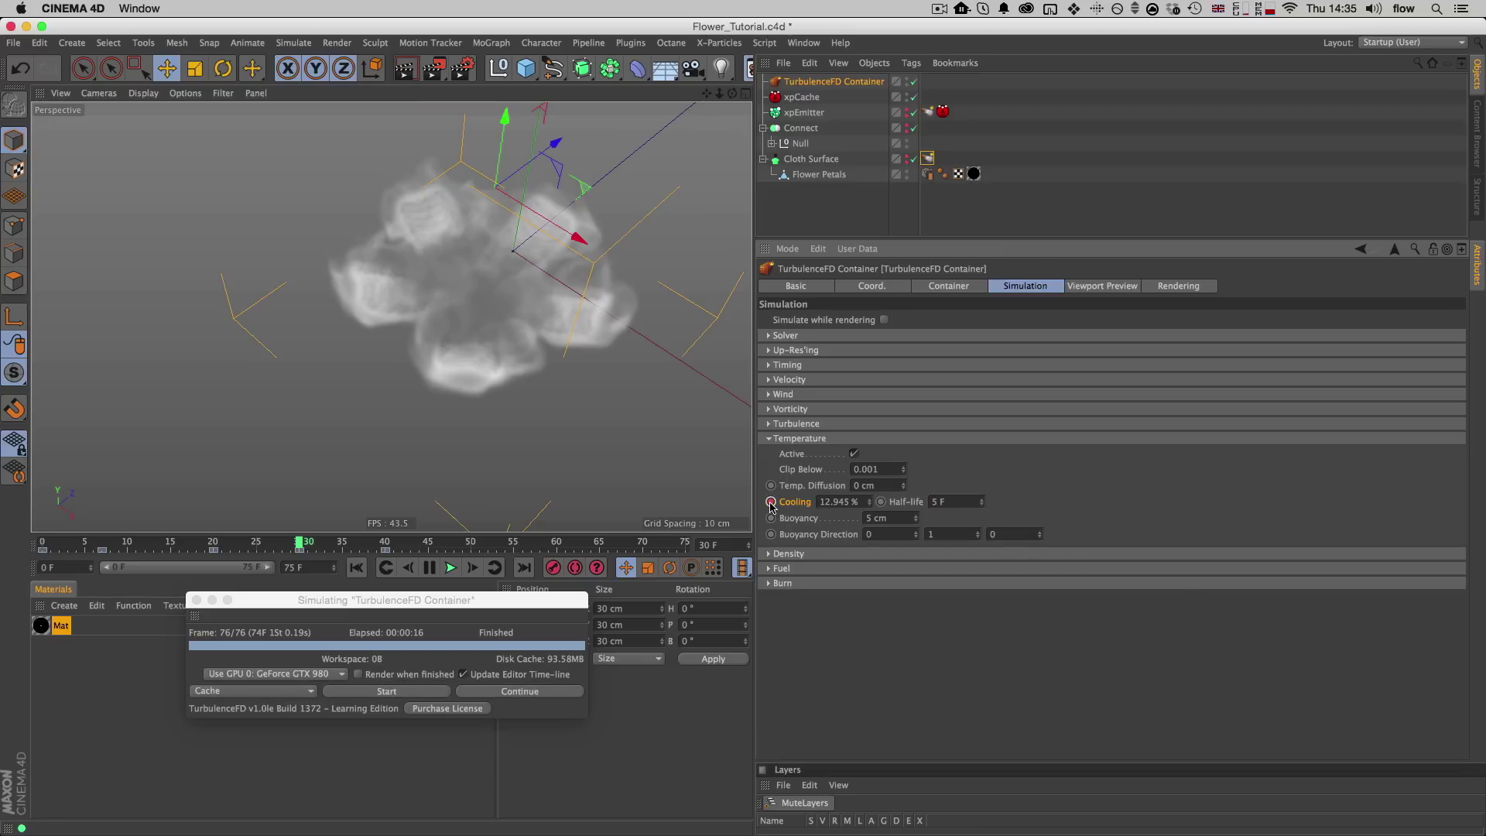
Step: Simulate the fluid cache again with the animated cooling and play back the result
click(380, 689)
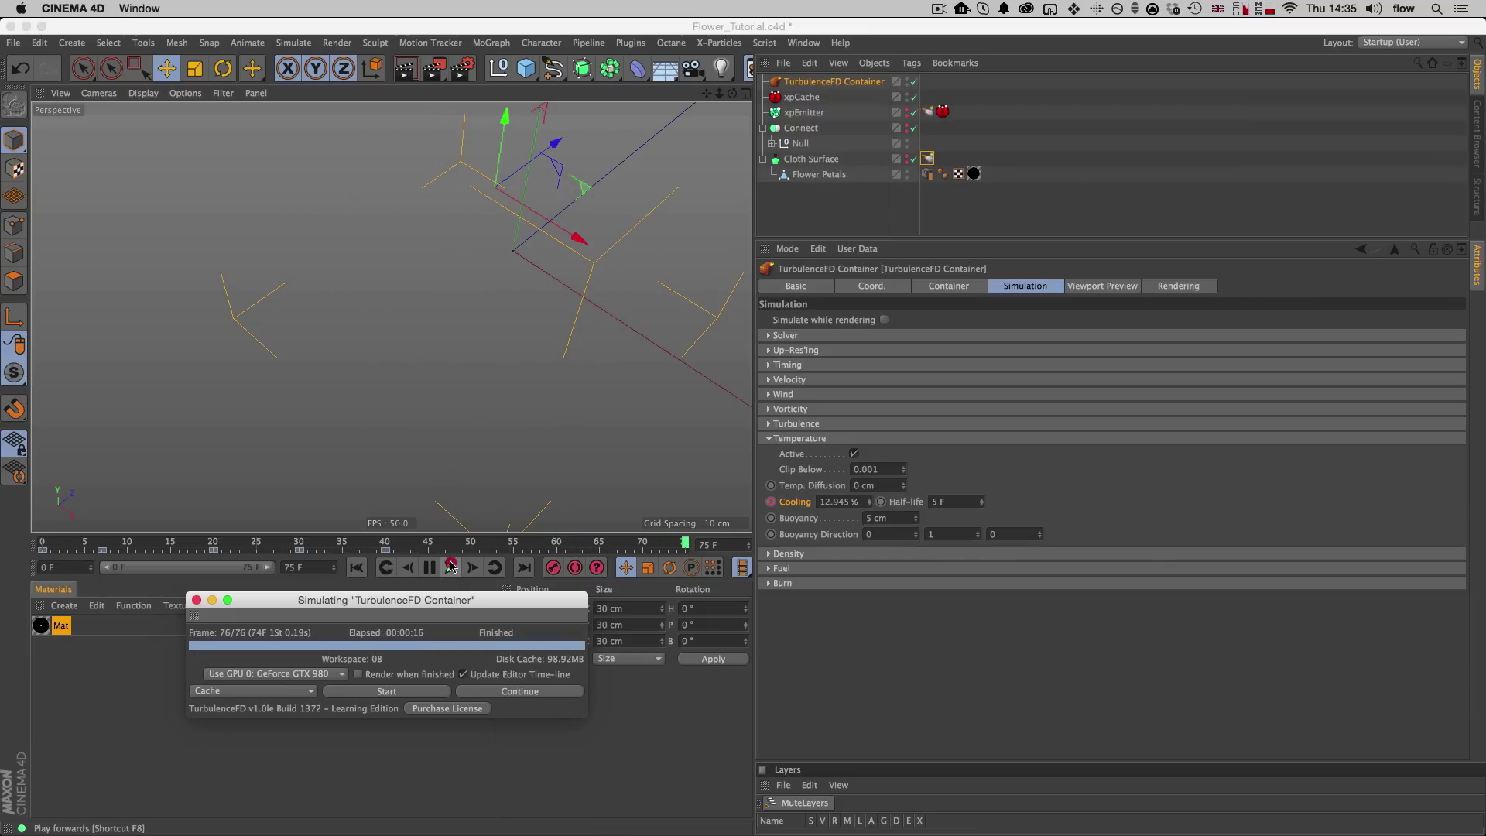
click(451, 567)
key(3)
mouse_move(461, 364)
mouse_down()
mouse_move(421, 333)
mouse_move(464, 305)
mouse_move(456, 336)
mouse_up()
key(3)
drag(457, 336, 427, 332)
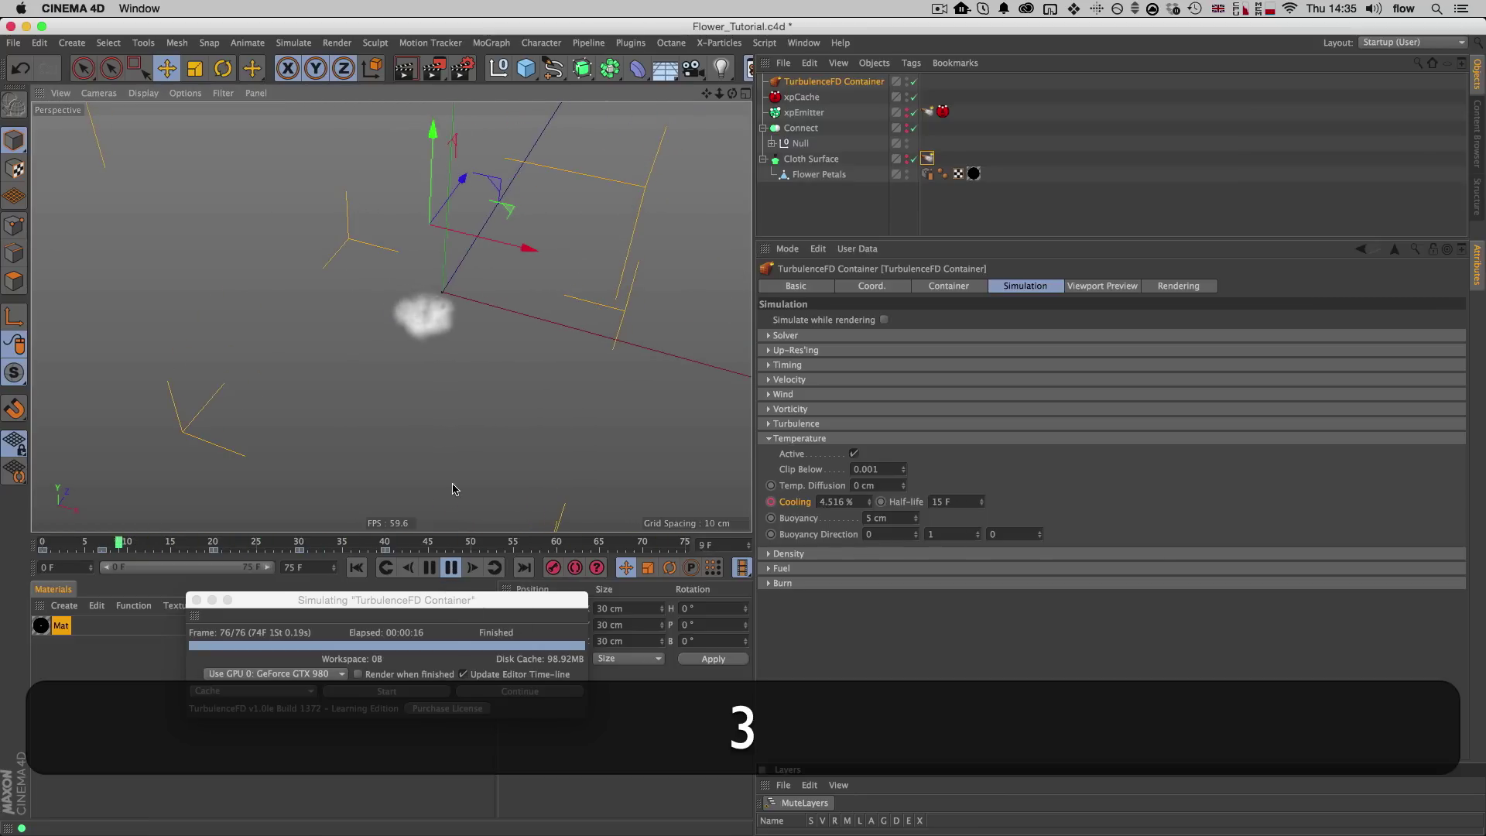
click(436, 567)
Step: Go to frame 27, examine the smoke petals up close, and open the container's resolution and cache settings
mouse_move(284, 542)
mouse_down()
mouse_move(319, 543)
mouse_move(274, 544)
mouse_up()
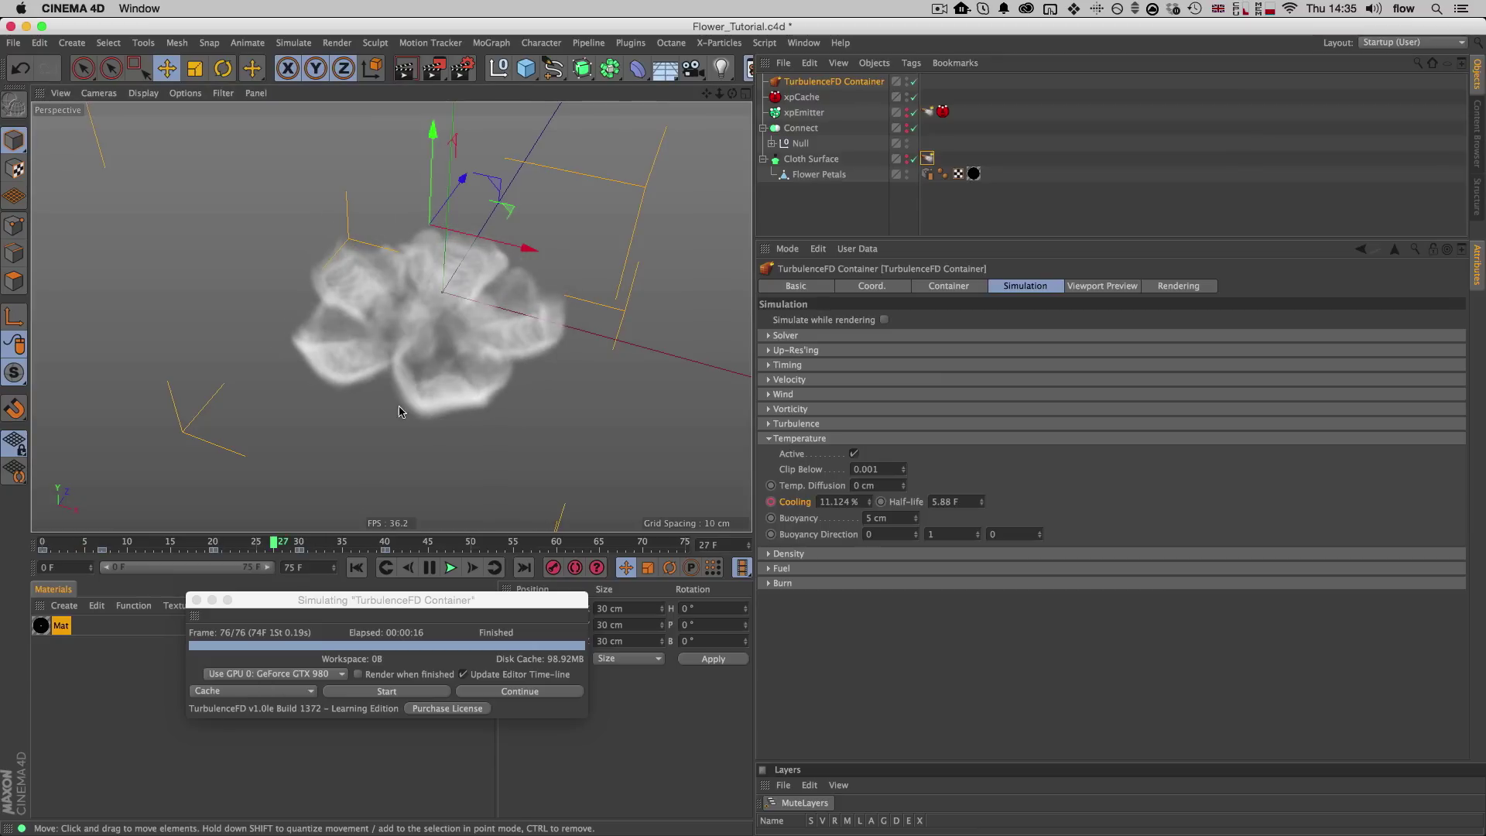
key(2)
drag(431, 345, 466, 355)
key(3)
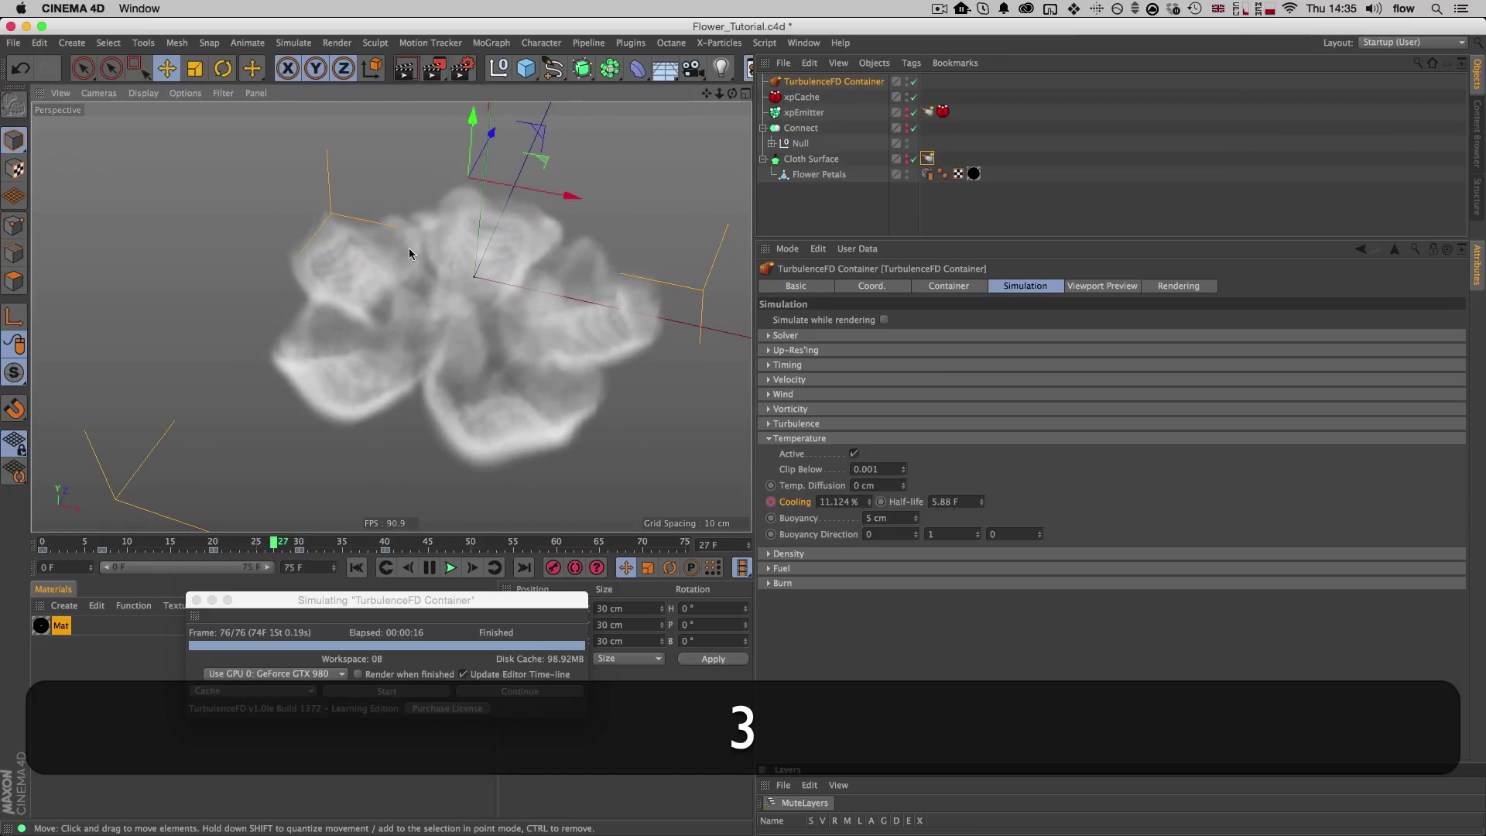
click(946, 286)
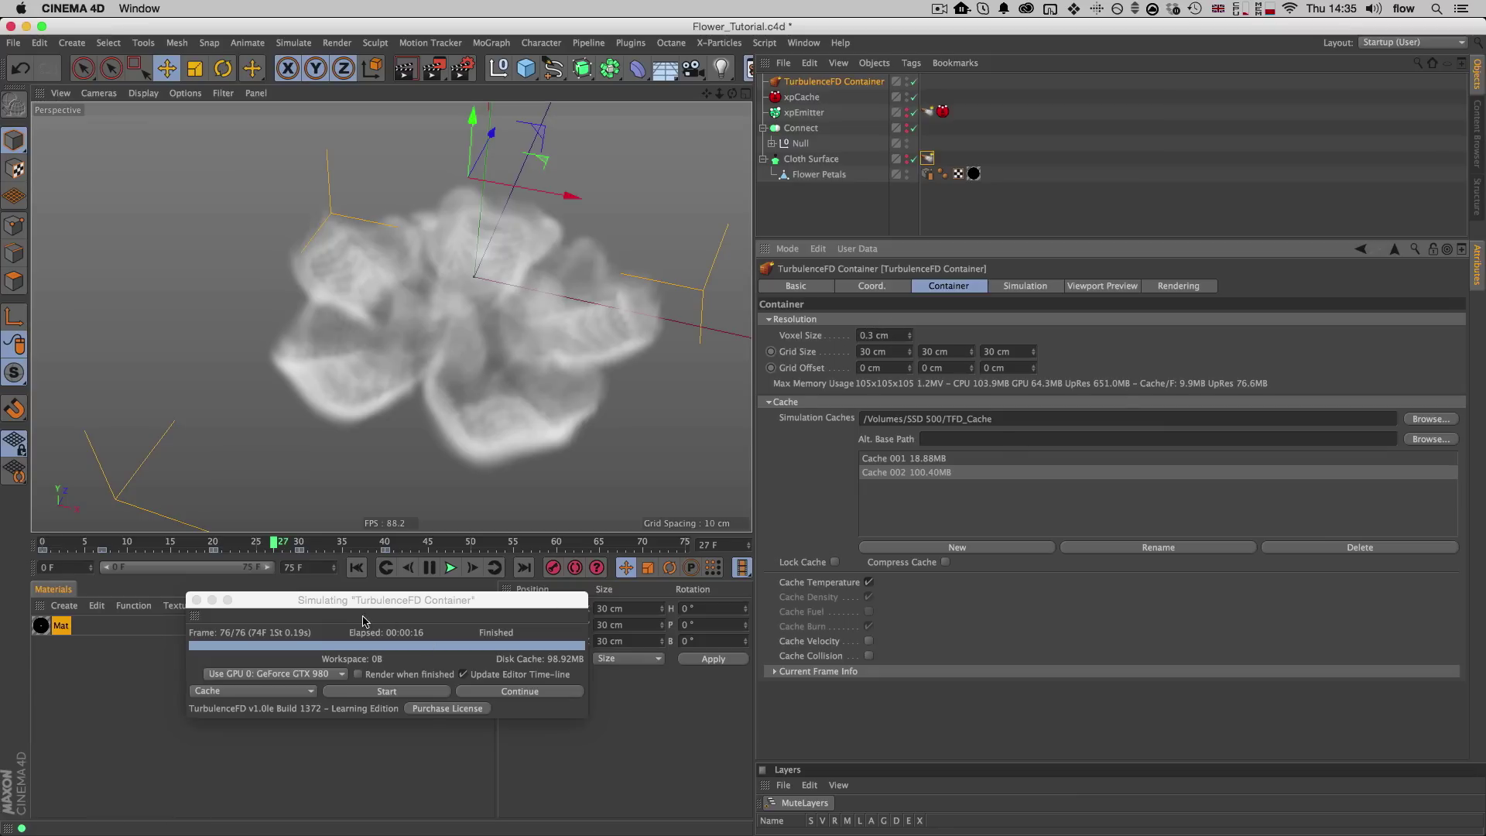
Step: Try to run an Up-Res pass on the current cache using the Intel Xeon CPU, checking the container's Up-Res'ing settings first
click(299, 674)
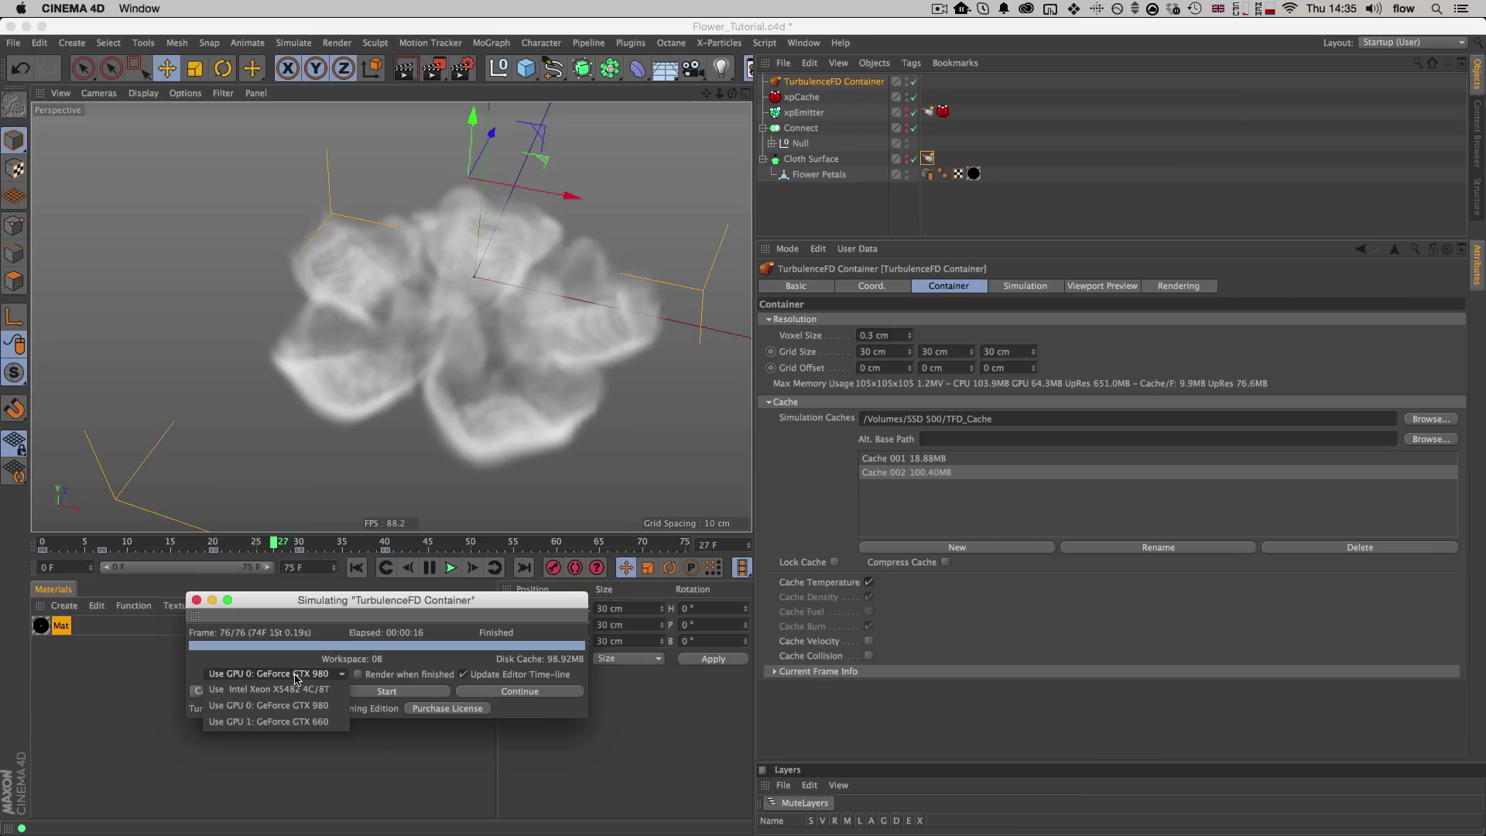
click(253, 691)
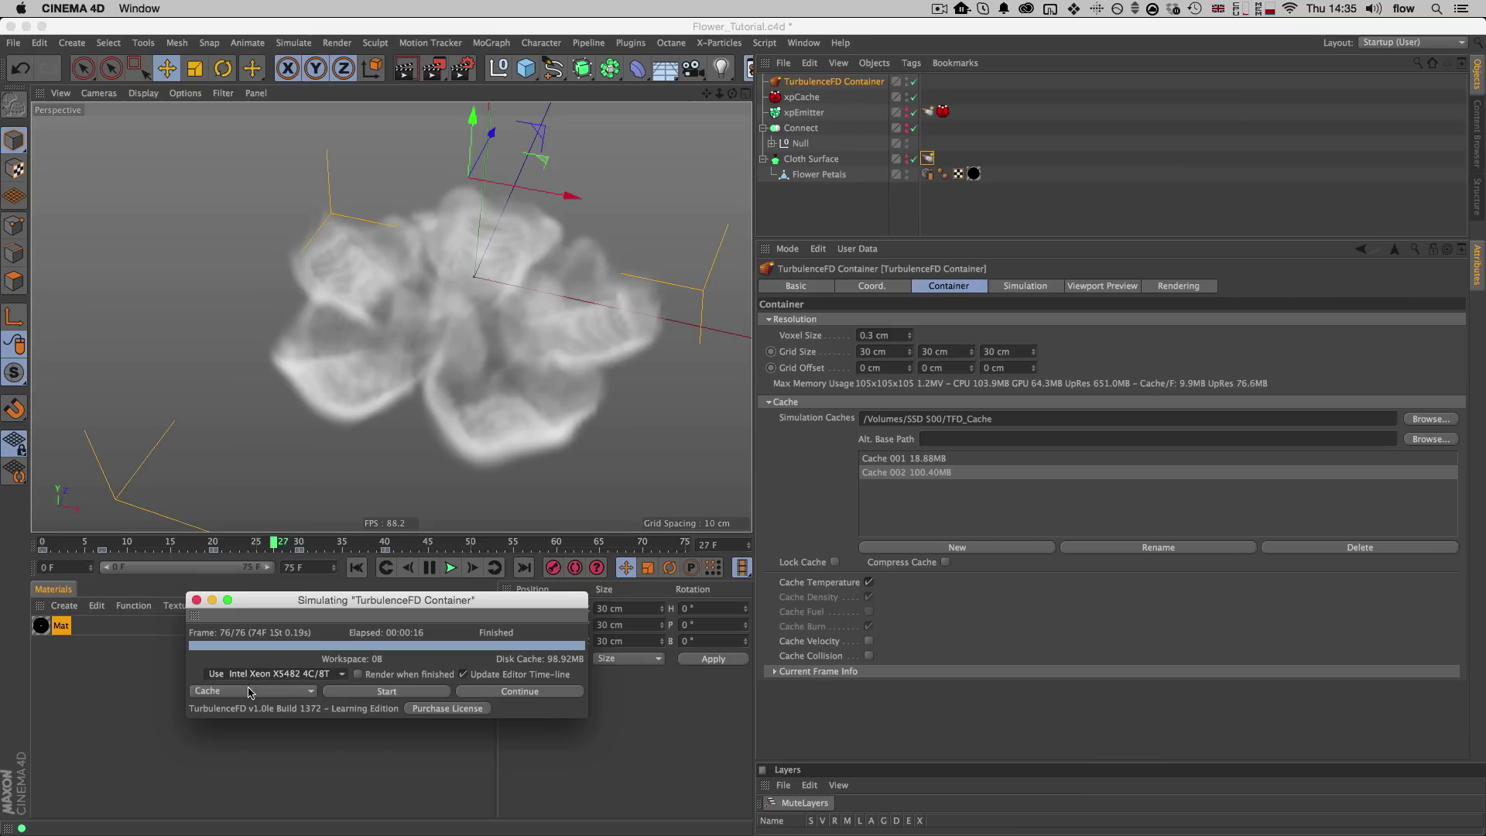
click(238, 692)
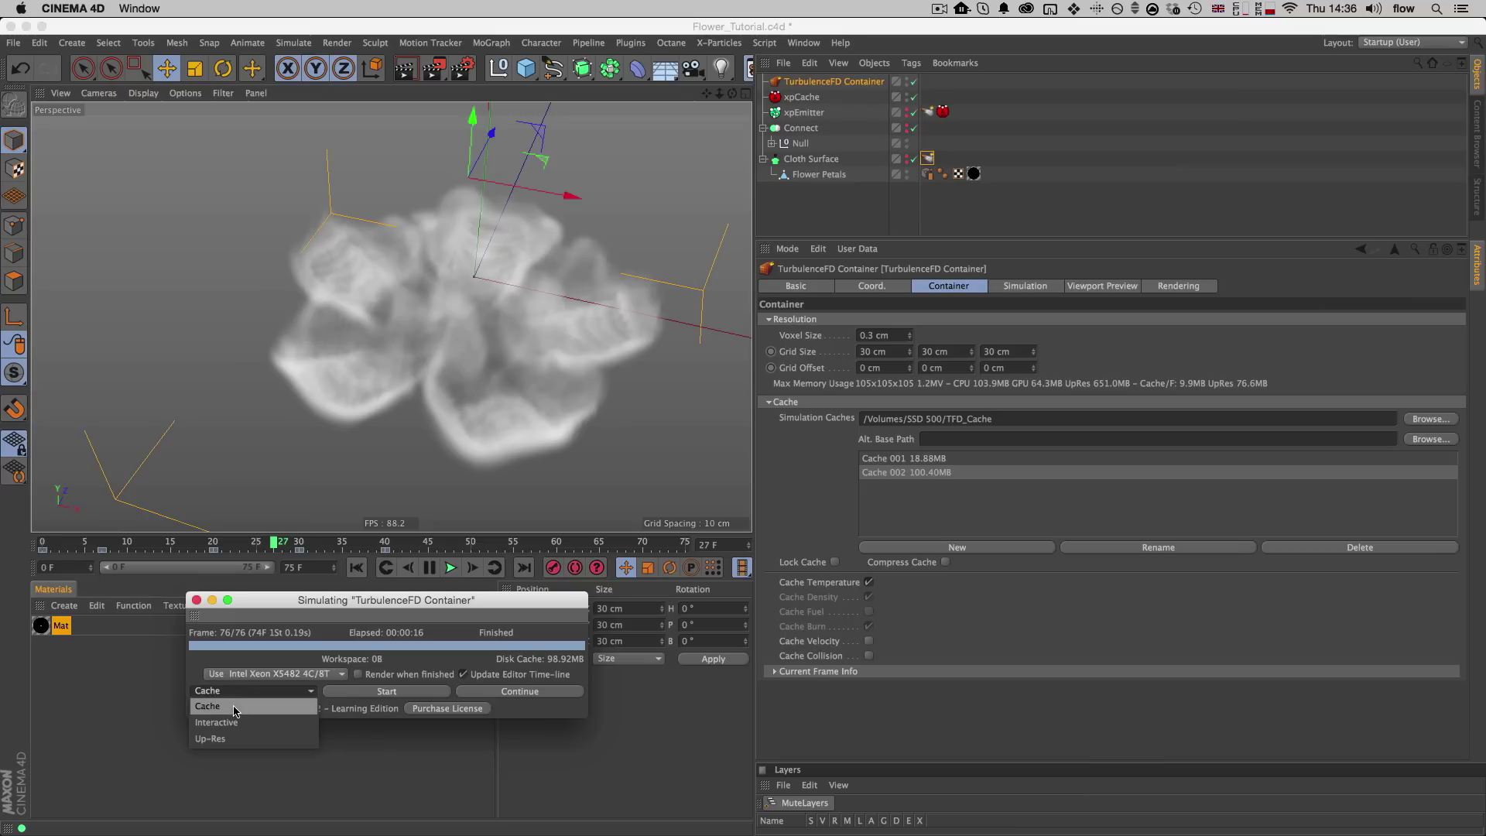
click(220, 738)
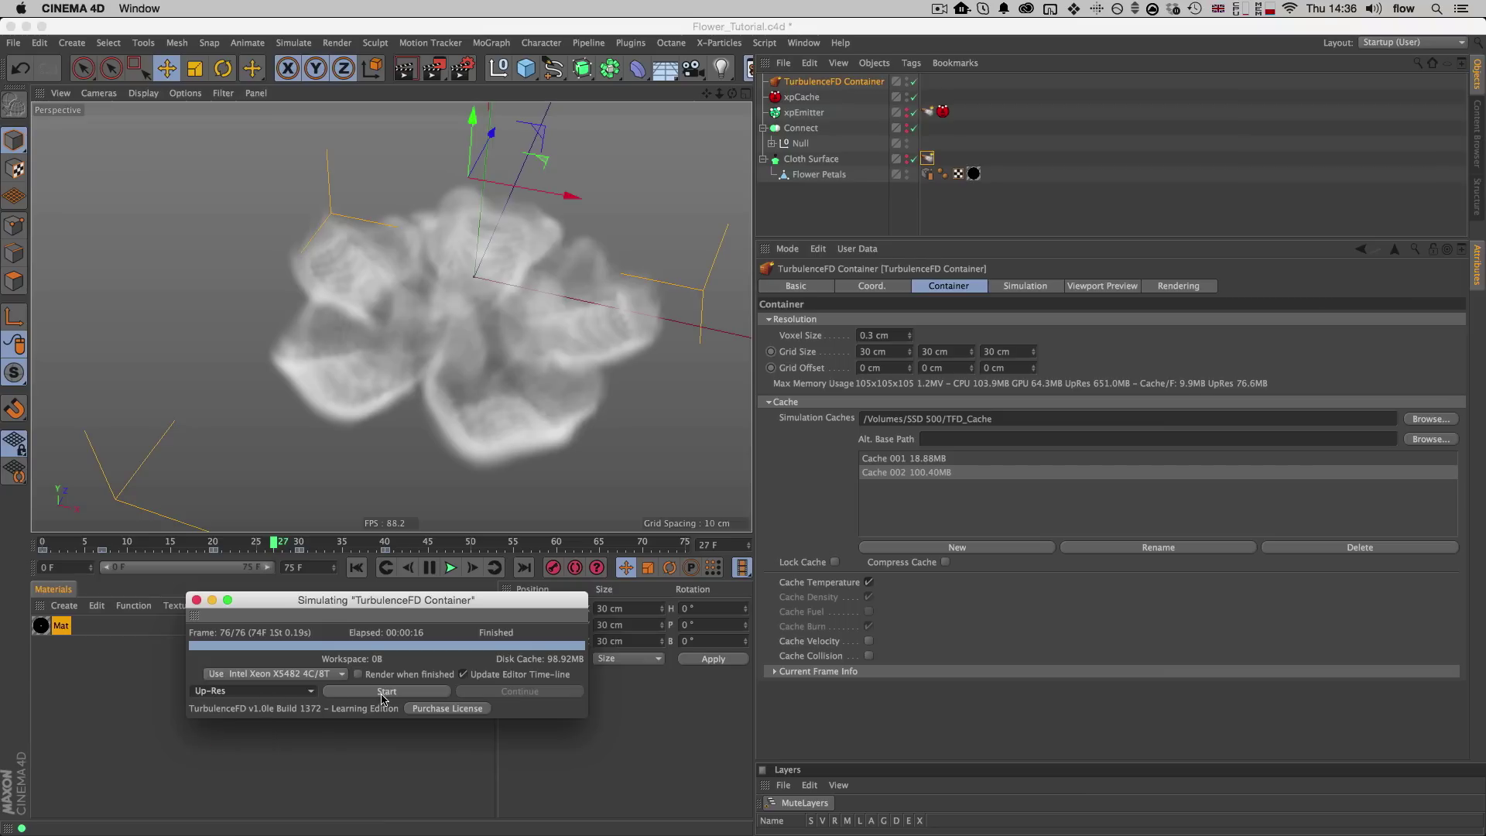
click(1024, 285)
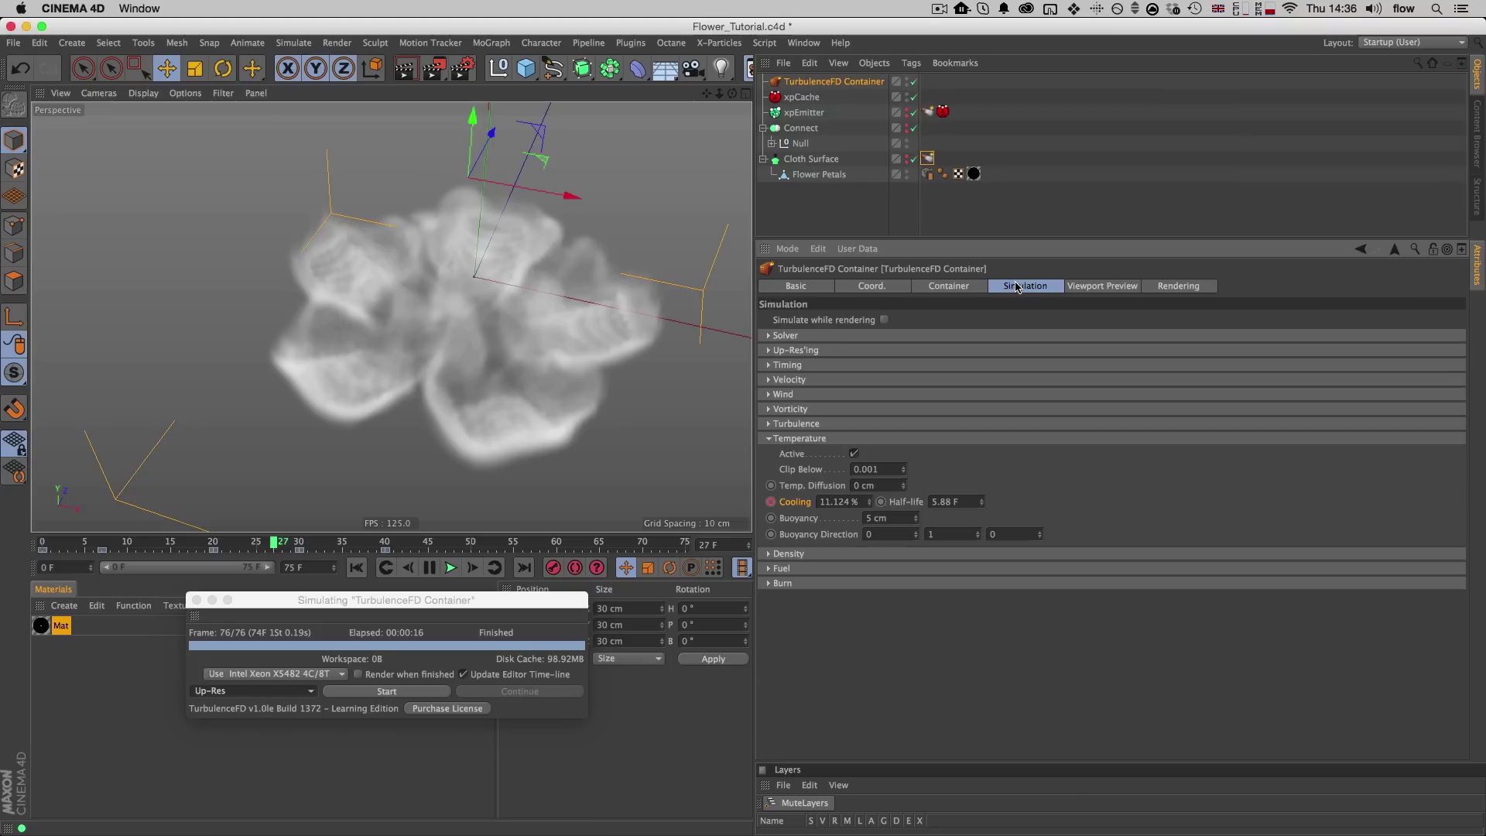
click(792, 352)
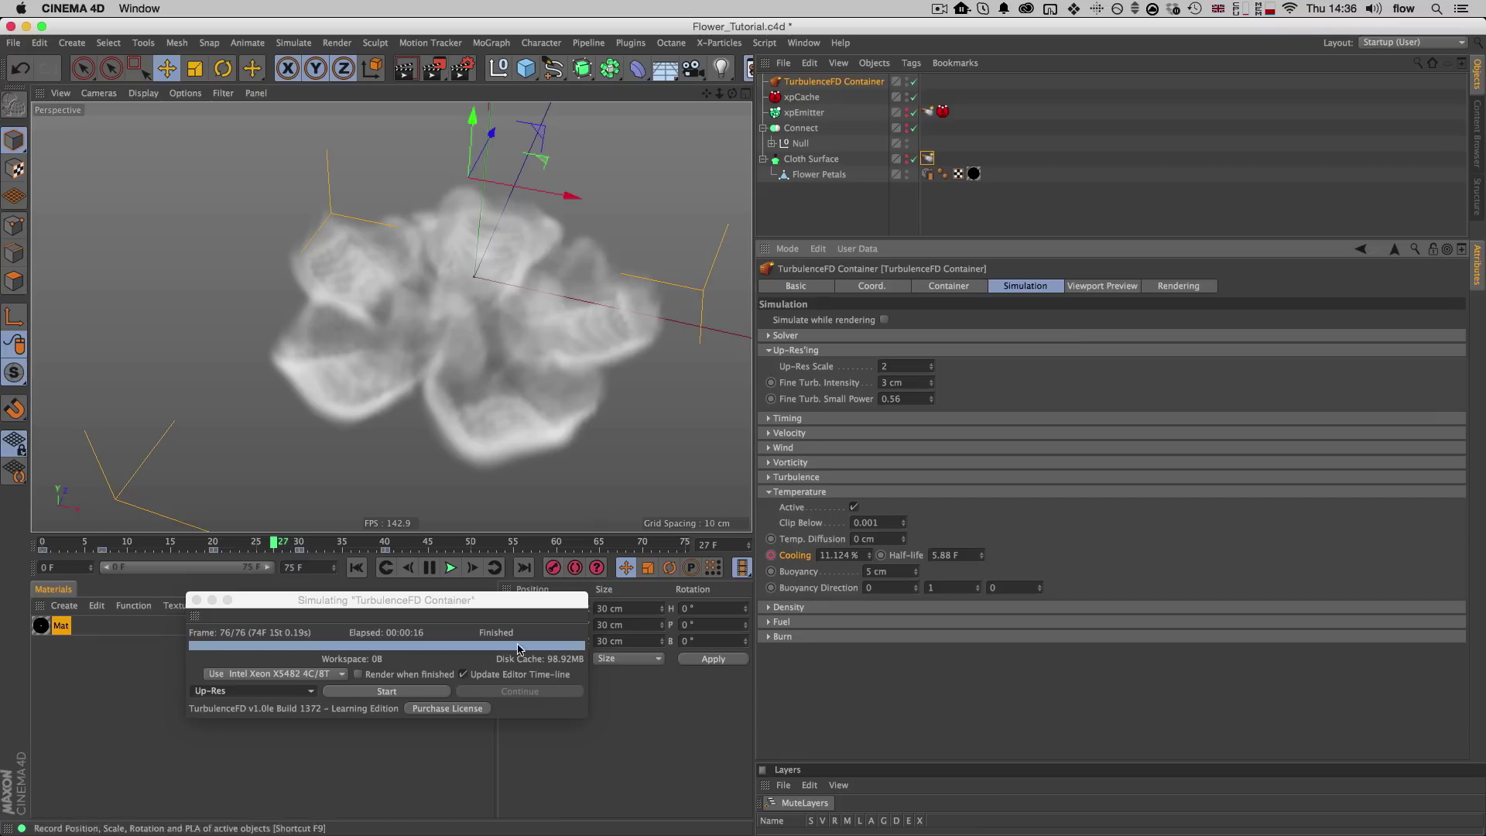
click(372, 691)
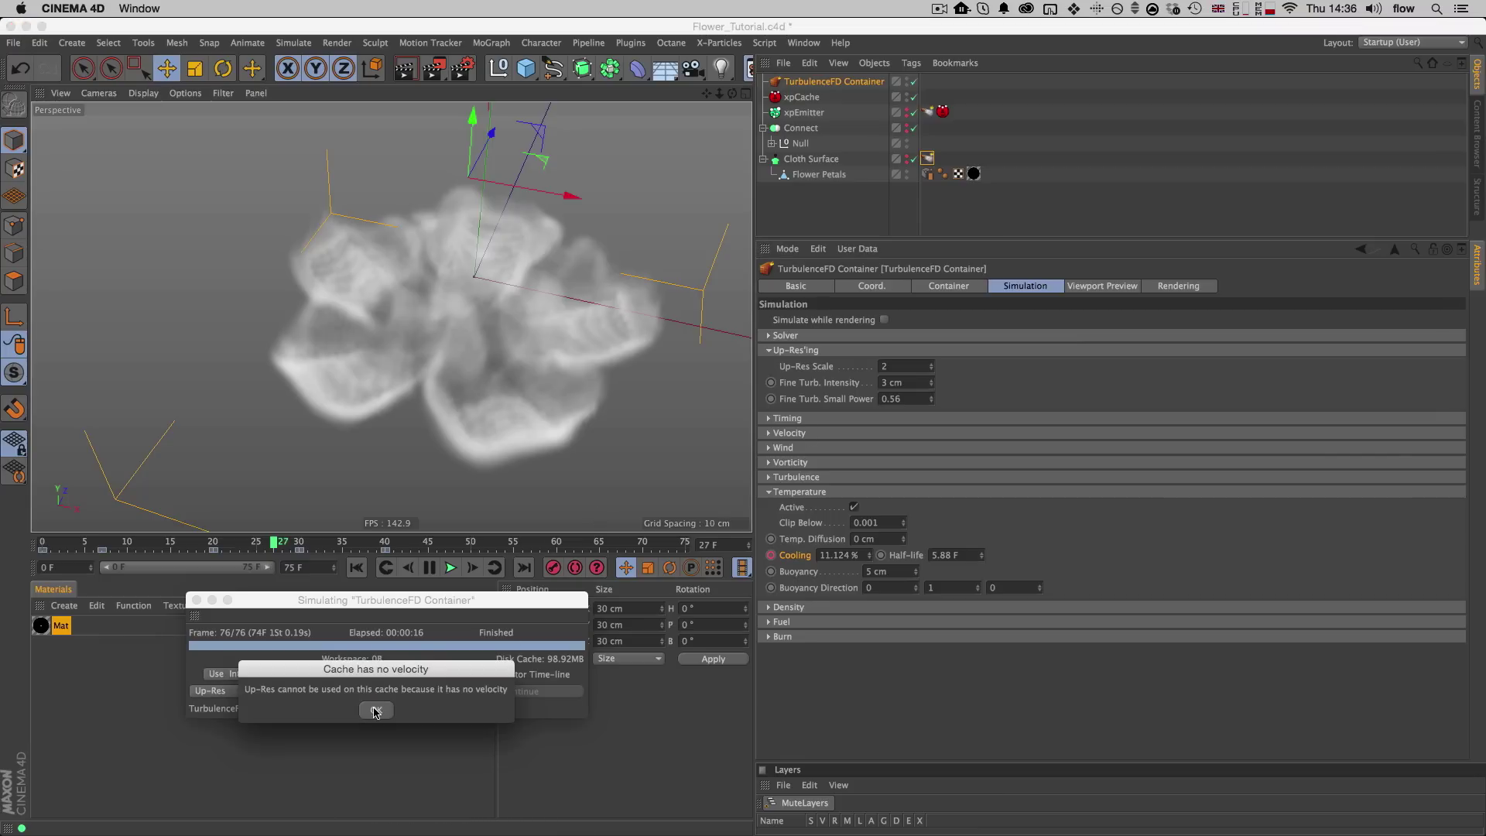
click(374, 710)
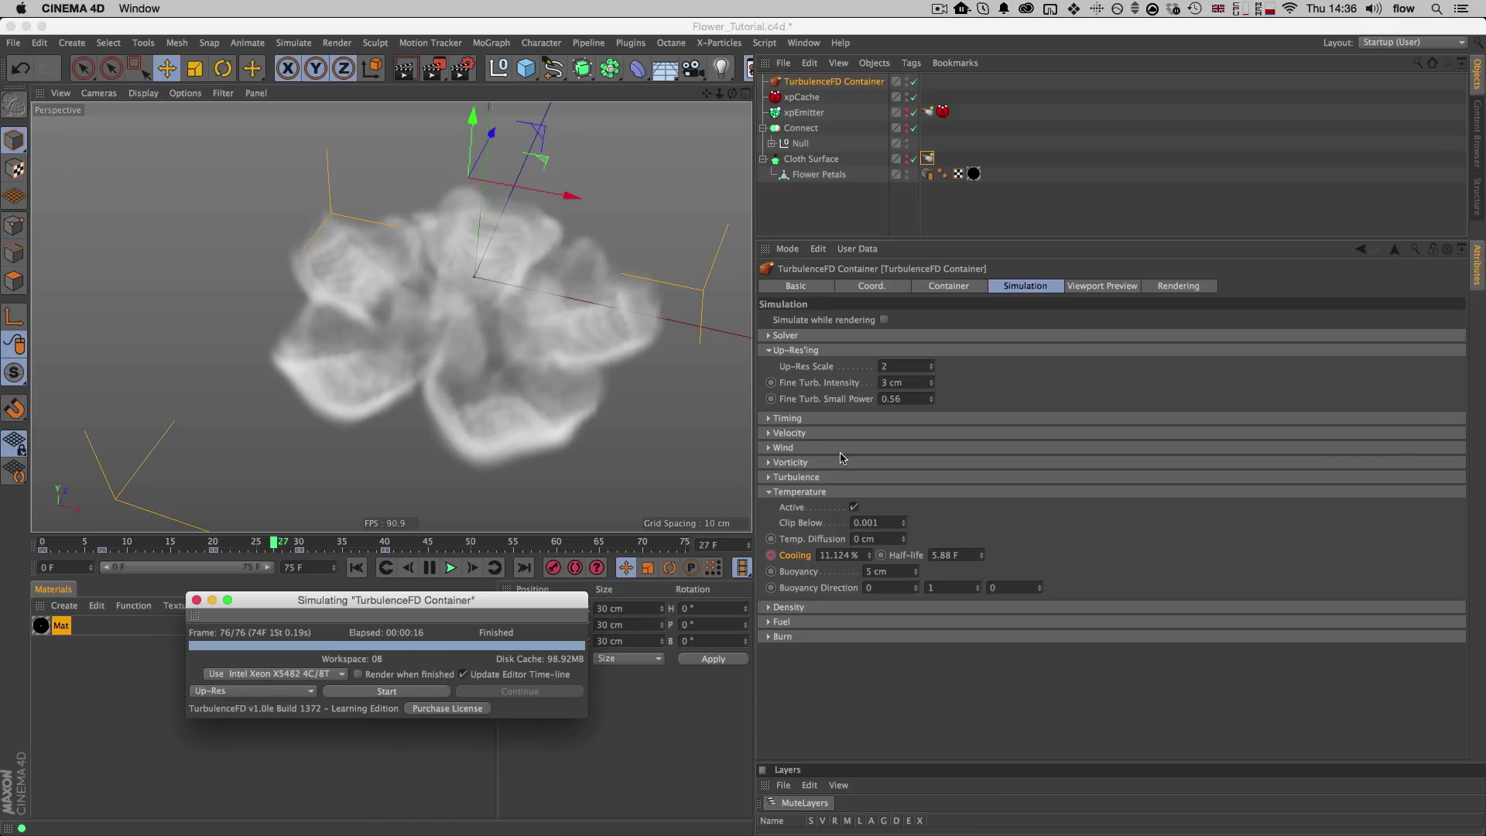
Step: Enable velocity caching, simulate the fluid cache again on the GeForce GTX 980, and view the smoke at frame 29
click(951, 287)
click(869, 641)
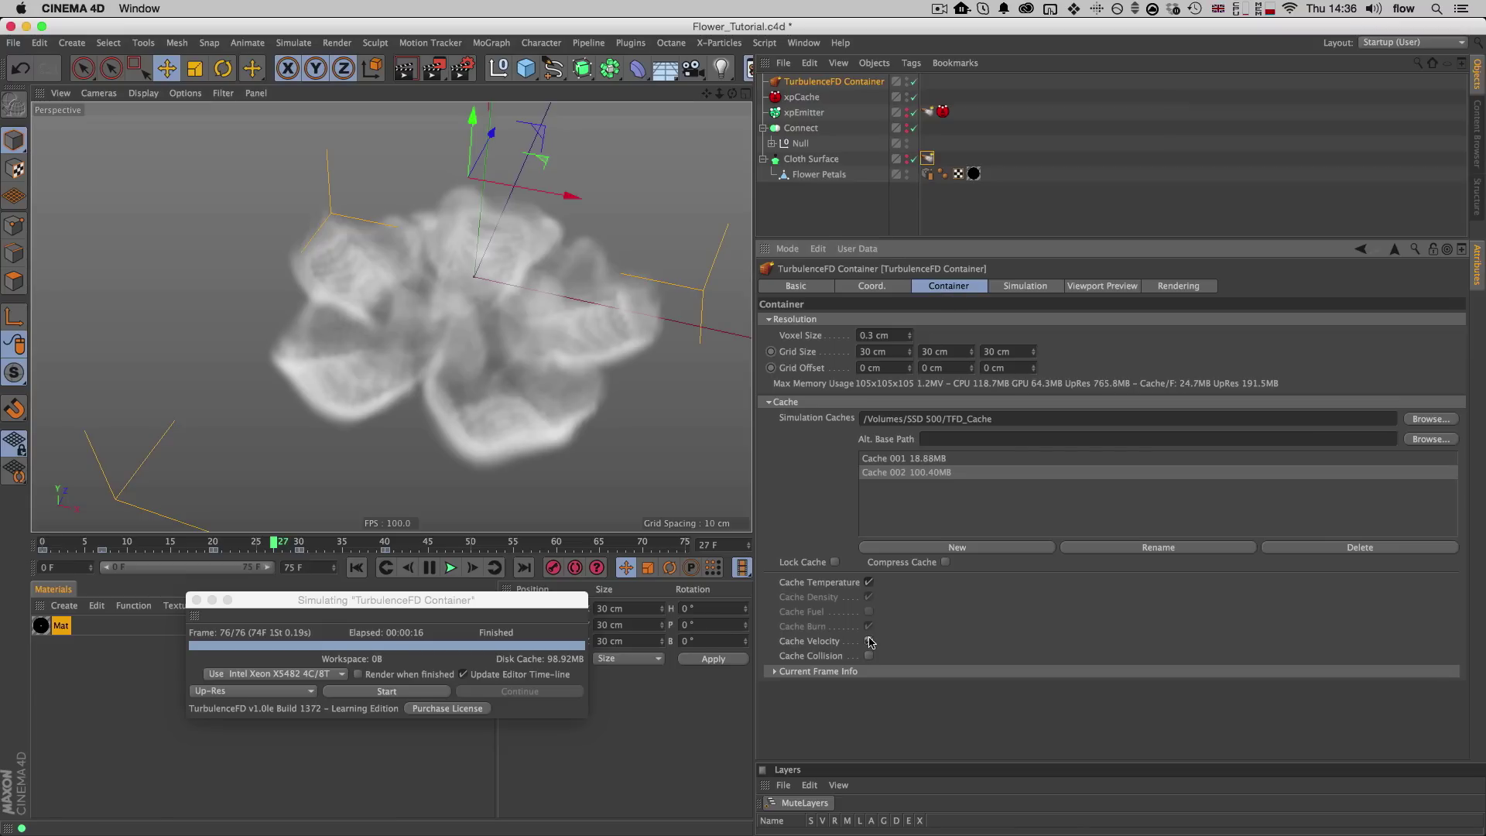
click(265, 675)
click(268, 706)
click(265, 688)
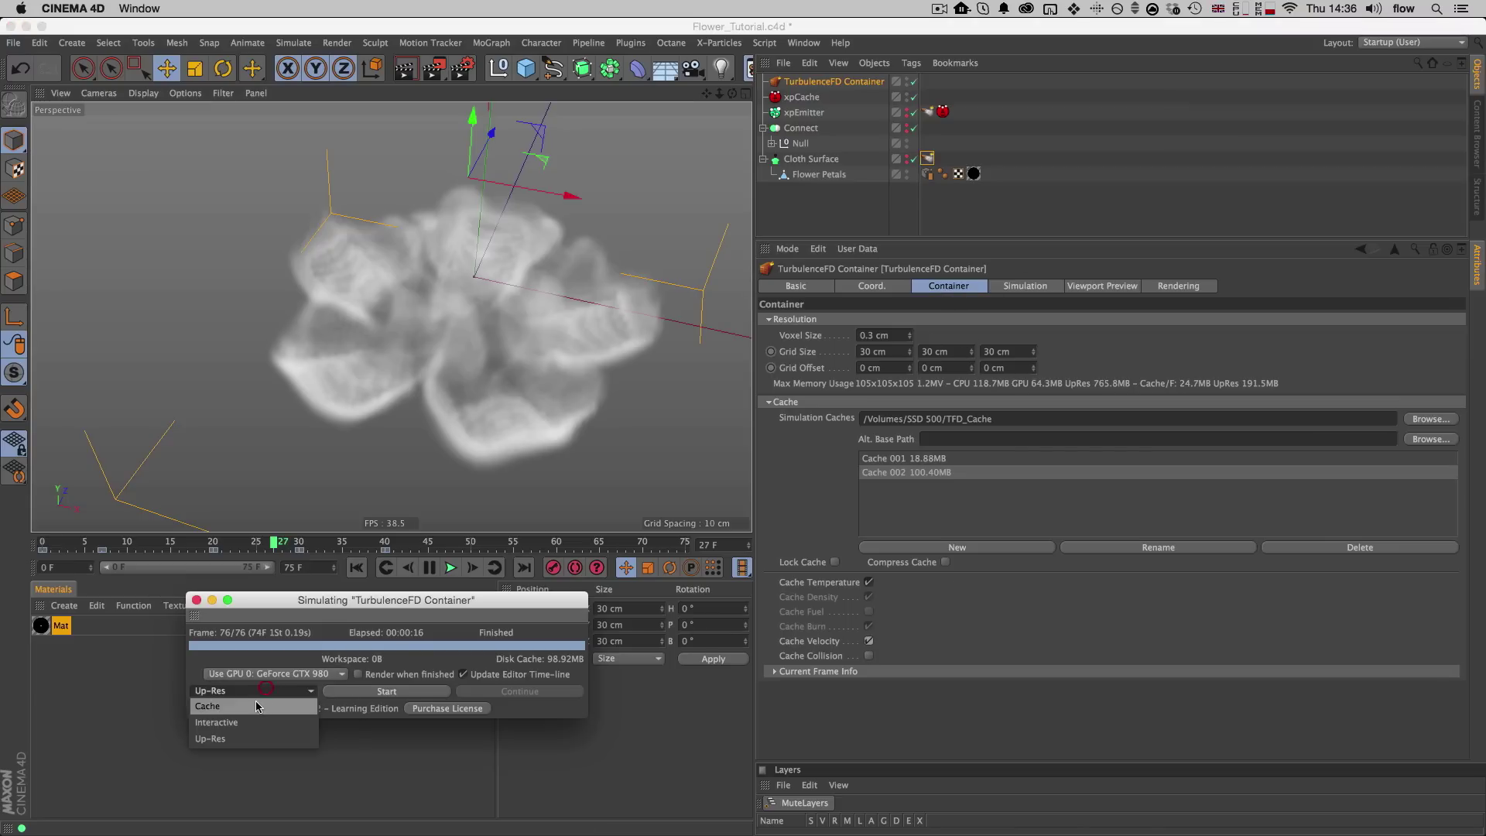
click(256, 705)
click(386, 690)
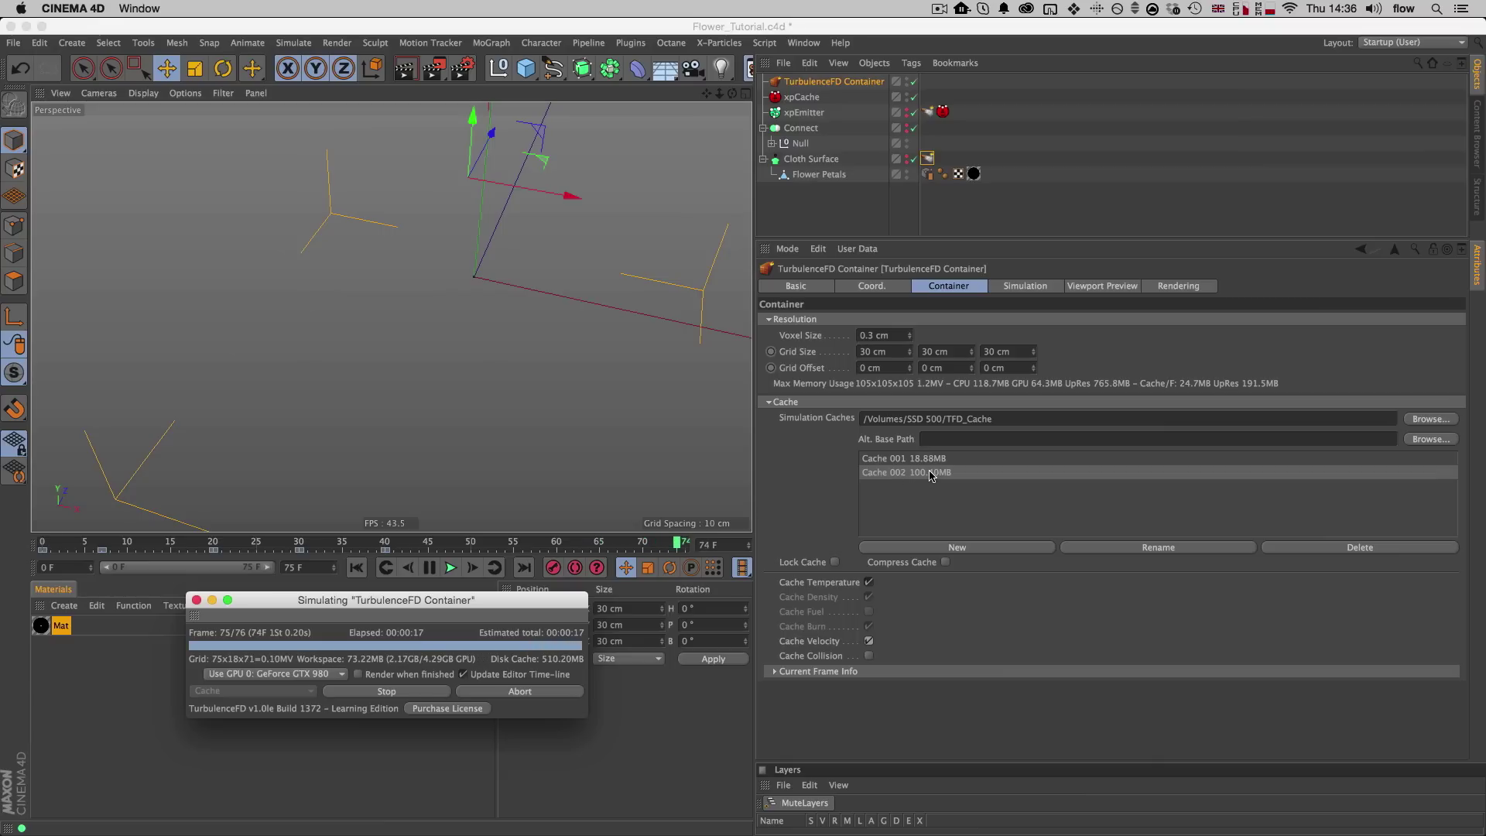
click(899, 471)
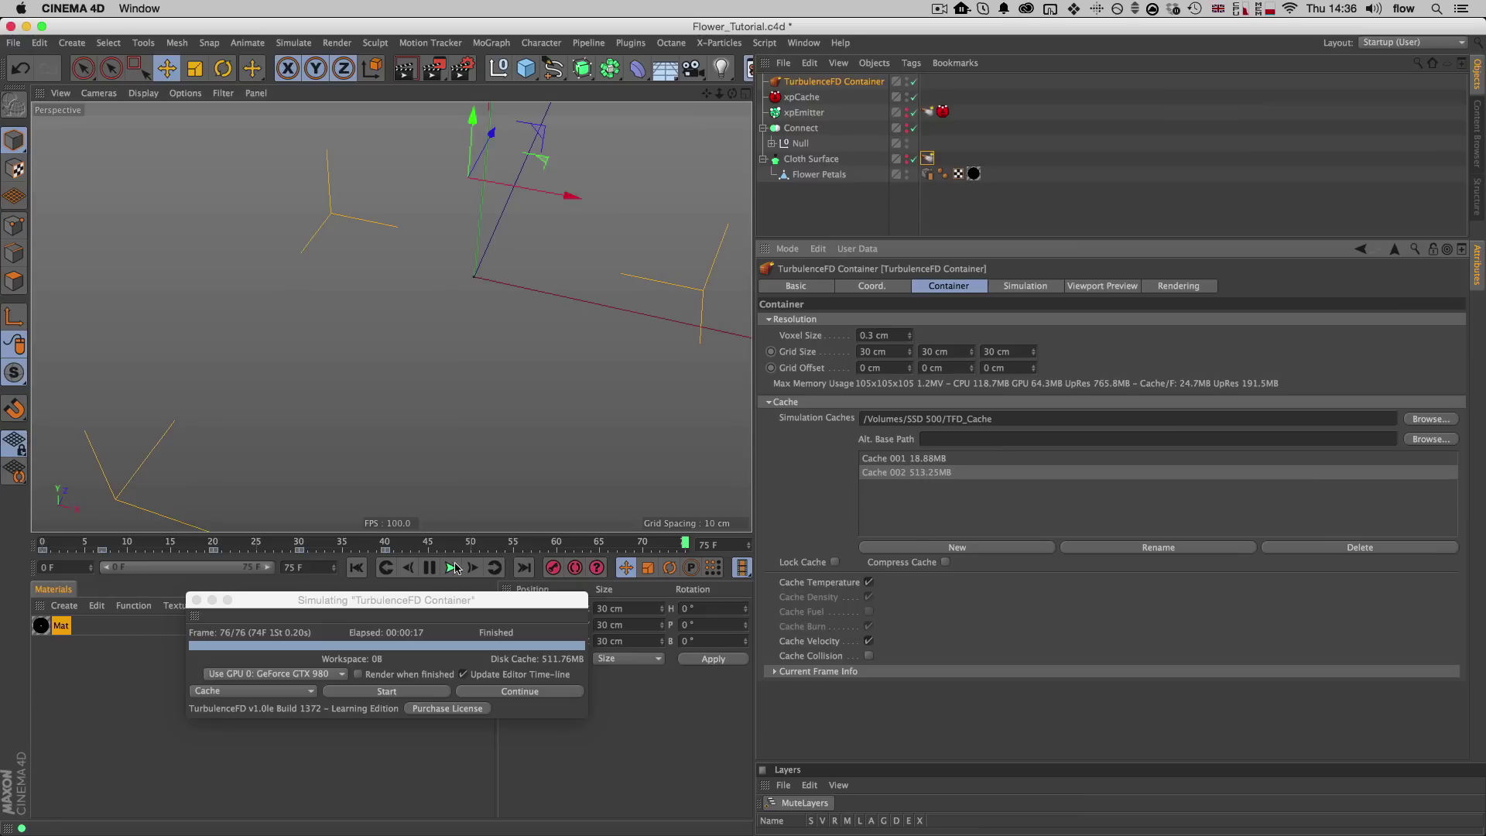
mouse_move(285, 549)
mouse_down()
mouse_move(160, 542)
mouse_move(307, 540)
mouse_move(203, 544)
mouse_move(304, 544)
mouse_move(290, 545)
mouse_up()
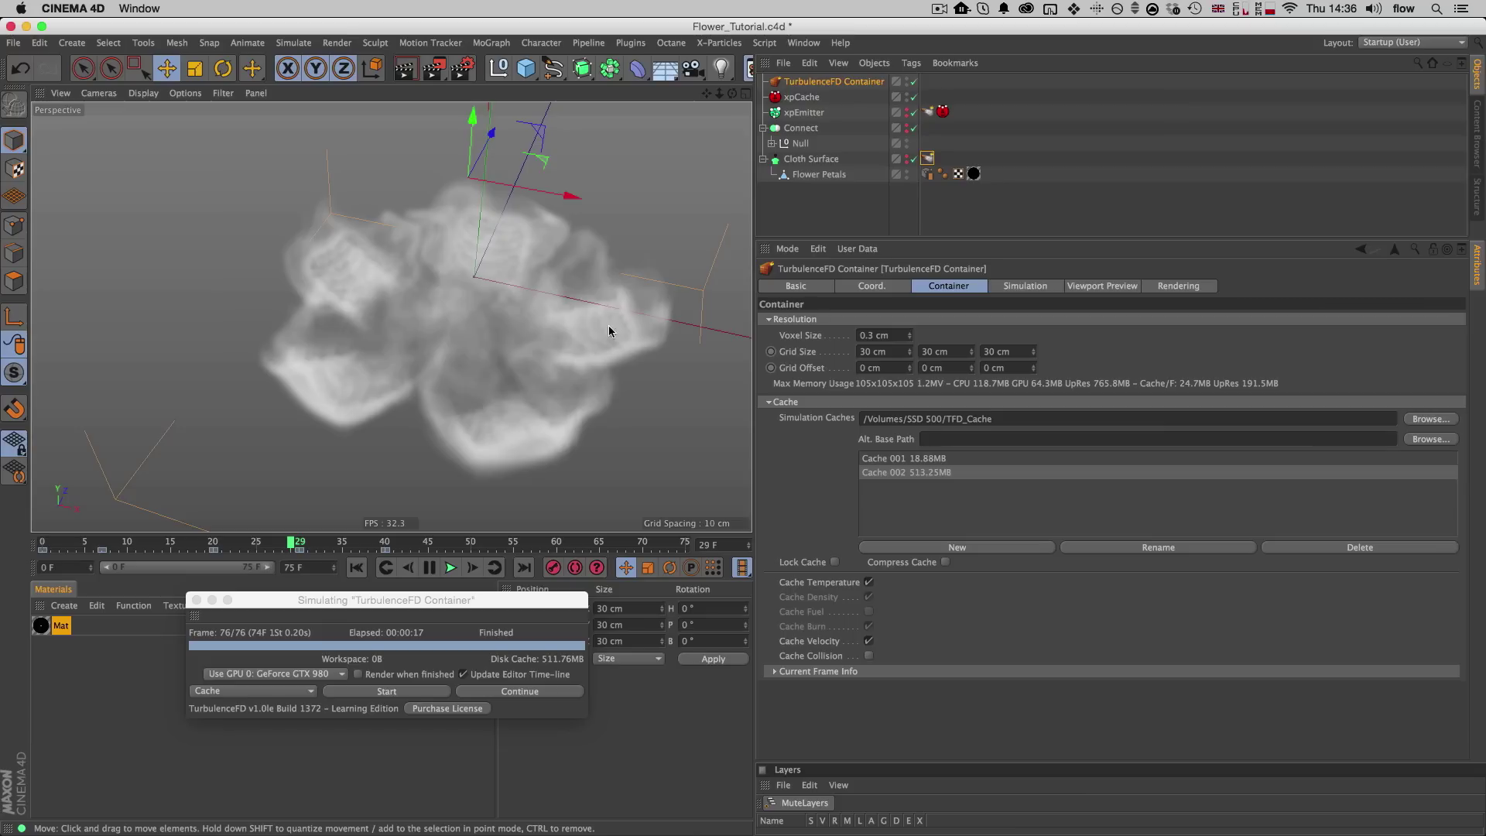
Step: Run the Up-Res simulation of the velocity cache on the Intel Xeon CPU
click(291, 673)
click(290, 688)
click(236, 690)
click(234, 739)
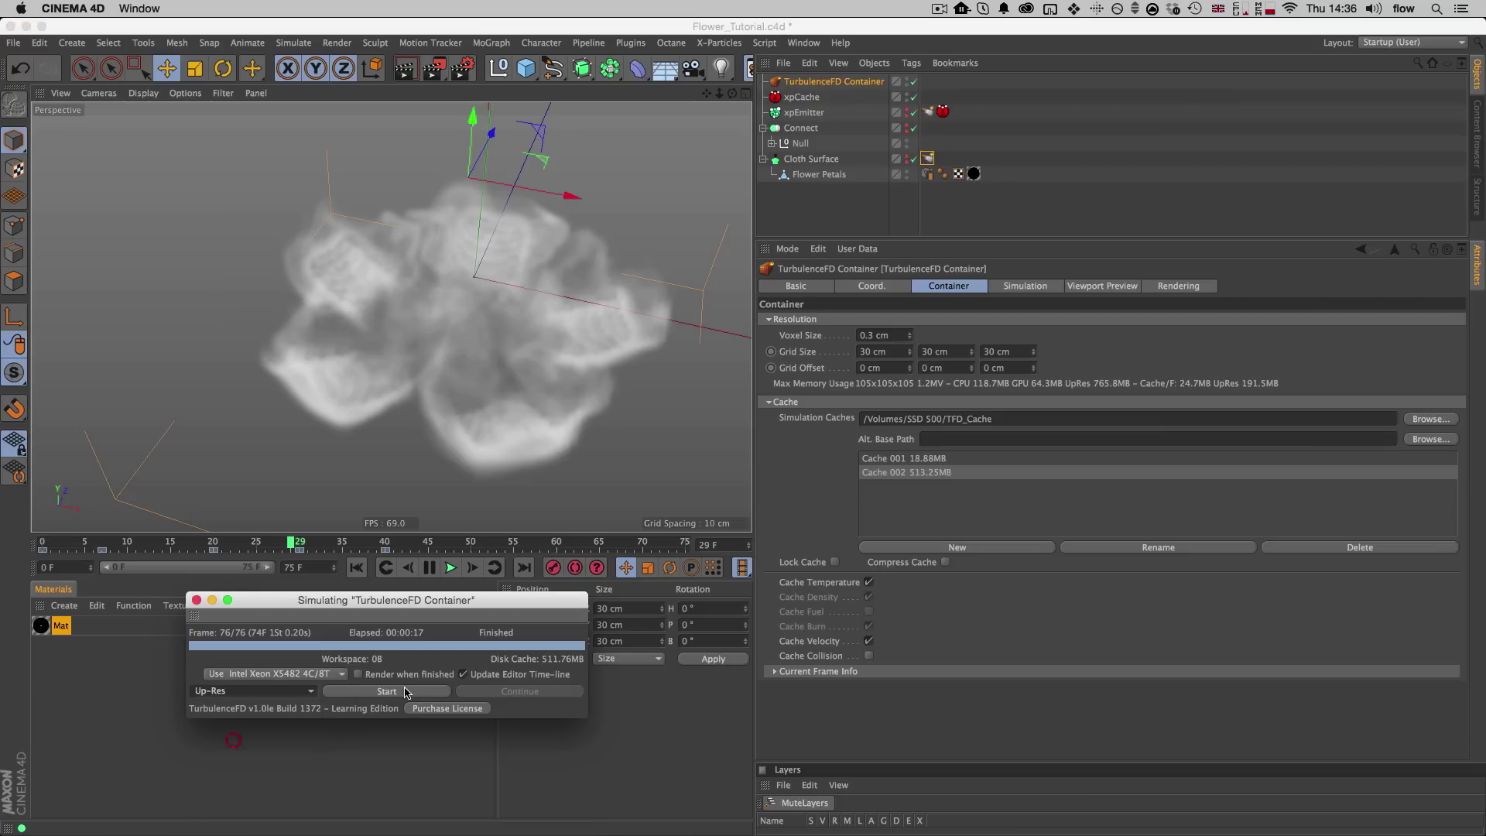
click(404, 691)
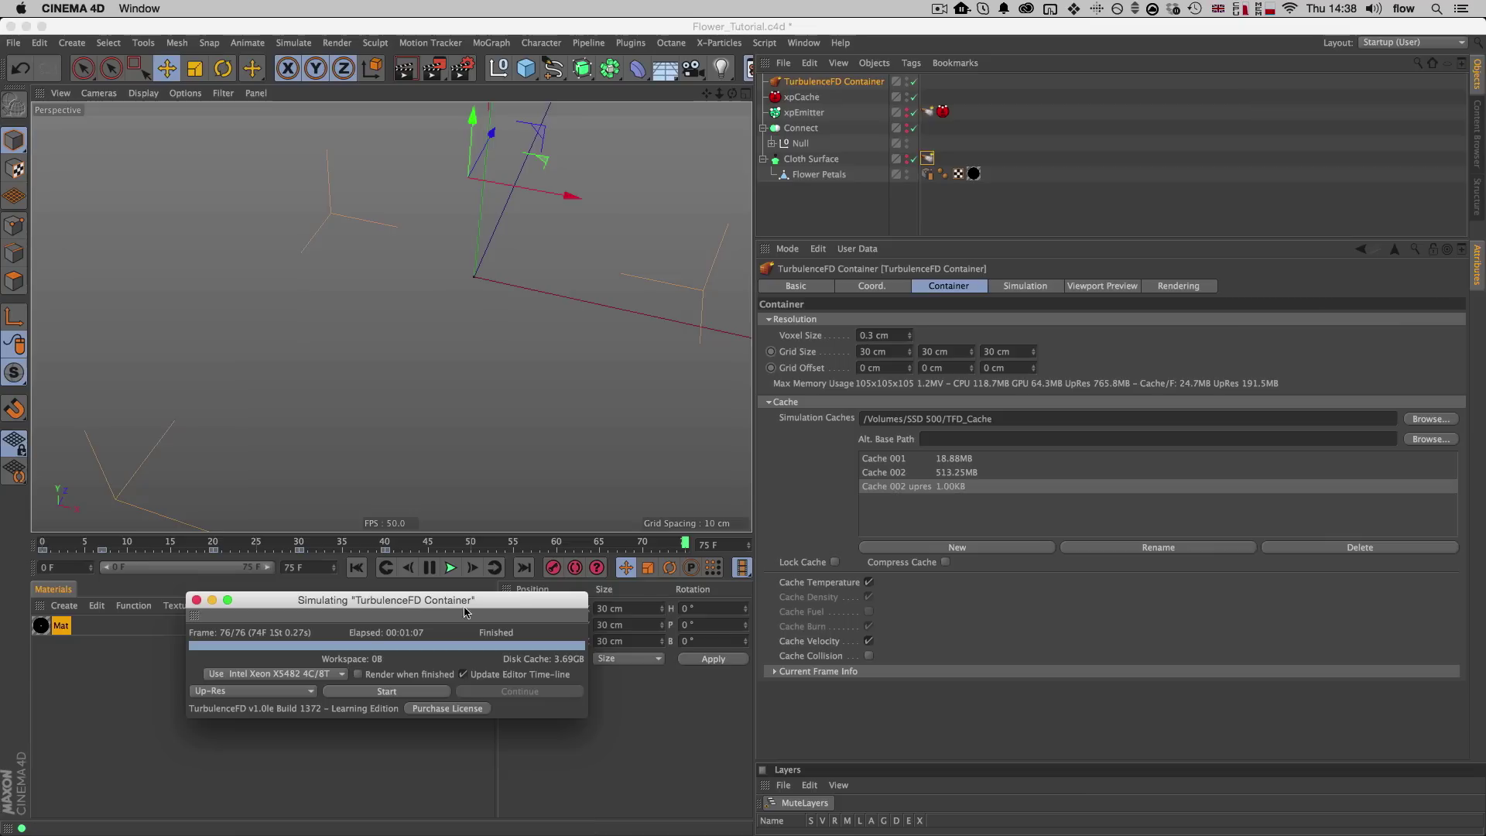
Step: Go to frame 34 and examine the up-res smoke from another angle
click(317, 543)
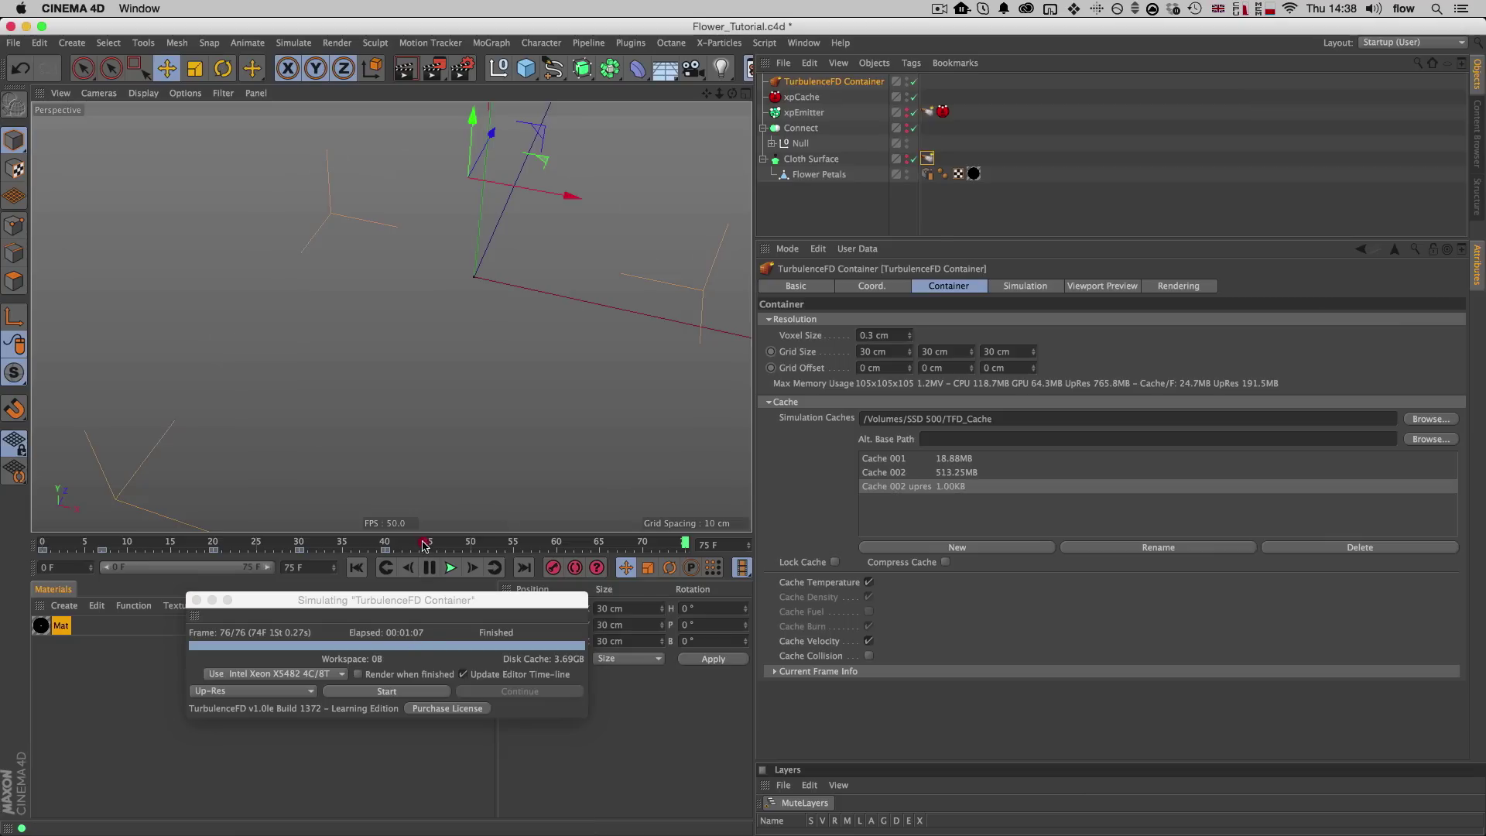
drag(281, 545, 334, 539)
key(3)
drag(454, 382, 510, 239)
key(3)
key(2)
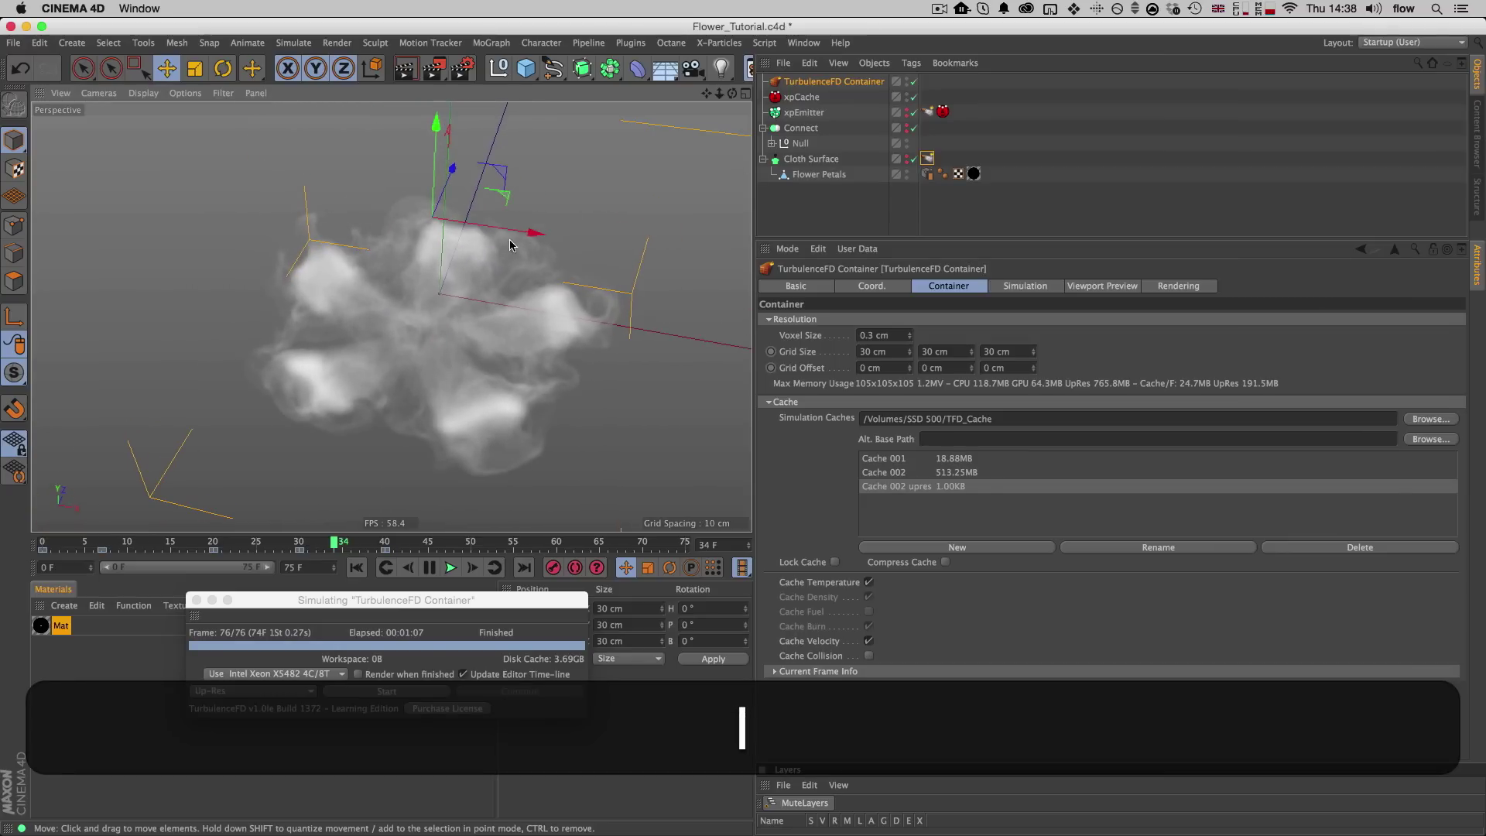
Step: Add a light and place it above the smoke, off to one side
click(722, 70)
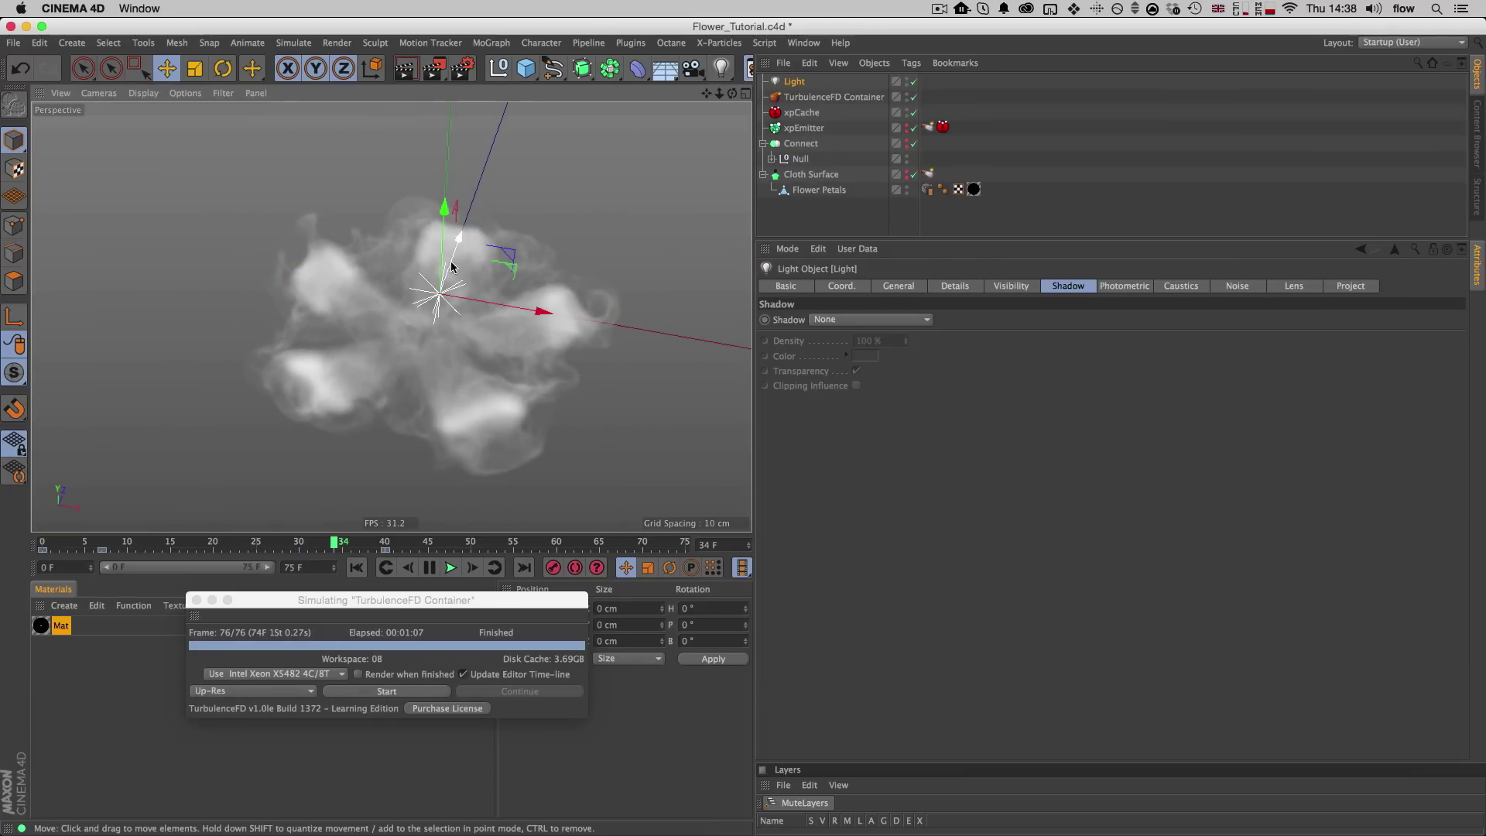
key(3)
drag(488, 278, 499, 195)
Step: Give the light a warm colour with hue 35° and saturation 20%, and set its shadow to Raytraced (Hard)
click(914, 288)
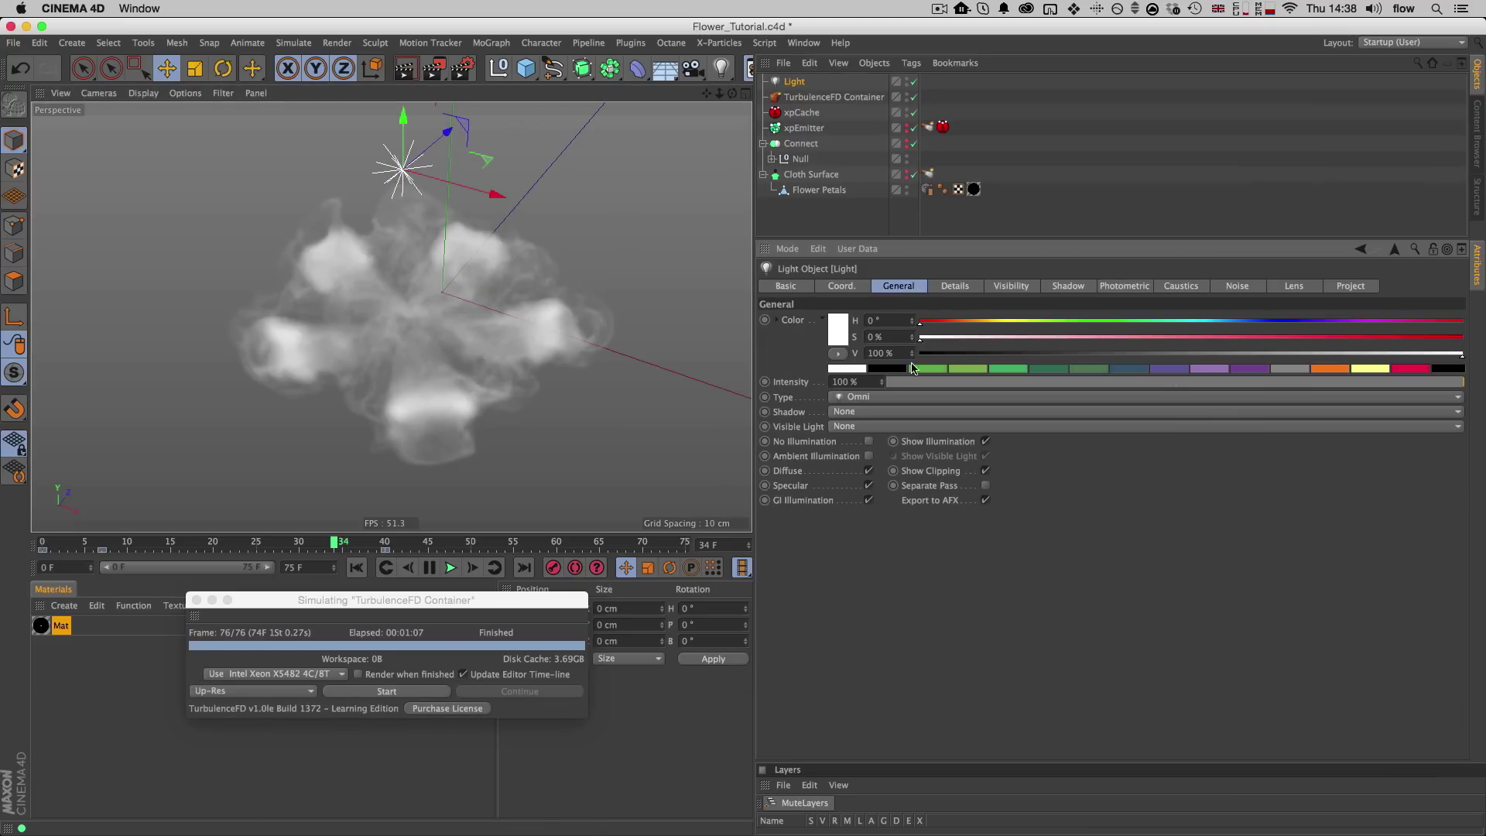
click(1195, 322)
drag(992, 338, 998, 339)
click(967, 320)
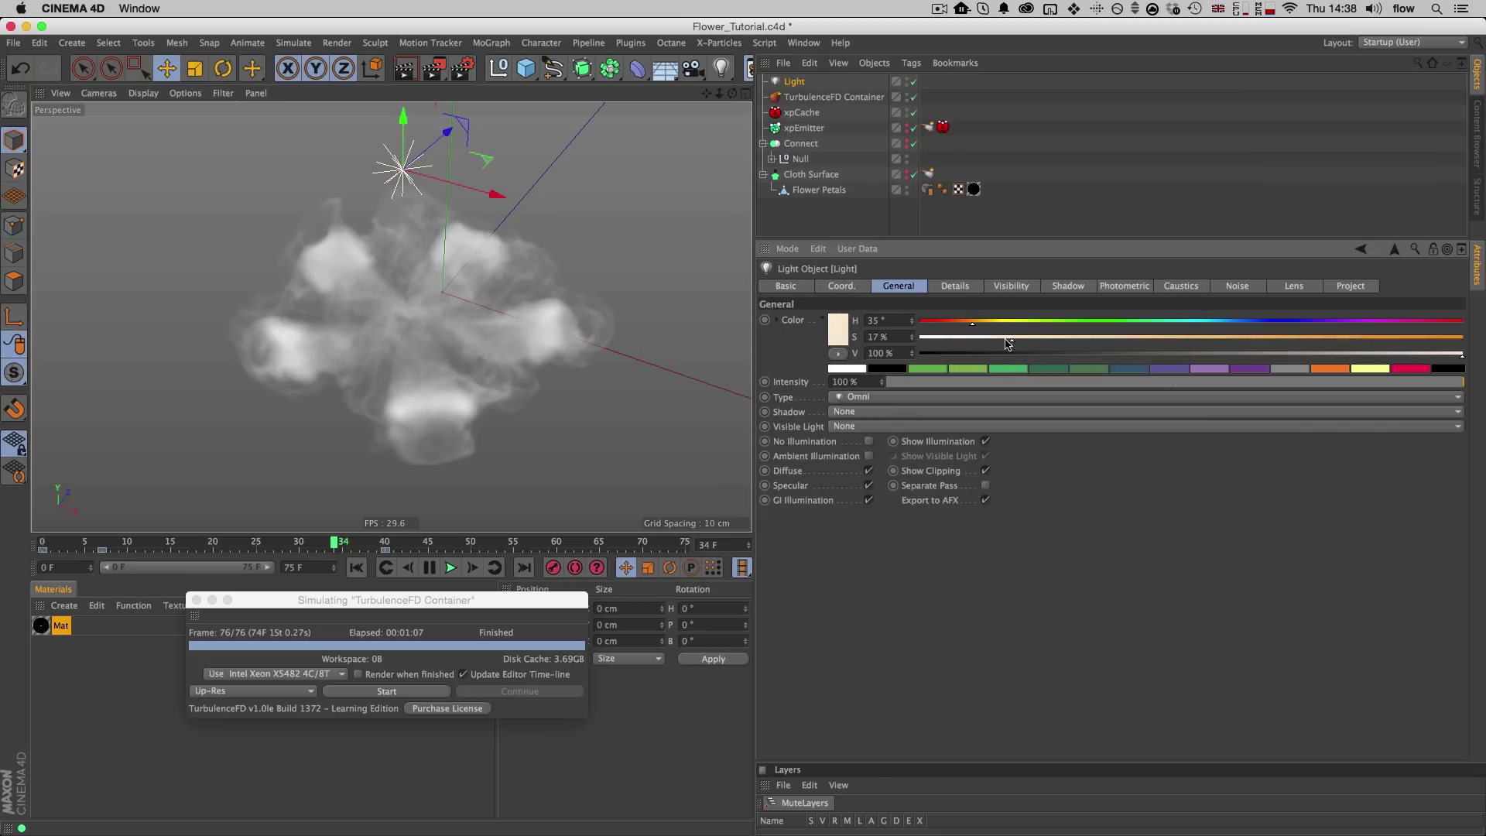
click(847, 414)
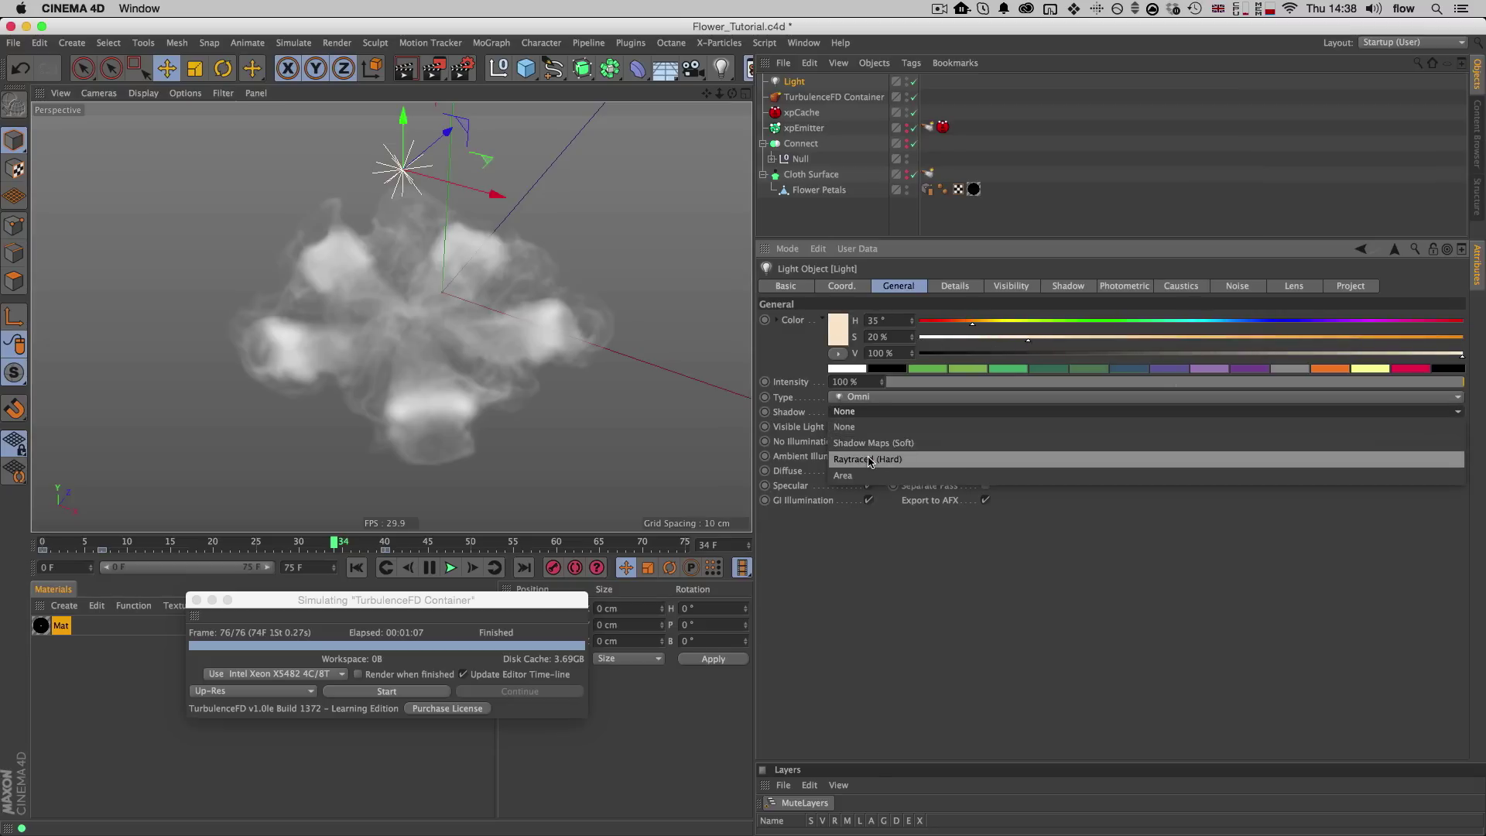
click(869, 462)
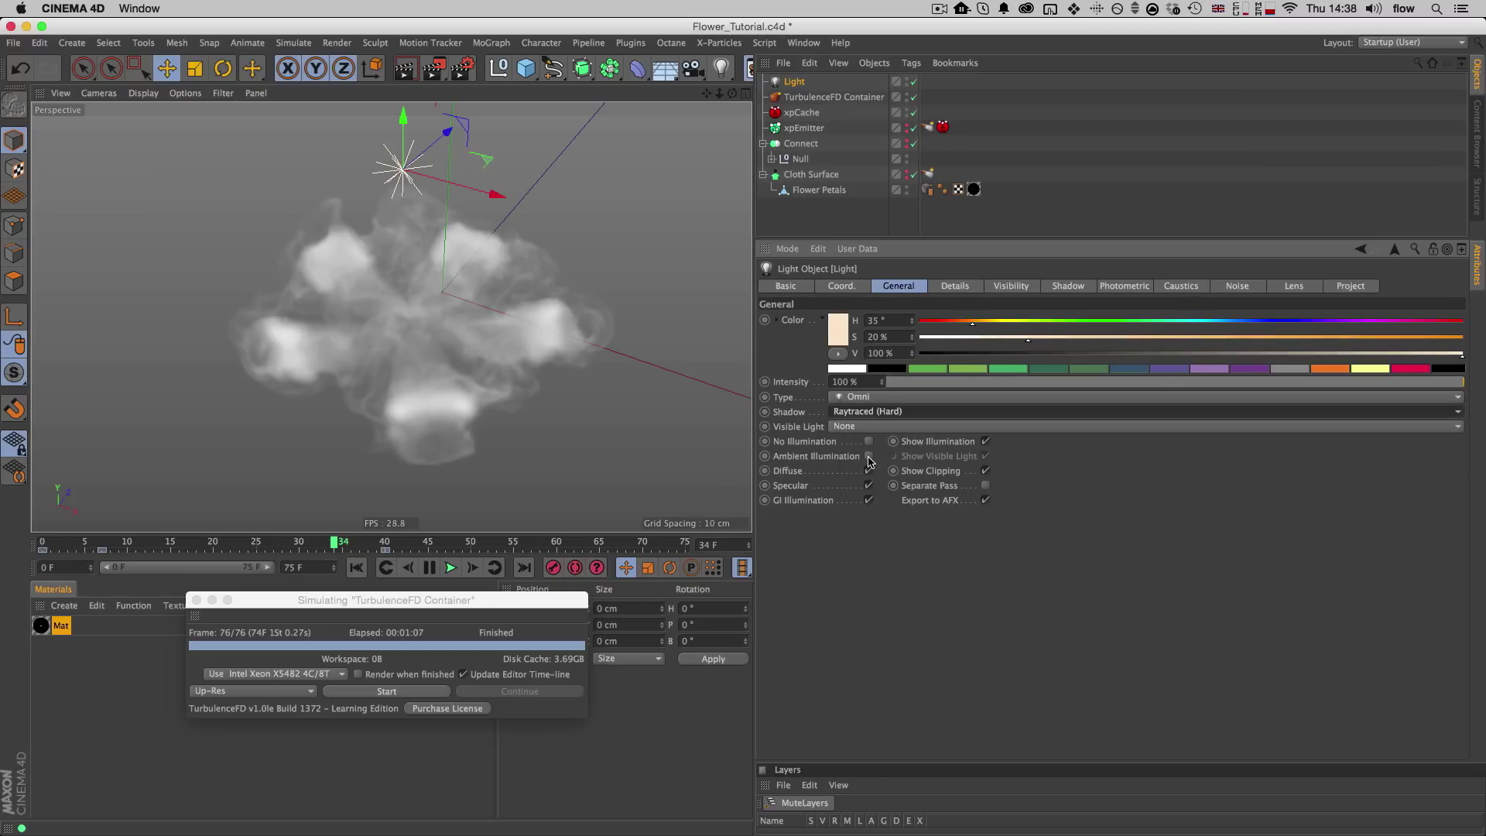
click(857, 414)
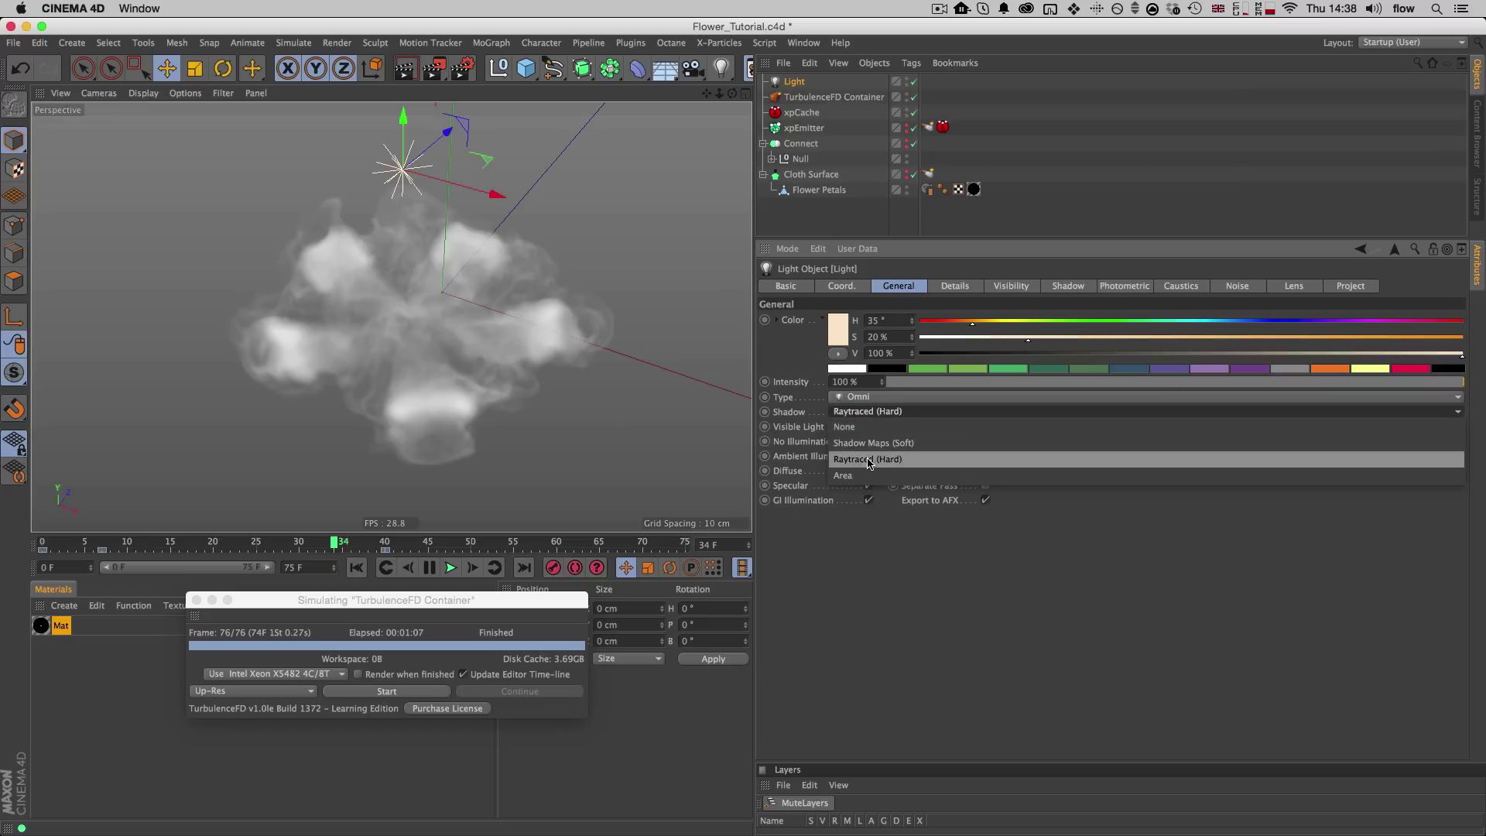
click(841, 566)
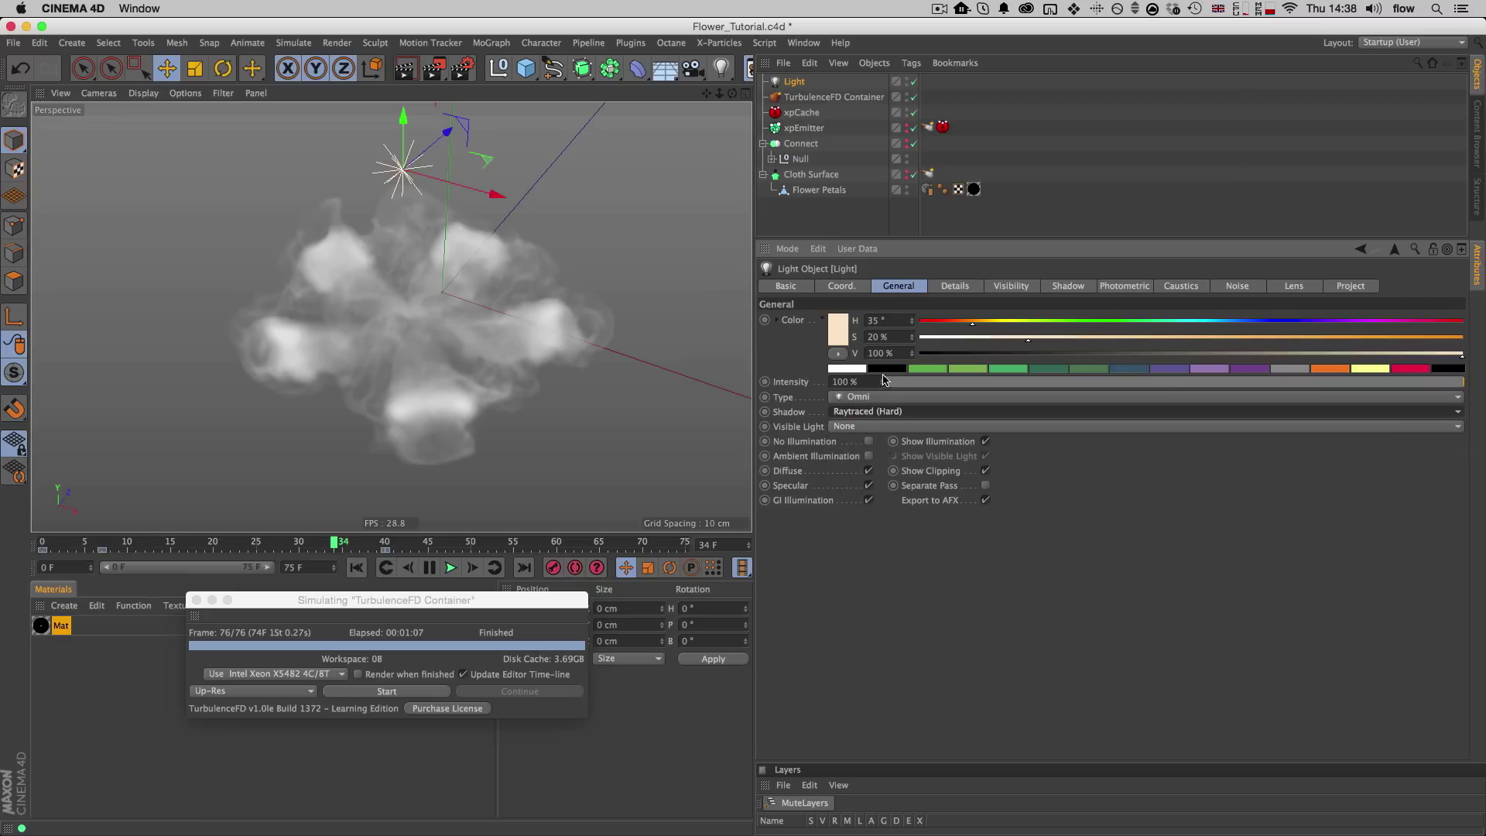
Step: Duplicate the light and place the copy low on the opposite side of the smoke
key(super+c)
key(super+v)
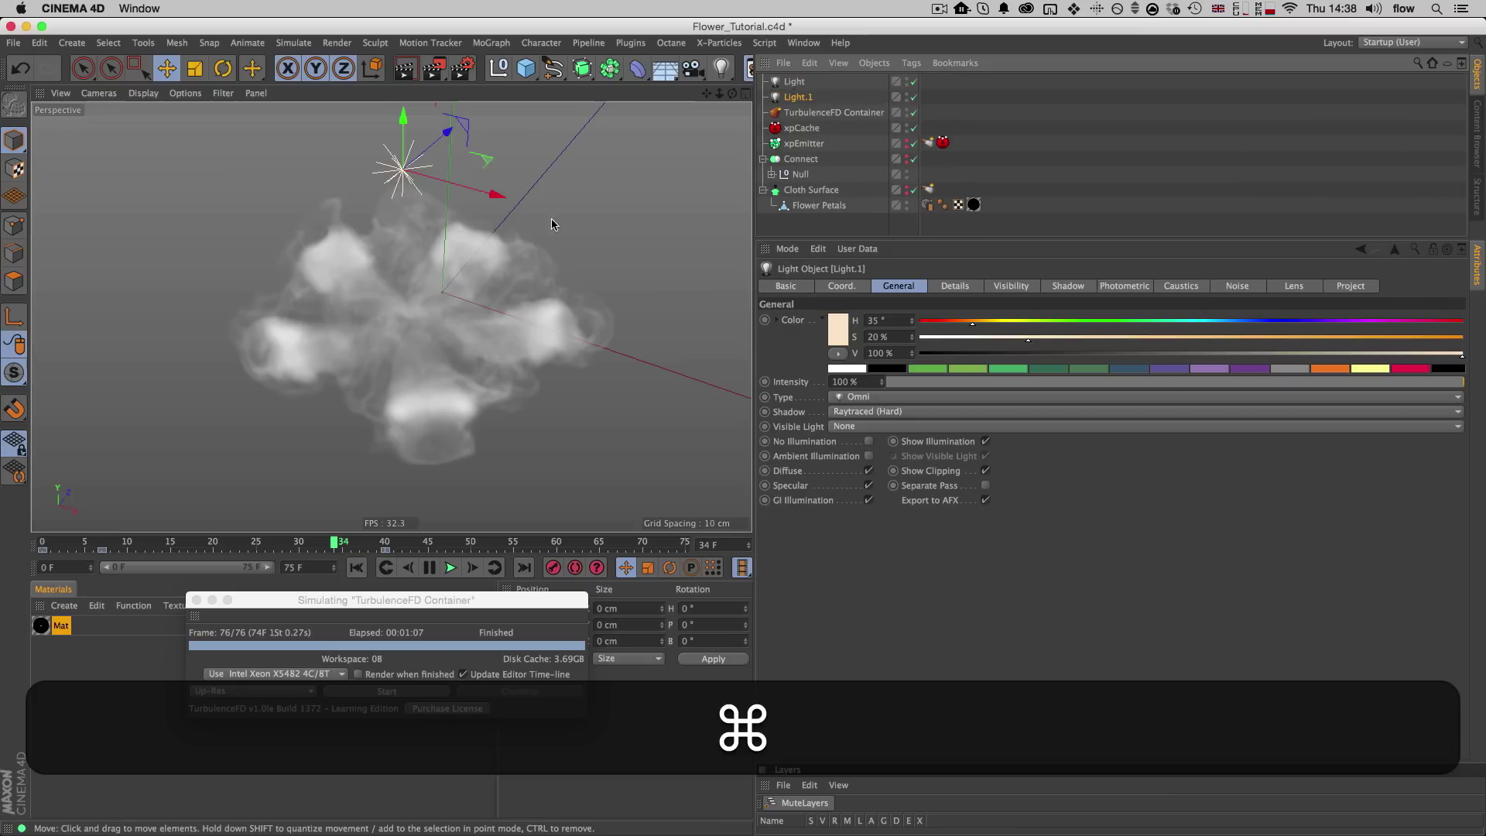
drag(481, 160, 513, 322)
key(3)
key(super+z)
key(super+3)
drag(339, 223, 611, 309)
key(3)
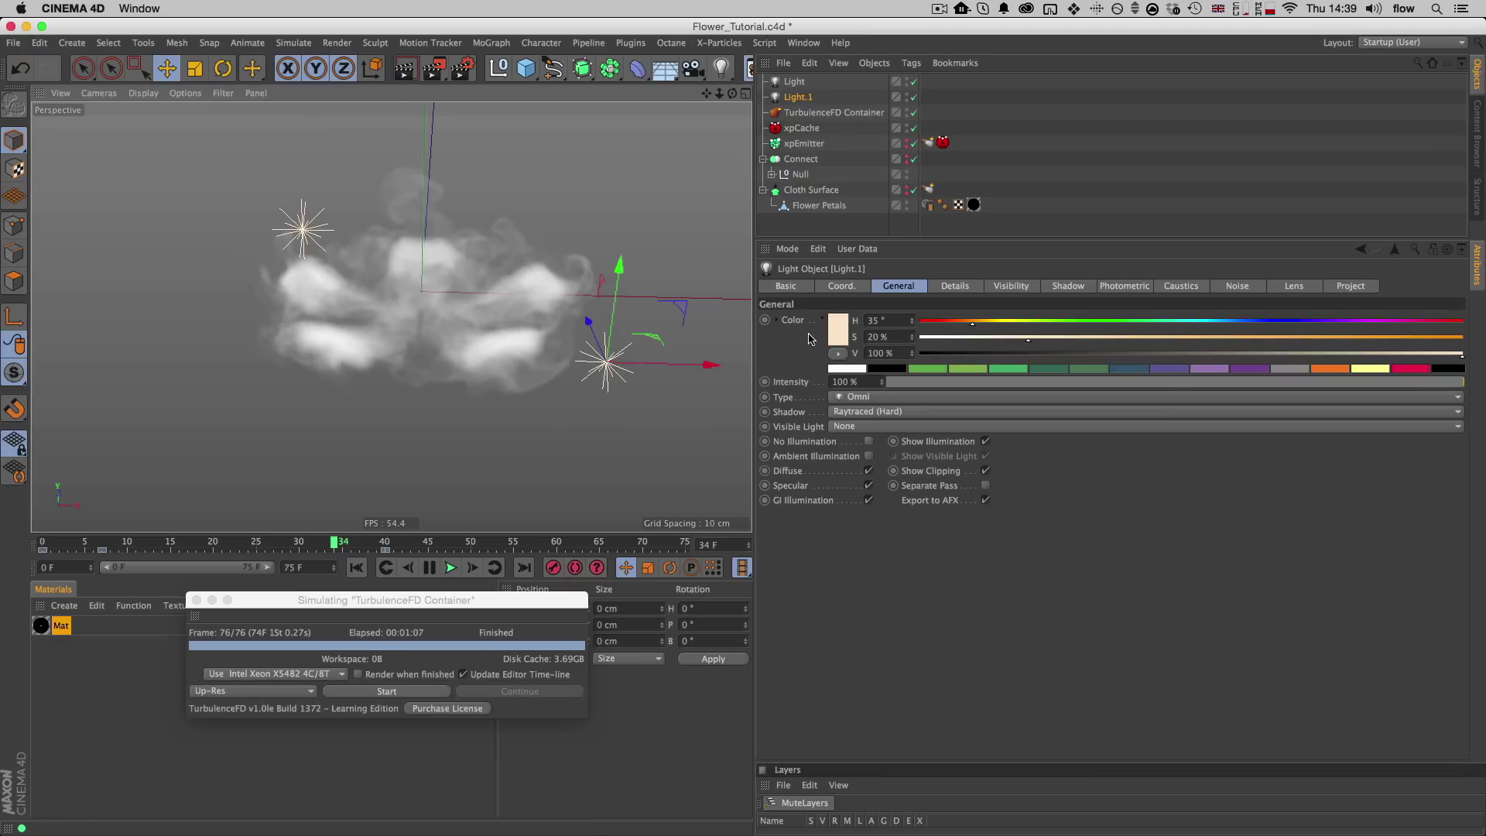
Step: Set the duplicated light's colour hue to 191° and its intensity to 70%
drag(1198, 323, 1208, 325)
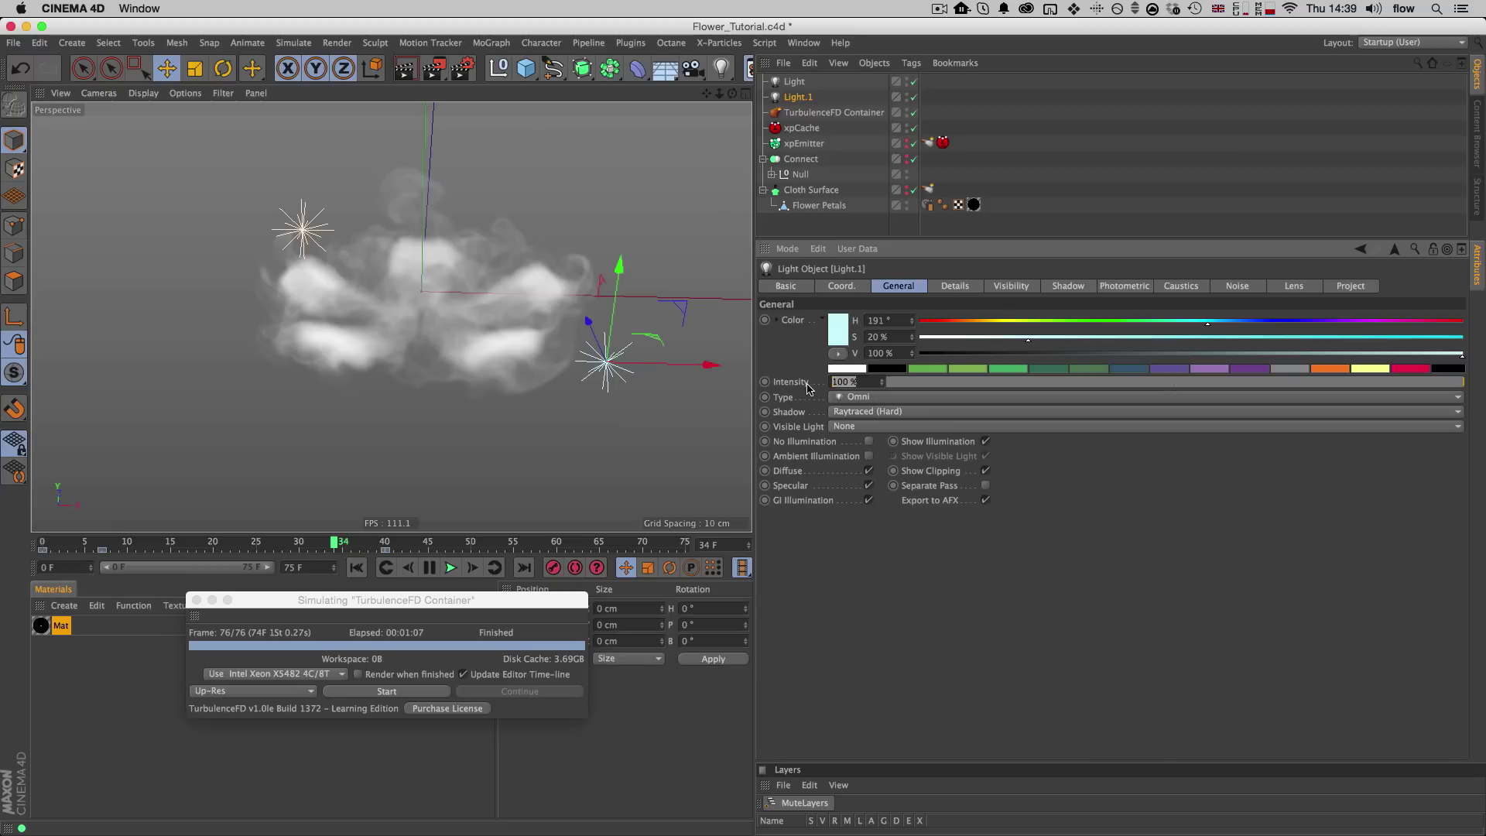
text(70)
key(Return)
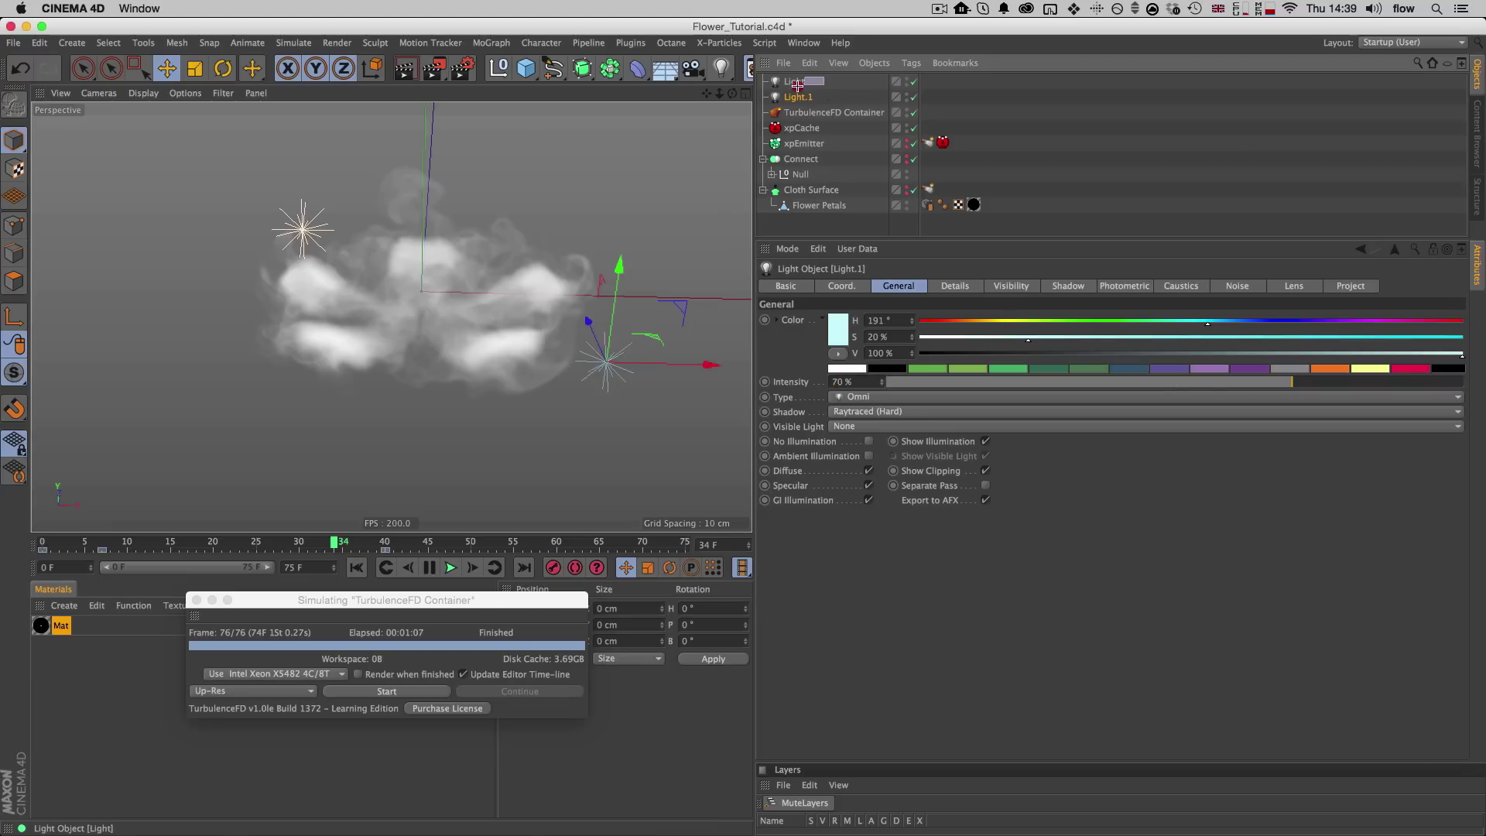
Step: Set the falloff of both lights to Inverse Square Clamped
ctrl+click(795, 81)
click(1011, 287)
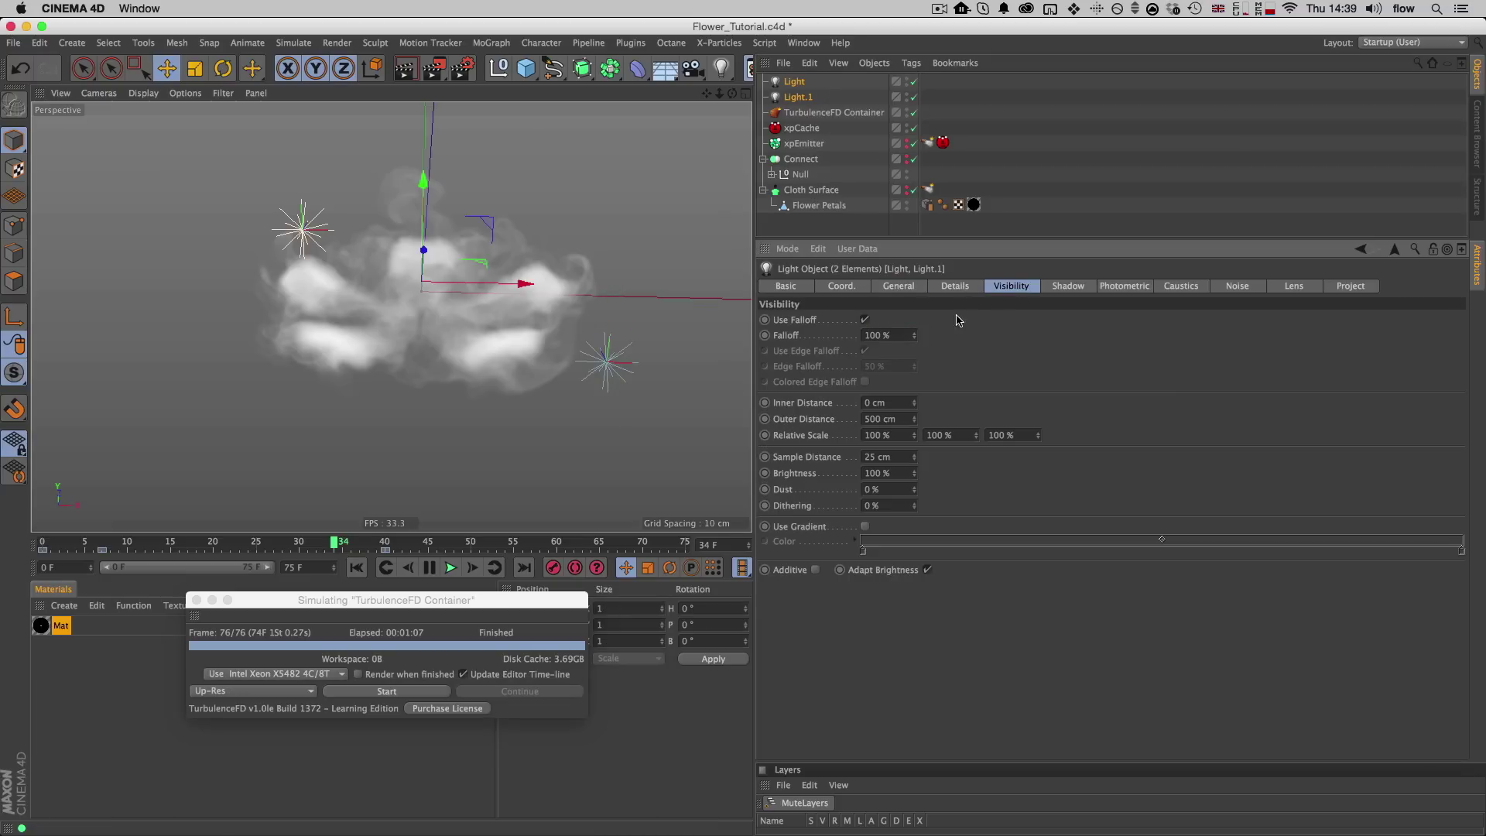
click(969, 294)
click(889, 419)
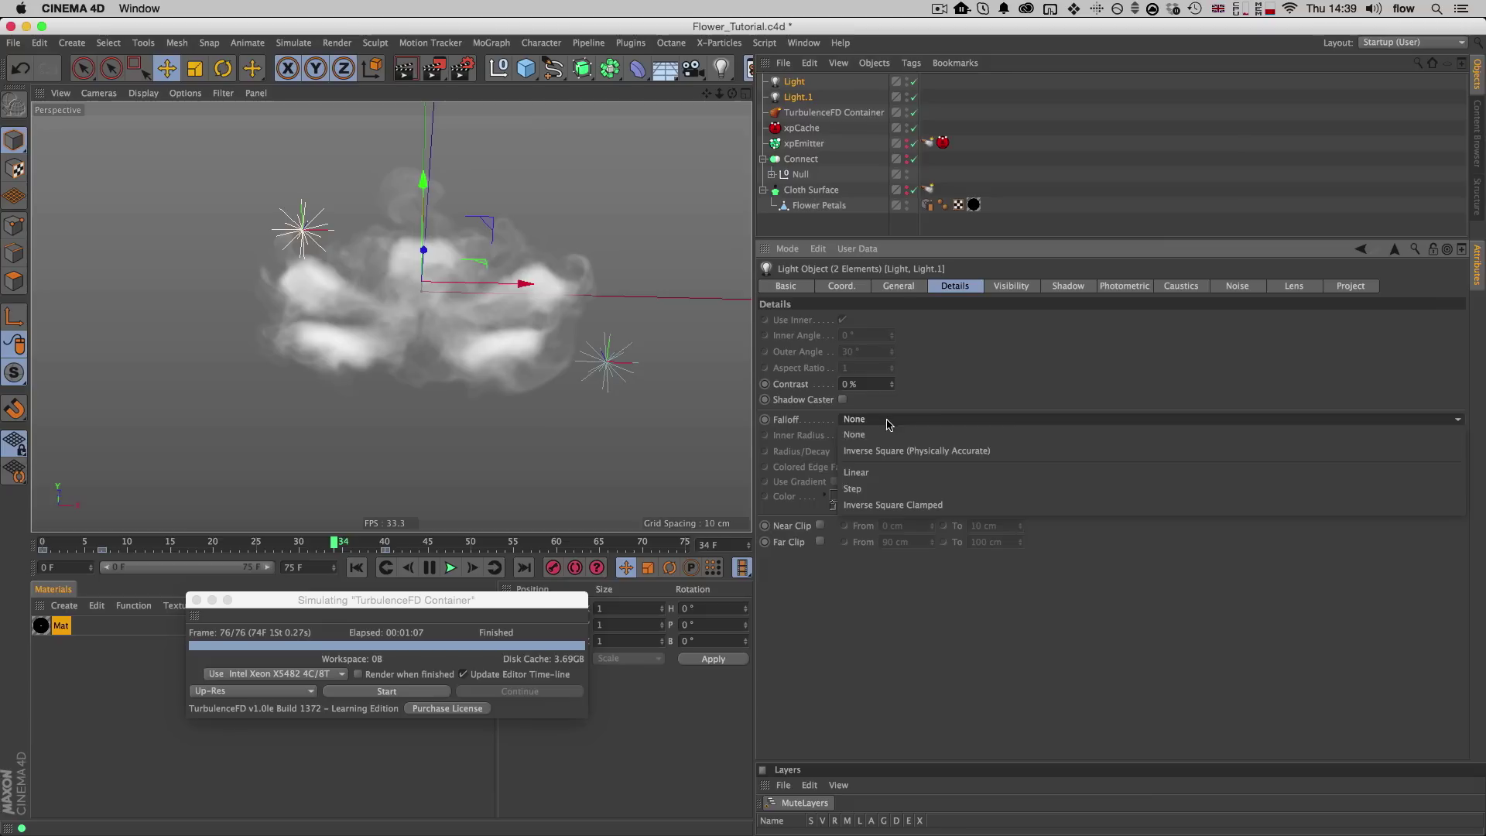
click(892, 505)
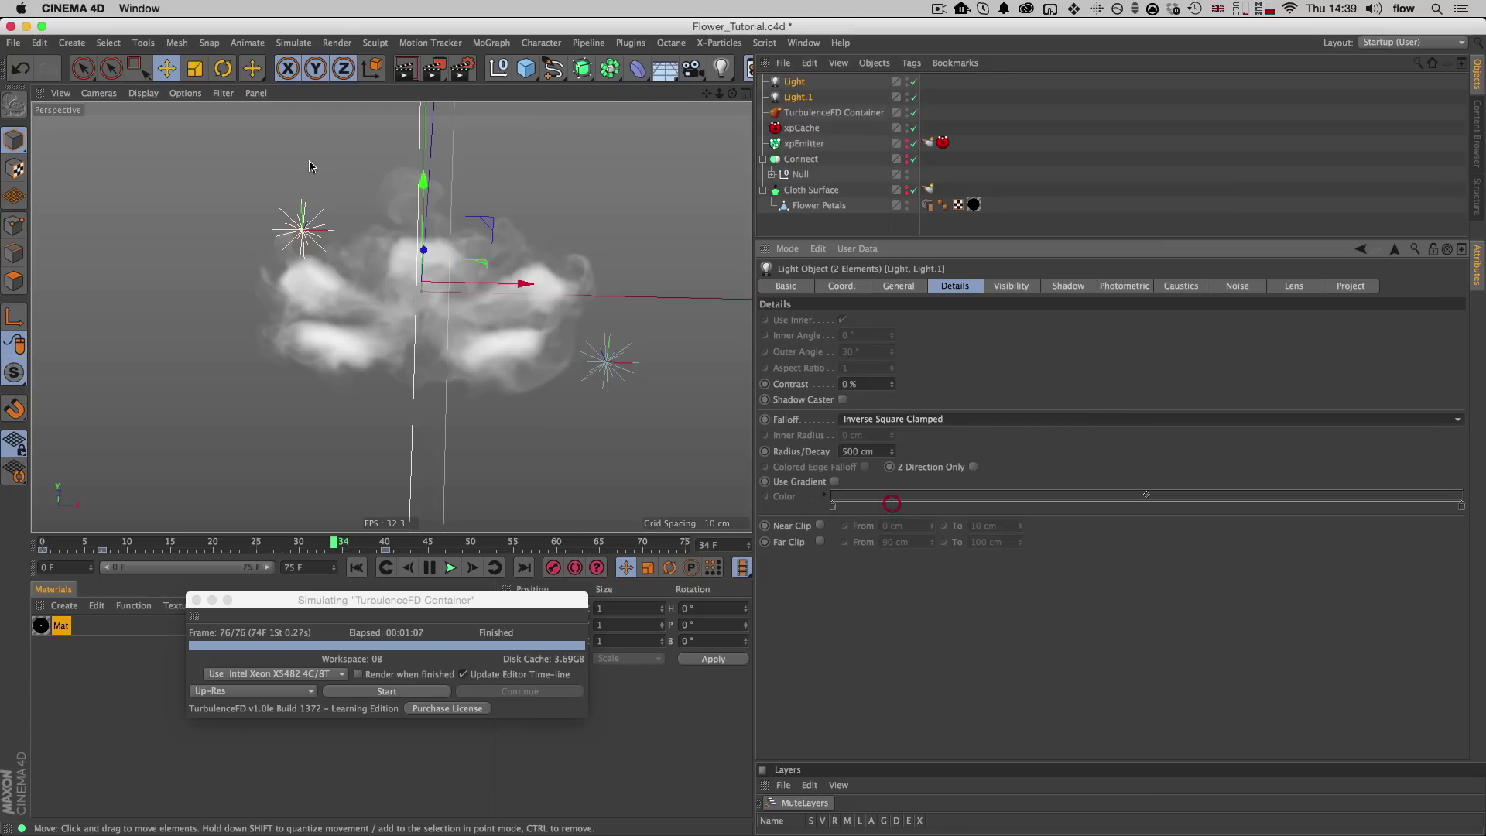
Step: Start an interactive render region, resize it to frame the whole smoke flower, and check the lighting from slightly different angles
drag(434, 68, 539, 302)
drag(570, 205, 636, 140)
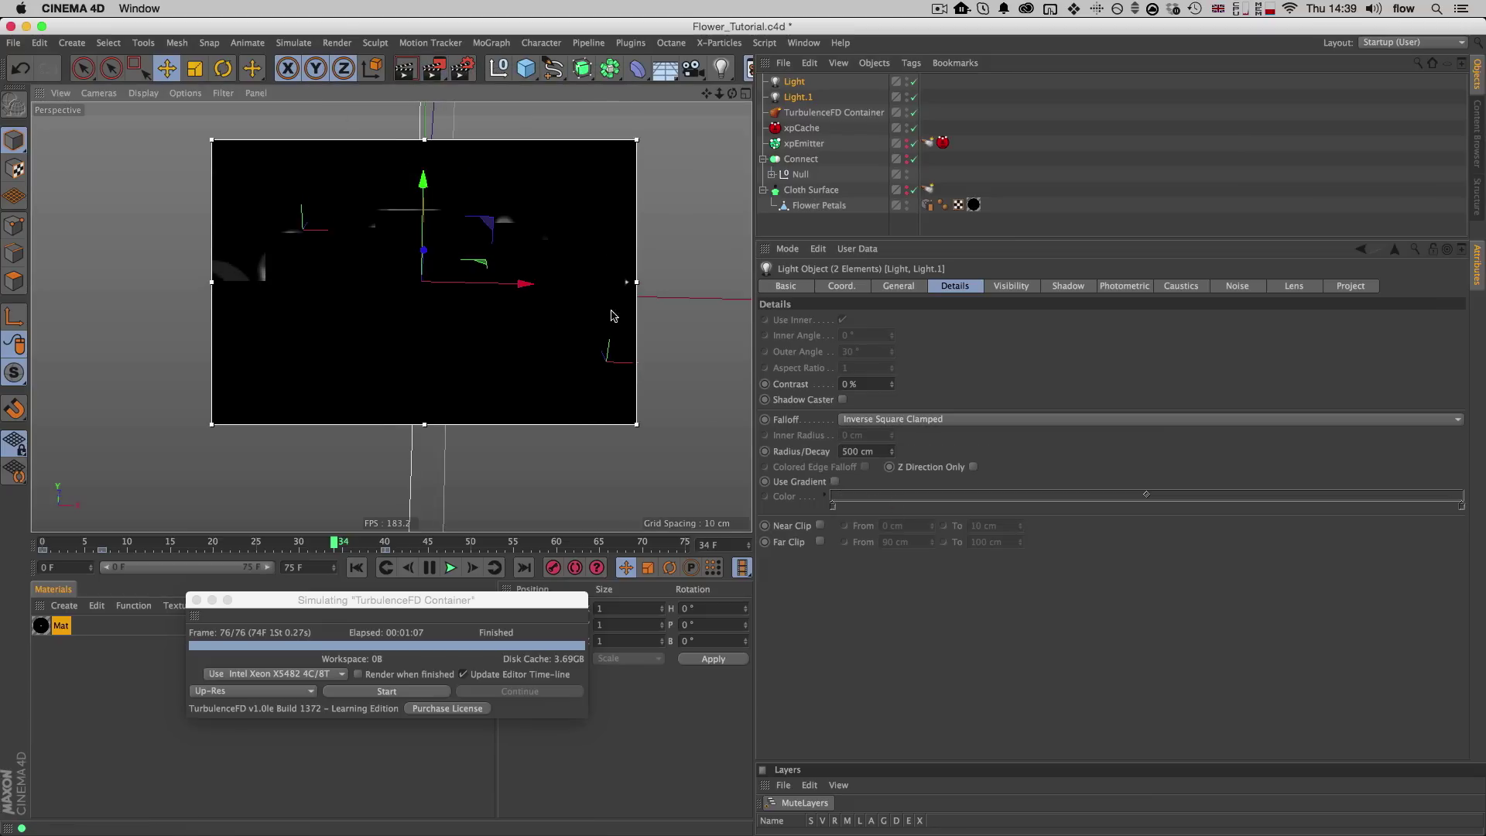
drag(639, 427, 648, 472)
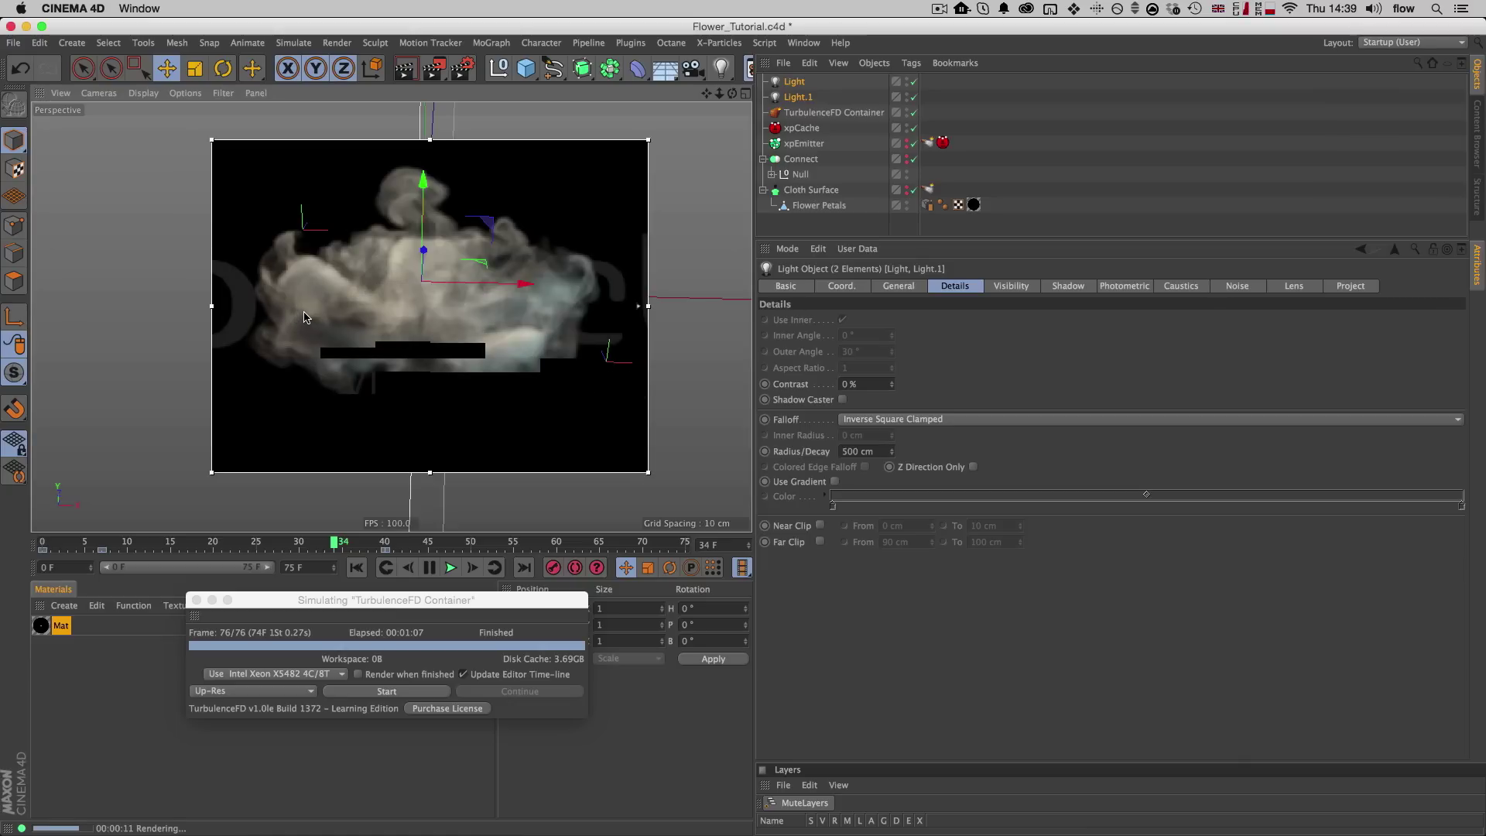
key(3)
drag(464, 322, 457, 286)
key(3)
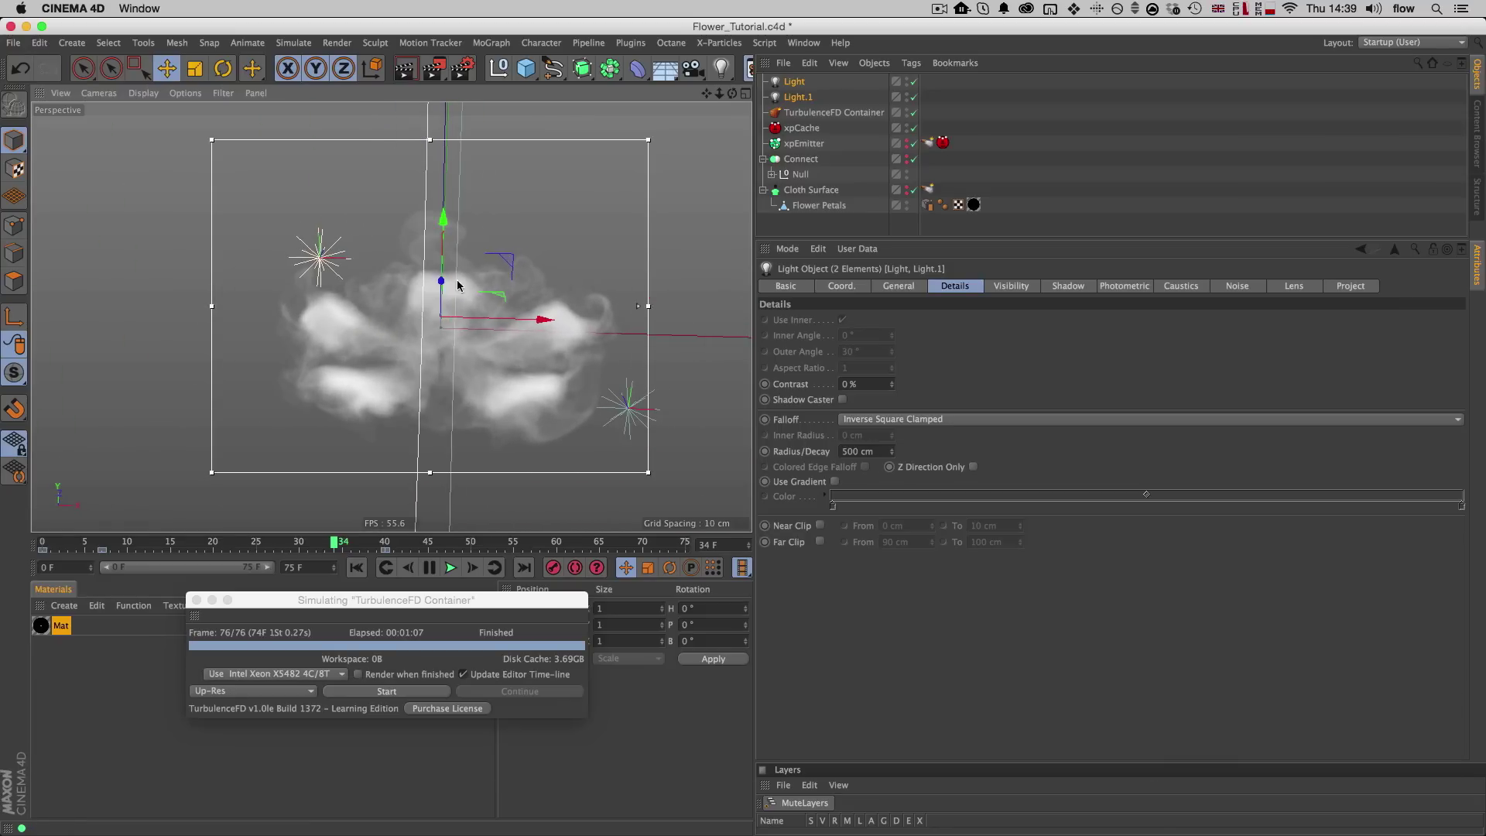
key(3)
mouse_move(436, 355)
mouse_down()
mouse_move(421, 340)
mouse_move(449, 329)
mouse_move(436, 356)
mouse_up()
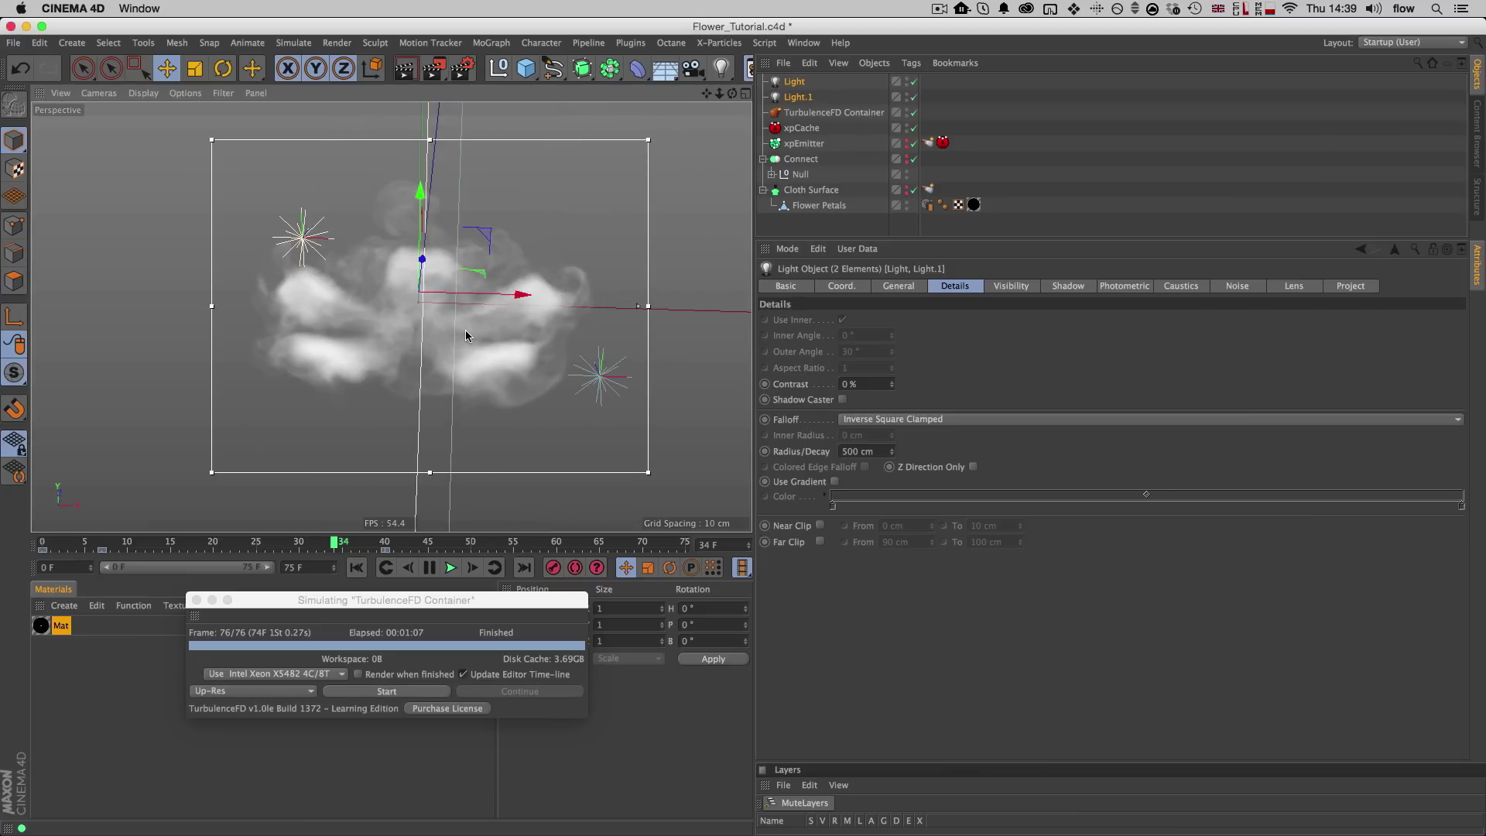
Step: Raise both lights together along the vertical axis to sit higher above the smoke flower, and dismiss the Learning Edition notice
key(3)
drag(596, 384, 589, 418)
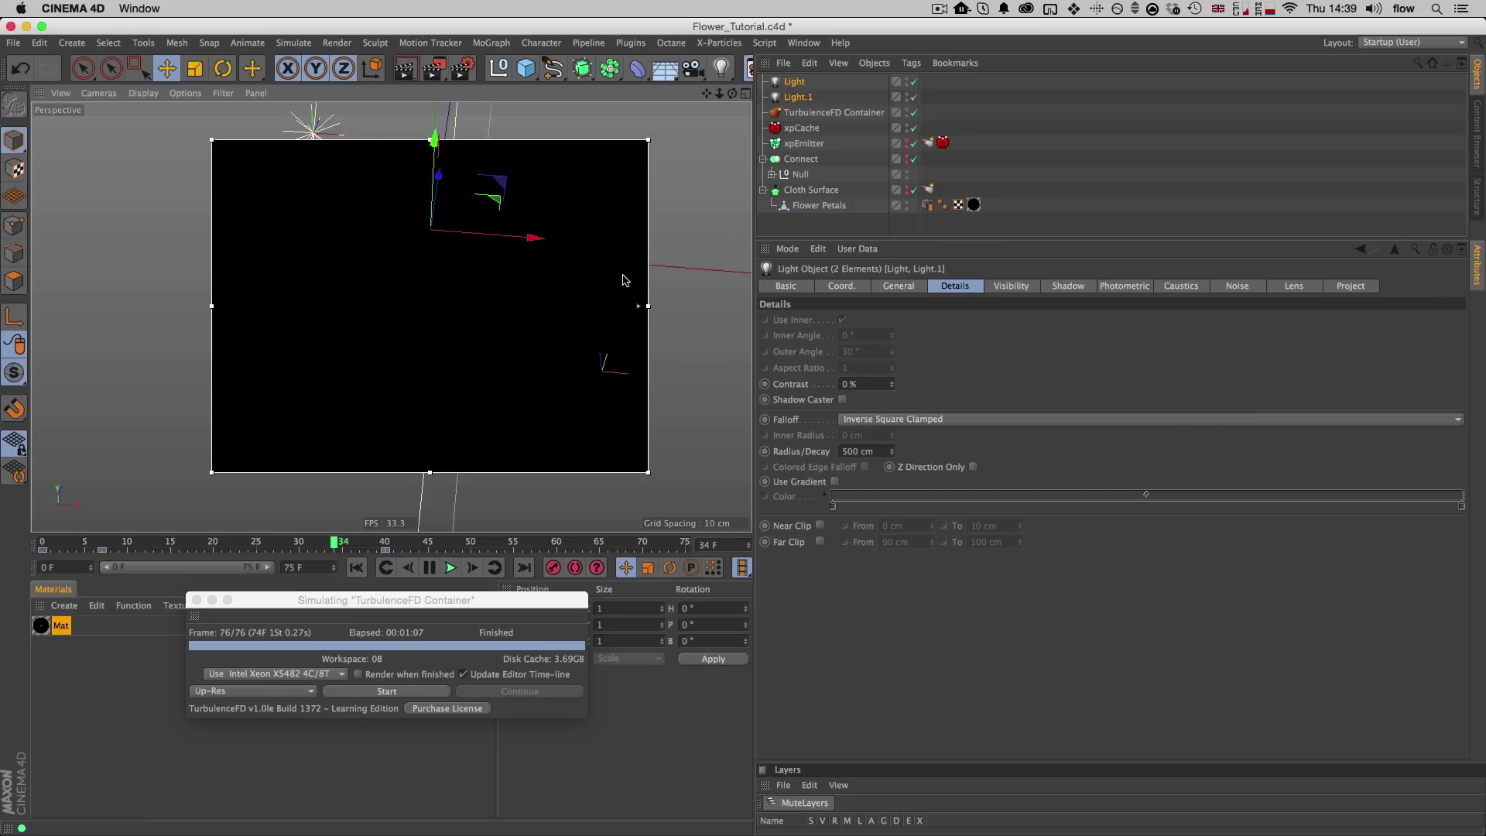
click(643, 337)
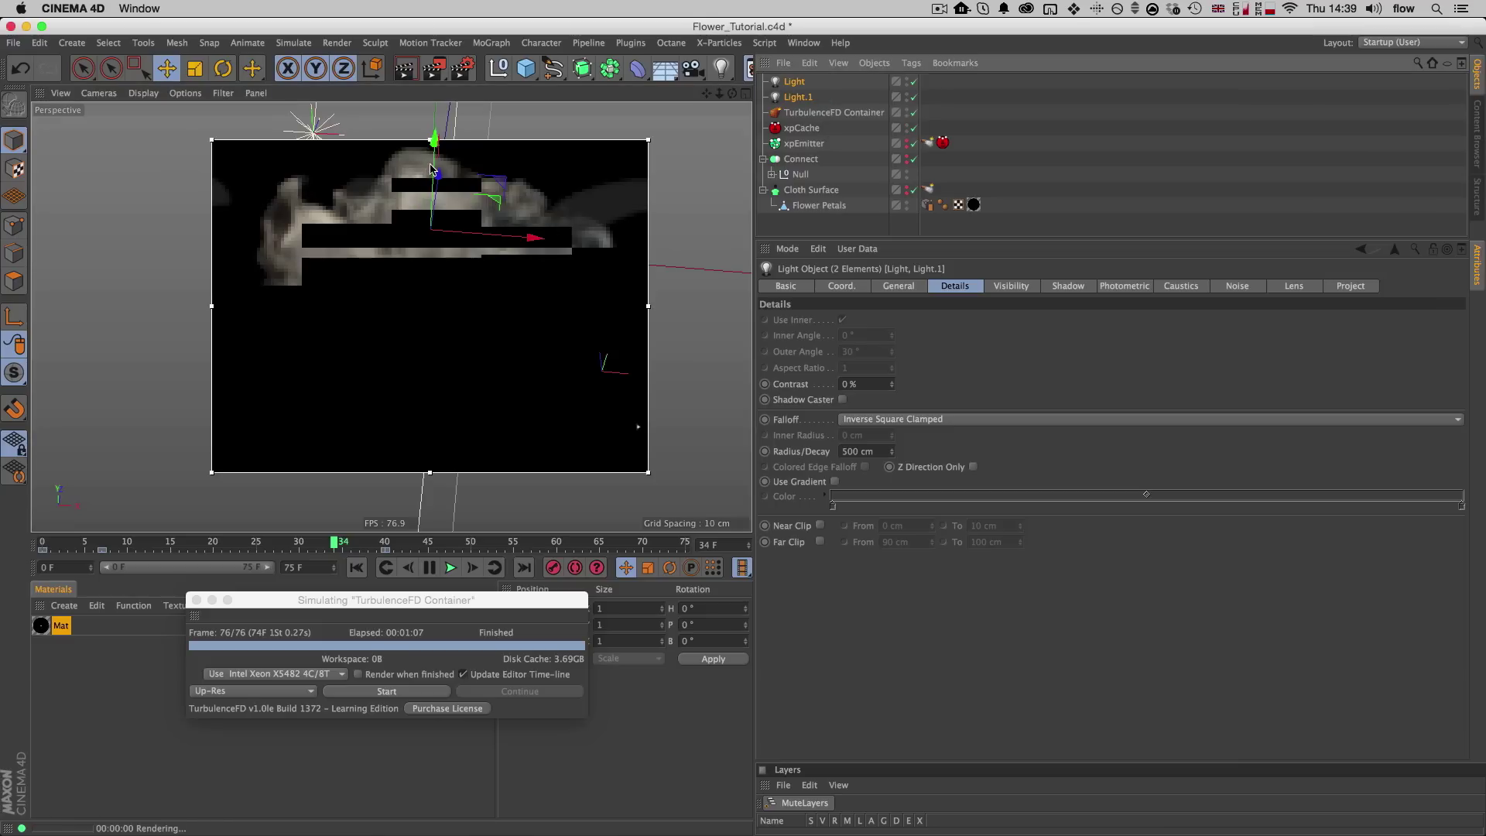
drag(436, 157, 436, 116)
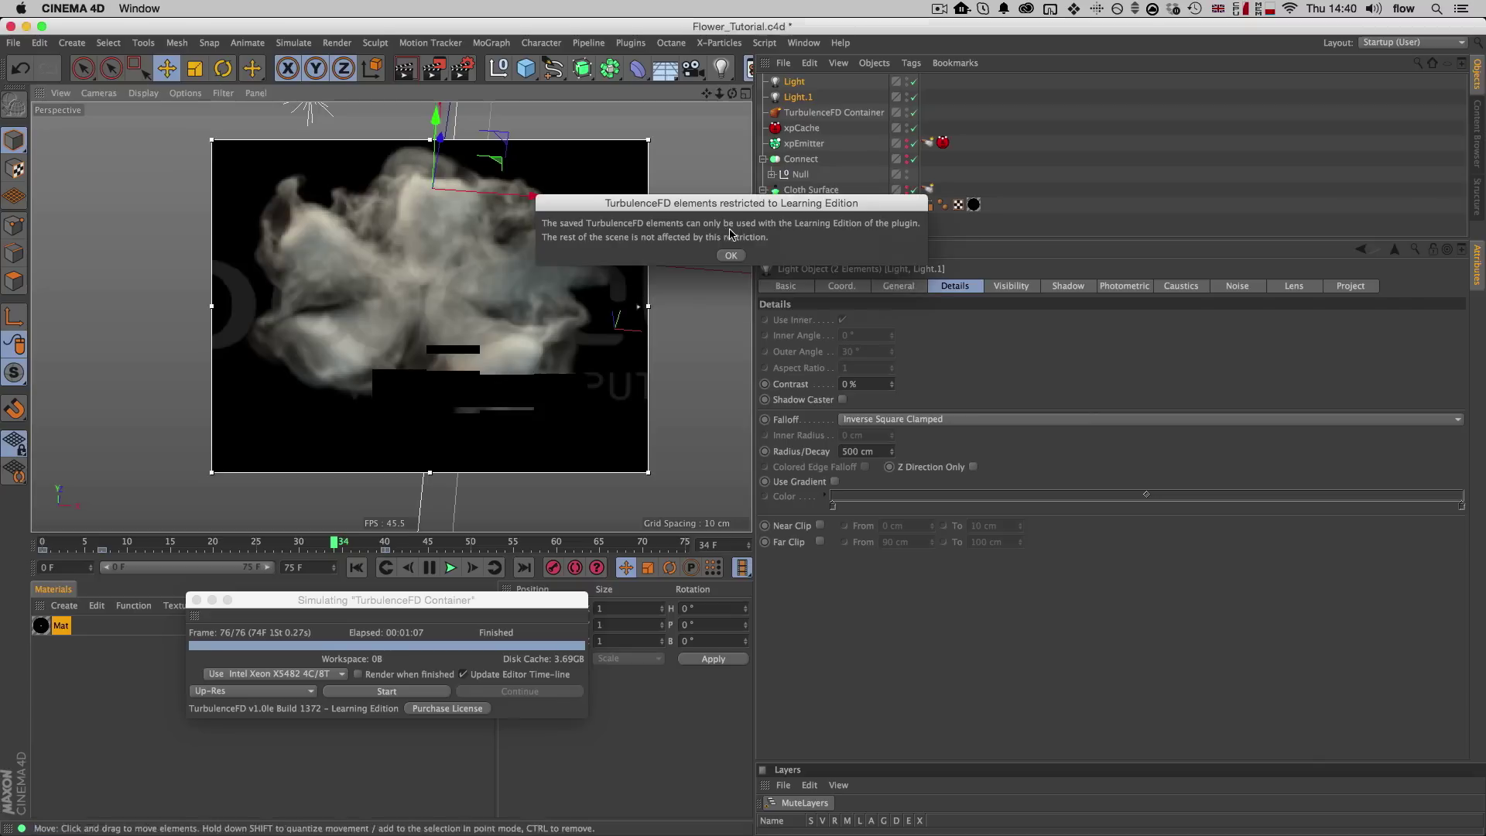
click(740, 256)
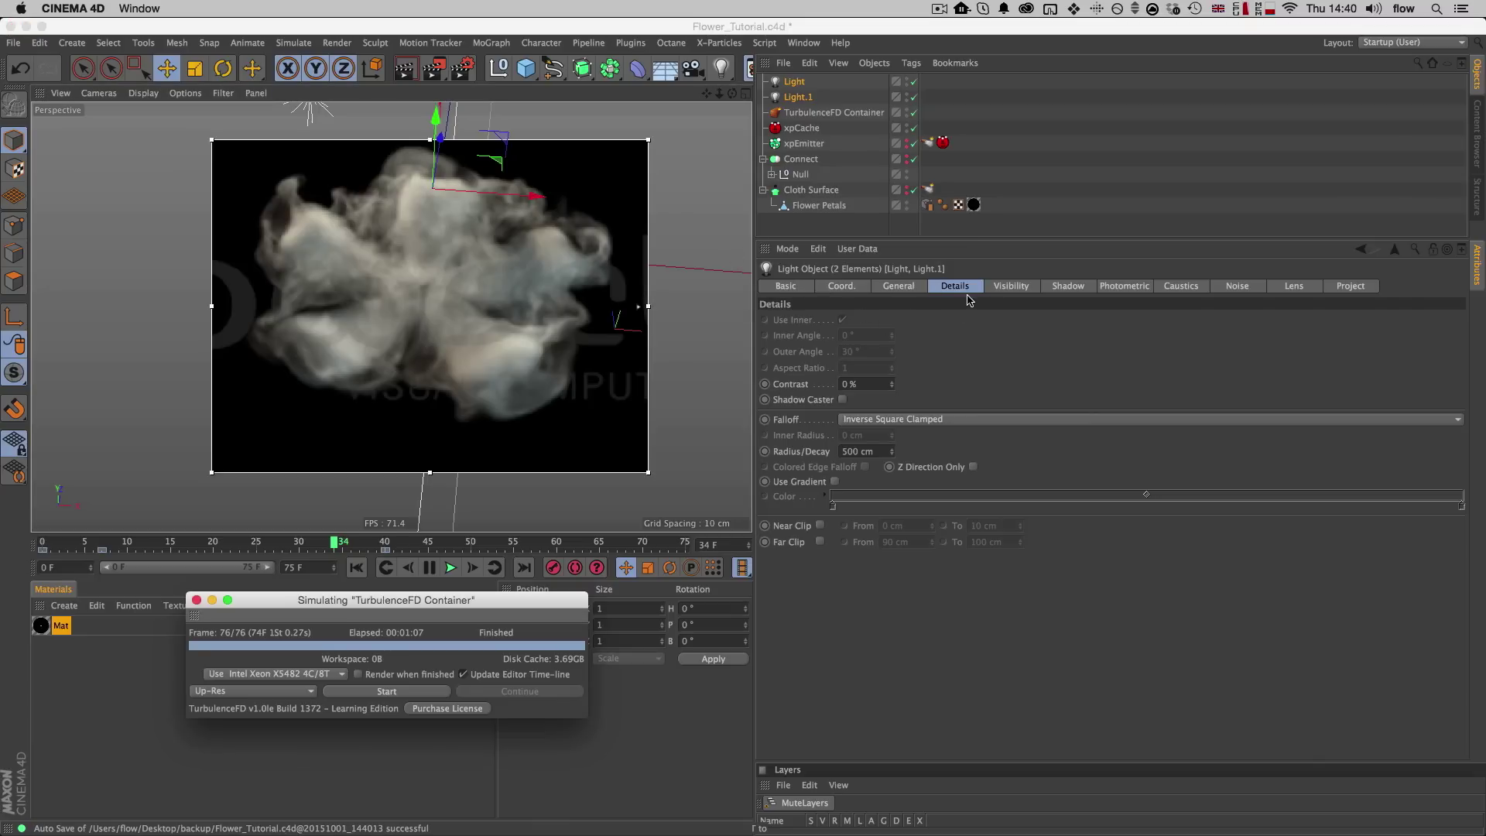
Step: Set the Radius/Decay of both lights to 20 cm and check the lighting on the smoke at frame 17
click(879, 452)
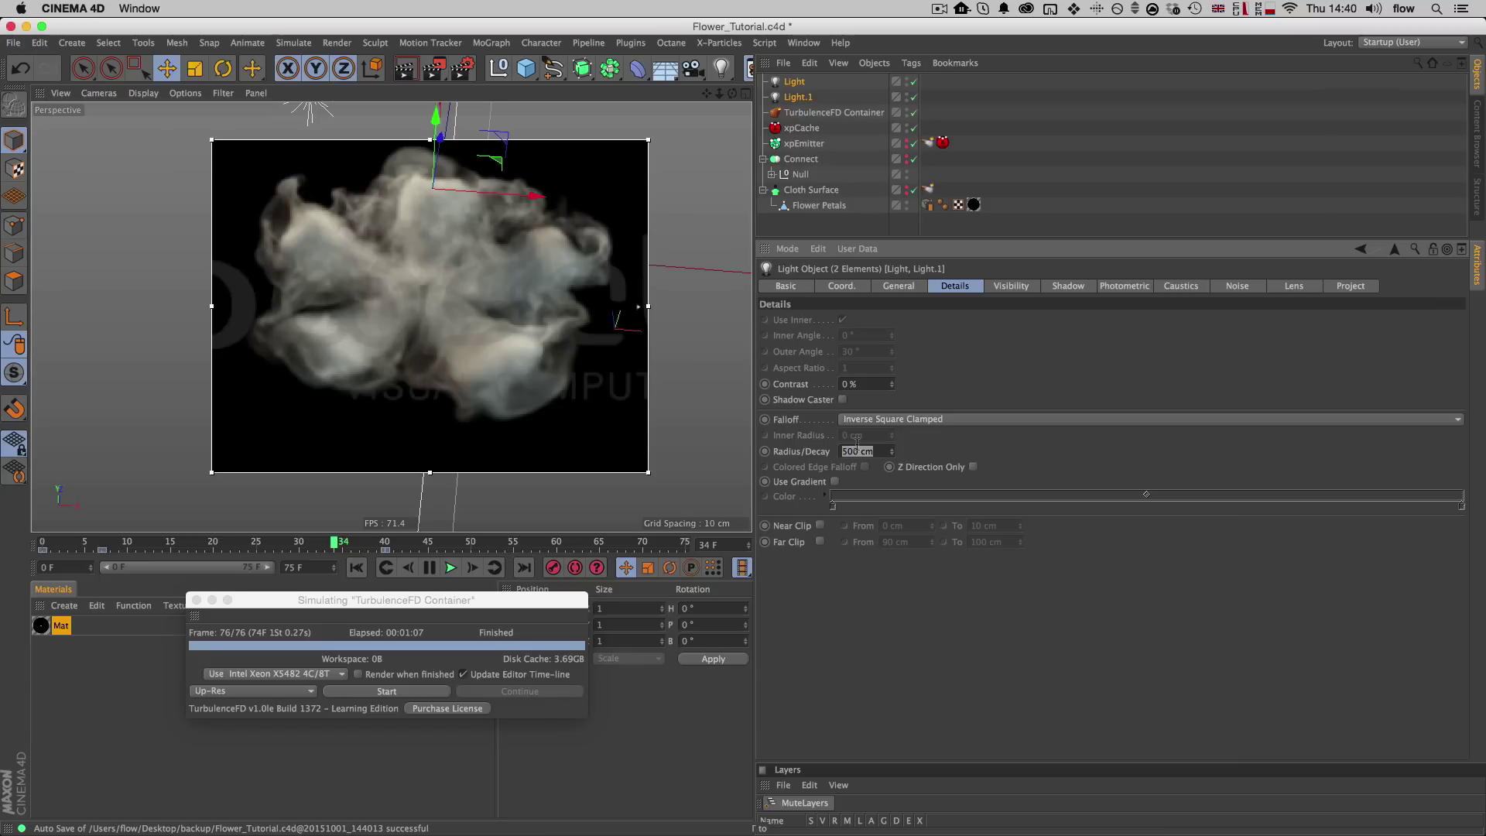
text(20)
key(Return)
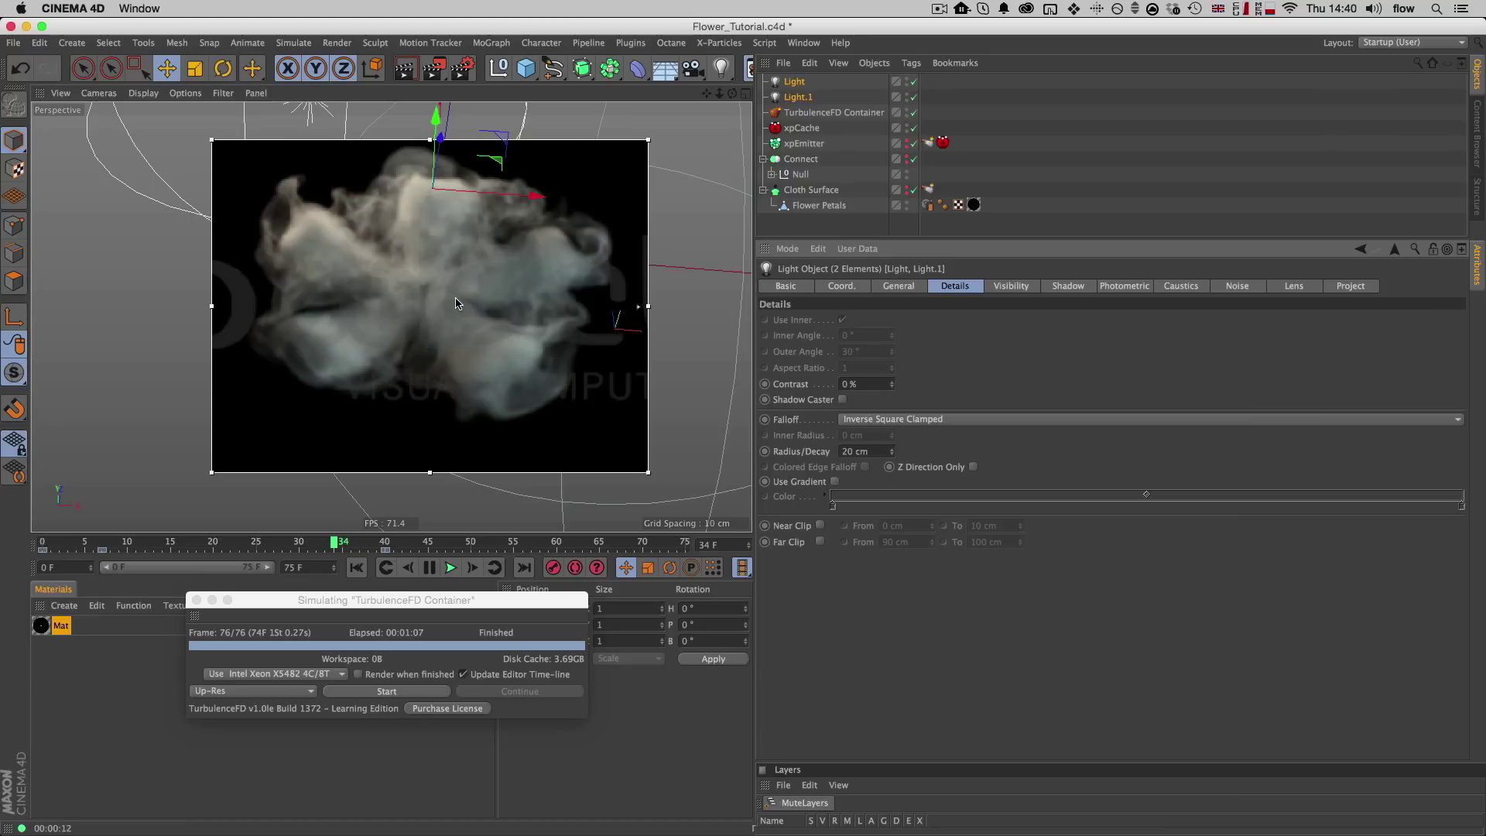
key(3)
drag(456, 310, 399, 309)
key(1)
key(2)
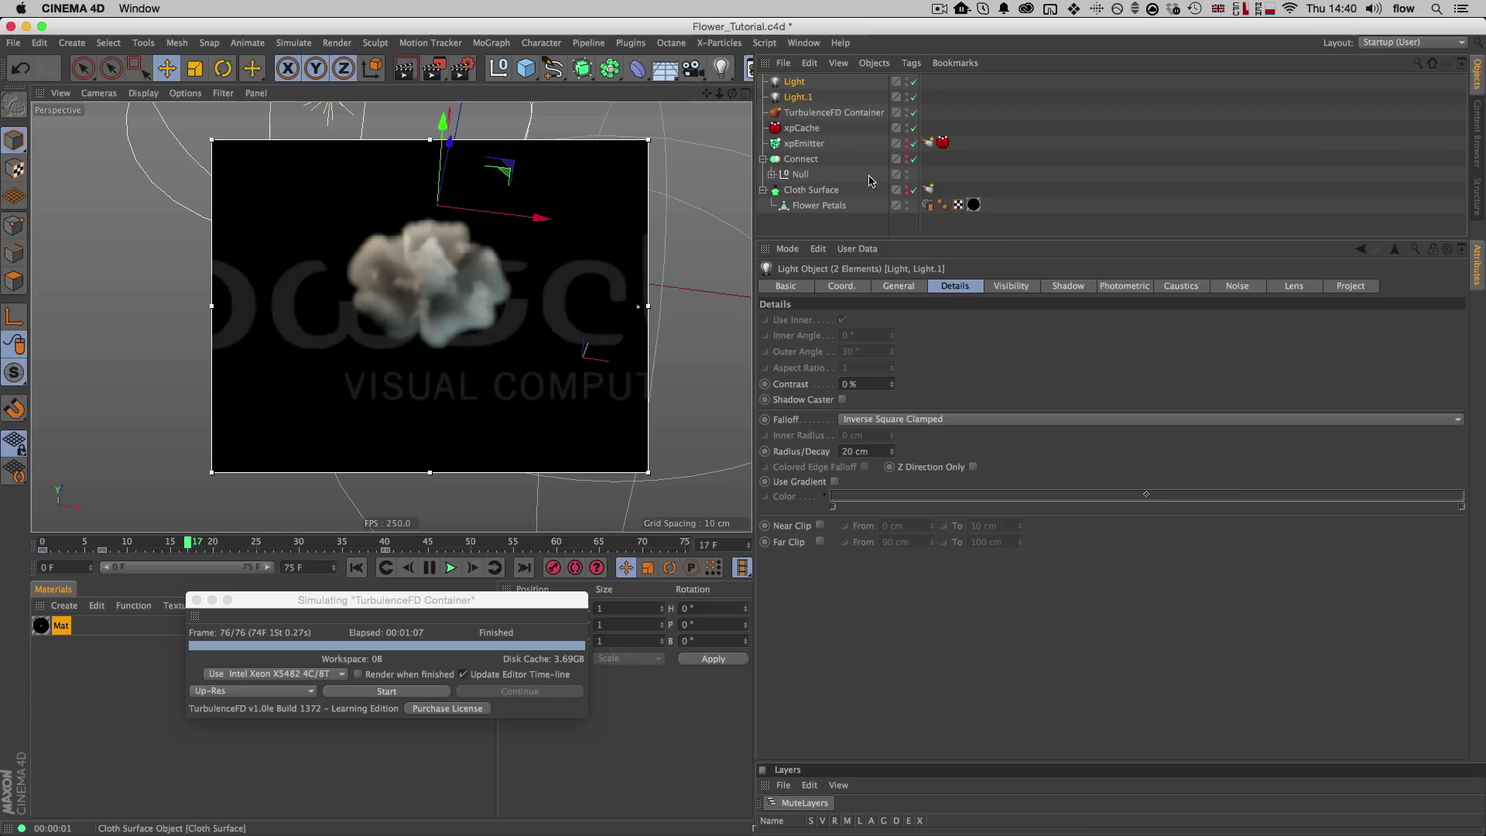
Step: Try a Velocity Displacement of 20 in the Sub-Grid Detail of the TurbulenceFD Container's smoke shader
click(827, 113)
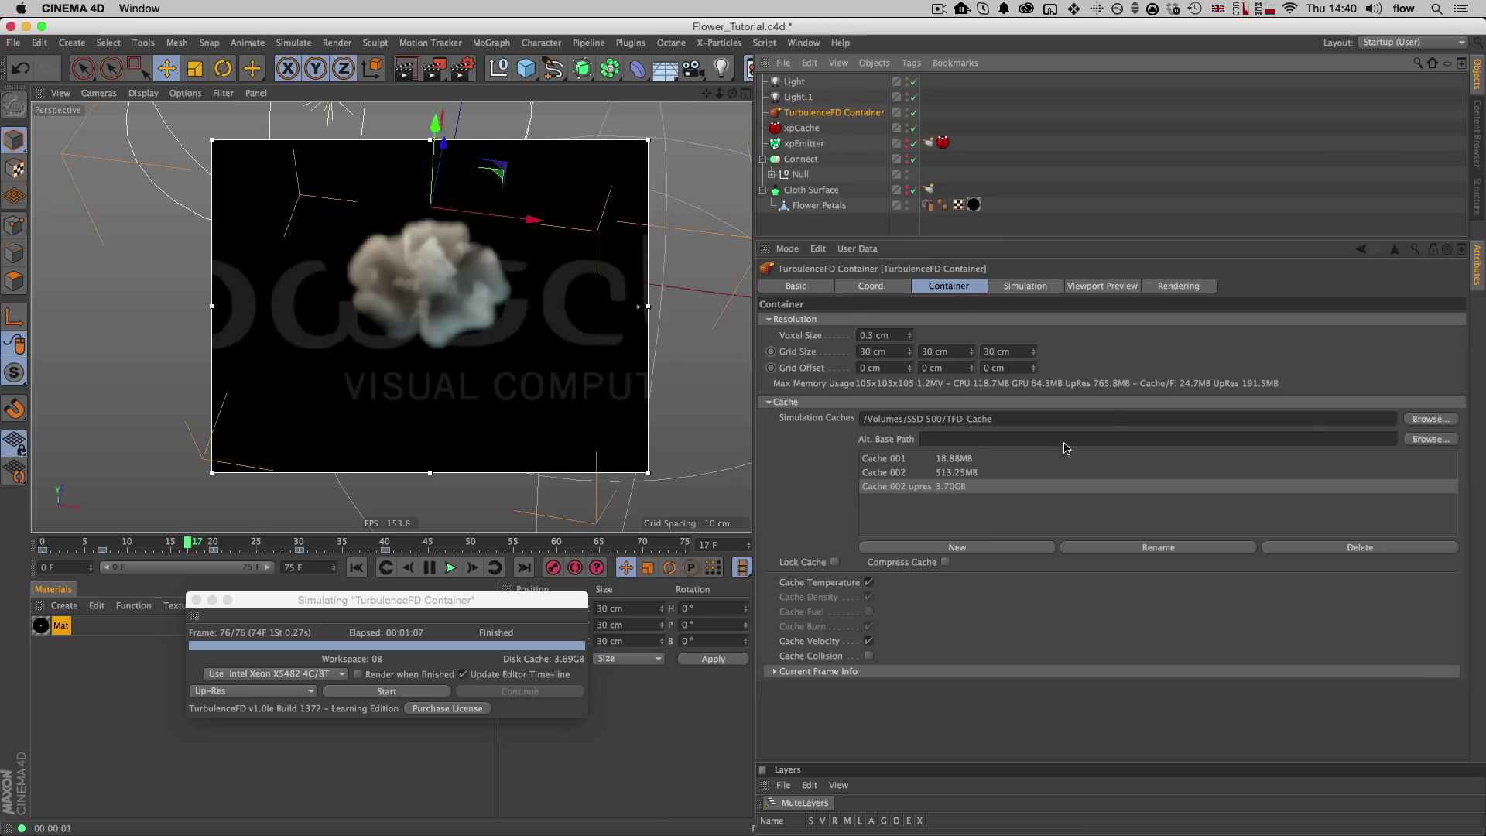
click(1173, 288)
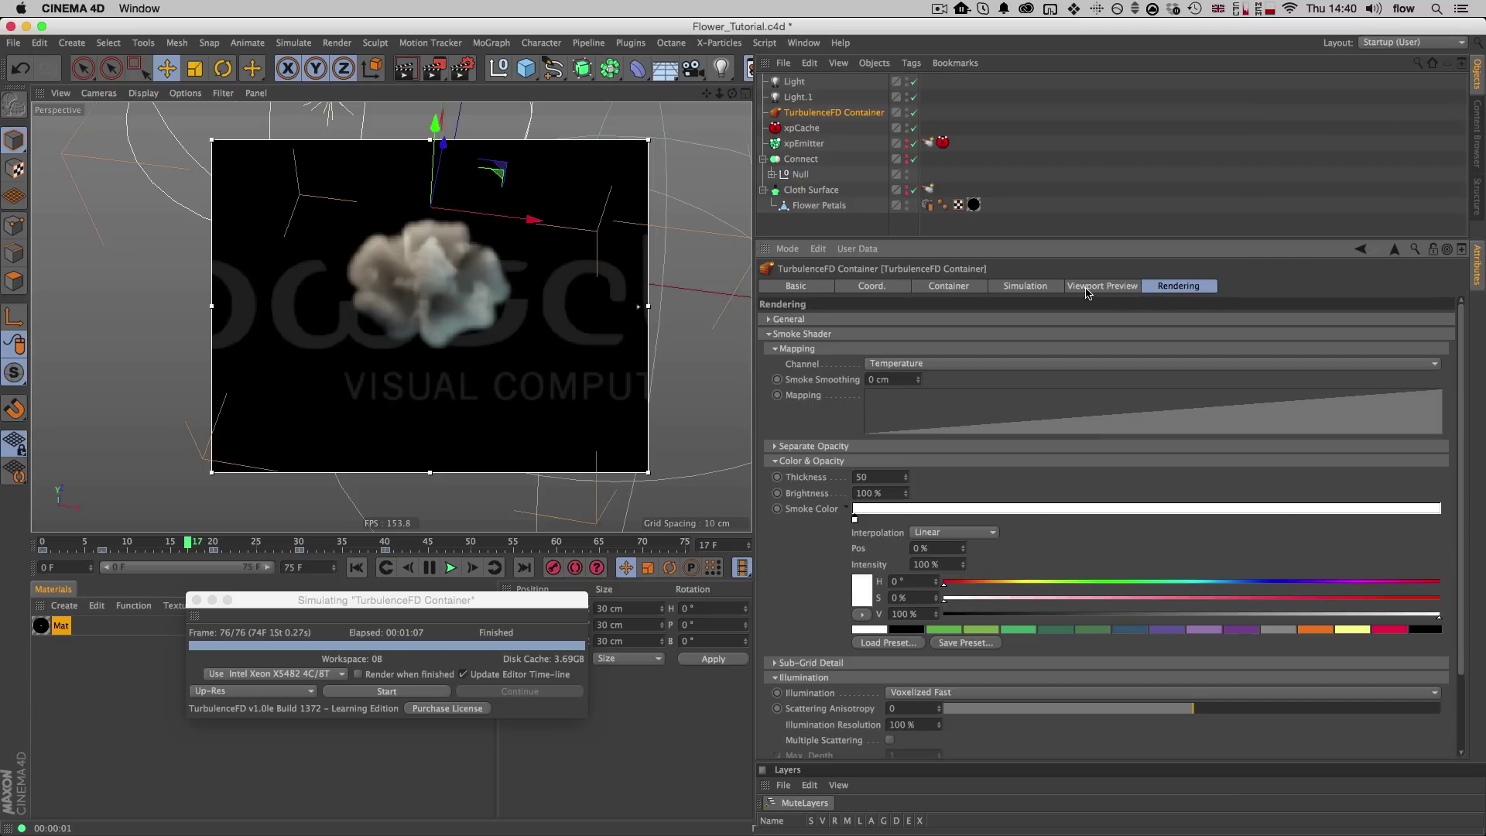
scroll(818, 585, down, 5)
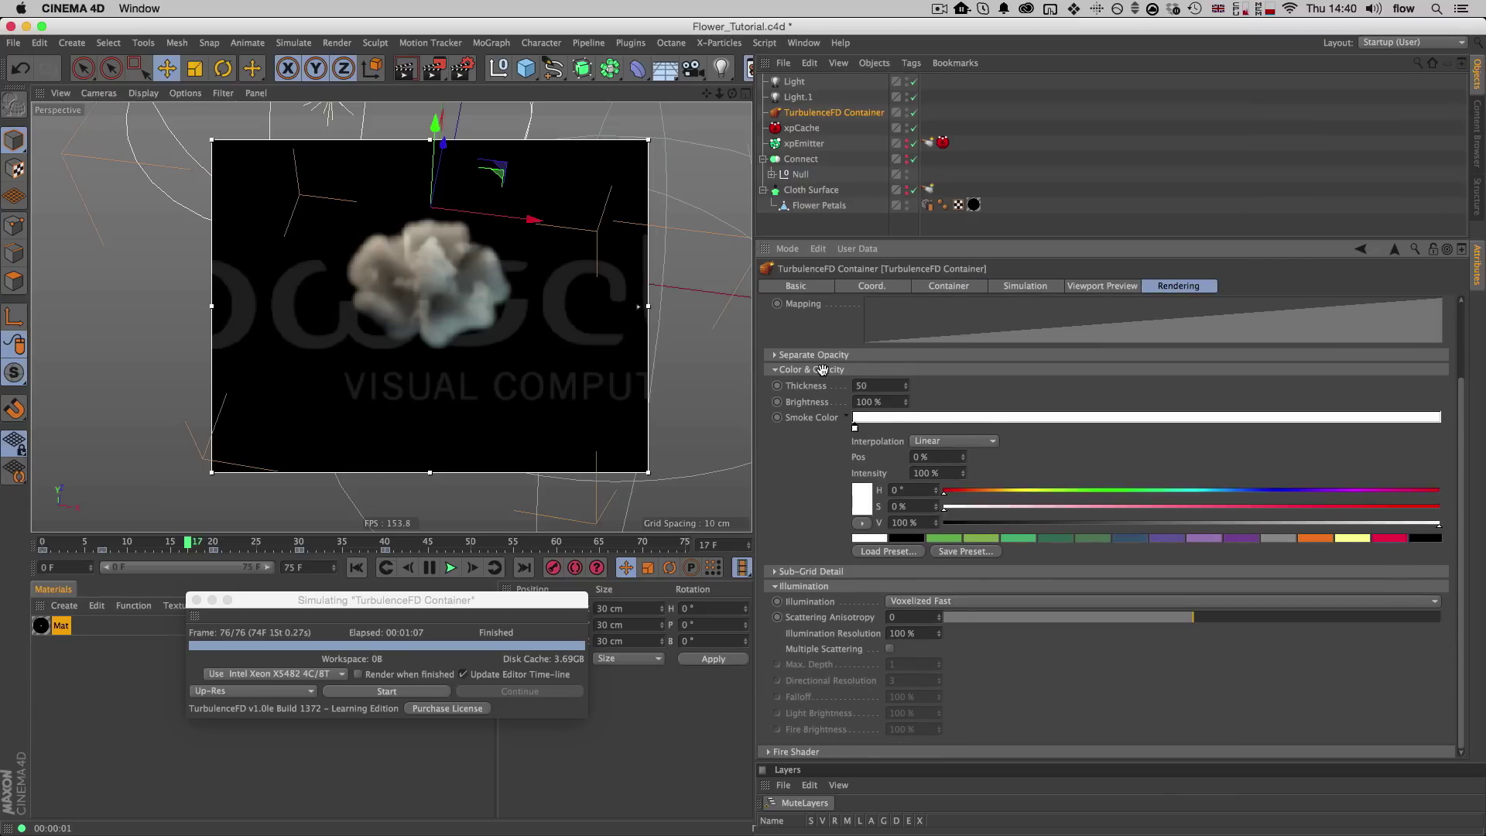
click(803, 587)
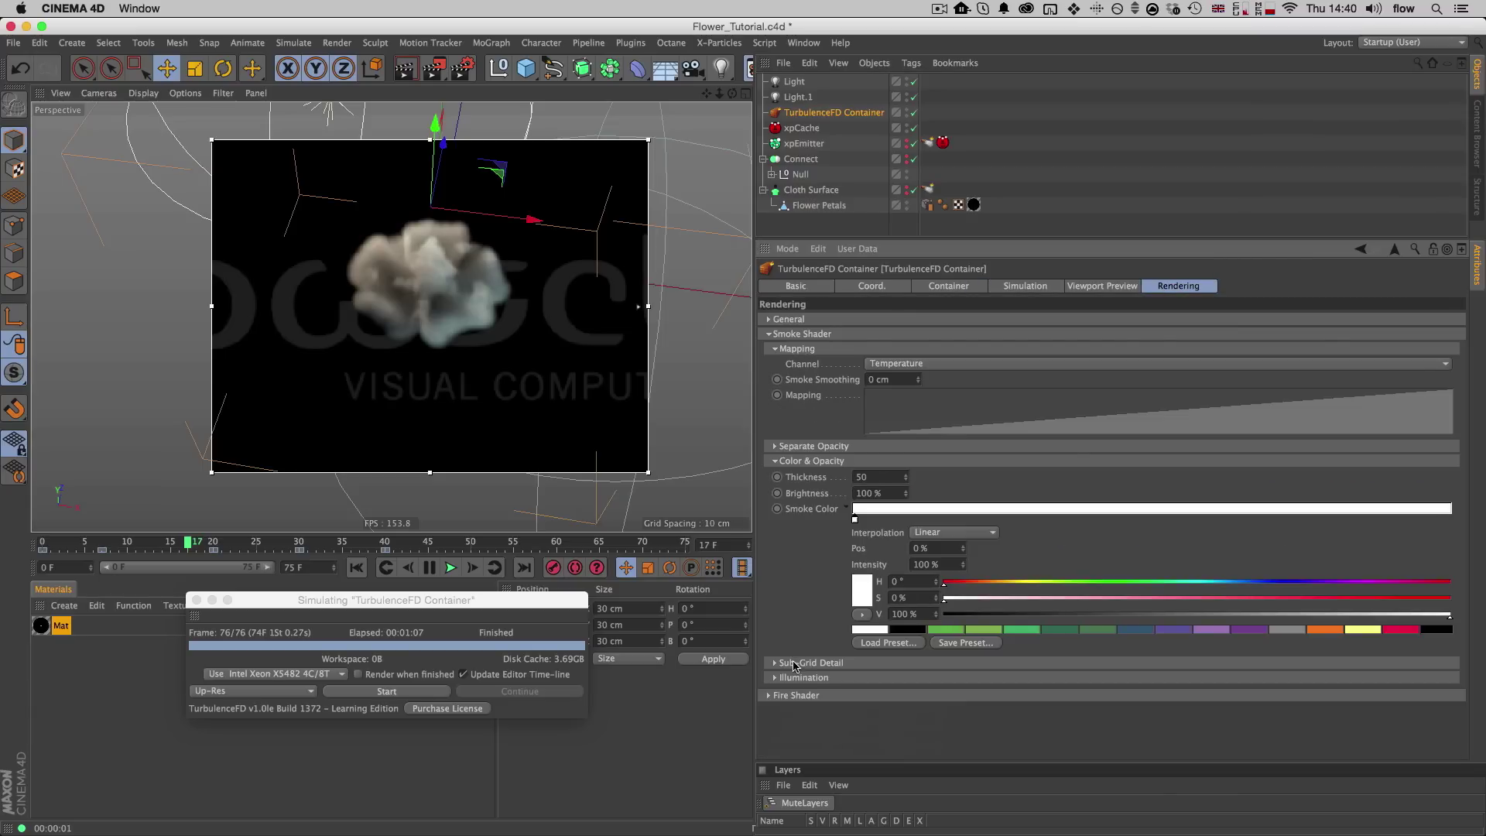
click(794, 663)
scroll(789, 580, down, 3)
click(909, 628)
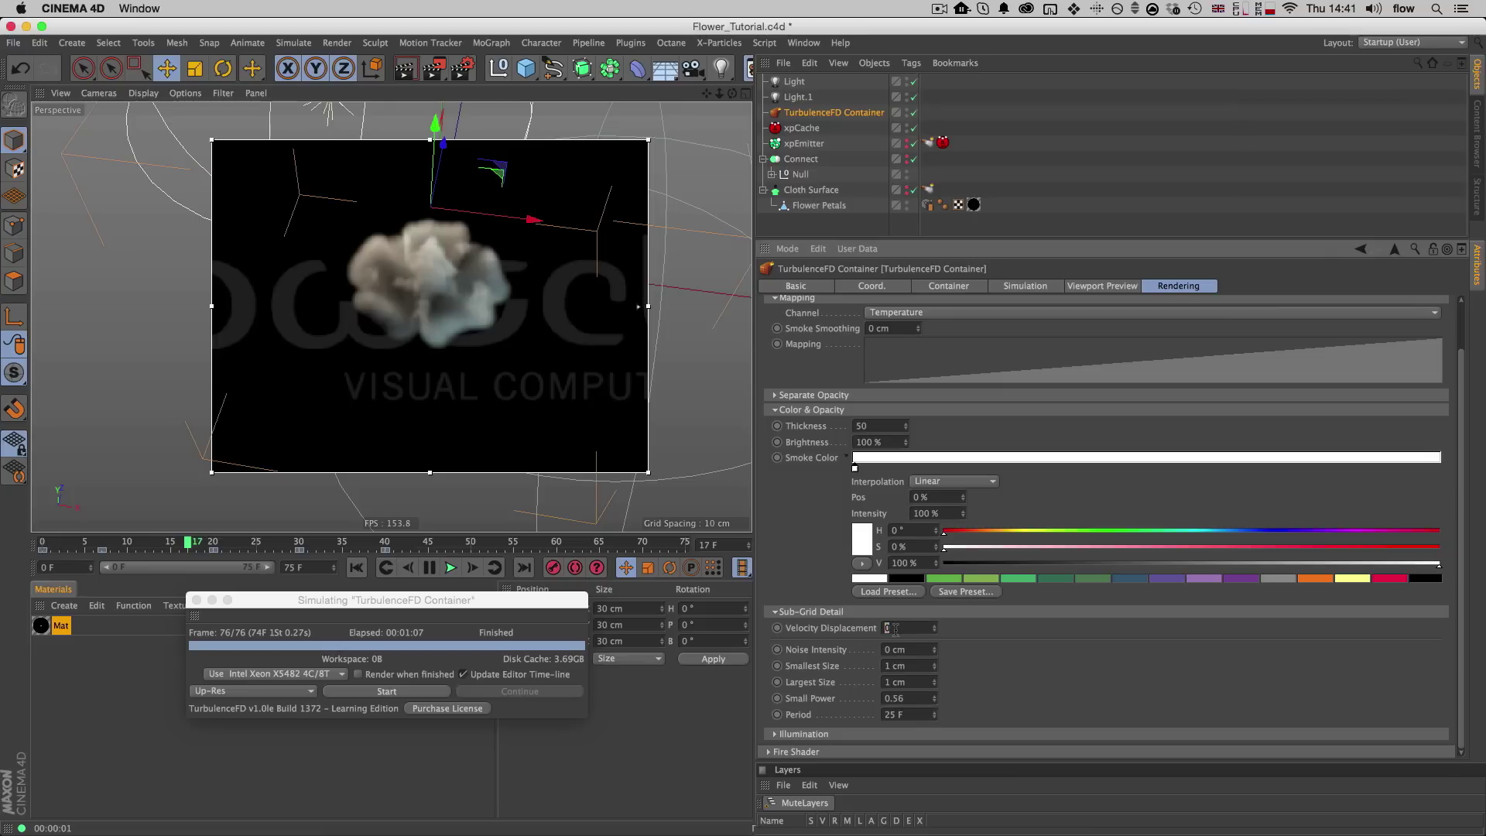
text(20)
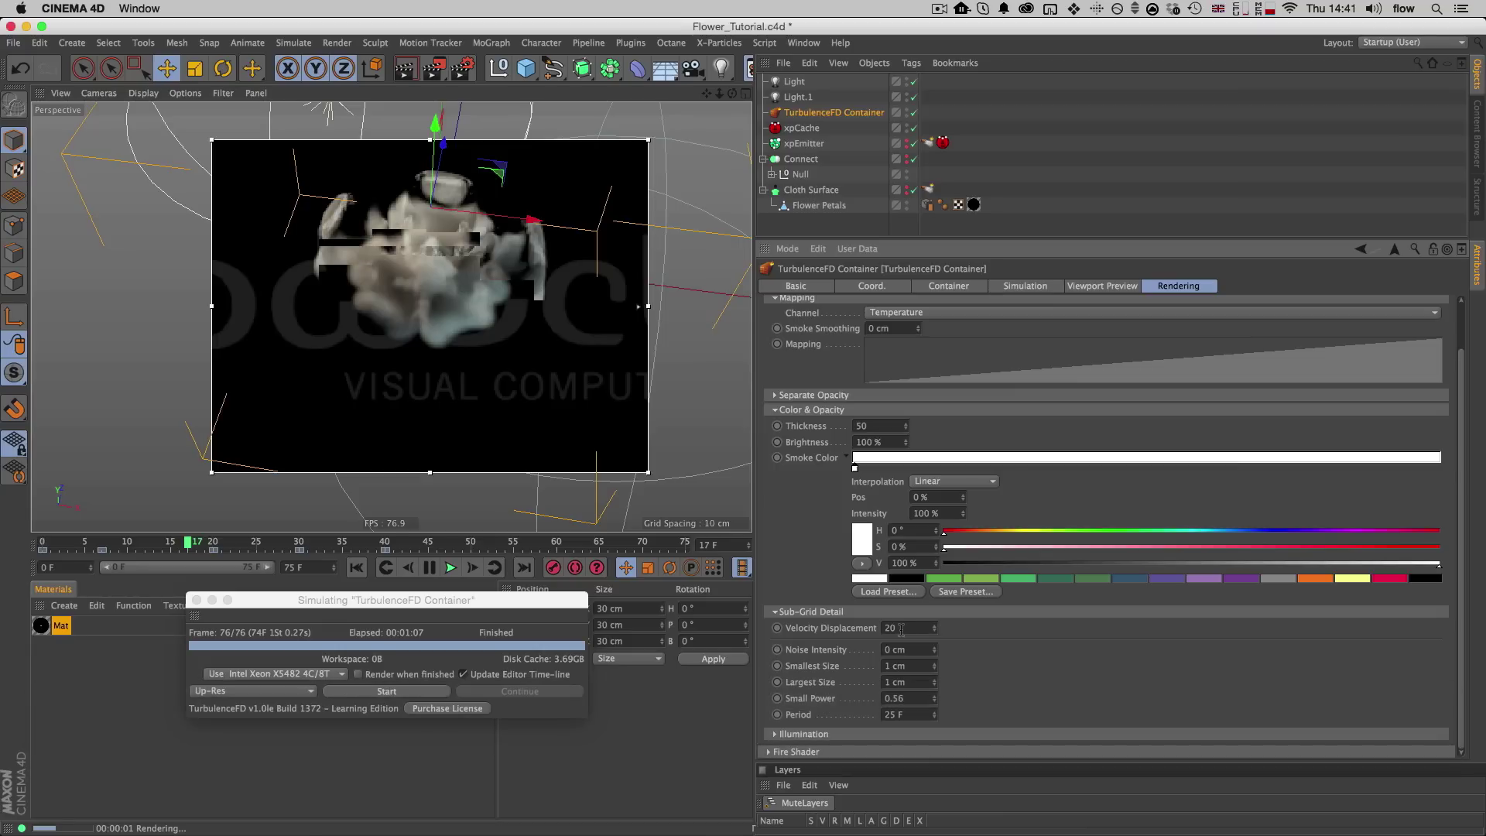
Step: Reduce the smoke's Velocity Displacement to 1 and compare the render at frame 17 against a value of 0
drag(905, 630, 838, 630)
text(1)
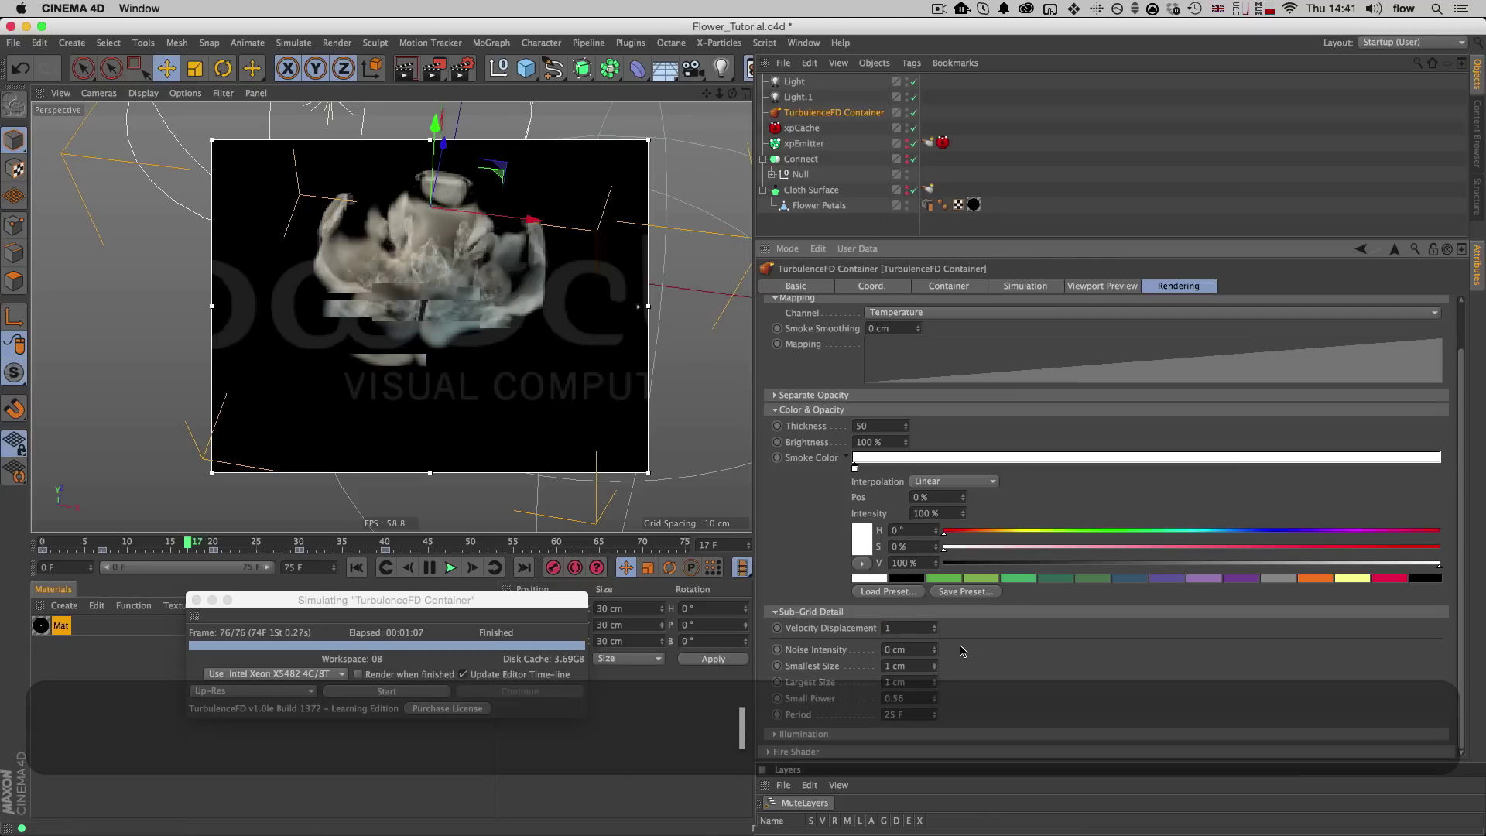
click(960, 649)
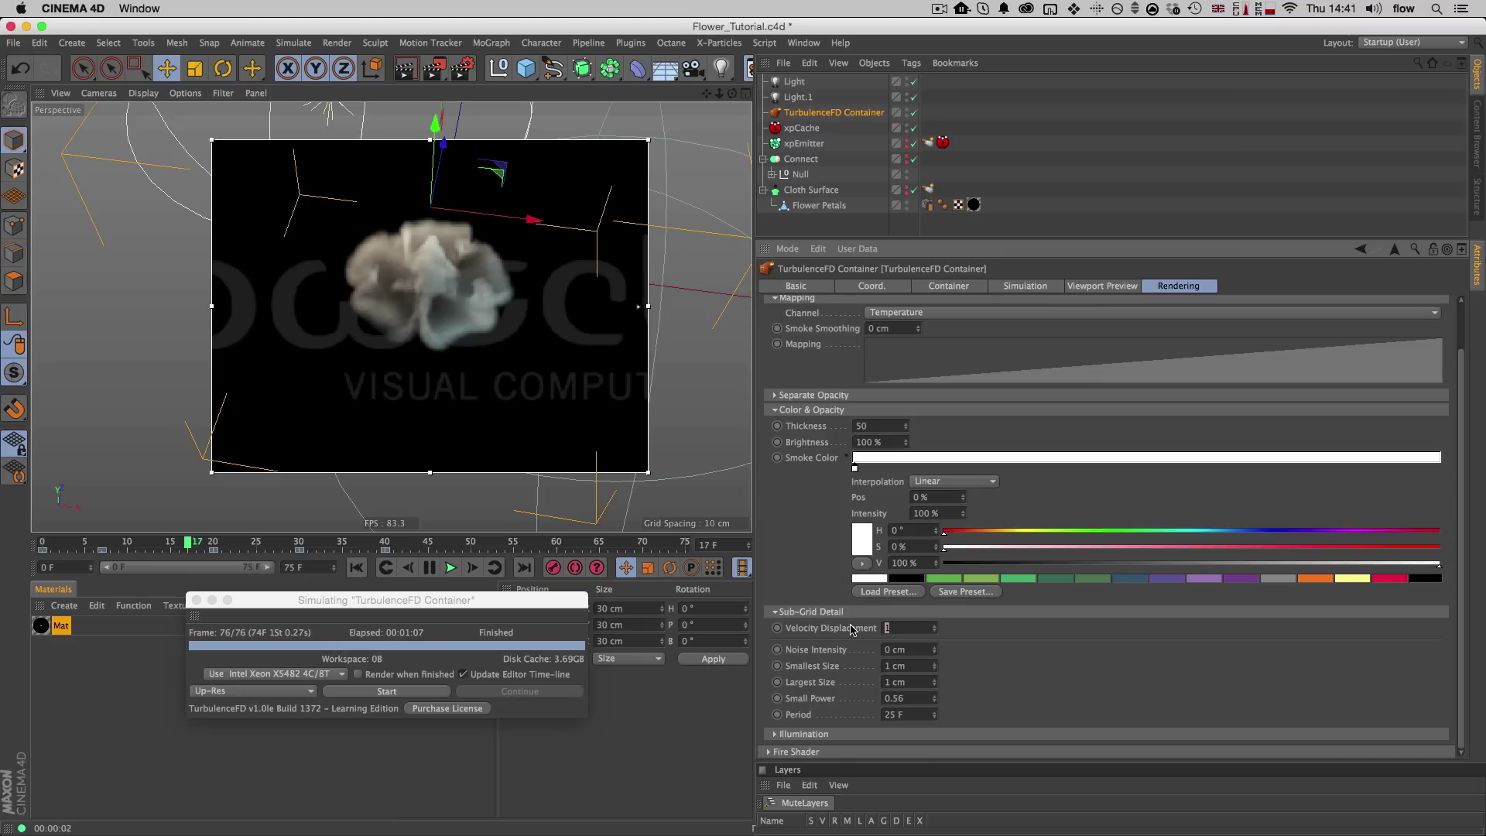
text(0)
key(Return)
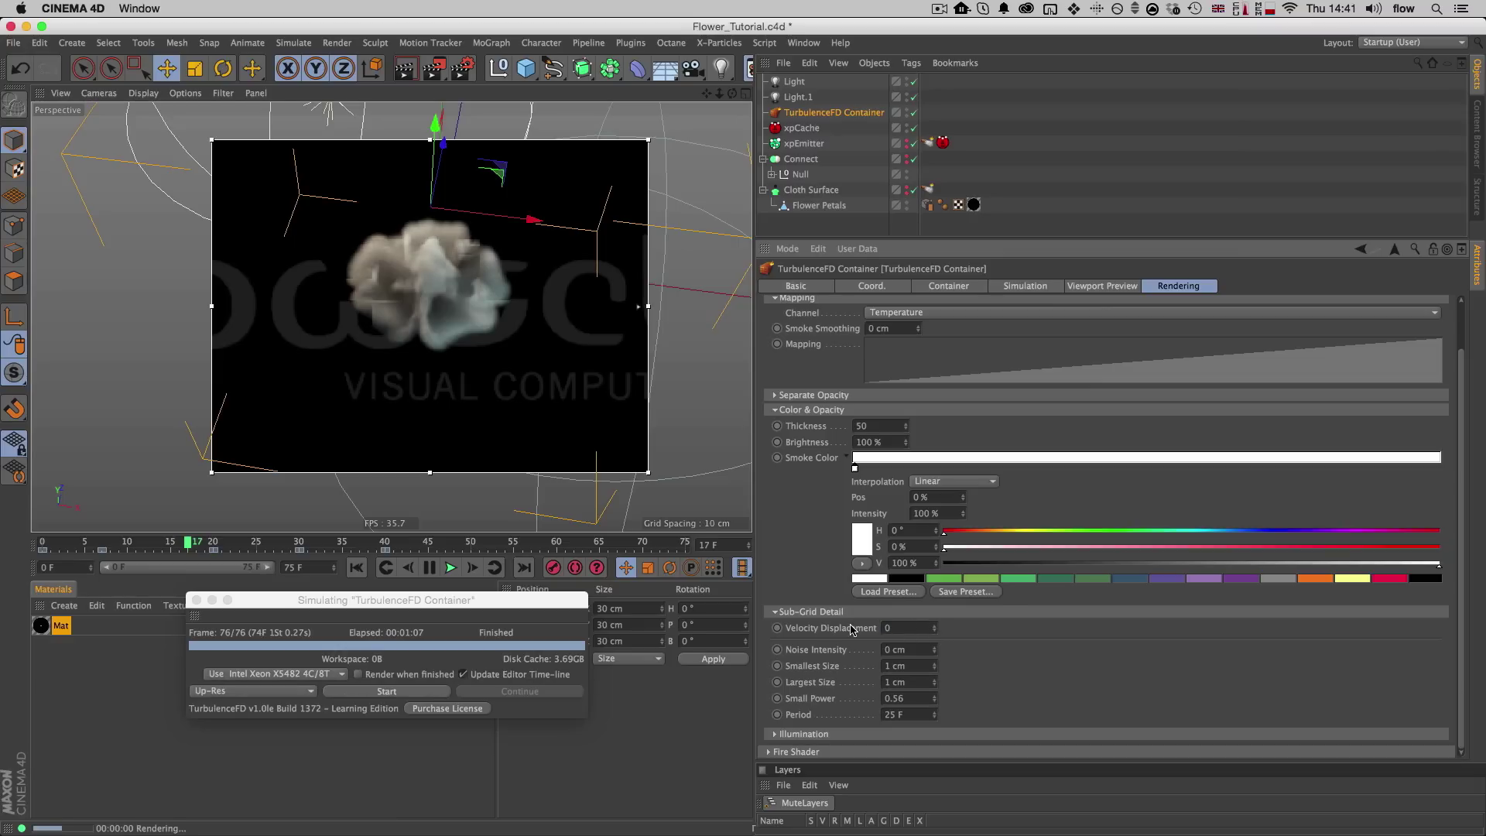
text(1)
click(981, 639)
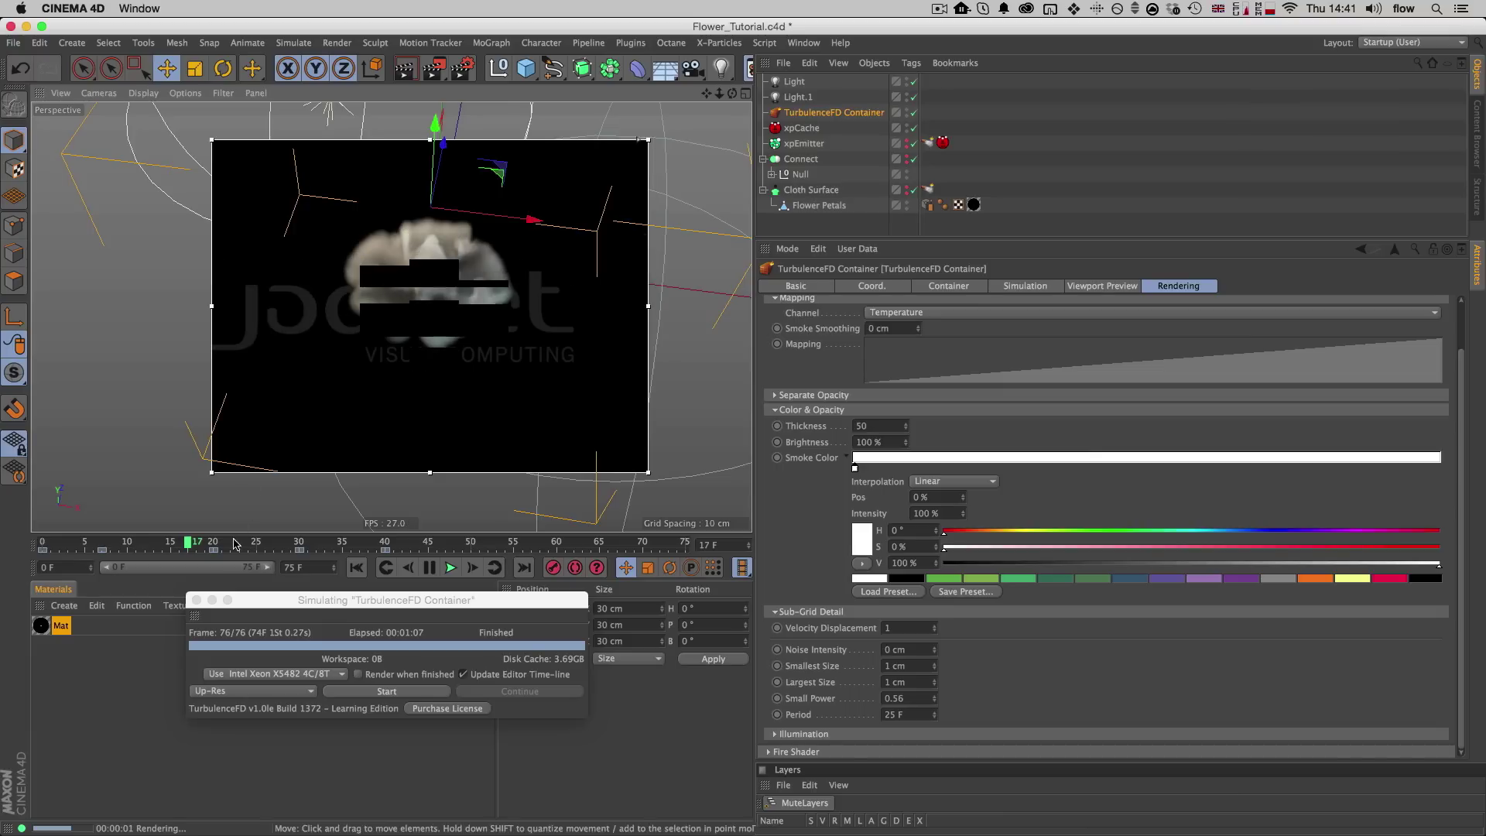
Step: Go to frame 25 and compare the smoke render with Velocity Displacement at 0 and at 1
drag(232, 546, 256, 545)
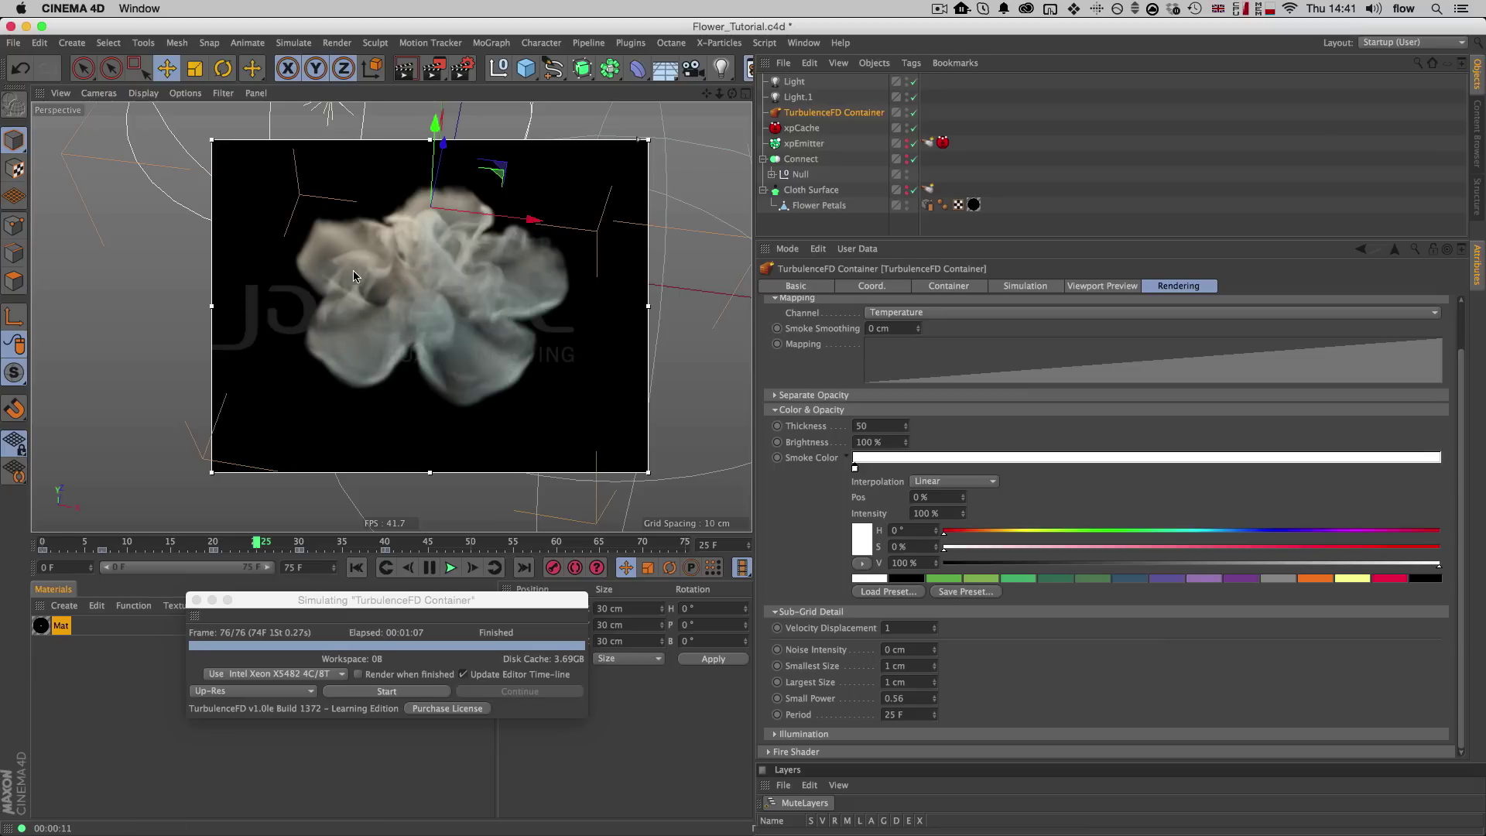
click(901, 628)
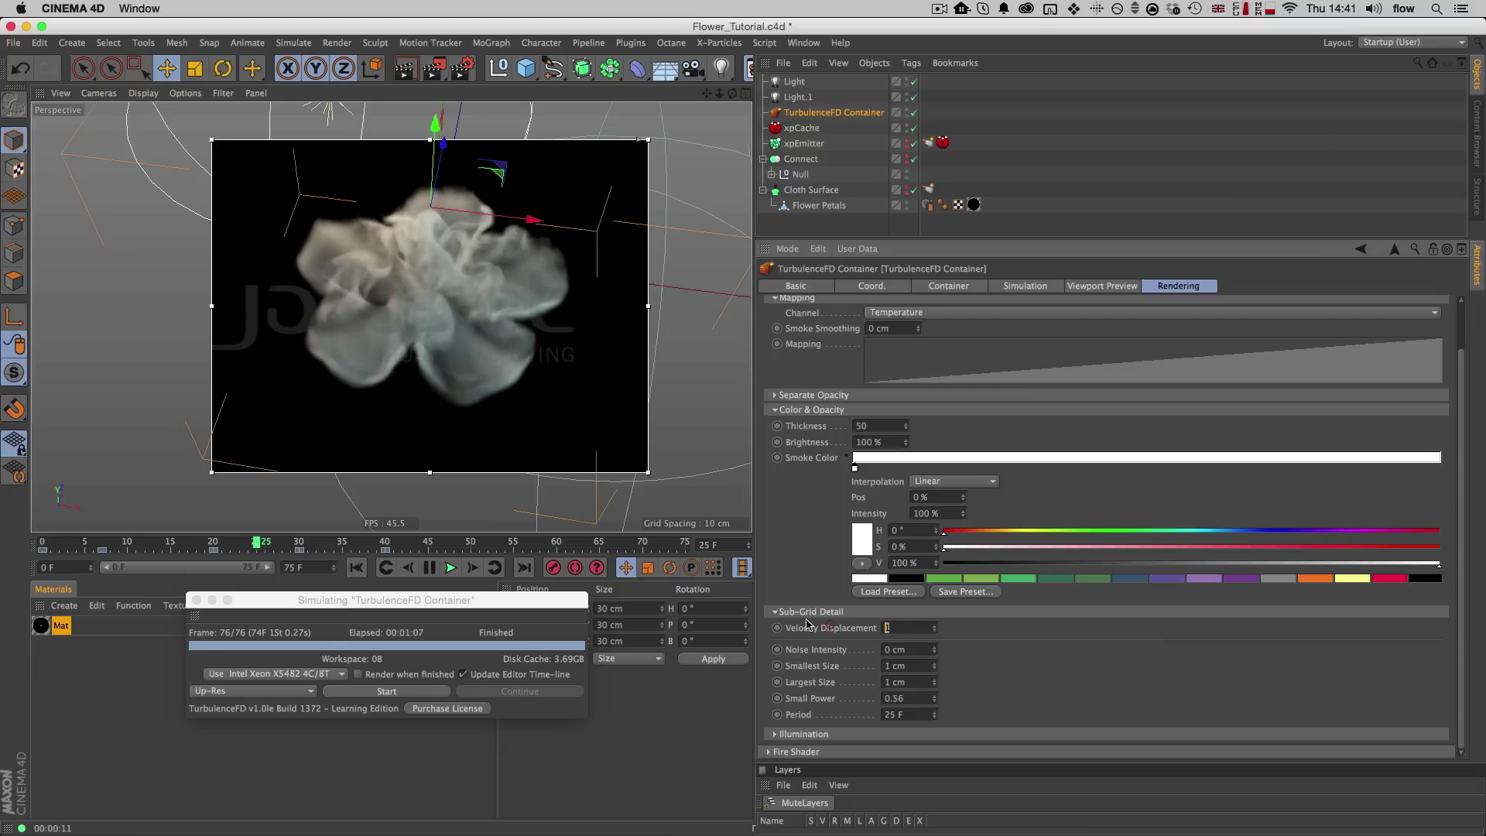
text(0)
key(Return)
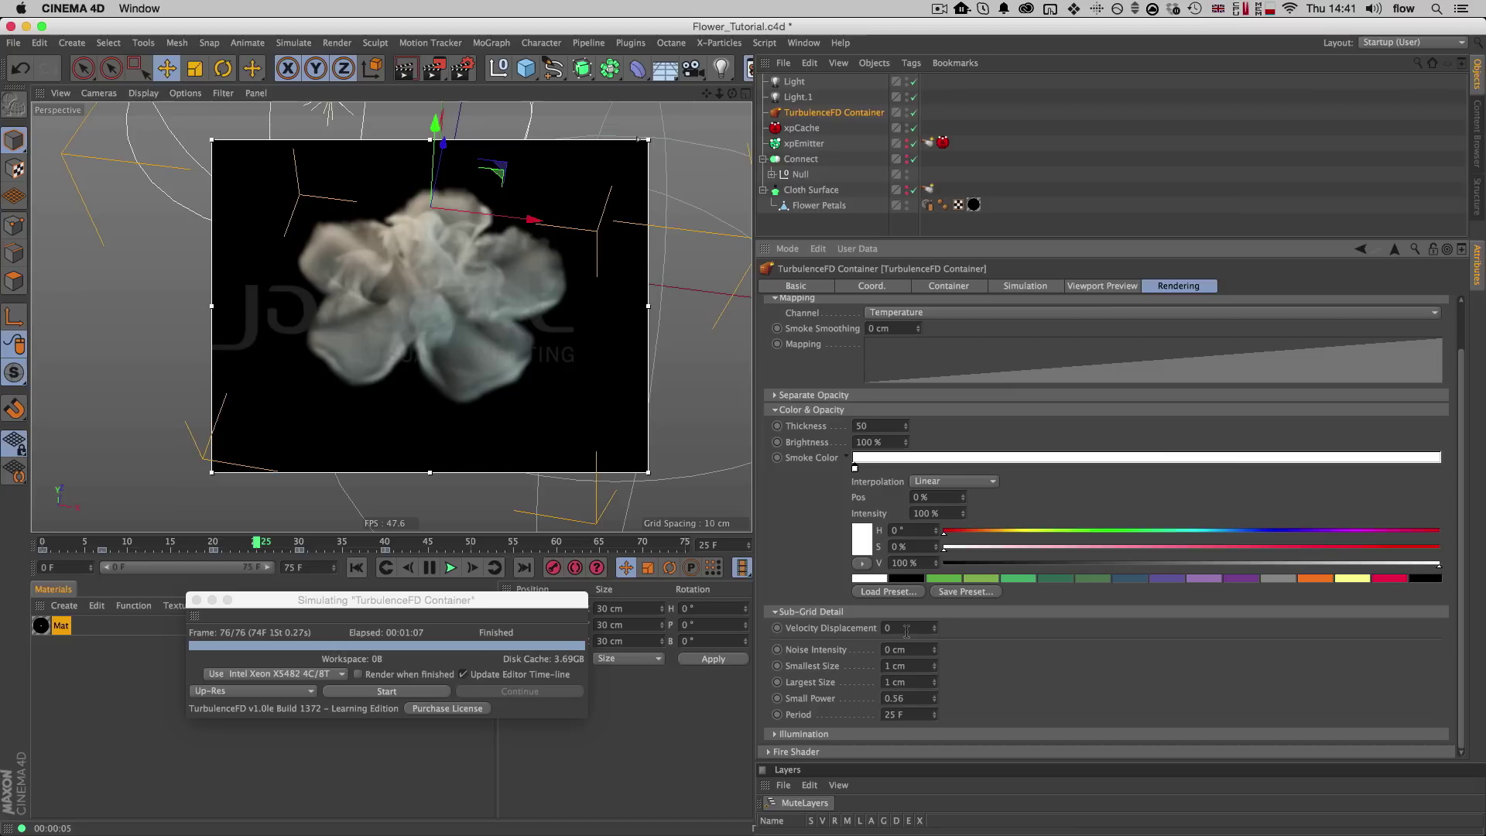
key(Return)
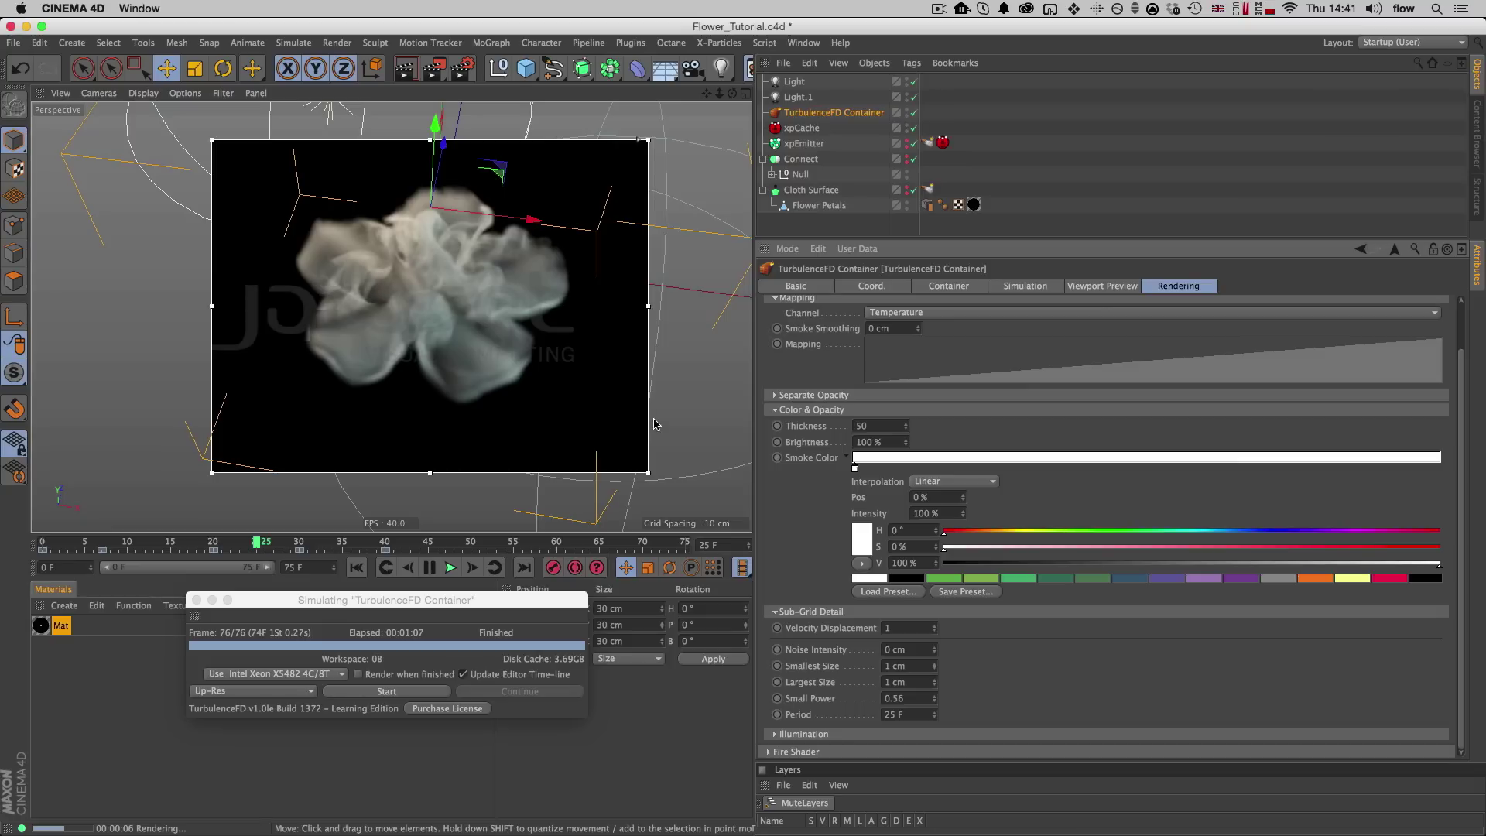
Step: Set the smoke's Velocity Displacement to 0 and shift the simulation window slightly aside
click(910, 628)
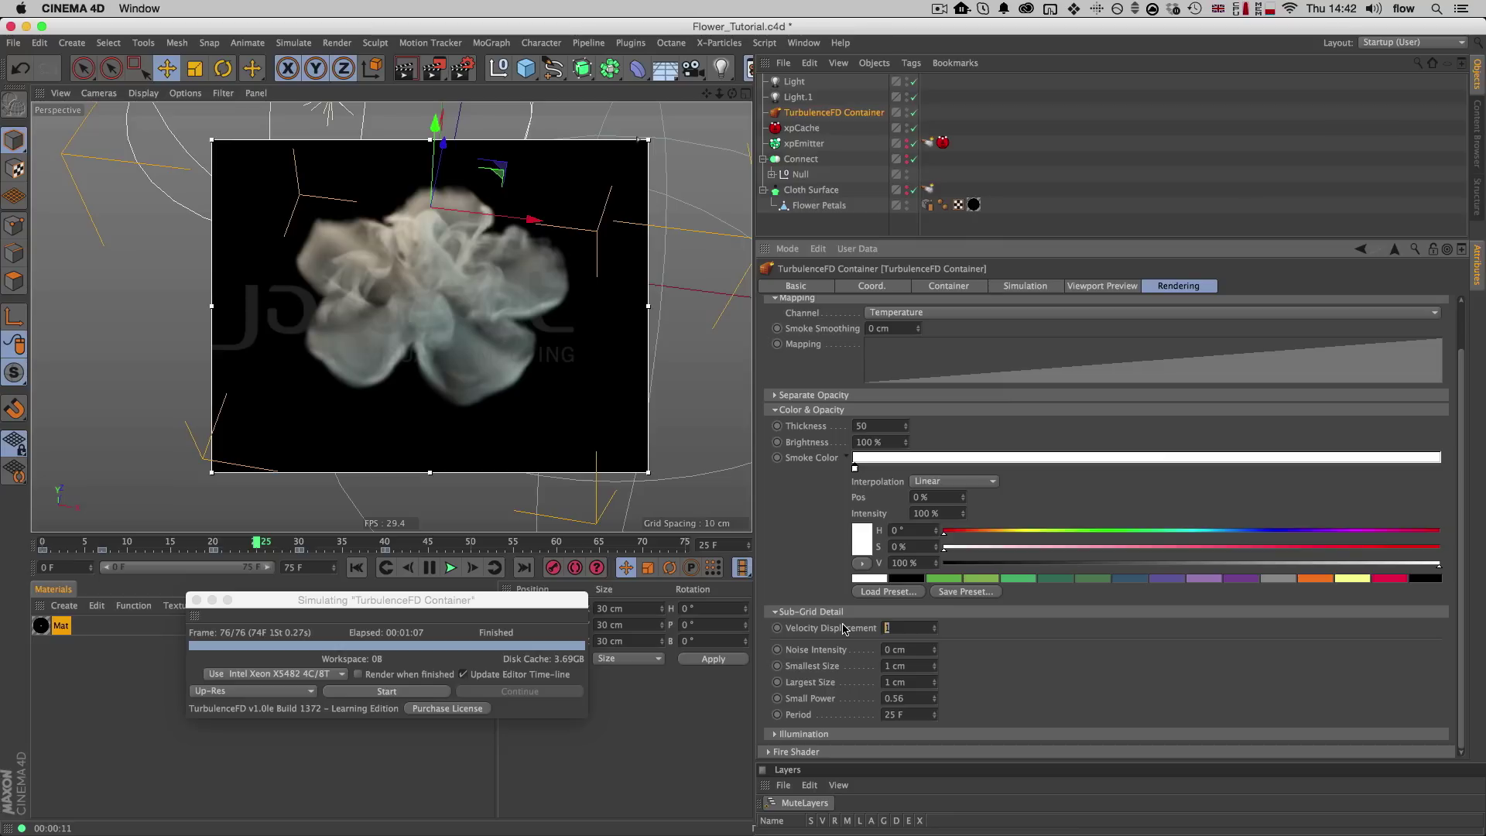
text(0)
key(Return)
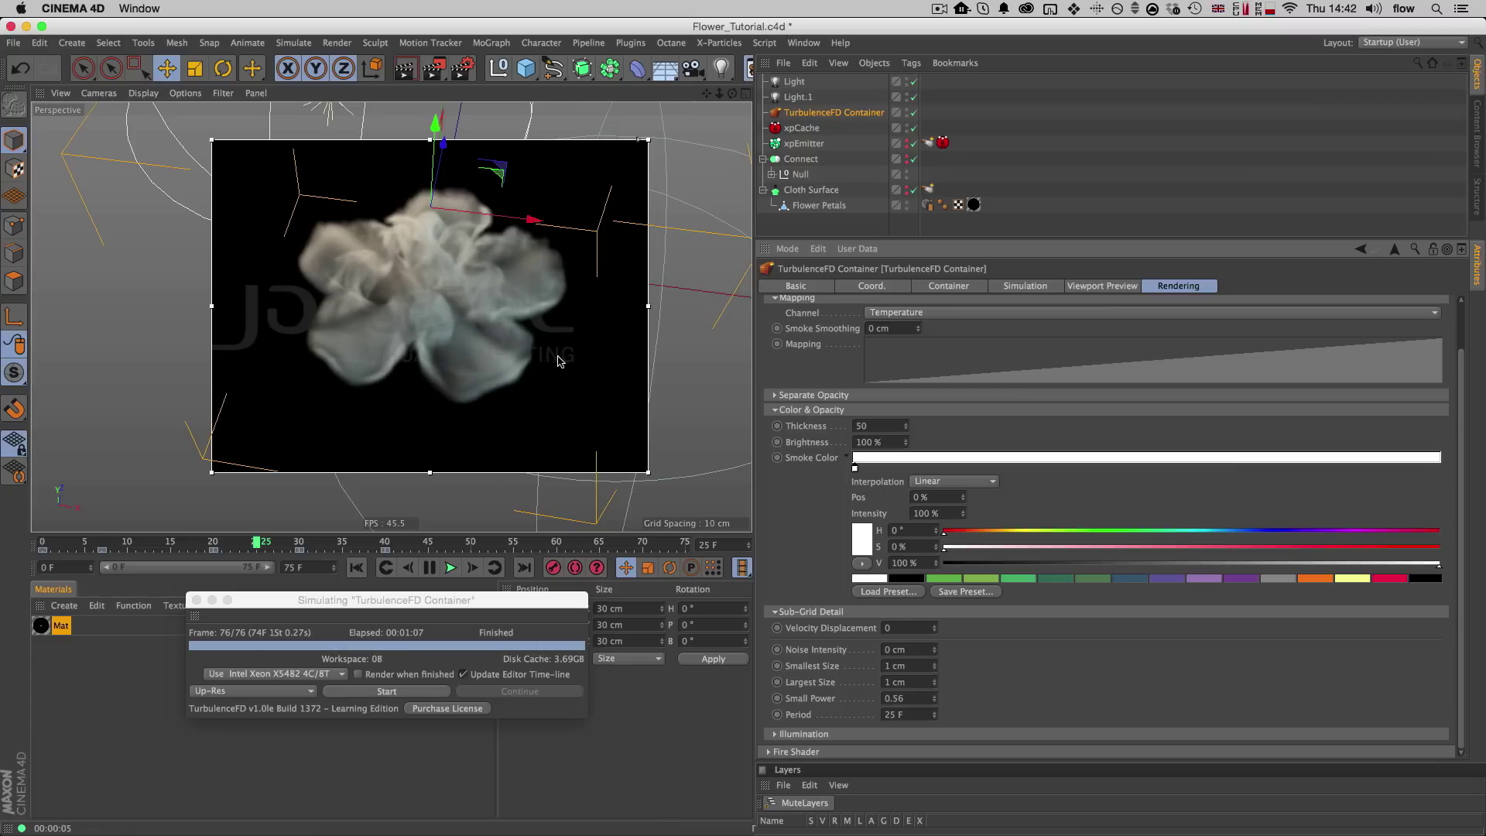
drag(447, 601, 465, 579)
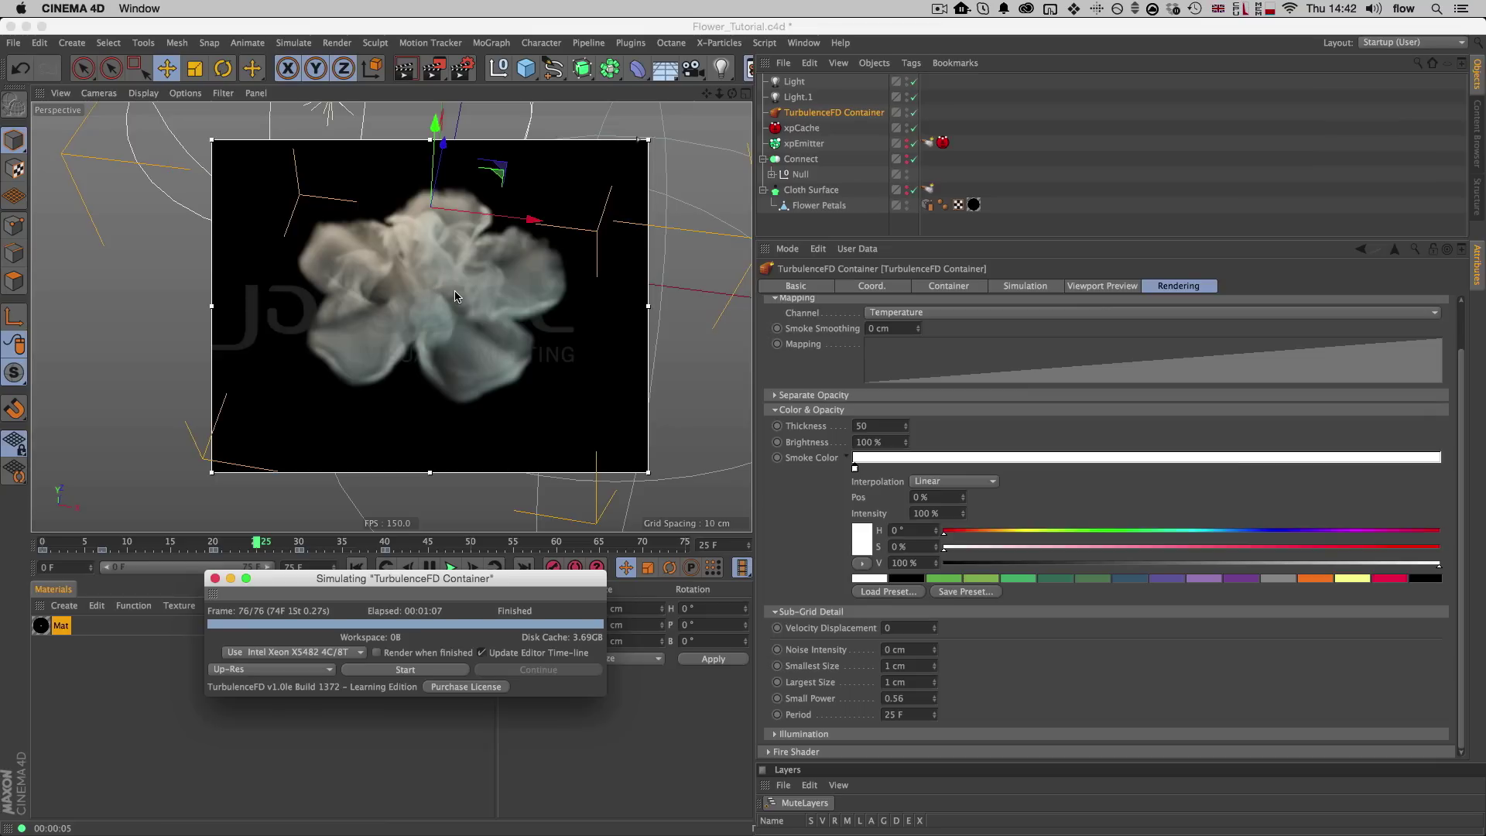
Step: Set the smoke shader's Thickness to 20 under Color & Opacity and go to frame 34 to check the render
click(949, 287)
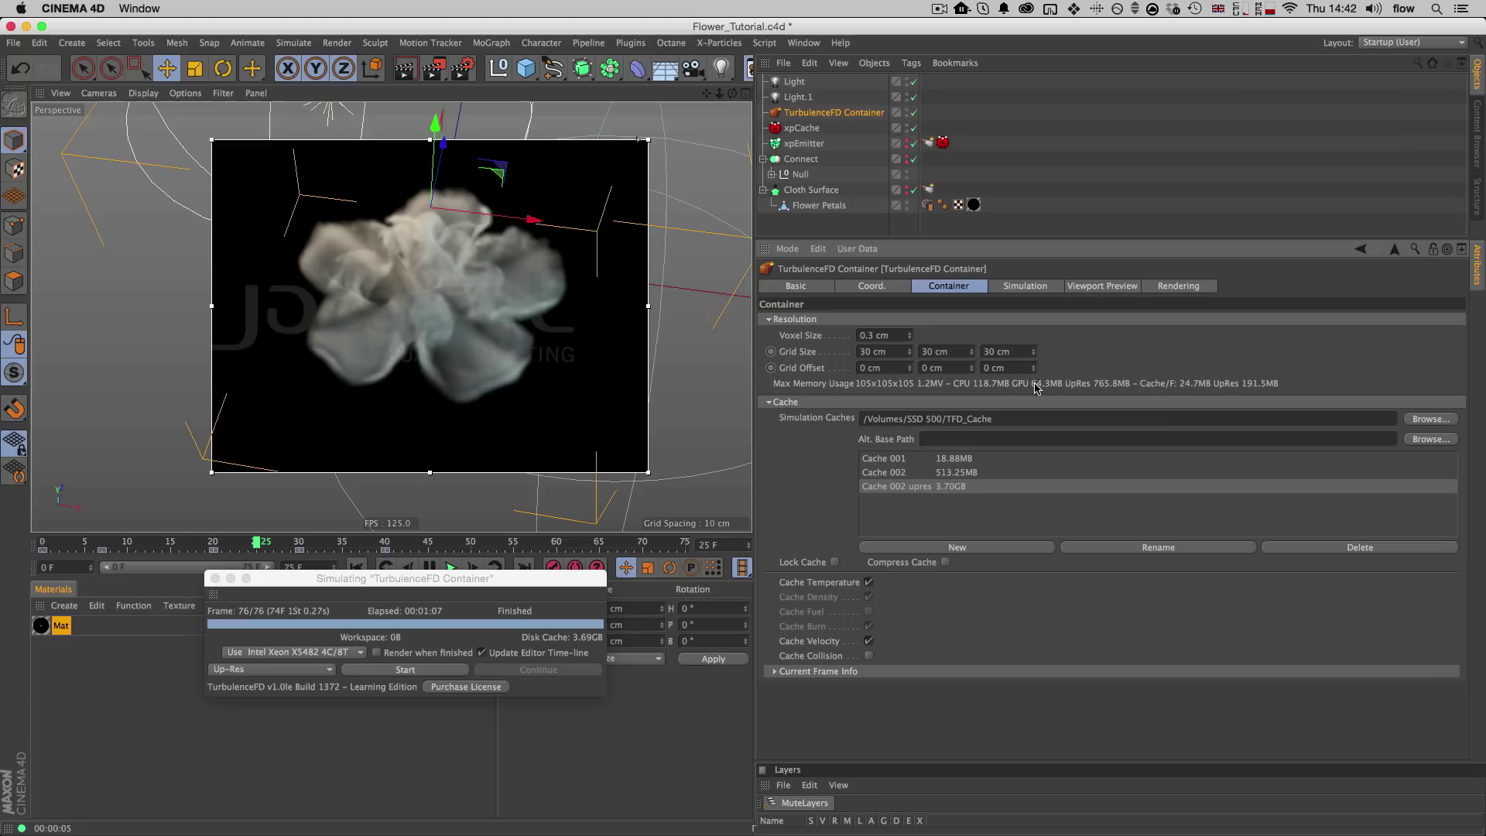
click(1168, 290)
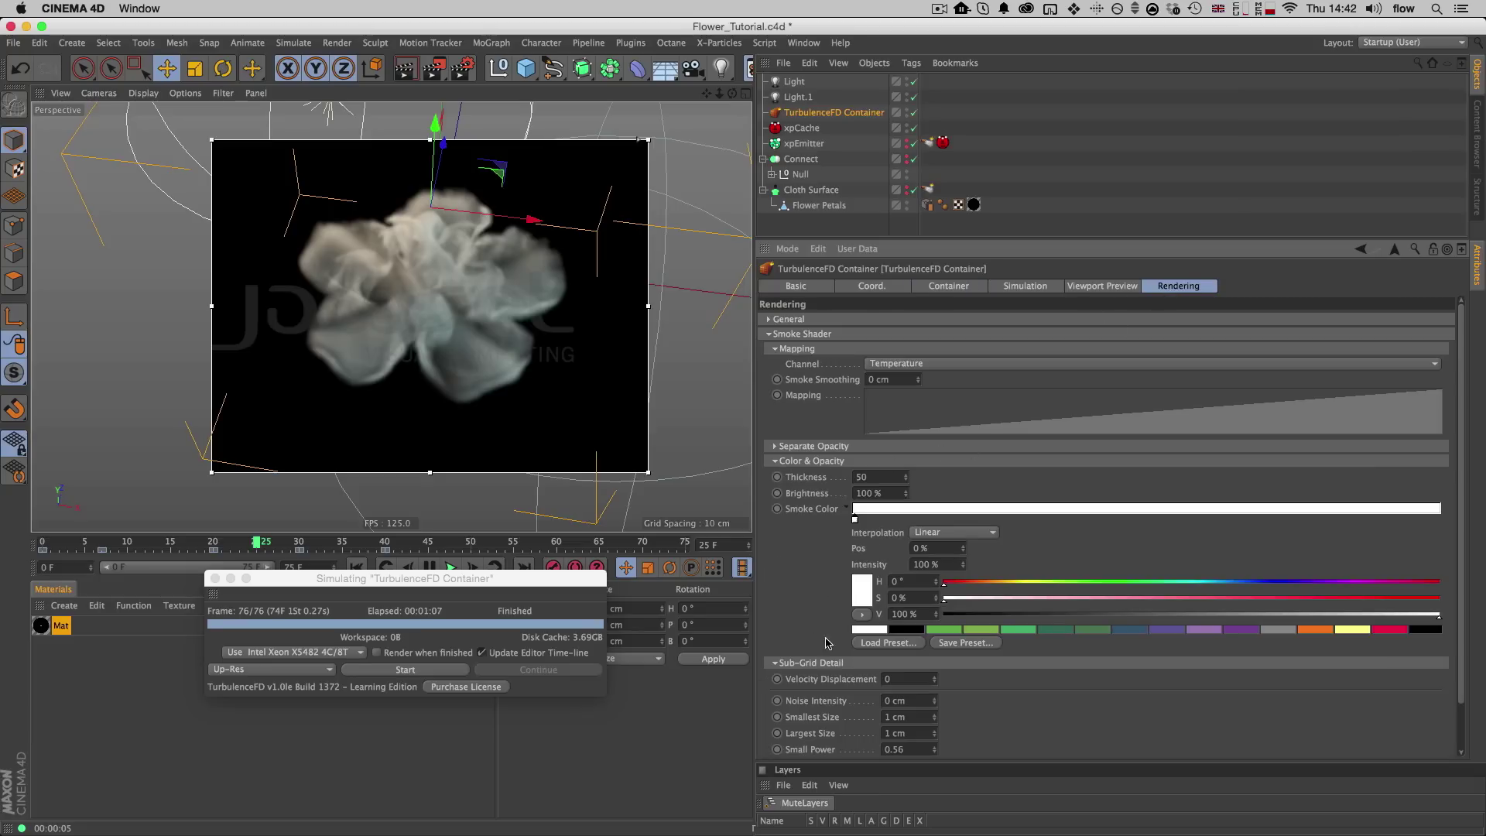
scroll(826, 646, down, 3)
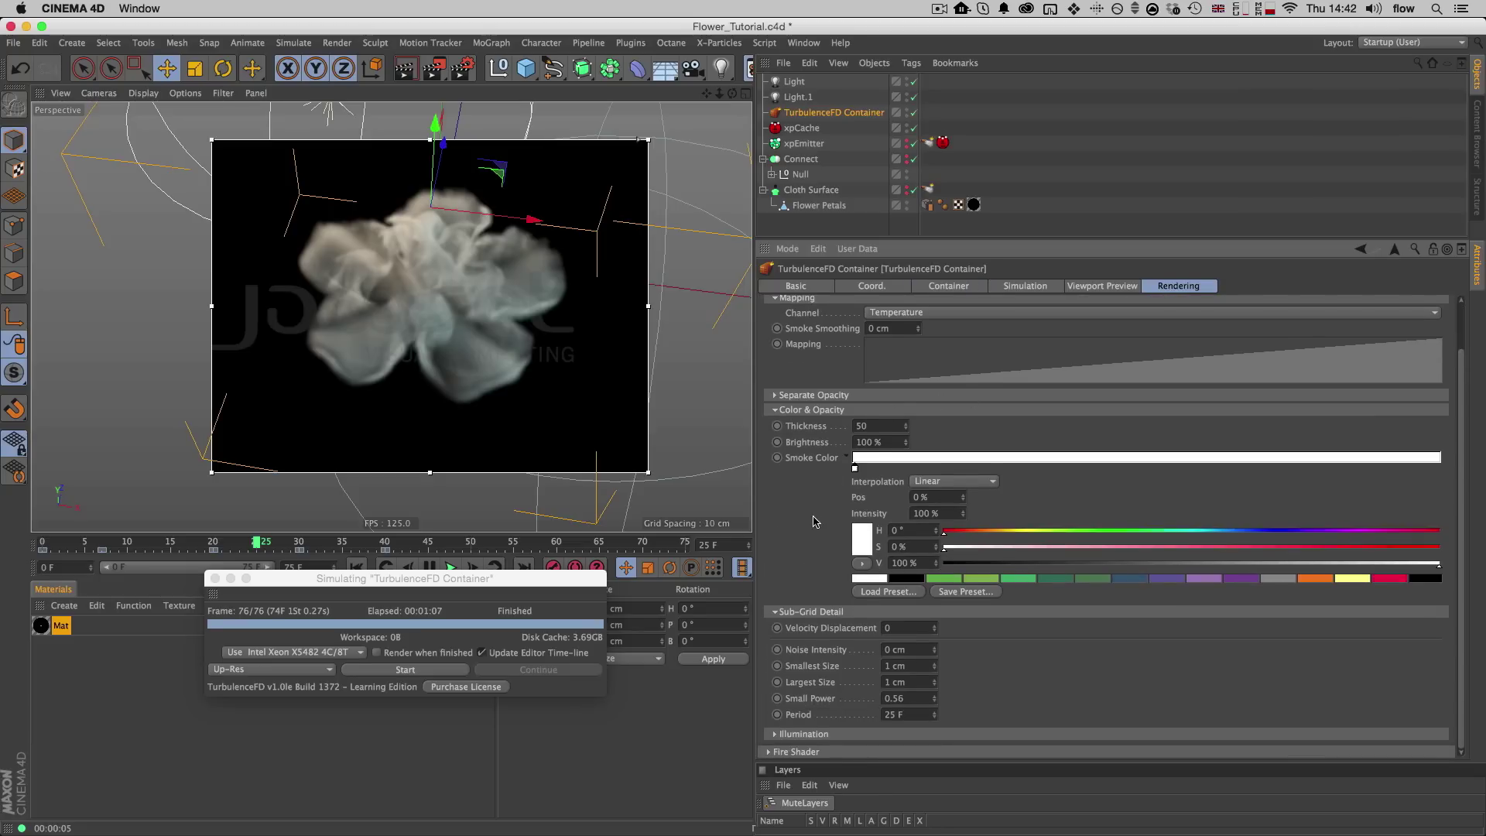
scroll(835, 509, up, 3)
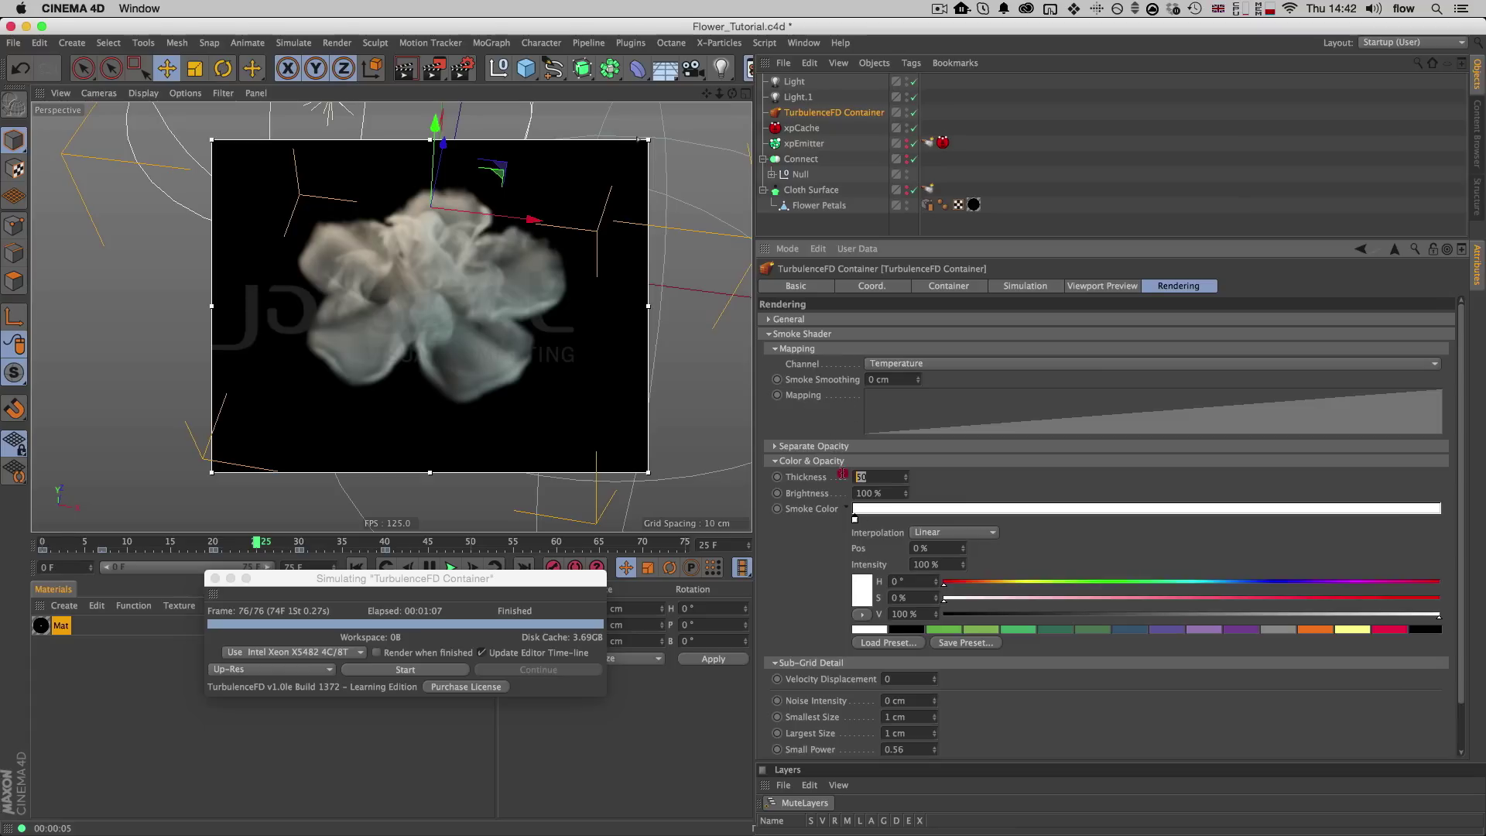
text(20)
key(Return)
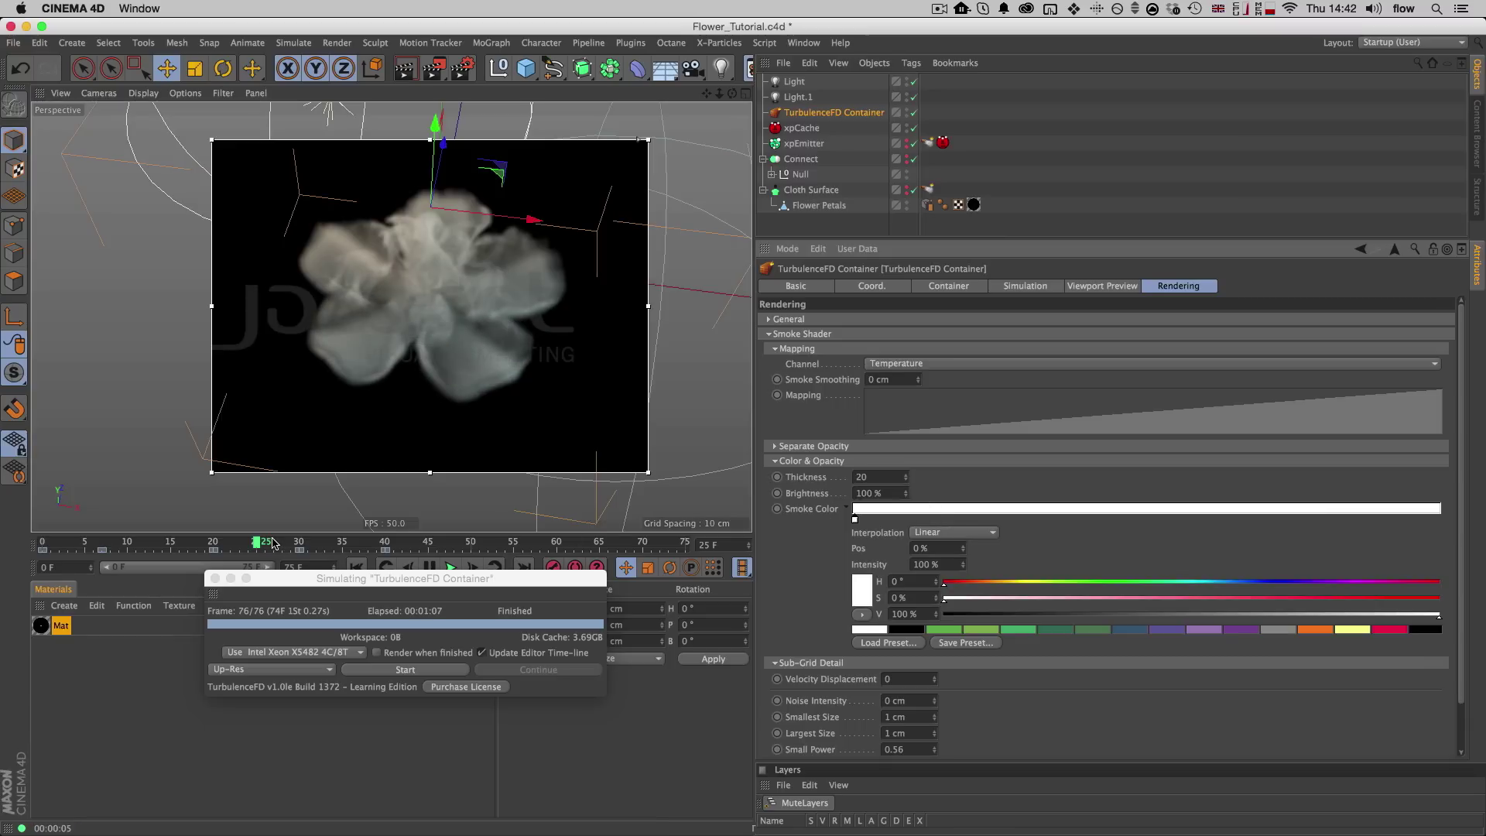
drag(271, 547, 332, 544)
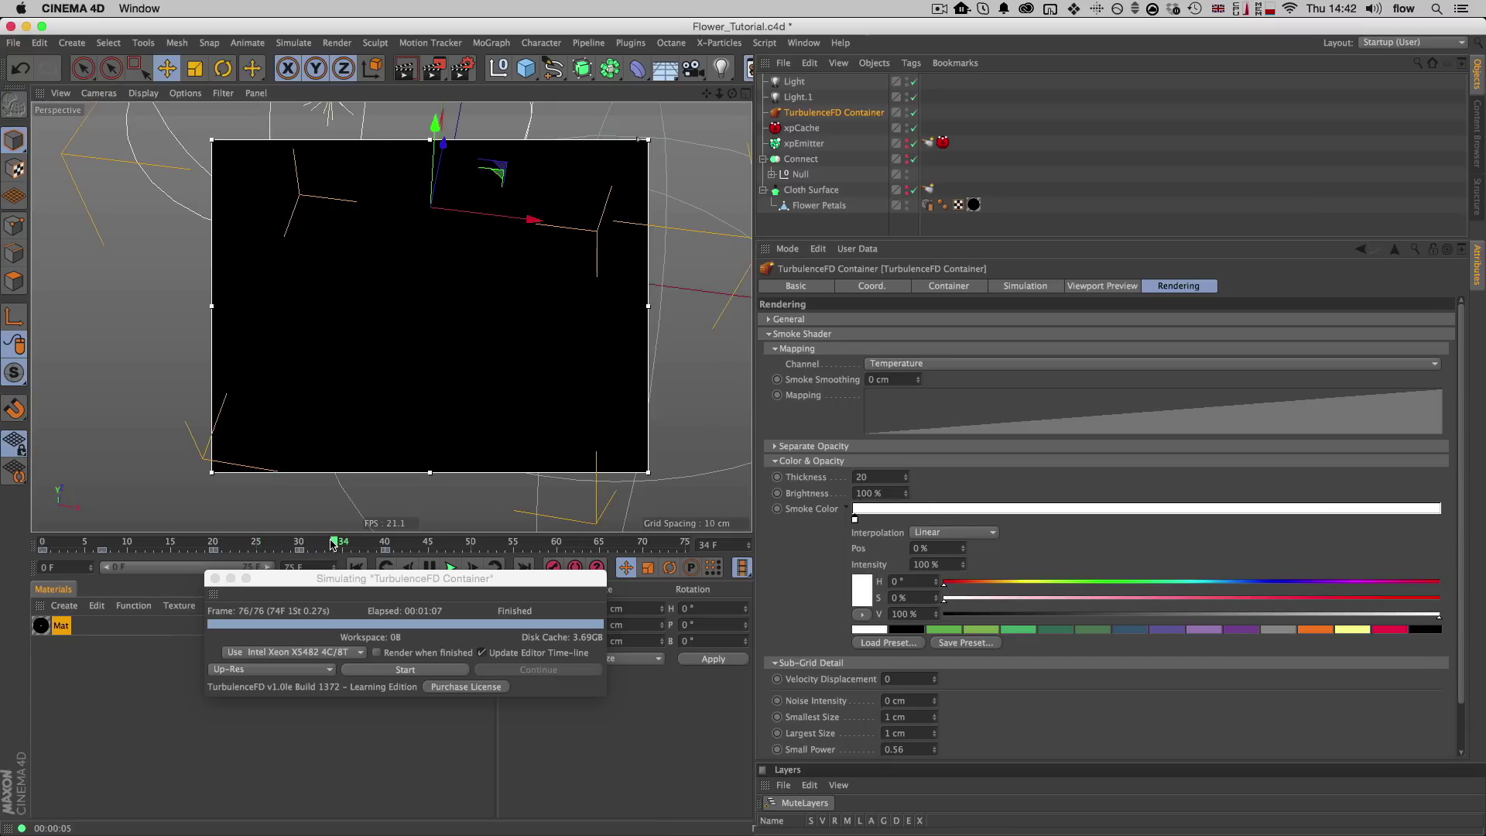